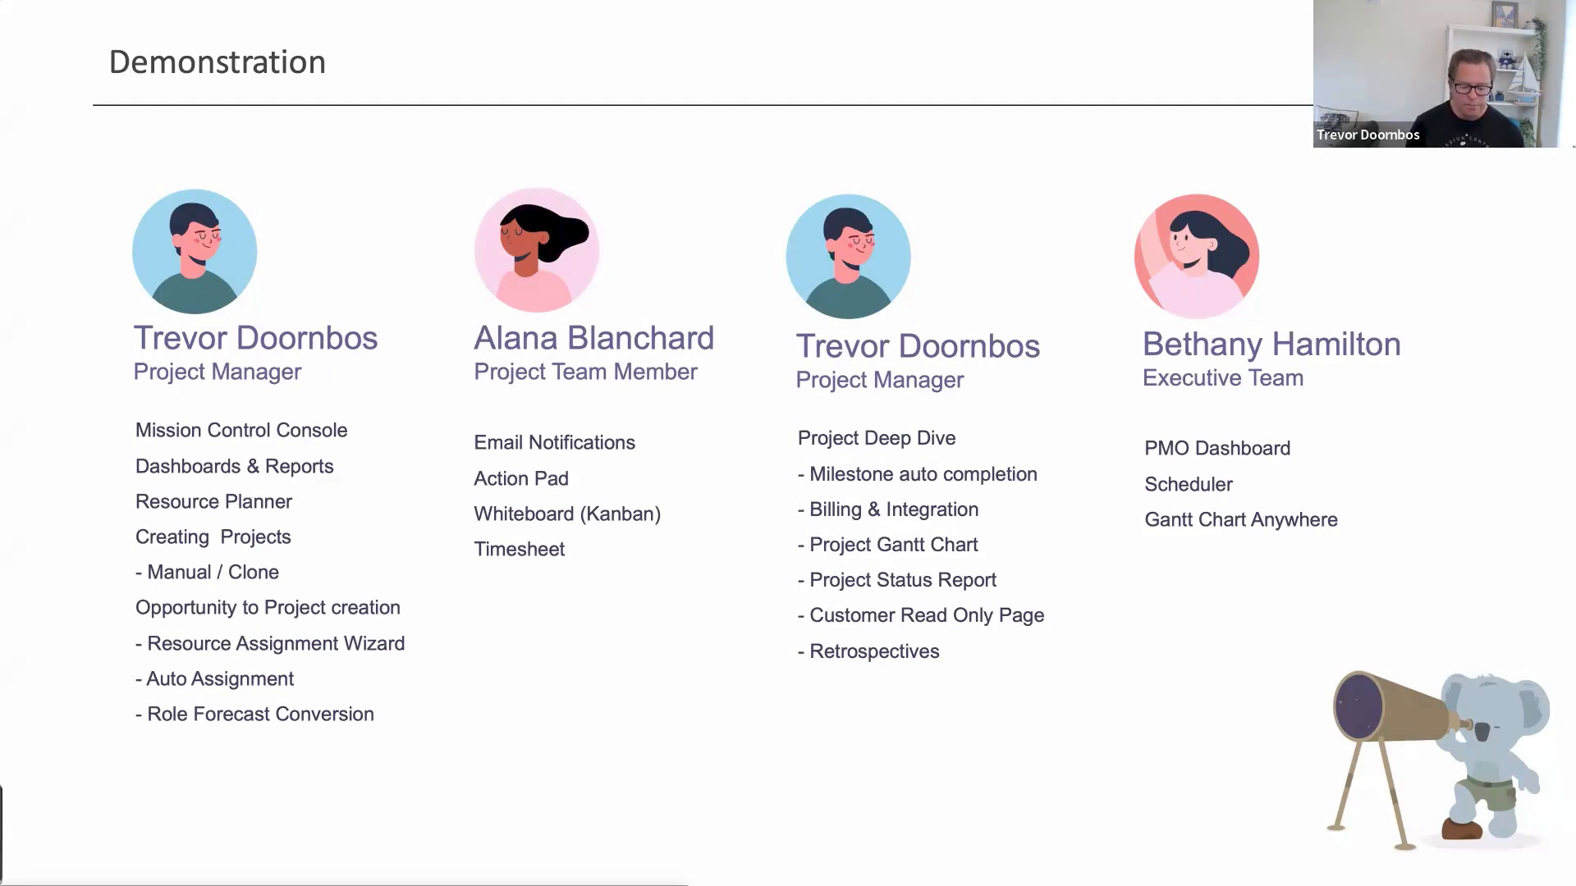
# Leave the Demonstration slideshow and bring up the Mission Control Console's Launch Pad in Chrome
pyautogui.press('super+Tab')
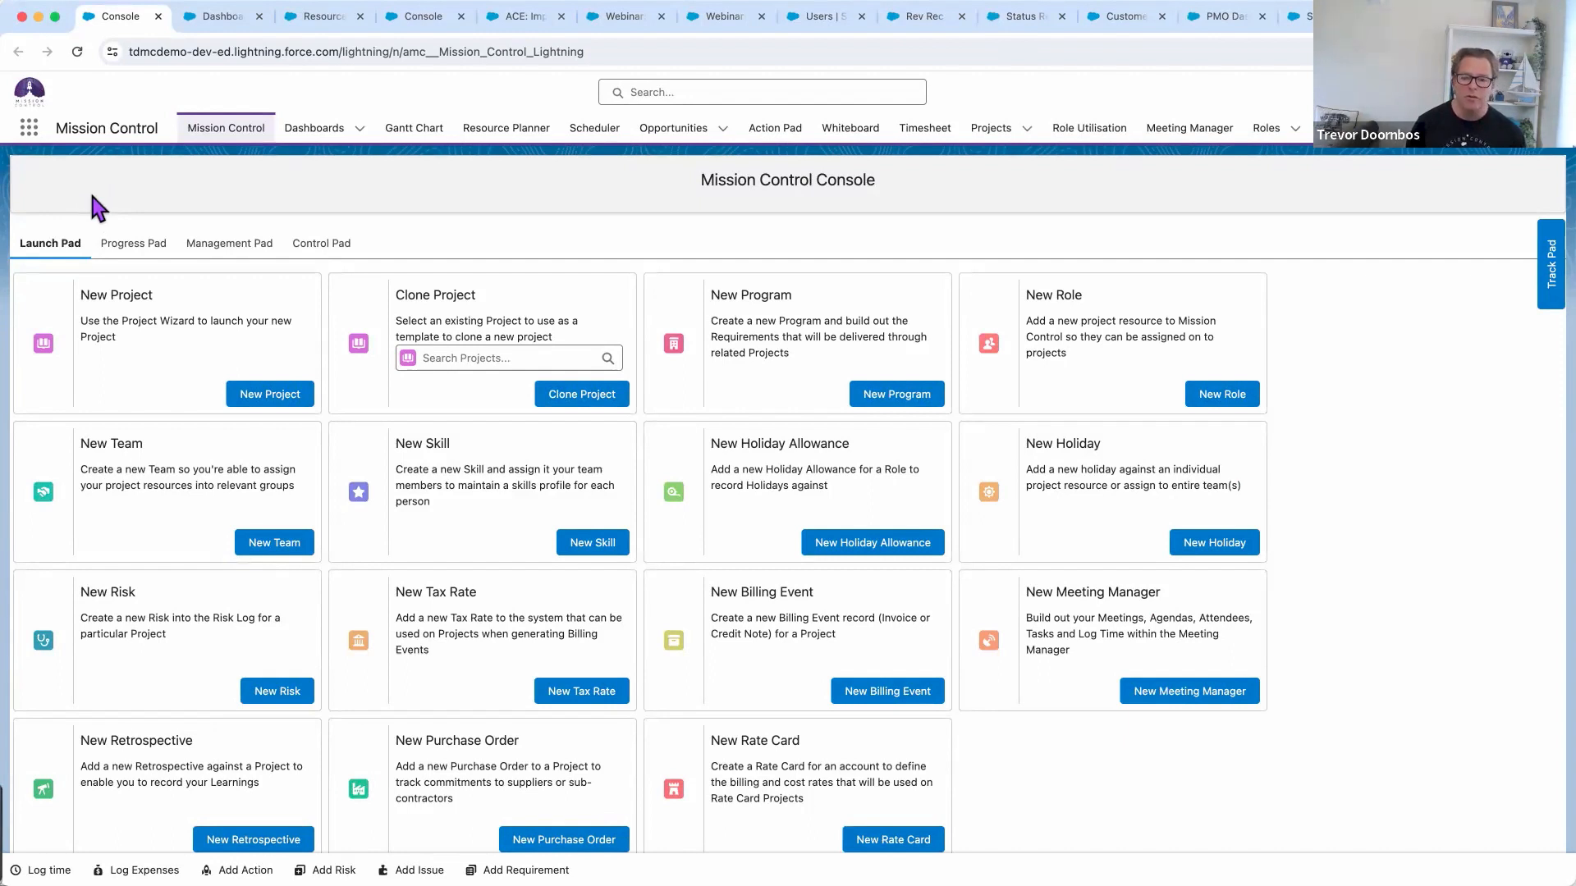
# Stay in the Mission Control app and show the Progress Pad's whiteboard, timesheet and log shortcuts
pyautogui.click(30, 132)
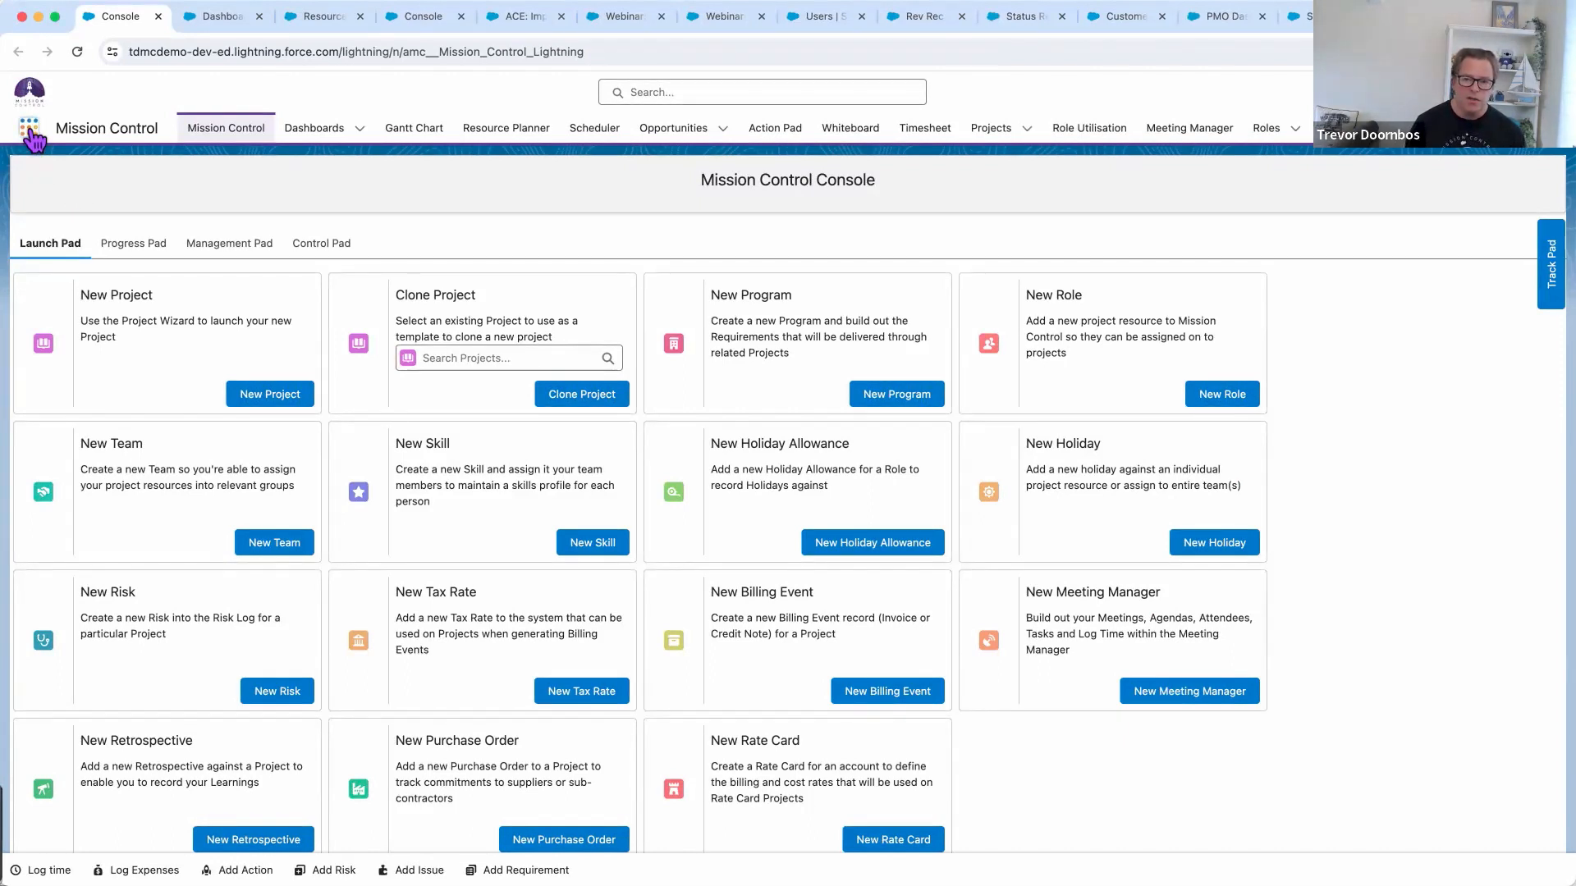
pyautogui.click(31, 131)
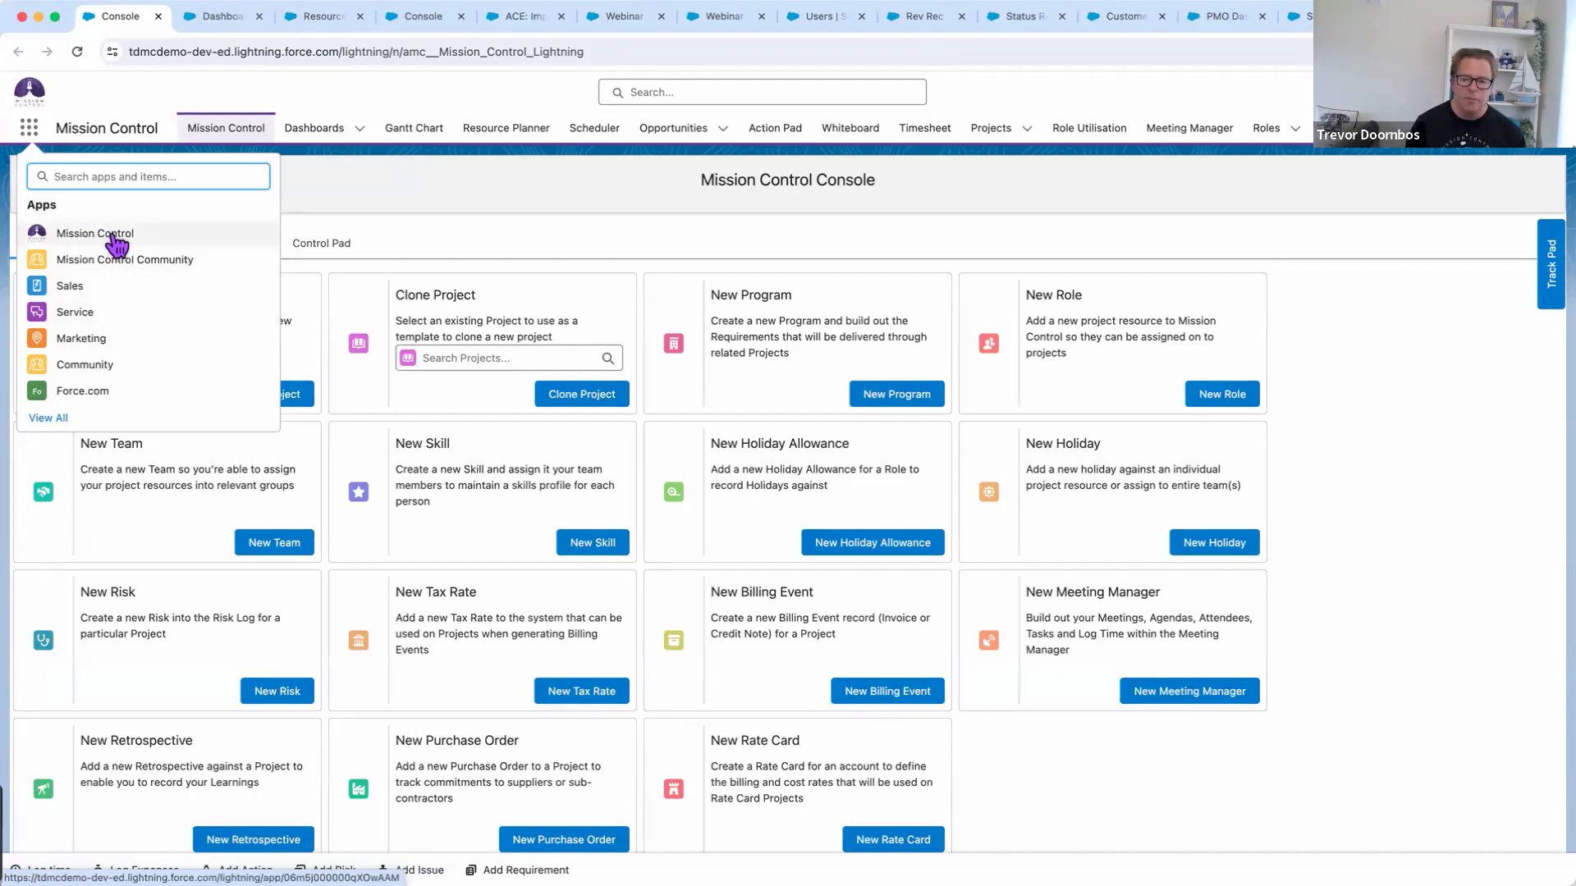
pyautogui.click(386, 165)
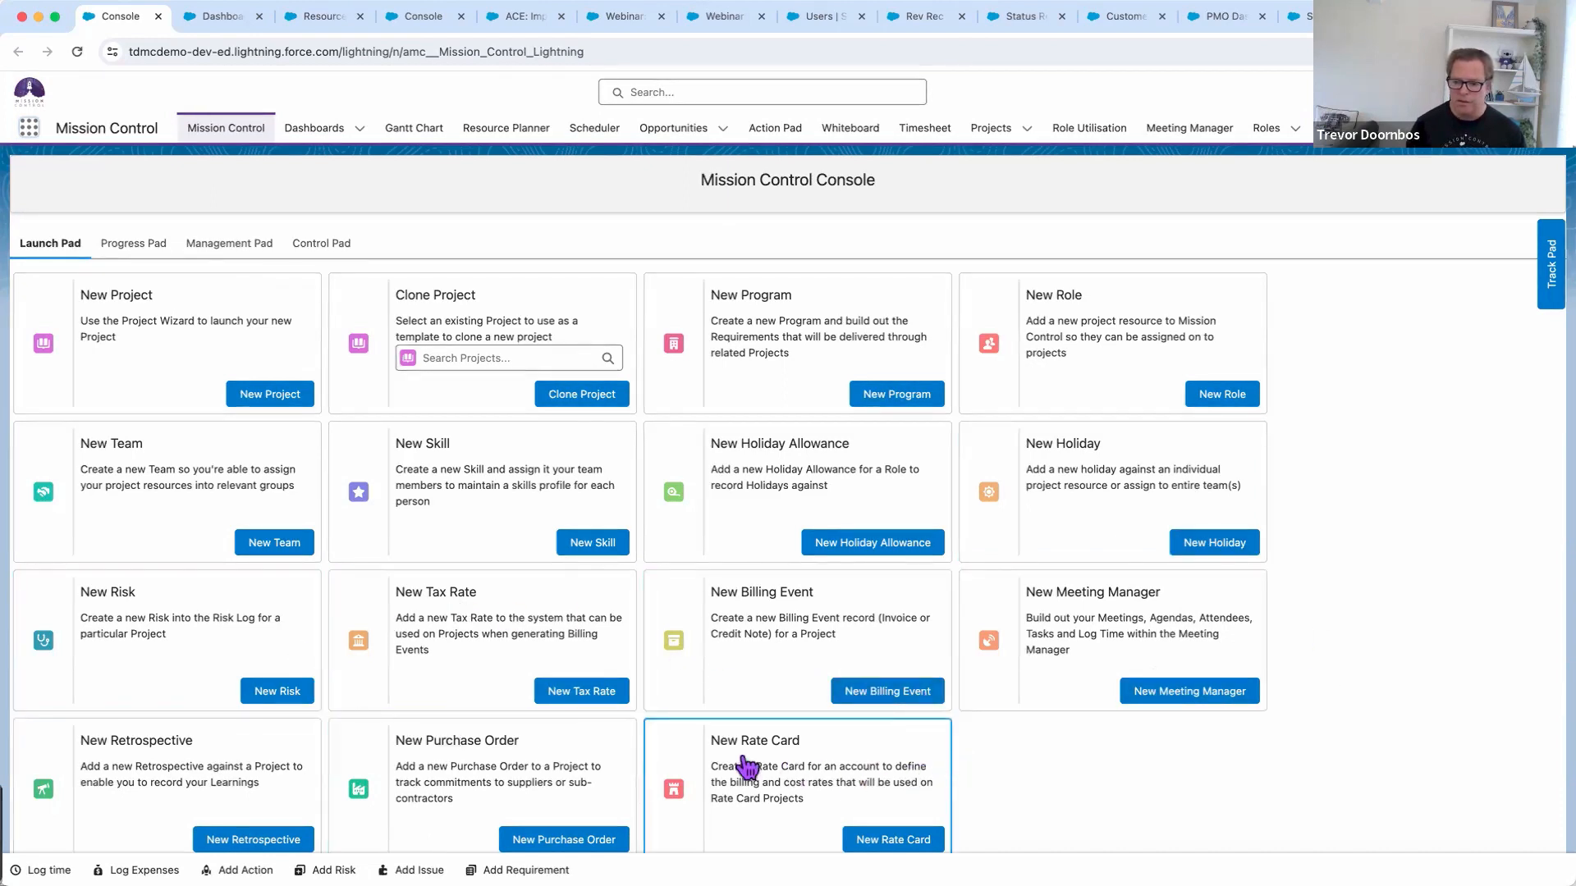
pyautogui.click(135, 247)
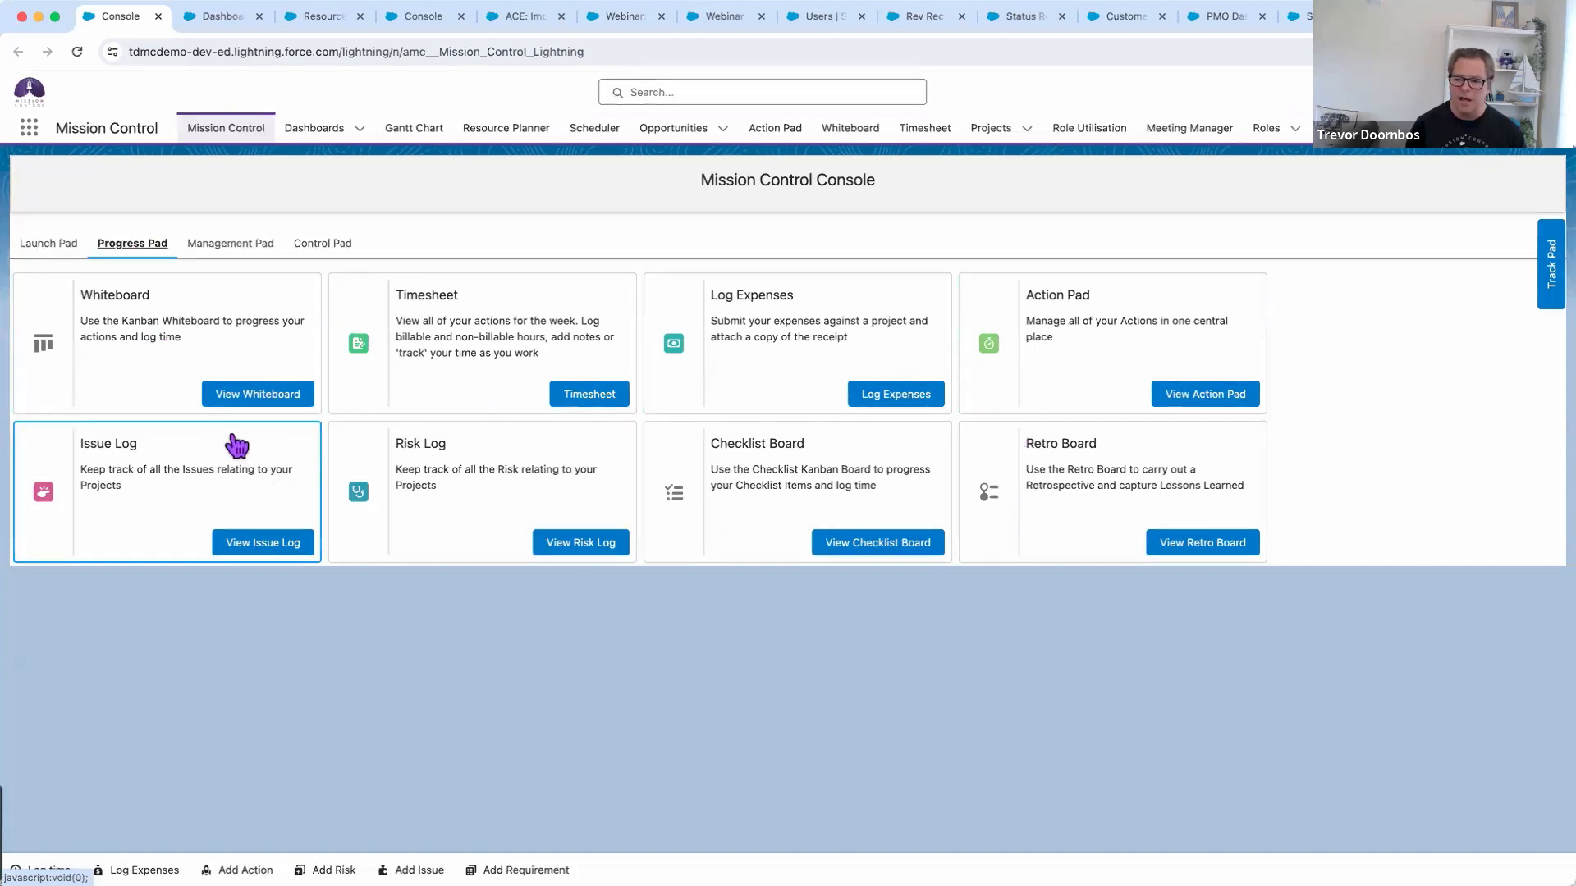
# Check the Management Pad's Project Overview list, then show the Control Pad's digest and report schedules
pyautogui.click(234, 246)
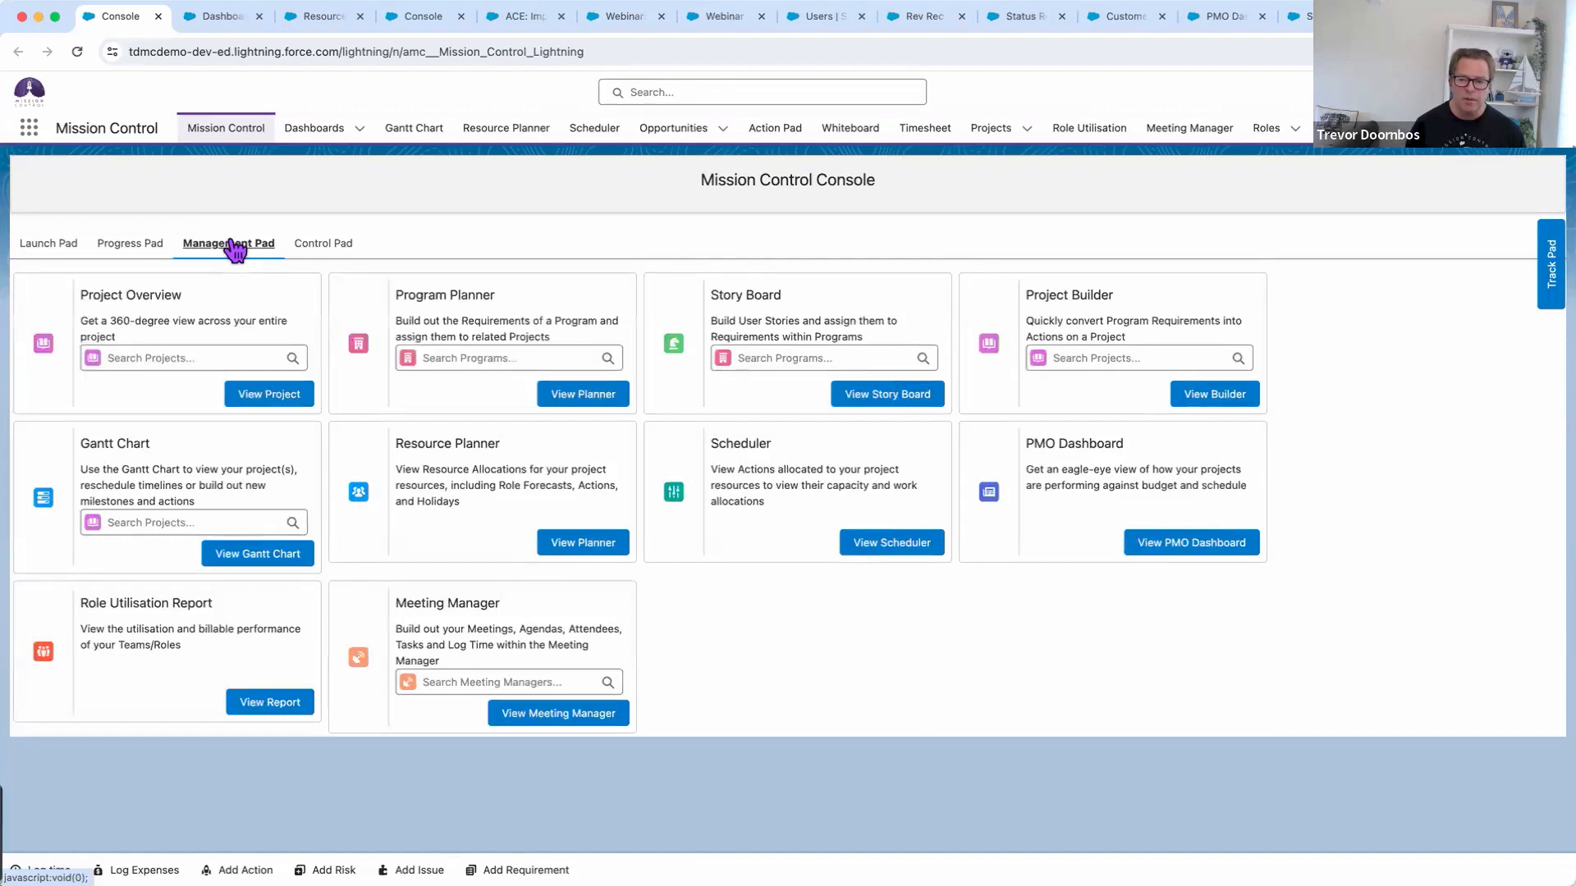
pyautogui.click(226, 353)
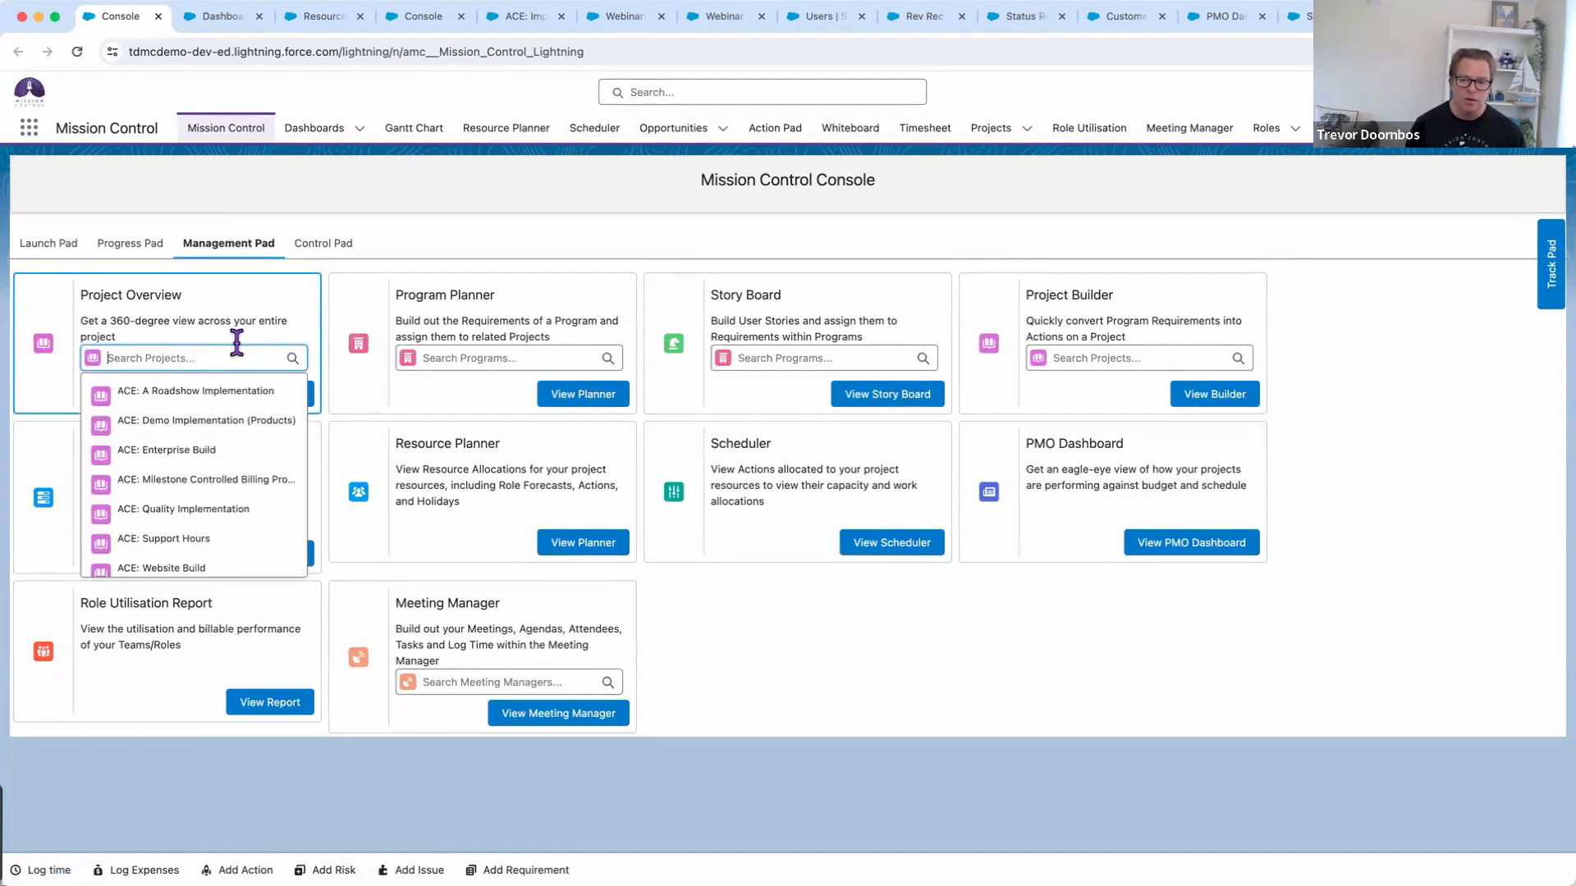
pyautogui.click(387, 257)
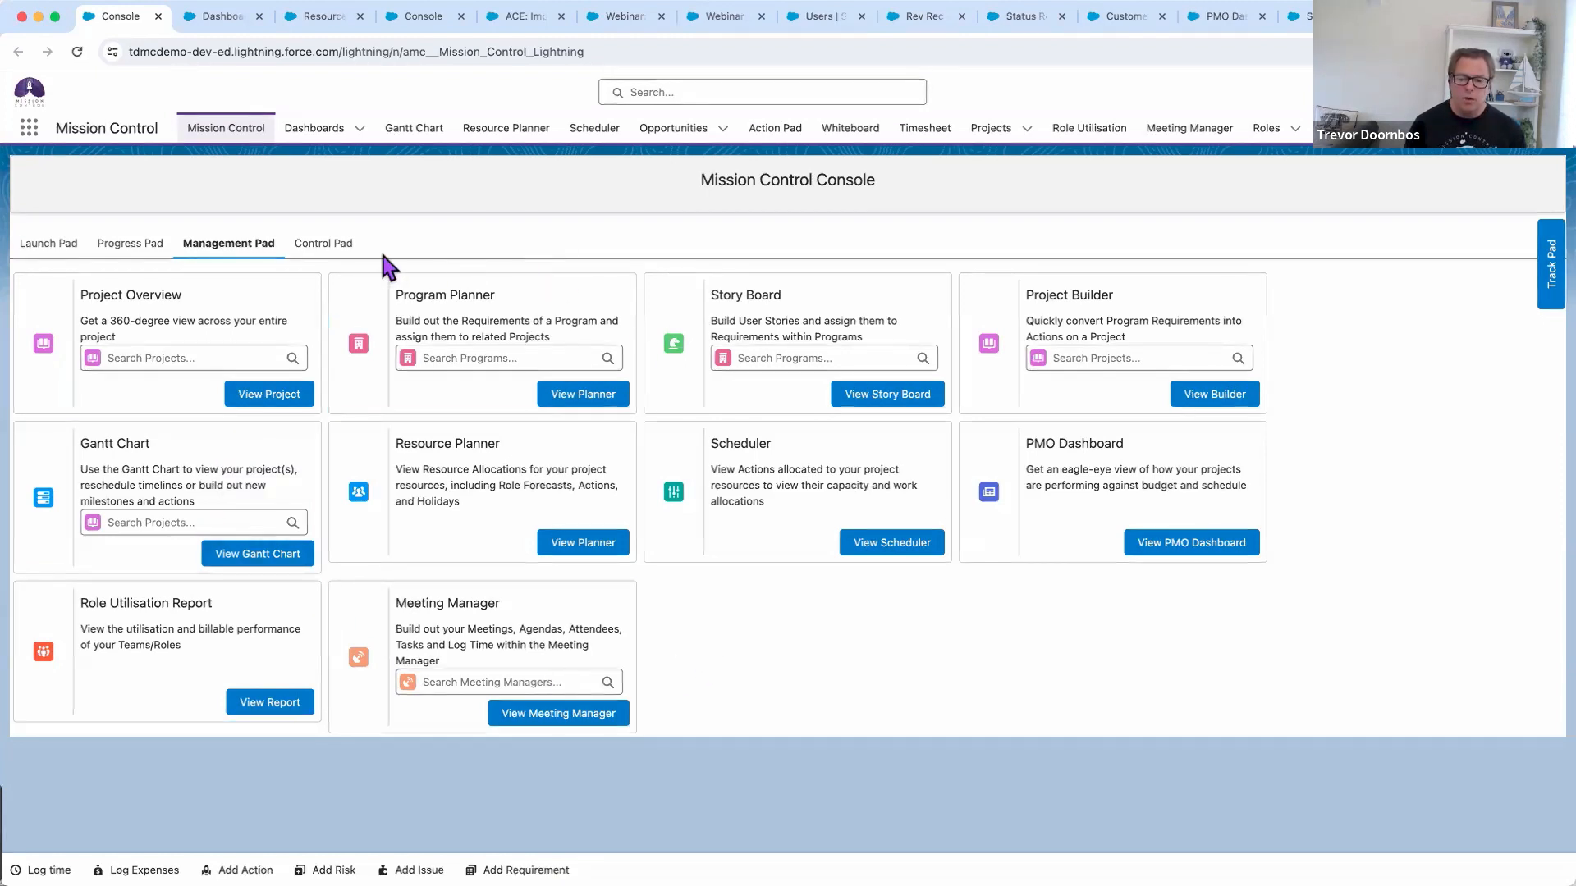
pyautogui.click(311, 250)
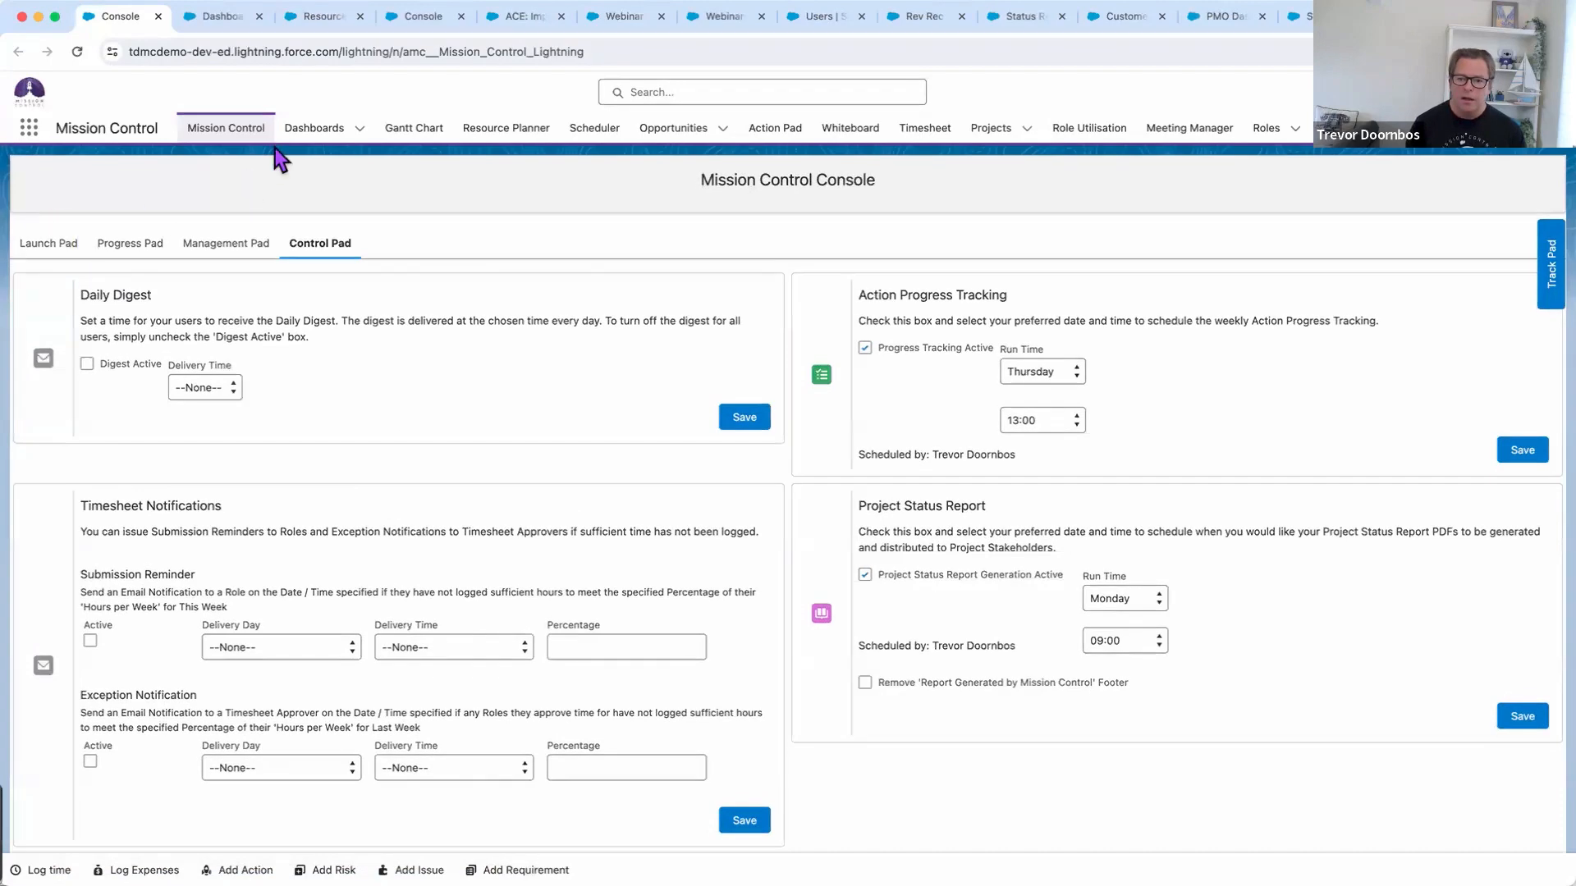
# Switch to the Mission Control dashboard with company margin, project P&L and revenue forecast charts
pyautogui.click(215, 28)
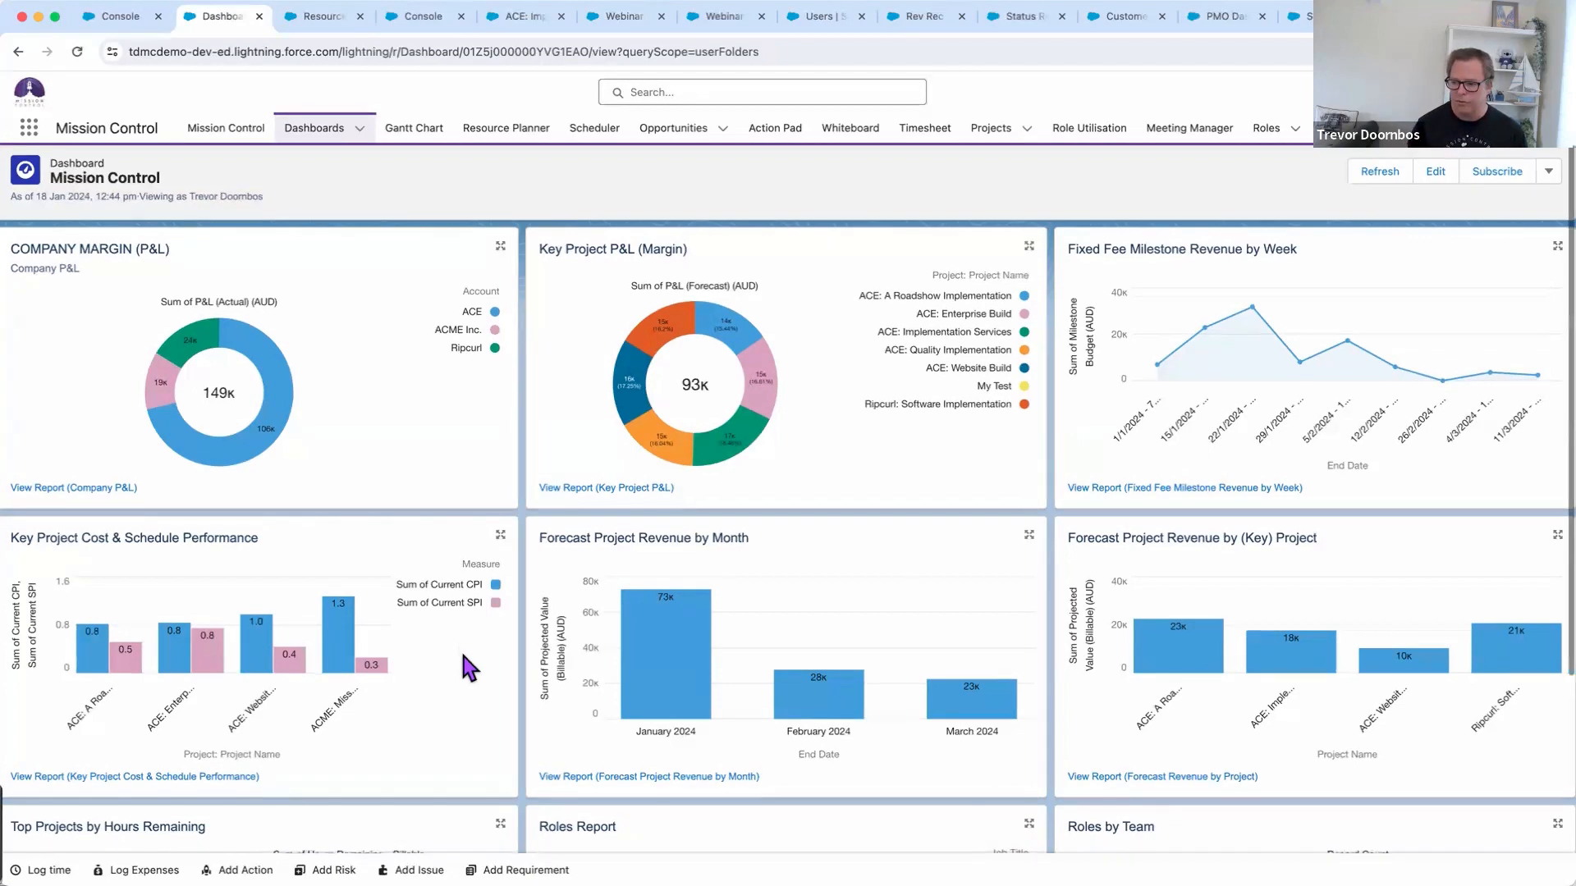
# Review the lower dashboard charts, then bring up the Resource Planner
pyautogui.scroll(-3, 1249, 708)
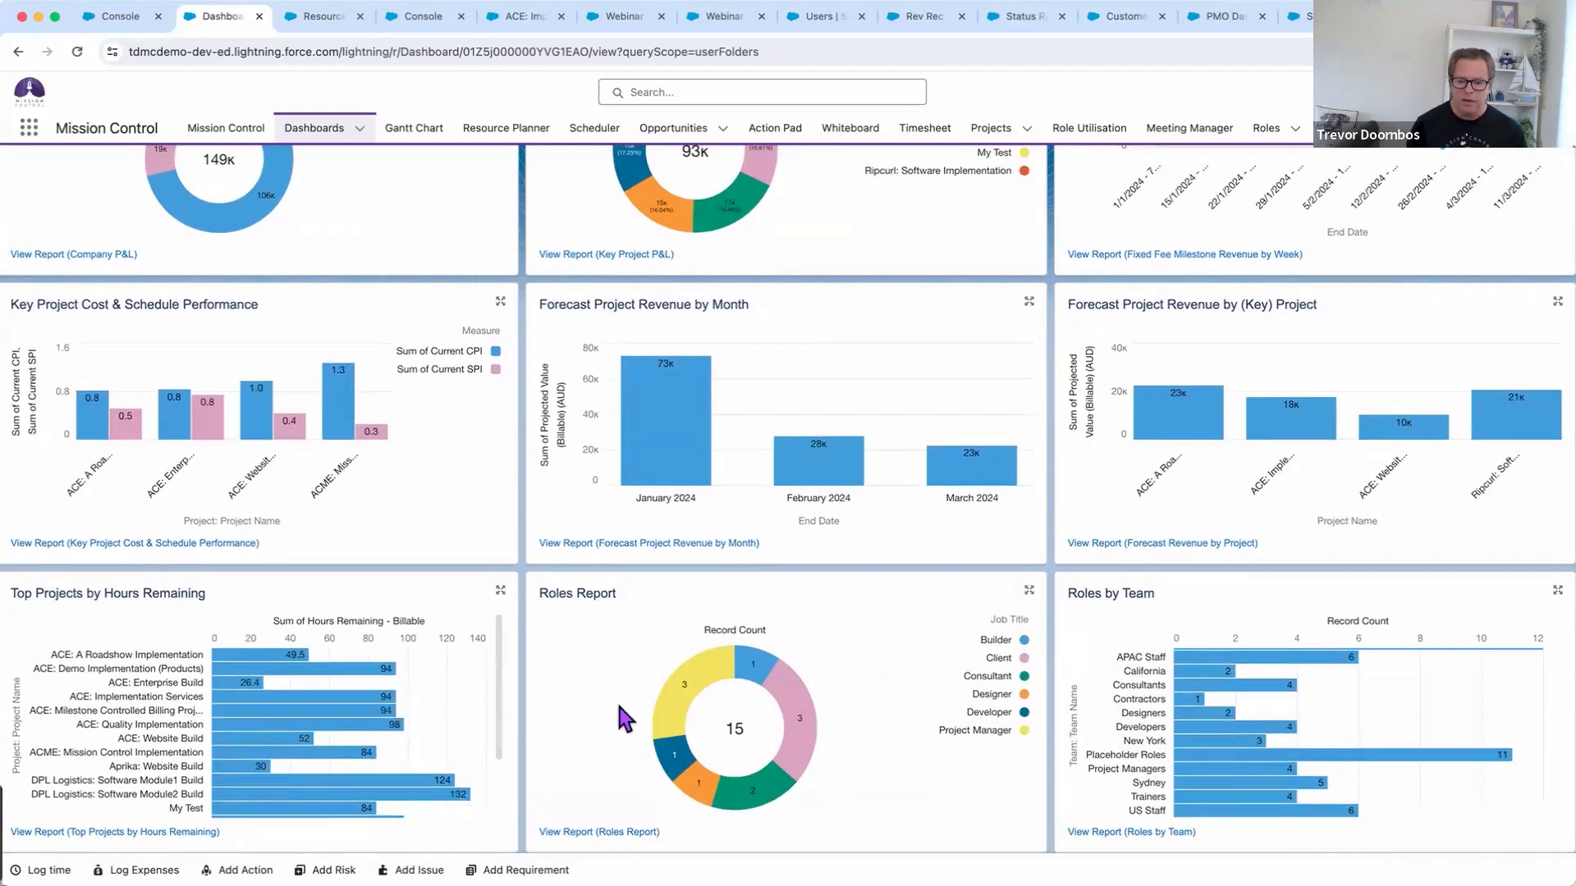
pyautogui.scroll(5, 599, 702)
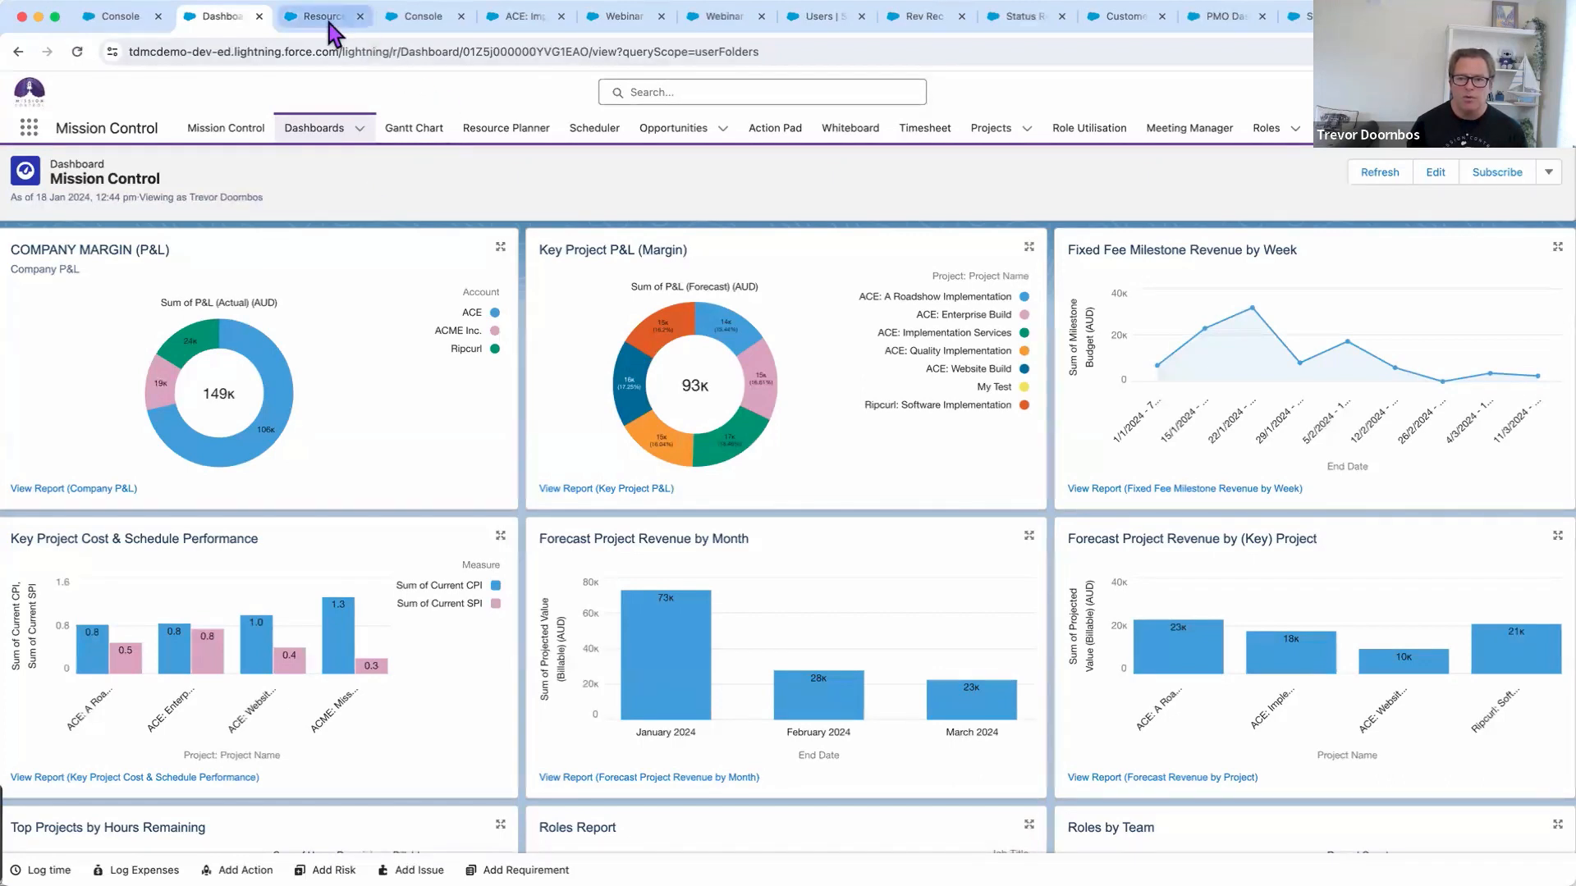
pyautogui.click(327, 19)
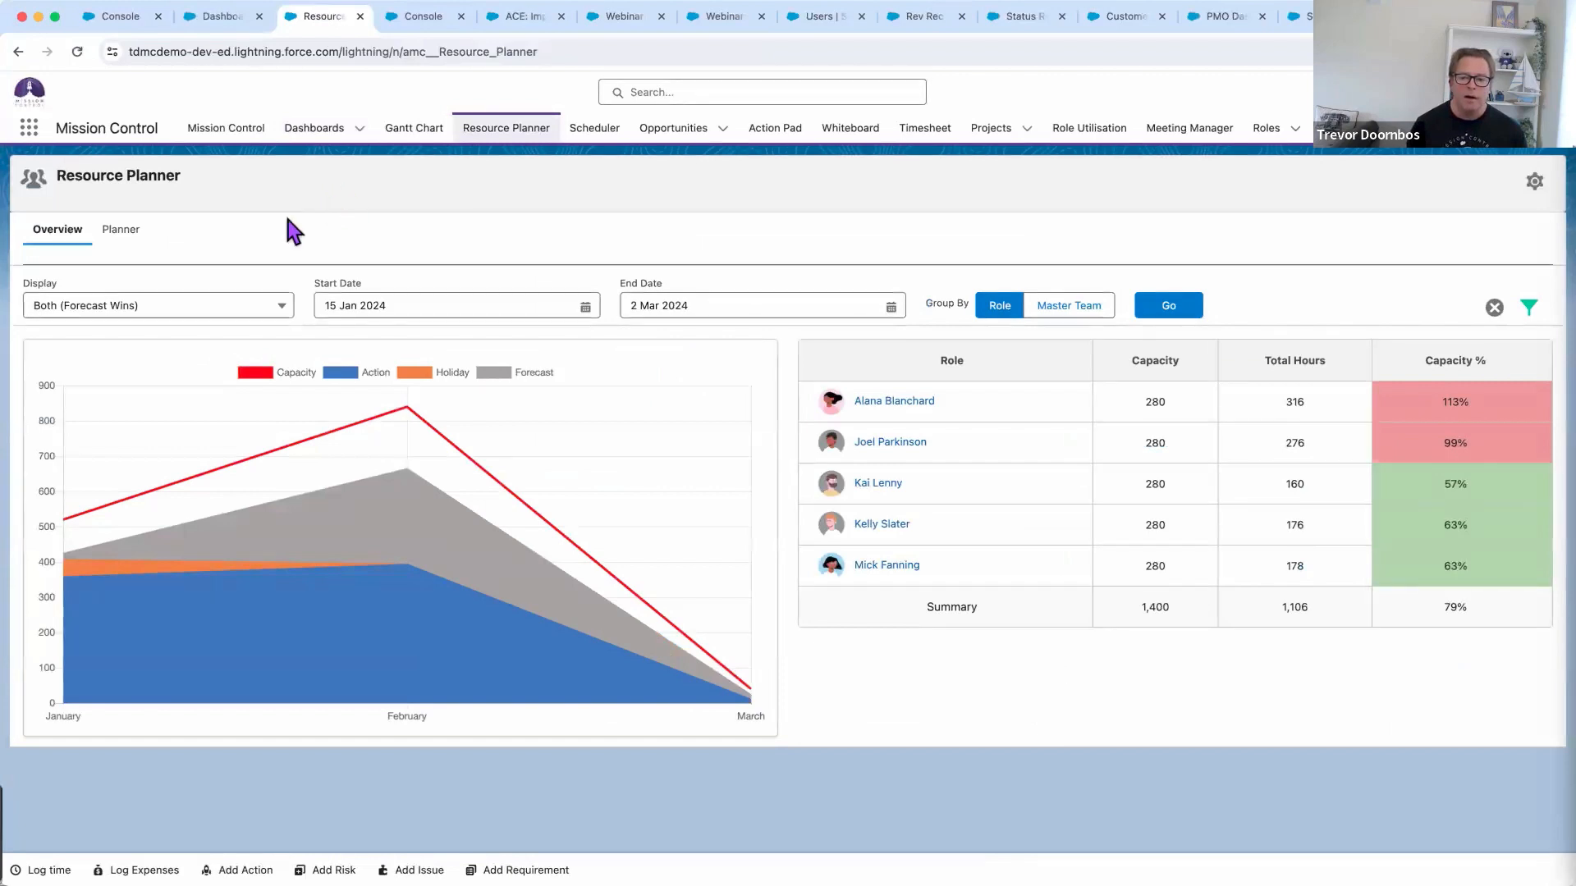
pyautogui.click(275, 310)
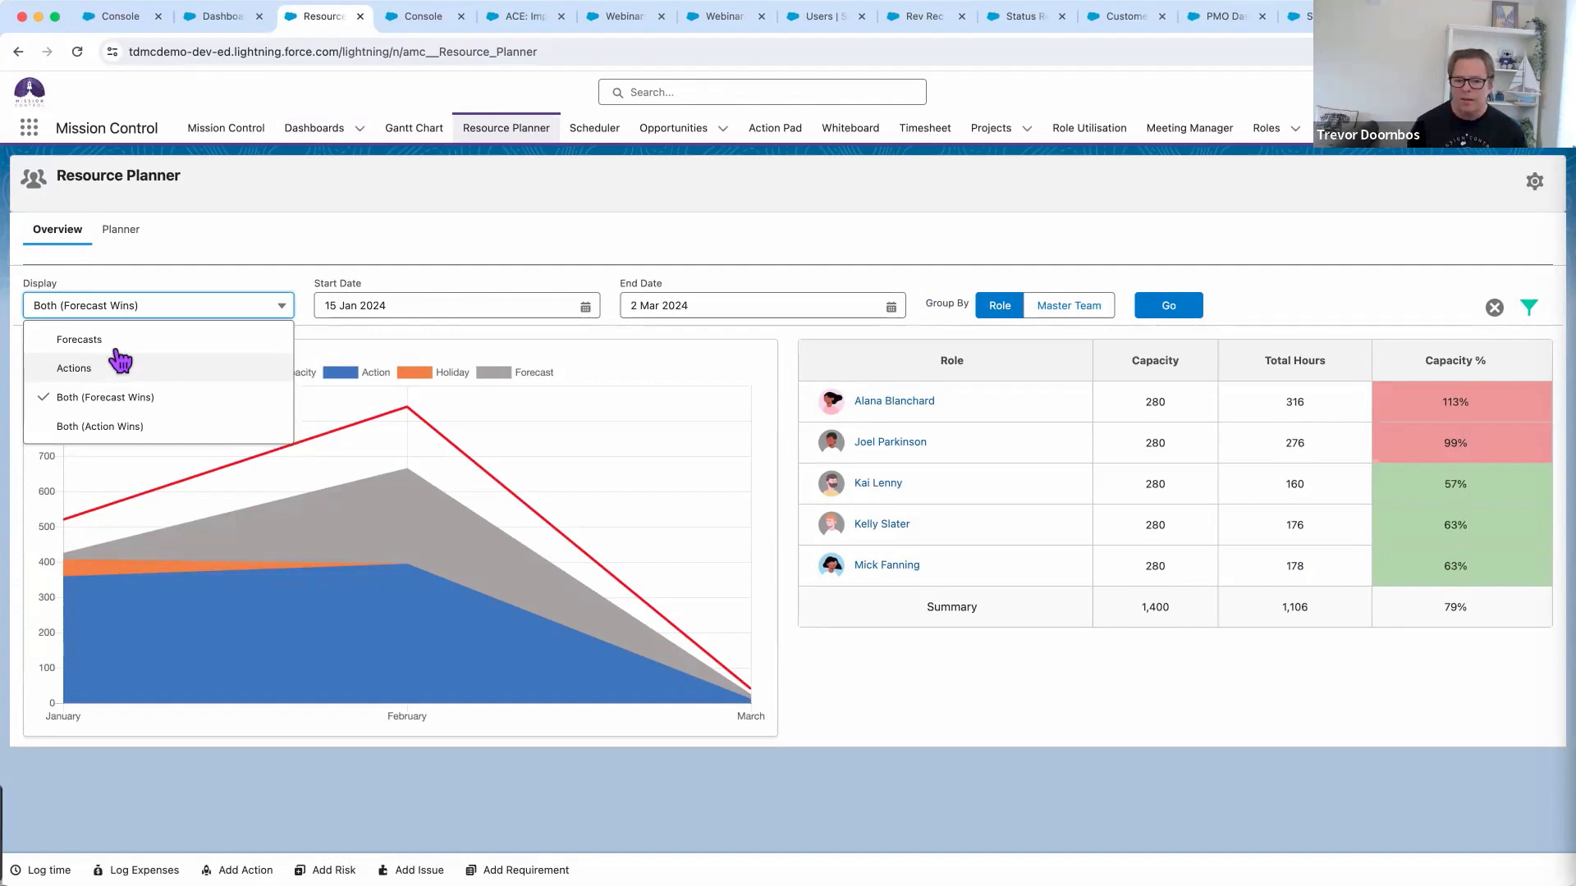
pyautogui.click(248, 255)
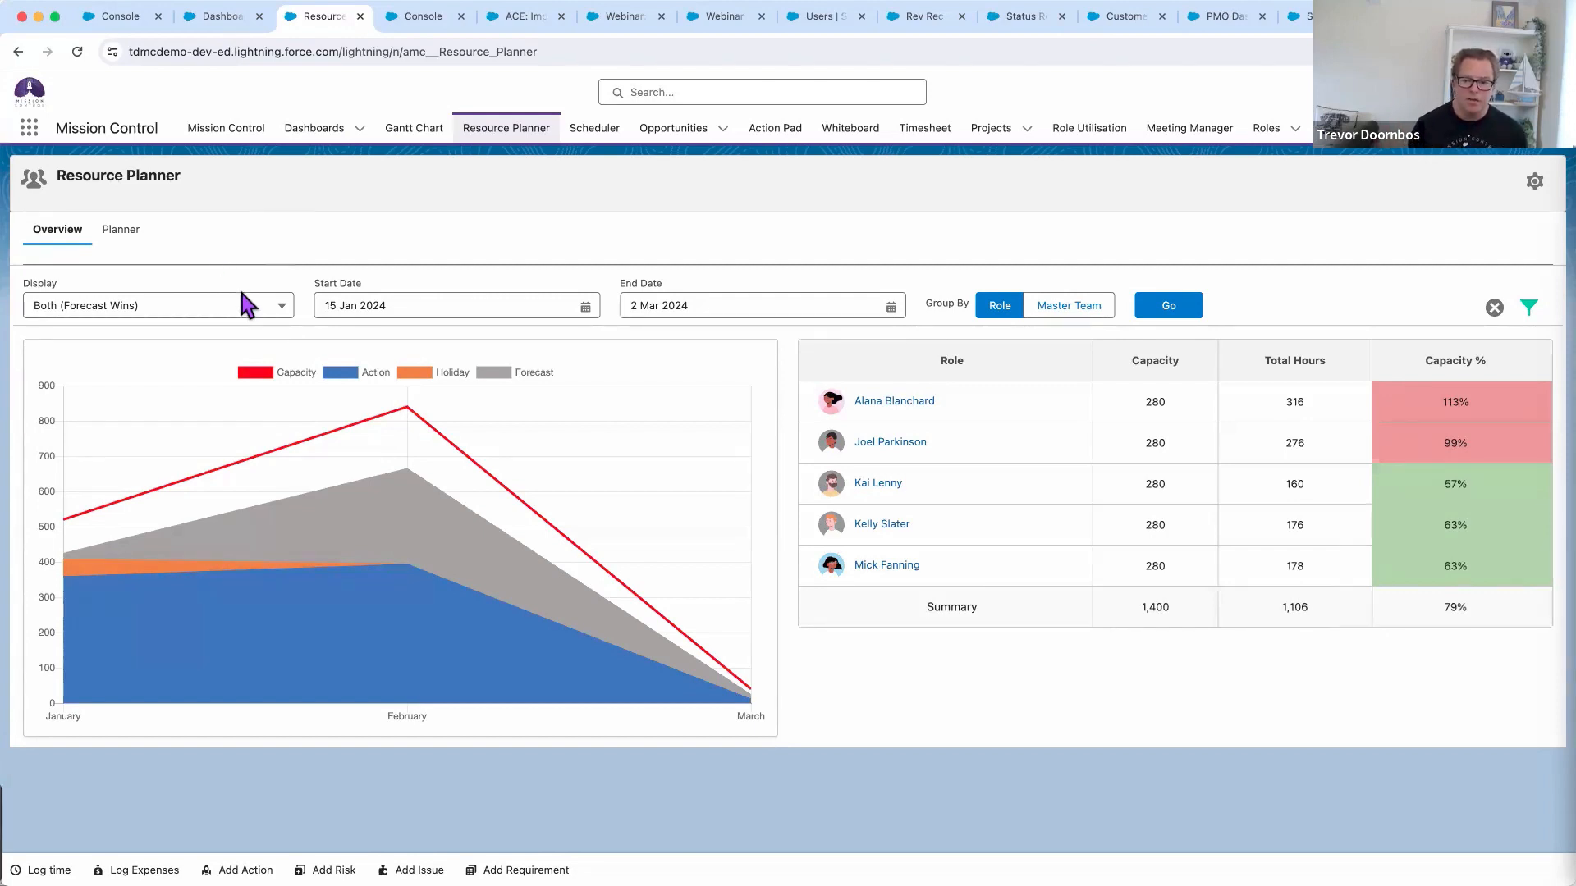
# Compare Actions-only capacity against Both (Forecast Wins), then view weekly role hours in the Planner
pyautogui.click(282, 314)
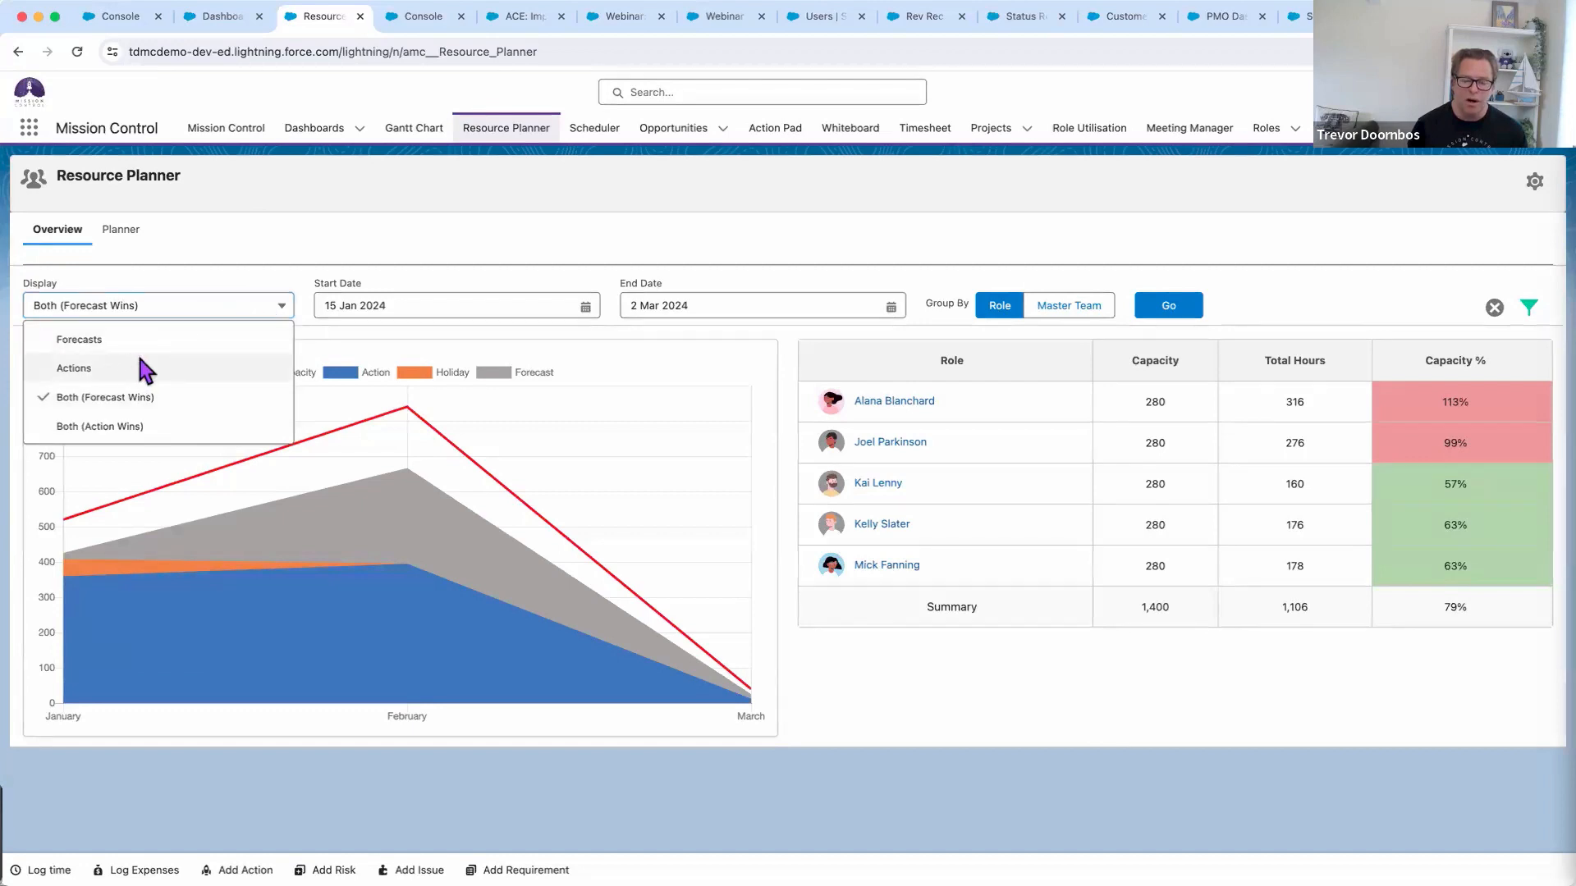
pyautogui.click(128, 355)
pyautogui.click(1150, 303)
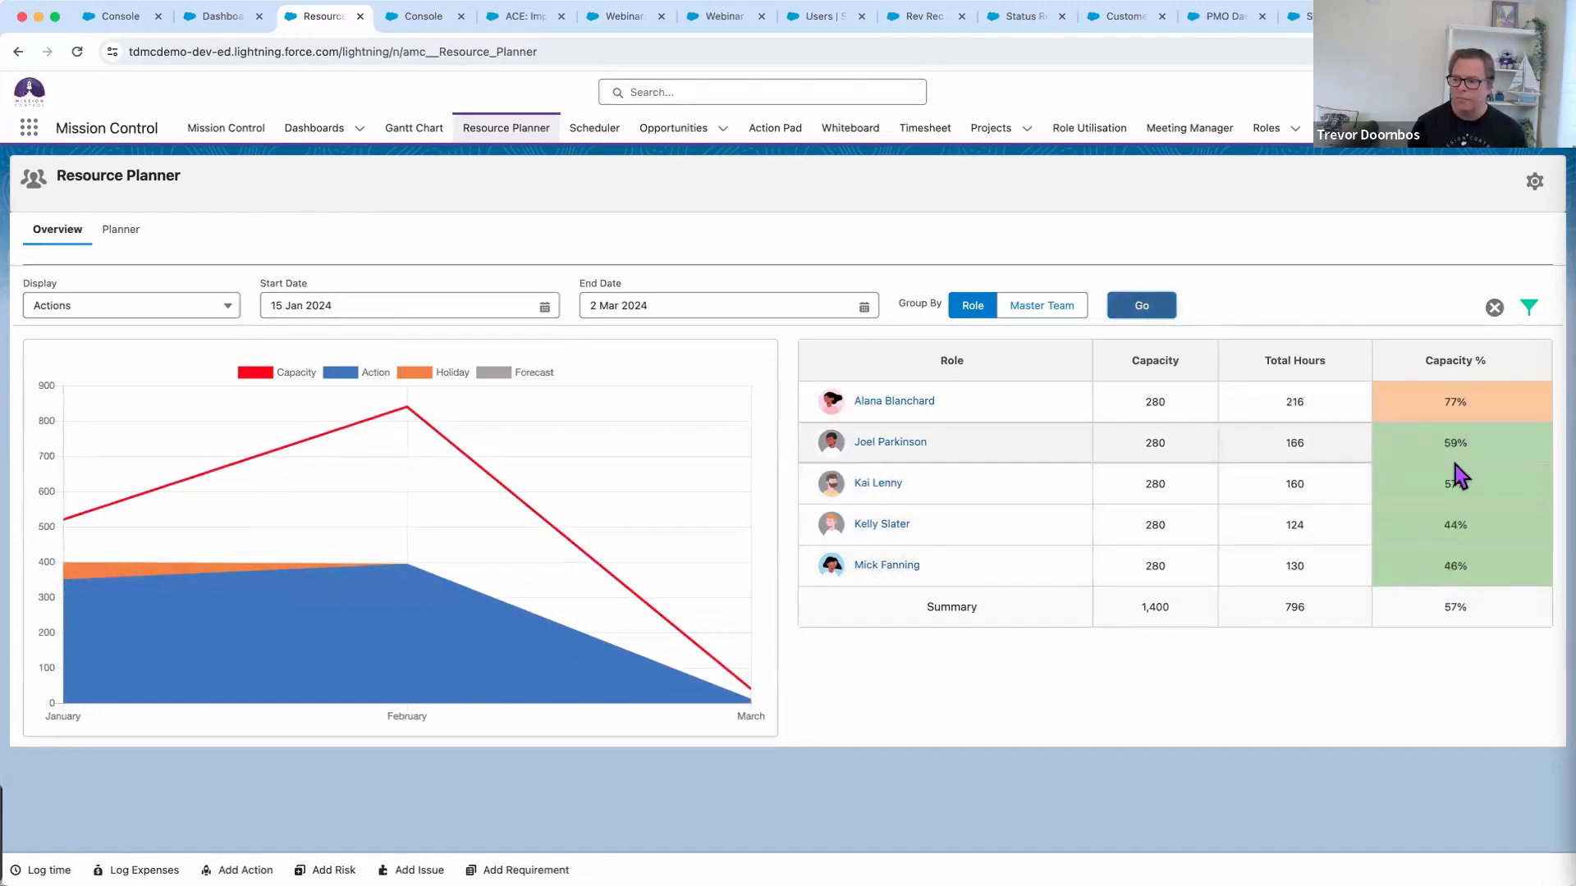
pyautogui.click(228, 308)
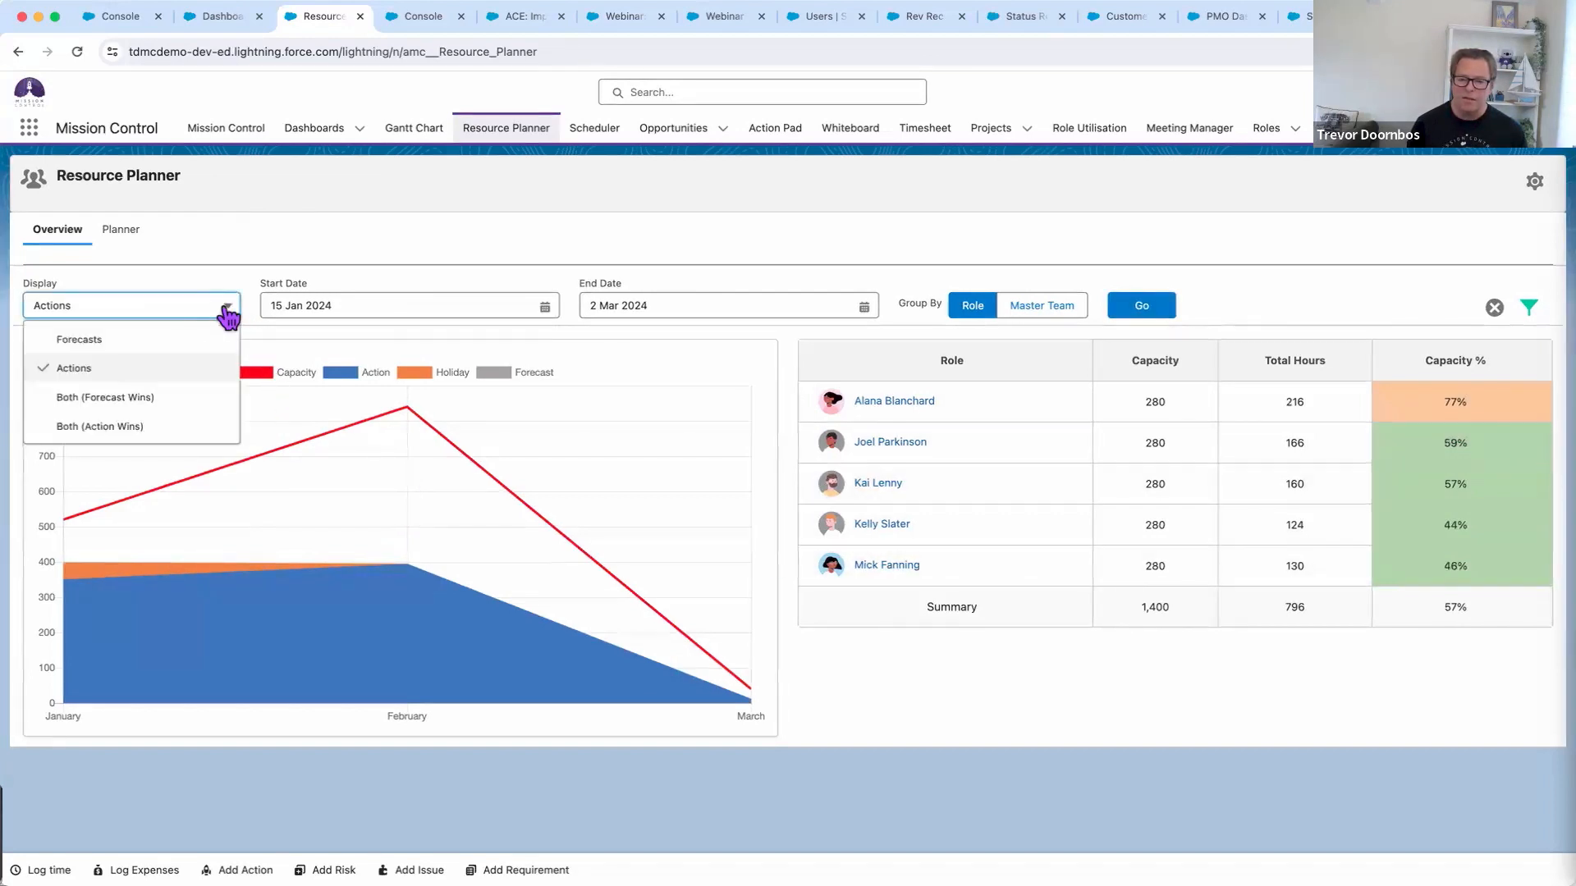
pyautogui.click(142, 397)
pyautogui.click(1181, 306)
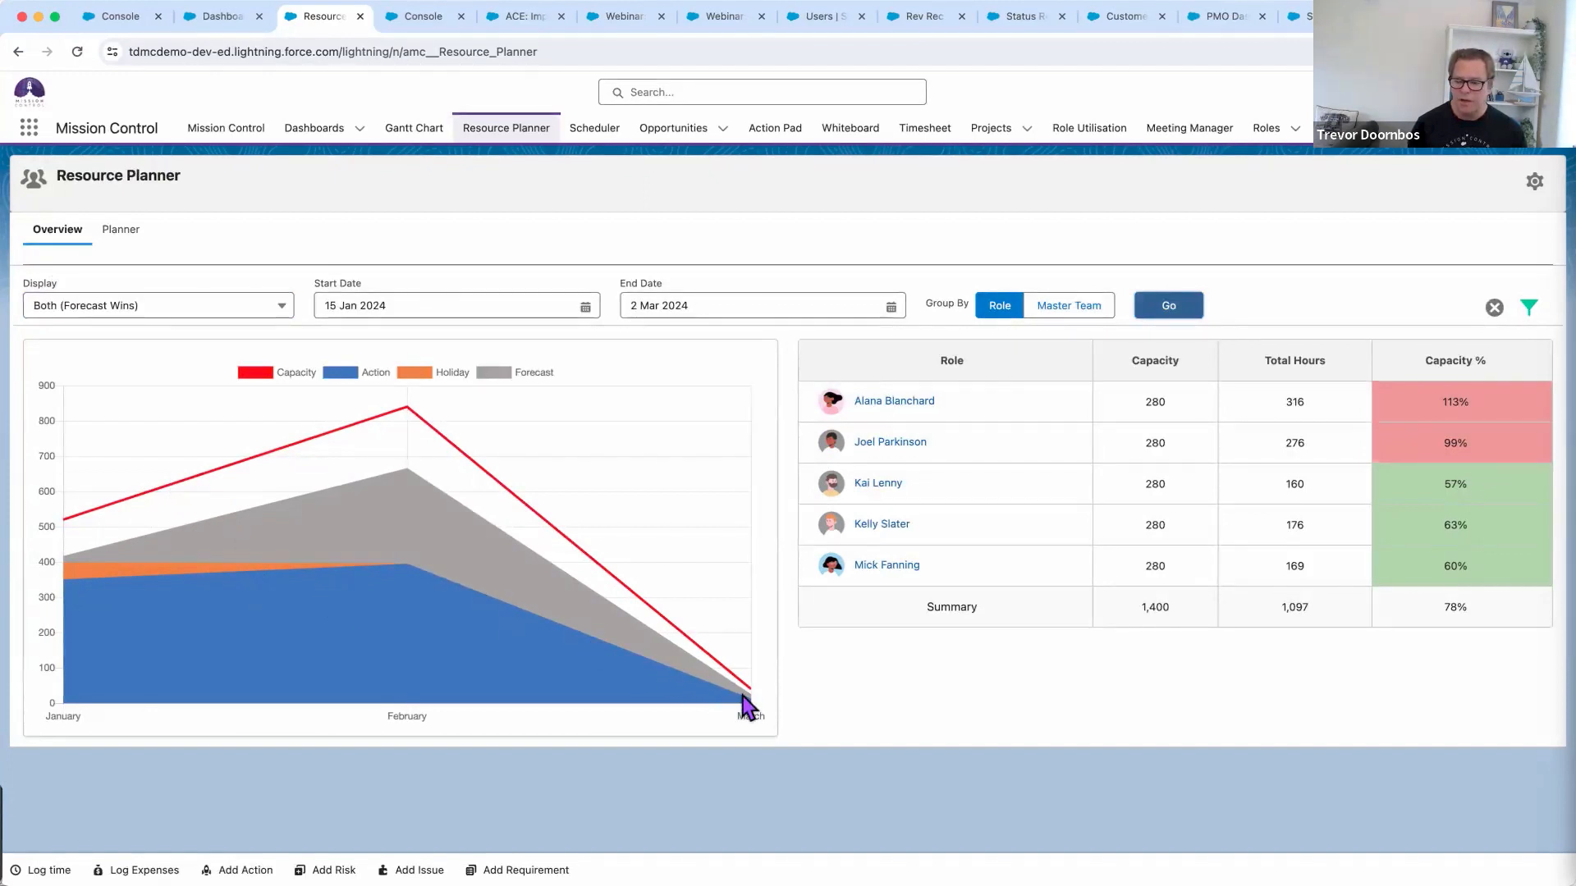
pyautogui.click(112, 238)
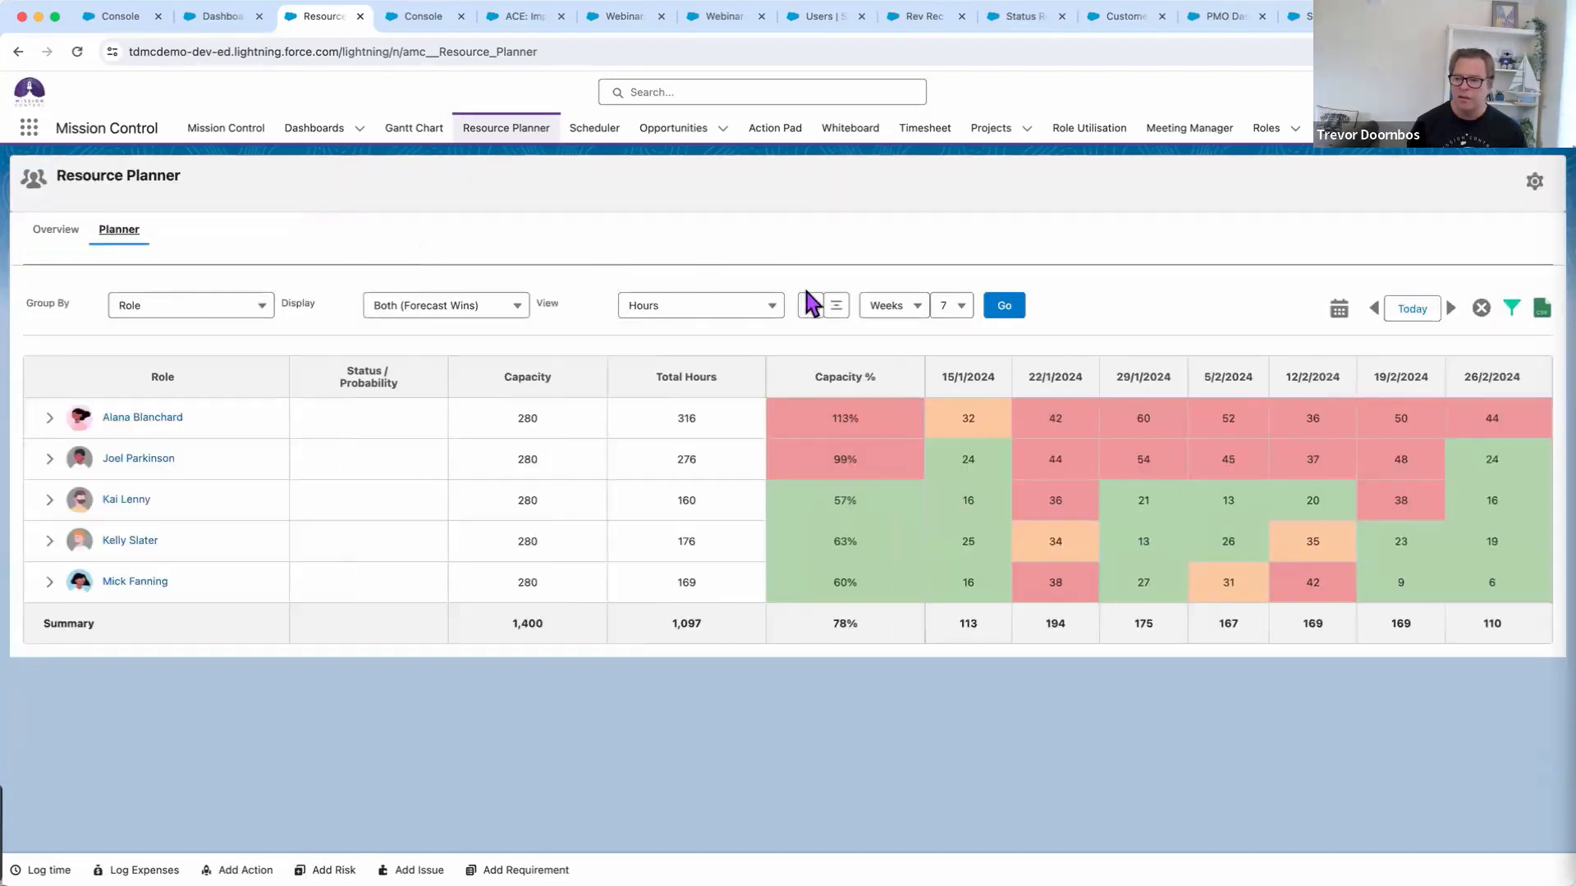
pyautogui.click(917, 316)
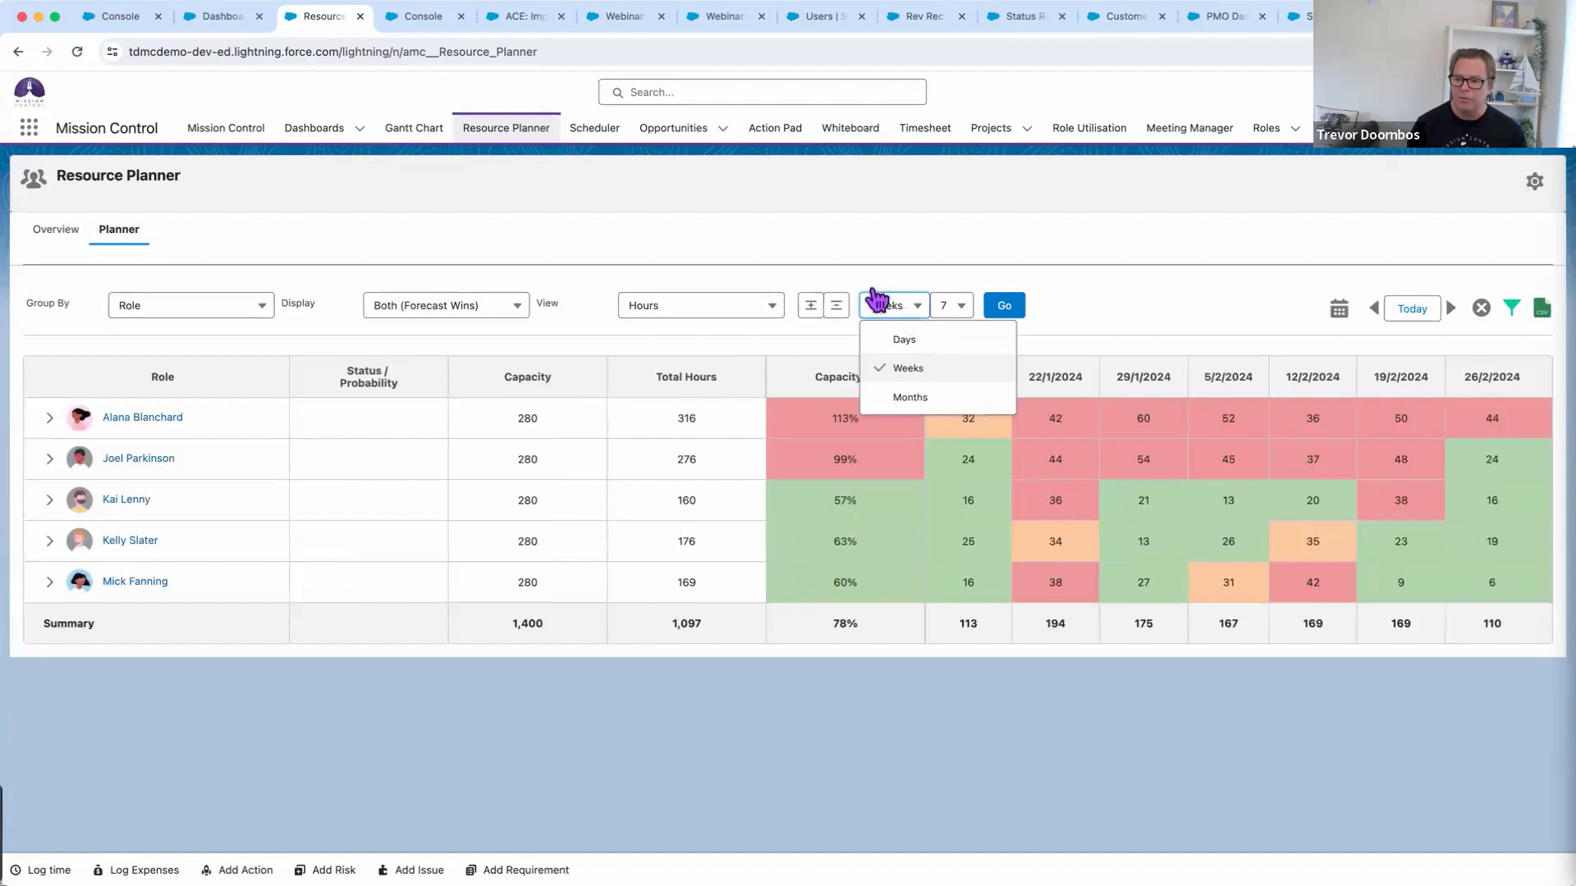
pyautogui.click(783, 250)
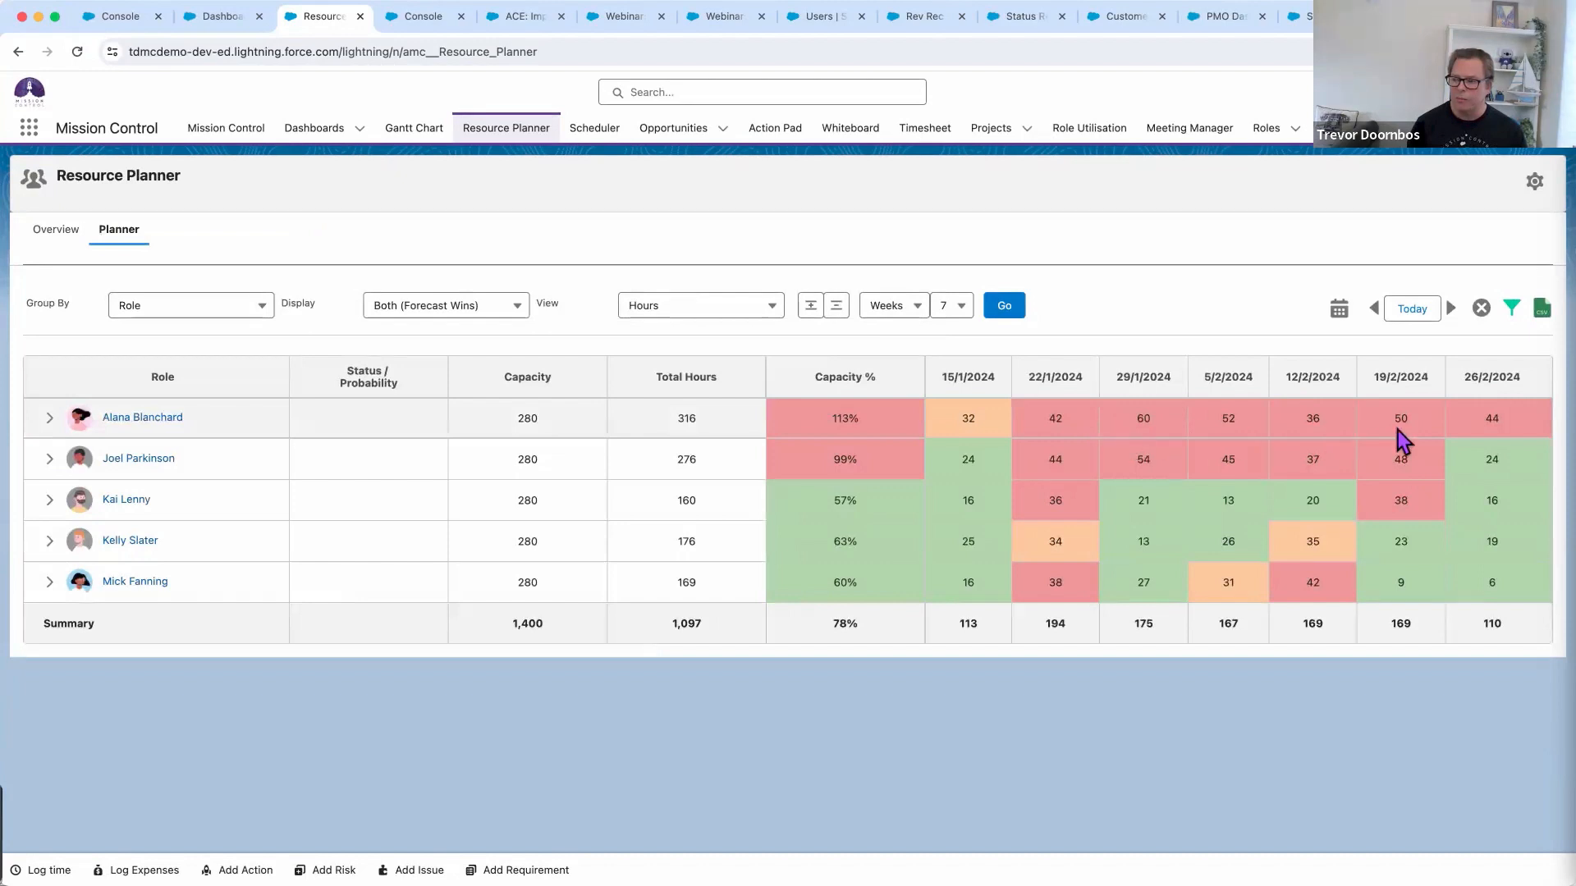
pyautogui.click(49, 421)
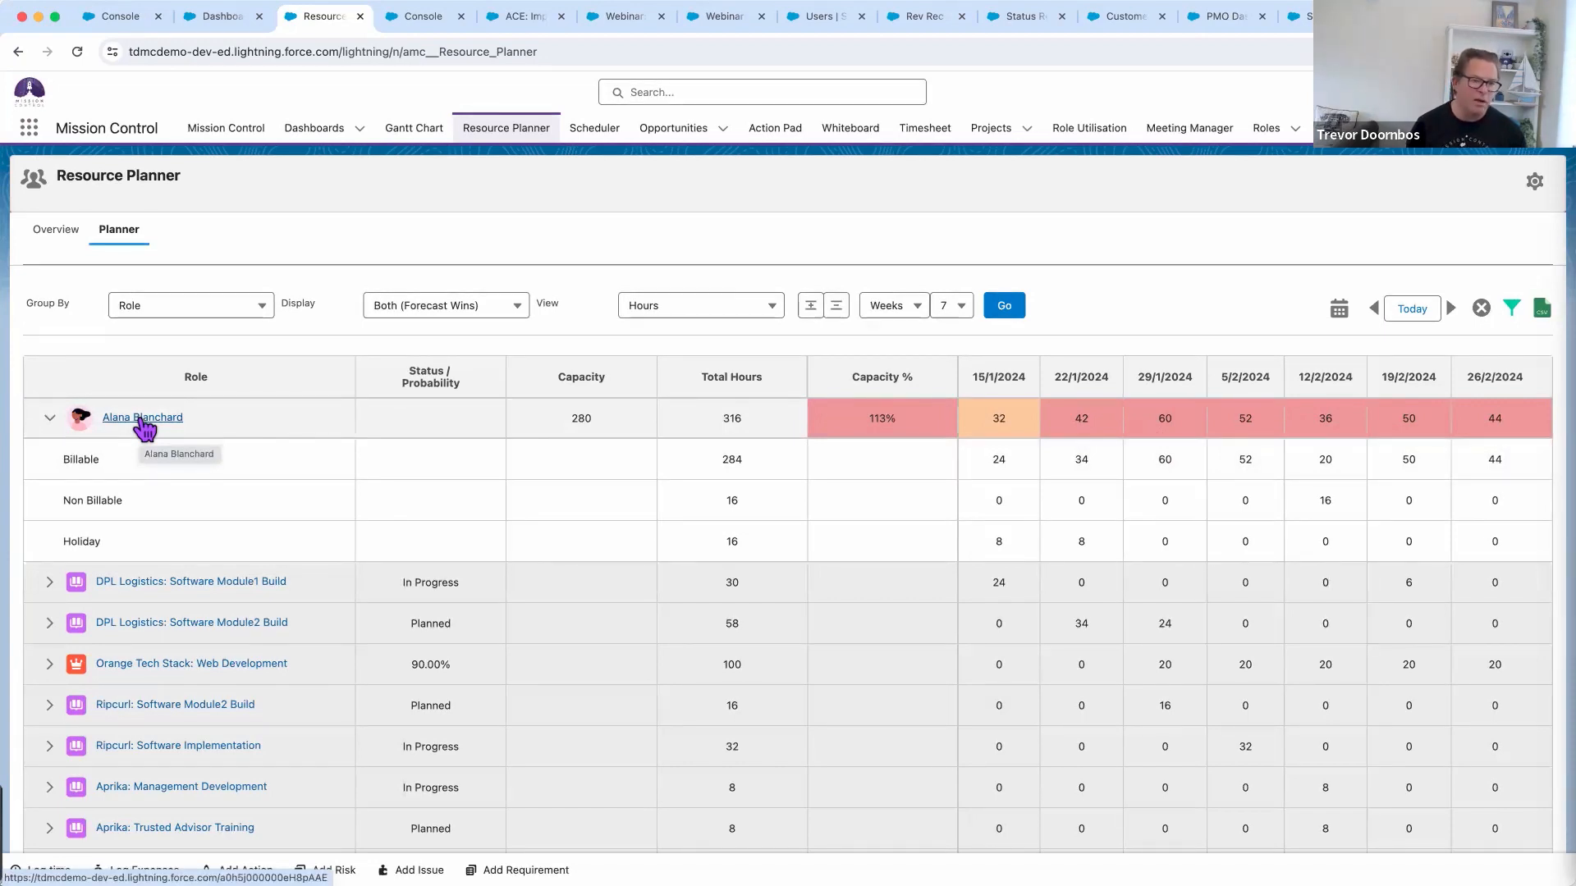
pyautogui.click(49, 422)
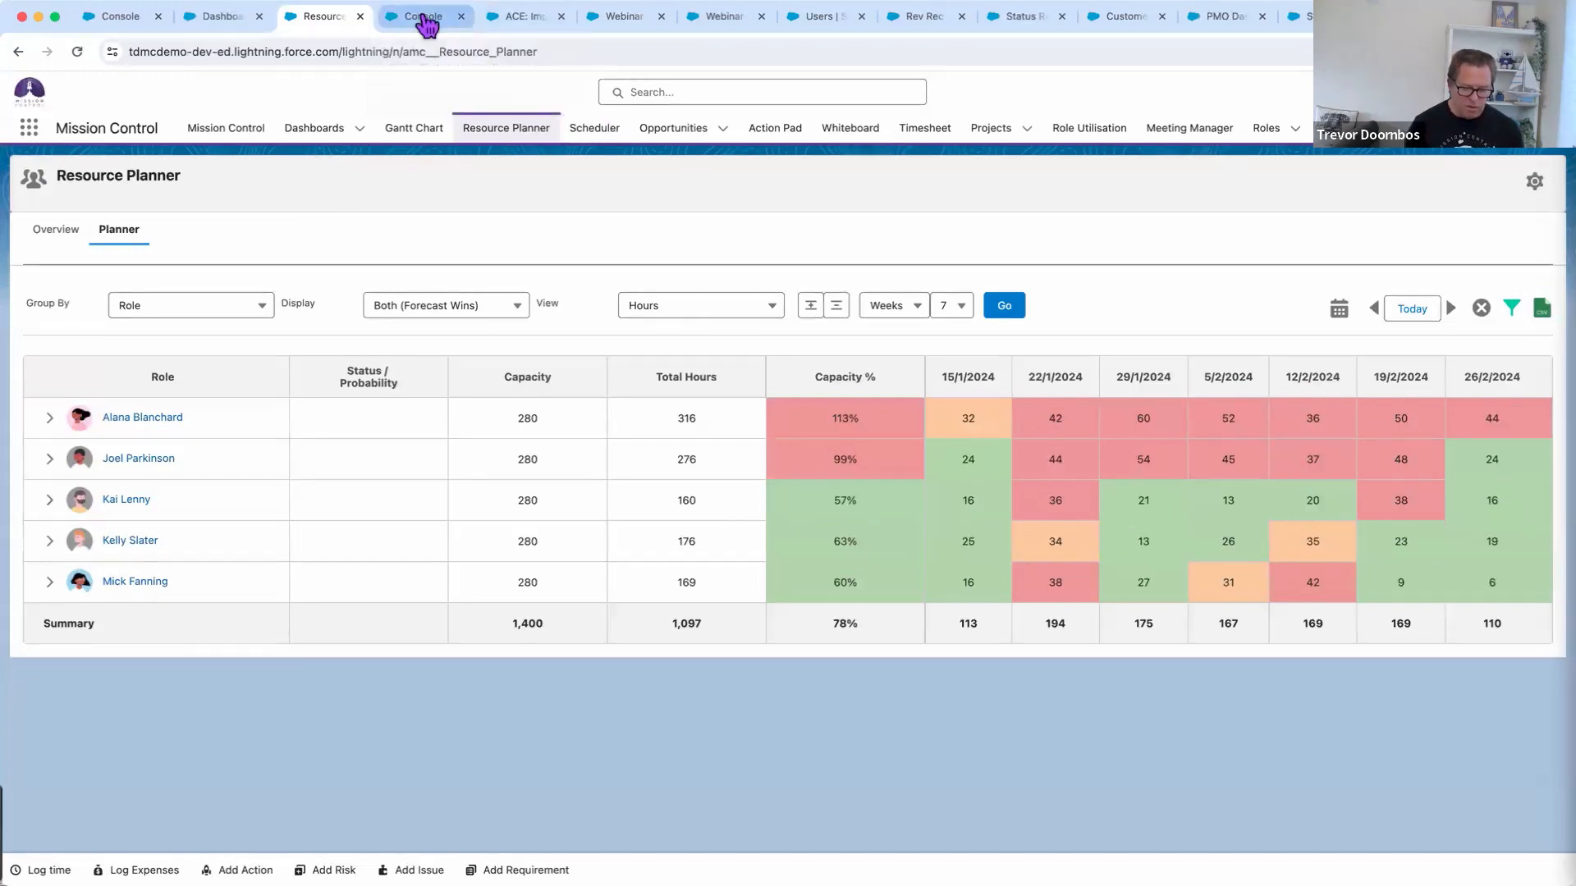
# Show the Demonstration agenda slide, then return to the Mission Control Console's Launch Pad
pyautogui.press('super+Tab')
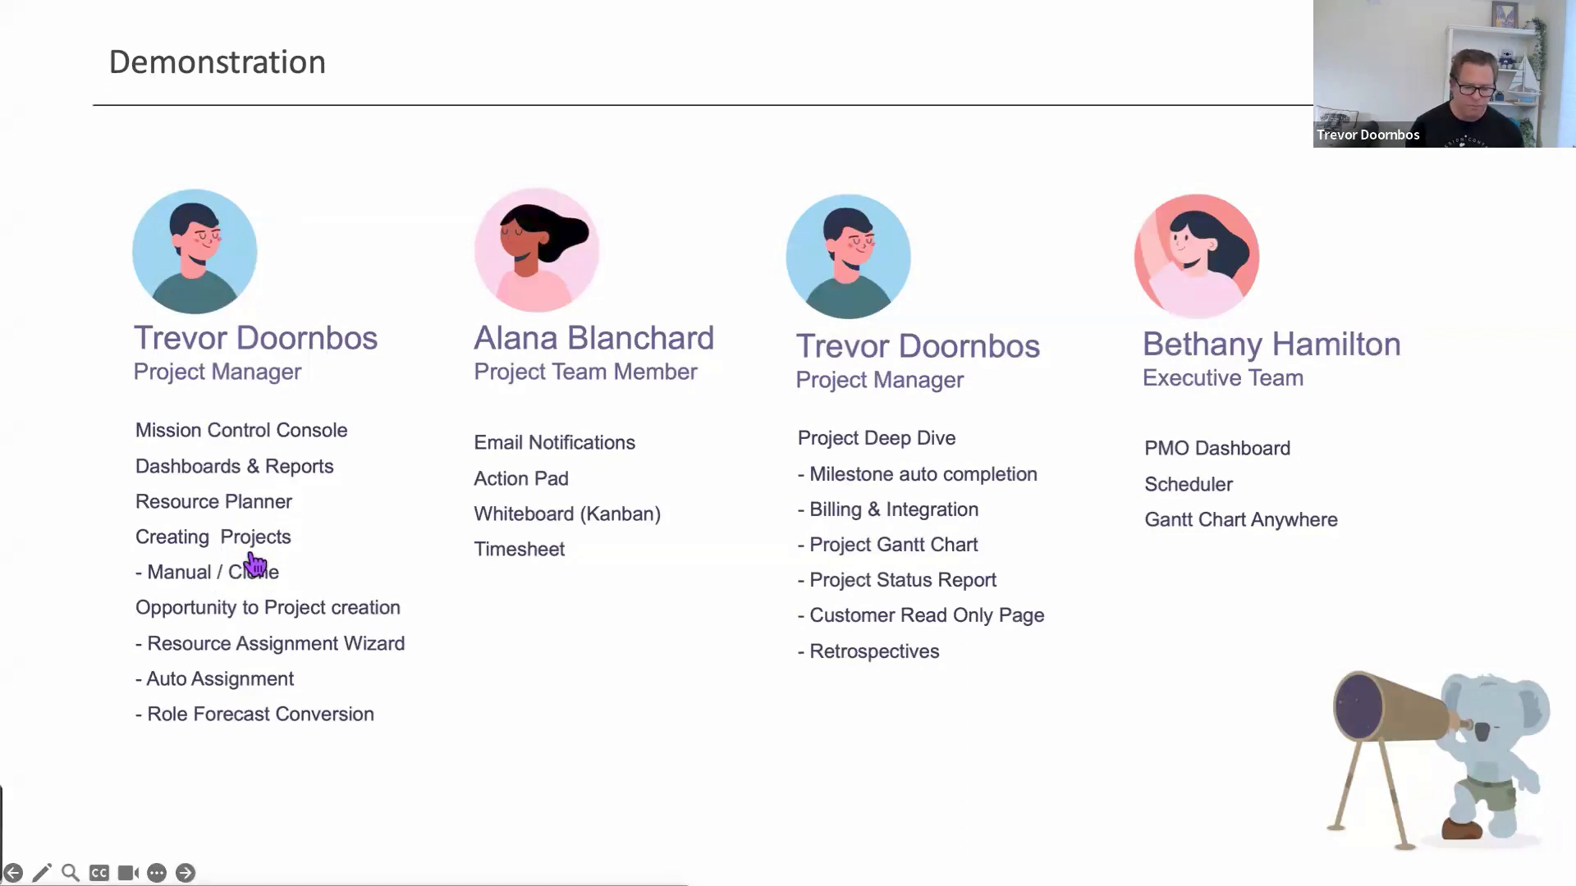
pyautogui.press('super+Tab')
pyautogui.click(414, 18)
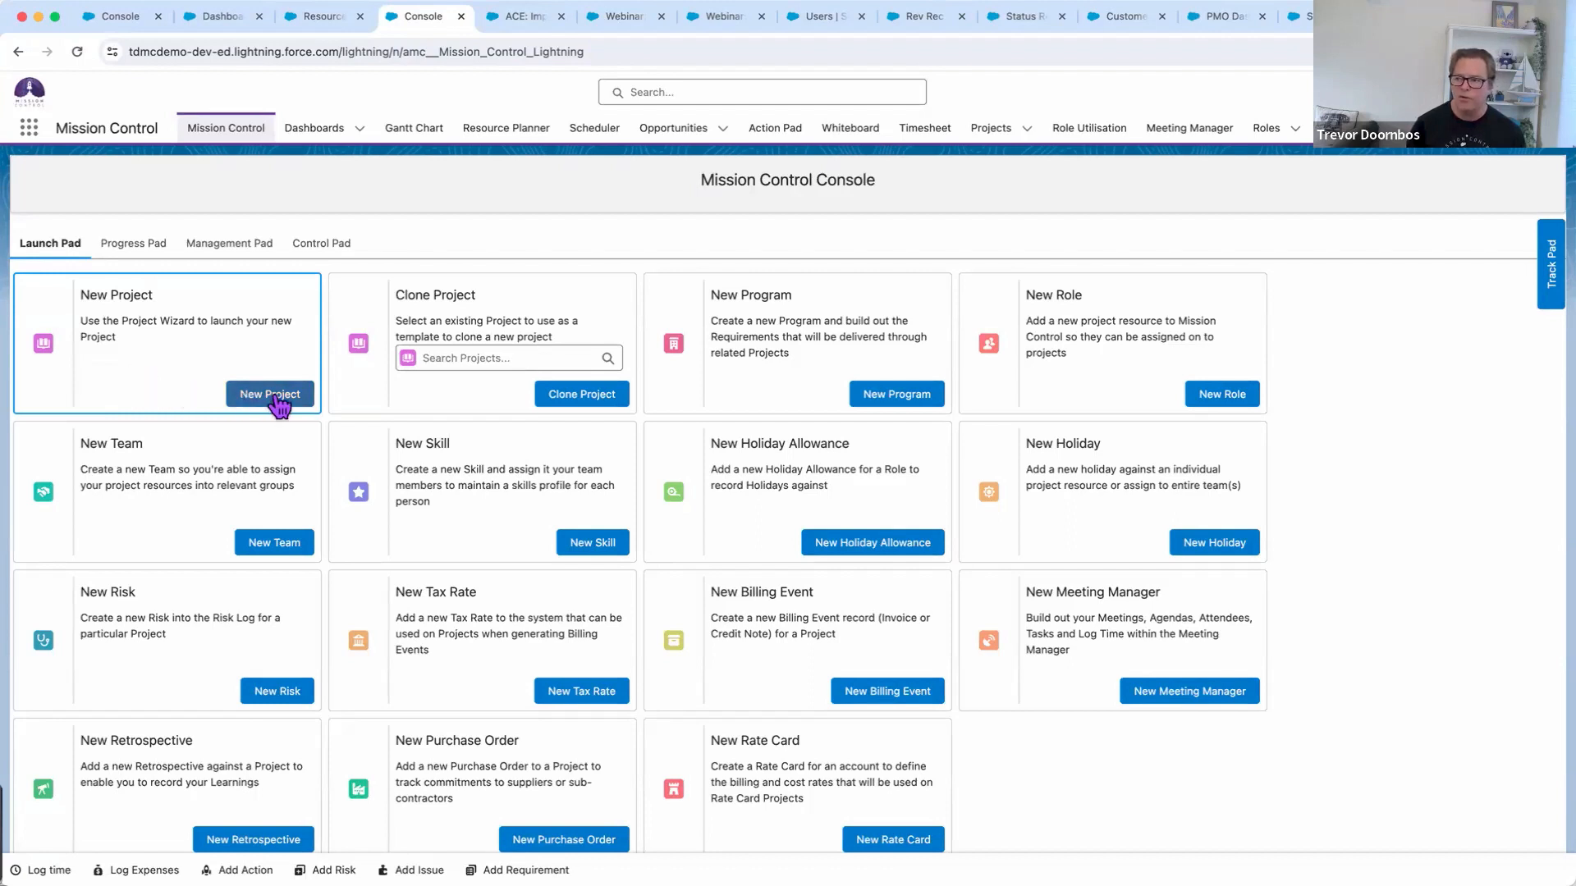
# Glance at the recent projects list, then start a New Project from the Launch Pad
pyautogui.click(1026, 129)
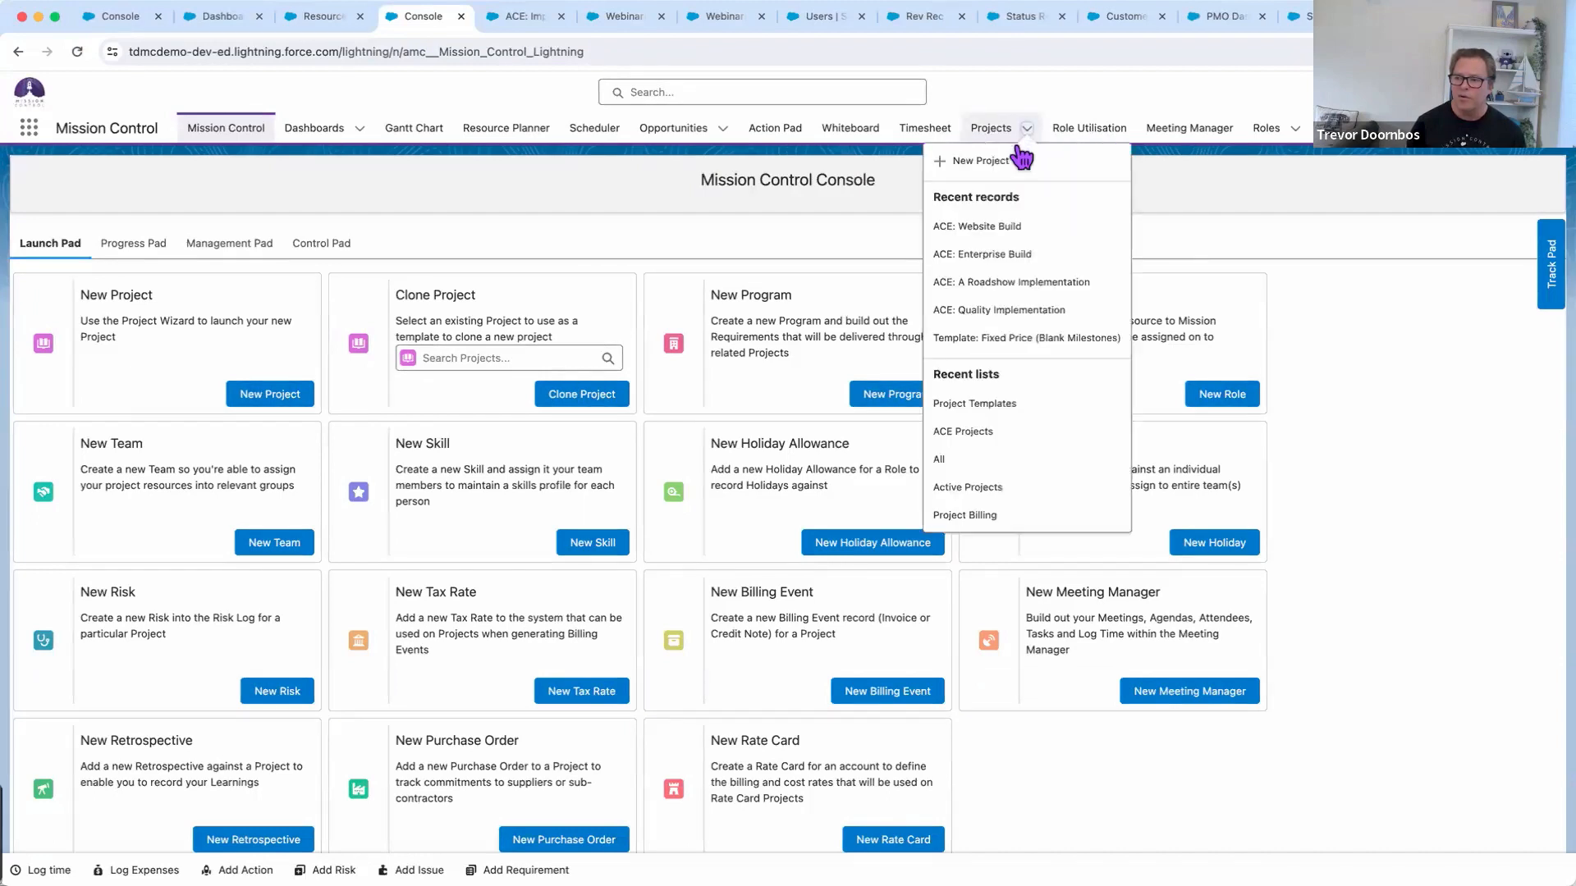
pyautogui.click(652, 191)
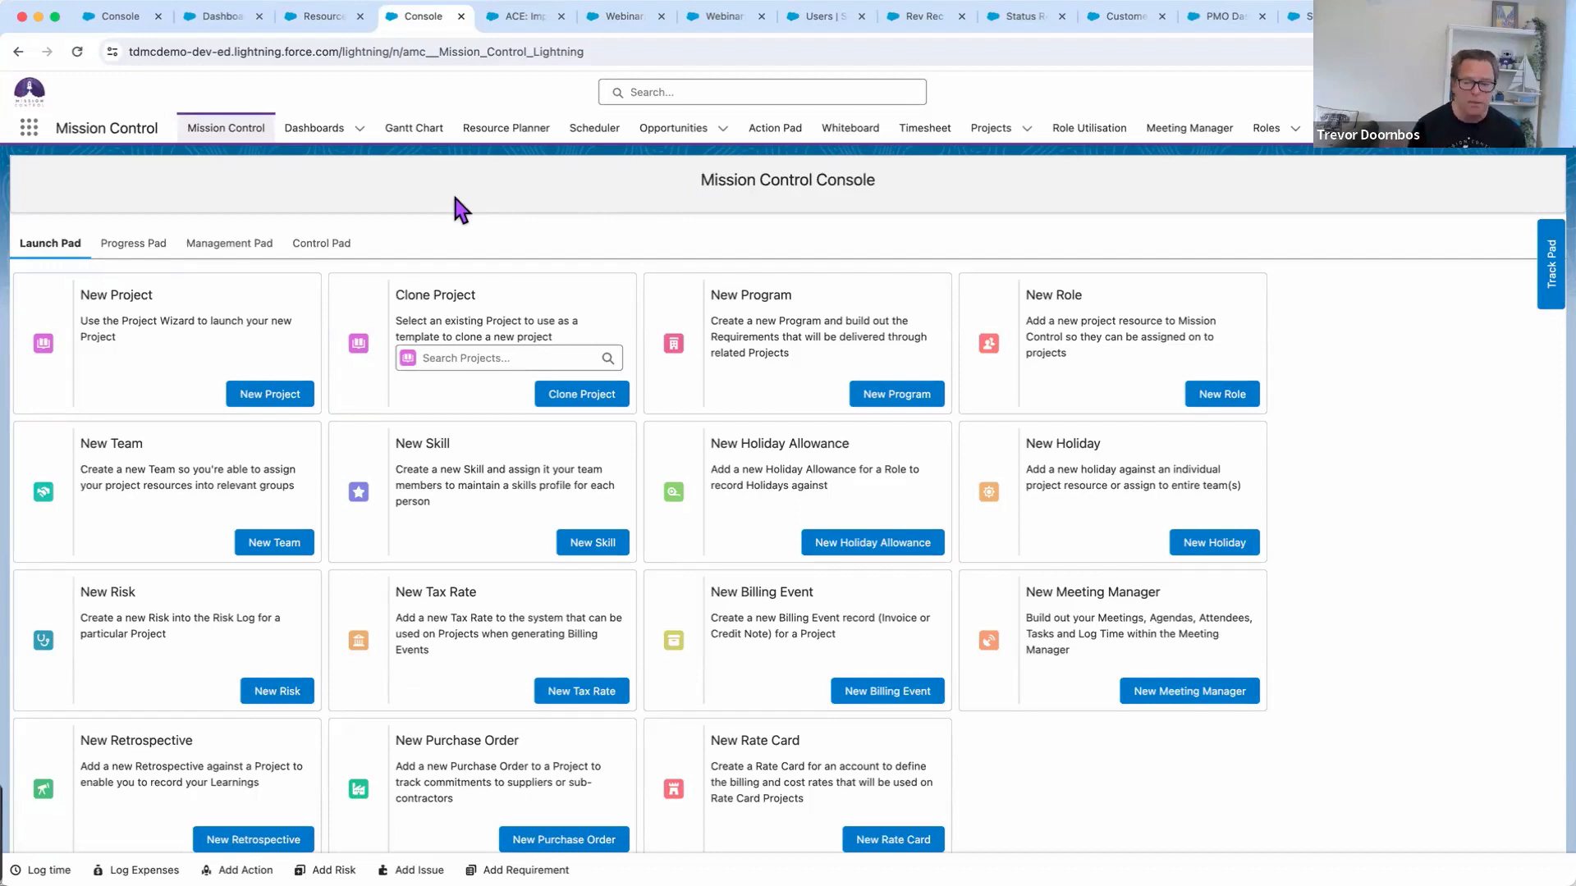
pyautogui.click(236, 397)
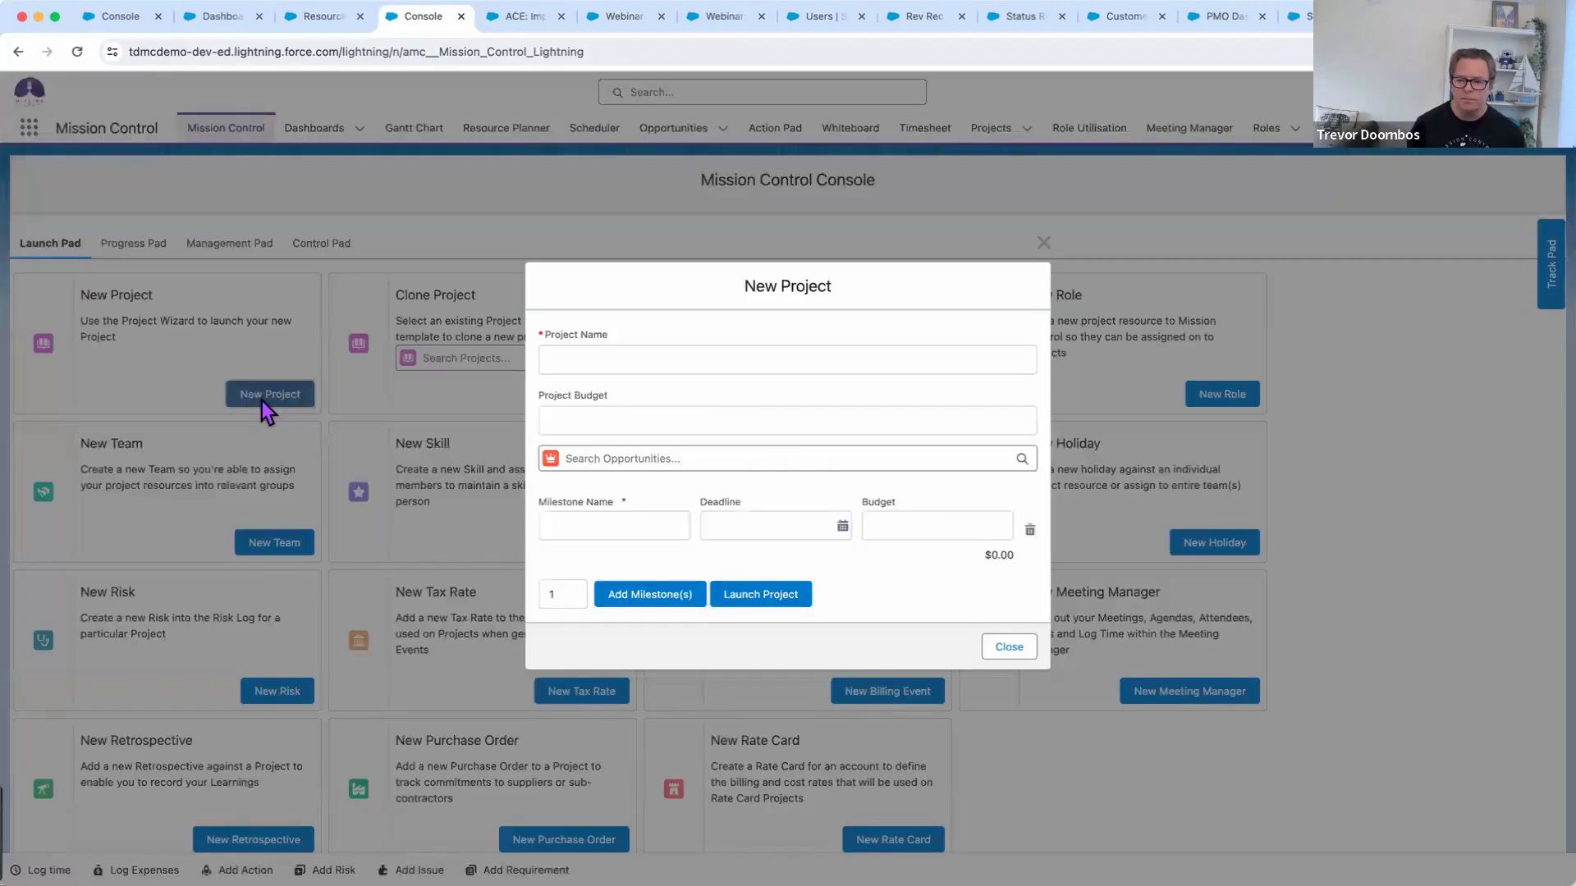
# Name the project 'Webinar Test', leaving budget and linked opportunity empty
pyautogui.click(591, 363)
pyautogui.write('W')
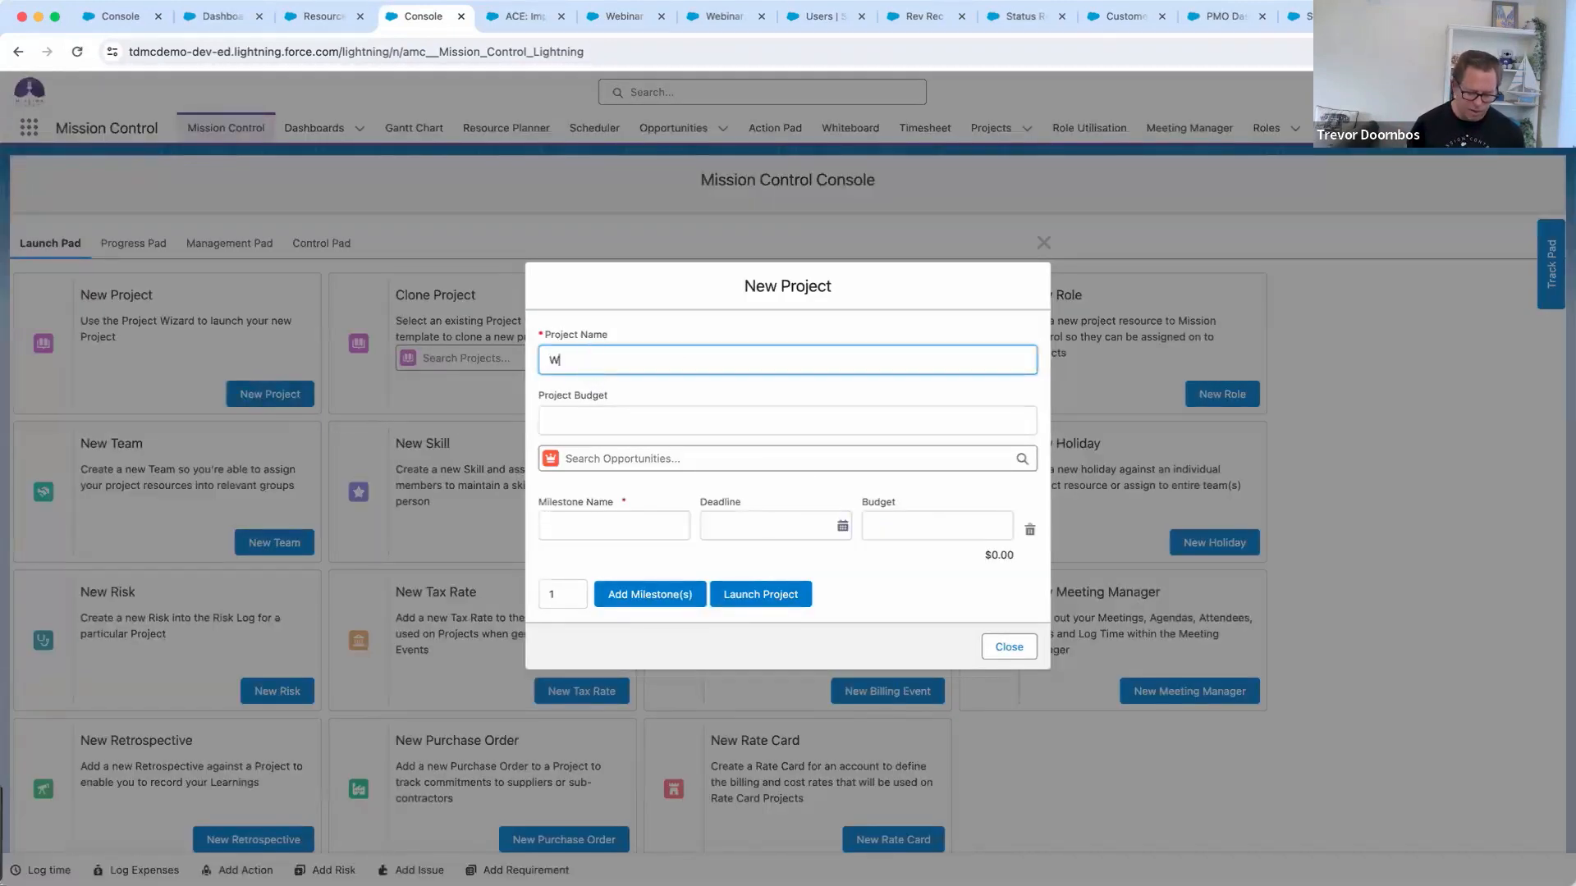
pyautogui.write('ebinar Test')
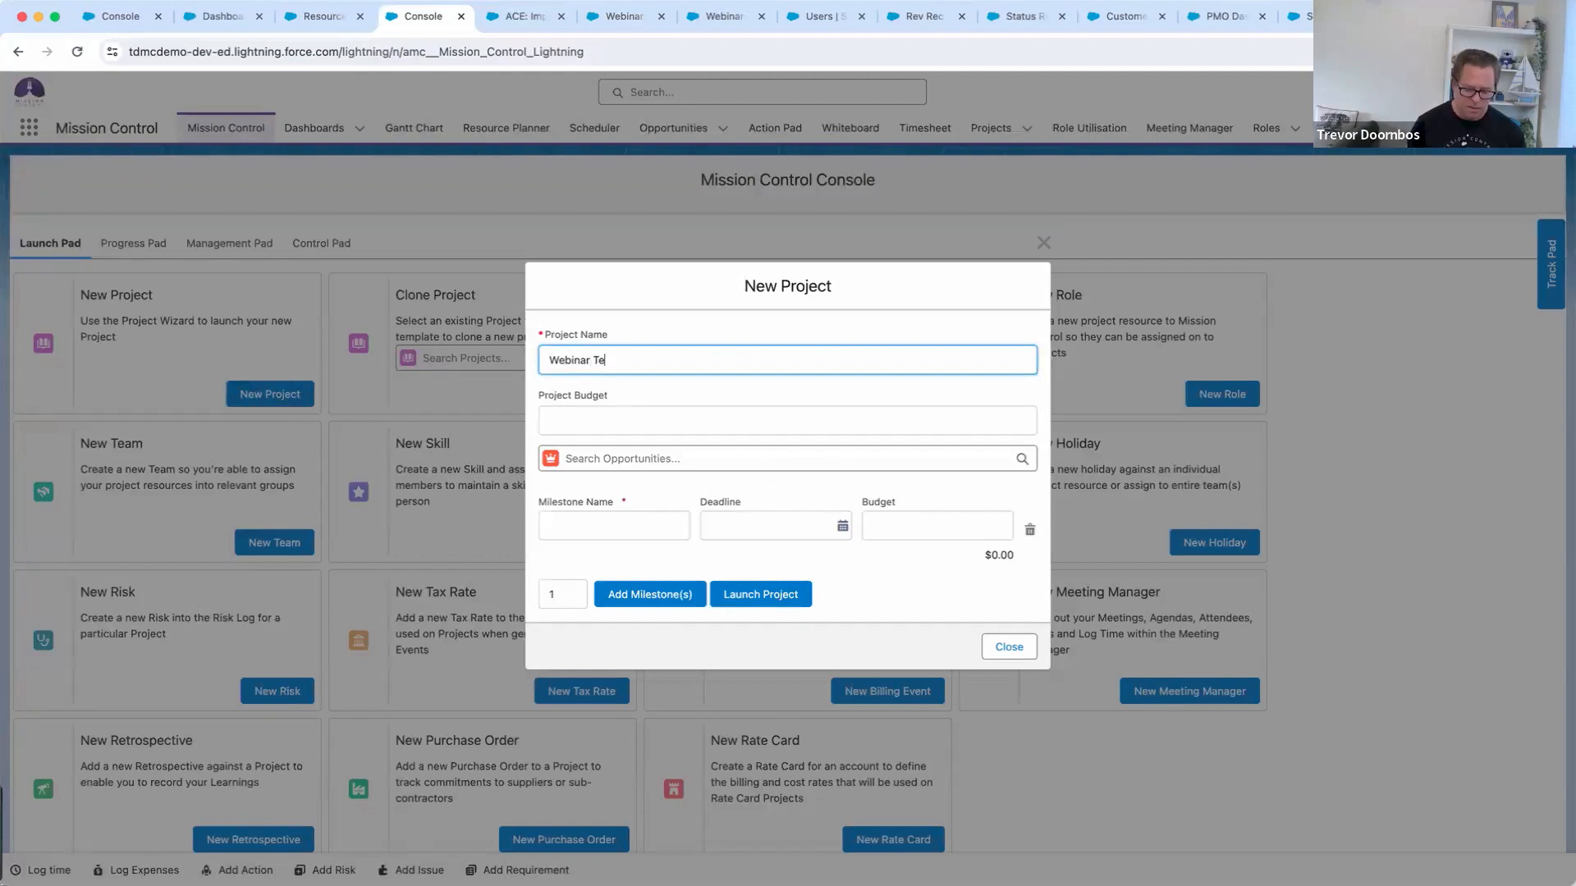
pyautogui.click(575, 421)
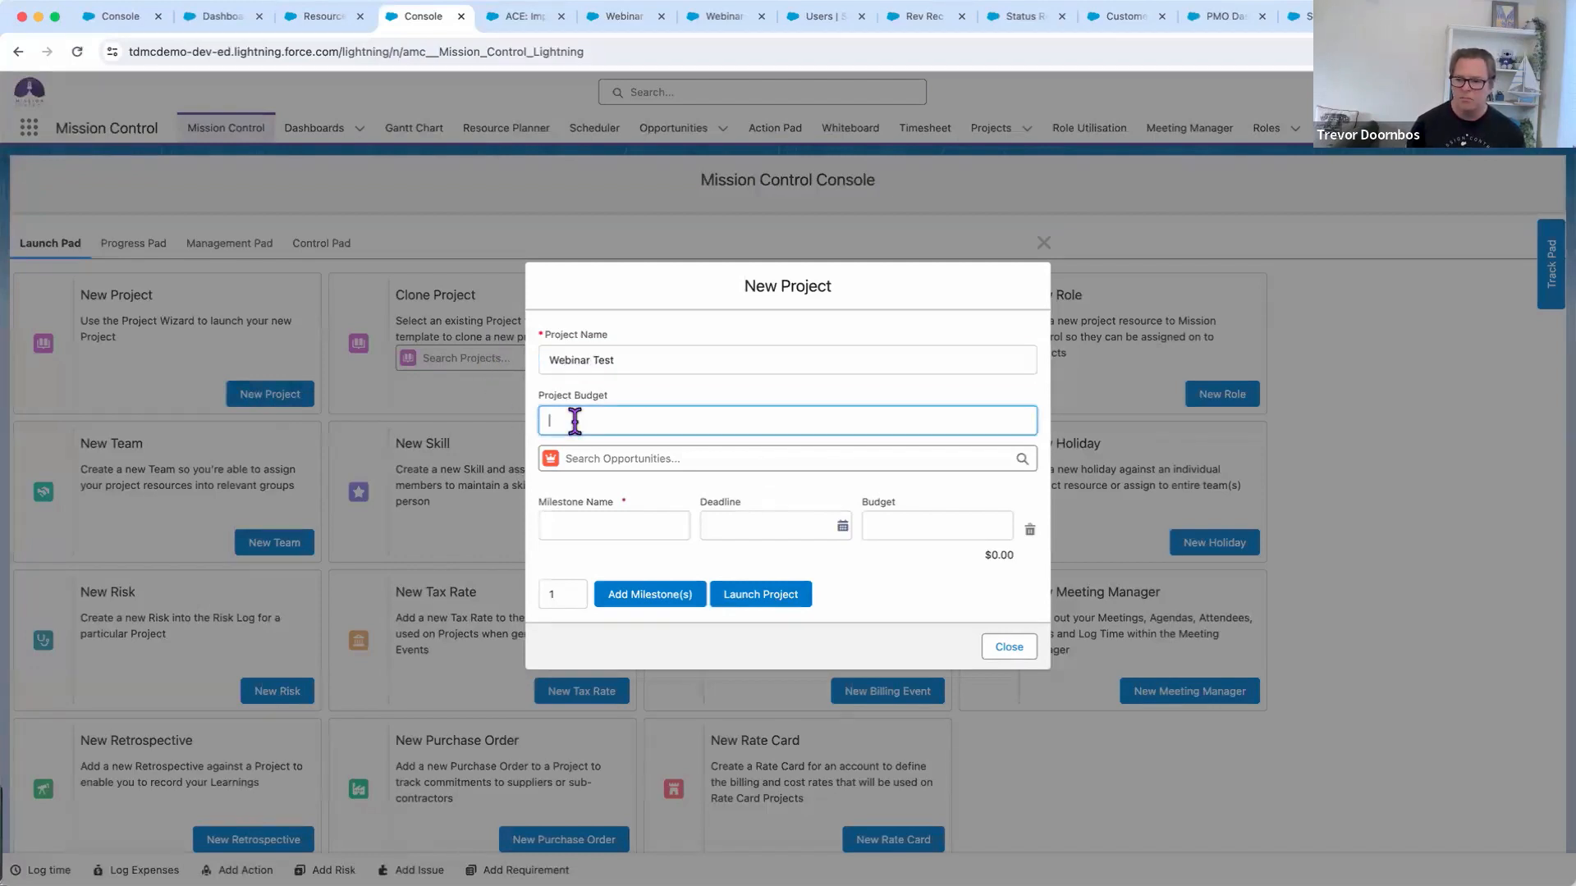
pyautogui.click(603, 459)
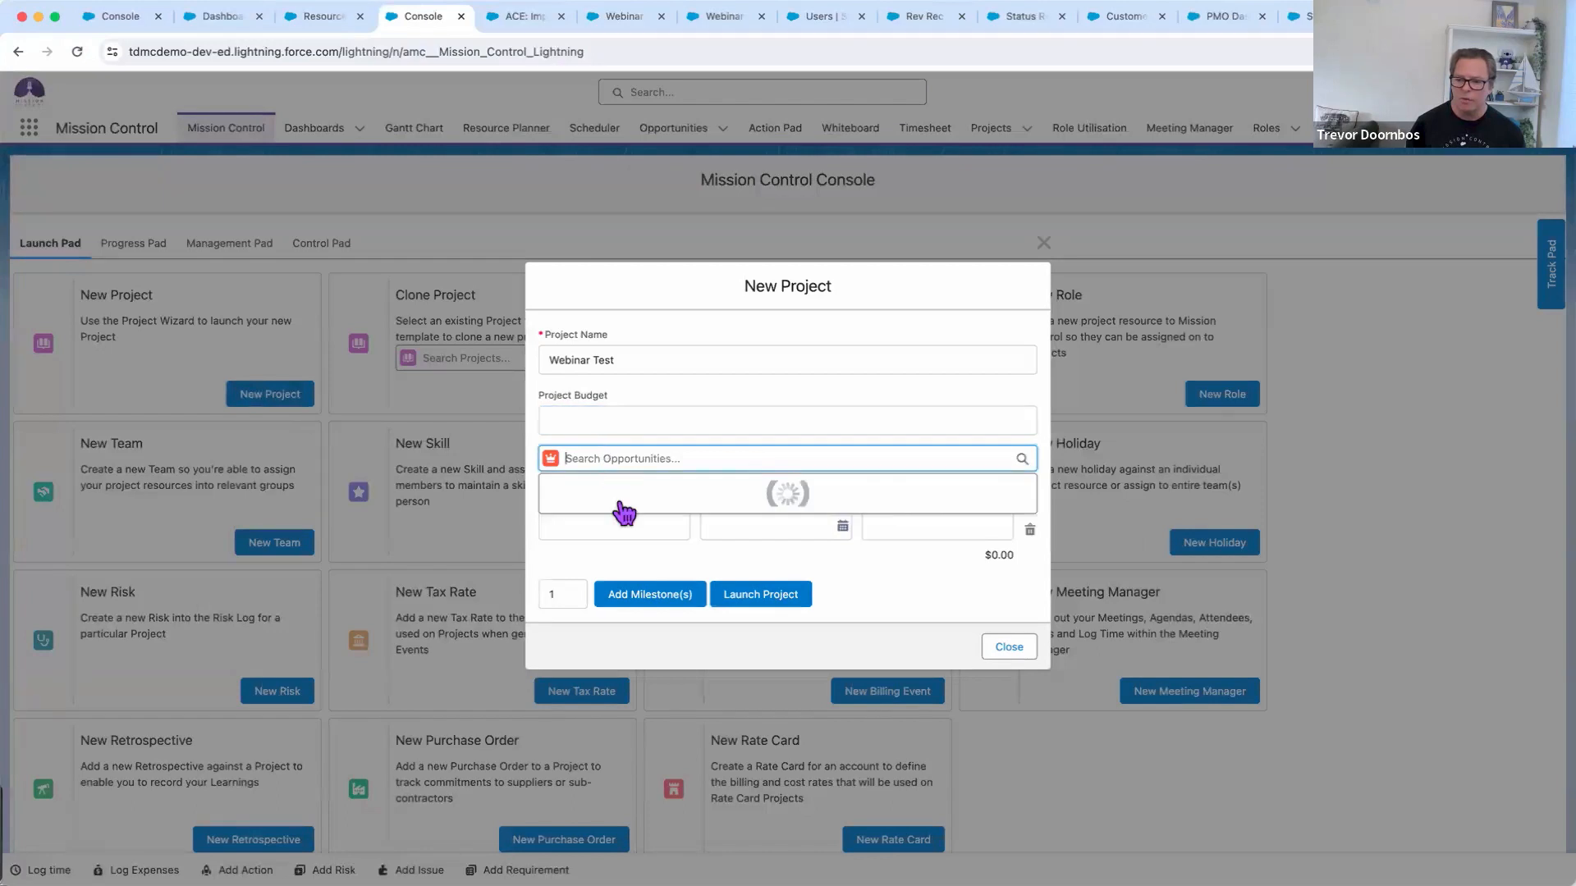
pyautogui.click(627, 418)
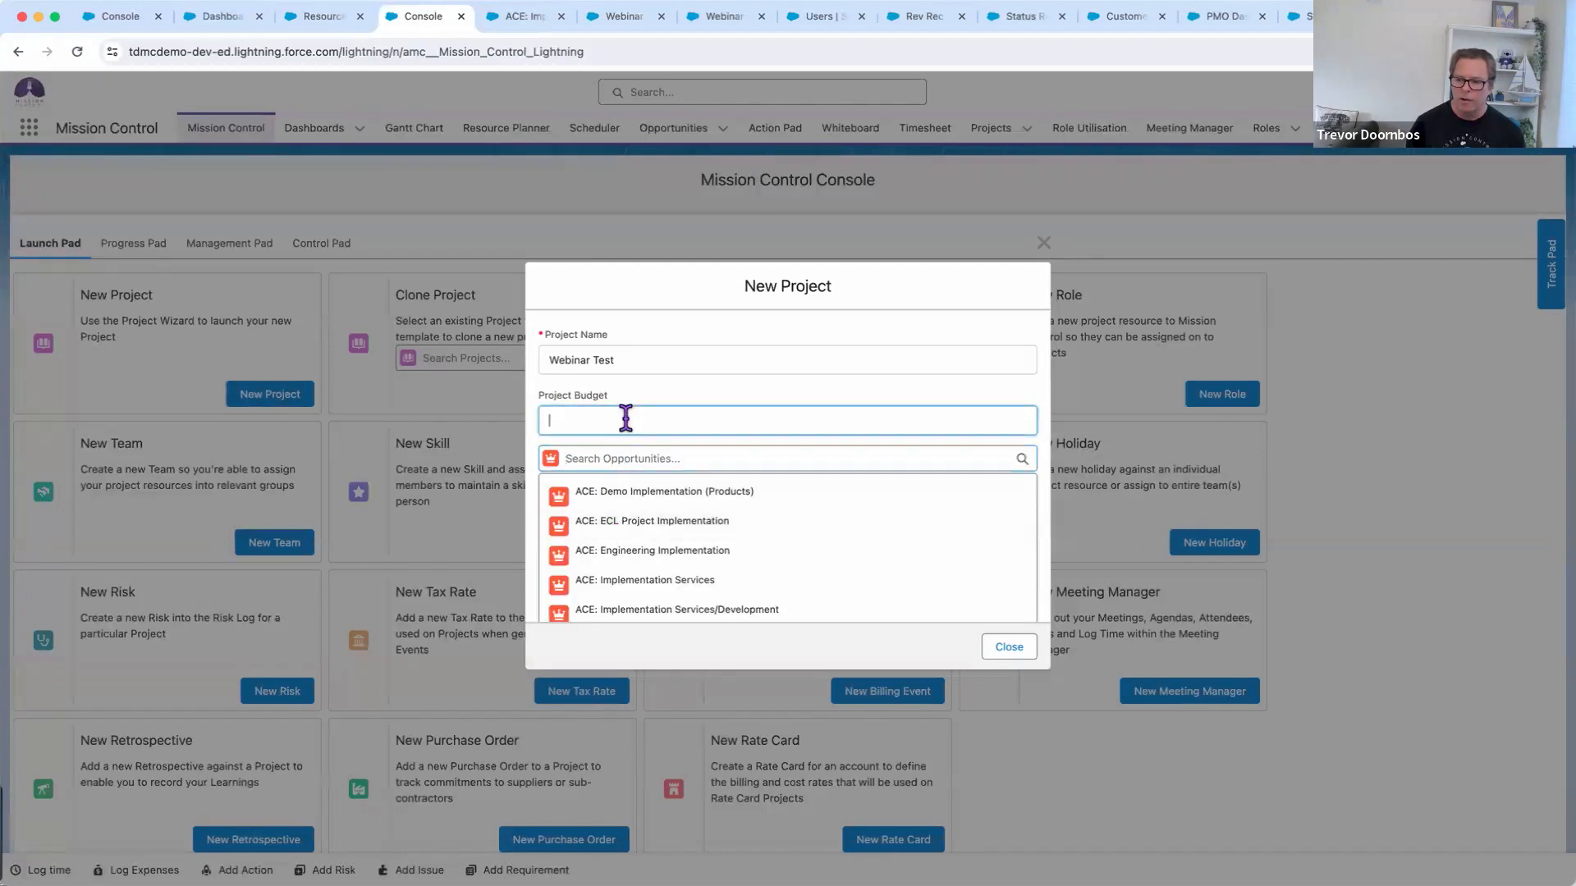
# Name the first milestone 'Resource Tracking', correcting the typos along the way
pyautogui.click(595, 529)
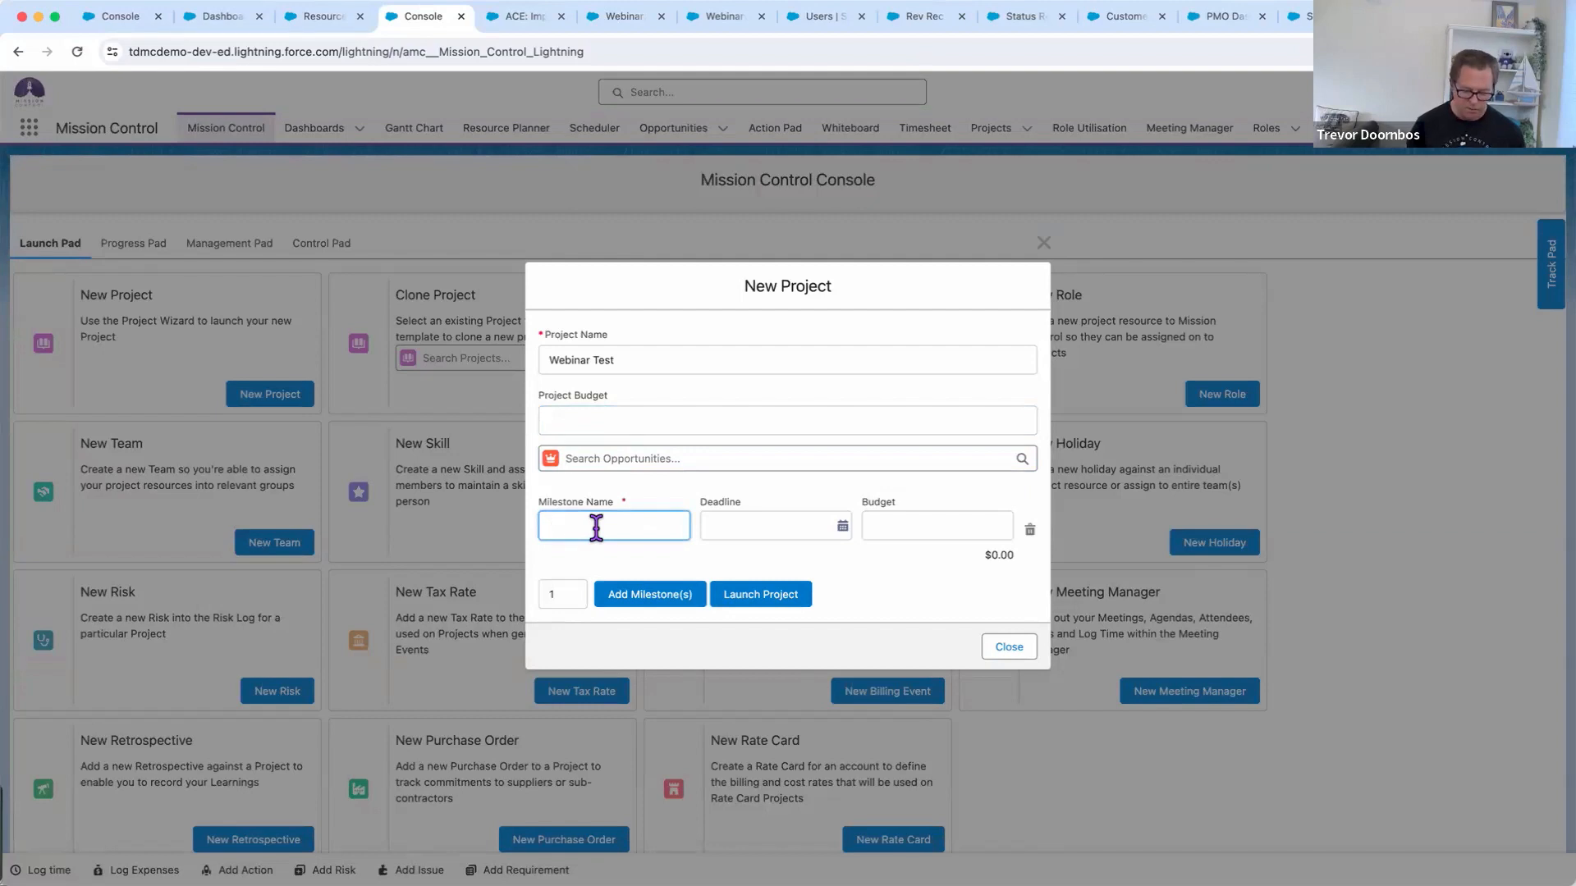
pyautogui.write('STart')
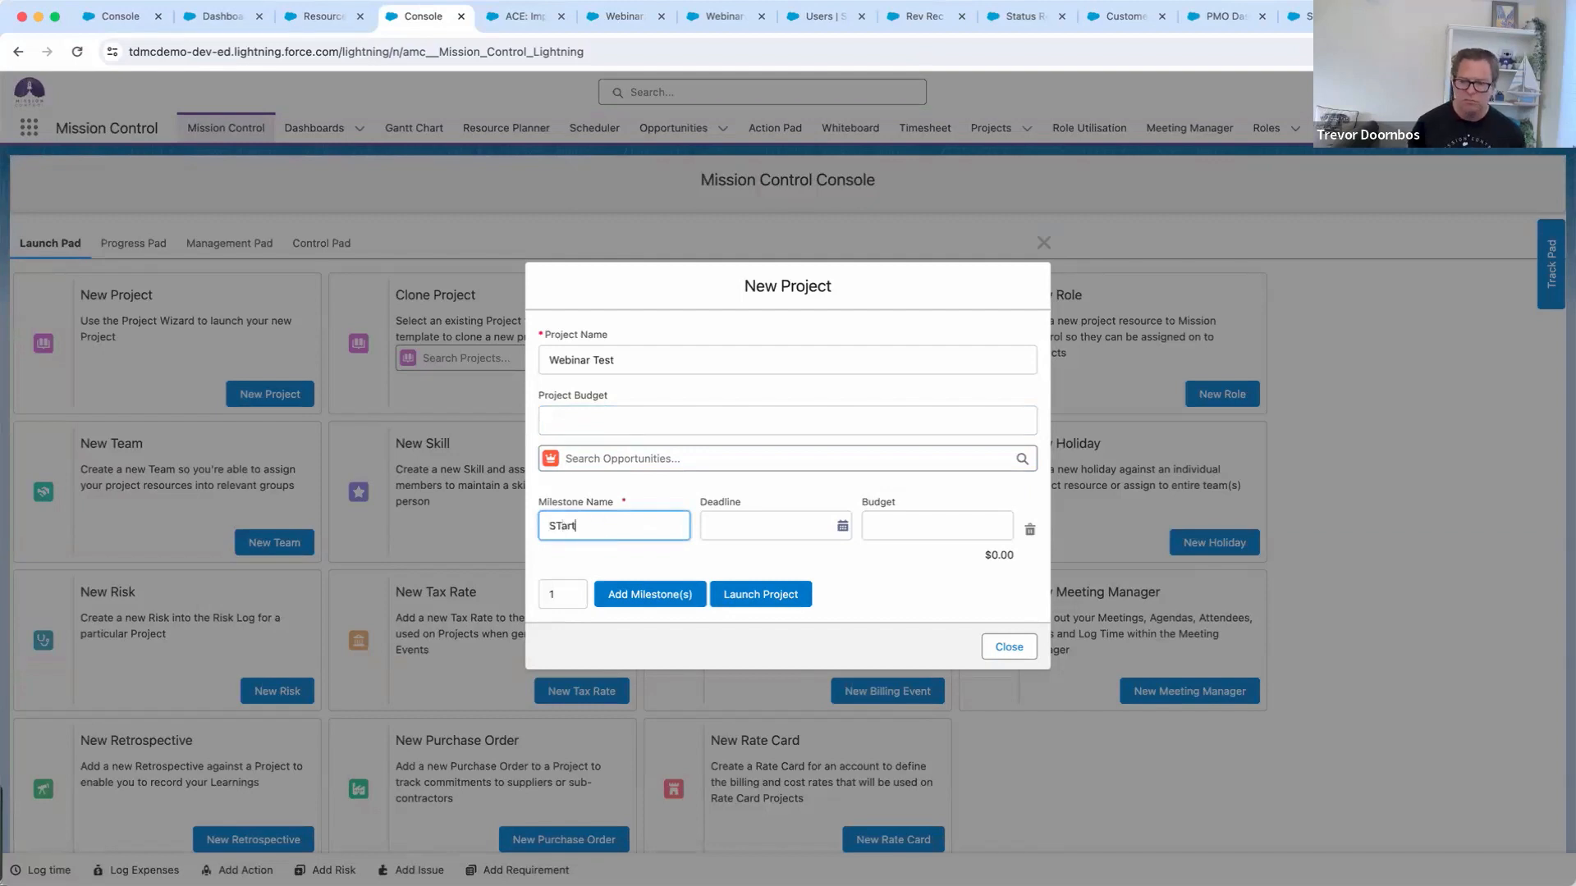
pyautogui.press('shift+super+Right')
pyautogui.write('Start')
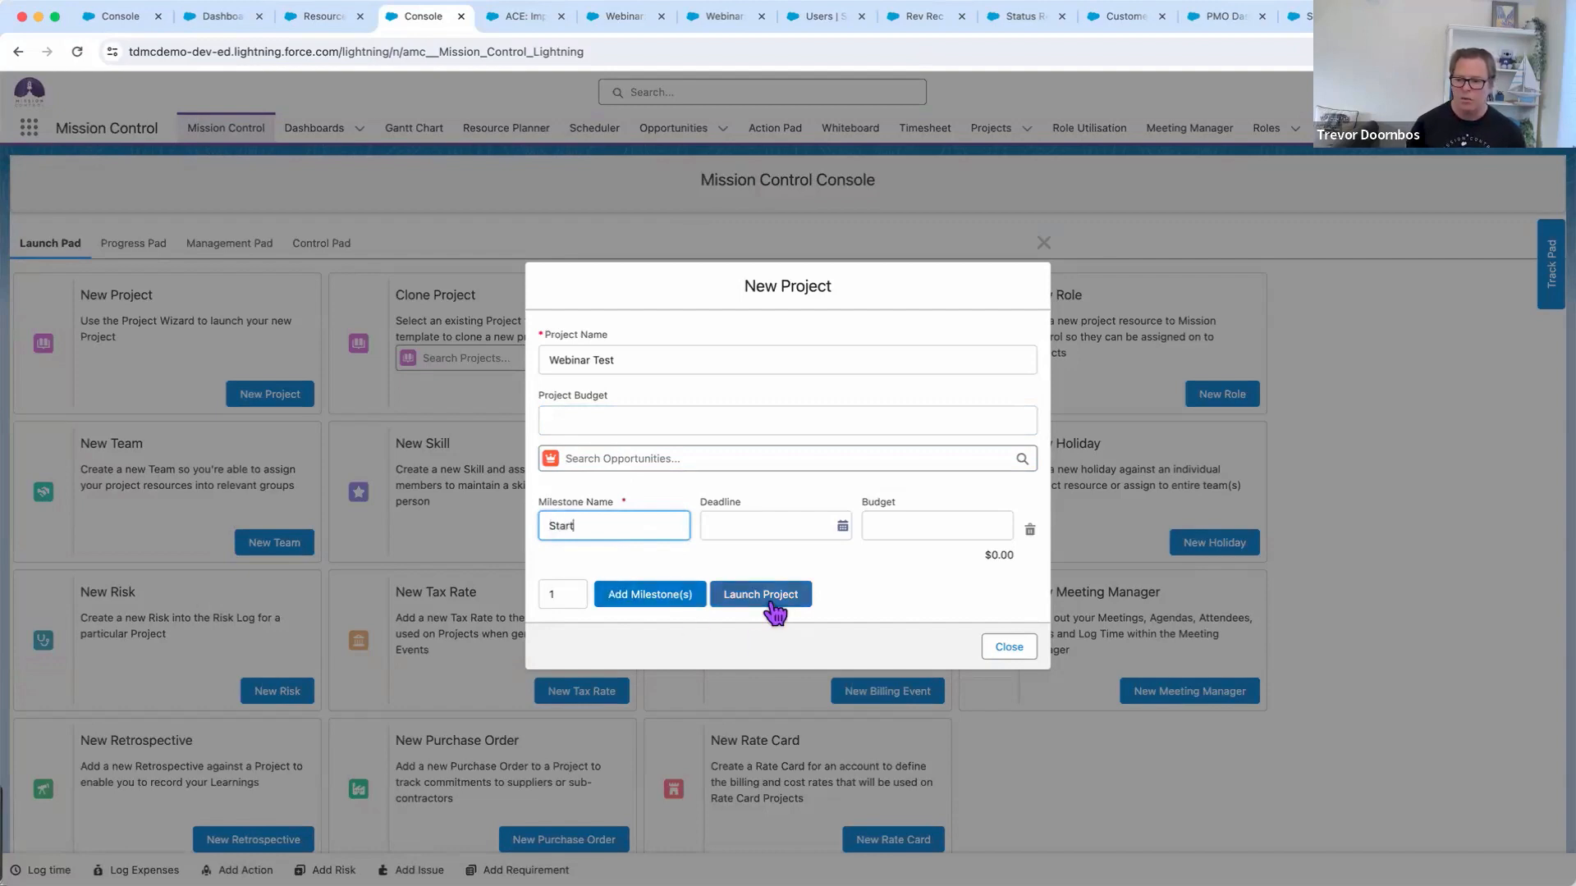
pyautogui.moveTo(605, 526); pyautogui.dragTo(528, 537)
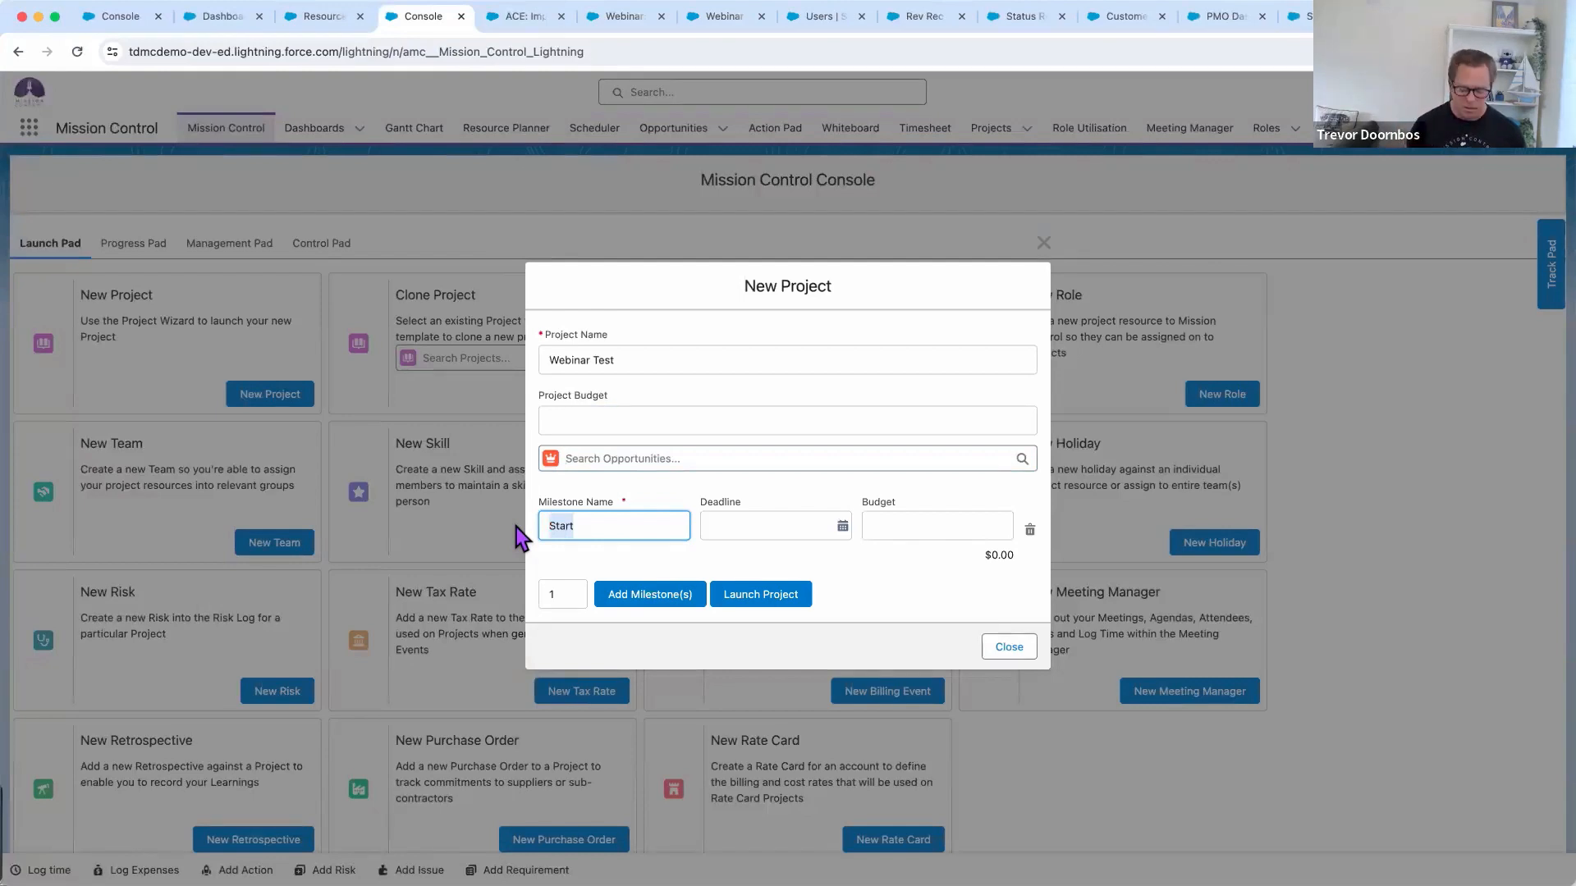
pyautogui.write('resource')
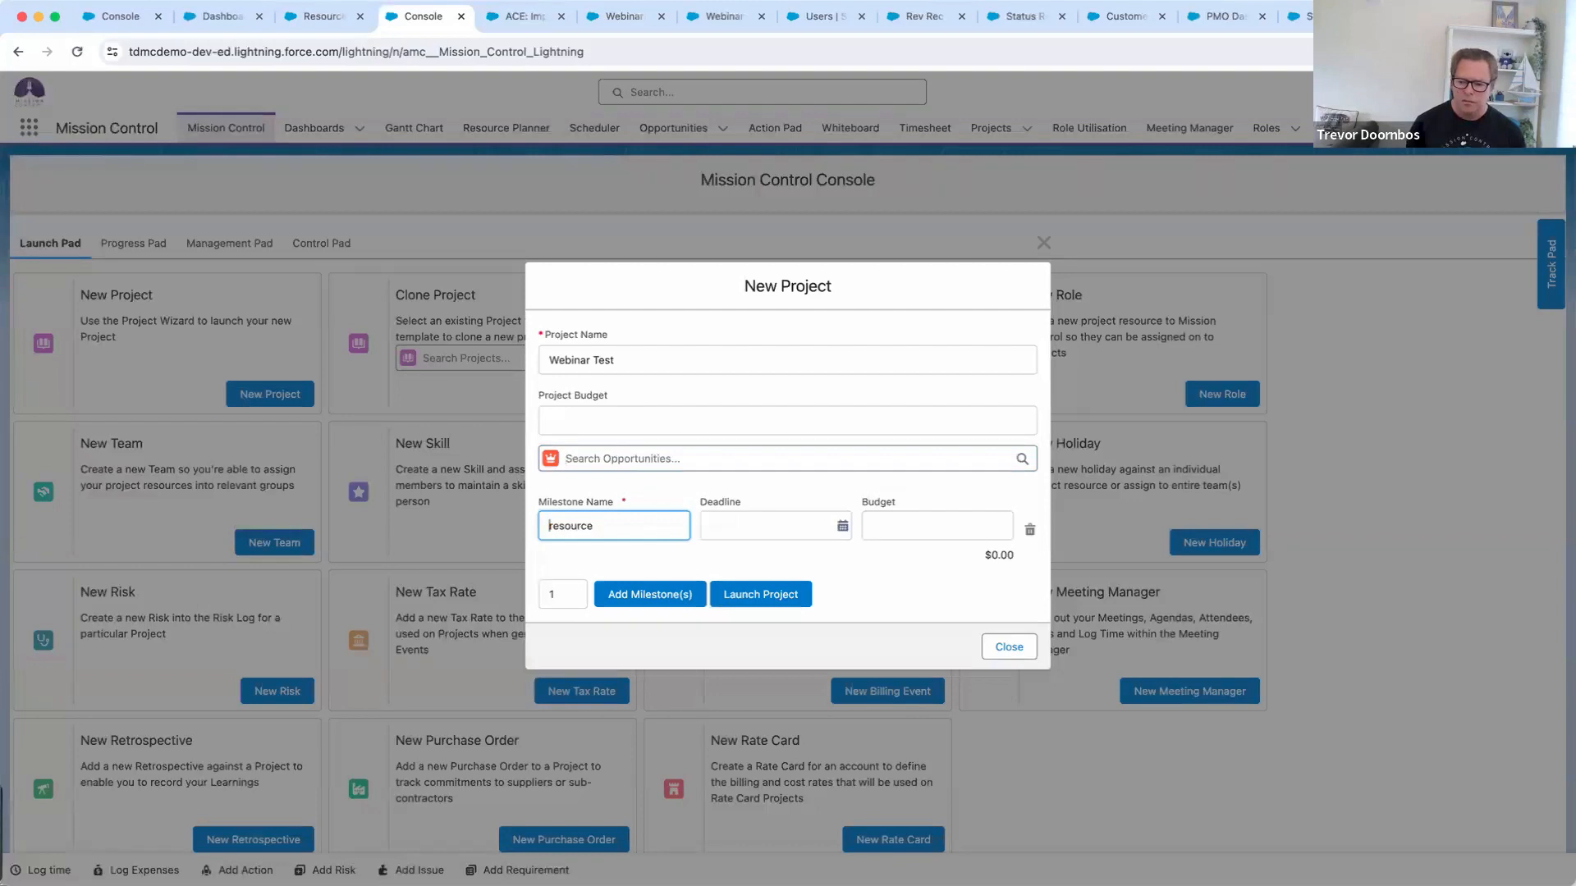
pyautogui.press('Delete')
pyautogui.write('Resource Tarcking')
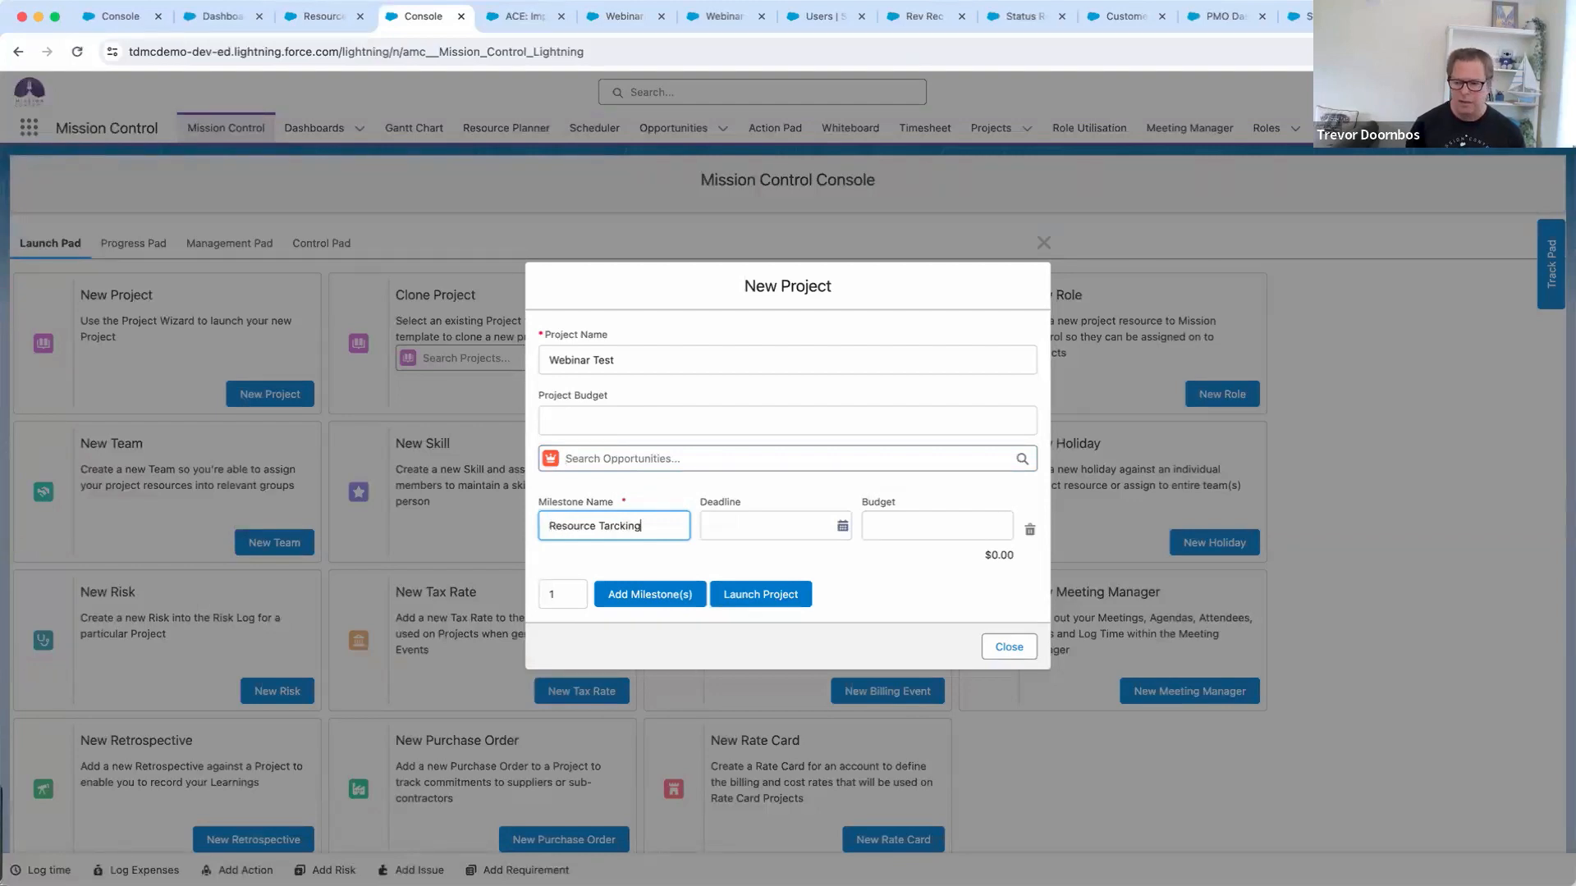
pyautogui.press('Left')
pyautogui.press('Left')
pyautogui.press('Left')
pyautogui.press('Left')
pyautogui.press('Left')
pyautogui.press('Left')
pyautogui.press('Left')
pyautogui.press('Left')
pyautogui.press('Right')
pyautogui.press('Delete')
pyautogui.press('Delete')
# Fix the milestone spelling, launch Webinar Test, review its record, and begin creating its actions
pyautogui.write('ra')
pyautogui.click(773, 599)
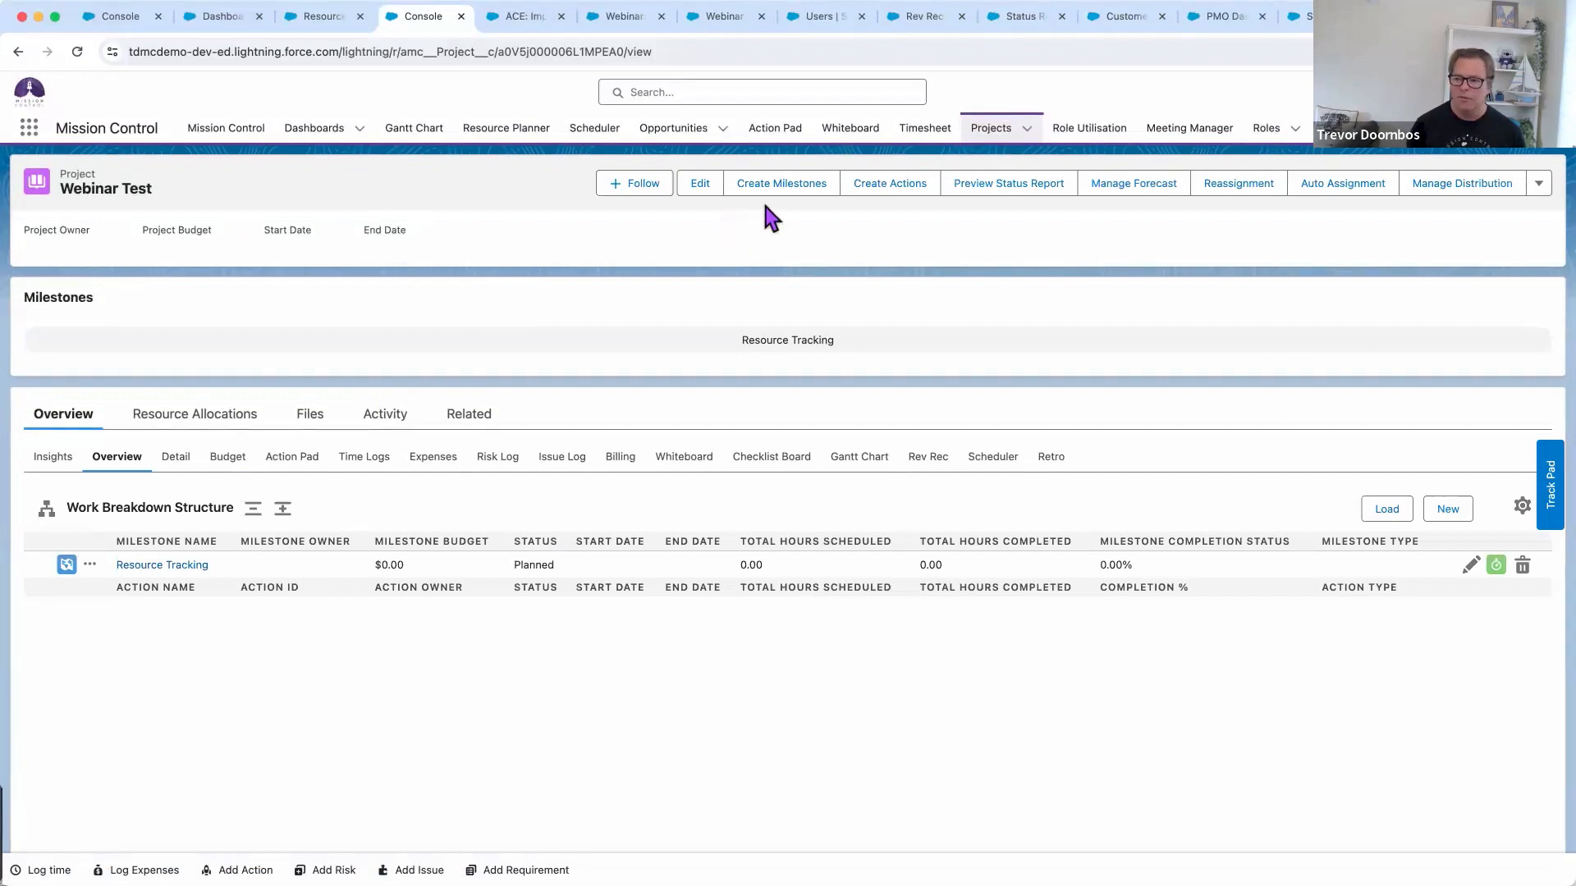
pyautogui.click(1539, 183)
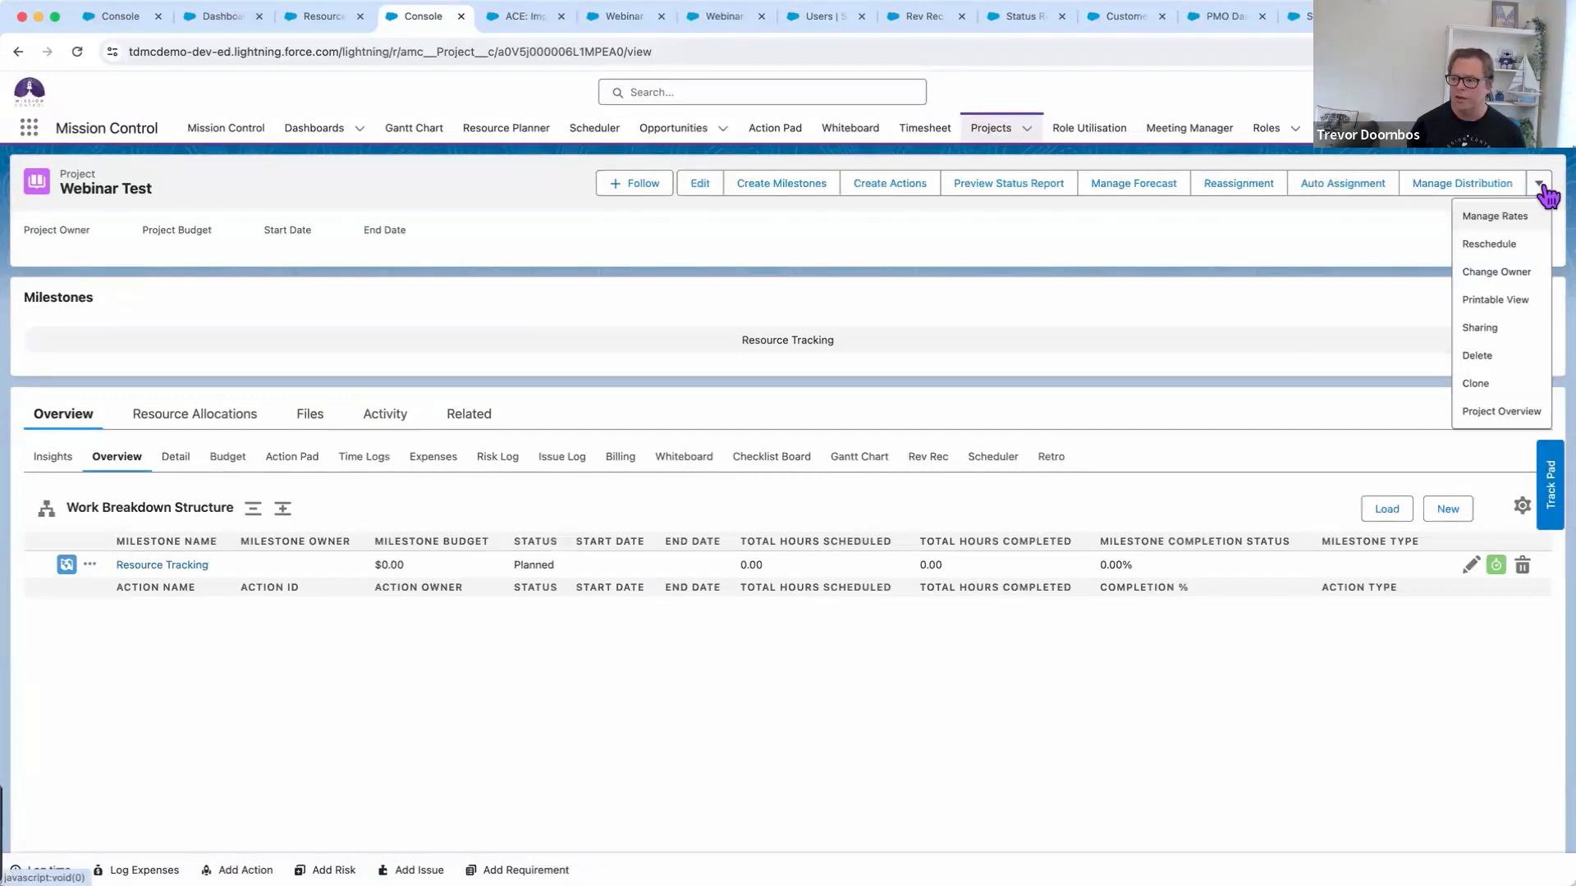
pyautogui.click(1406, 232)
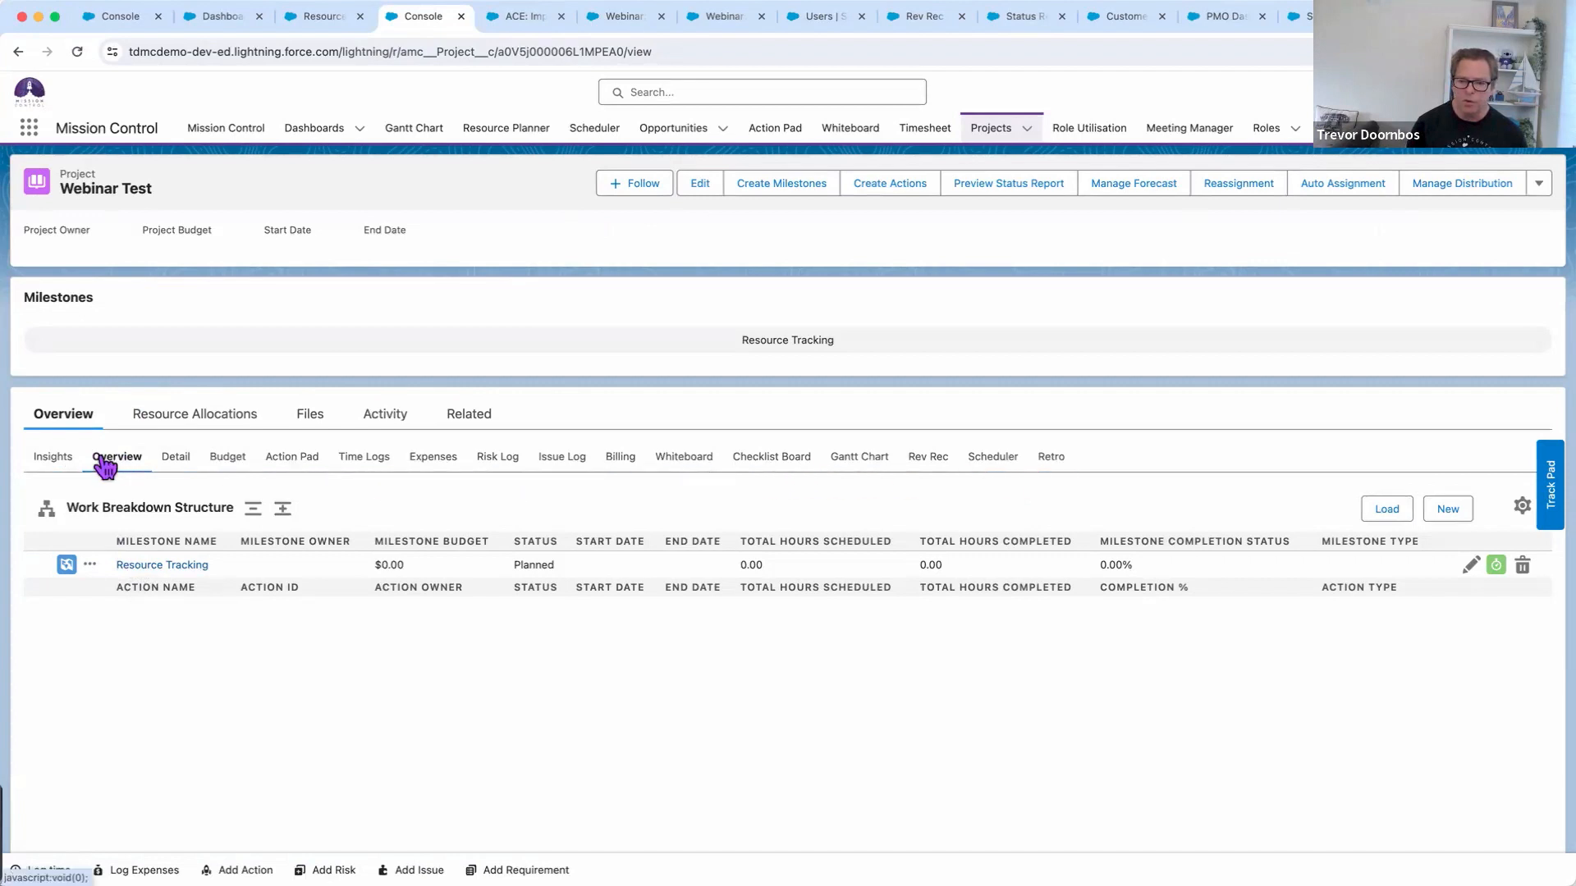
pyautogui.hscroll(1, 339, 485)
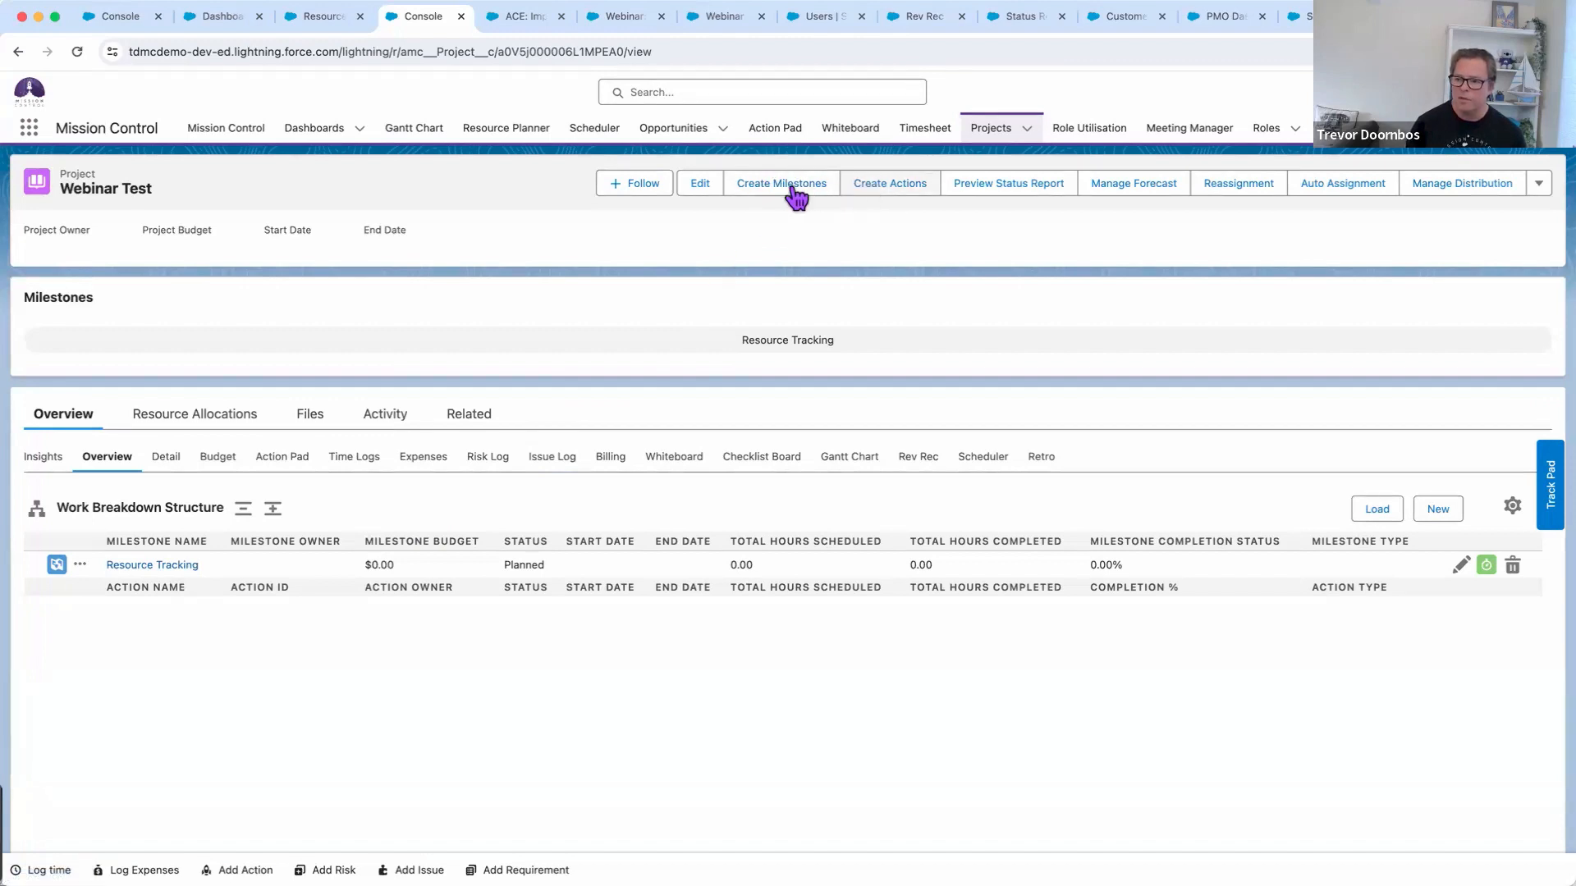
pyautogui.click(869, 190)
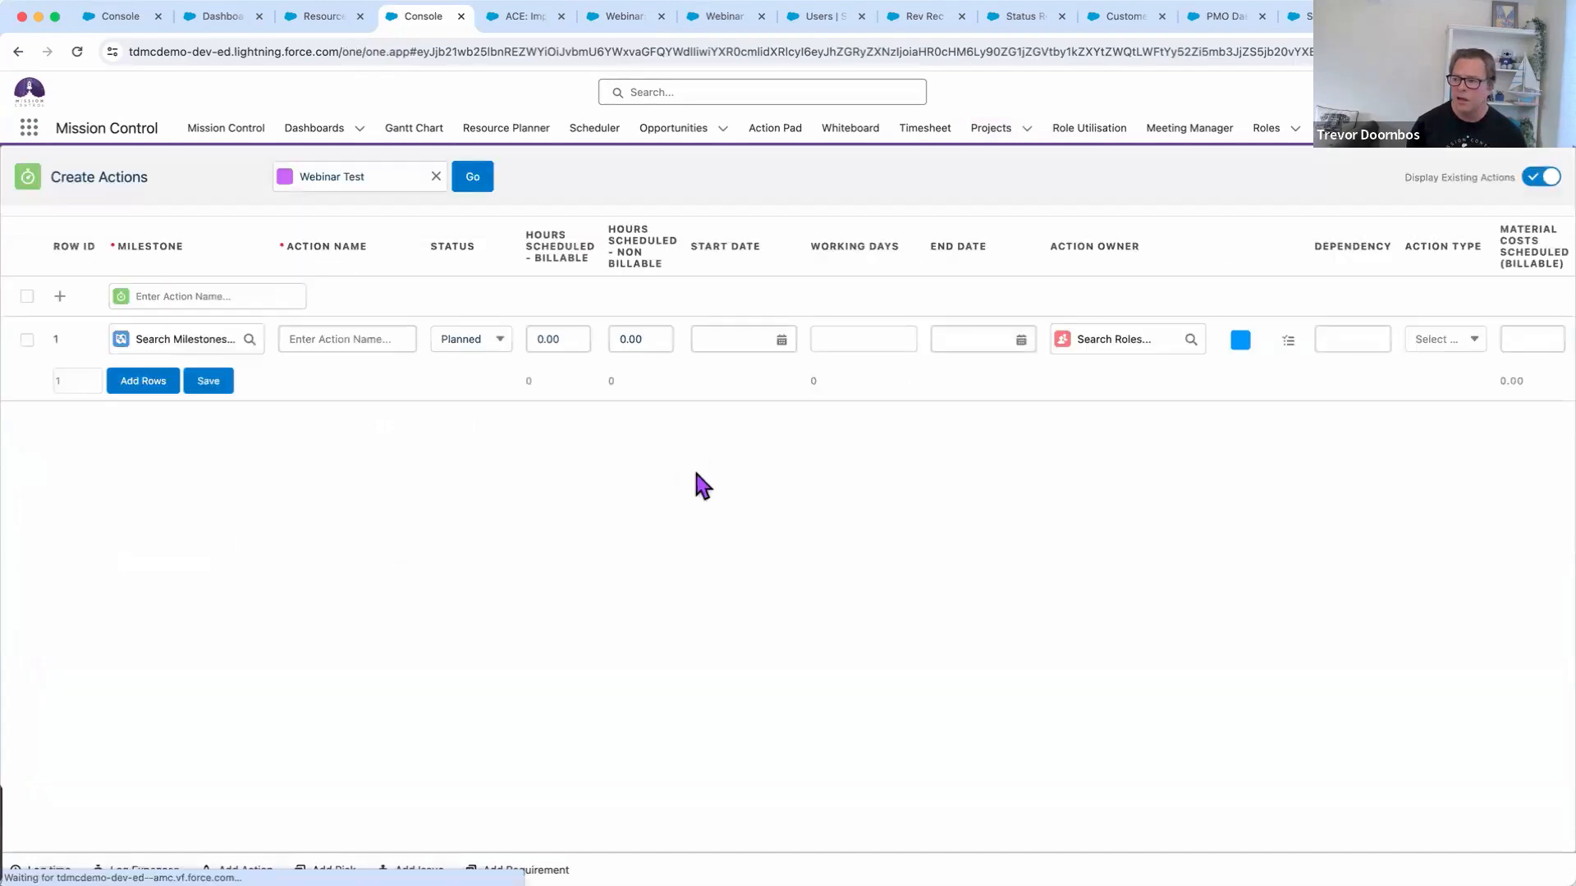
# Add two more action rows and assign Resource Tracking as the milestone for all three rows
pyautogui.click(134, 386)
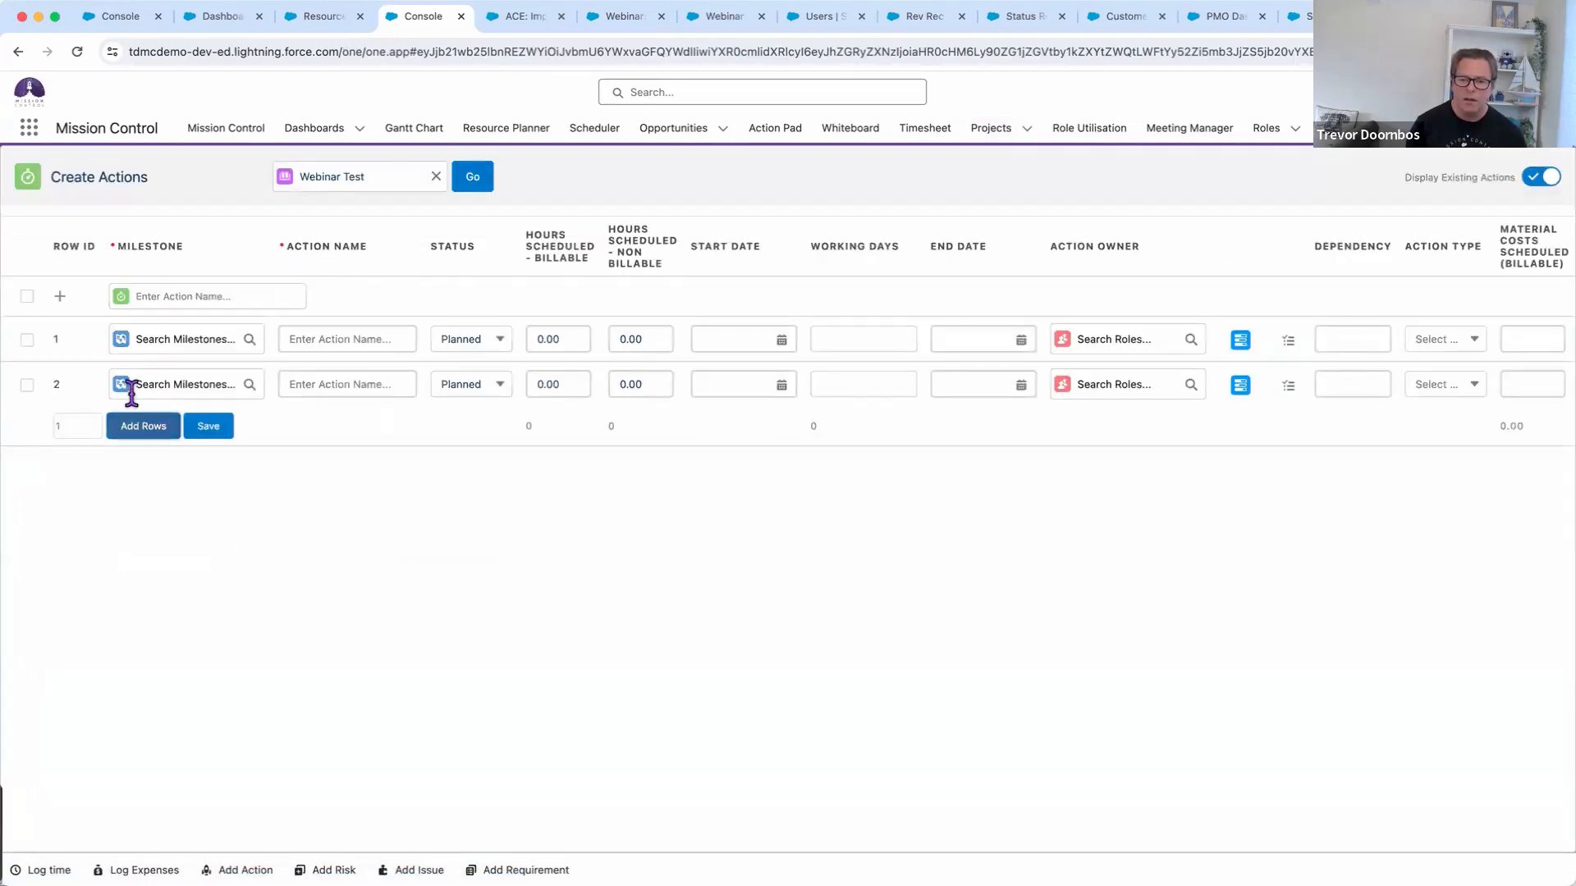
pyautogui.click(135, 426)
pyautogui.click(172, 339)
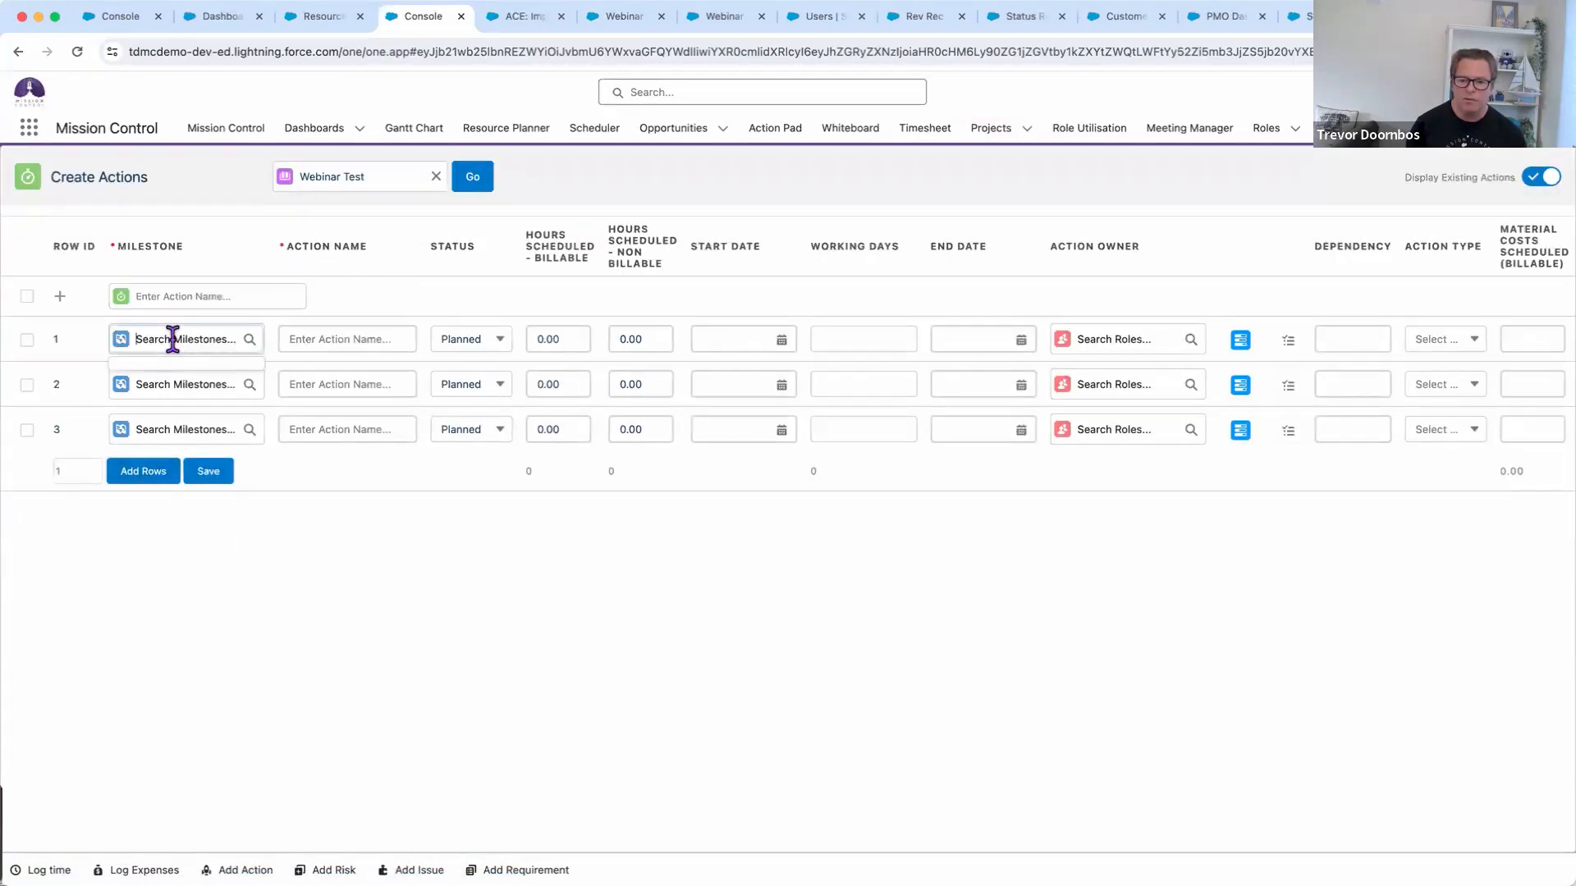
pyautogui.click(185, 373)
pyautogui.click(186, 379)
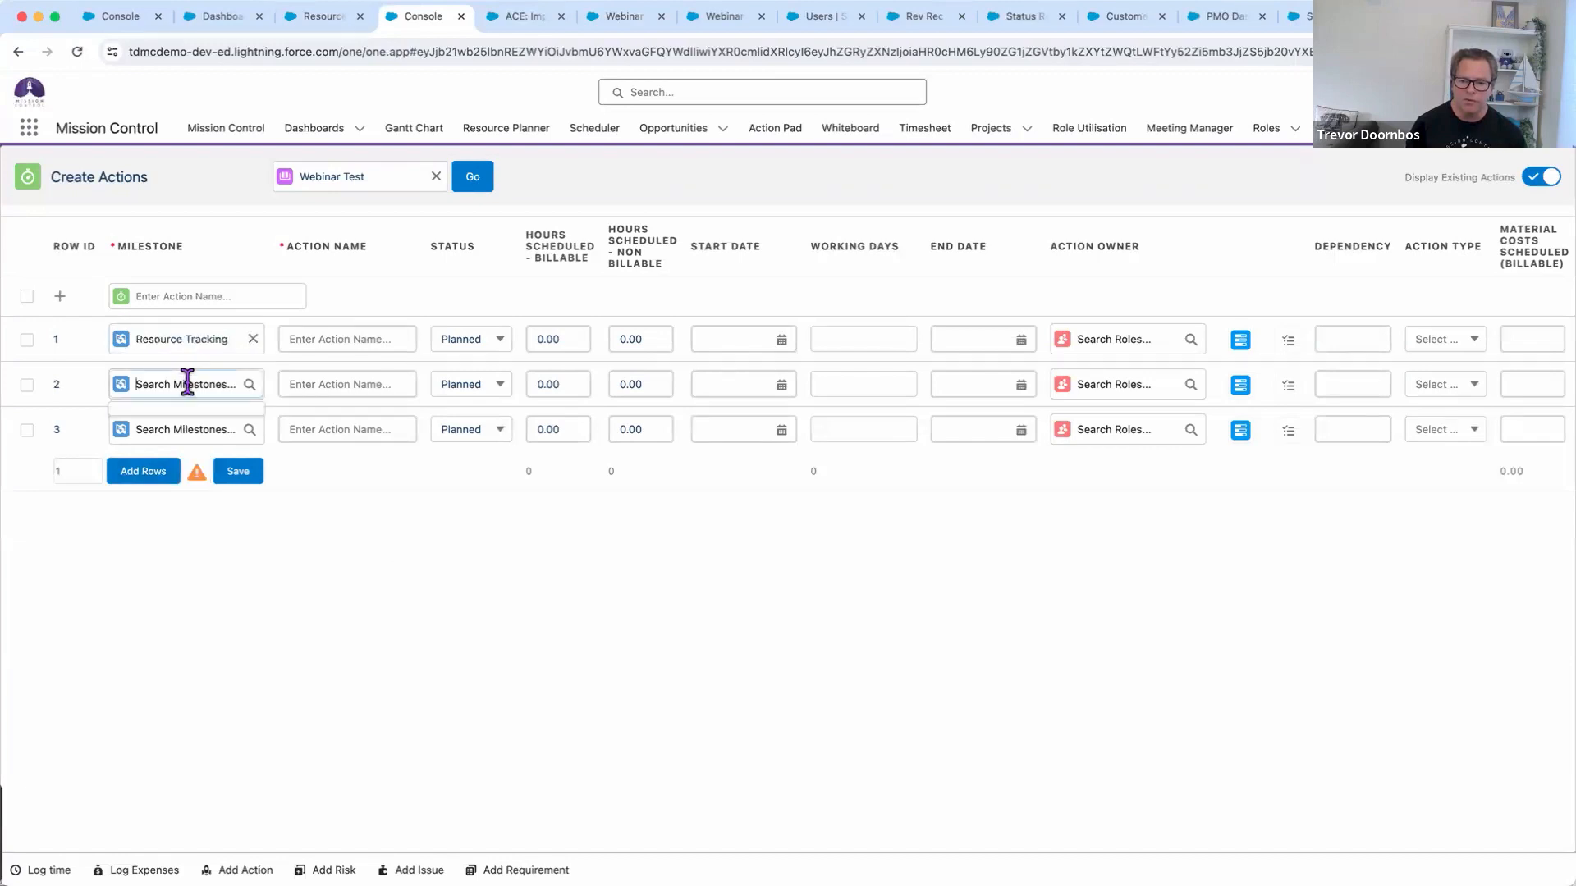
pyautogui.click(181, 423)
pyautogui.click(174, 432)
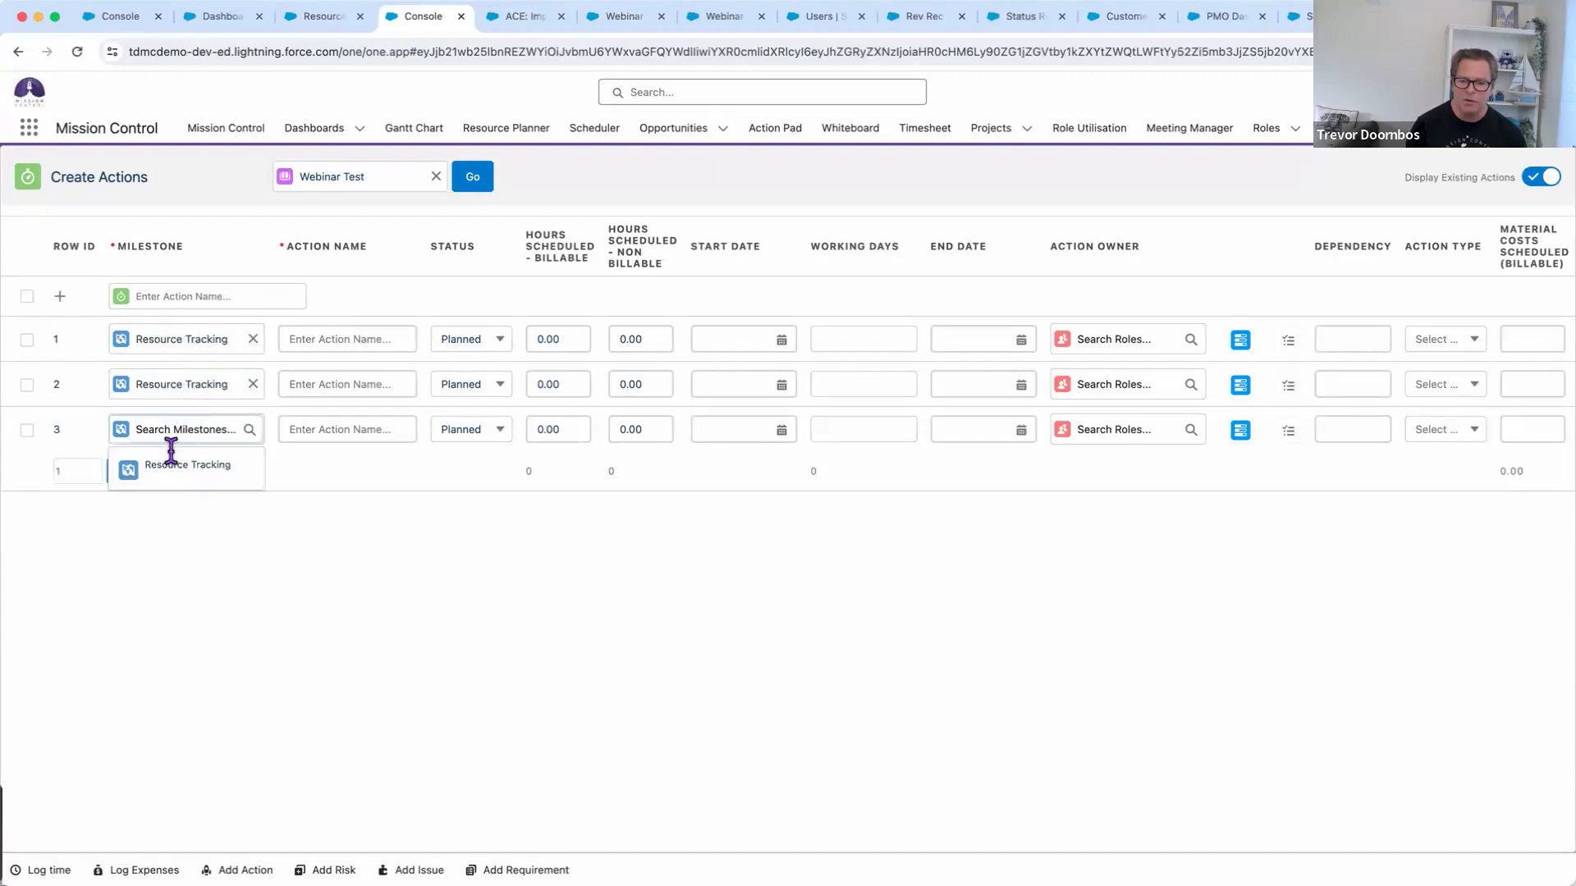
pyautogui.click(176, 464)
# Name the three actions Design, Build and Deliver, correcting the misspelled Deliver
pyautogui.click(342, 337)
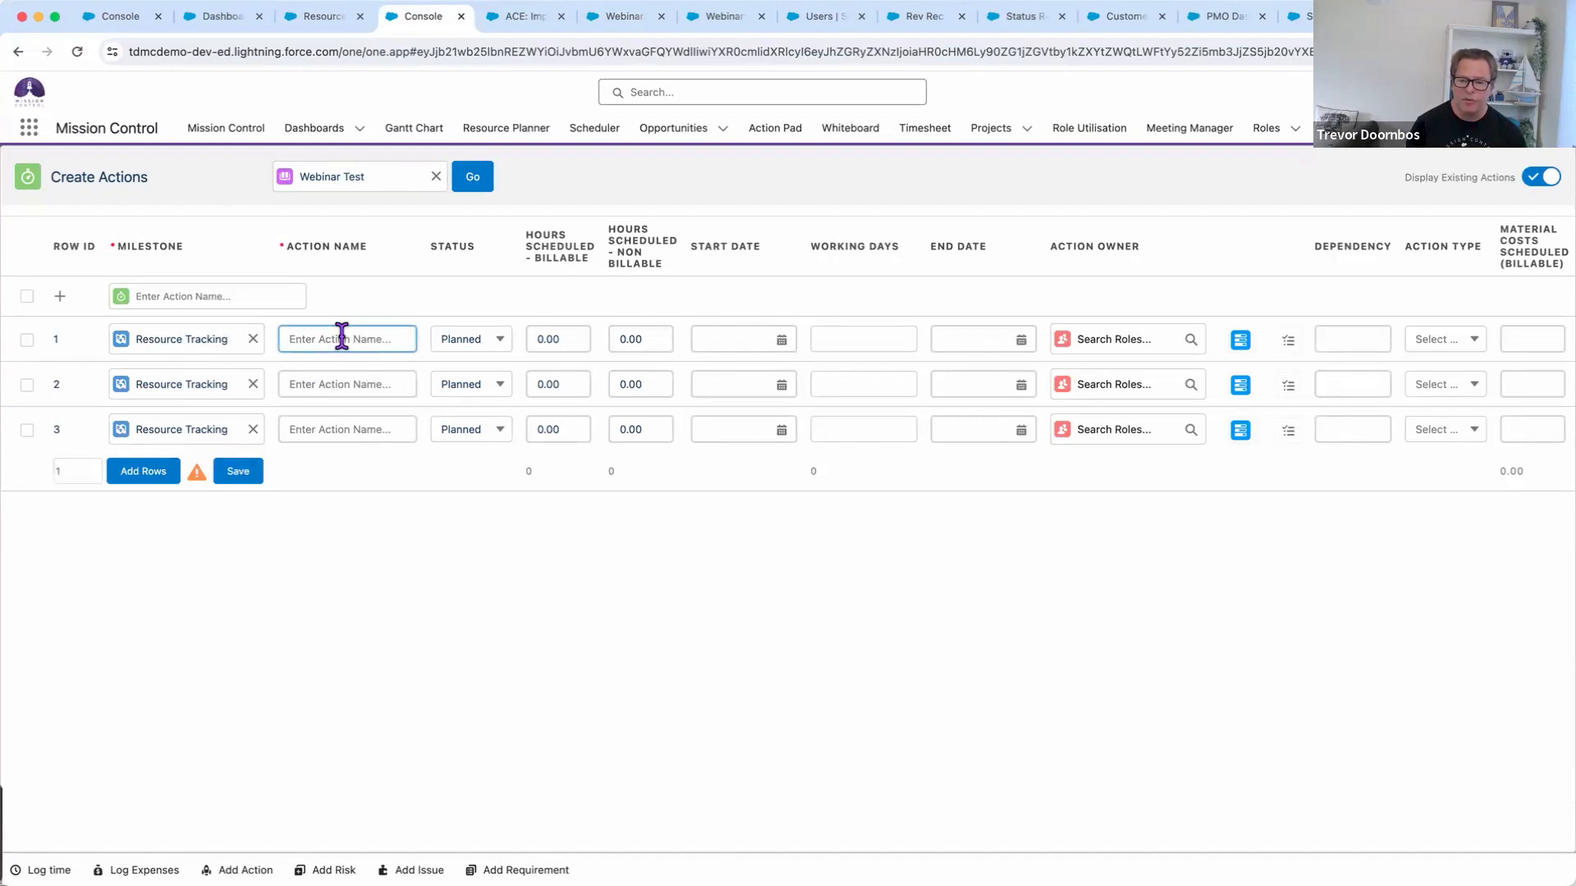
pyautogui.write('Design')
pyautogui.click(342, 374)
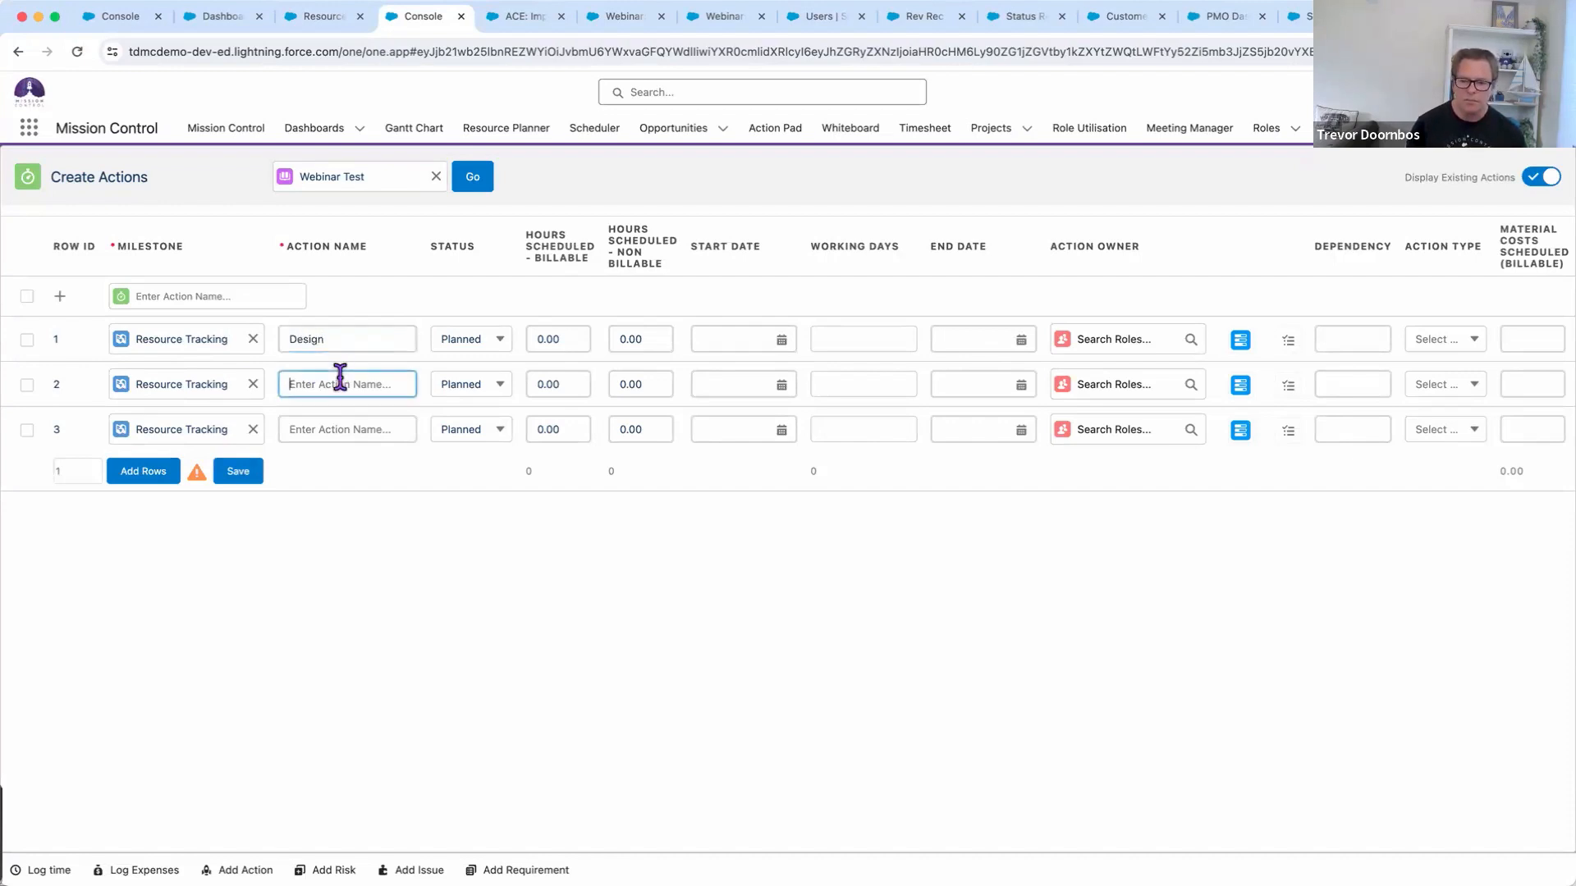
pyautogui.write('Build')
pyautogui.click(351, 425)
pyautogui.write('Dleive')
pyautogui.press('Left')
pyautogui.press('Left')
pyautogui.press('Left')
pyautogui.press('Left')
pyautogui.press('Left')
pyautogui.press('Left')
pyautogui.write('e')
pyautogui.press('Right')
pyautogui.press('Right')
pyautogui.press('BackSpace')
pyautogui.click(497, 492)
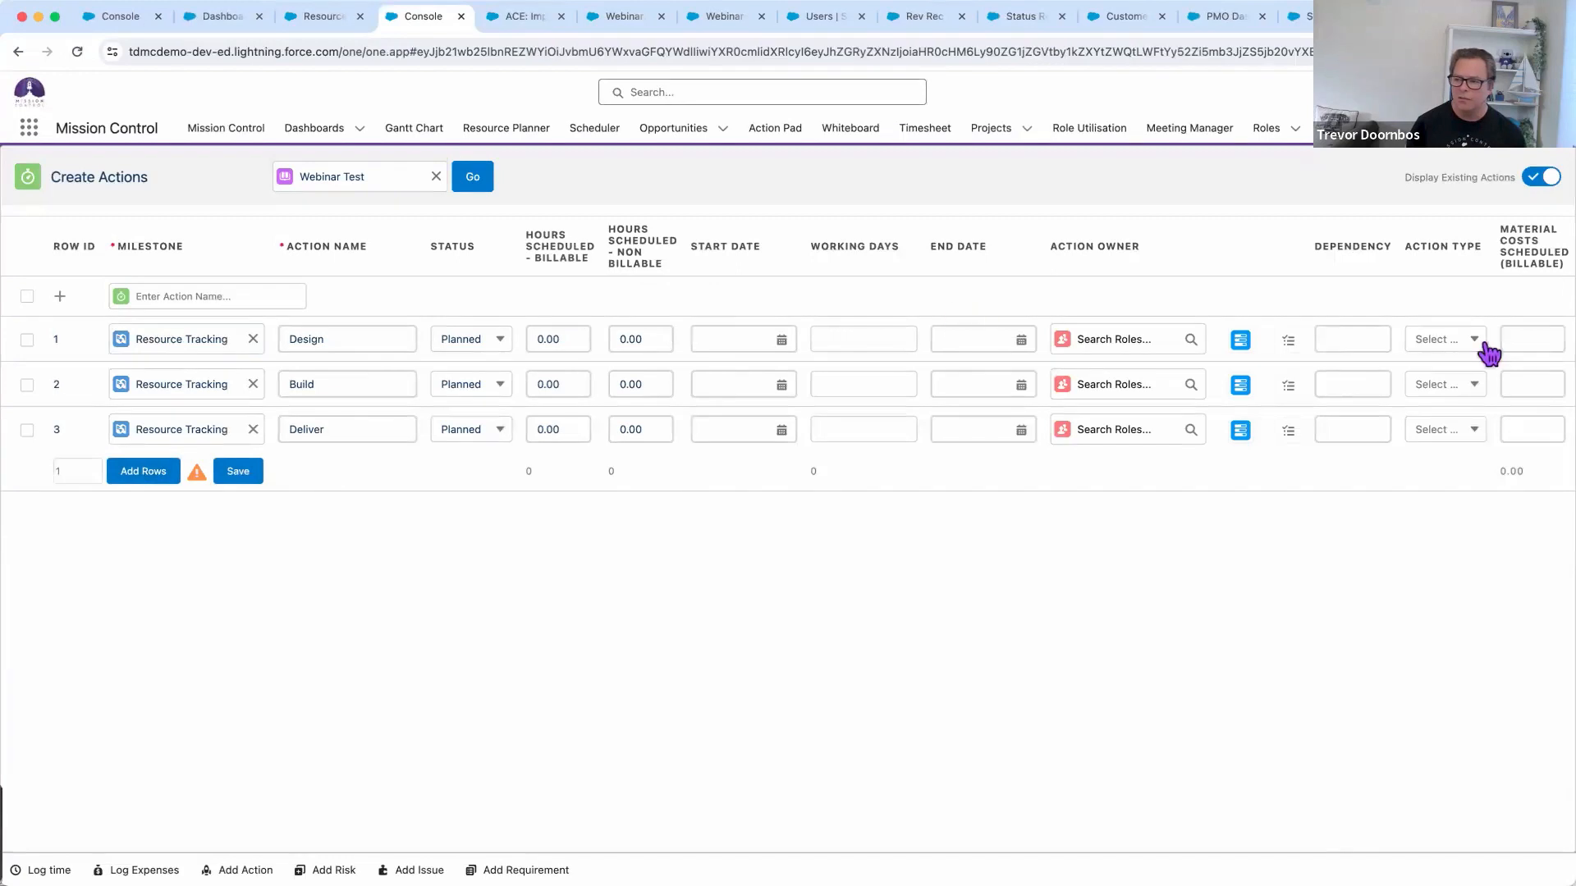
# Enter billable hours of 16 for Design, 32 for Build and 24 for Deliver
pyautogui.hscroll(5, 1448, 341)
pyautogui.hscroll(15, 1446, 356)
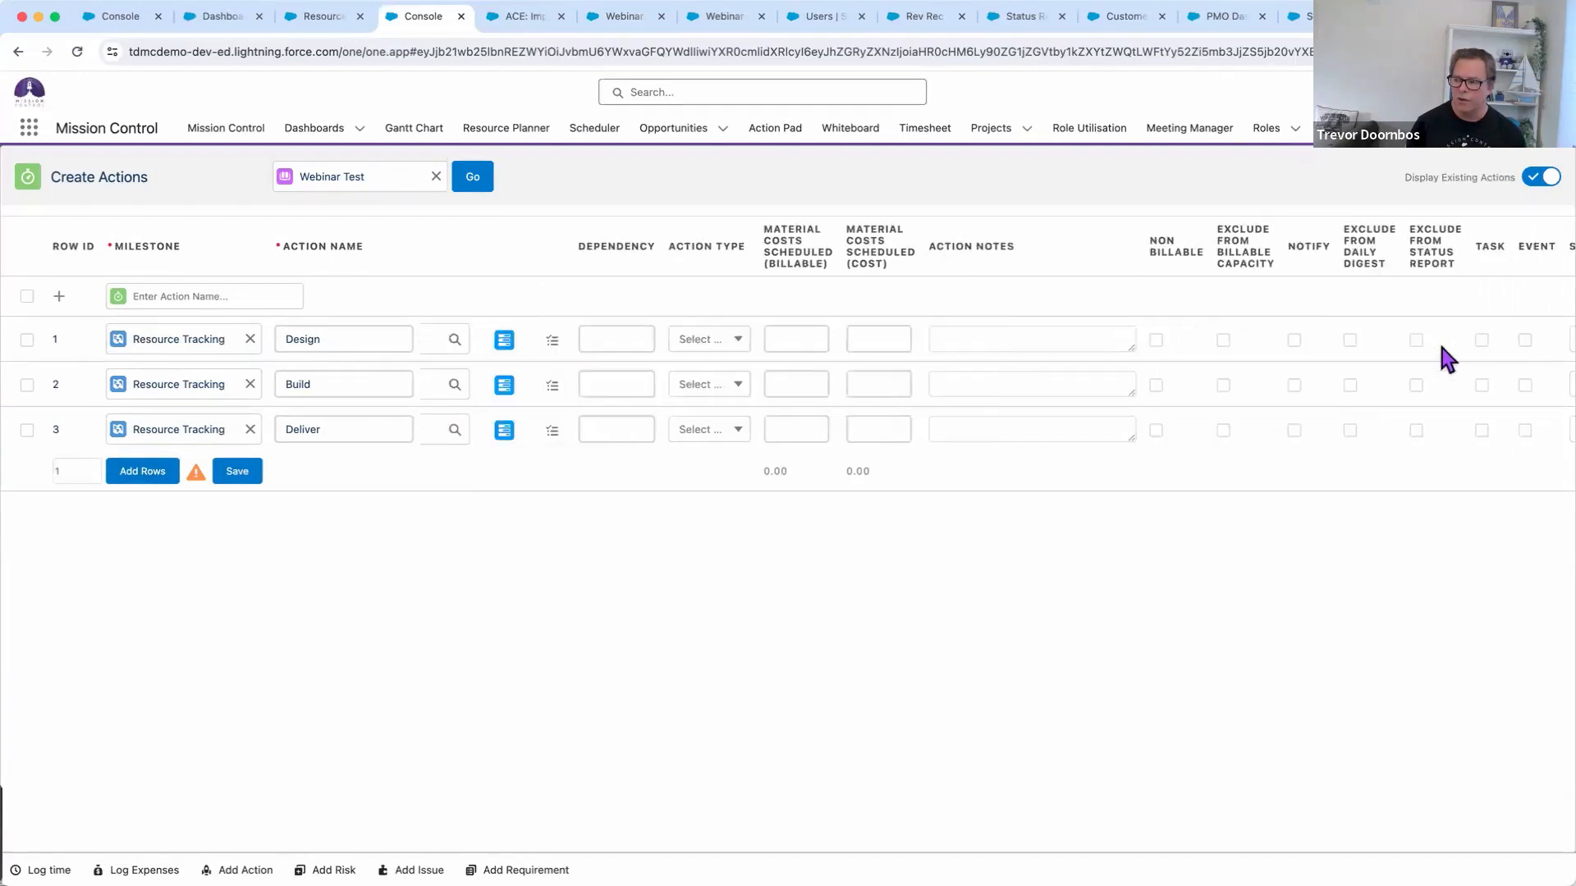
pyautogui.hscroll(-20, 1420, 365)
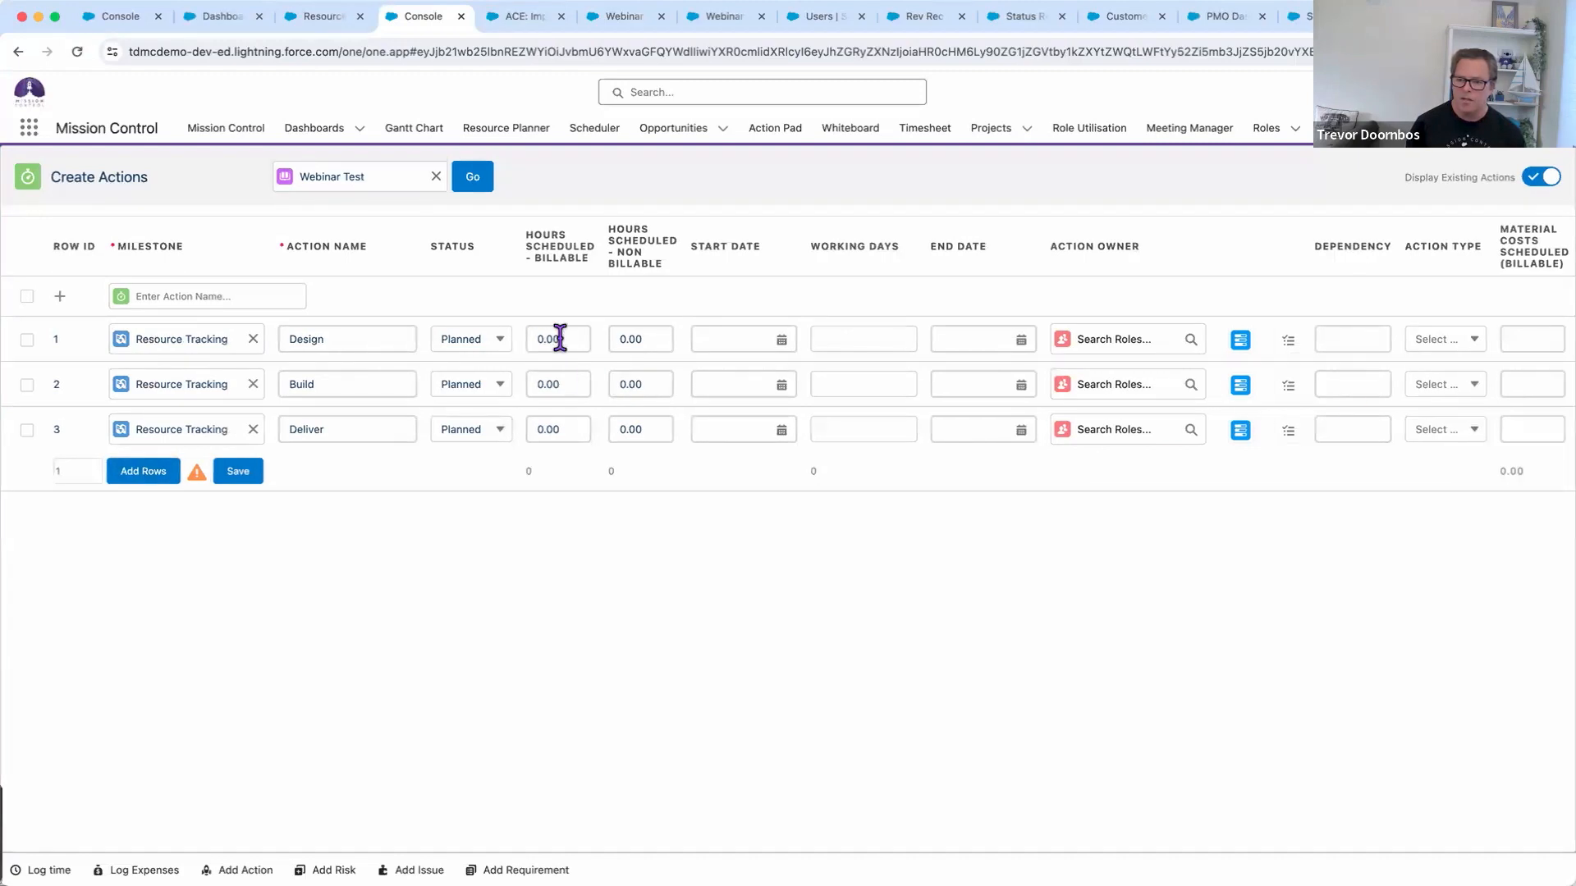
pyautogui.click(569, 338)
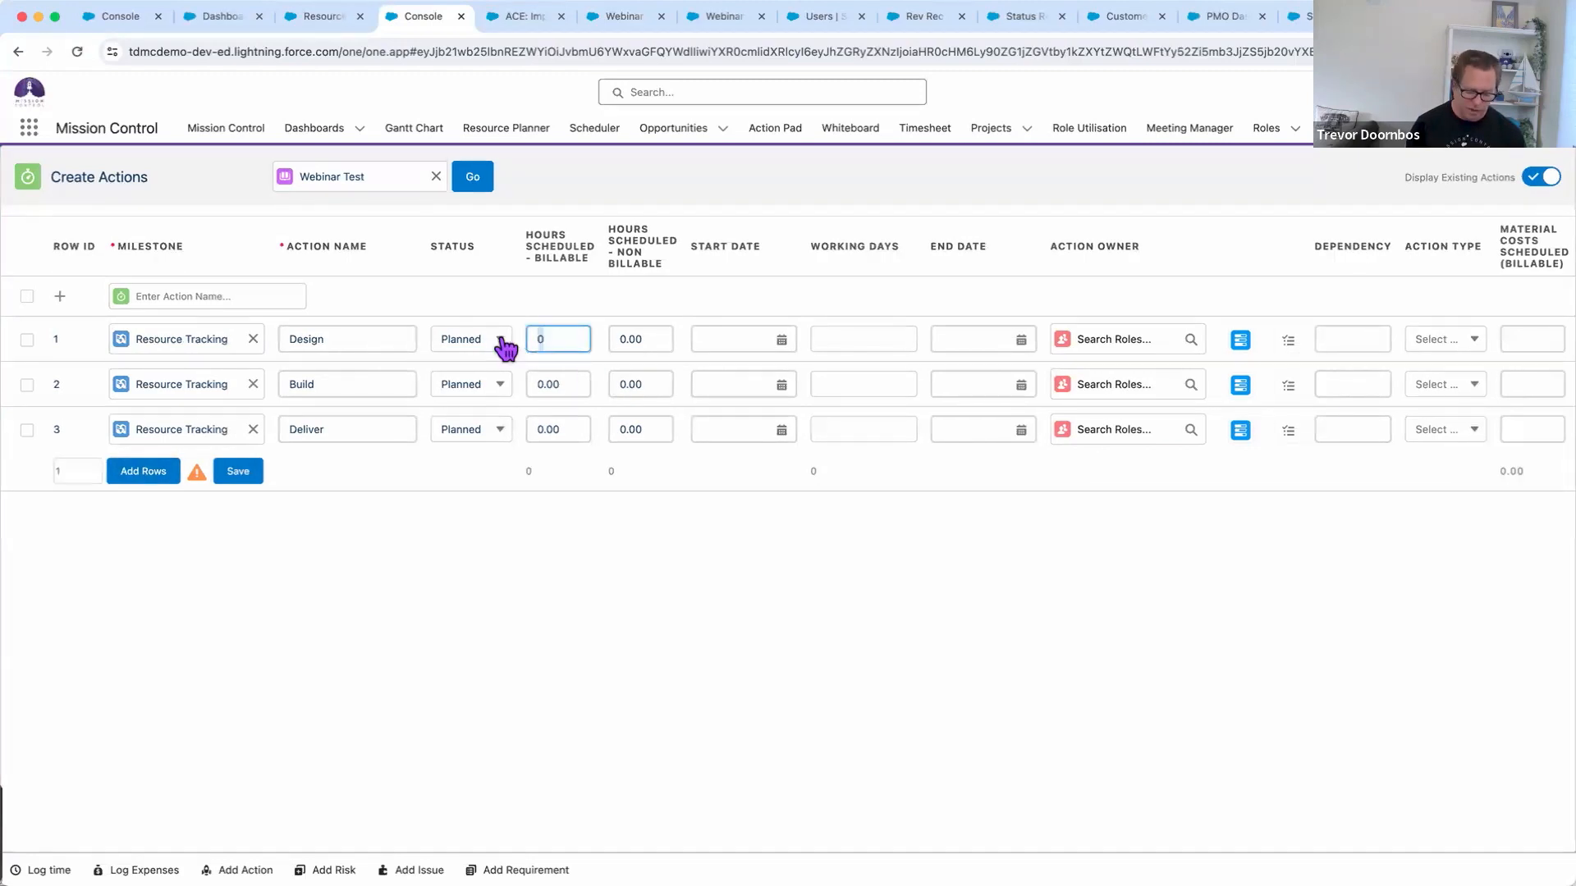
pyautogui.write('16')
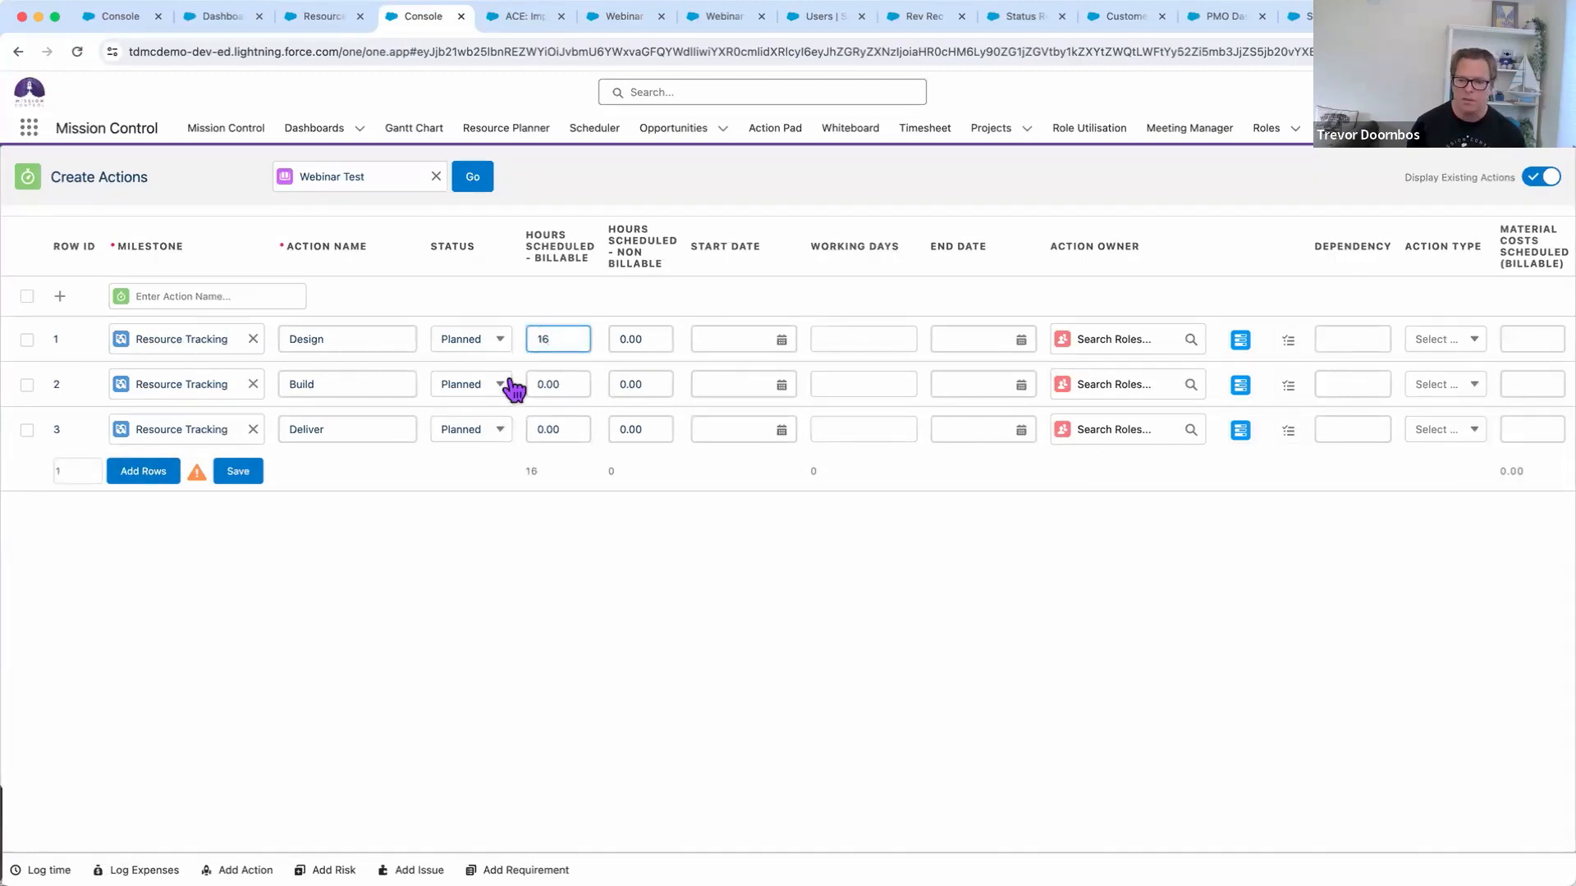
pyautogui.click(570, 383)
pyautogui.press('BackSpace')
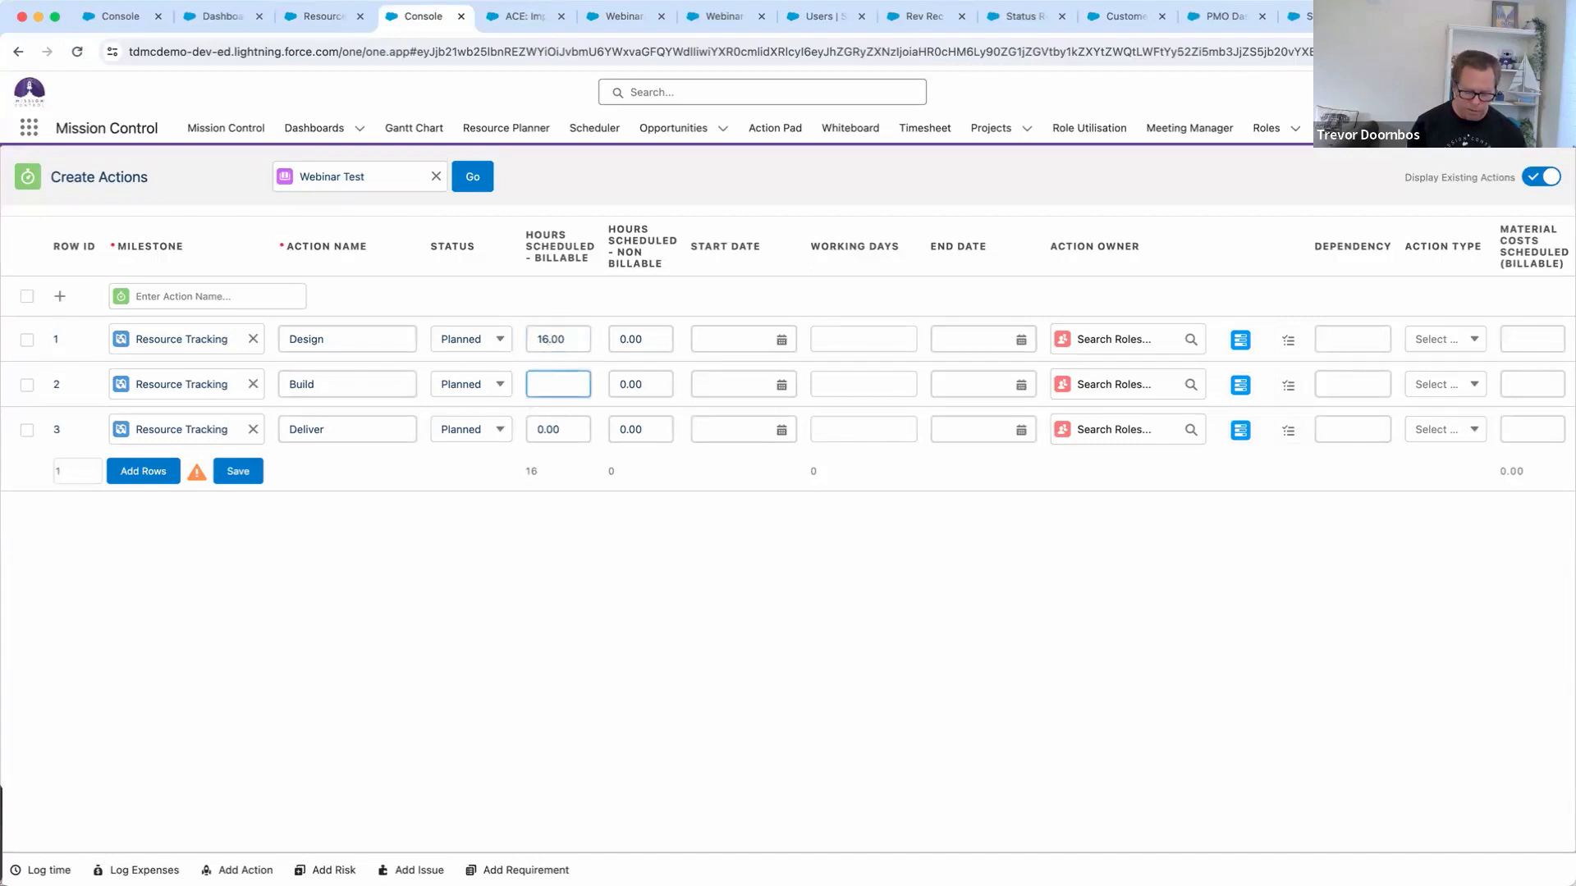
pyautogui.click(579, 432)
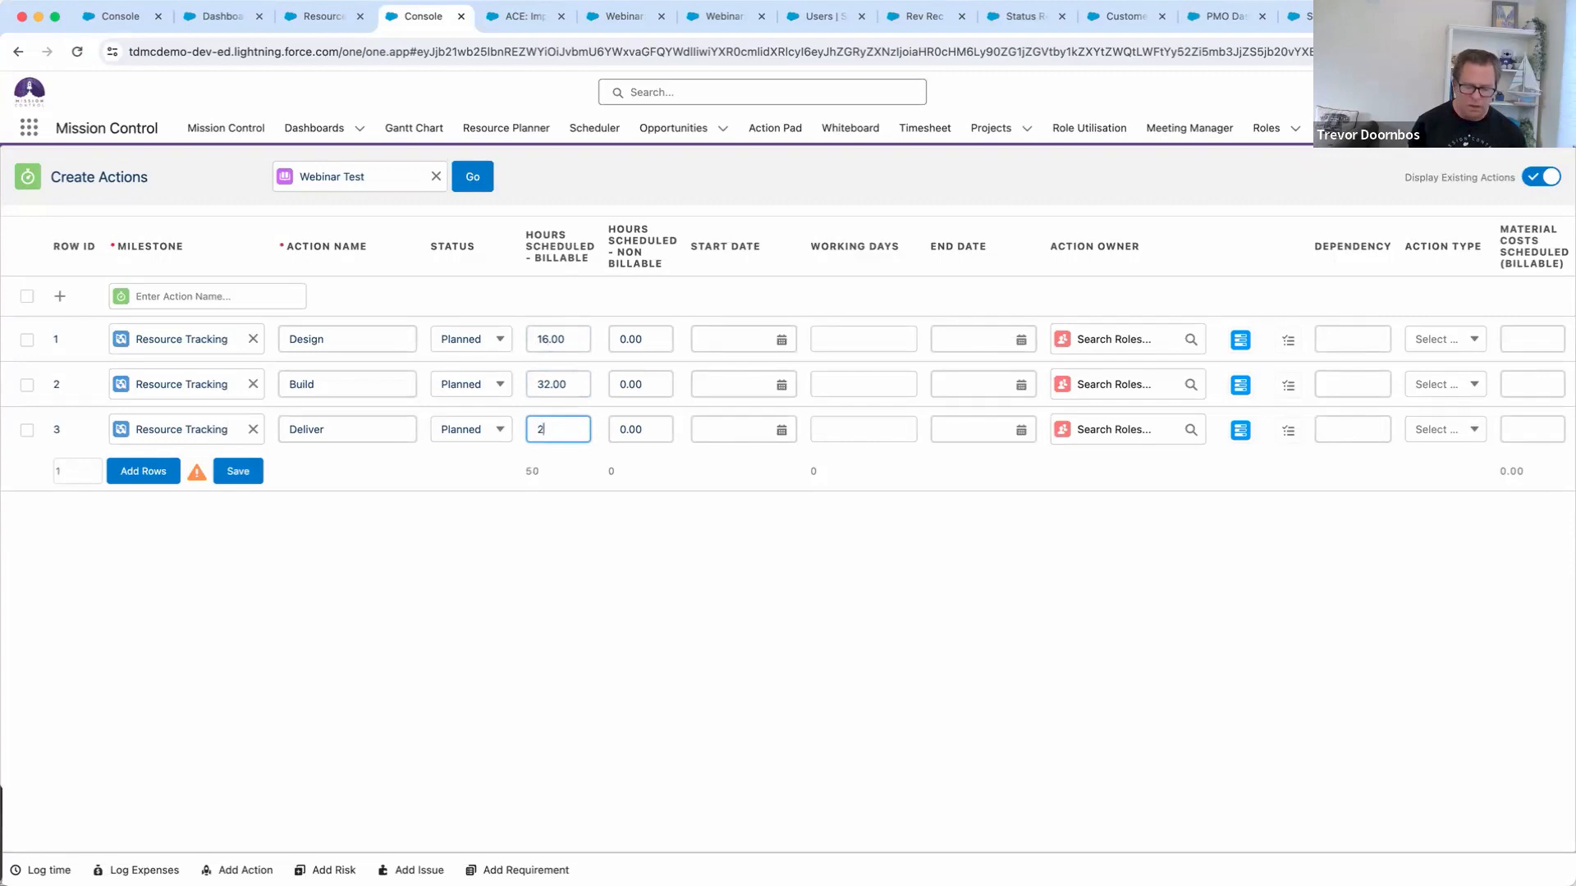
pyautogui.write('24')
pyautogui.click(642, 479)
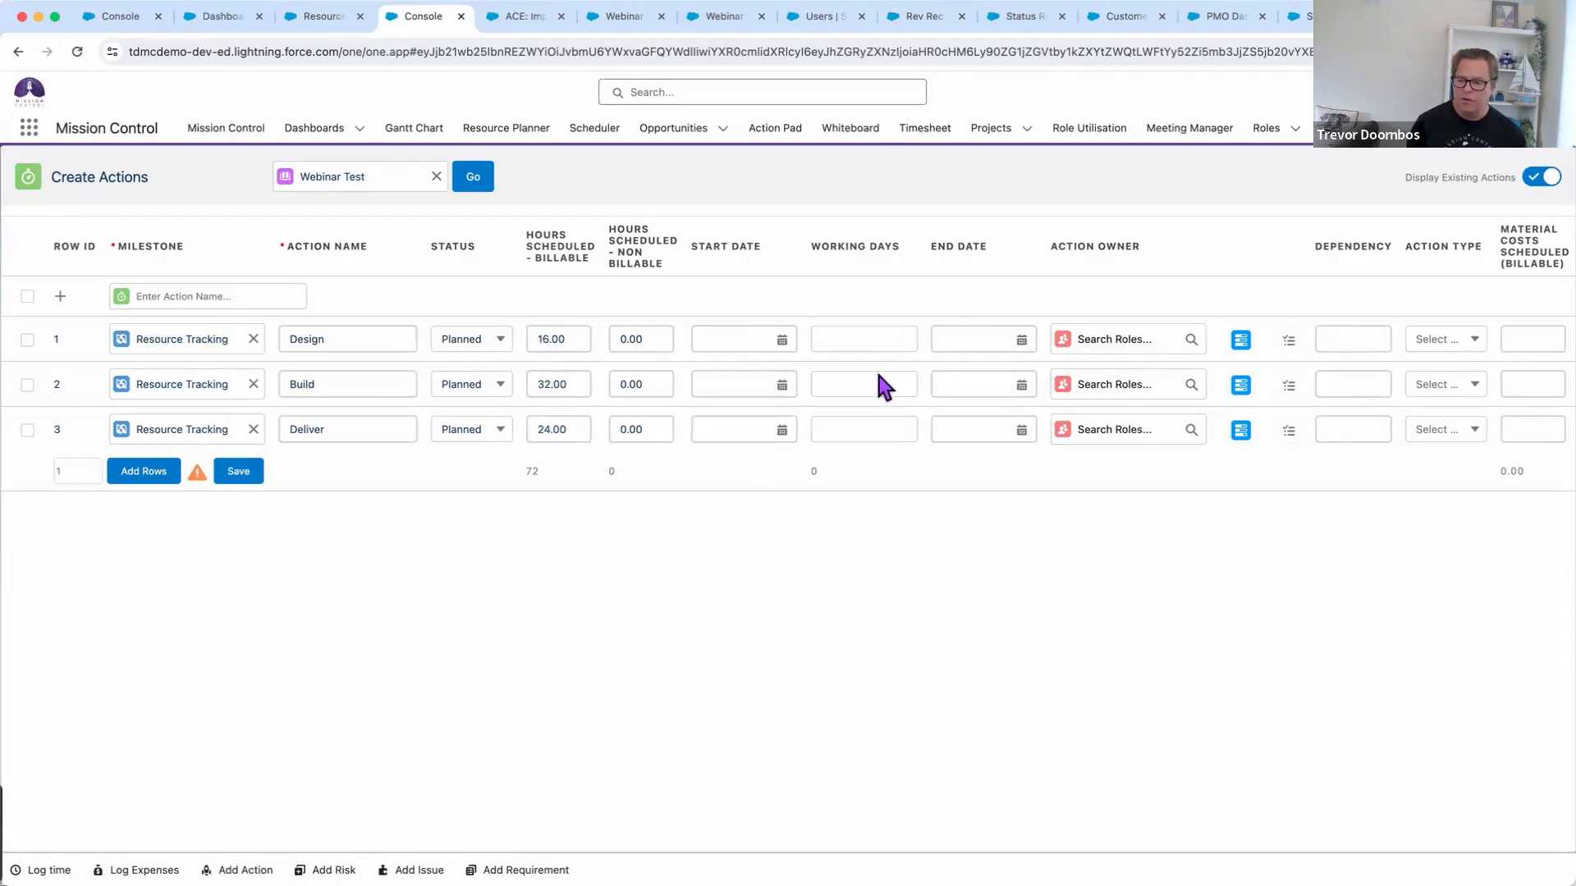
# Start Design on 5 Feb 2024 with 2 working days
pyautogui.click(742, 341)
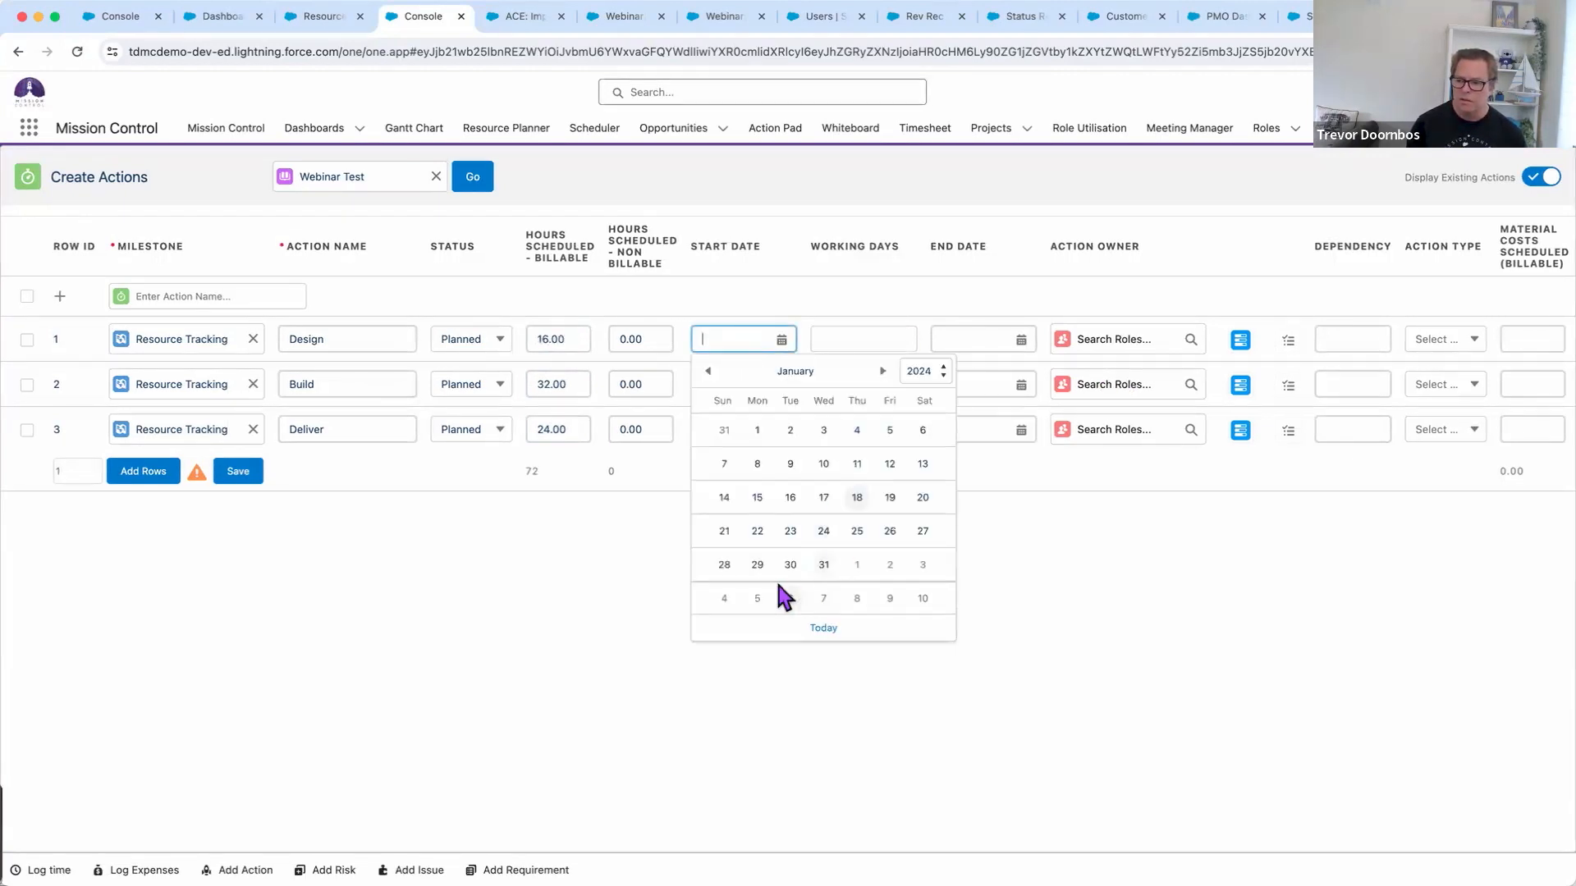
pyautogui.click(758, 599)
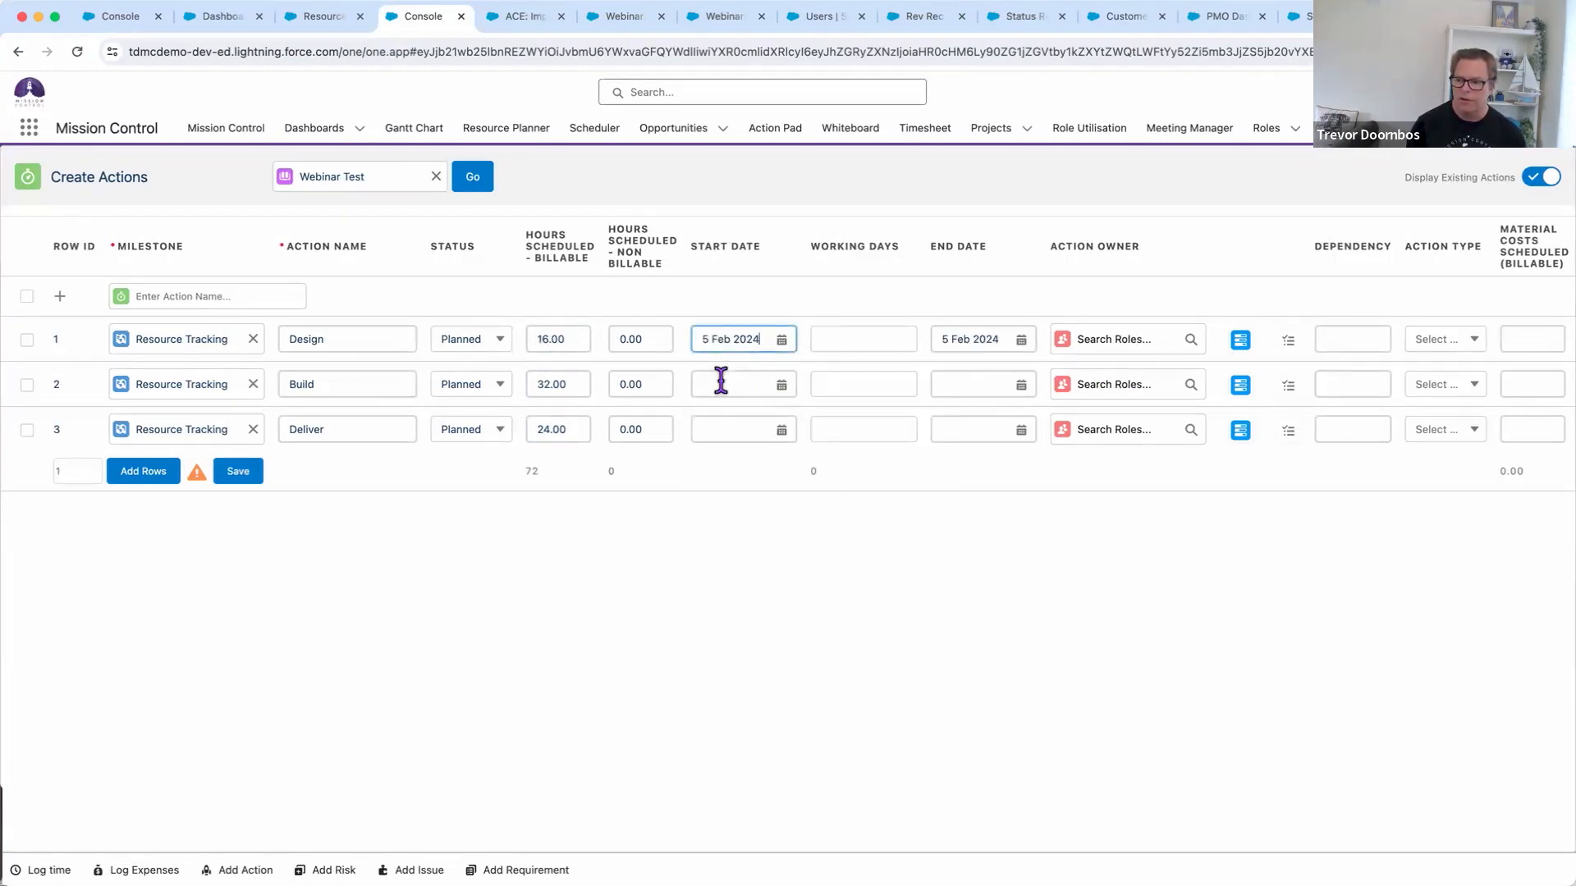
pyautogui.click(834, 343)
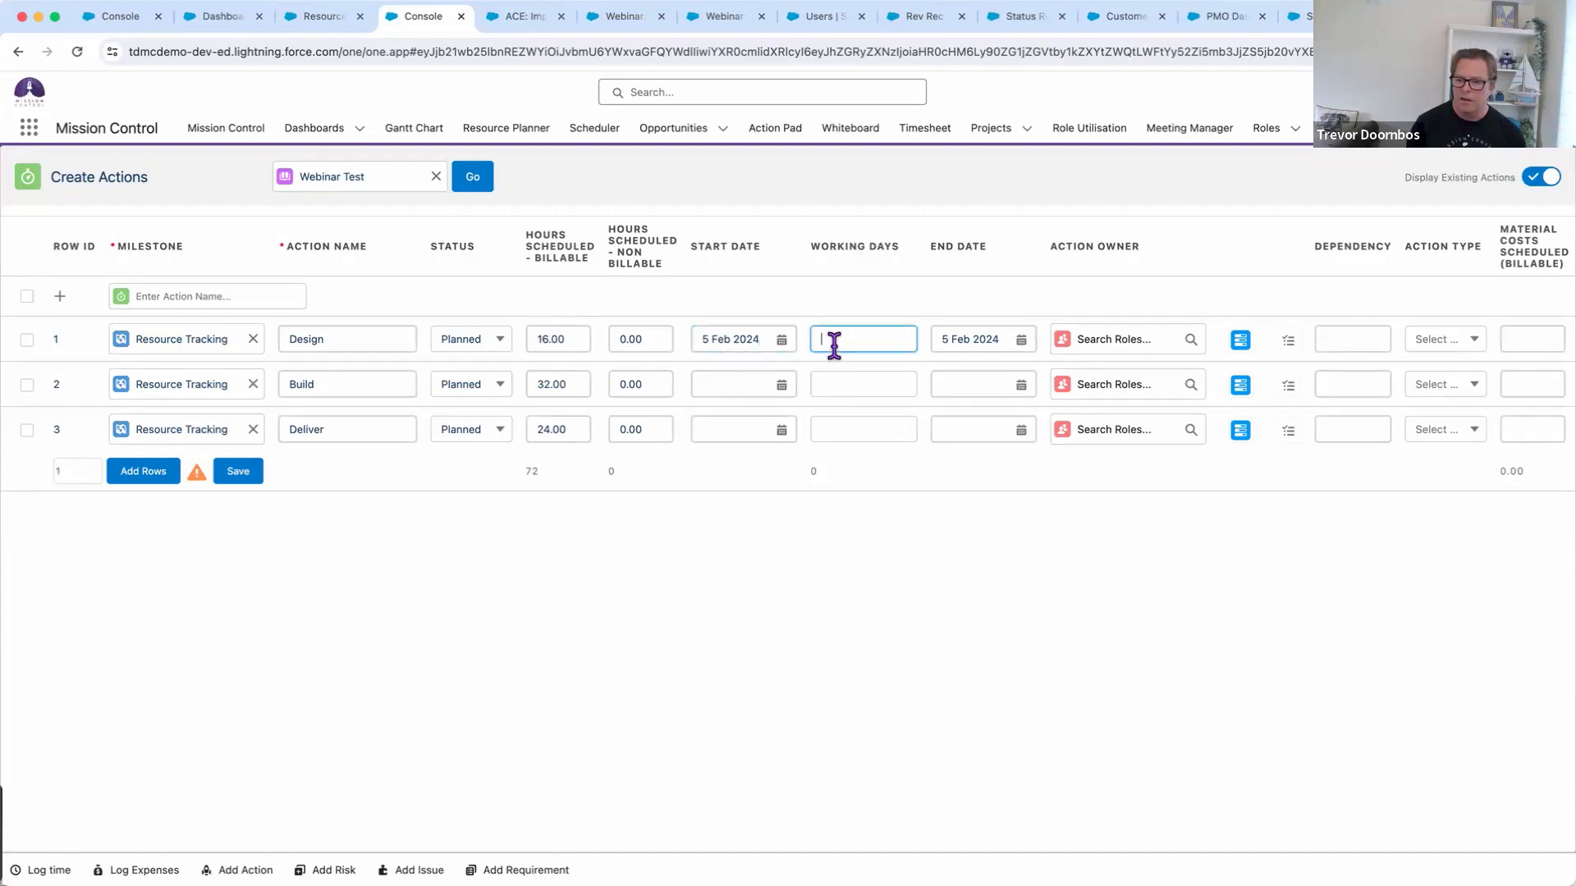
pyautogui.write('2')
pyautogui.click(805, 483)
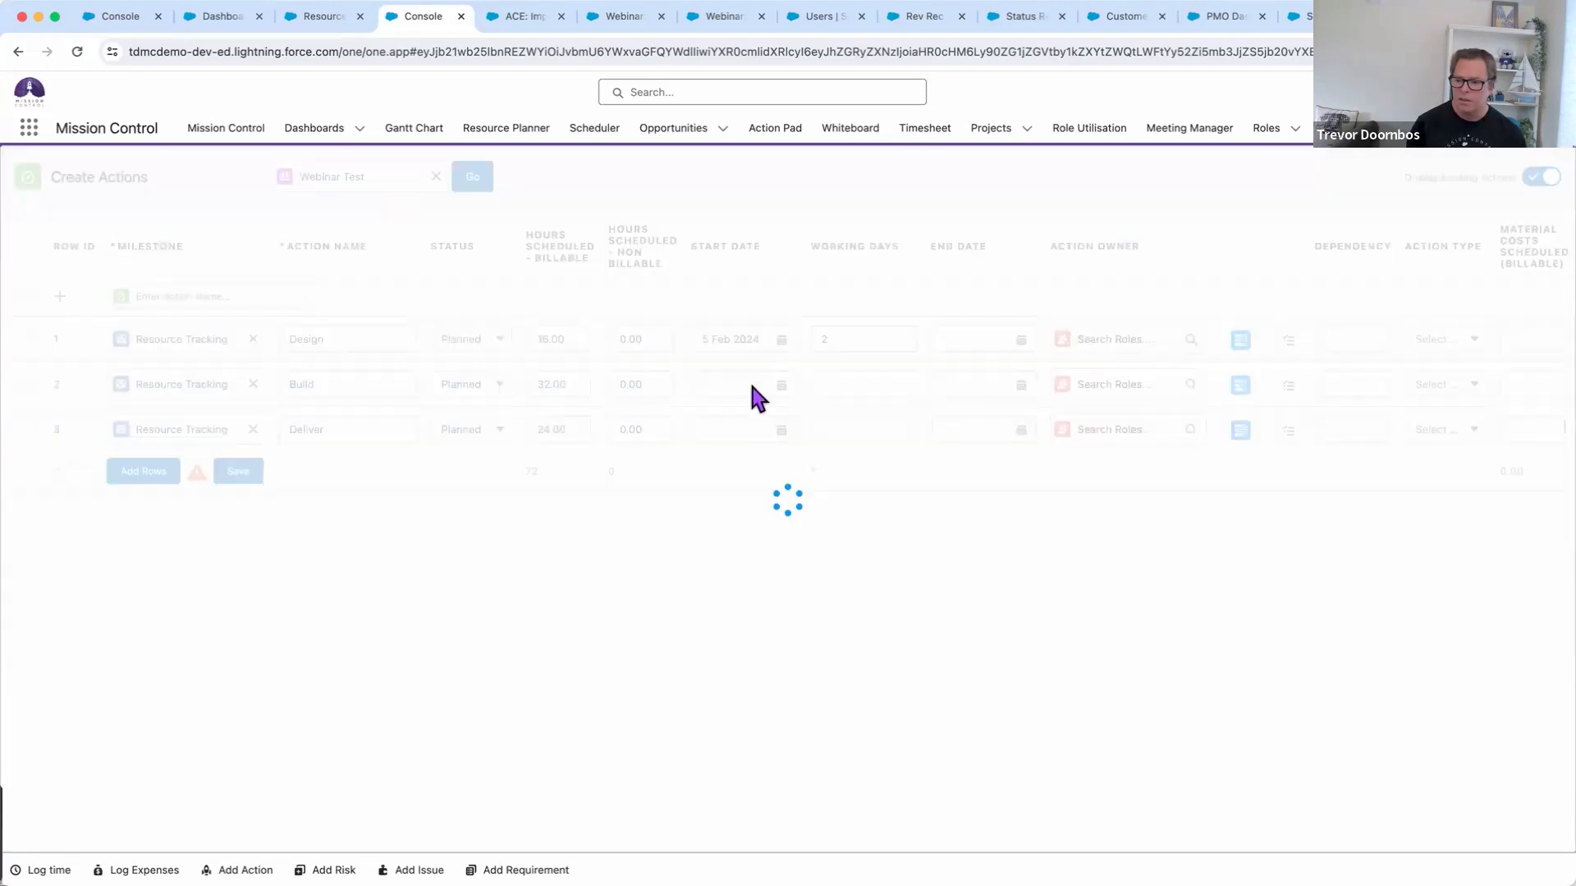
# Give Build 4 working days starting 12 Feb 2024, correcting a wrong 29 Jan start
pyautogui.click(744, 376)
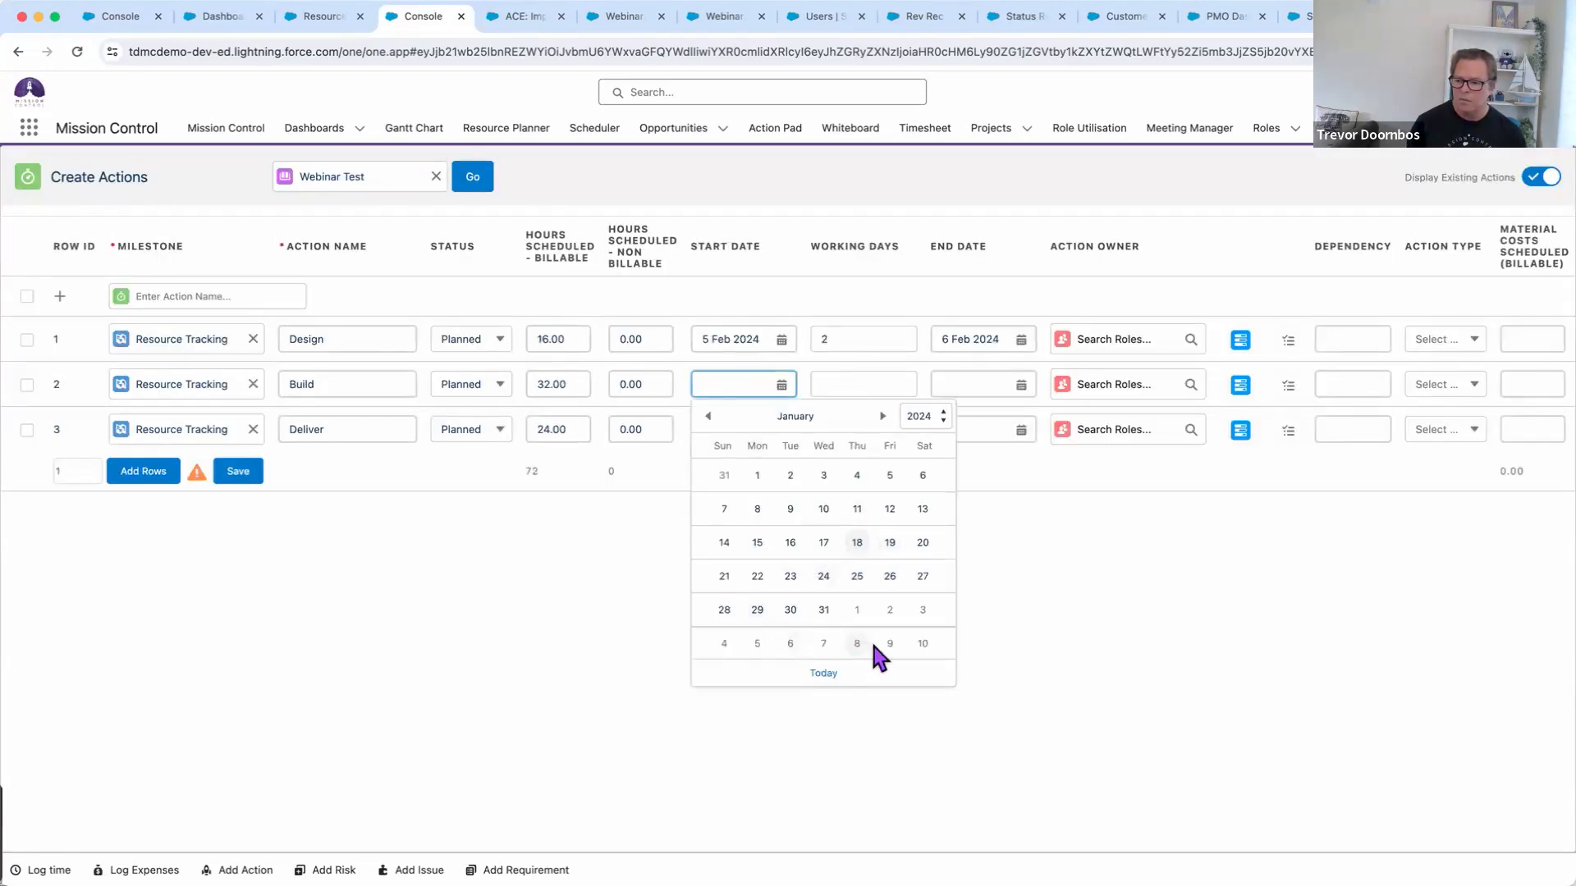
pyautogui.click(882, 416)
pyautogui.click(755, 472)
pyautogui.click(832, 383)
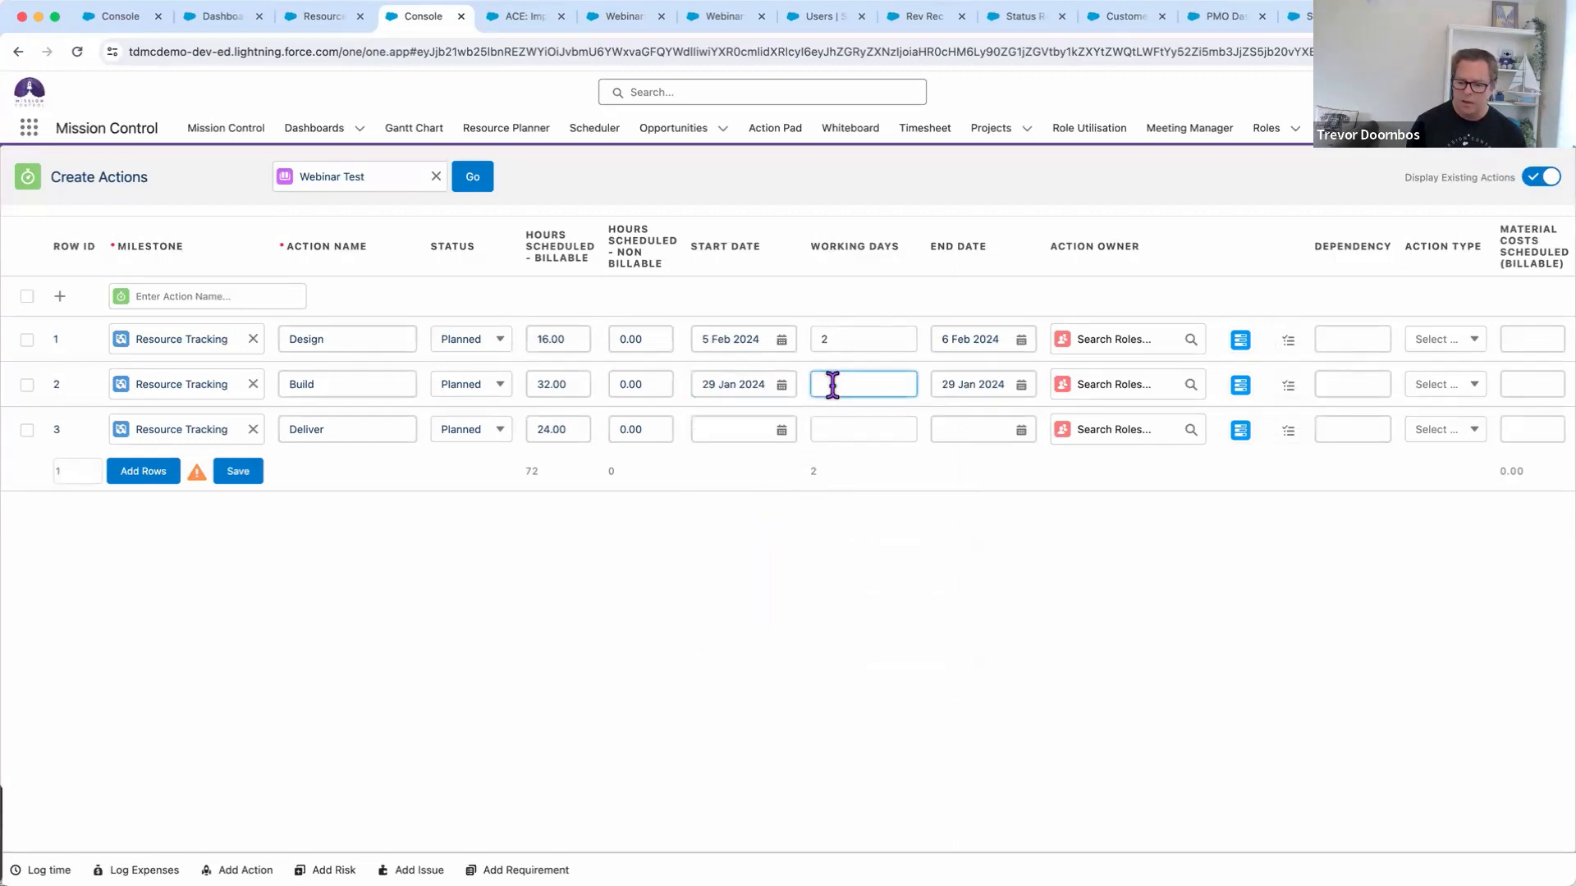
pyautogui.write('4')
pyautogui.click(835, 493)
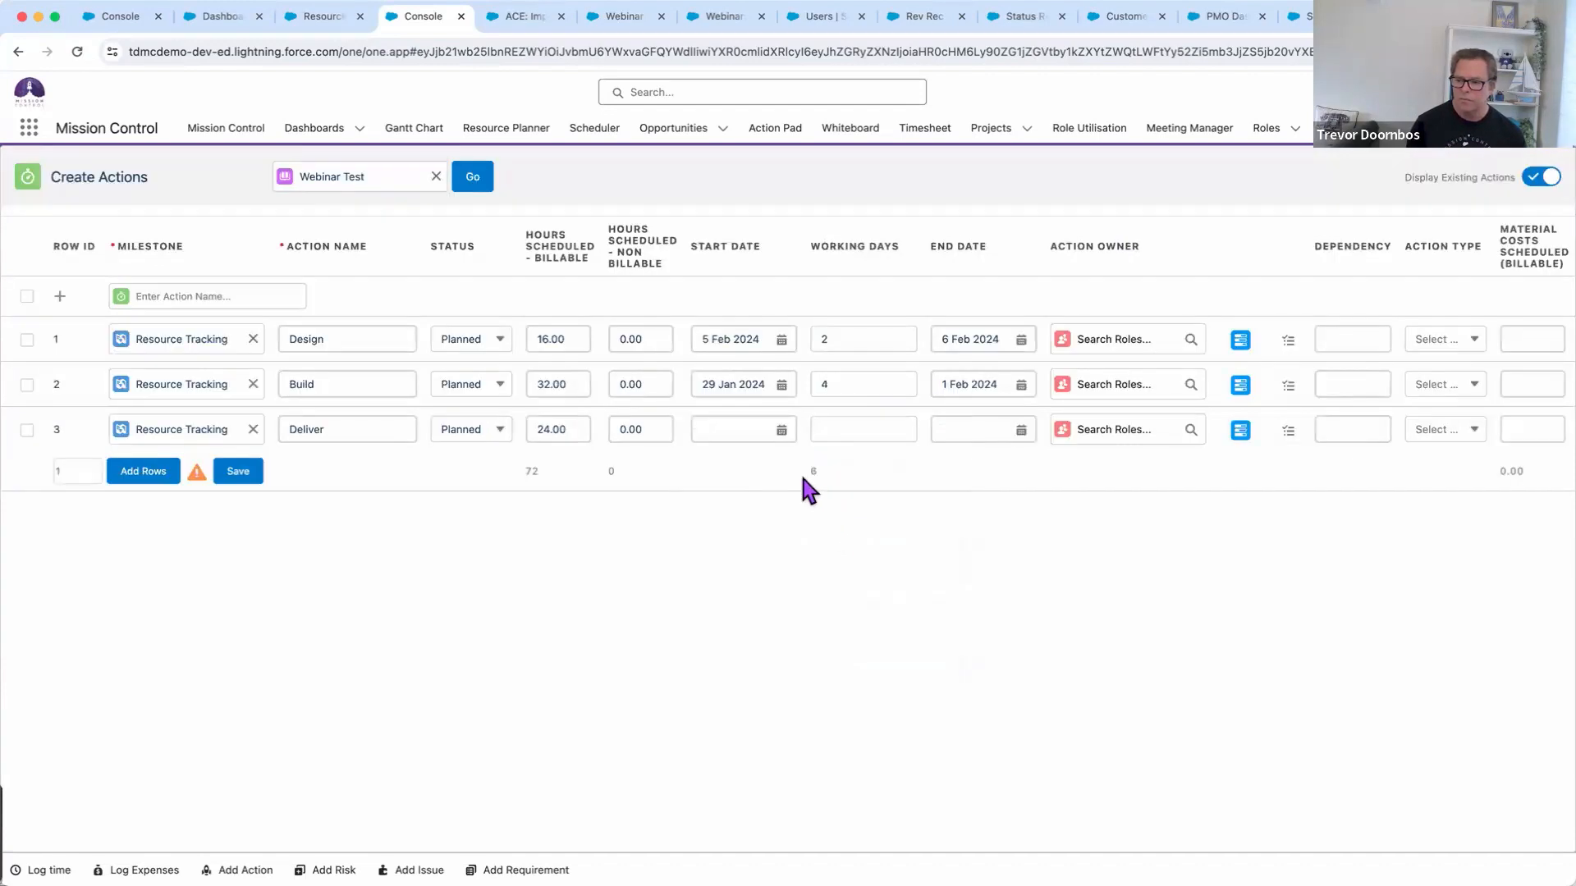
pyautogui.click(752, 385)
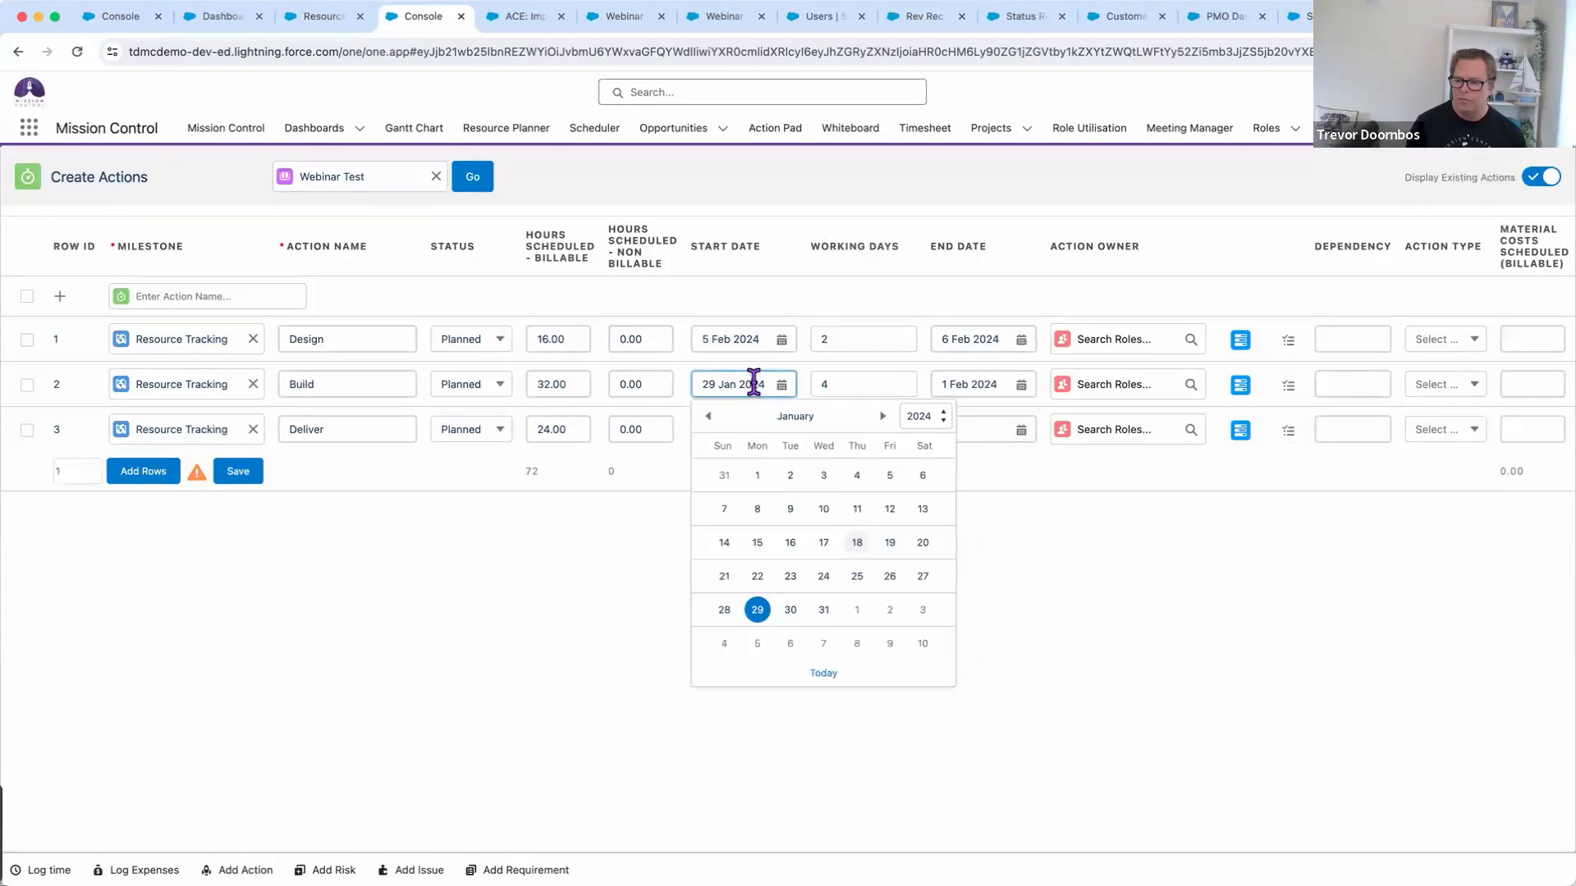
pyautogui.click(883, 412)
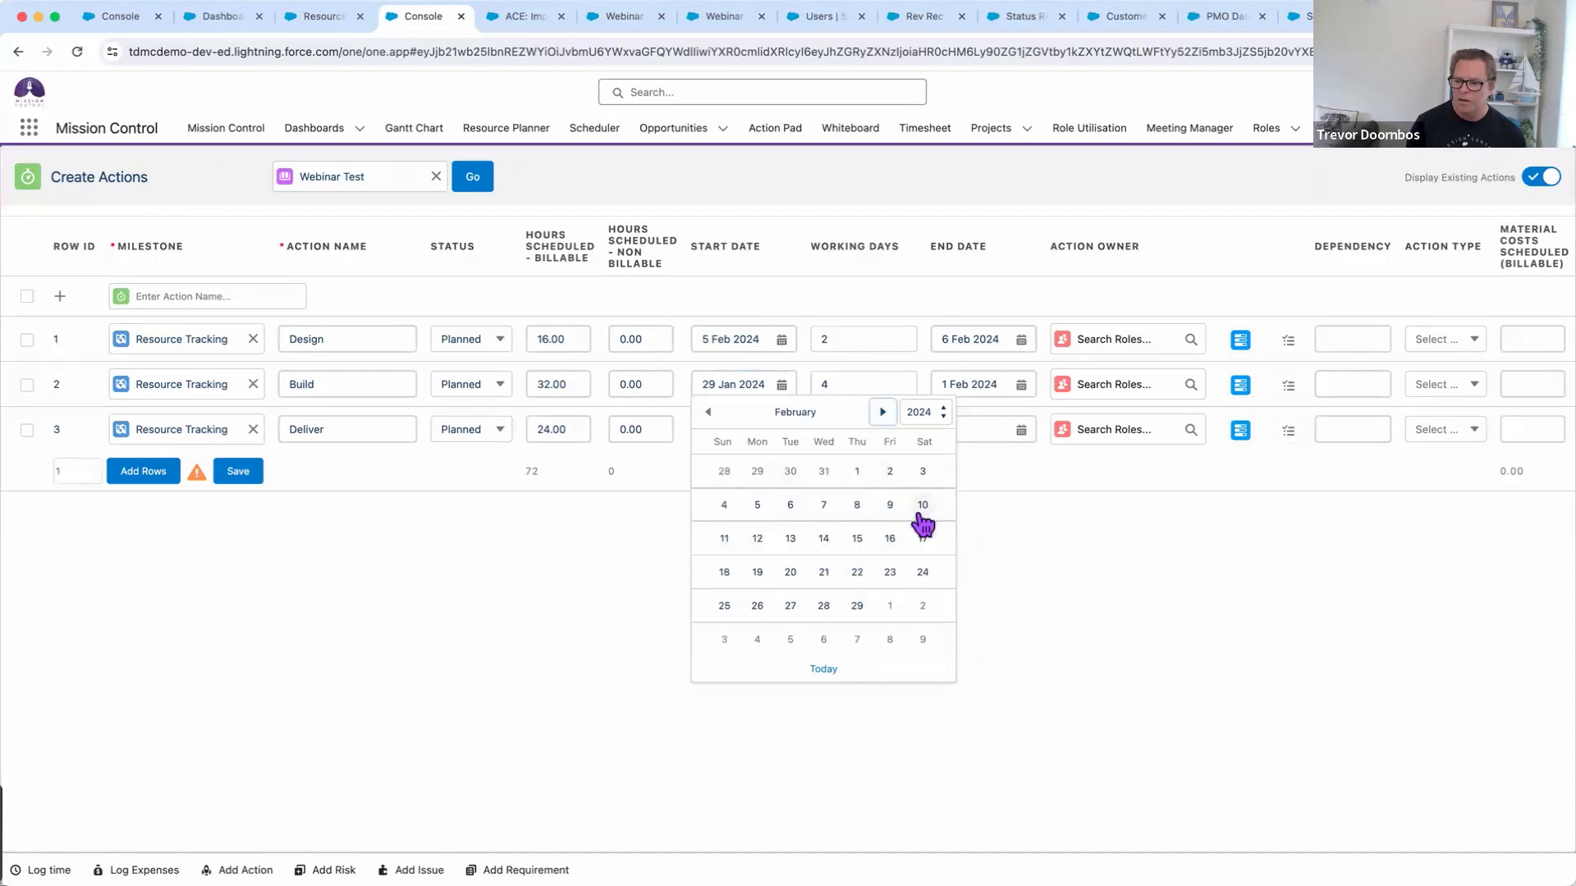
pyautogui.click(758, 540)
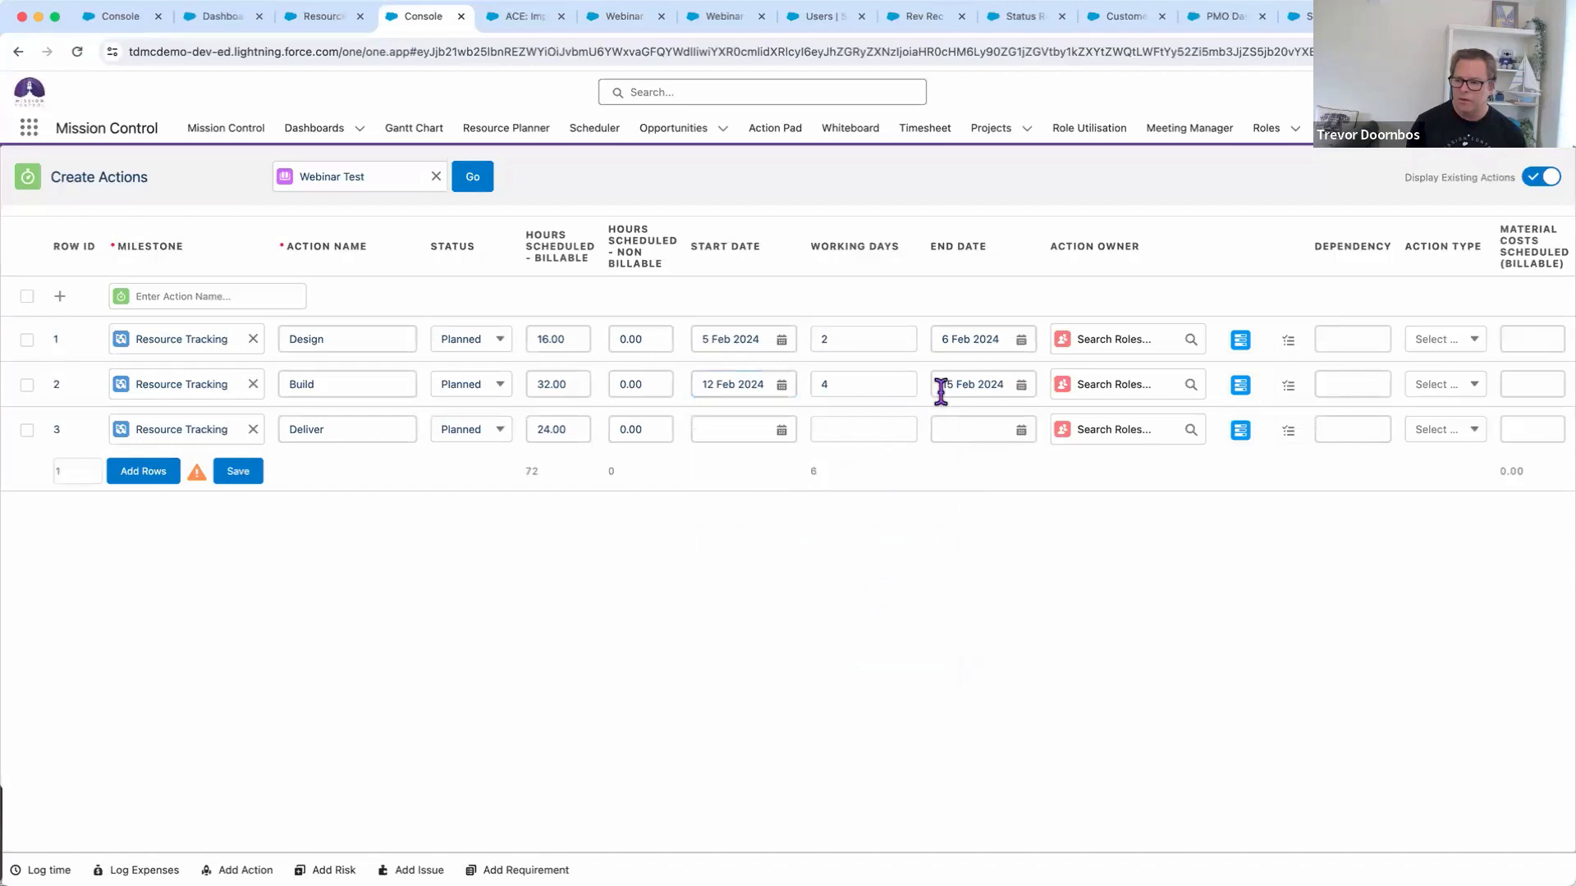
# Start Deliver on 19 Feb 2024 with 3 working days
pyautogui.click(744, 429)
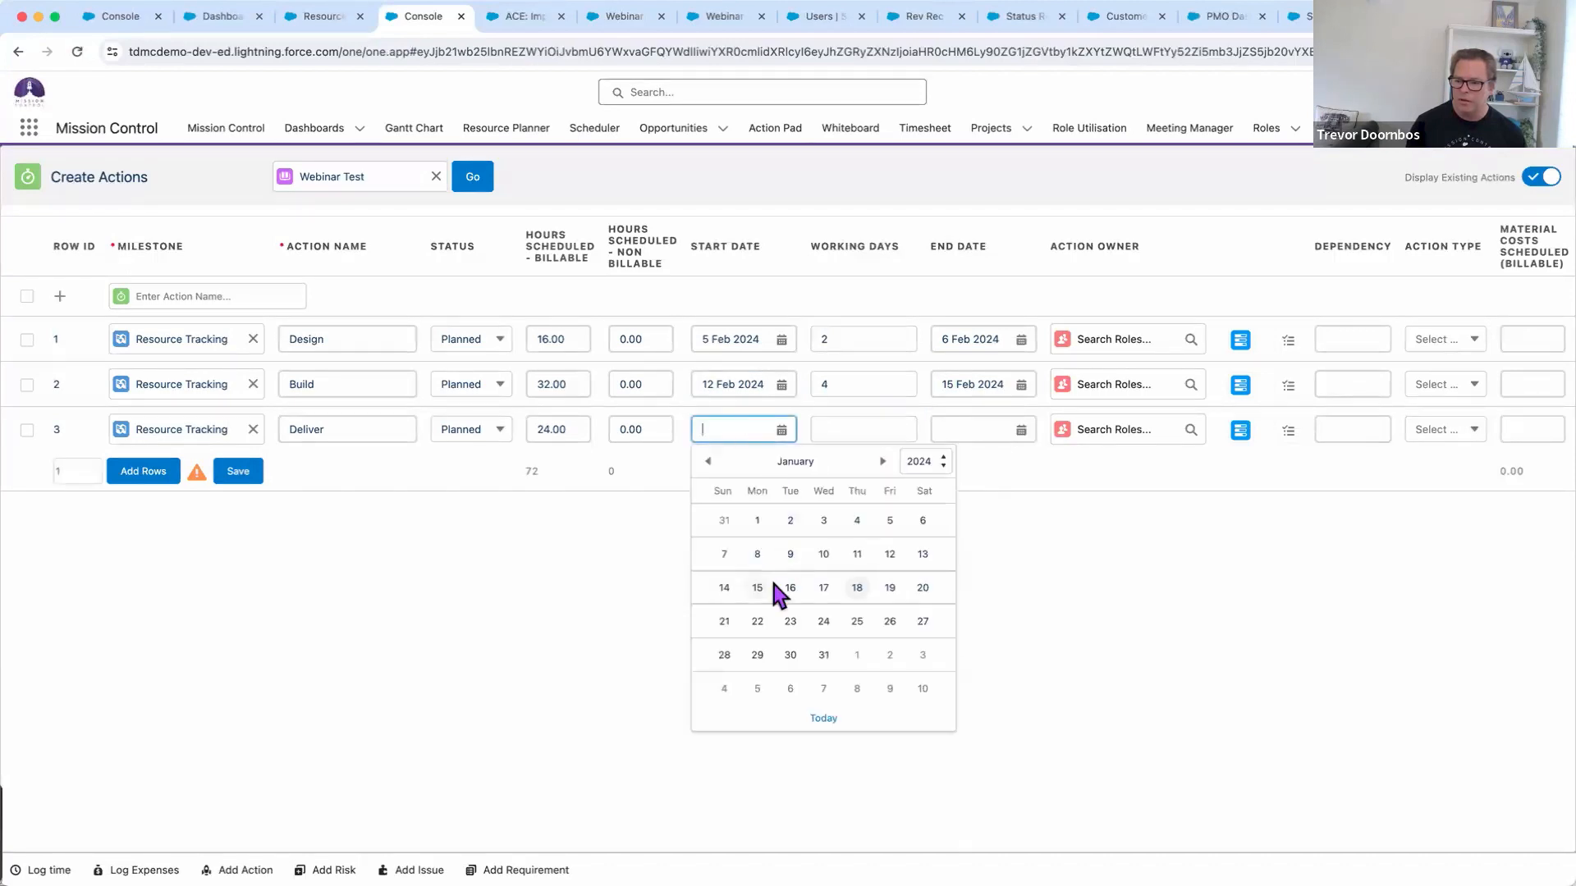
pyautogui.click(883, 461)
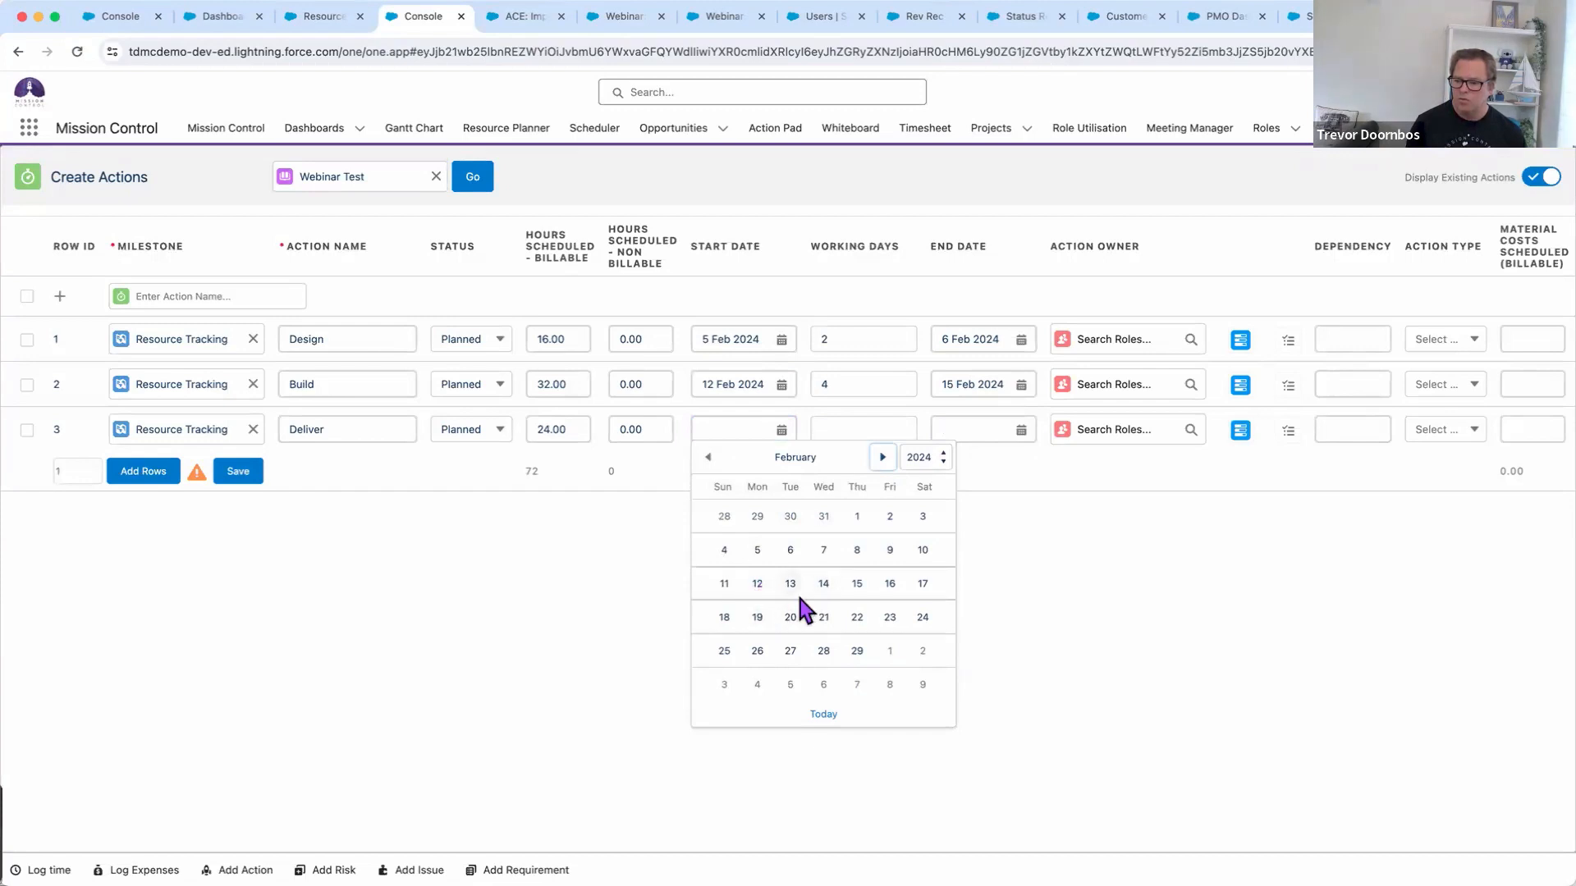
pyautogui.click(757, 617)
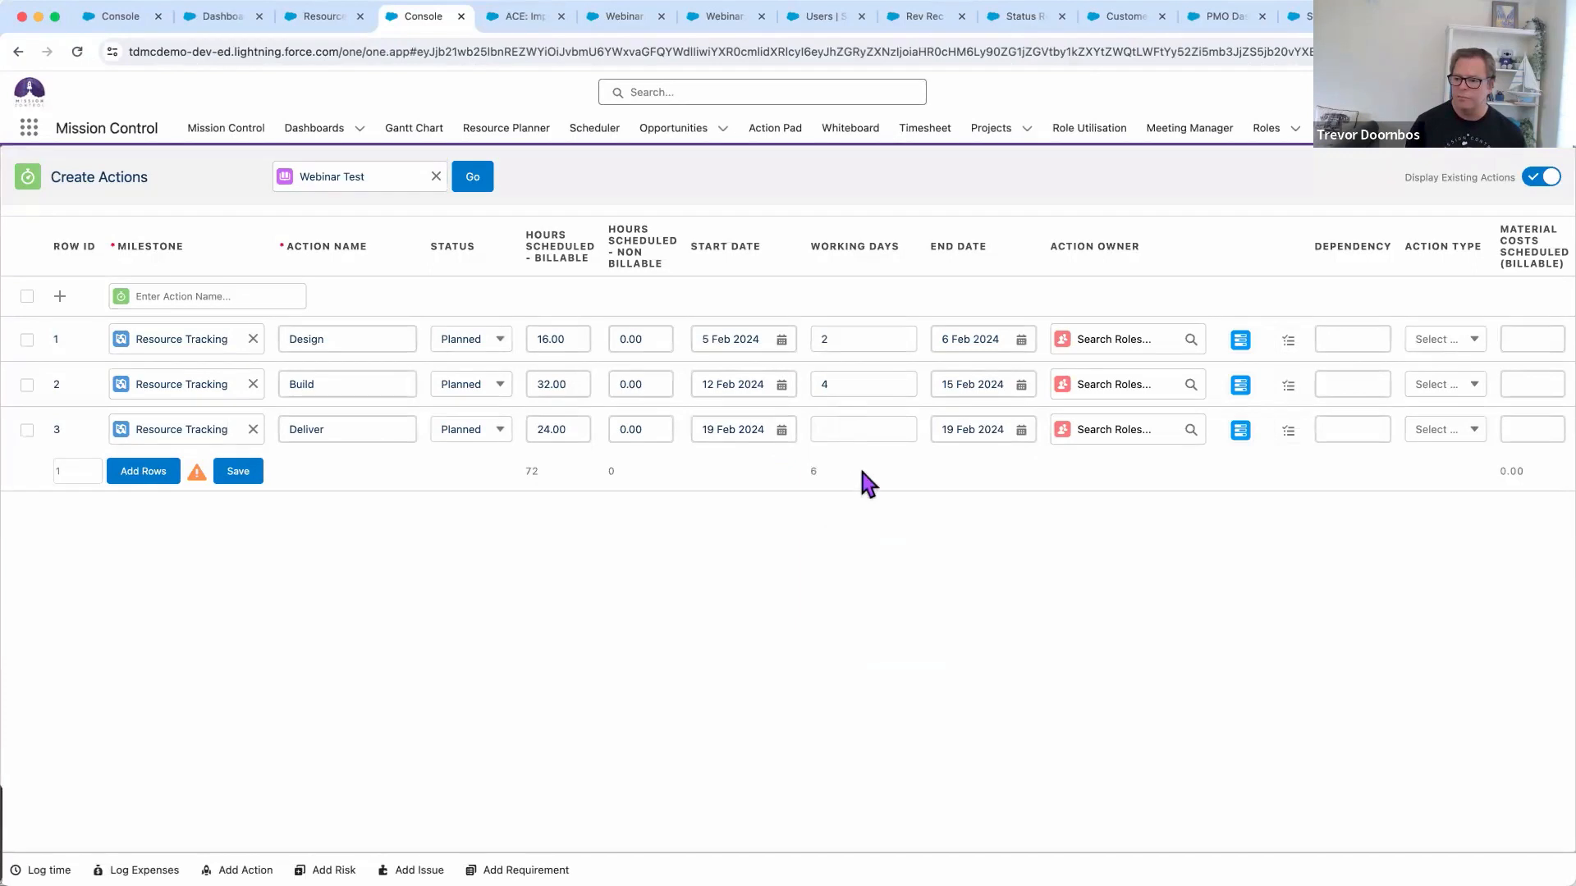
pyautogui.click(832, 429)
pyautogui.write('3')
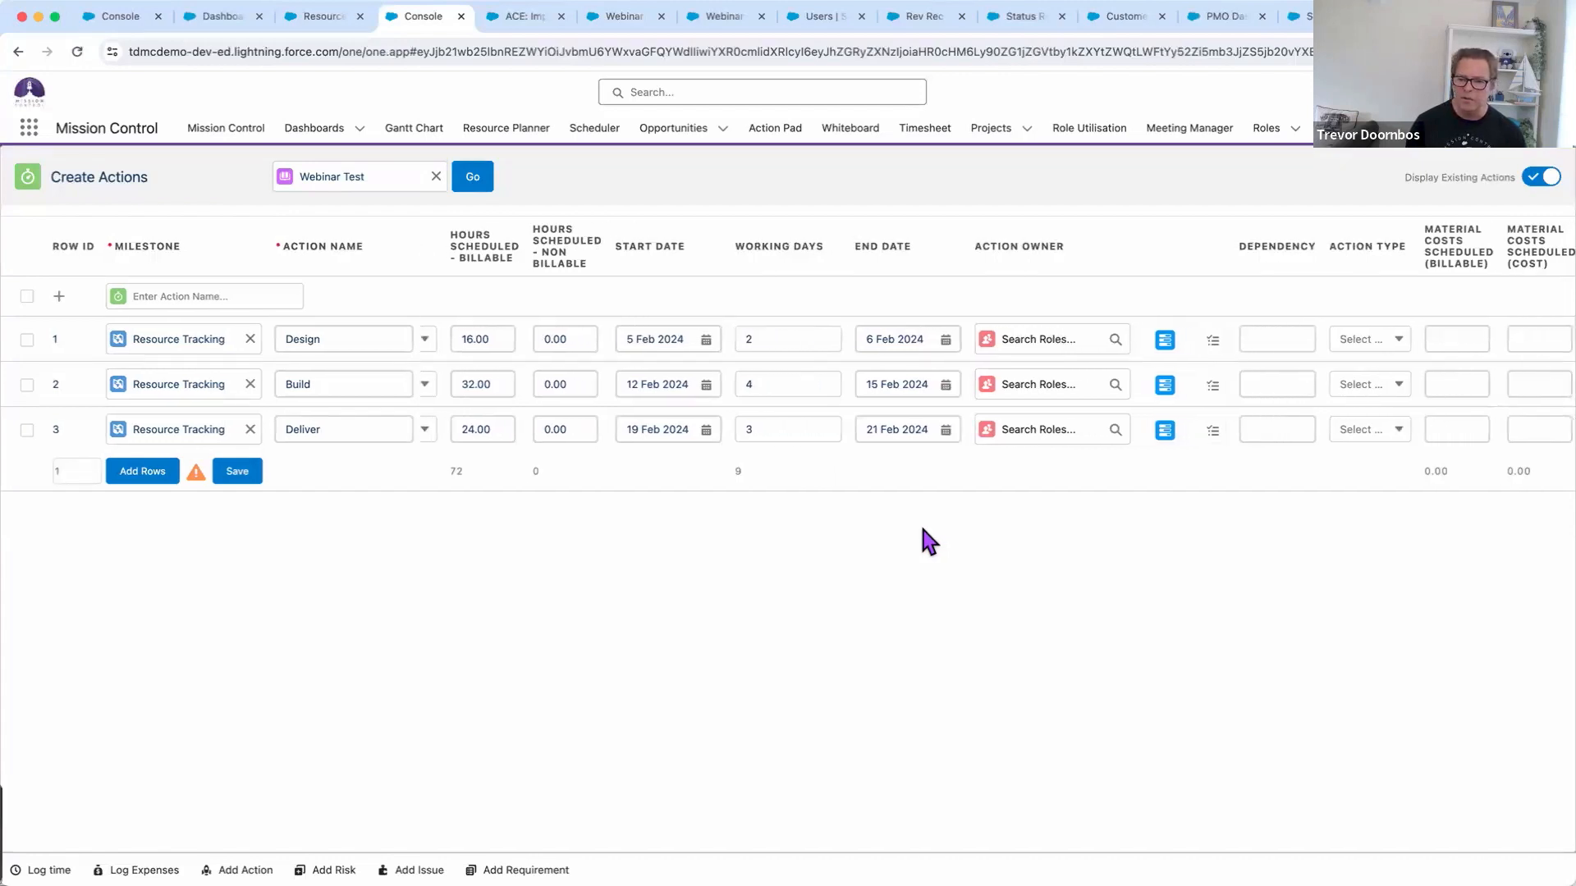
# Make Build depend on row 1 (1fs) and Deliver on row 2 (2fs), finish-to-start
pyautogui.hscroll(1, 923, 529)
pyautogui.click(1220, 382)
pyautogui.write('fs1')
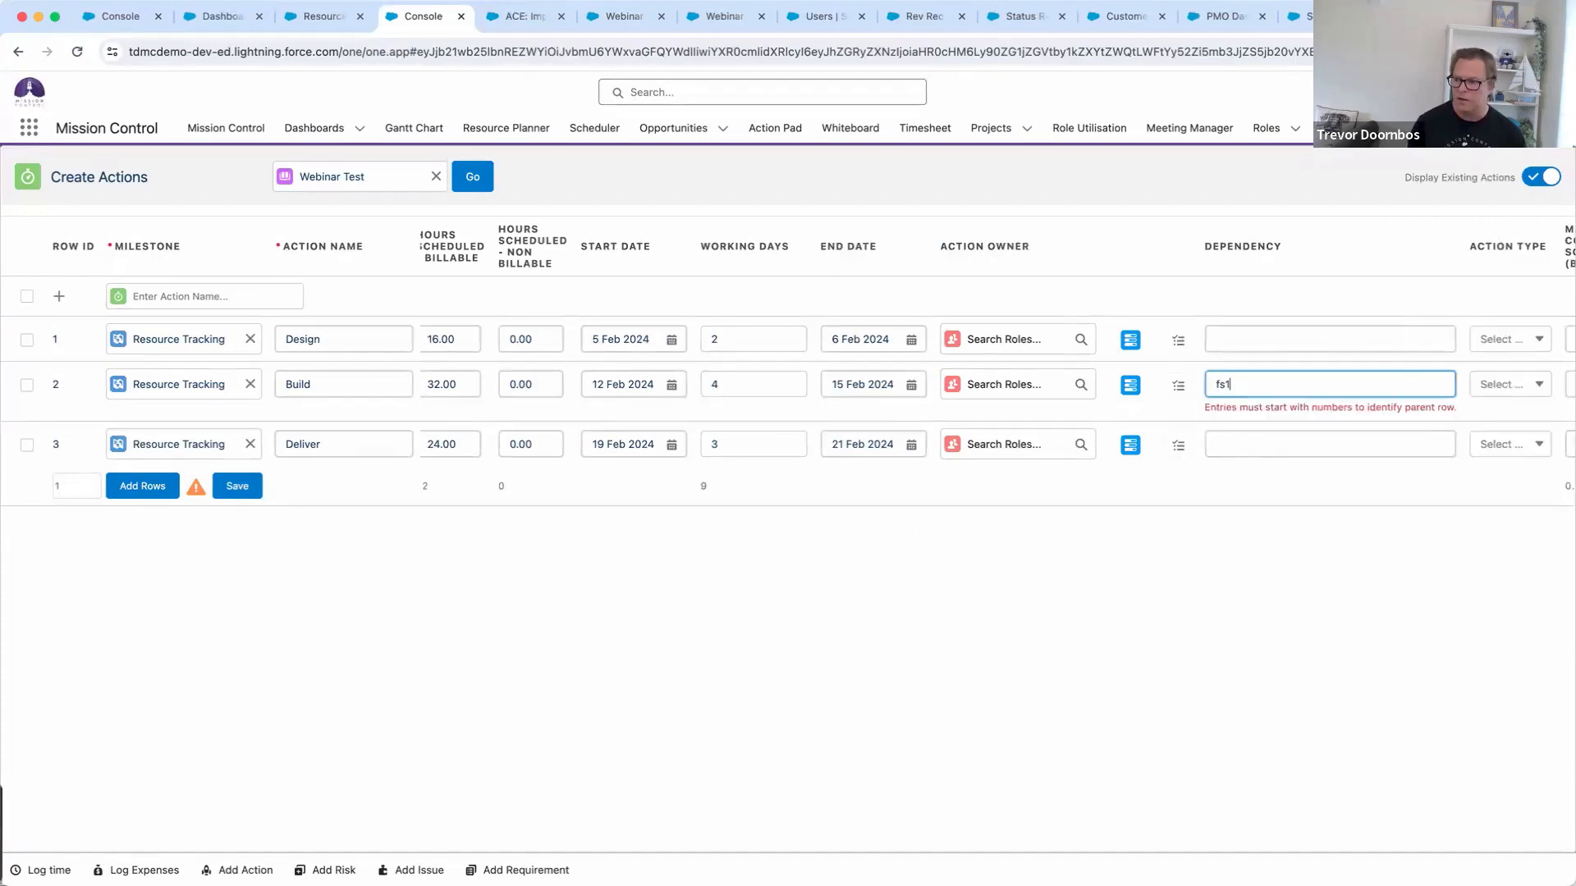
pyautogui.moveTo(1247, 384); pyautogui.dragTo(1186, 389)
pyautogui.write('1fs')
pyautogui.click(1189, 430)
pyautogui.write('2fs')
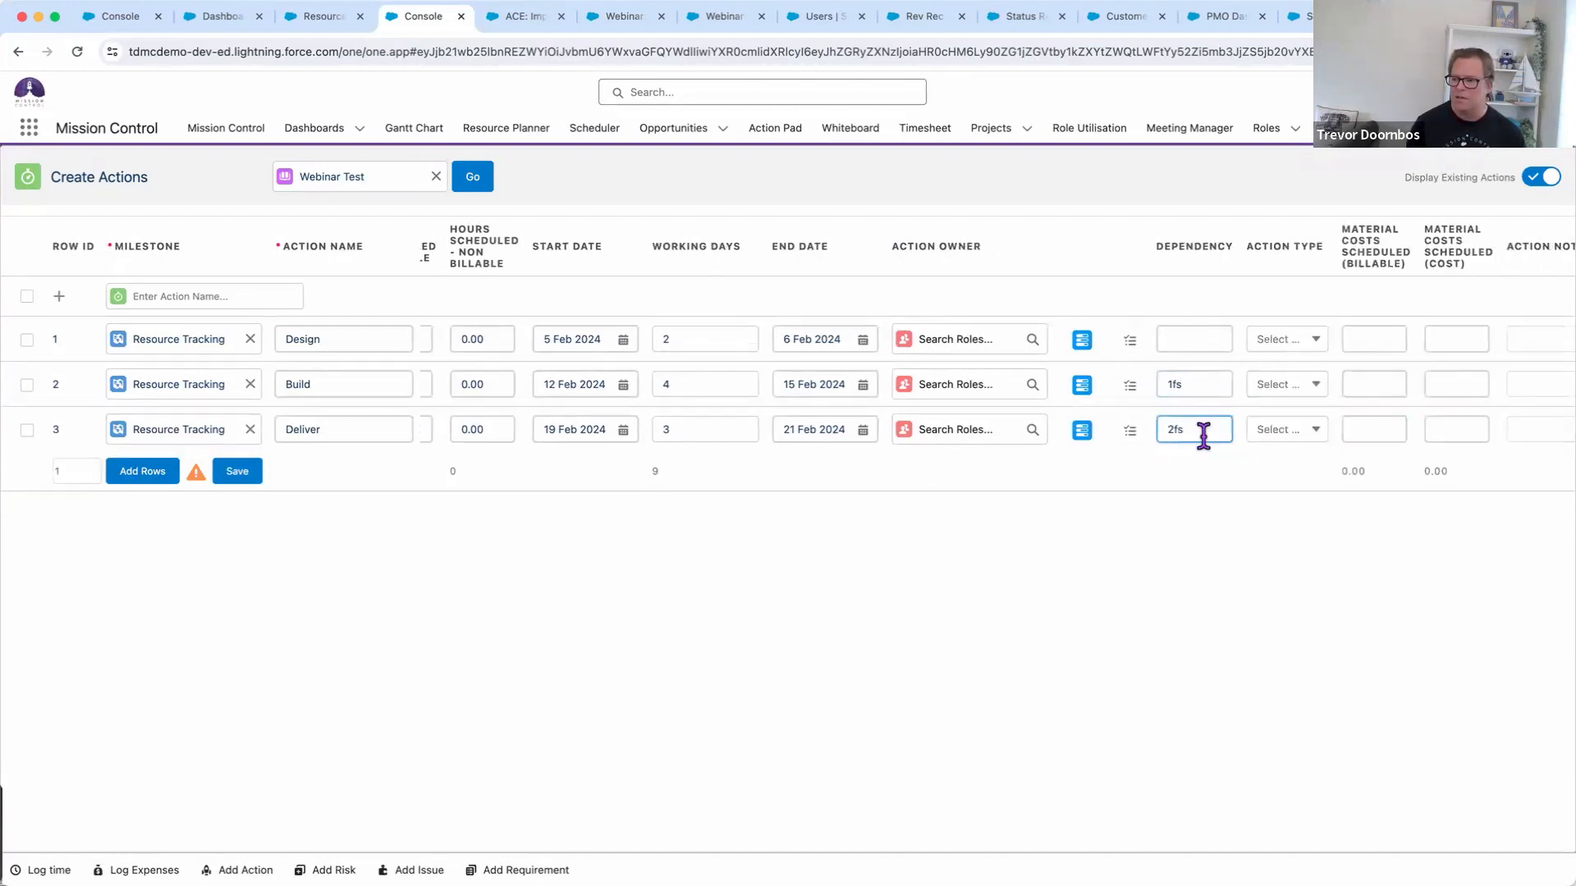
pyautogui.click(1203, 485)
# Set the Action Type of Design, Build and Deliver to Design/Build
pyautogui.click(1194, 341)
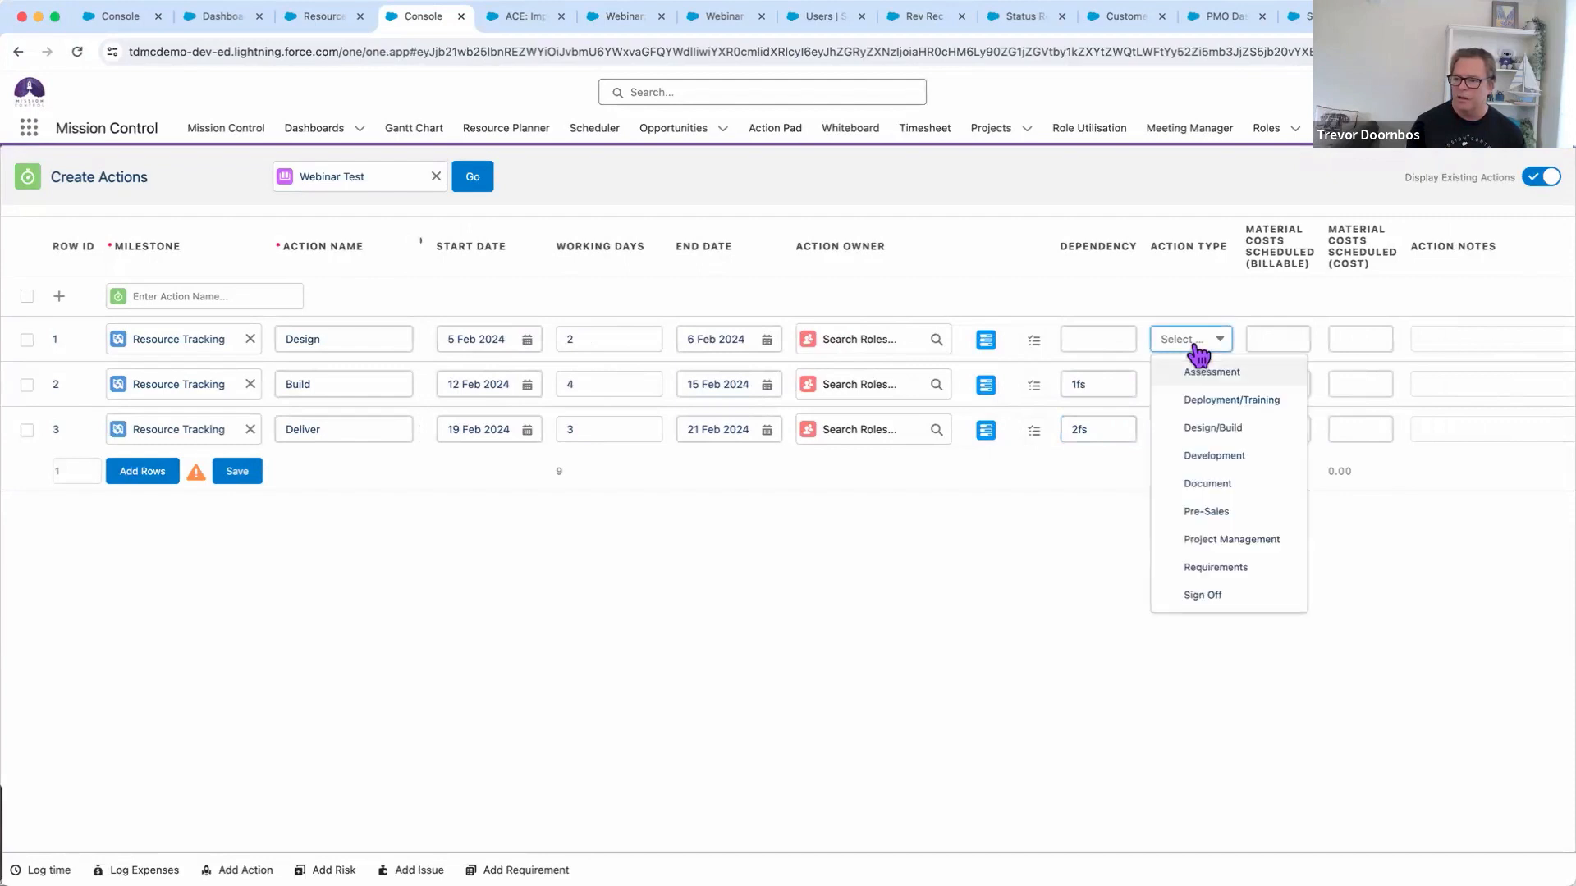
pyautogui.click(1216, 432)
pyautogui.click(1212, 386)
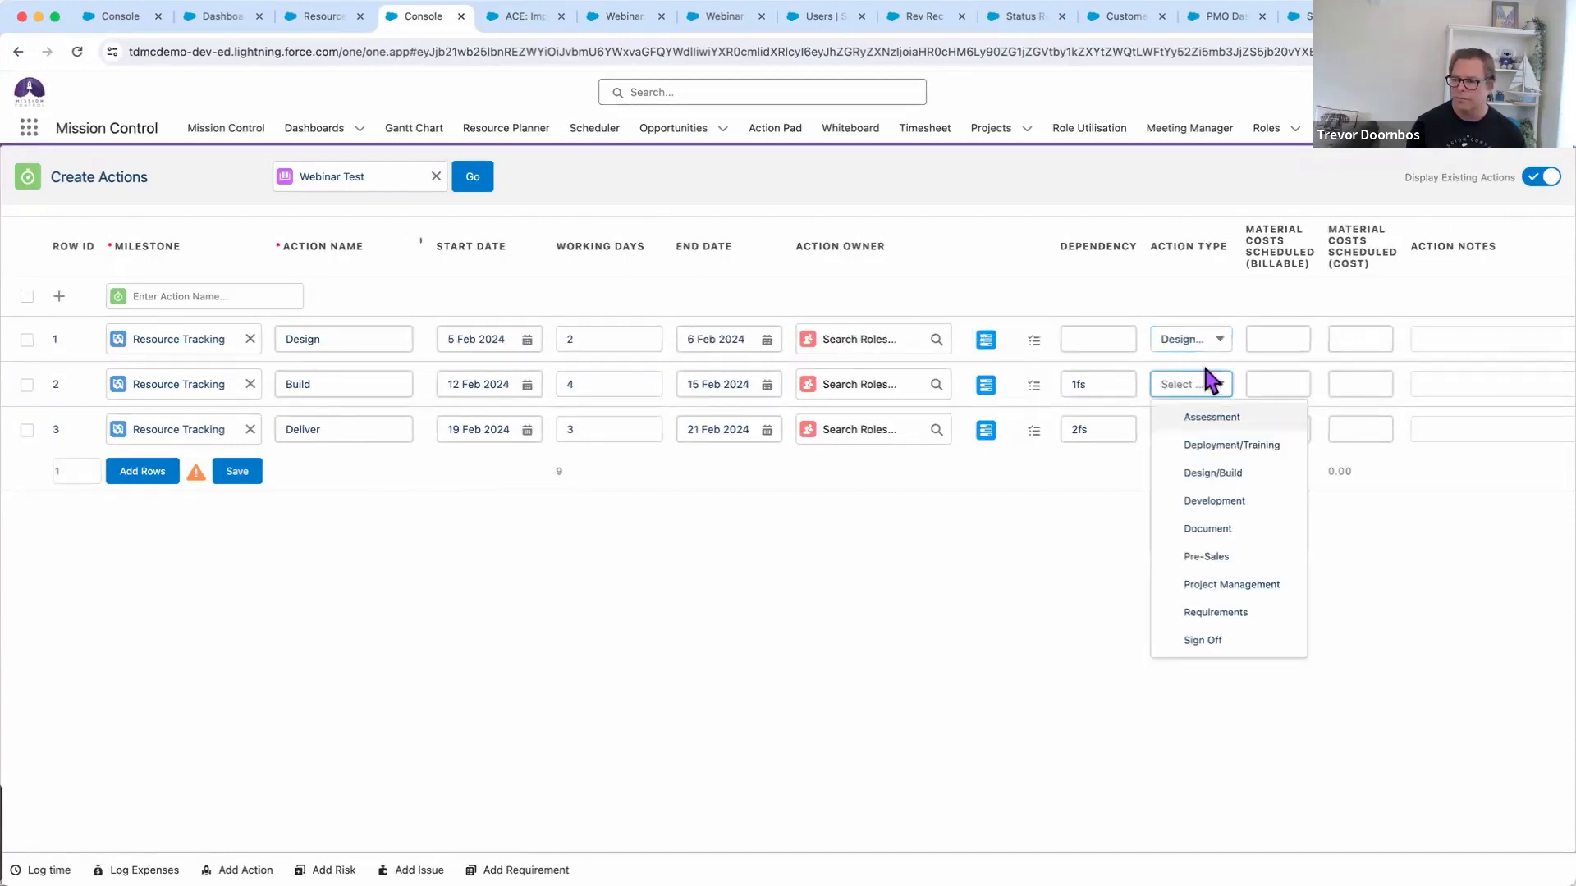
pyautogui.click(1218, 476)
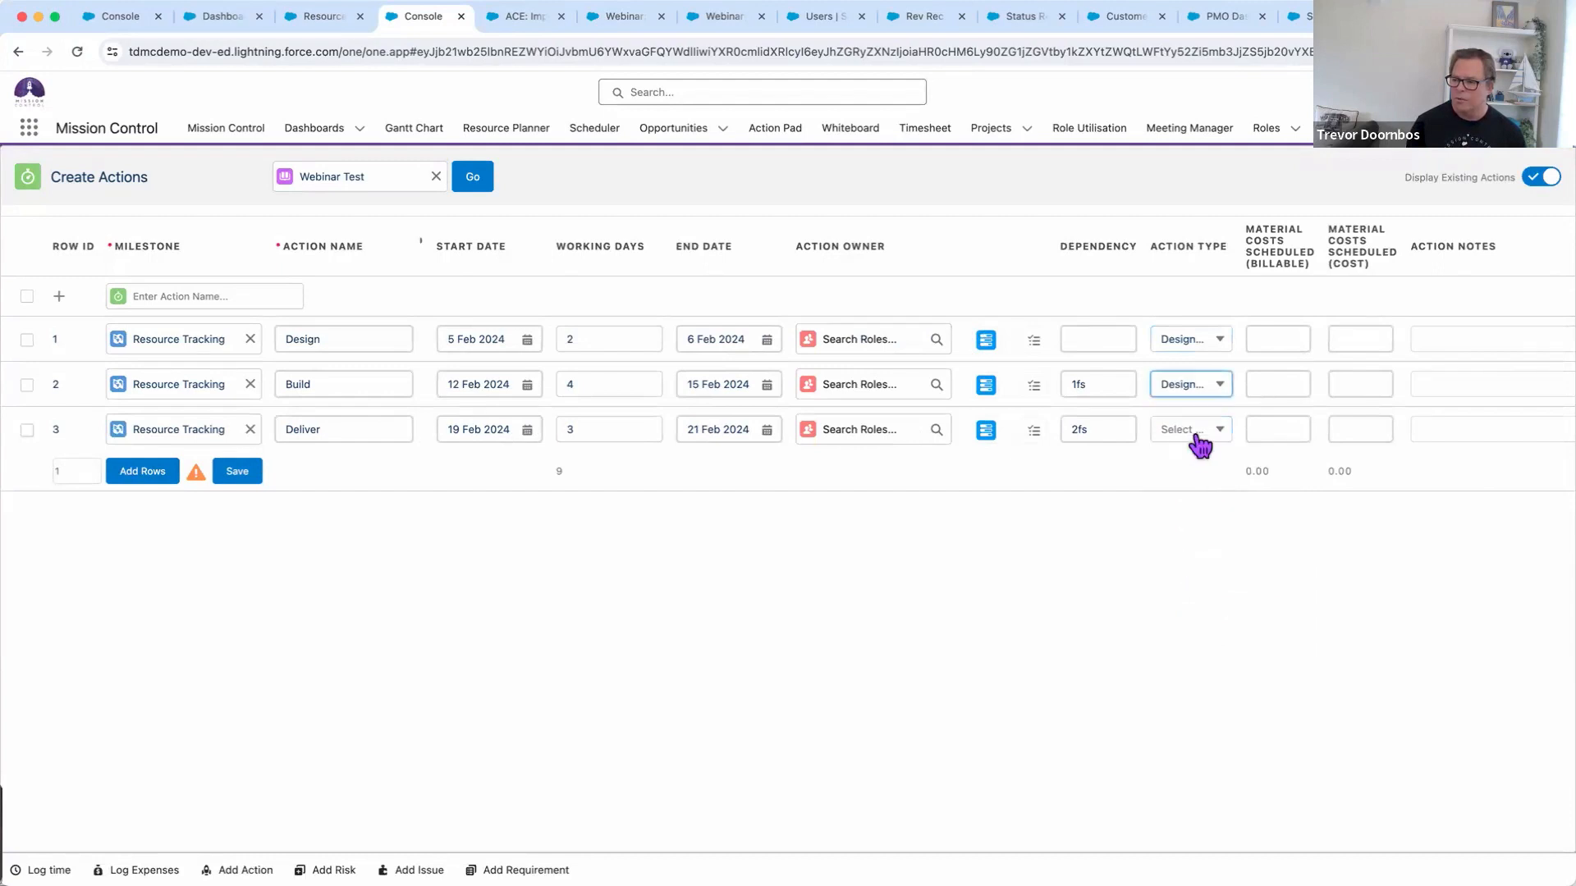
pyautogui.click(1196, 432)
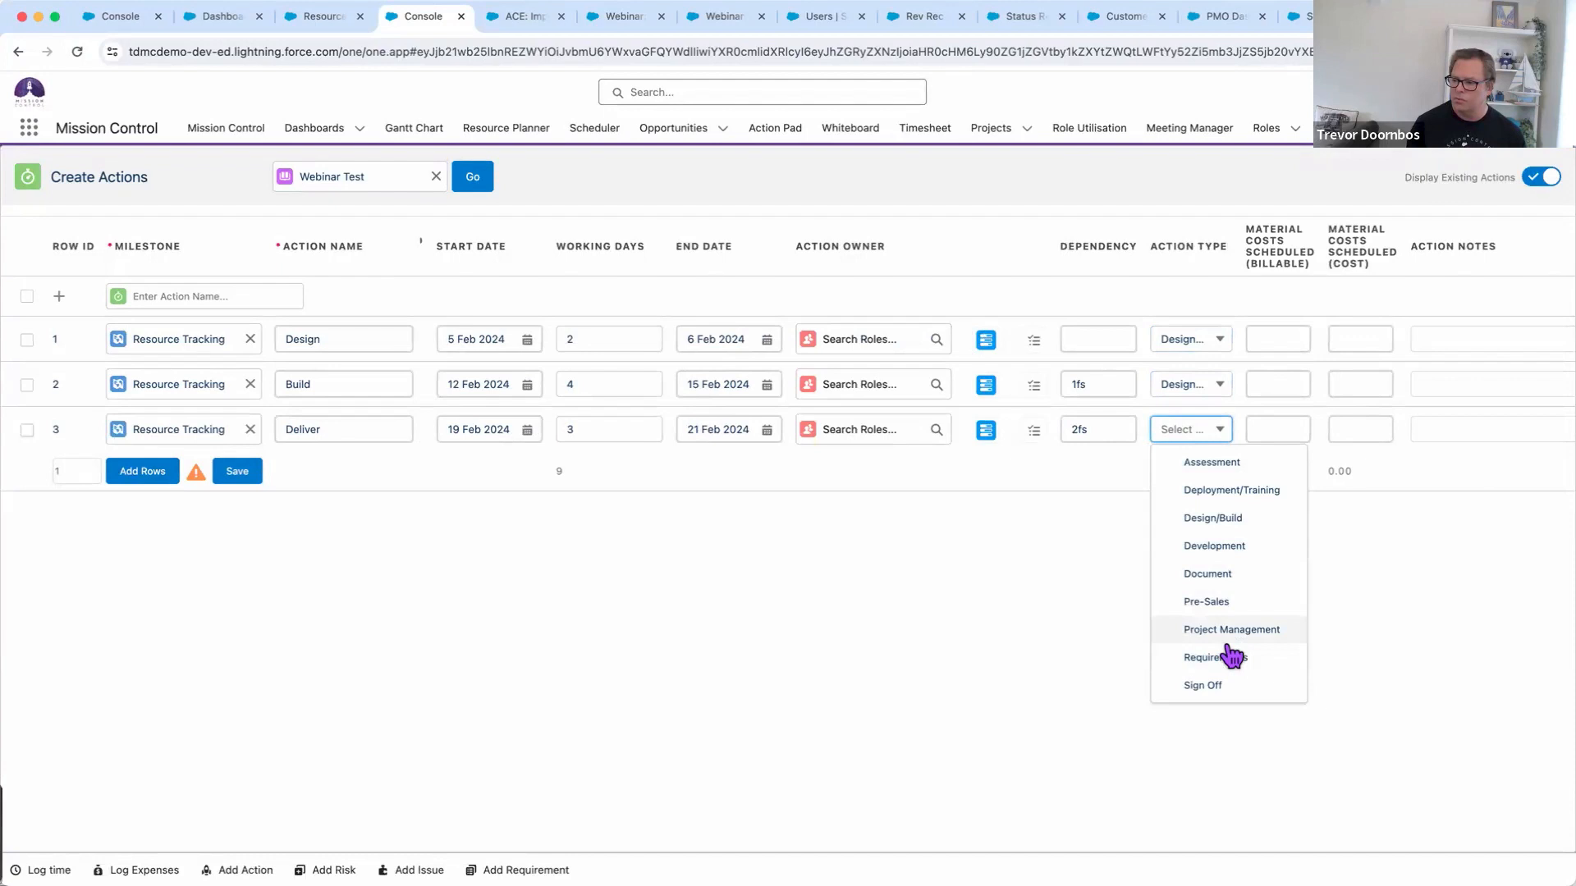
pyautogui.scroll(-1, 1231, 657)
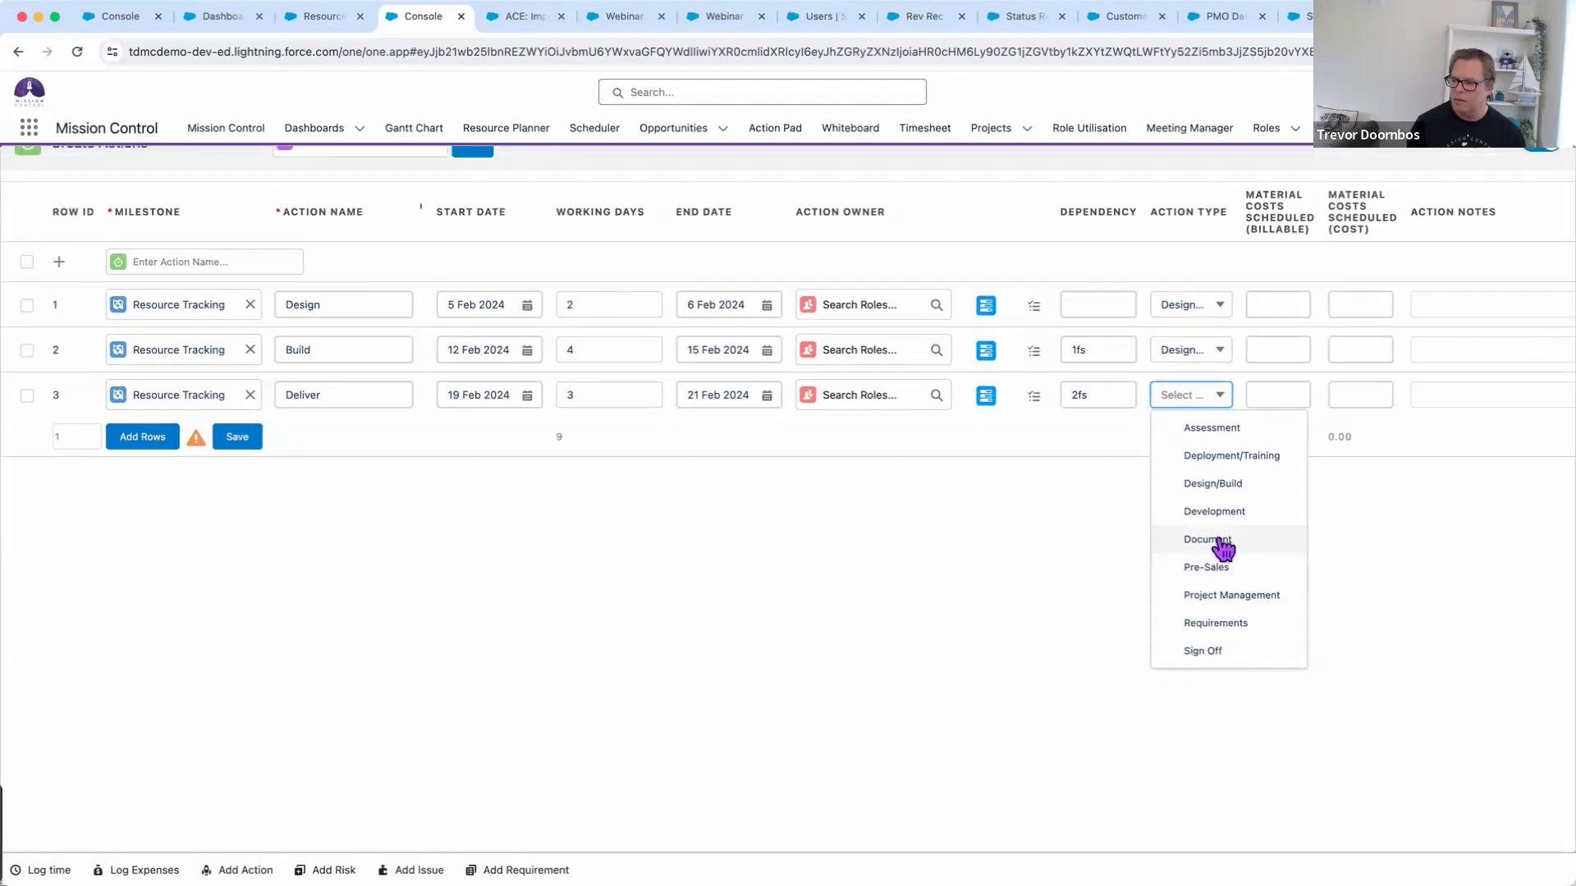
pyautogui.click(1211, 485)
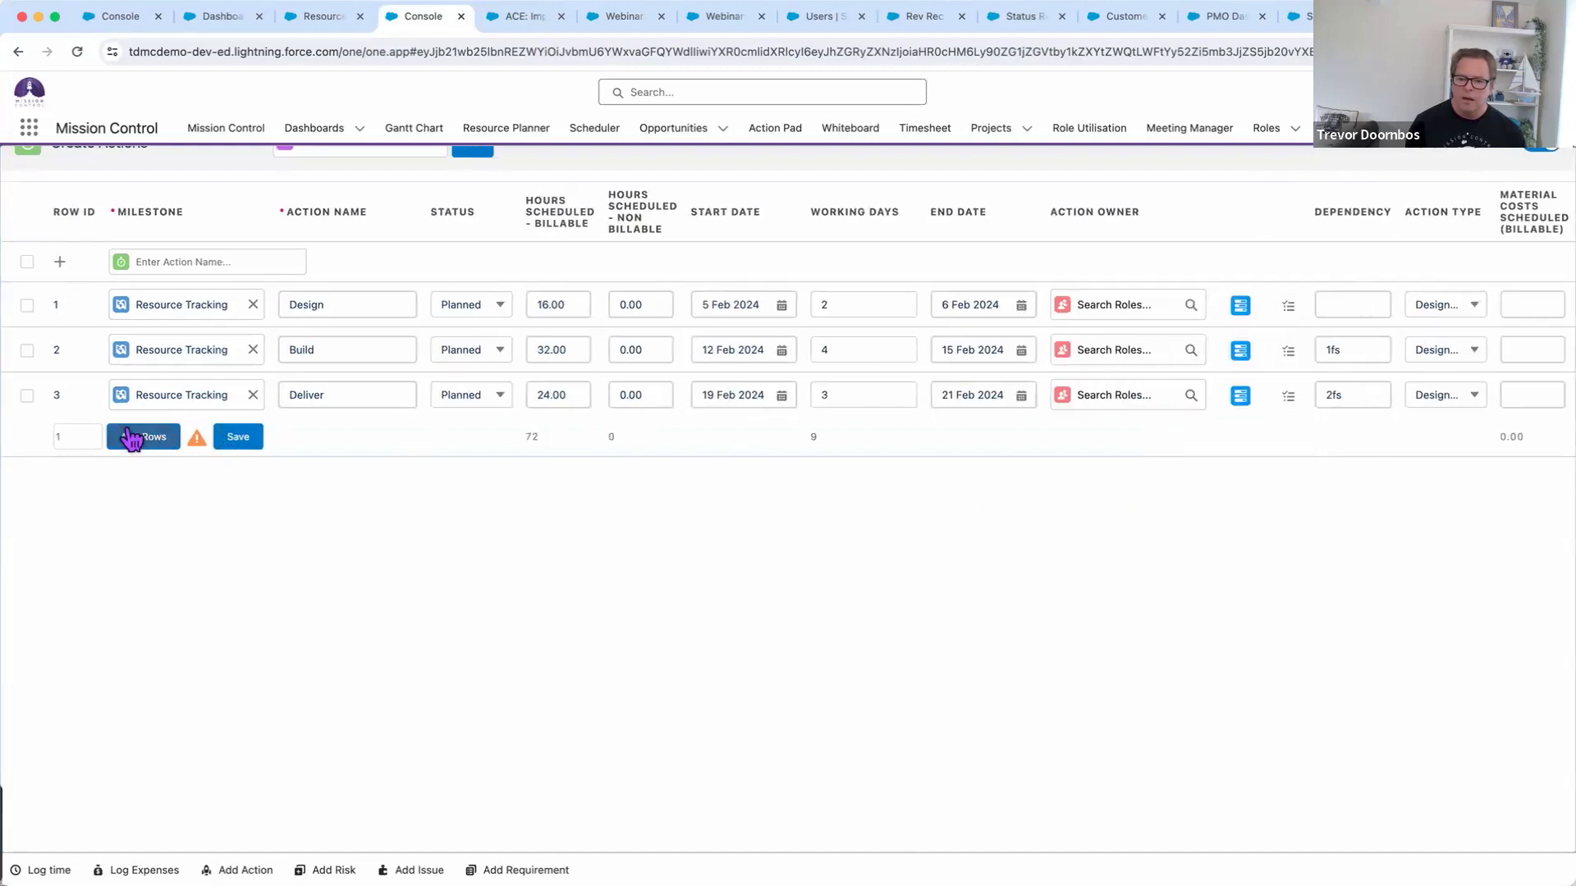
# Save the Design, Build and Deliver actions to Webinar Test and return to Create Actions
pyautogui.click(238, 437)
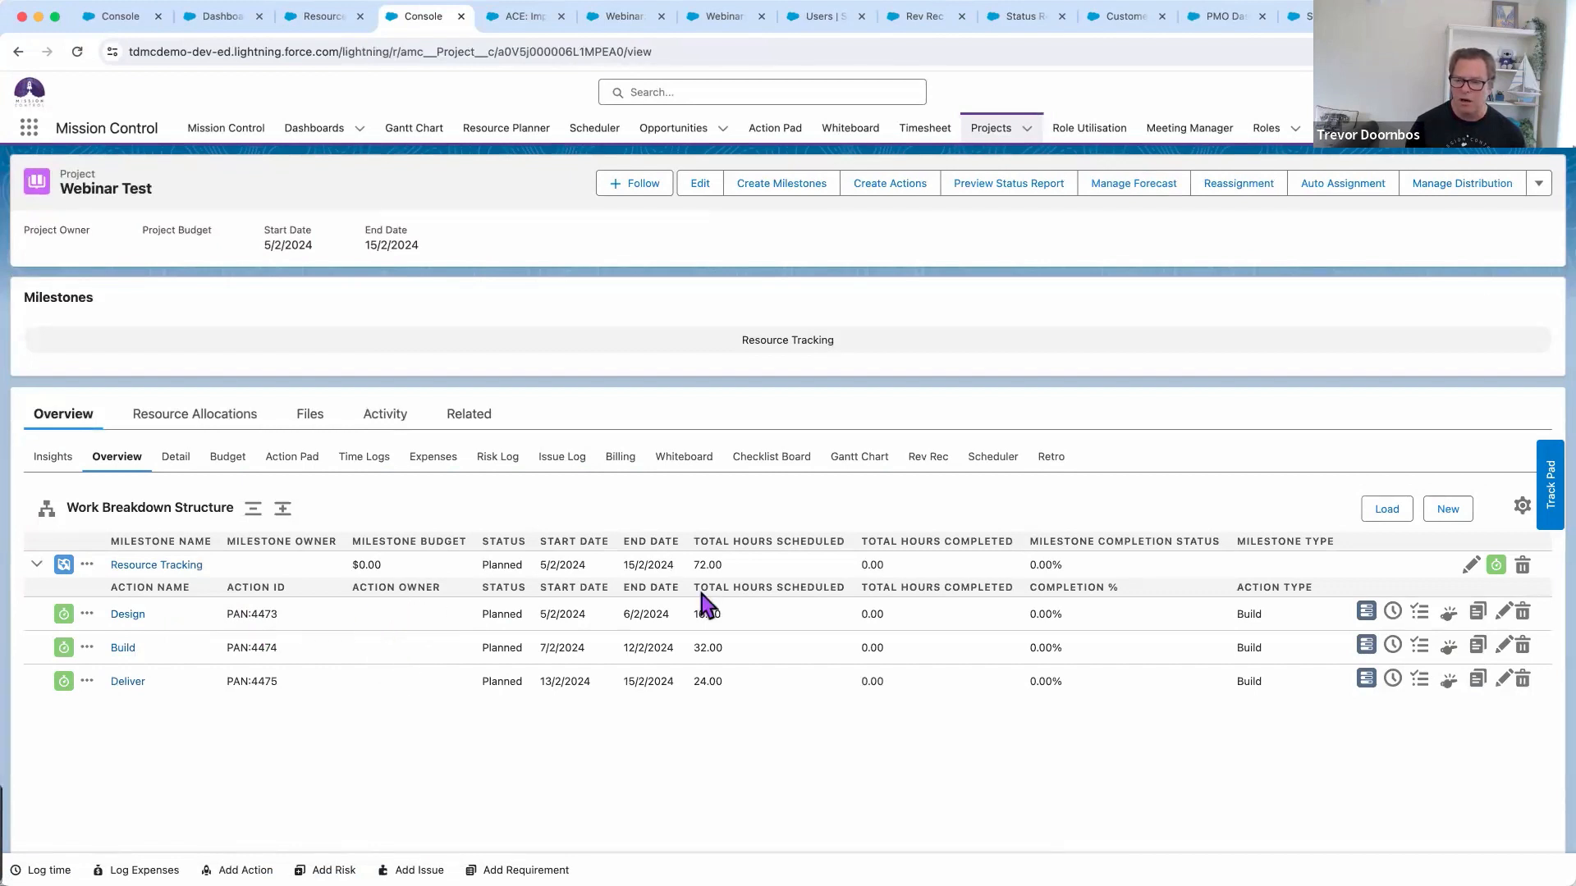
pyautogui.click(889, 190)
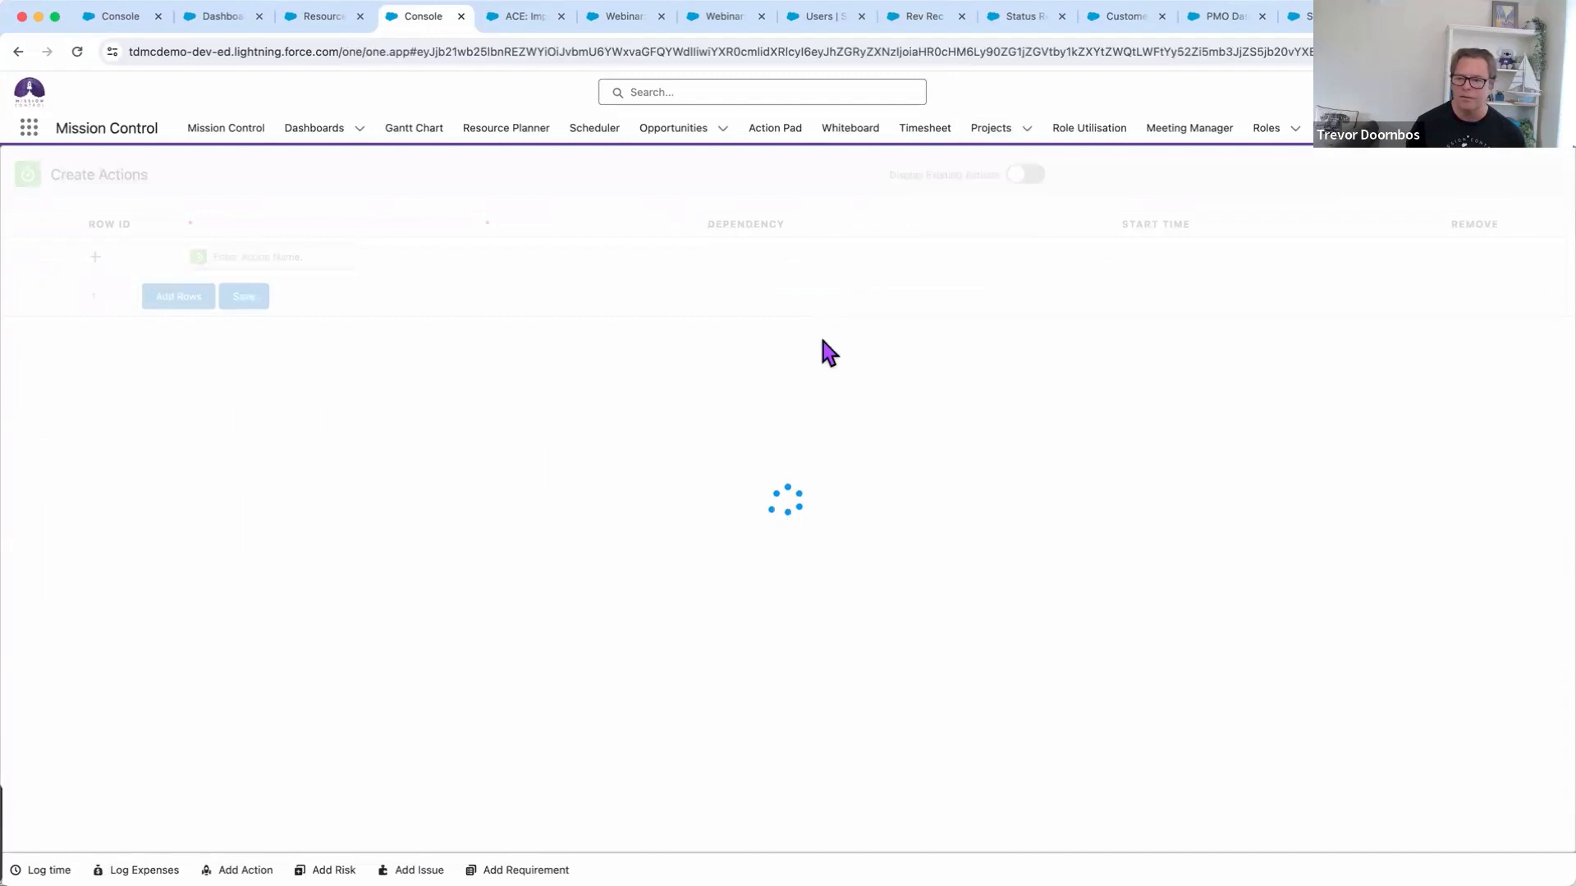
# Assign Placeholder Designer to Design and Placeholder Consultant to Build and Deliver, then save
pyautogui.click(1105, 339)
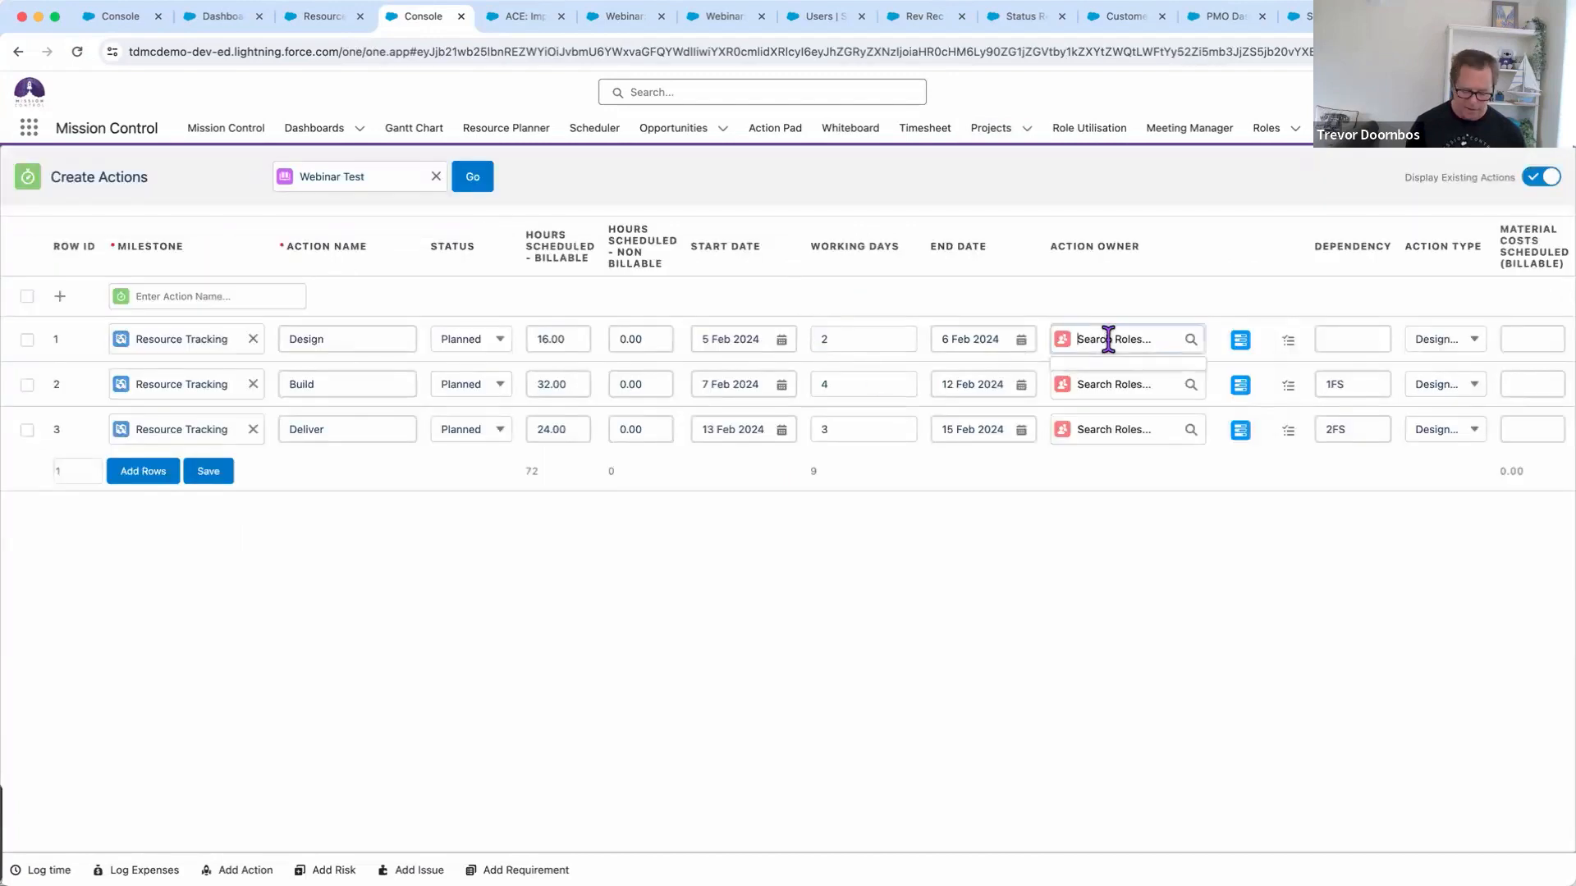
pyautogui.write('der Desi')
pyautogui.click(1121, 373)
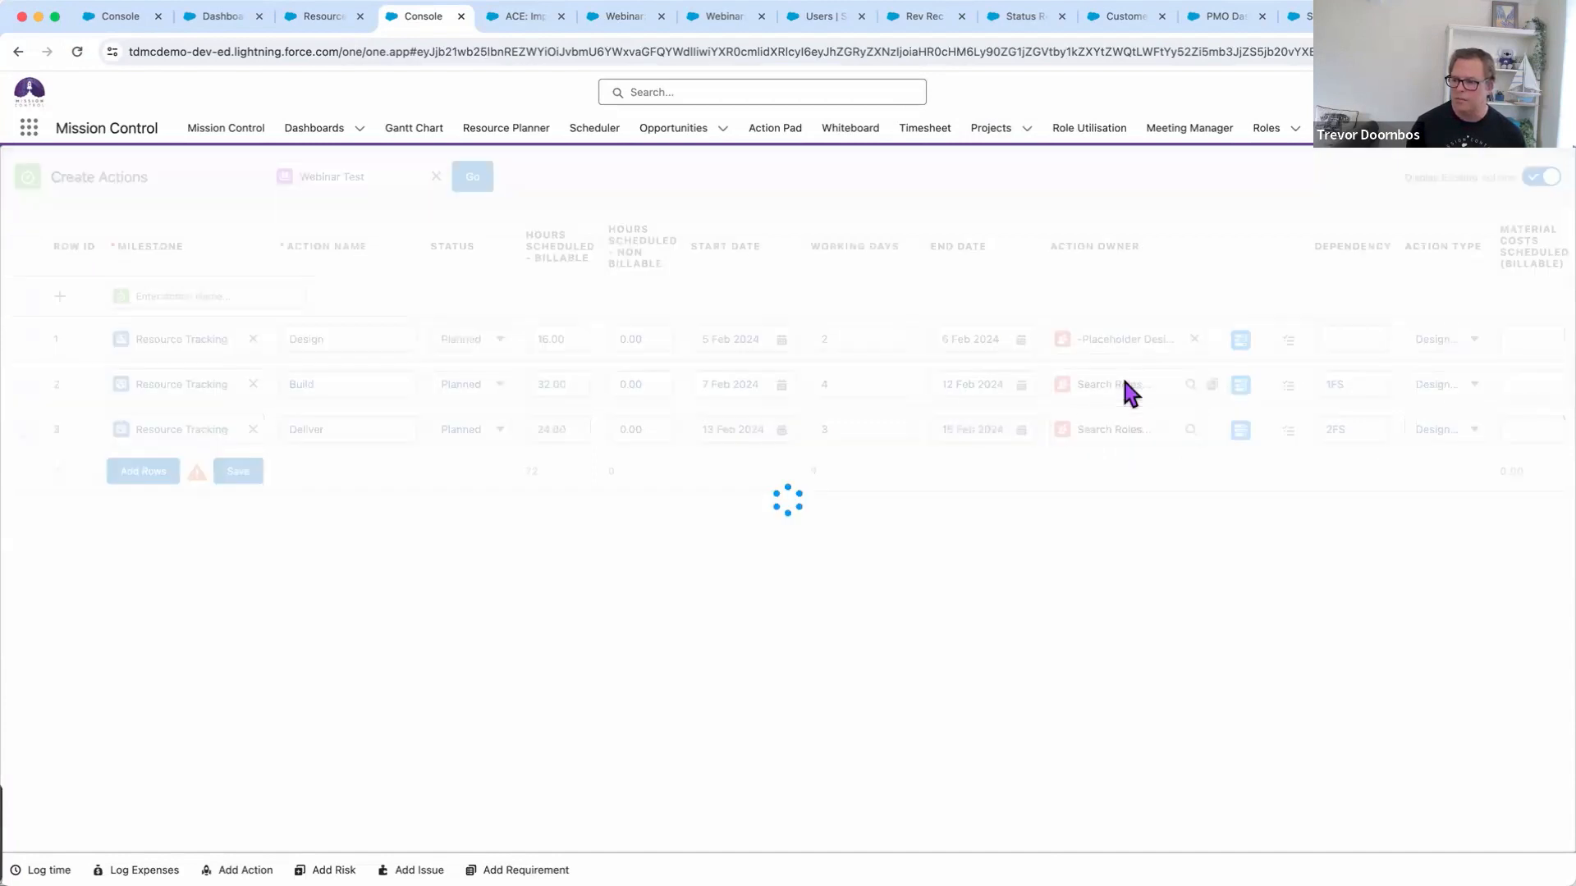
pyautogui.write('co')
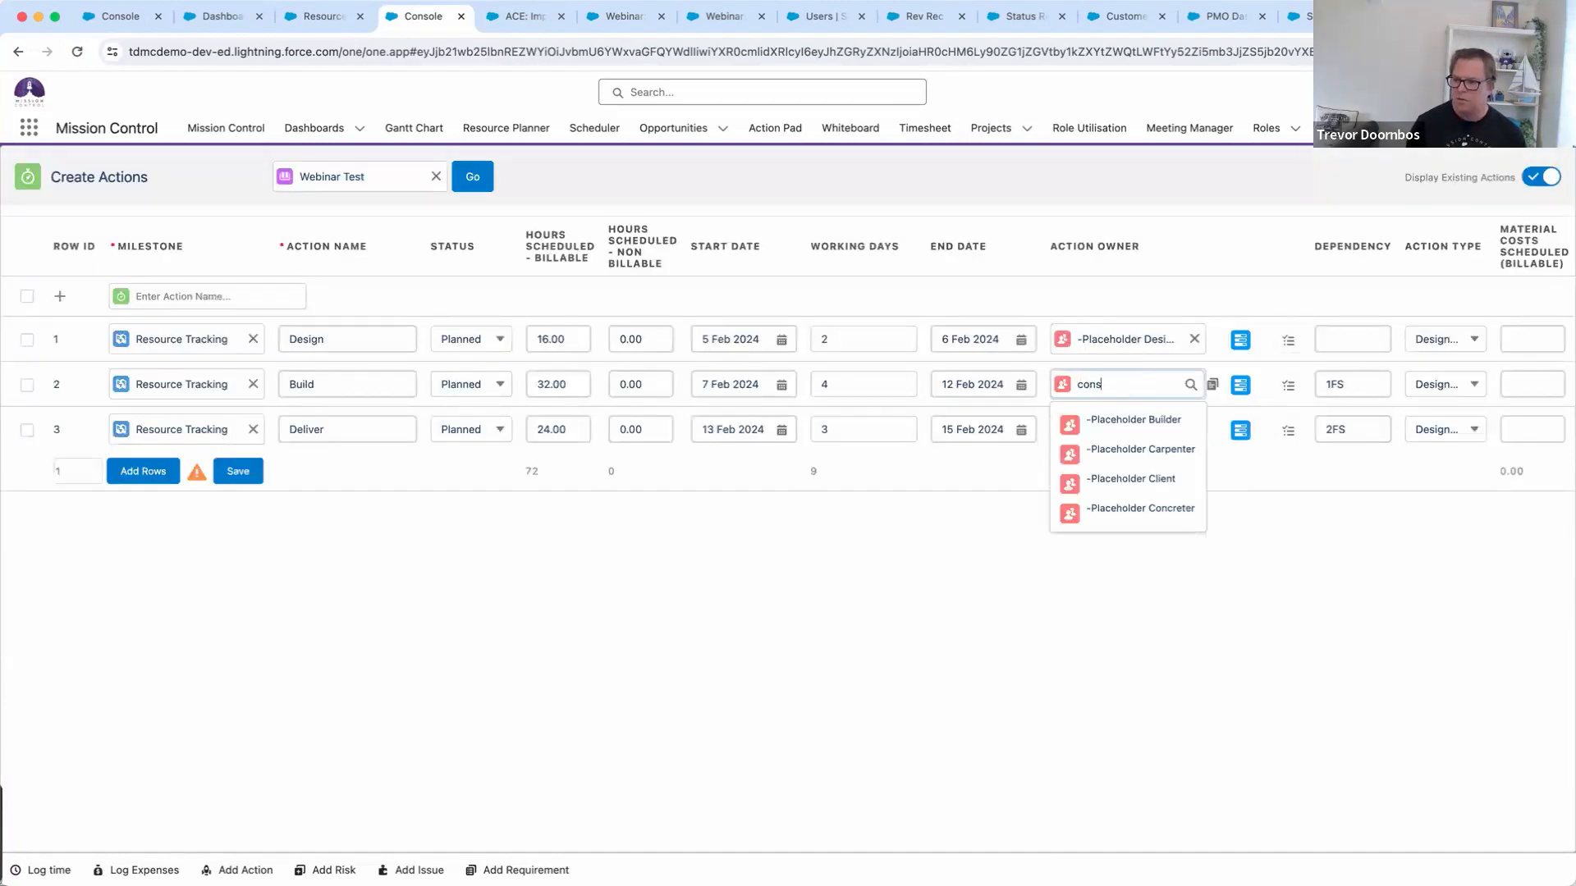
pyautogui.write('ns')
pyautogui.click(1129, 426)
pyautogui.click(1121, 429)
pyautogui.write('con')
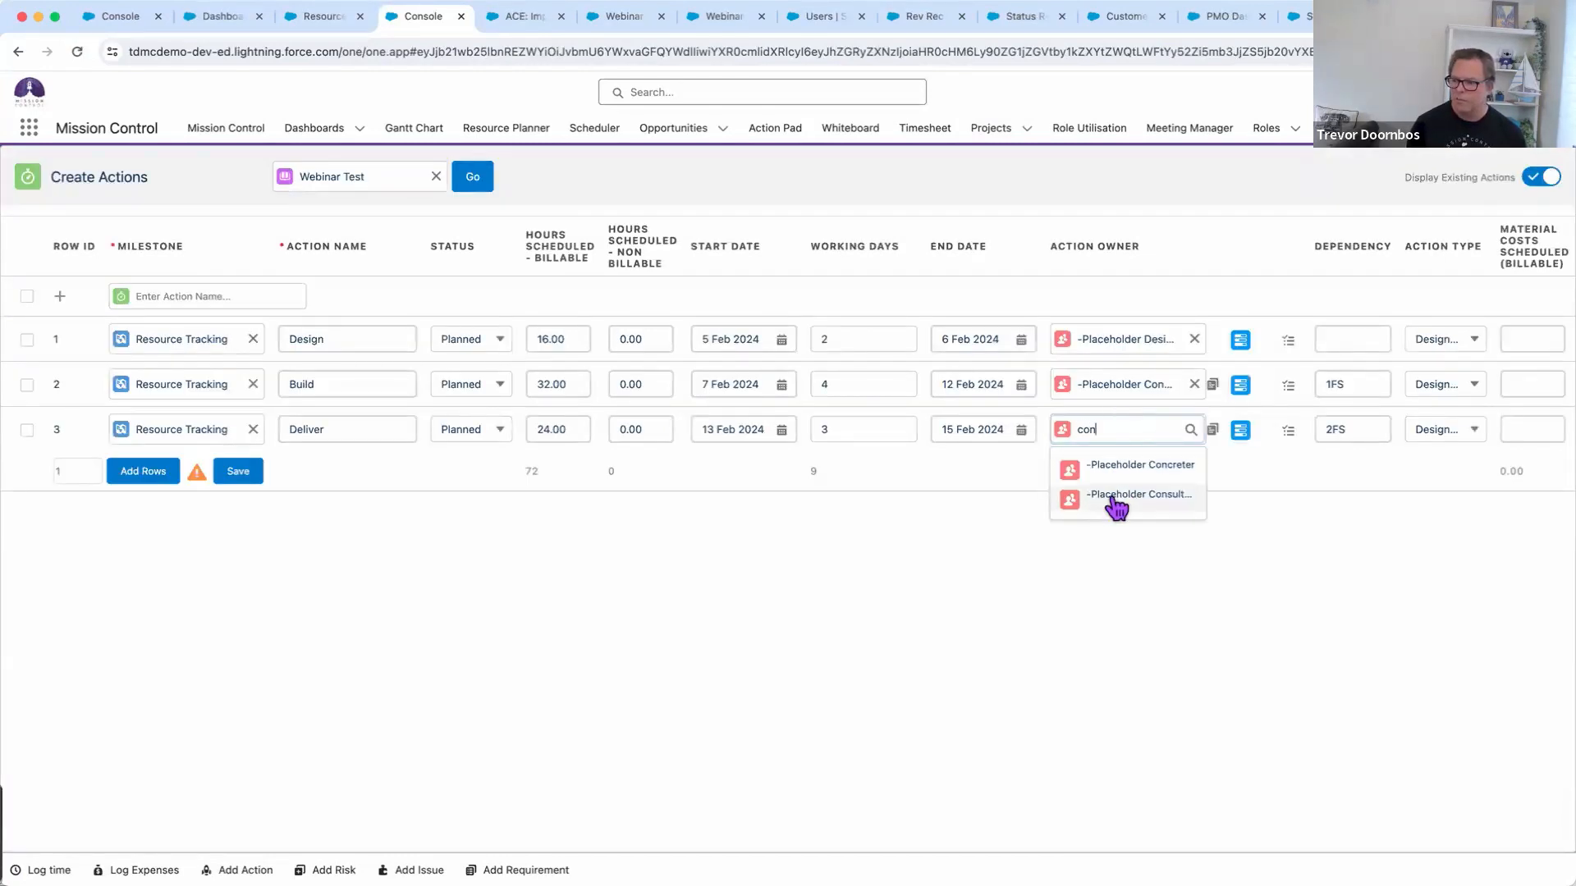
pyautogui.click(1114, 498)
pyautogui.click(237, 474)
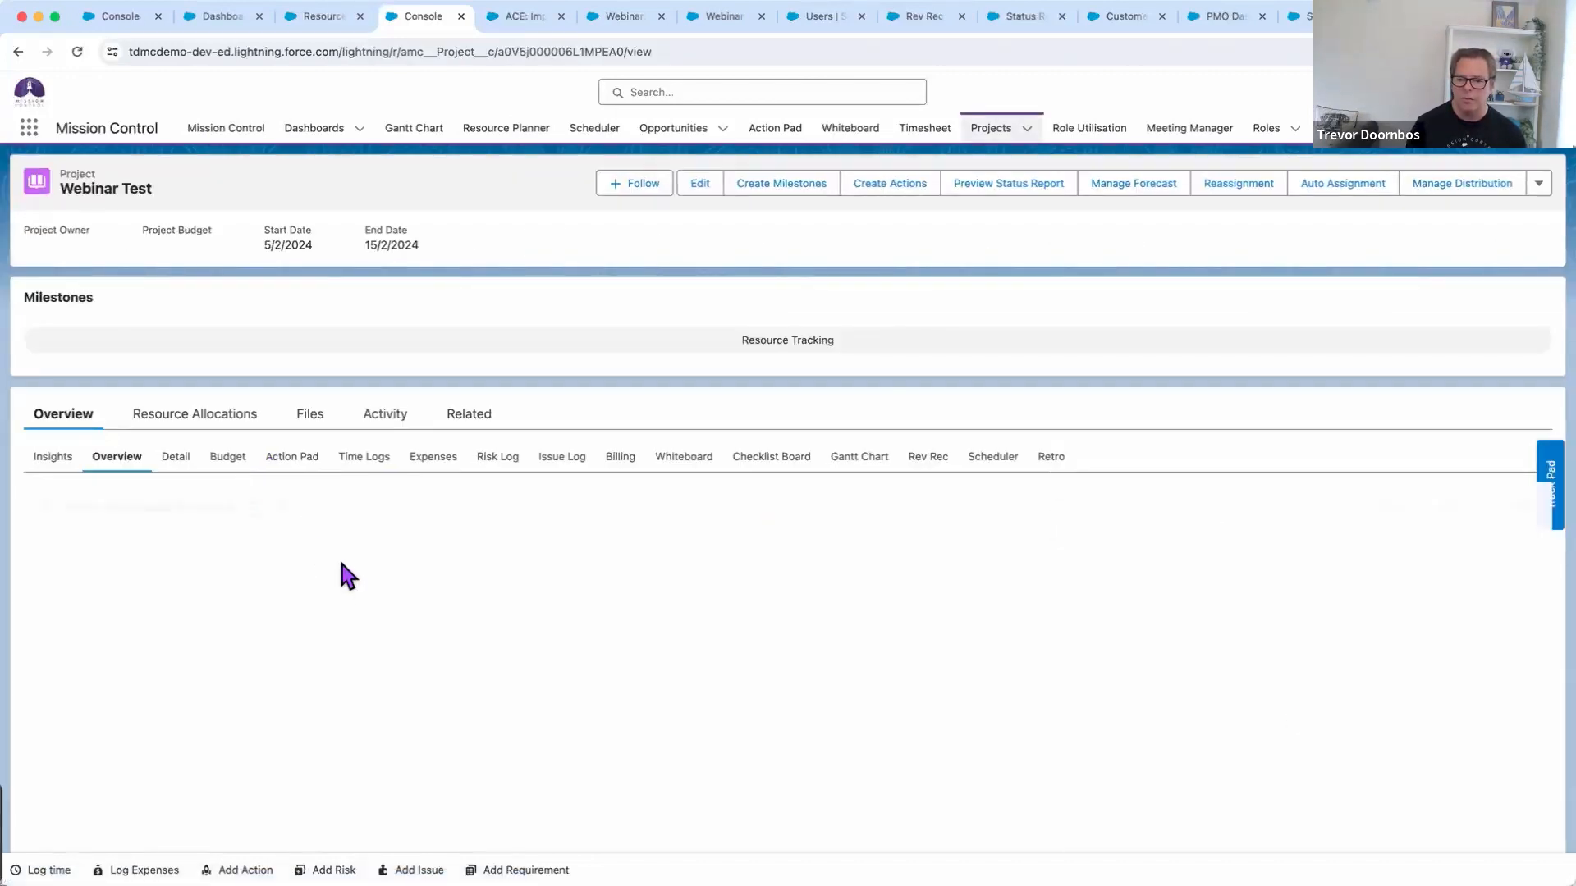
# On the Gantt chart, move Build to 9–14 Feb and Deliver to 19–22 Feb, then save
pyautogui.click(875, 461)
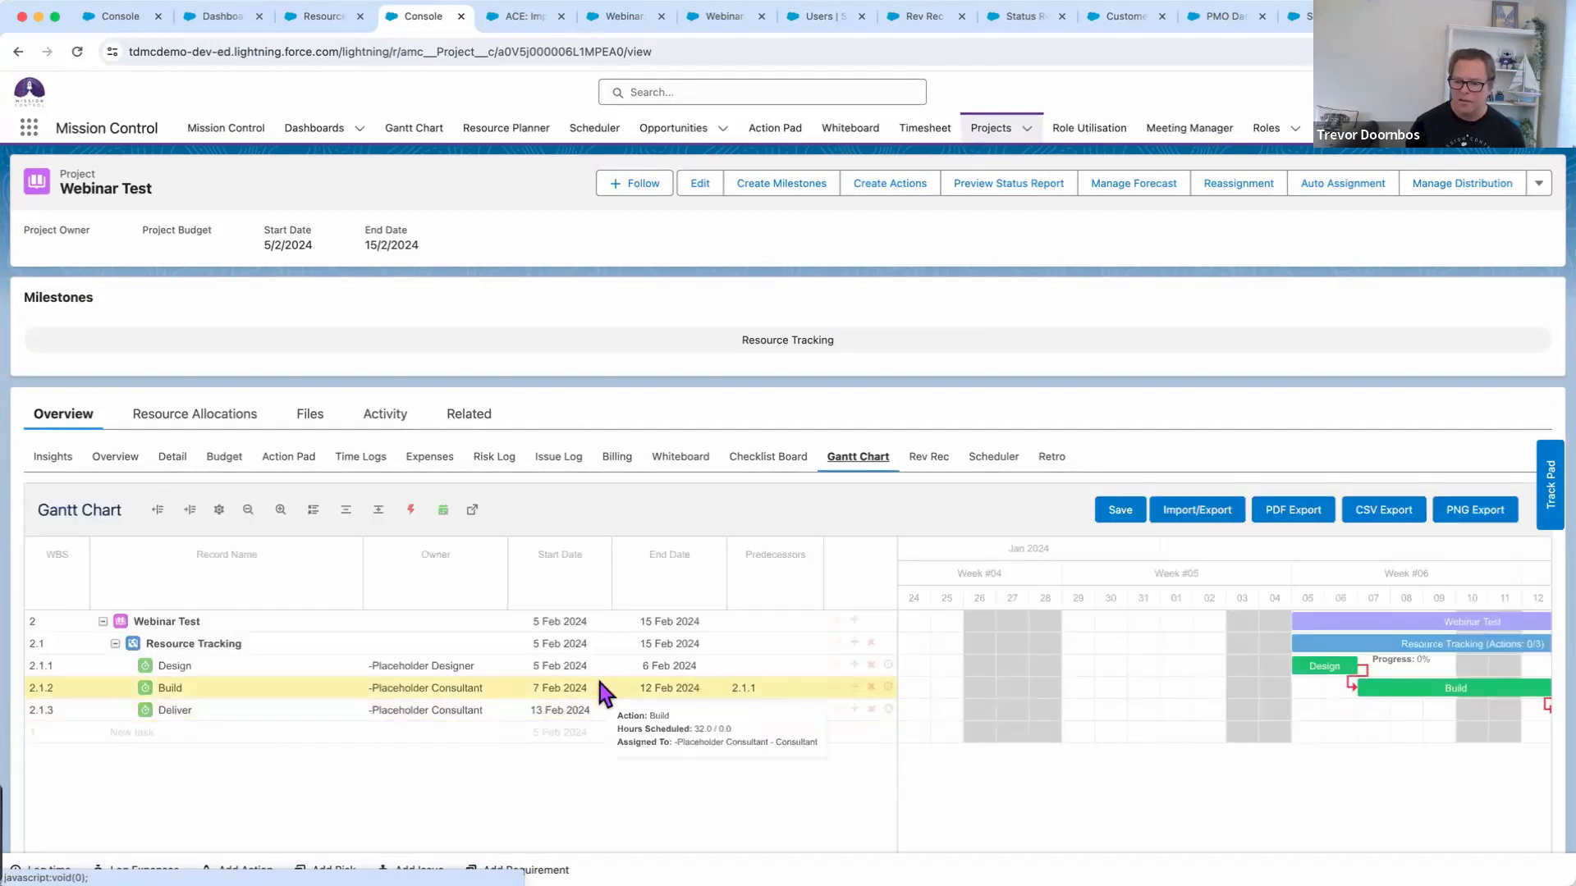
pyautogui.moveTo(897, 649); pyautogui.dragTo(759, 674)
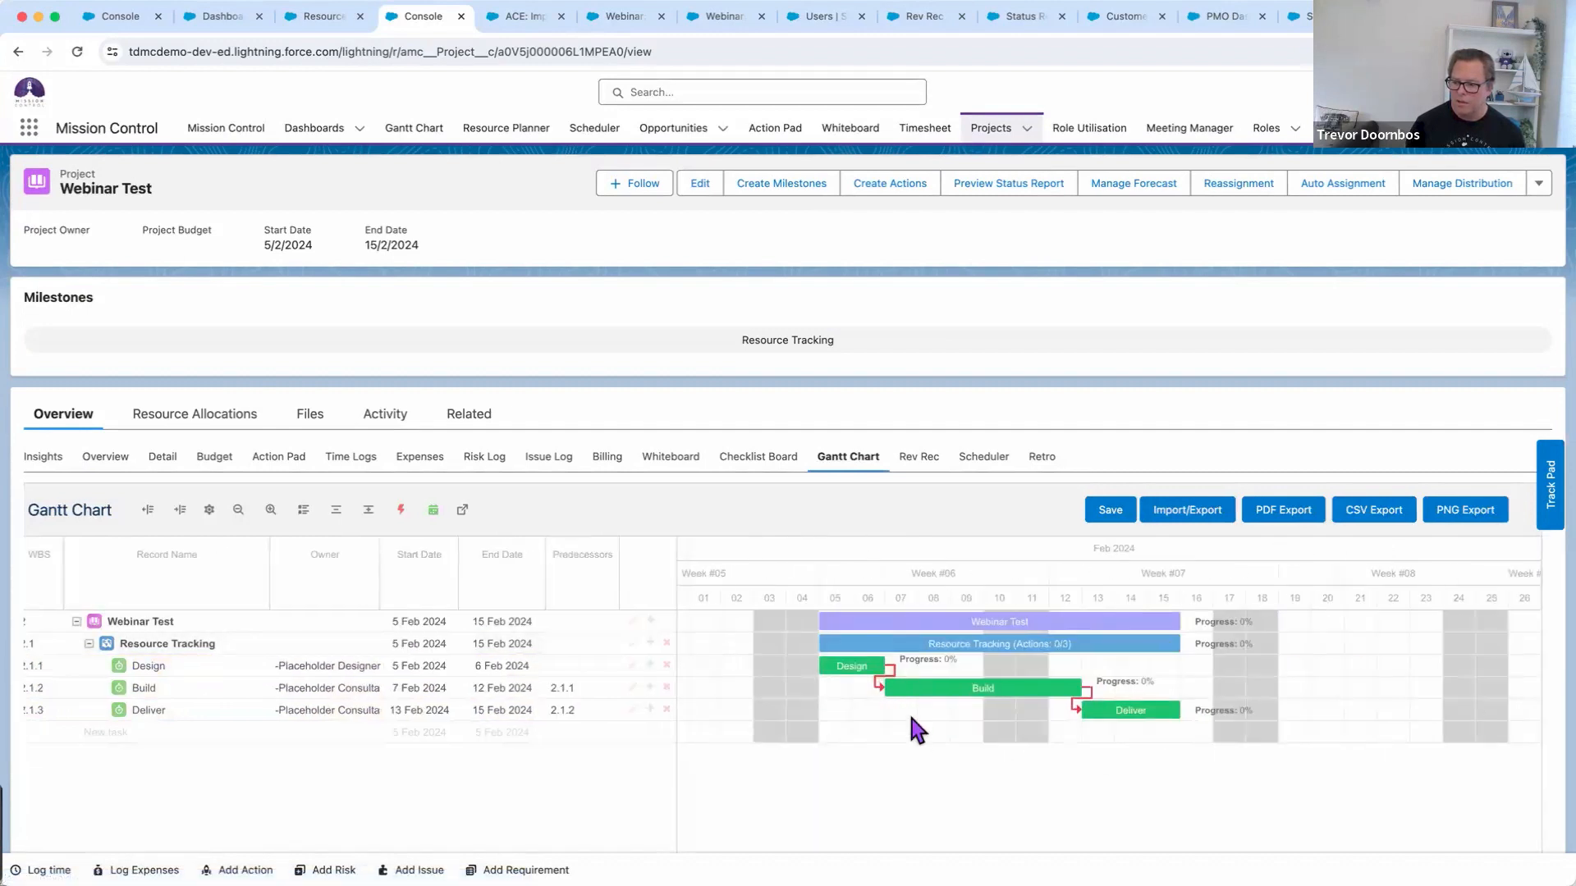
pyautogui.moveTo(1179, 710); pyautogui.dragTo(1336, 709)
pyautogui.moveTo(972, 691); pyautogui.dragTo(1035, 683)
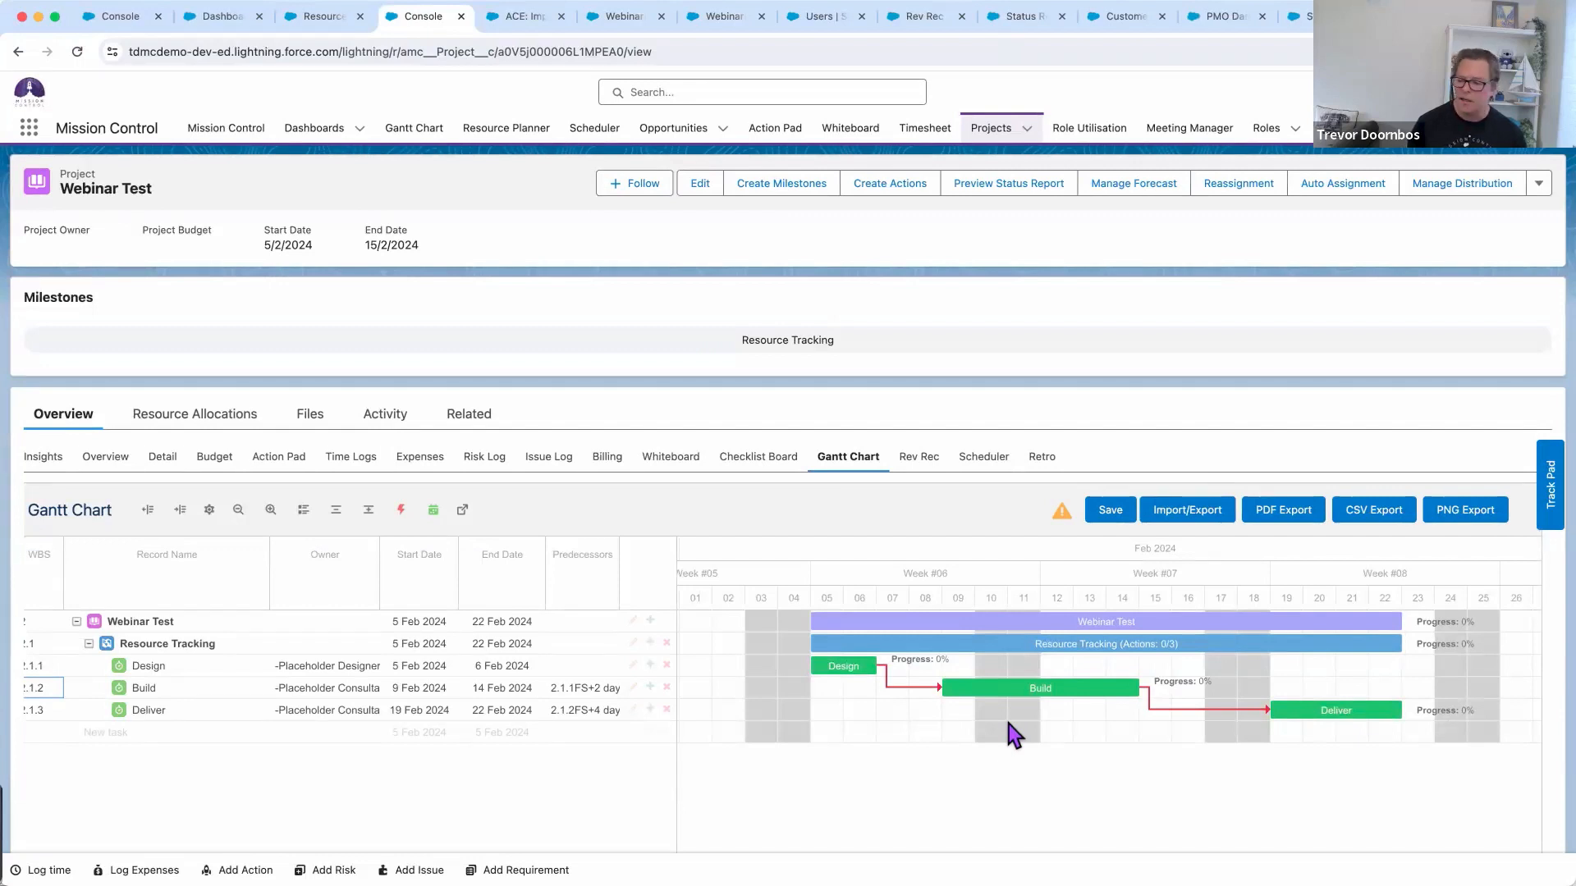
pyautogui.hscroll(3, 1012, 718)
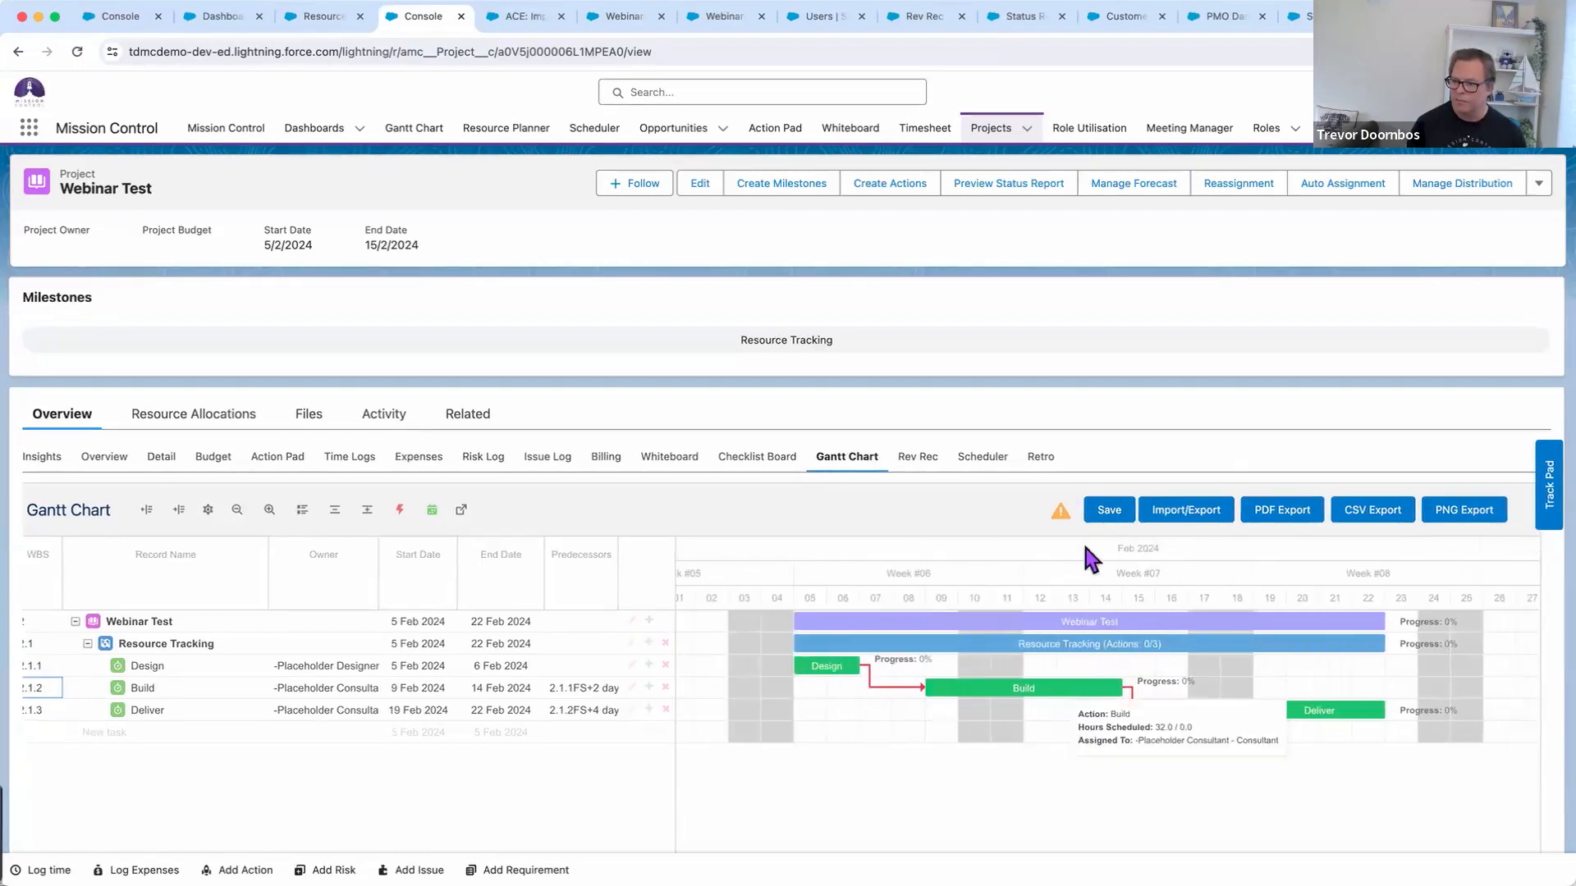
pyautogui.click(1108, 510)
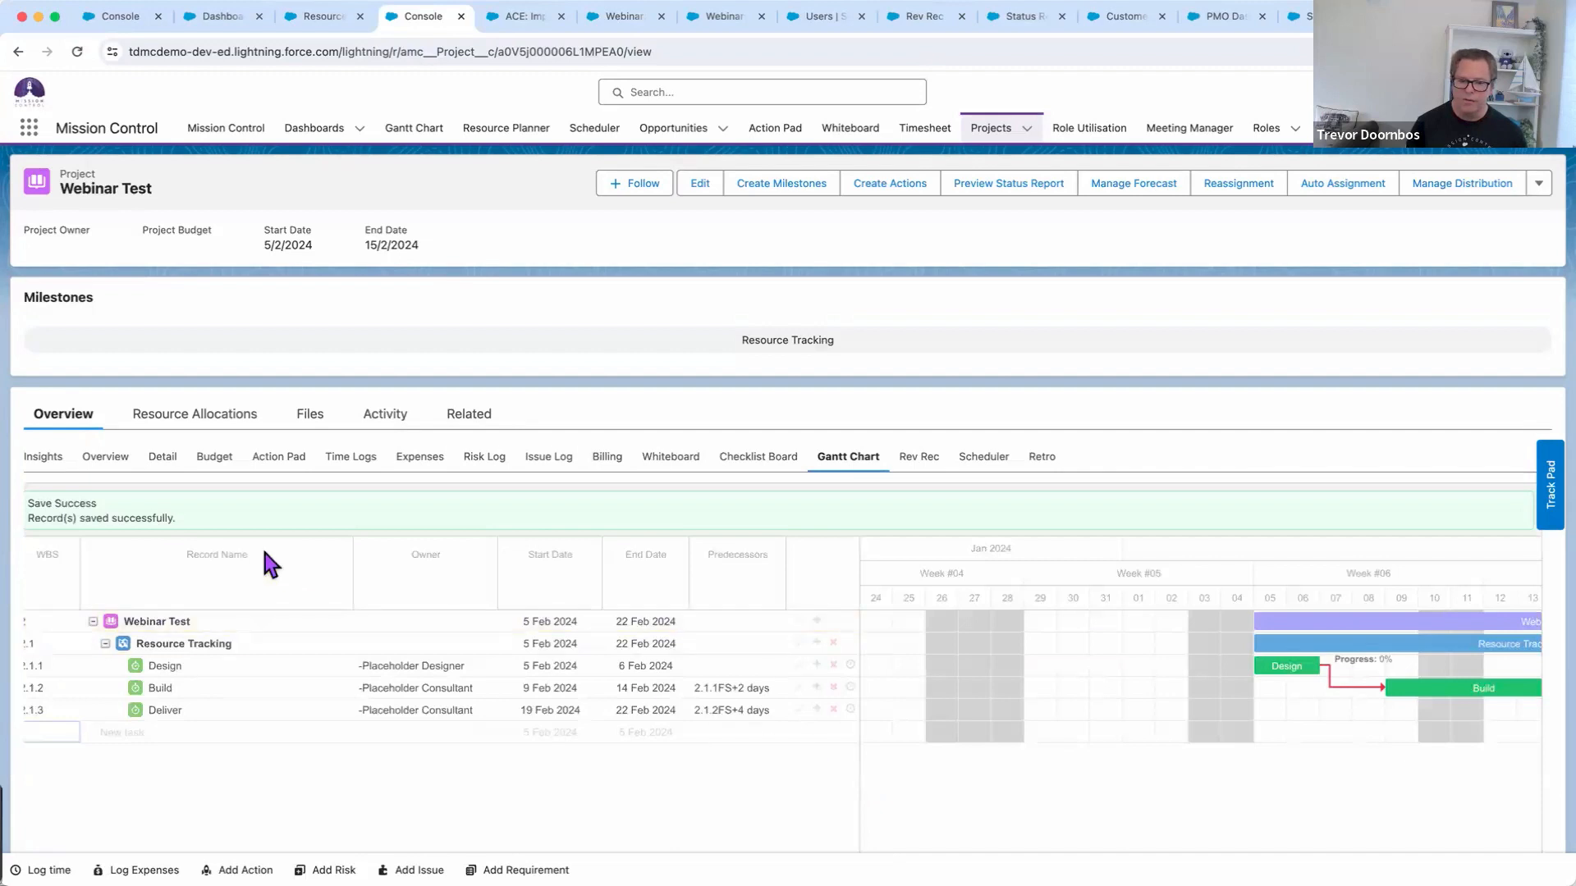
# Switch to the Overview sub-tab to show the Work Breakdown Structure table
pyautogui.click(107, 465)
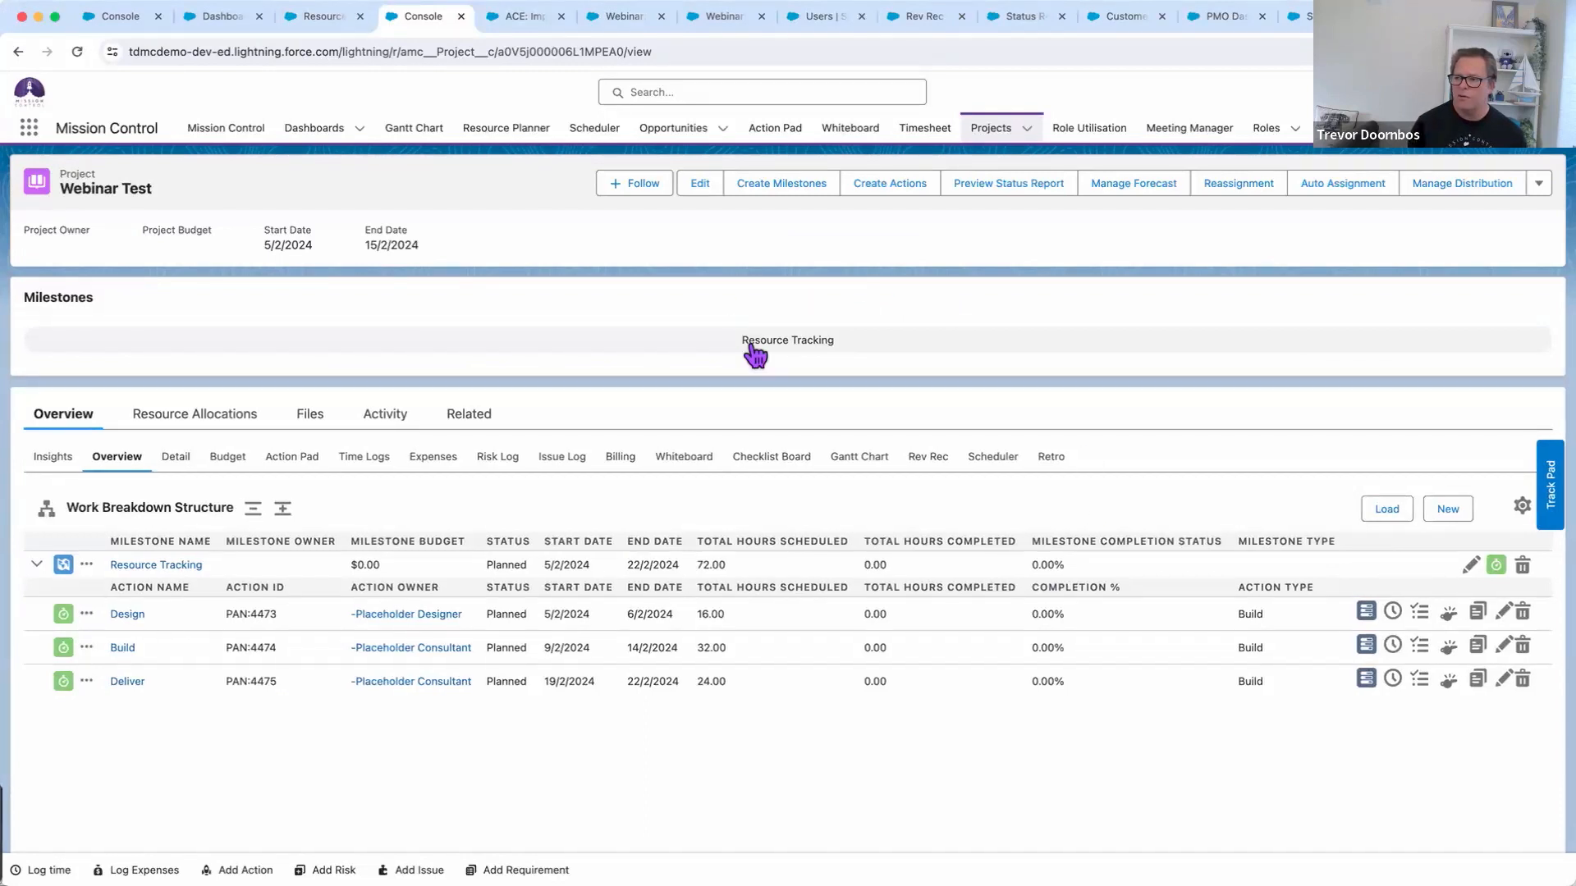
# Clone Webinar Test as 'Webinar Test 2', keeping its milestone and actions
pyautogui.click(1539, 184)
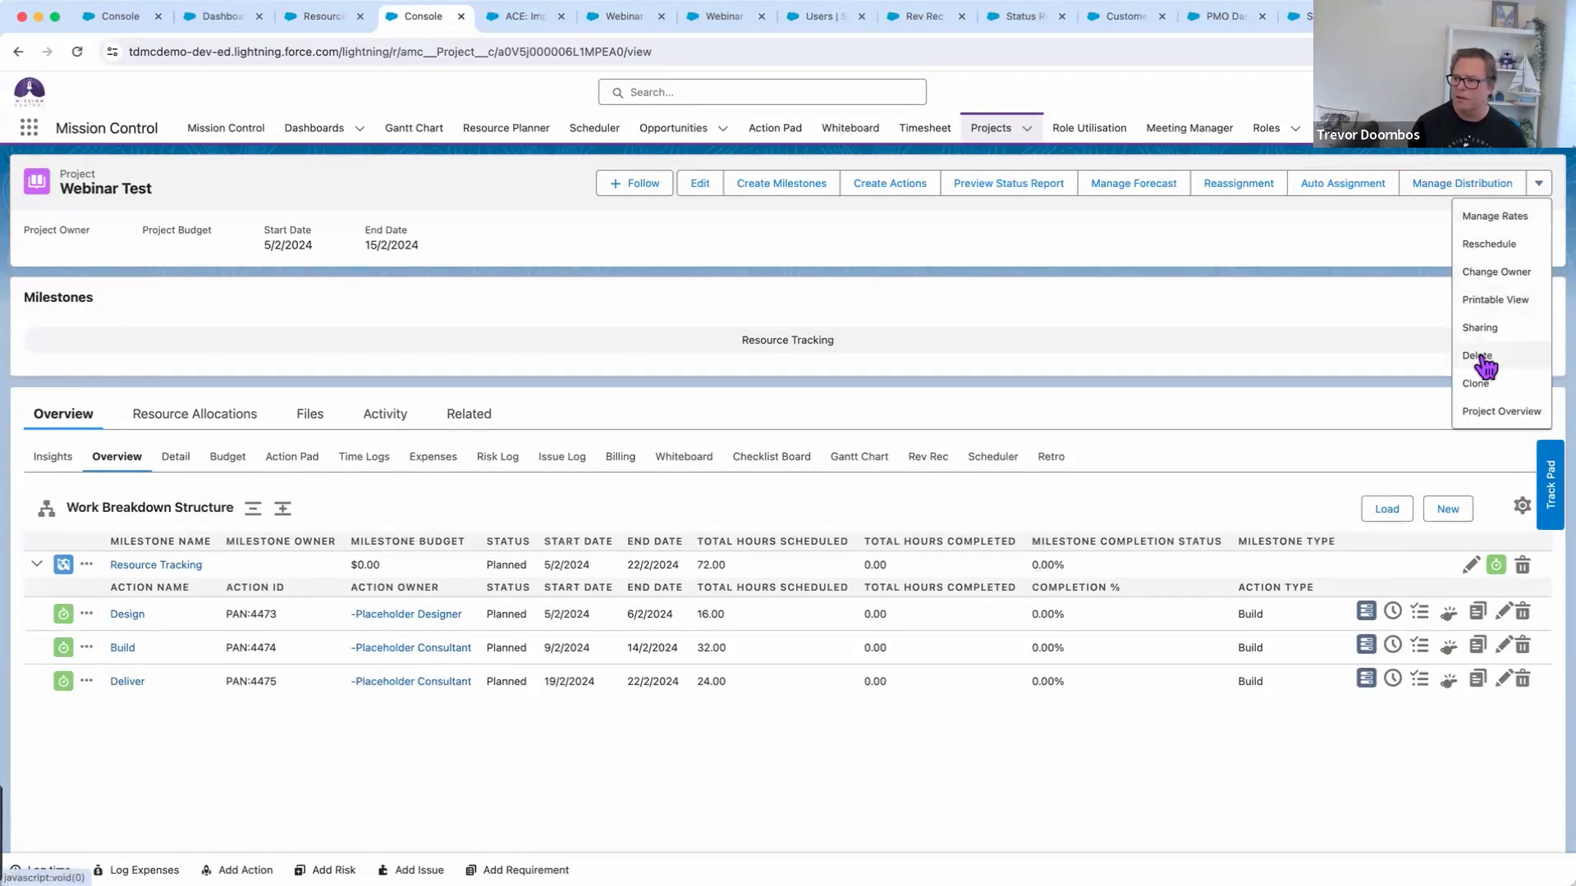
pyautogui.click(1476, 384)
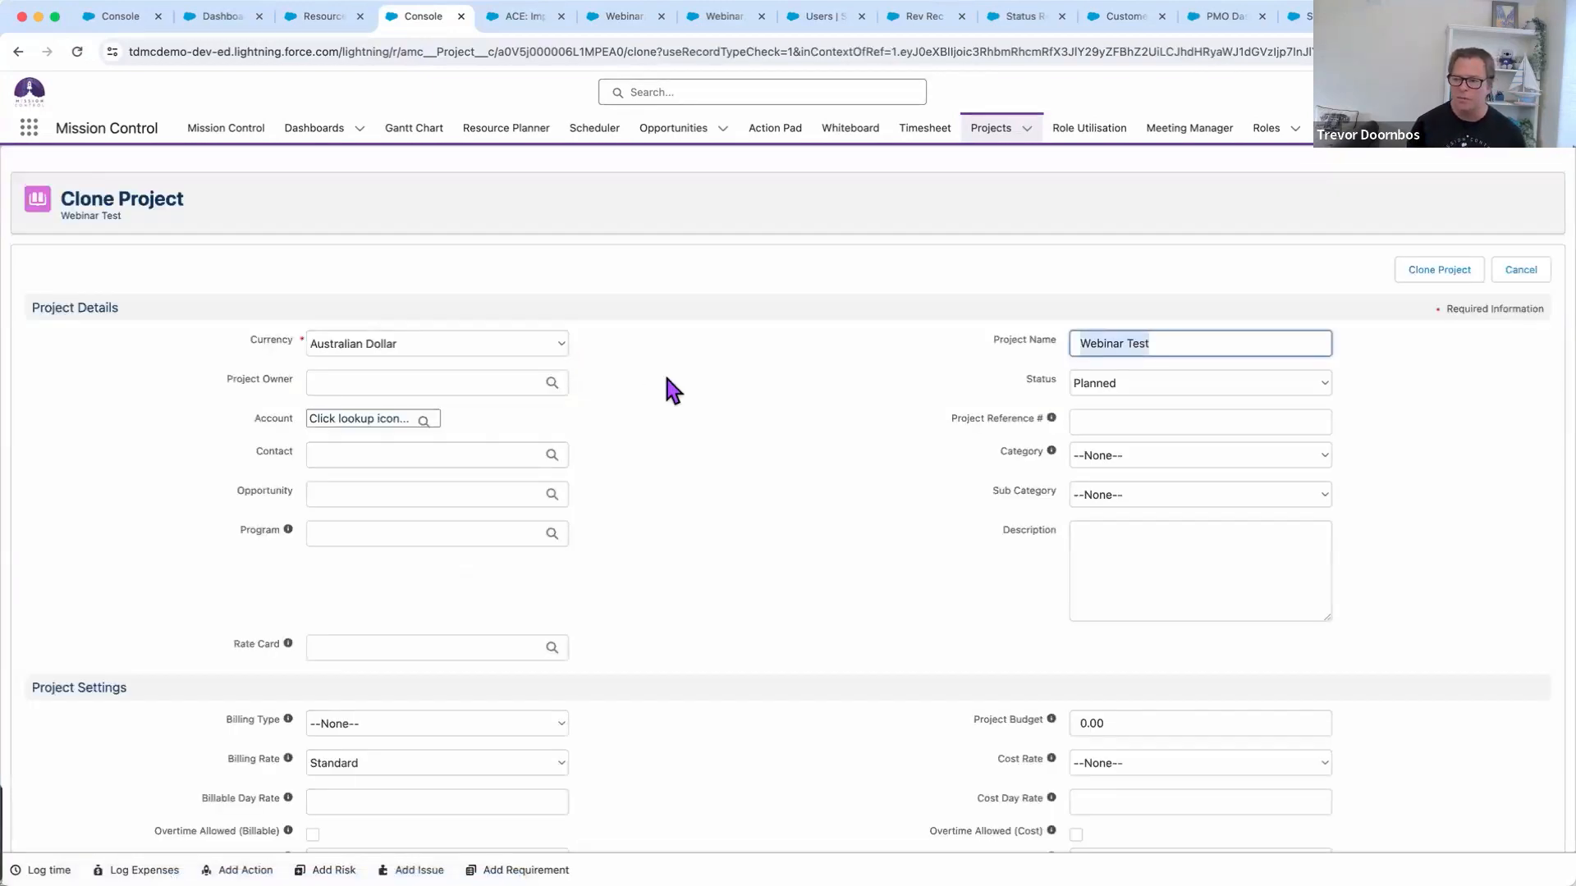
pyautogui.click(1220, 343)
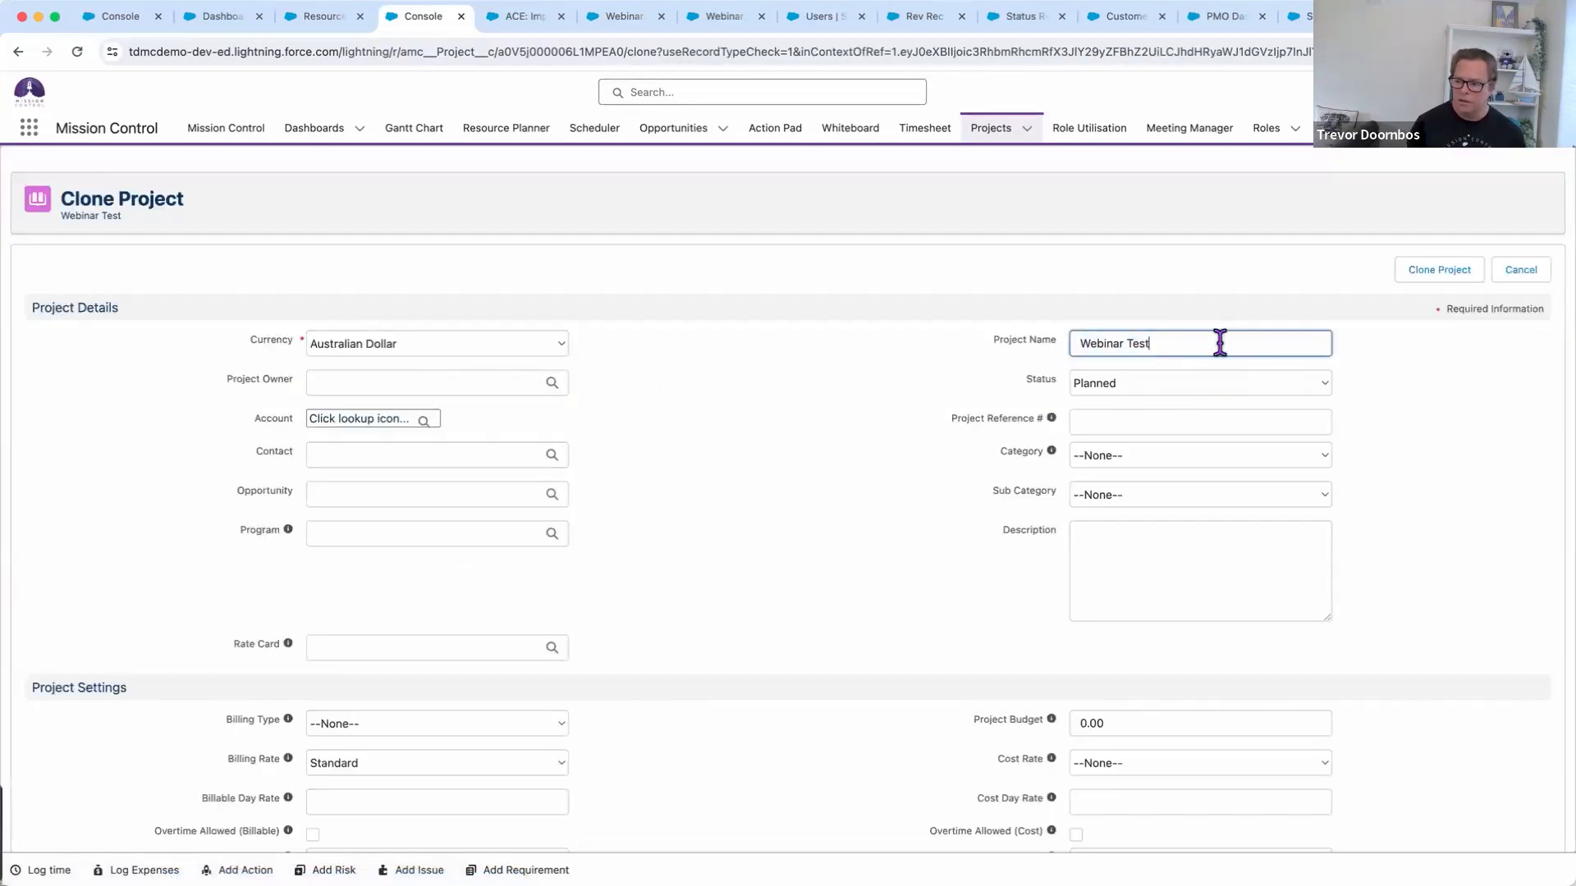
pyautogui.write('2')
pyautogui.scroll(-5, 710, 474)
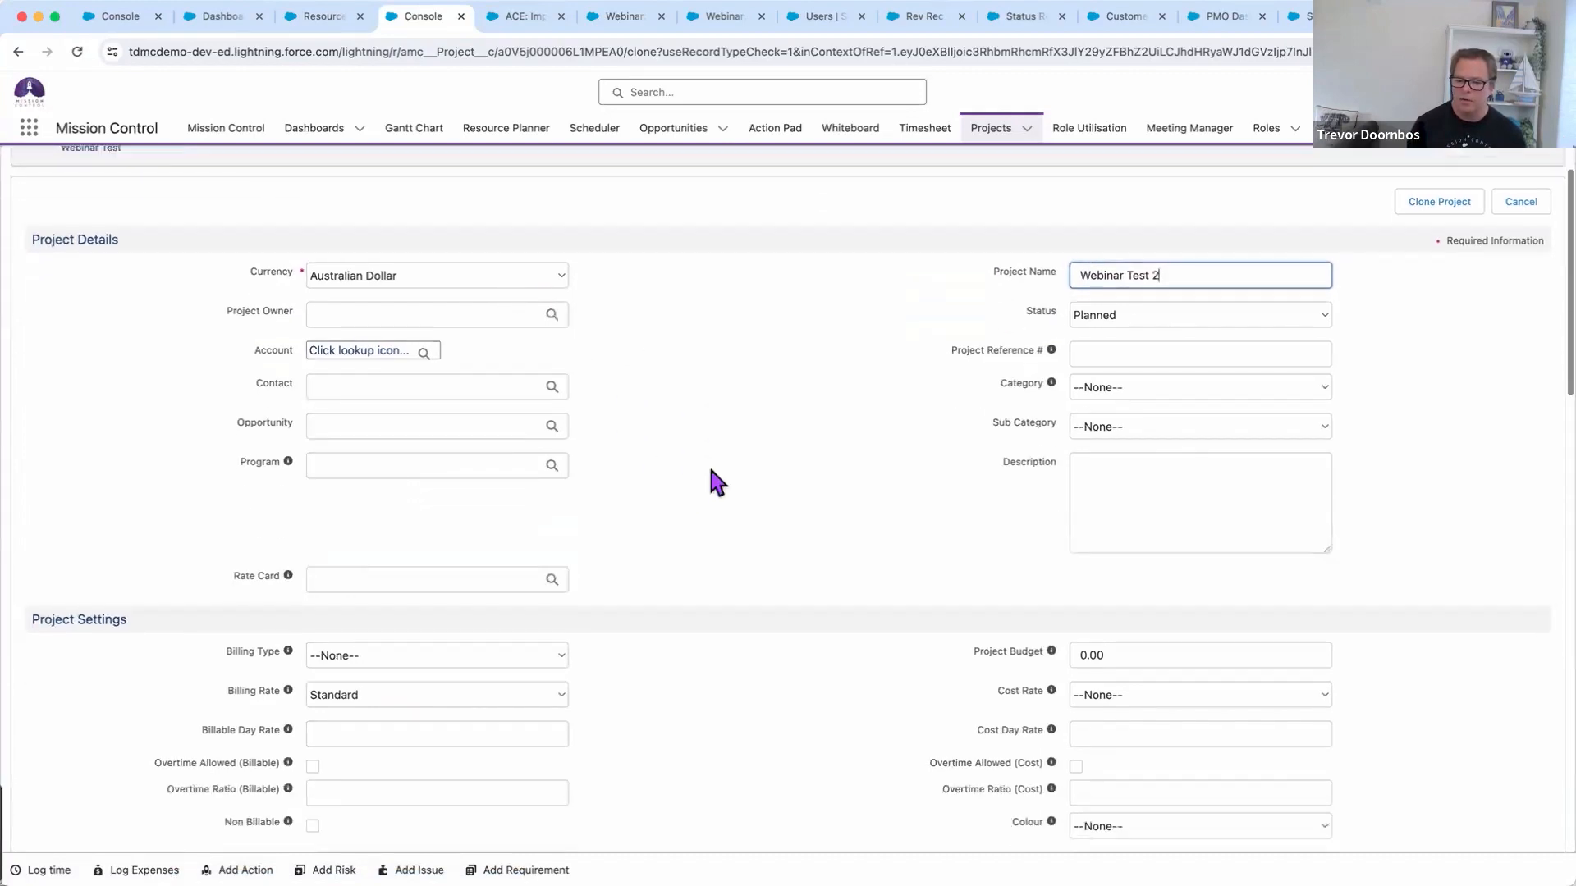
pyautogui.scroll(-1, 736, 481)
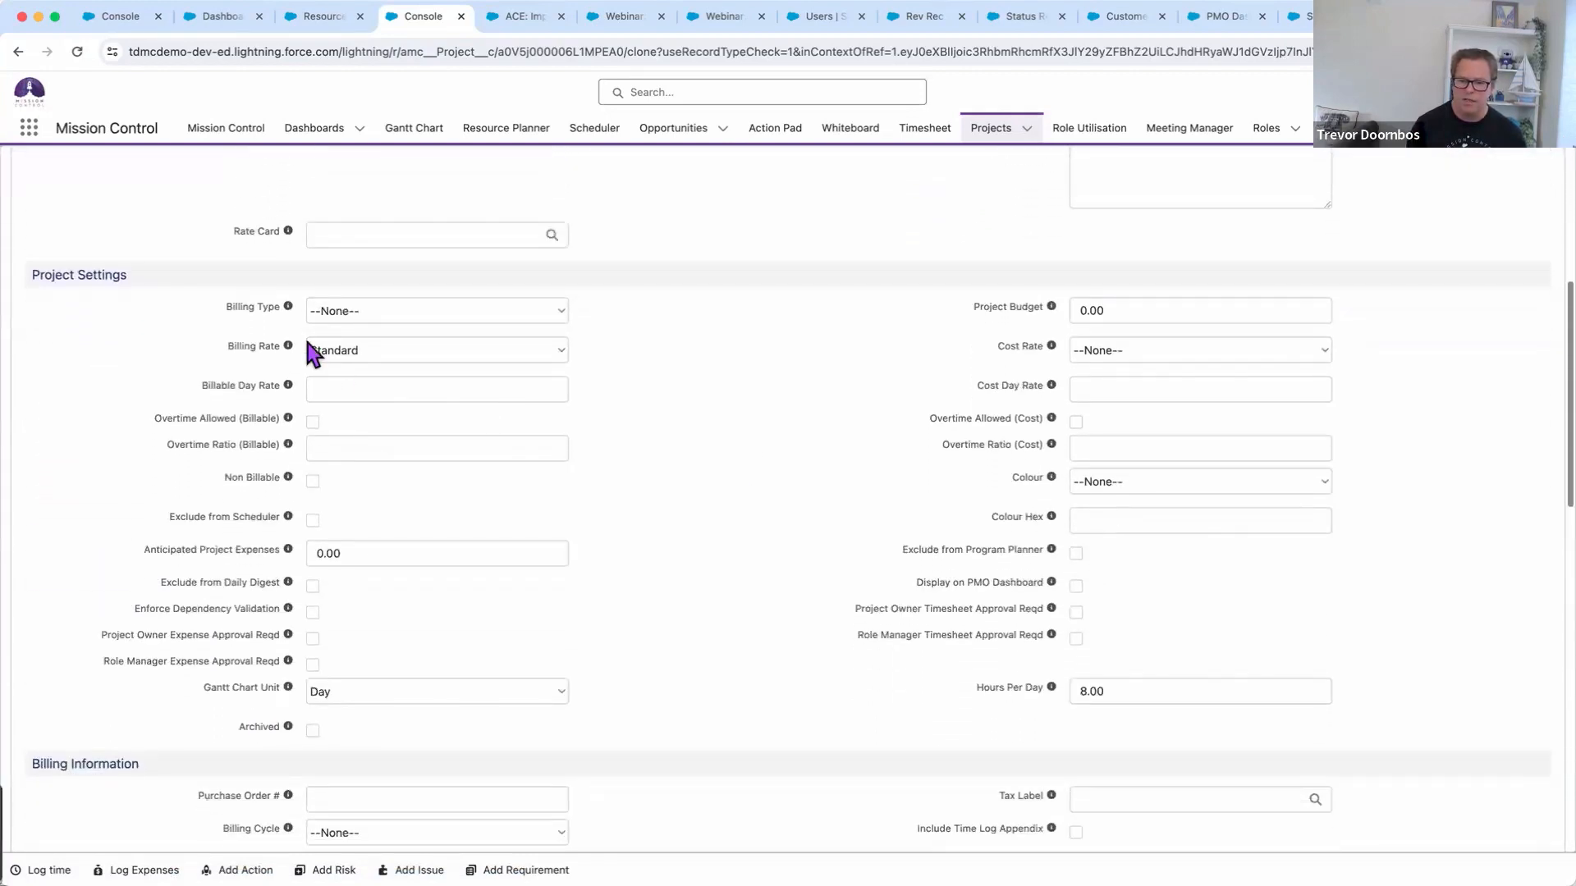
pyautogui.scroll(-10, 793, 545)
pyautogui.scroll(-4, 793, 543)
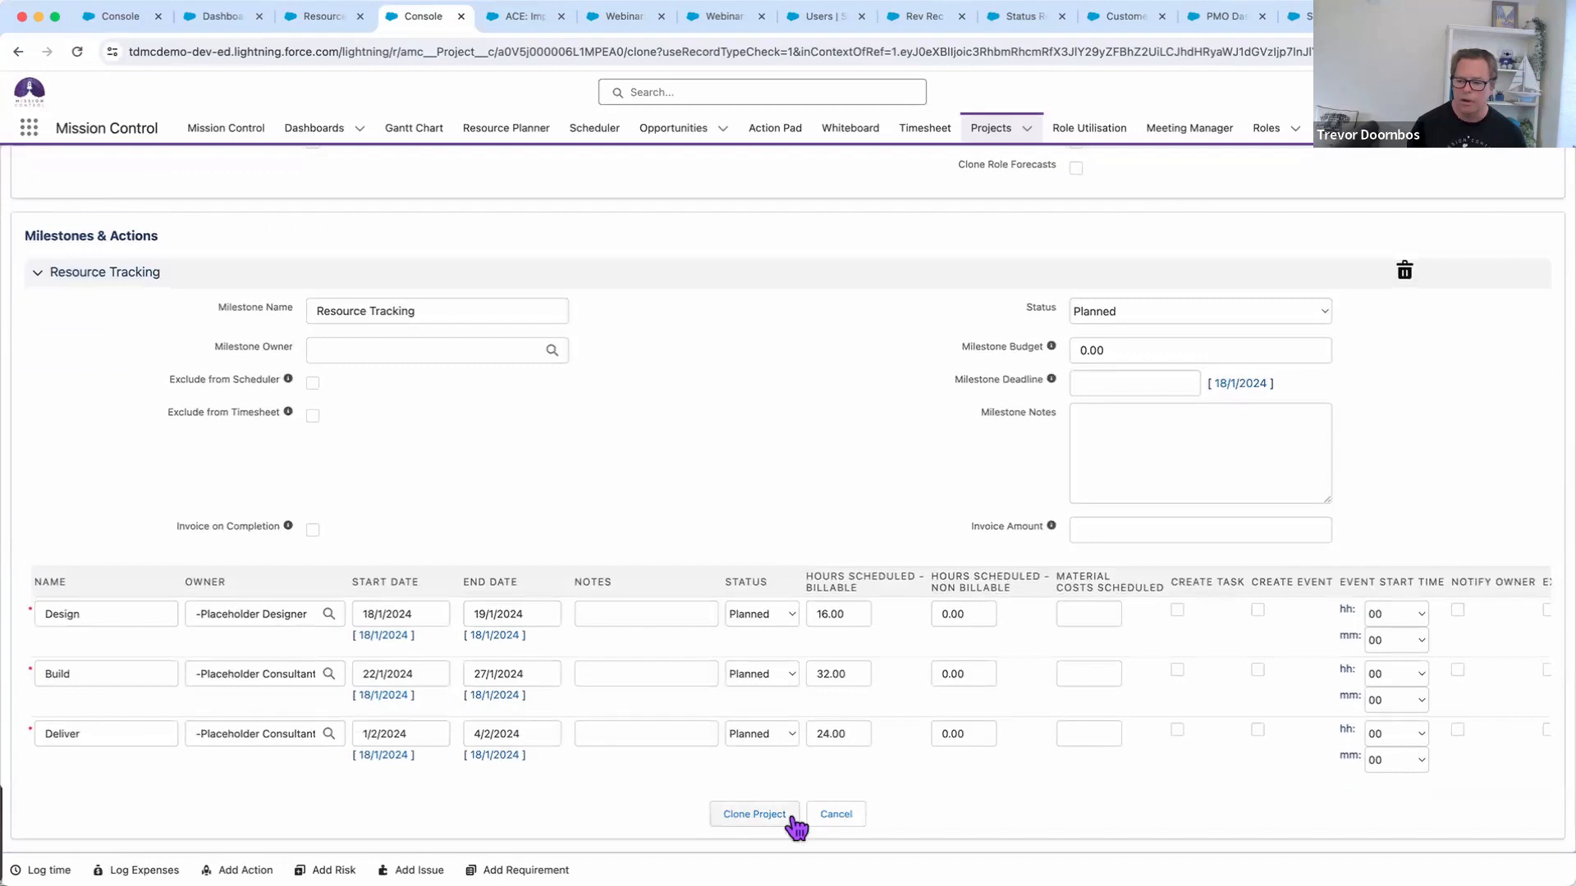
pyautogui.click(755, 814)
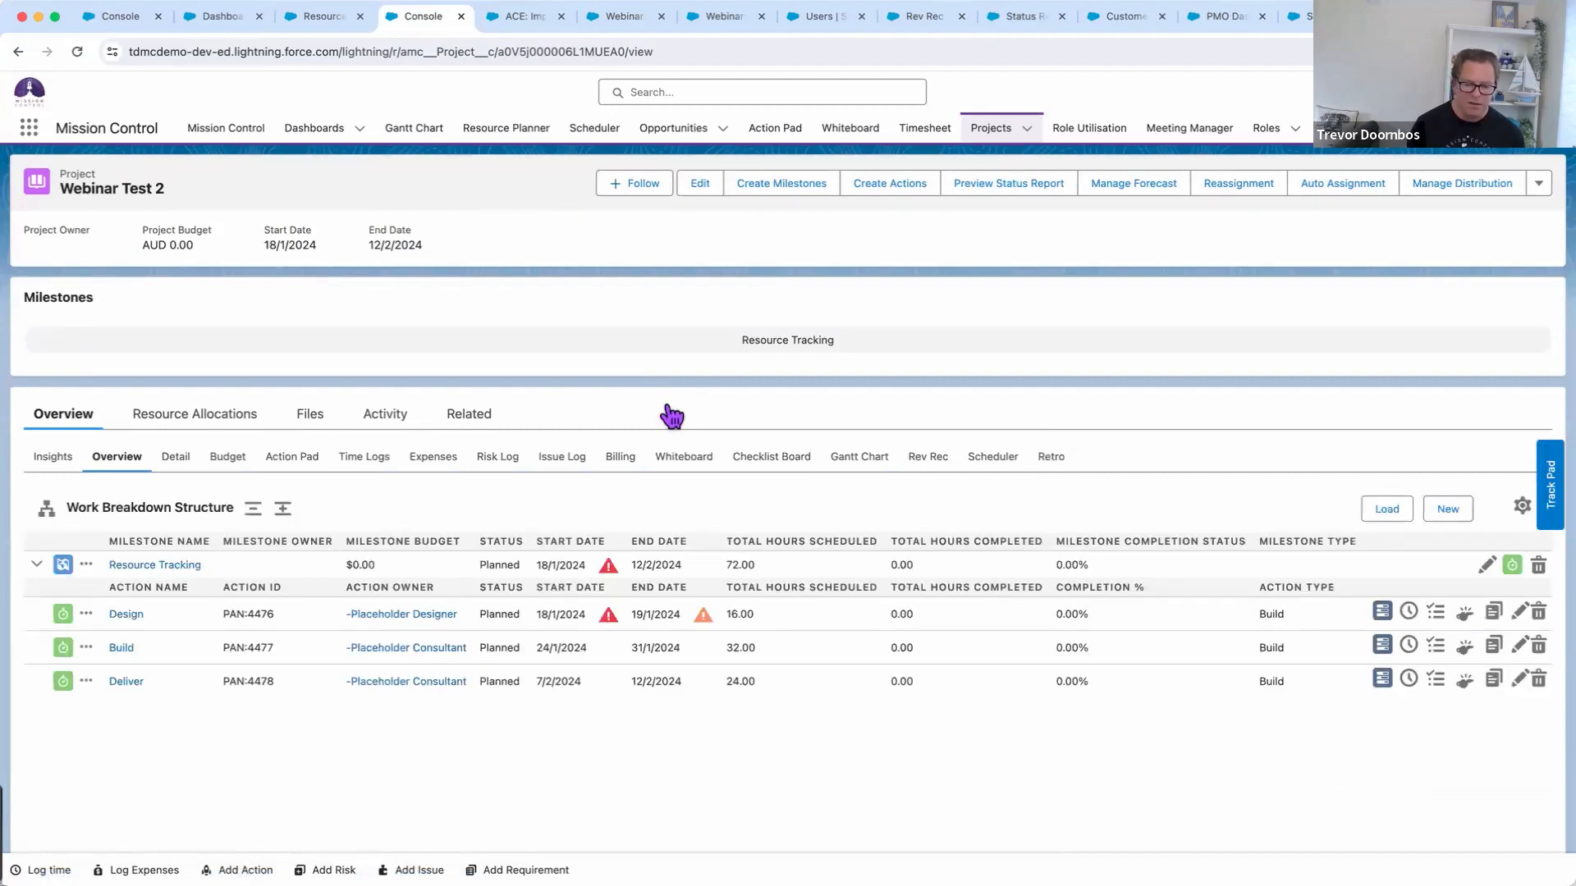
pyautogui.press('super+Tab')
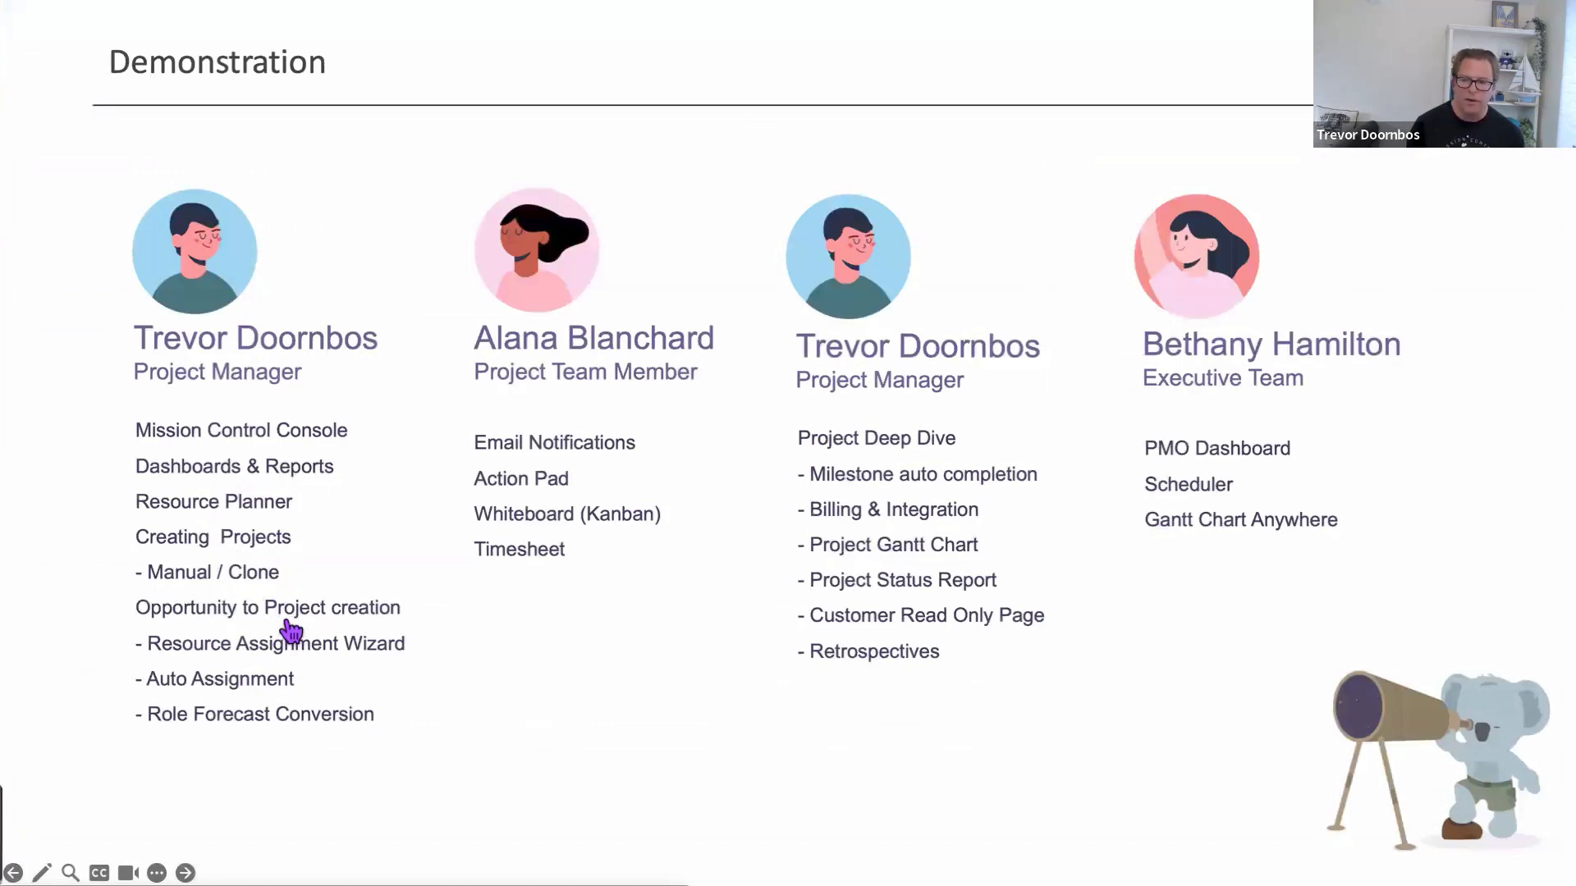
pyautogui.press('super+Tab')
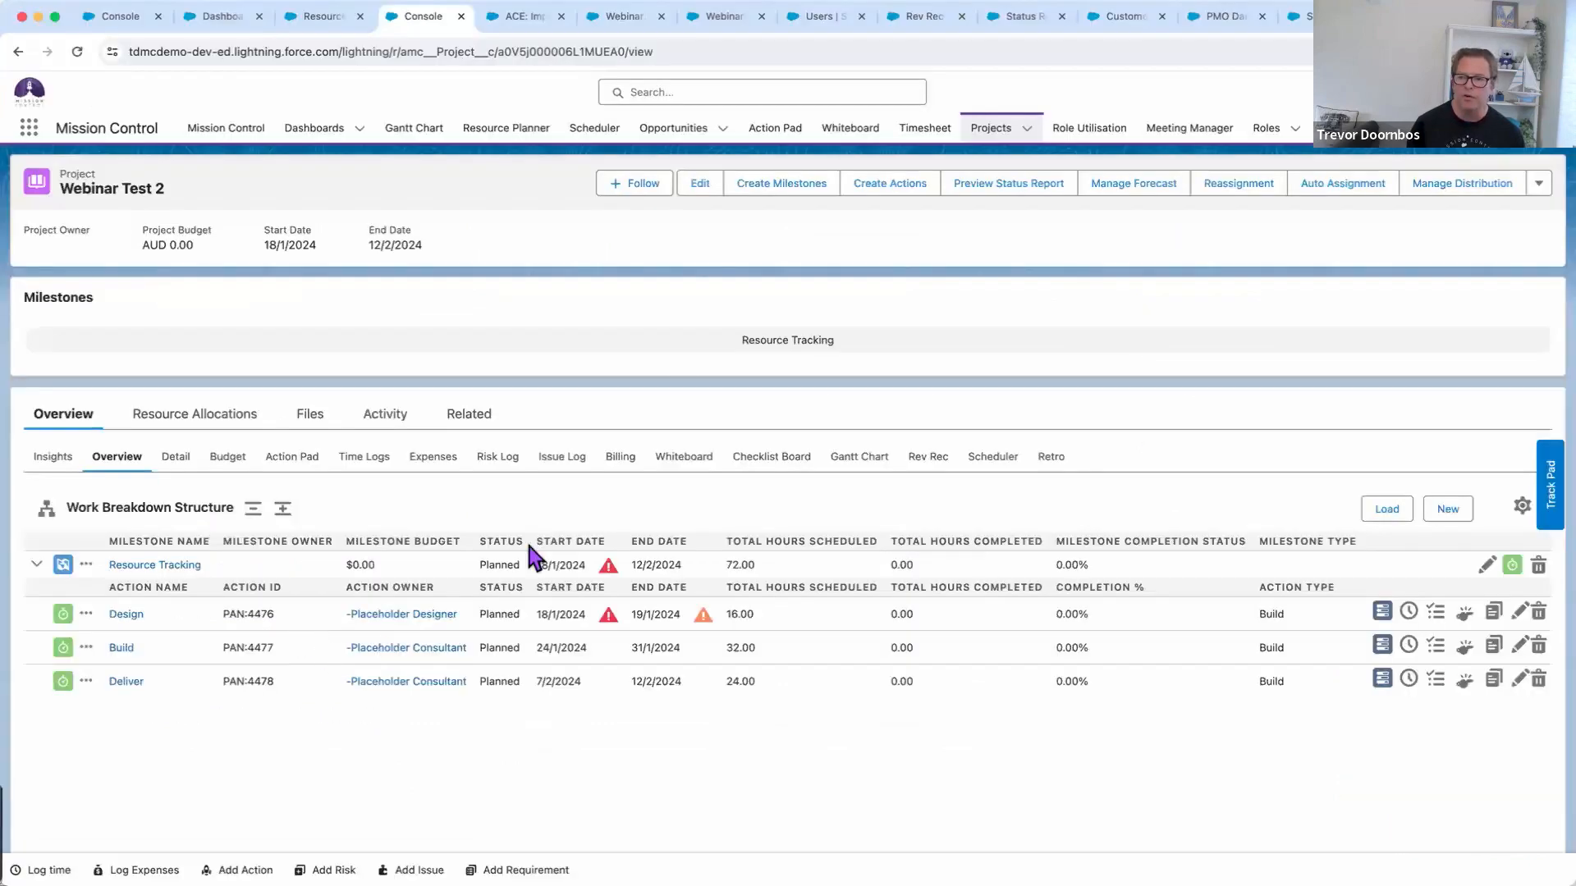
# Set the ACE: Implementation Services opportunity to Closed Won, save, and refresh the page
pyautogui.click(527, 20)
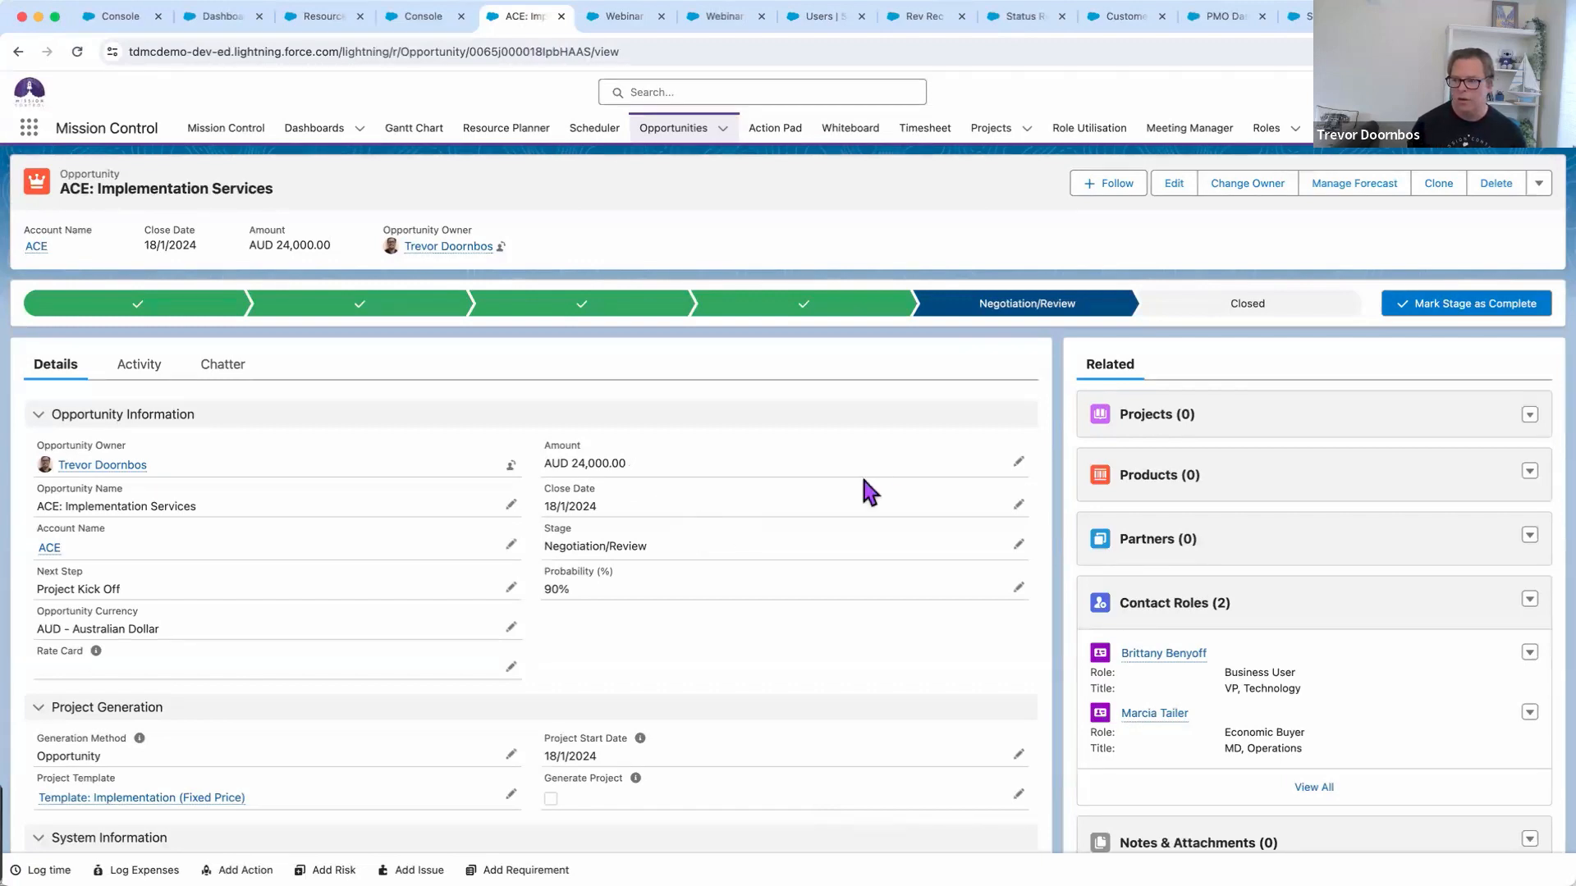
pyautogui.click(1229, 305)
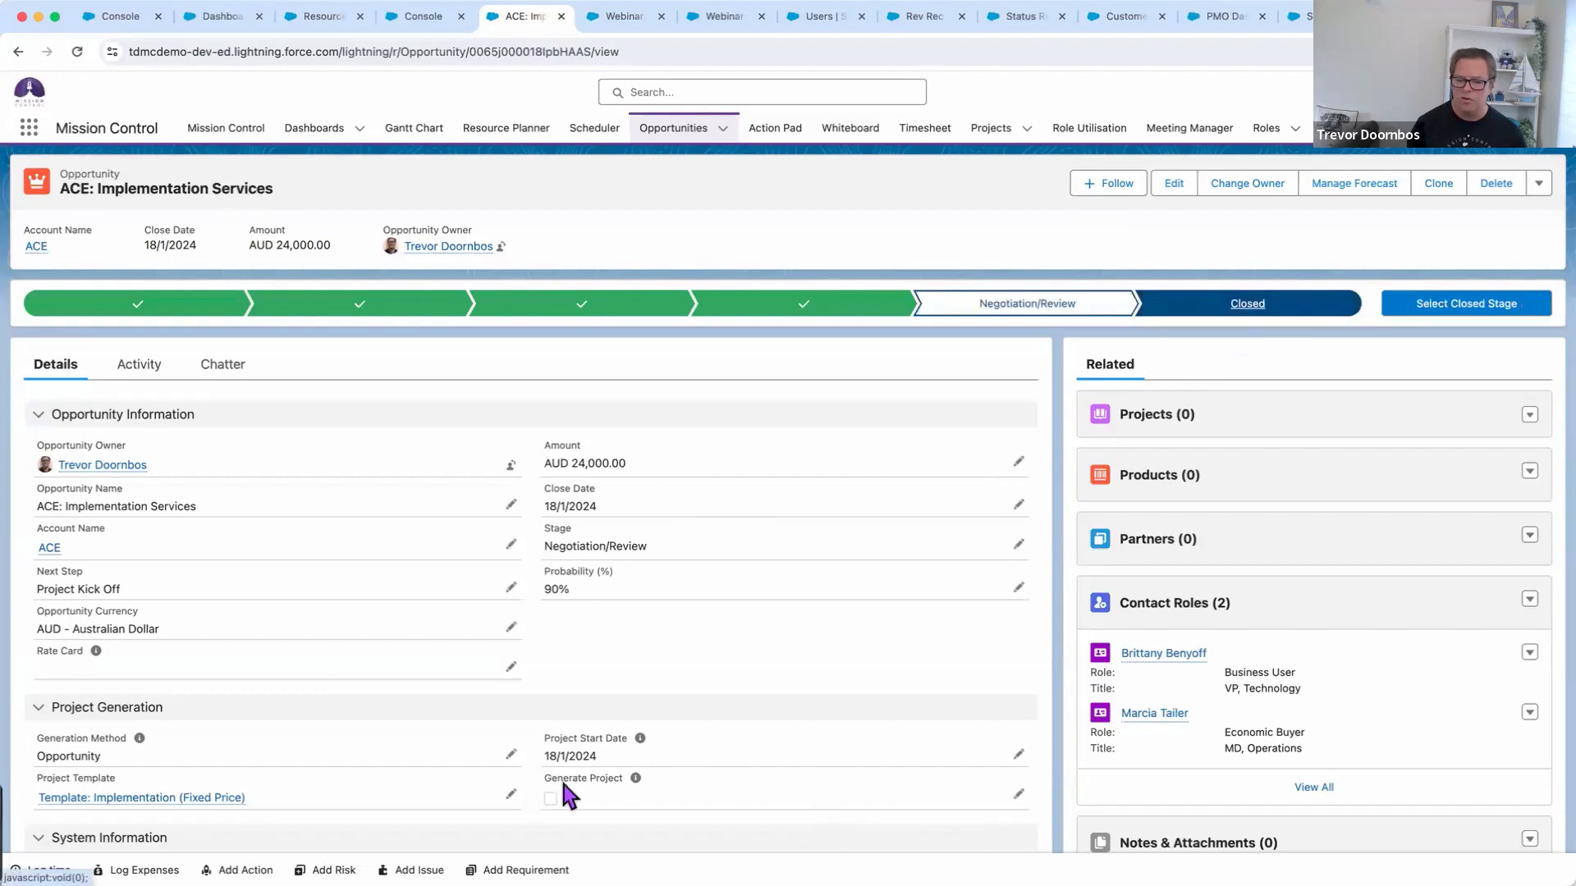
pyautogui.click(1432, 308)
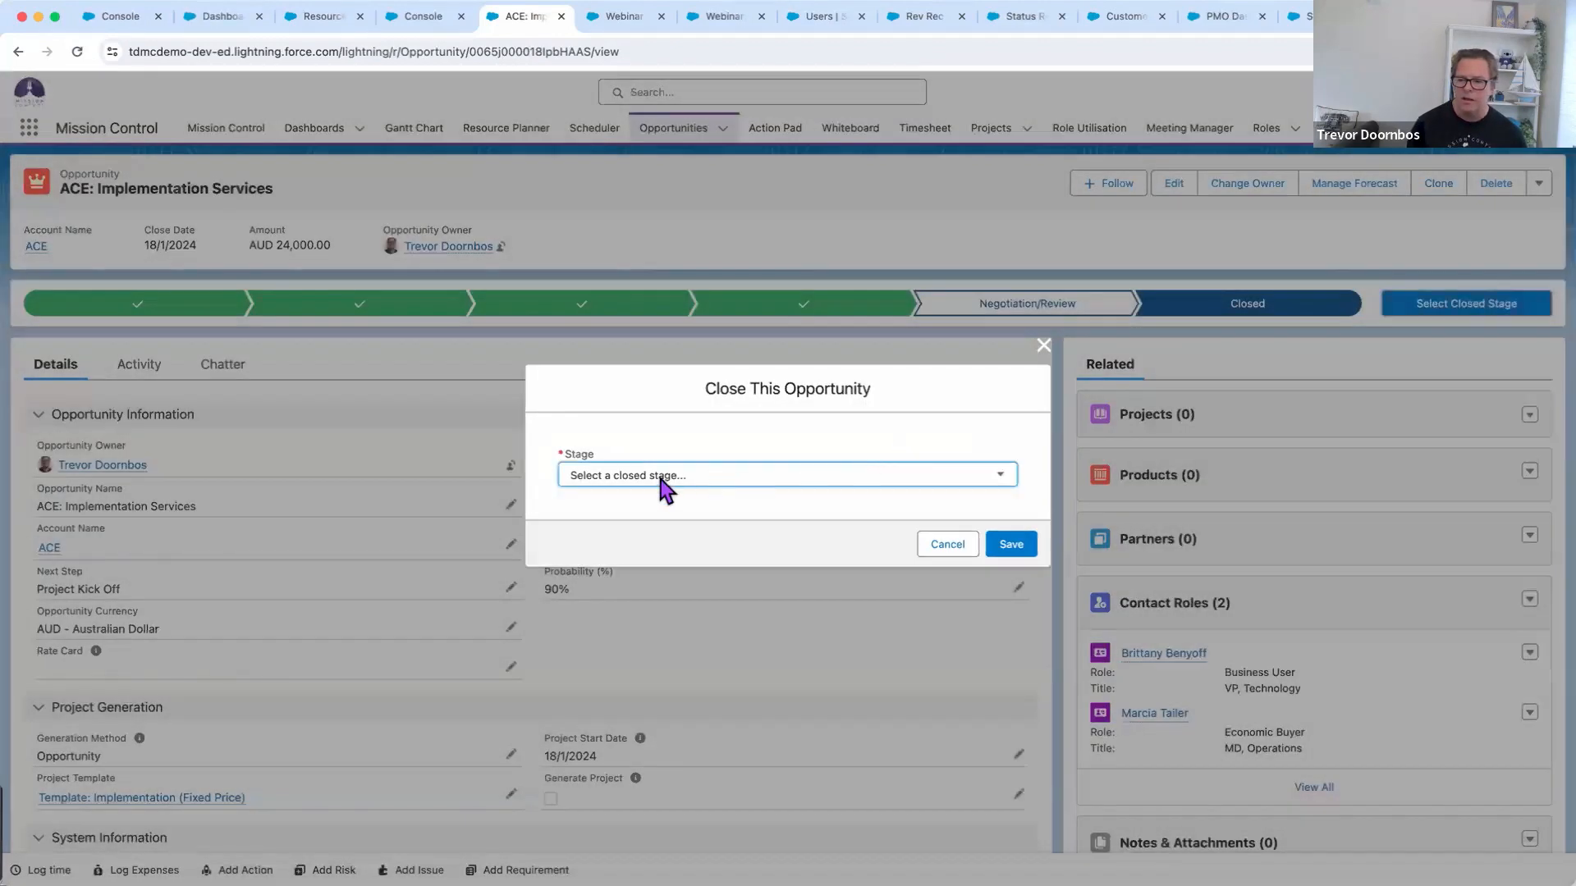
pyautogui.click(657, 476)
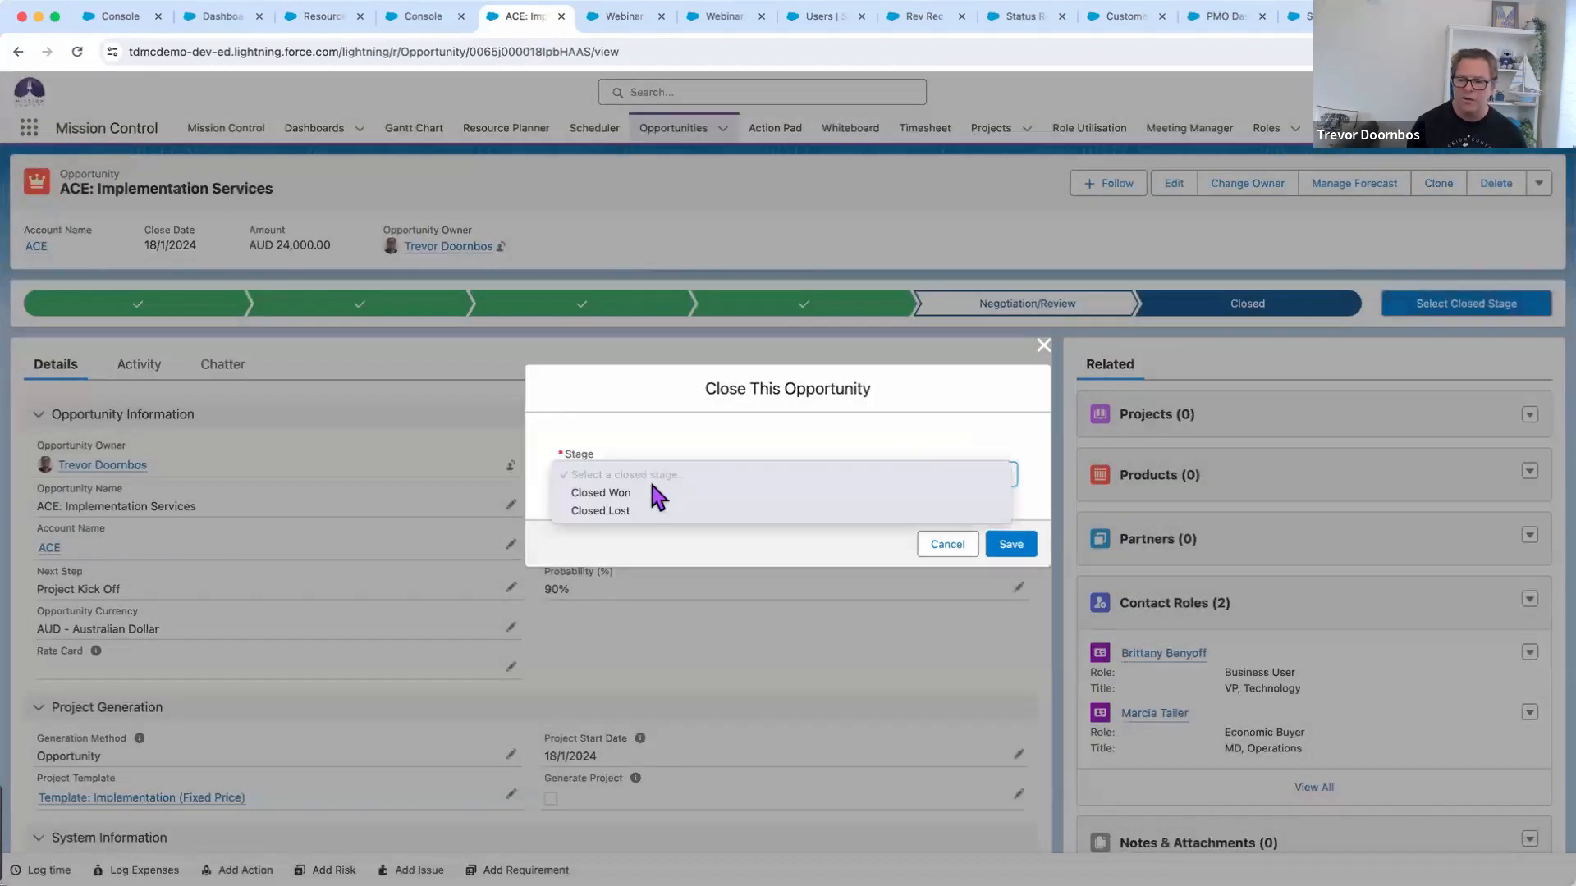
pyautogui.click(650, 491)
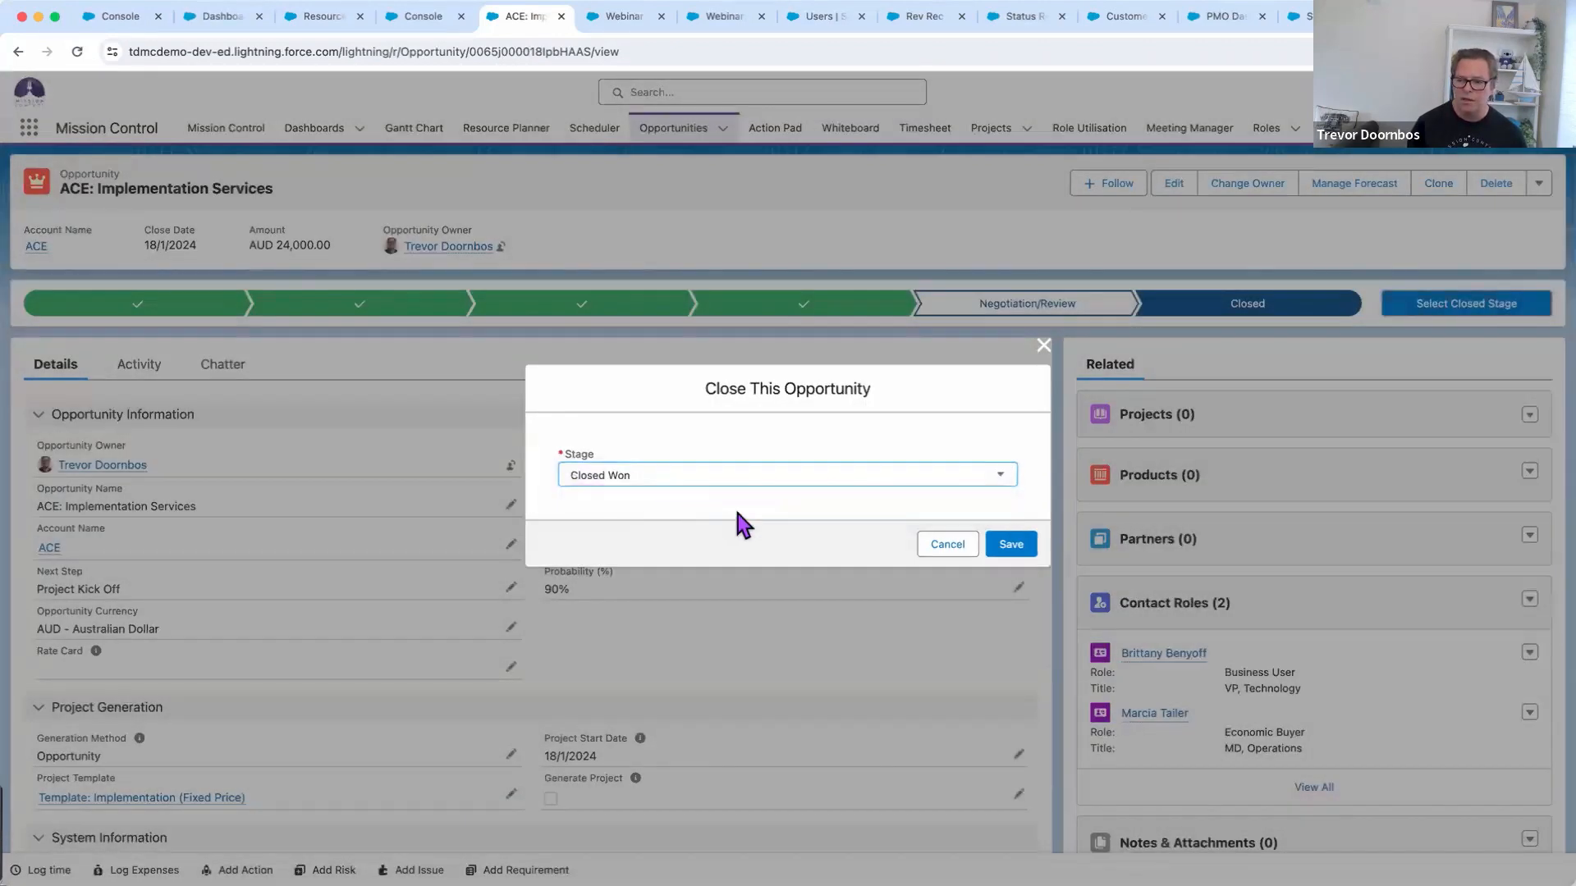
pyautogui.click(1005, 548)
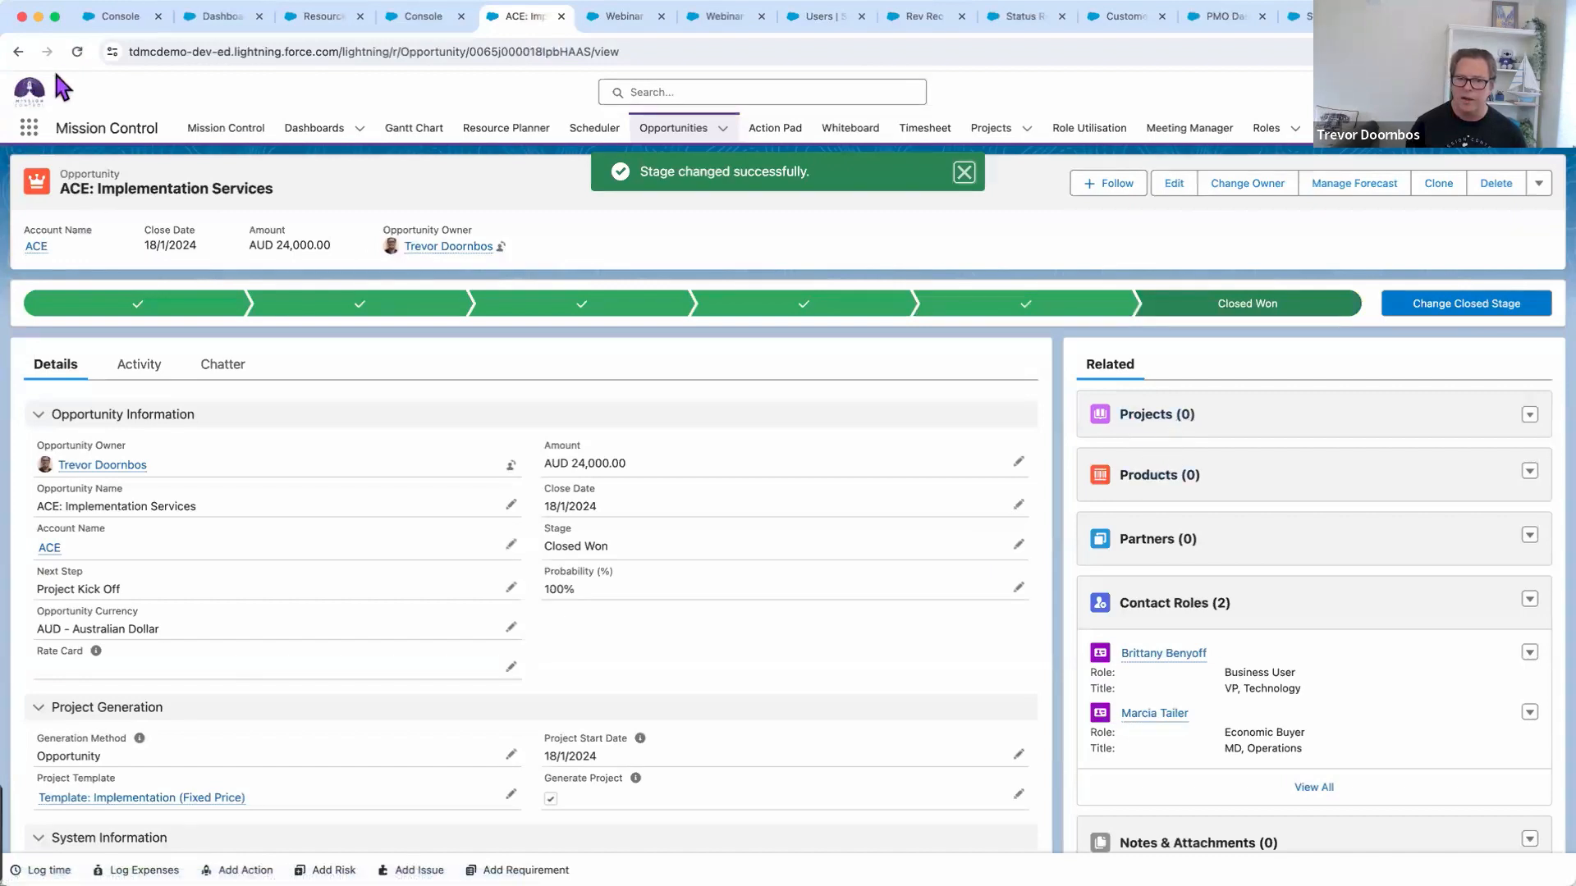
pyautogui.click(75, 51)
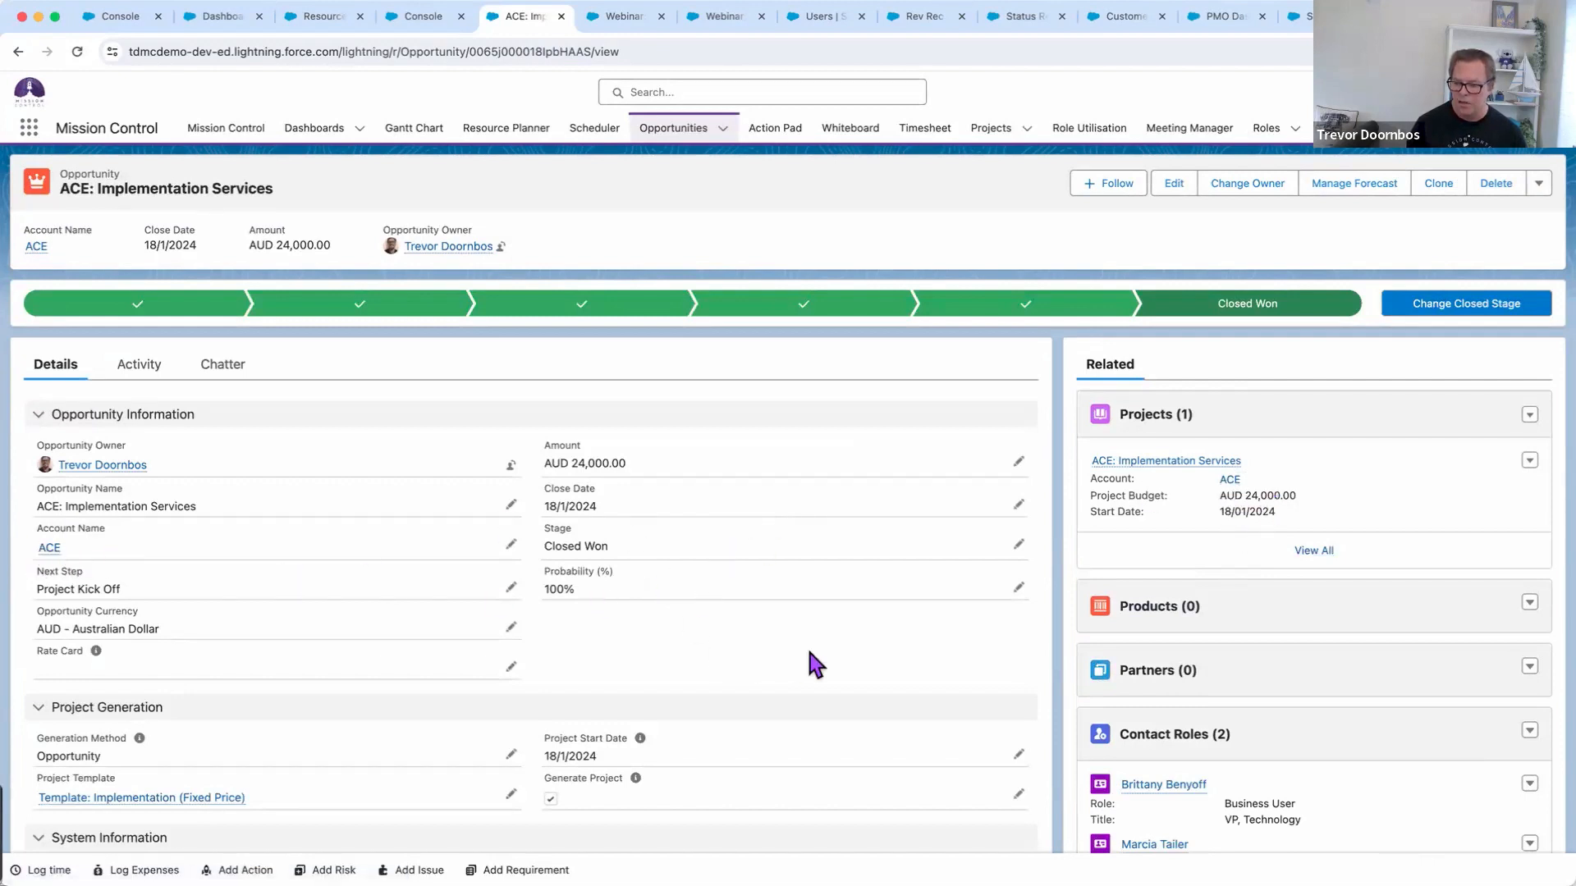
# In the generated ACE project, expand every milestone's actions and toggle Requirements Meeting's checklist
pyautogui.click(1172, 462)
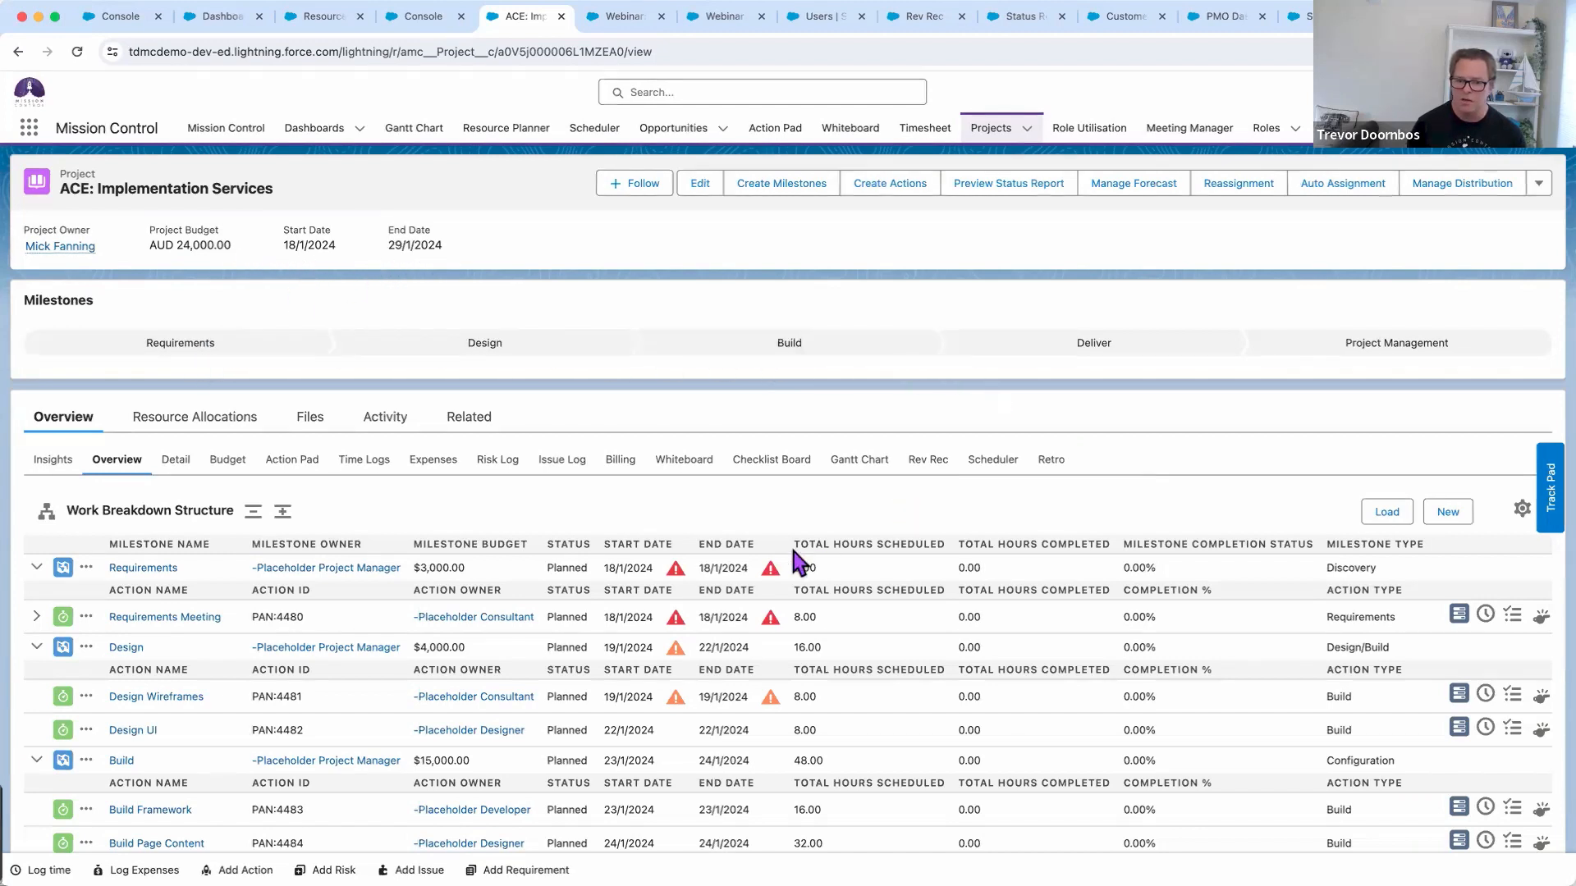
pyautogui.click(253, 512)
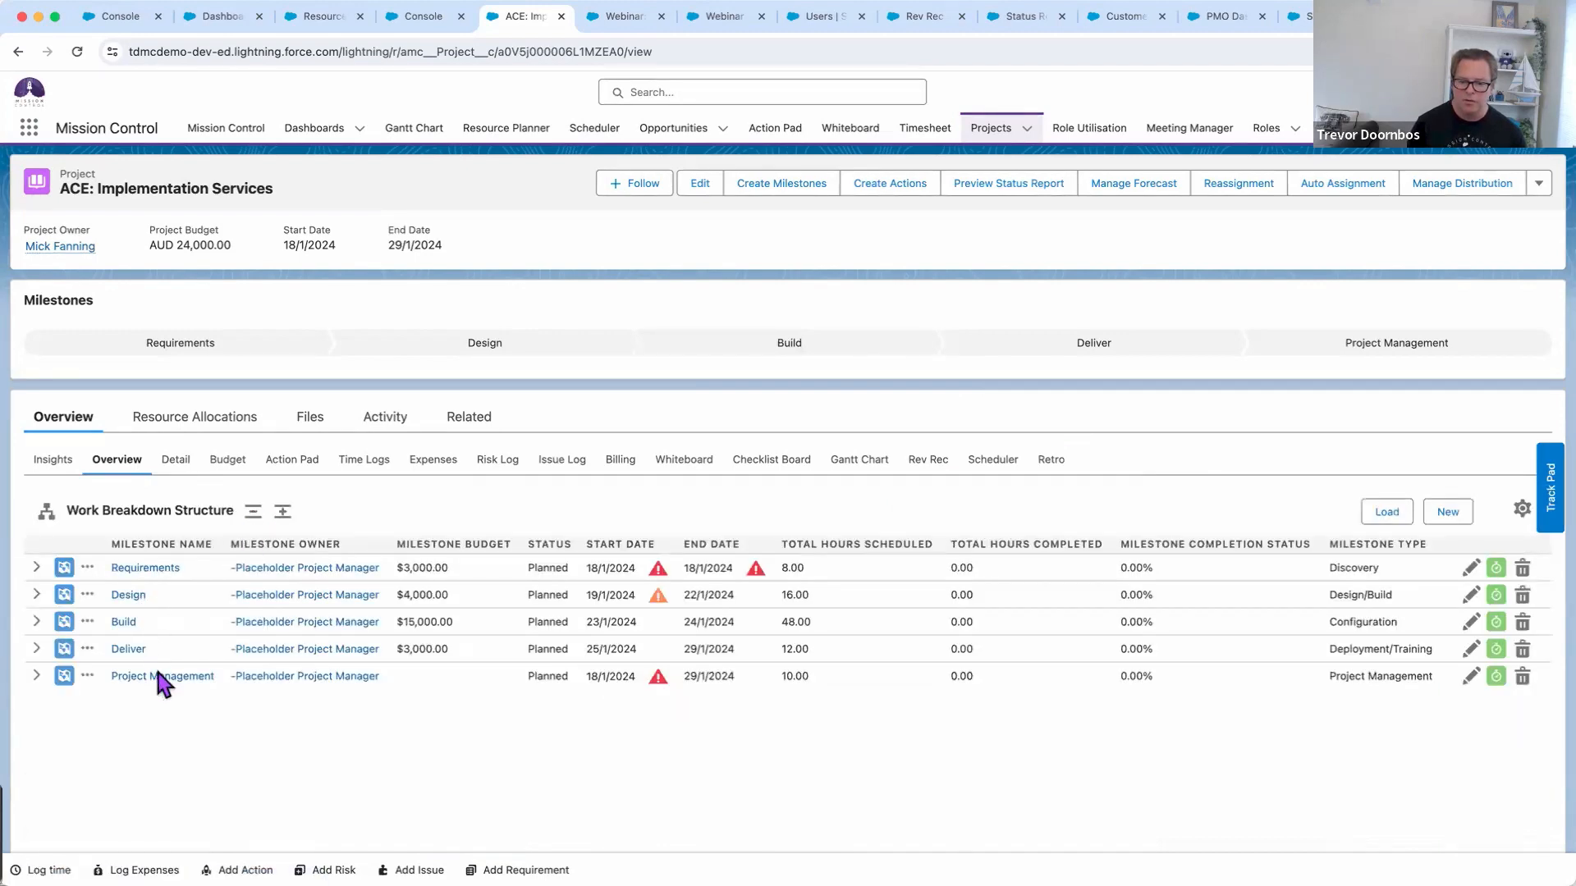
pyautogui.click(283, 513)
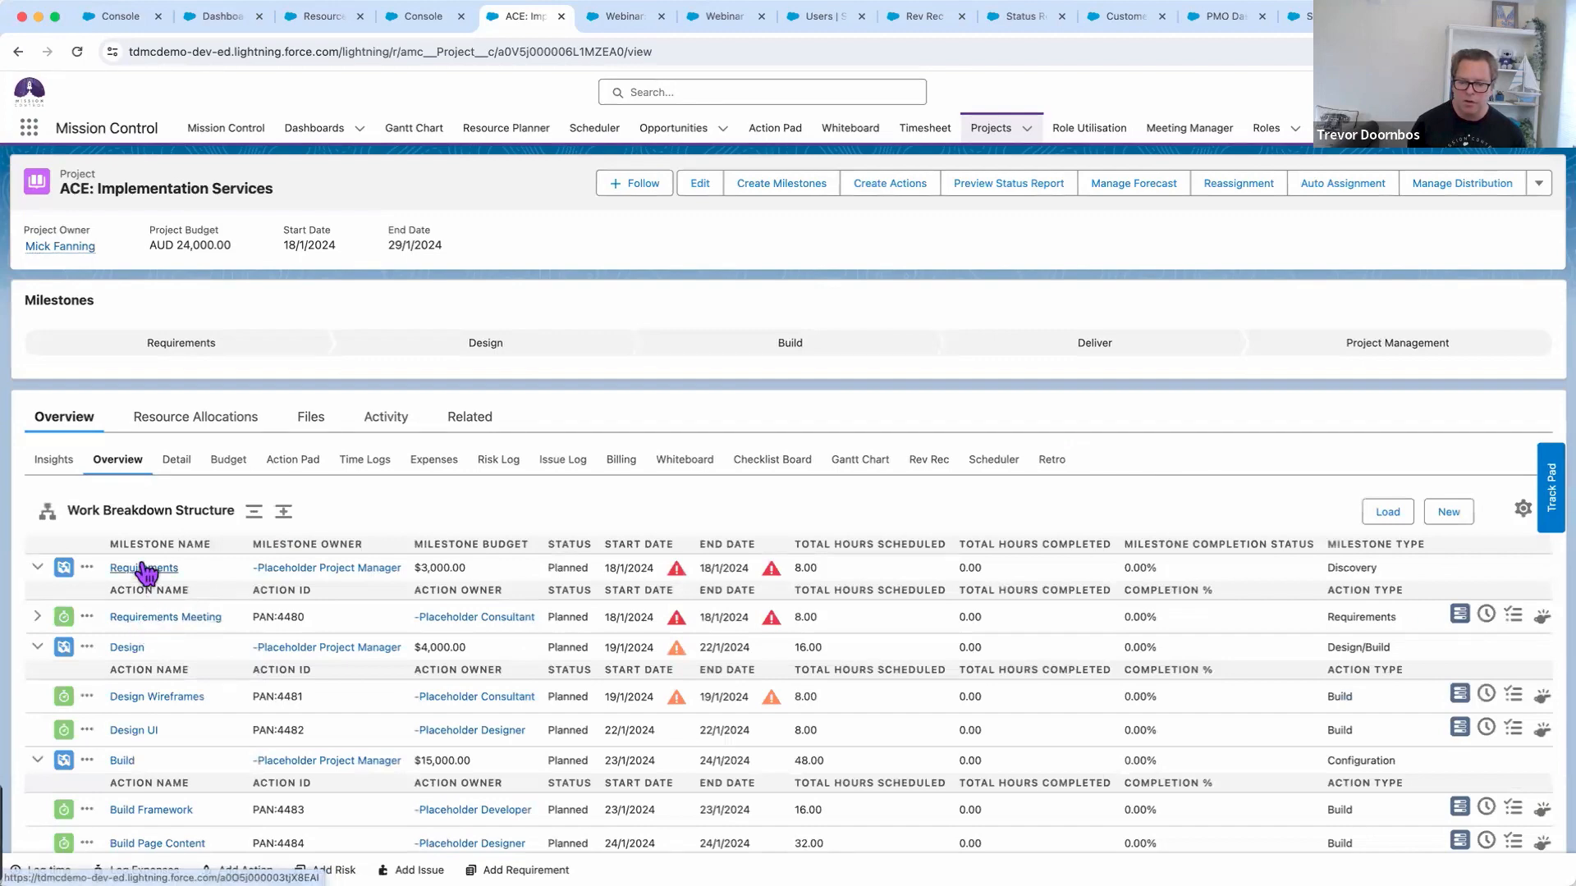
pyautogui.click(38, 618)
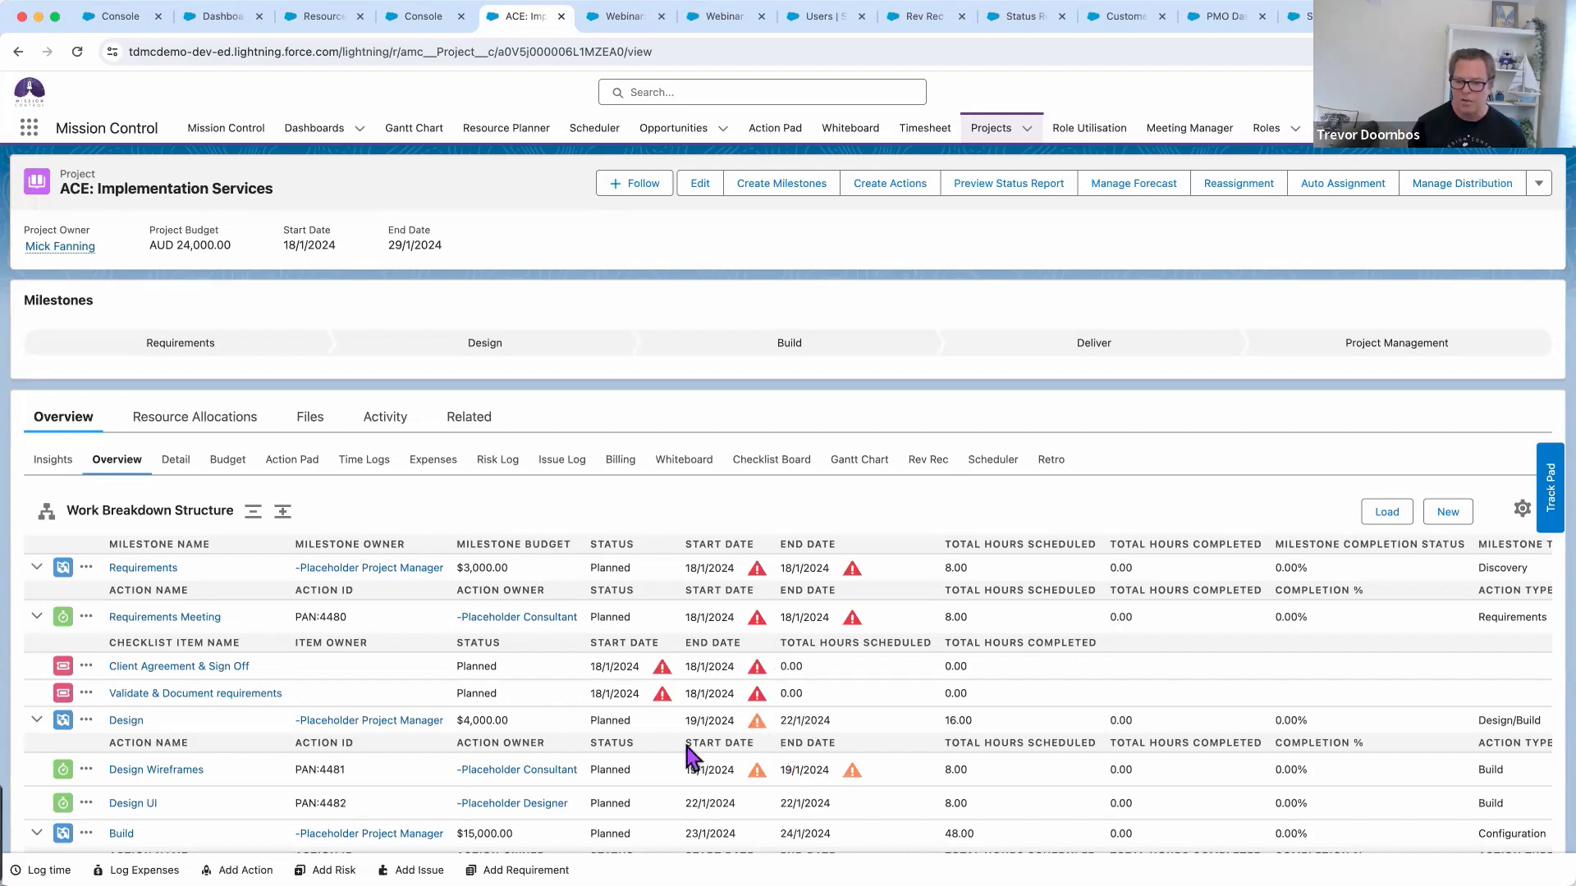
pyautogui.click(33, 618)
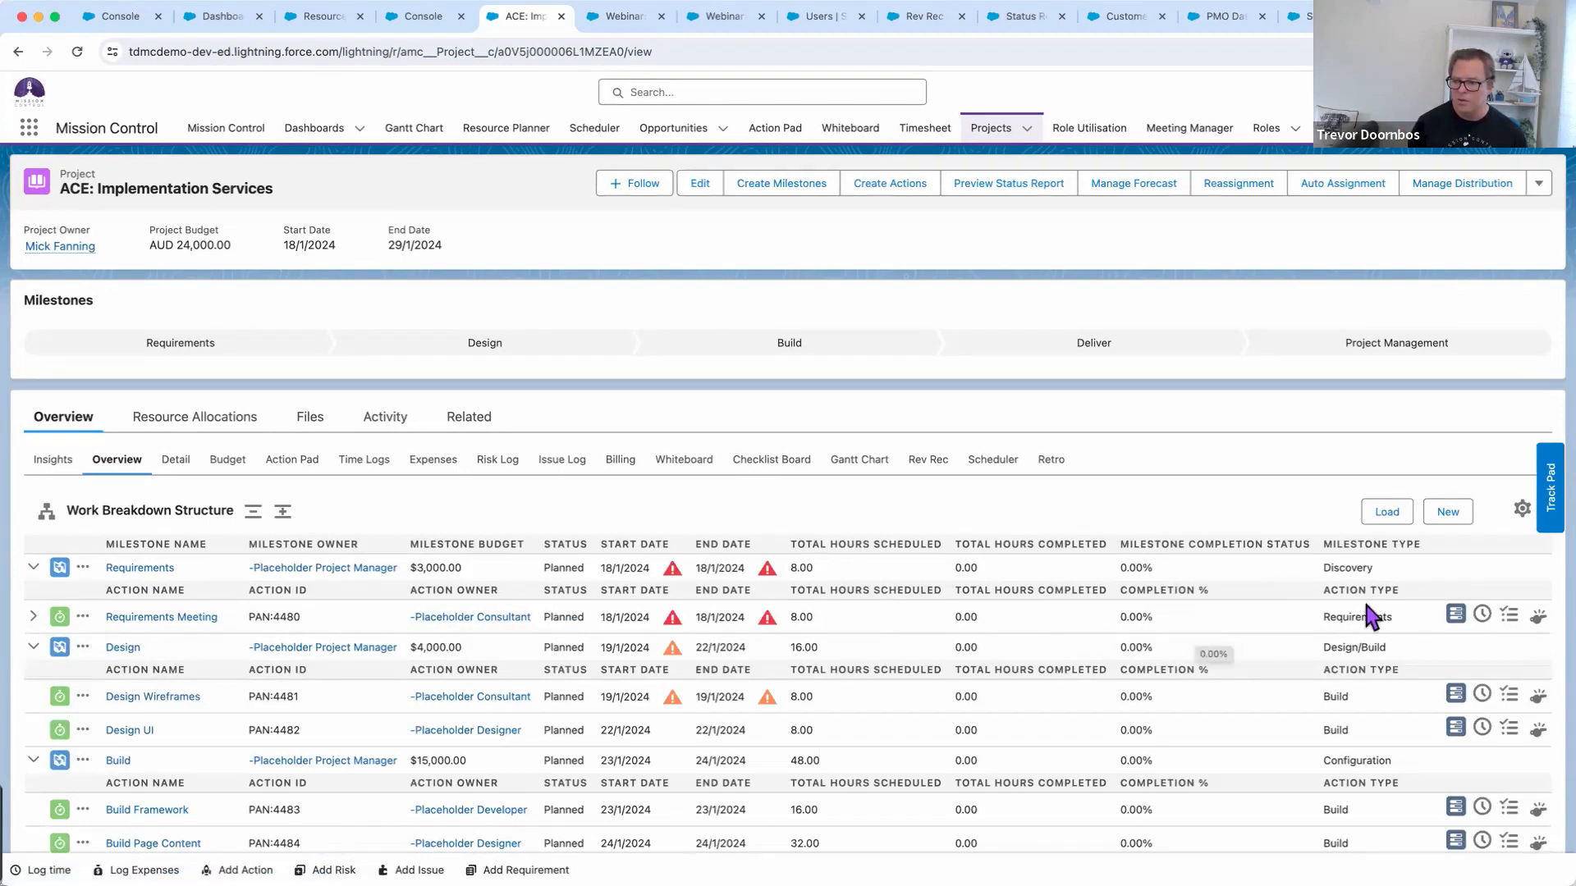
# Search for Requirements Meeting resources with the Resource Assignment Wizard, filtered to the APAC Staff team
pyautogui.click(1460, 622)
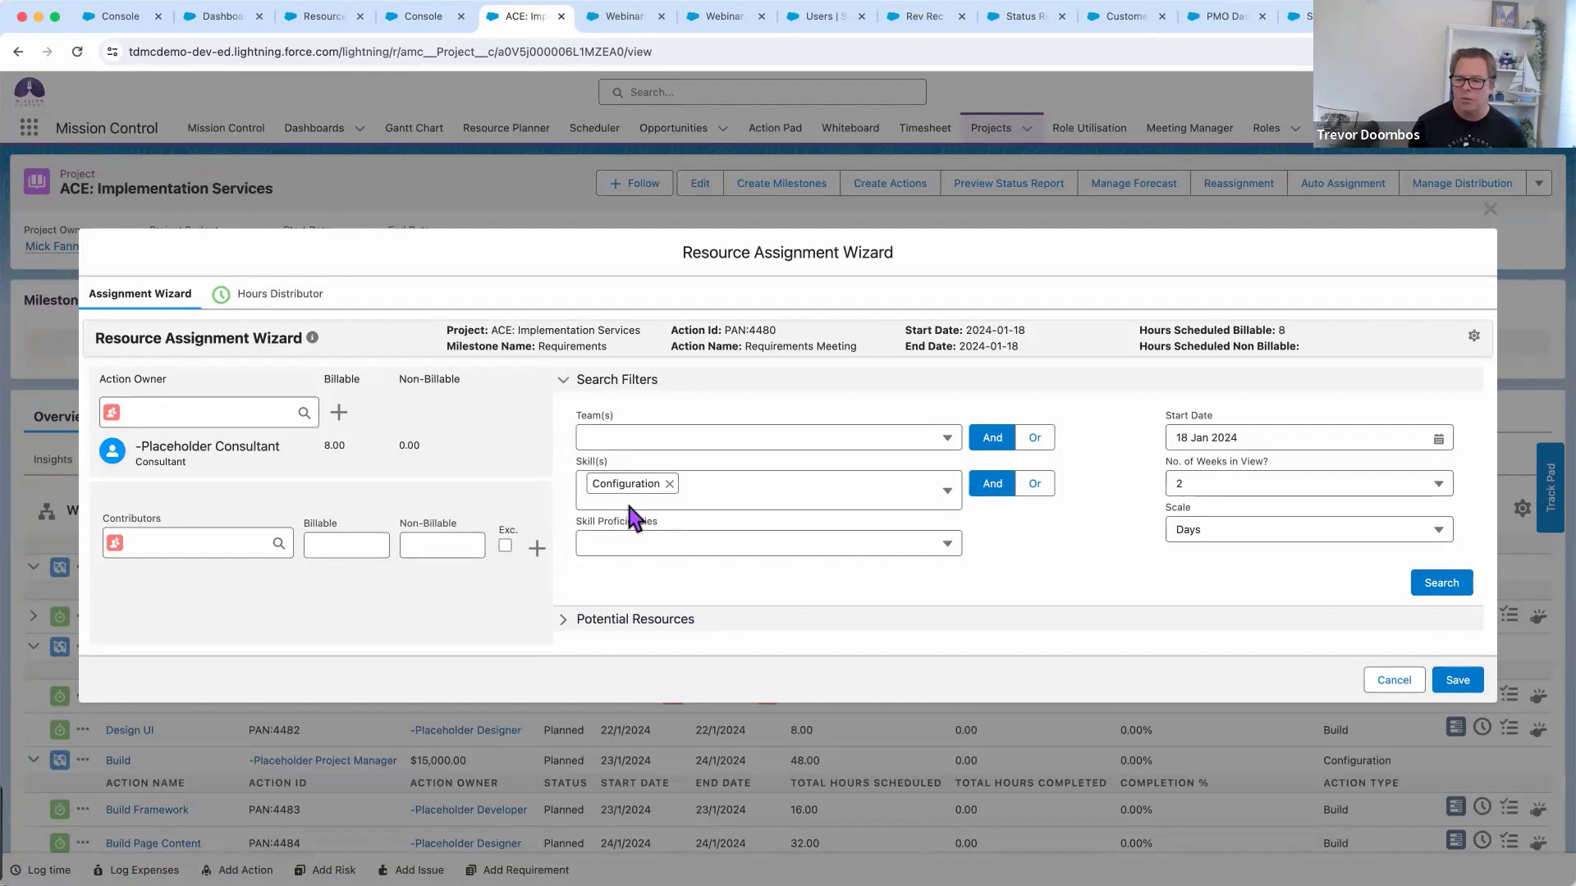
pyautogui.click(629, 438)
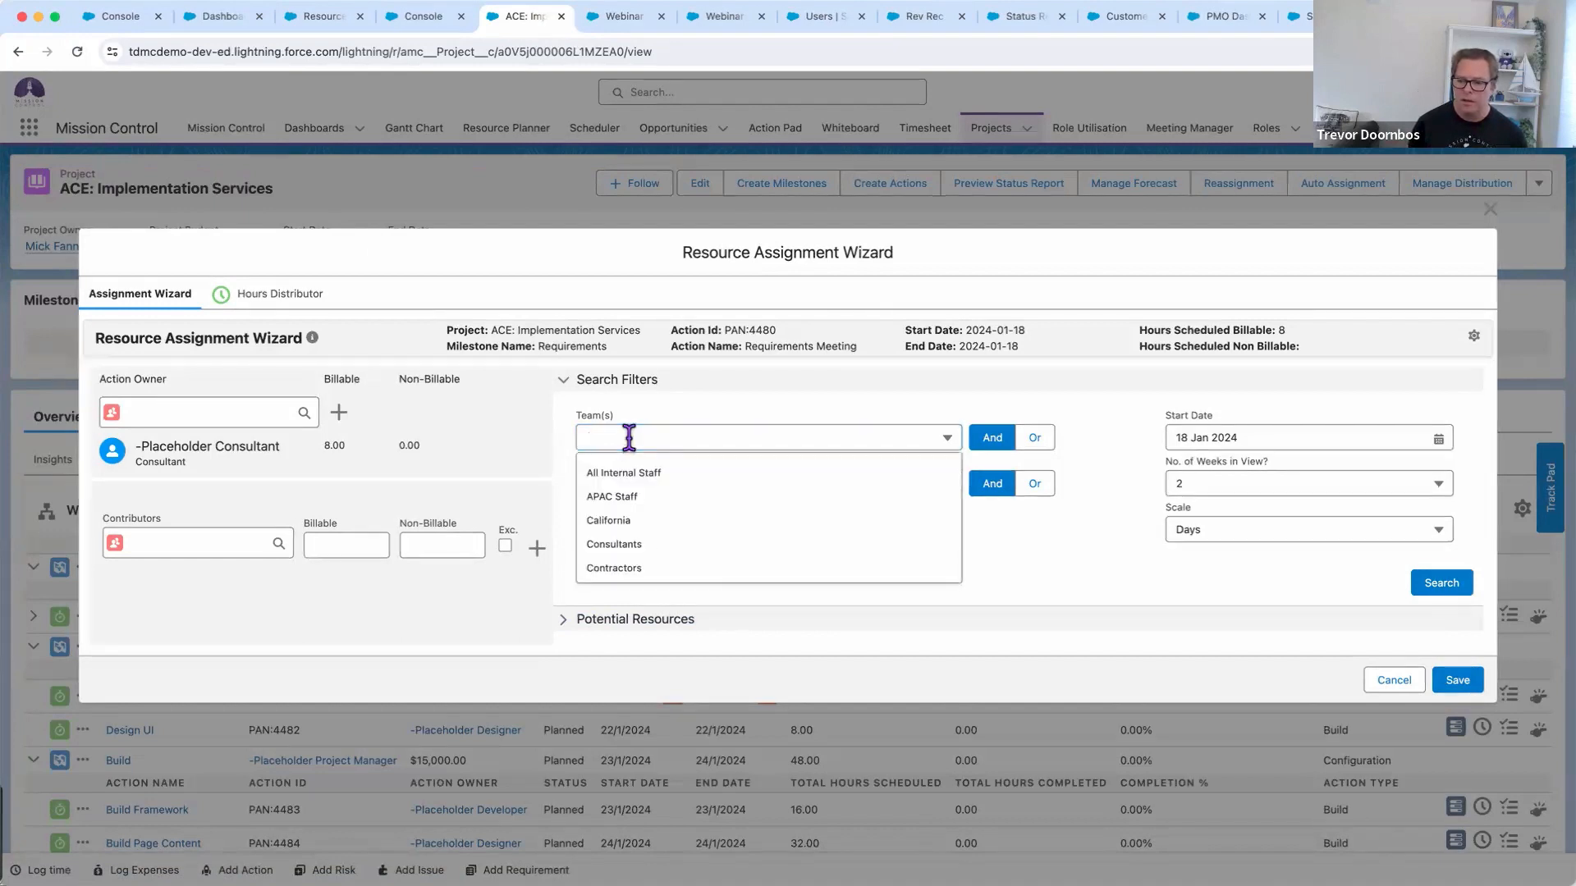
pyautogui.click(629, 496)
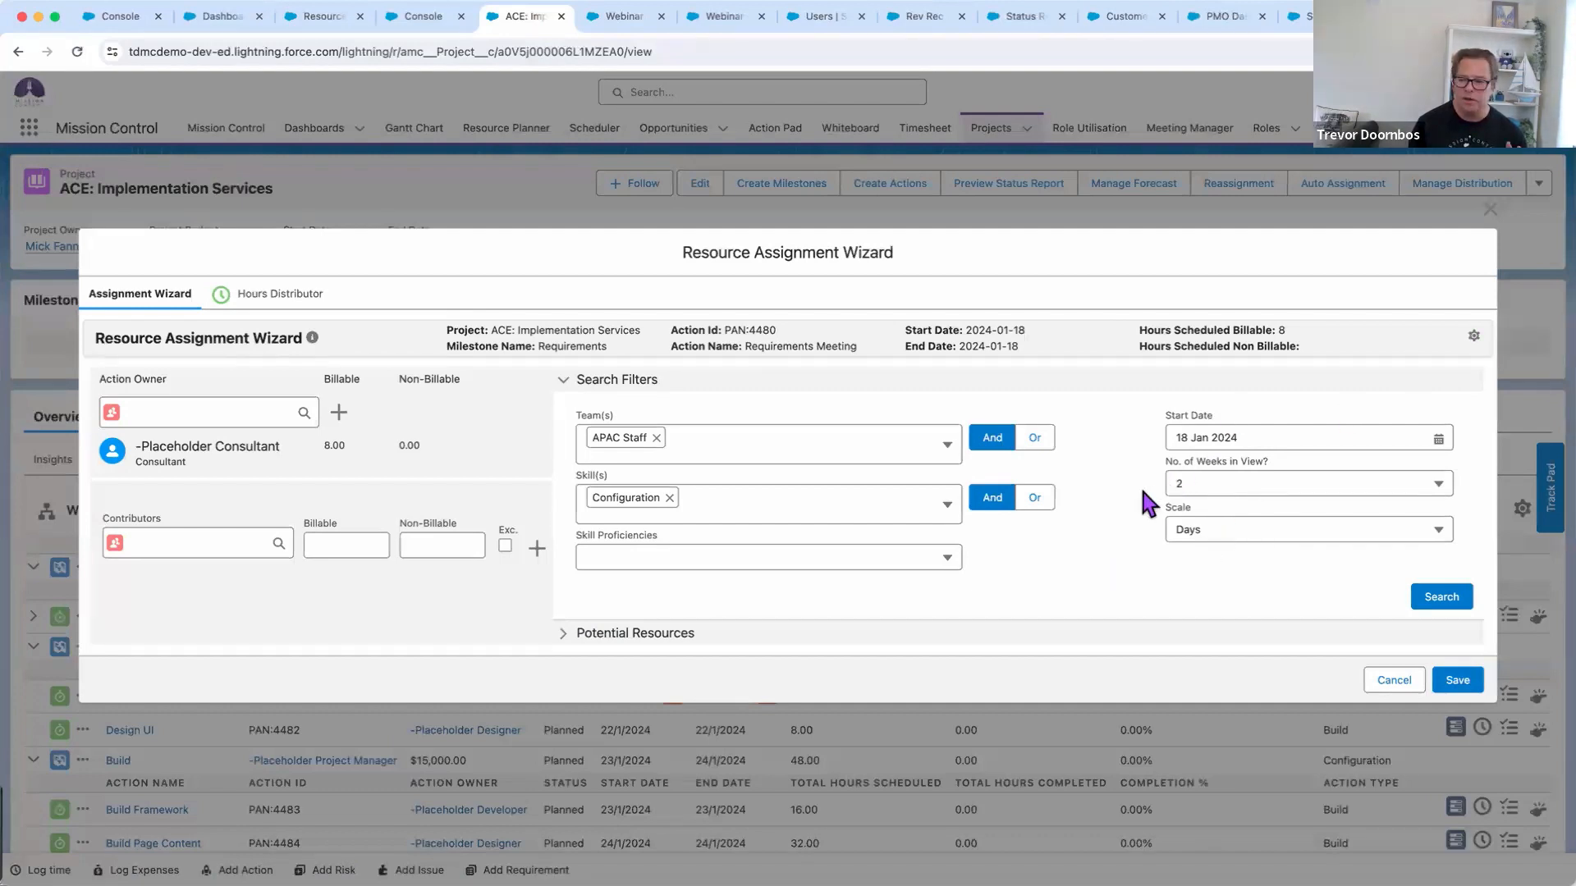
pyautogui.click(1425, 599)
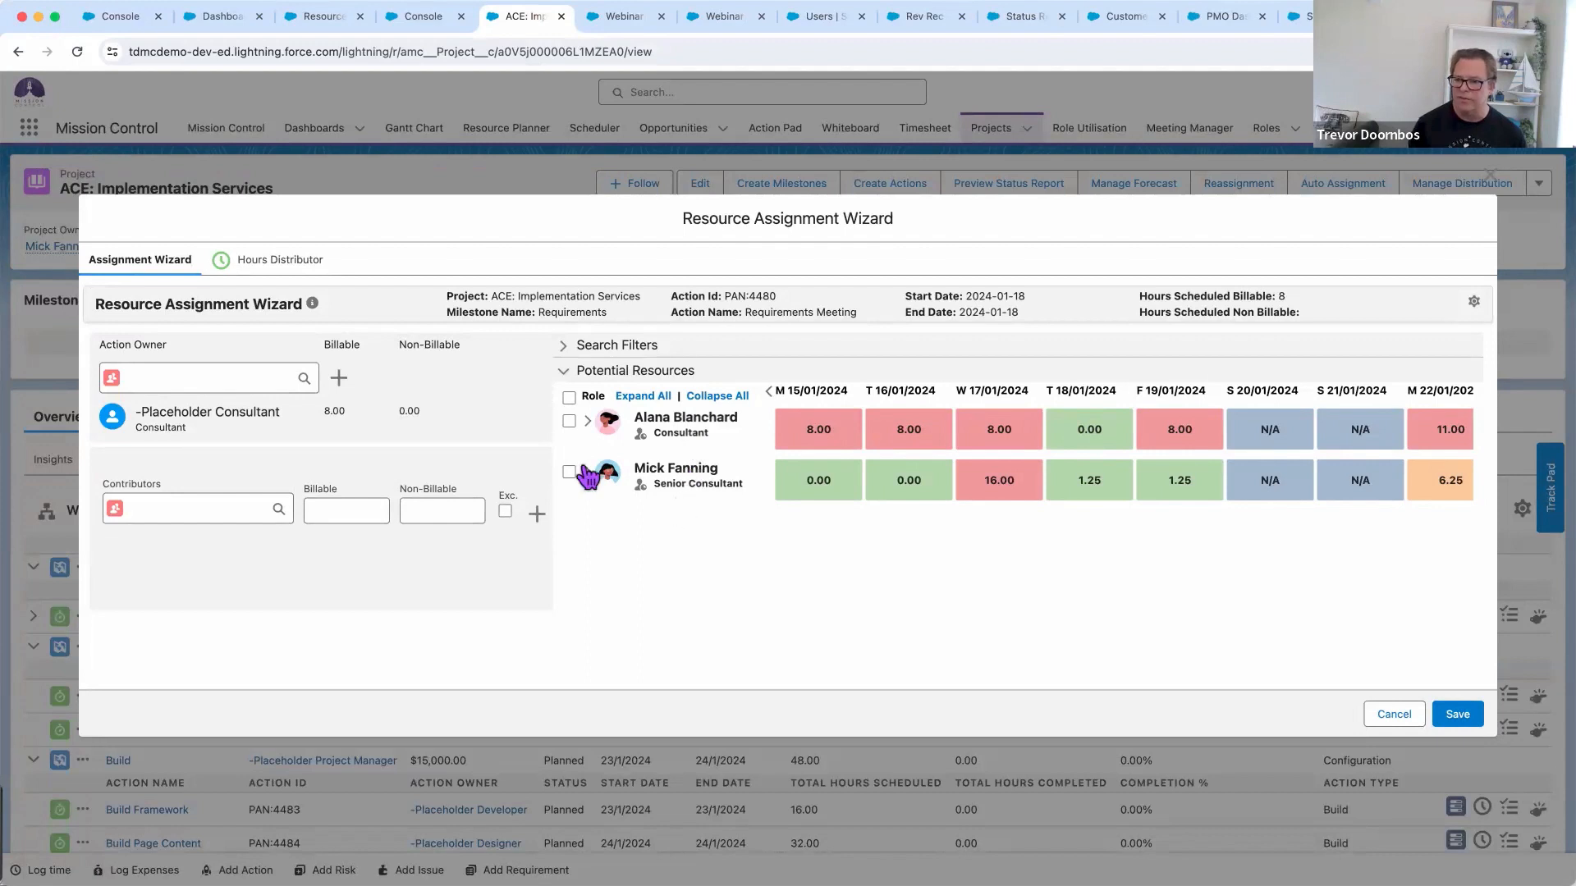
# Drag the consultant into the Requirements Meeting Action Owner box, replacing the placeholder, and save
pyautogui.click(589, 421)
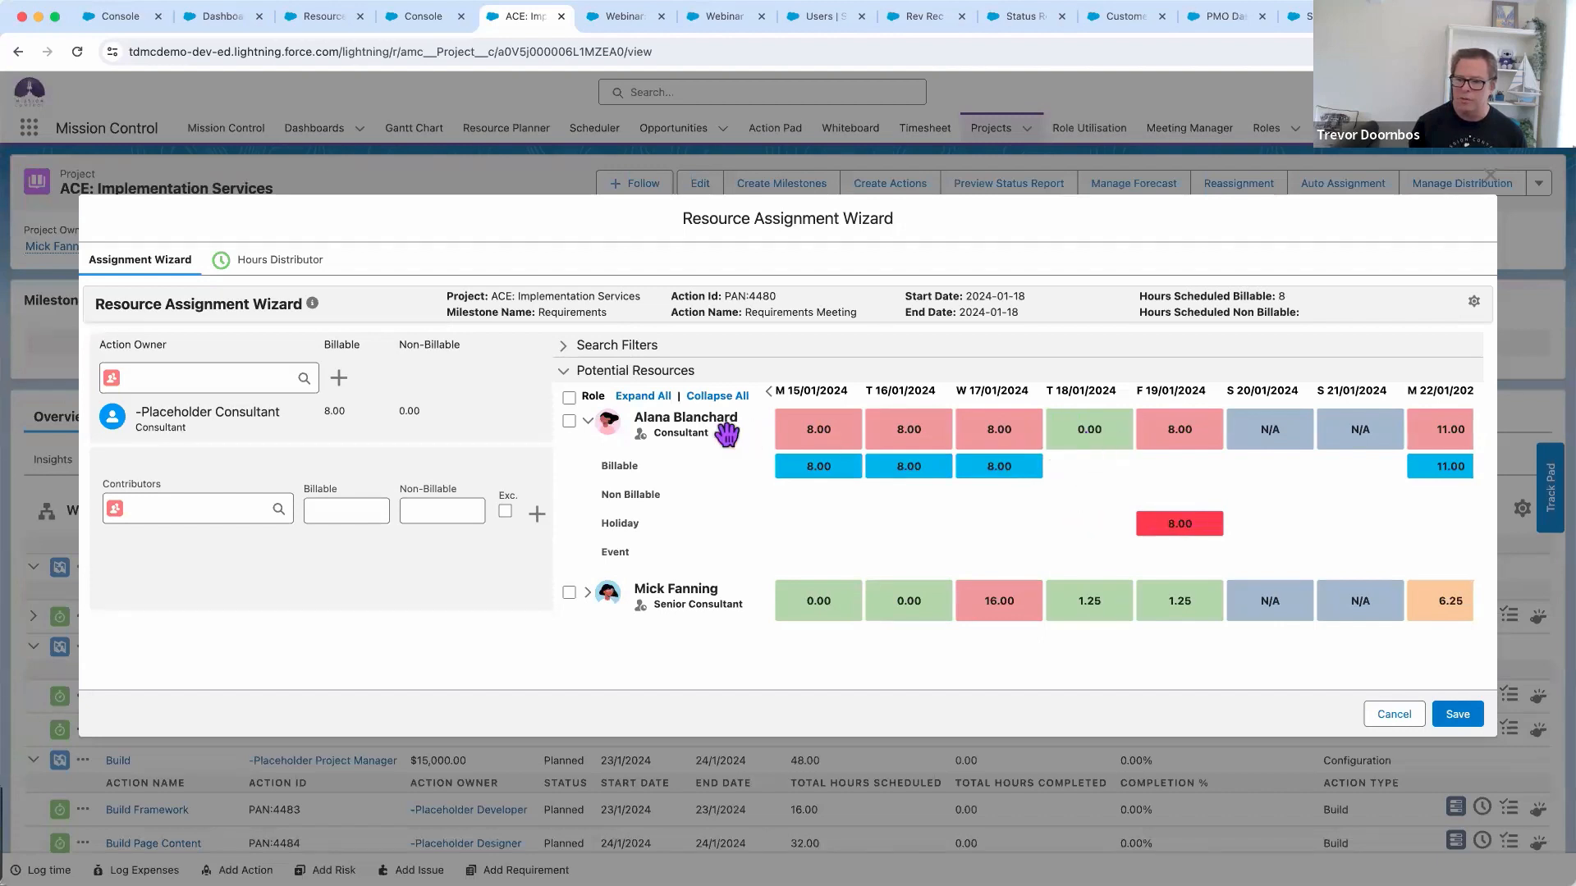
pyautogui.moveTo(611, 424); pyautogui.dragTo(287, 406)
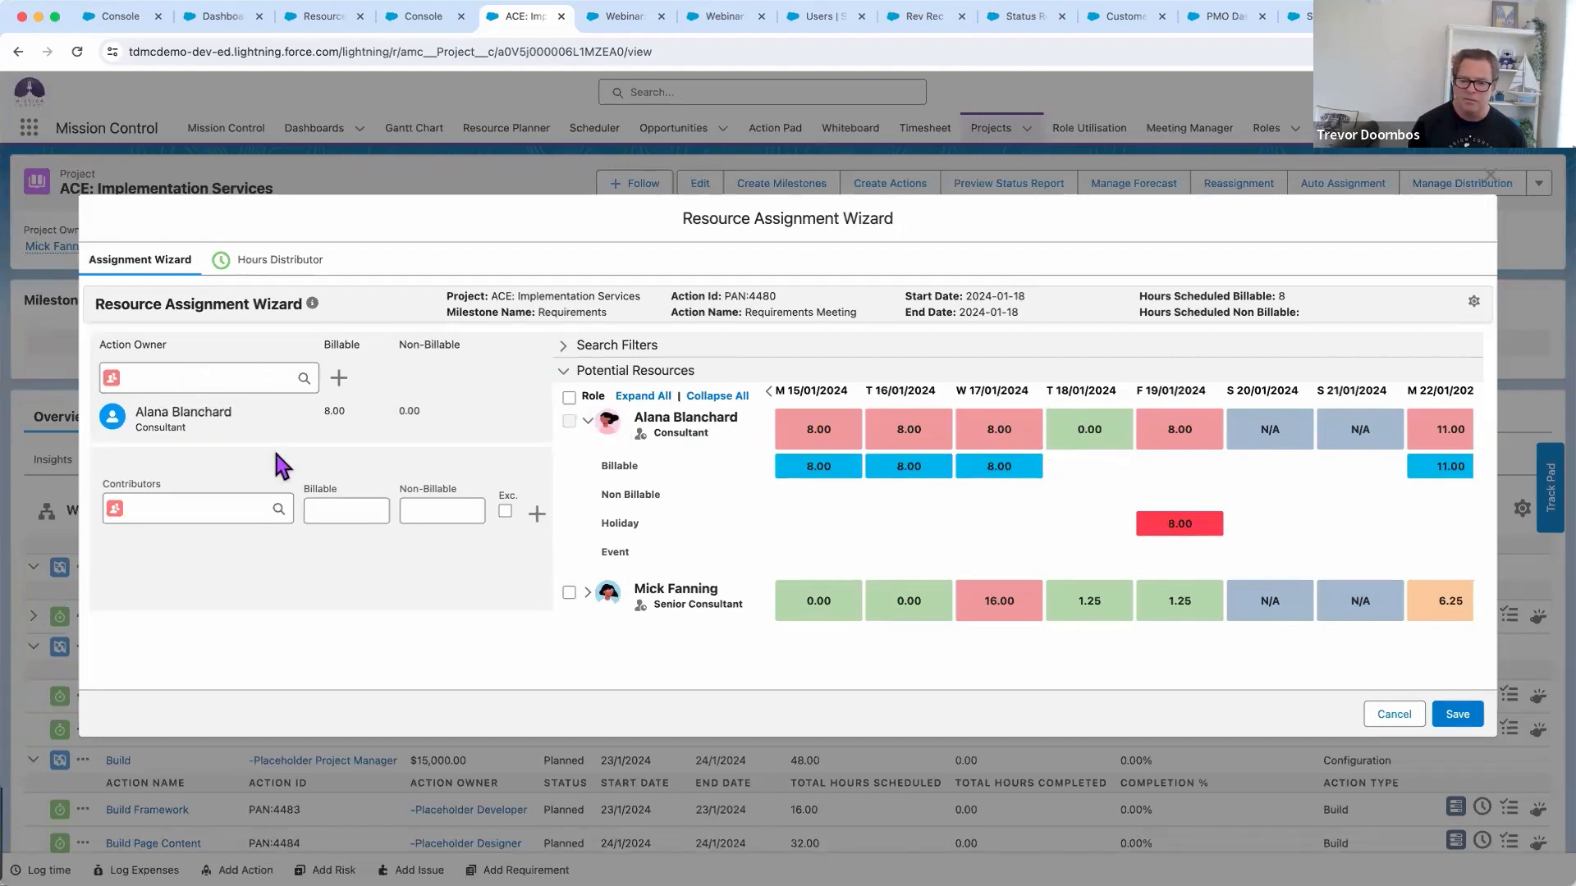
pyautogui.click(220, 379)
pyautogui.scroll(-8, 221, 447)
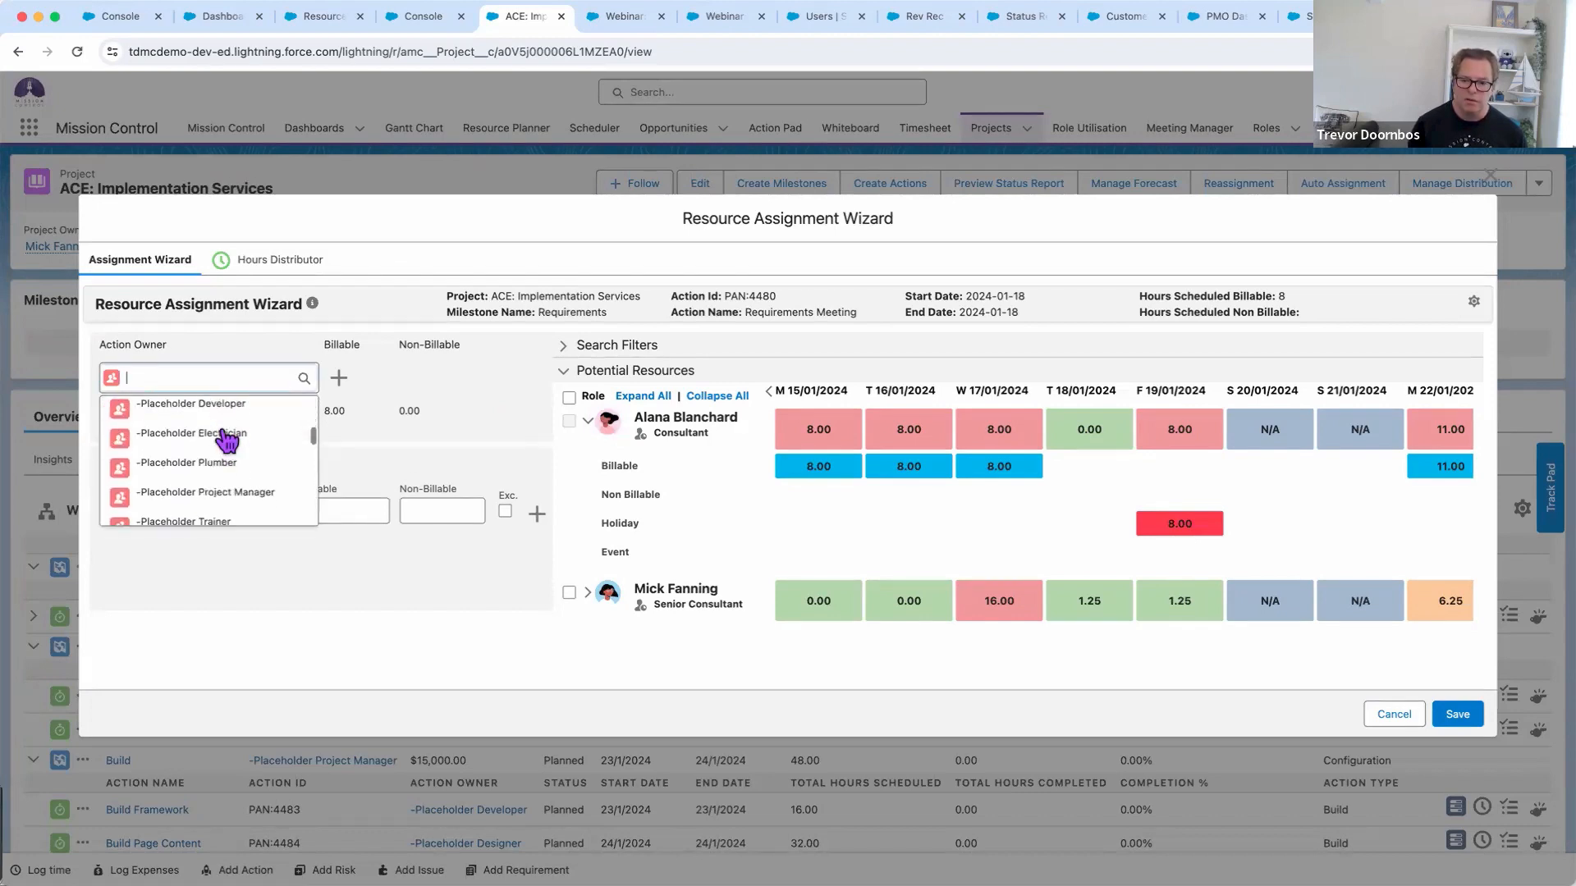
pyautogui.click(345, 420)
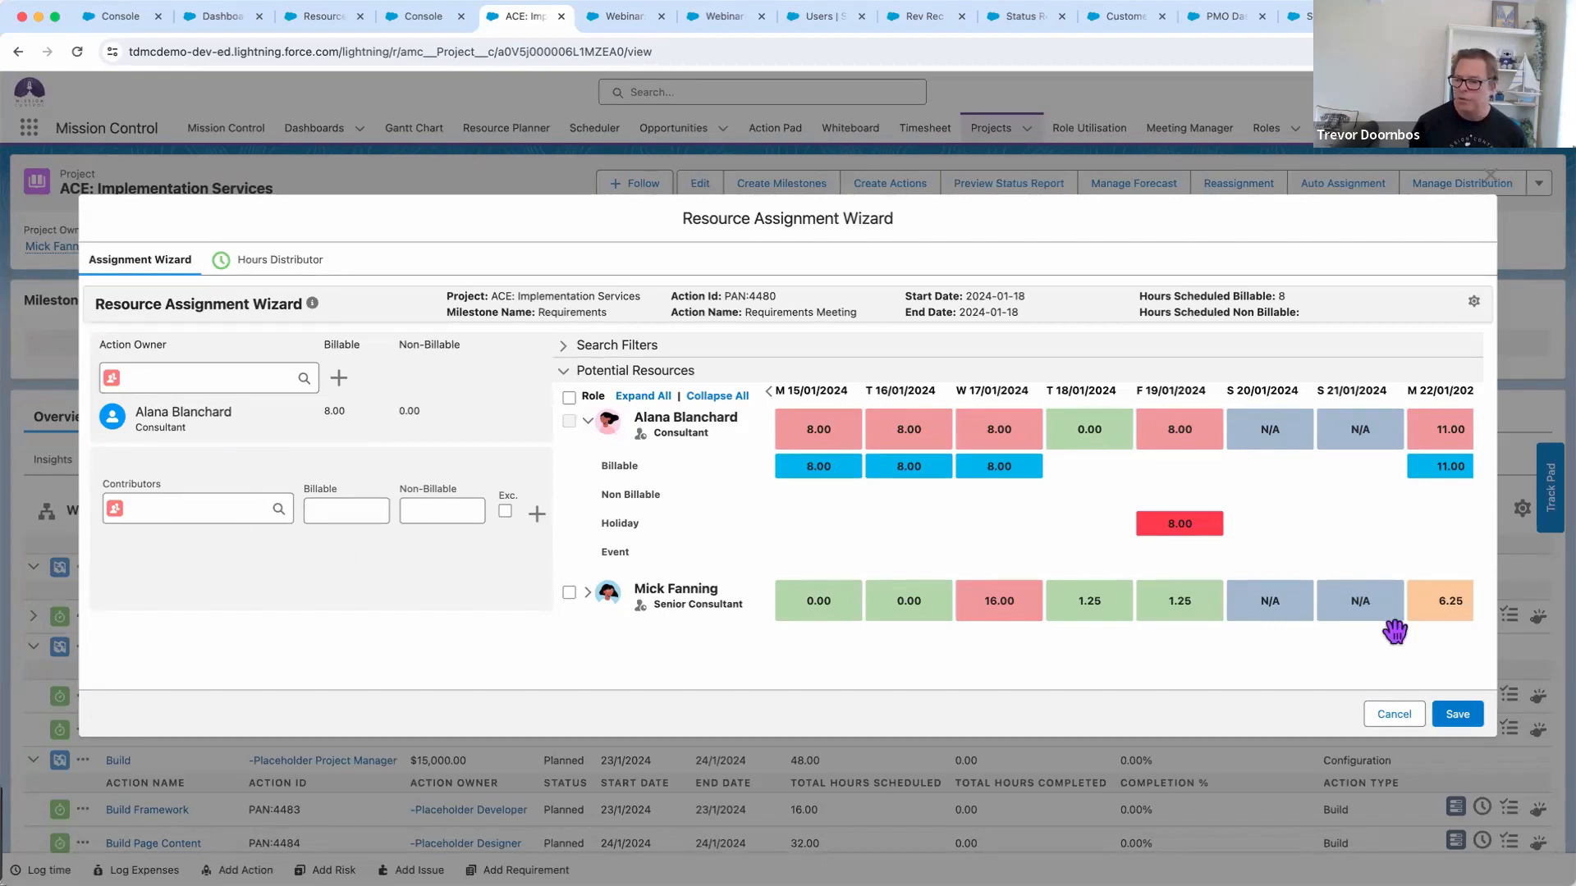
pyautogui.click(1458, 714)
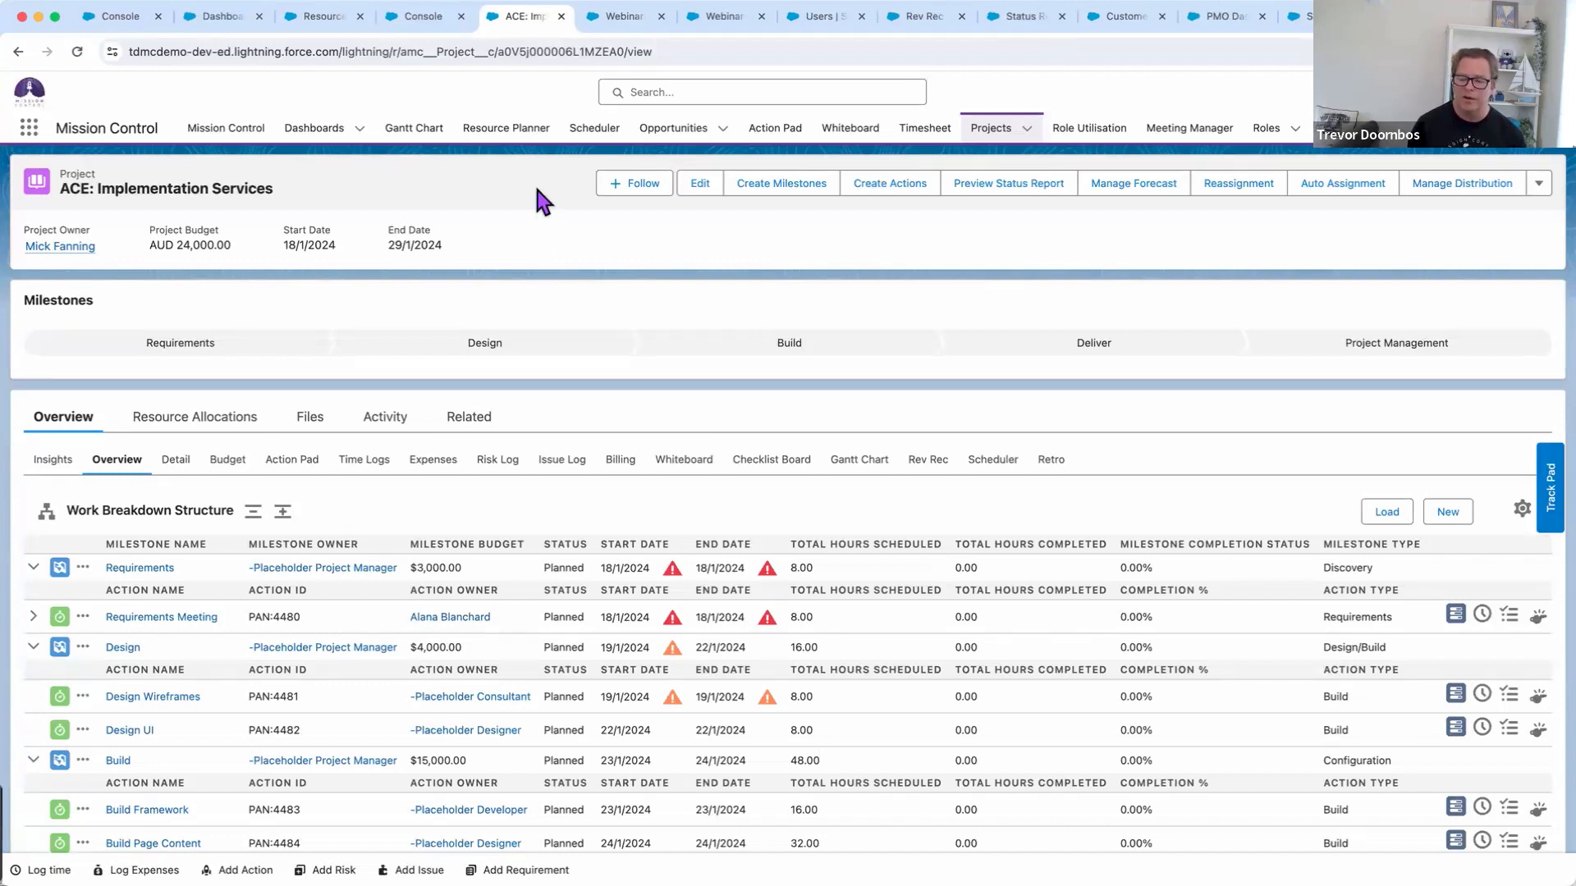
# Tick Generate Project on the Webinar: Auto Assignment Project opportunity, save, and reload the record
pyautogui.click(625, 24)
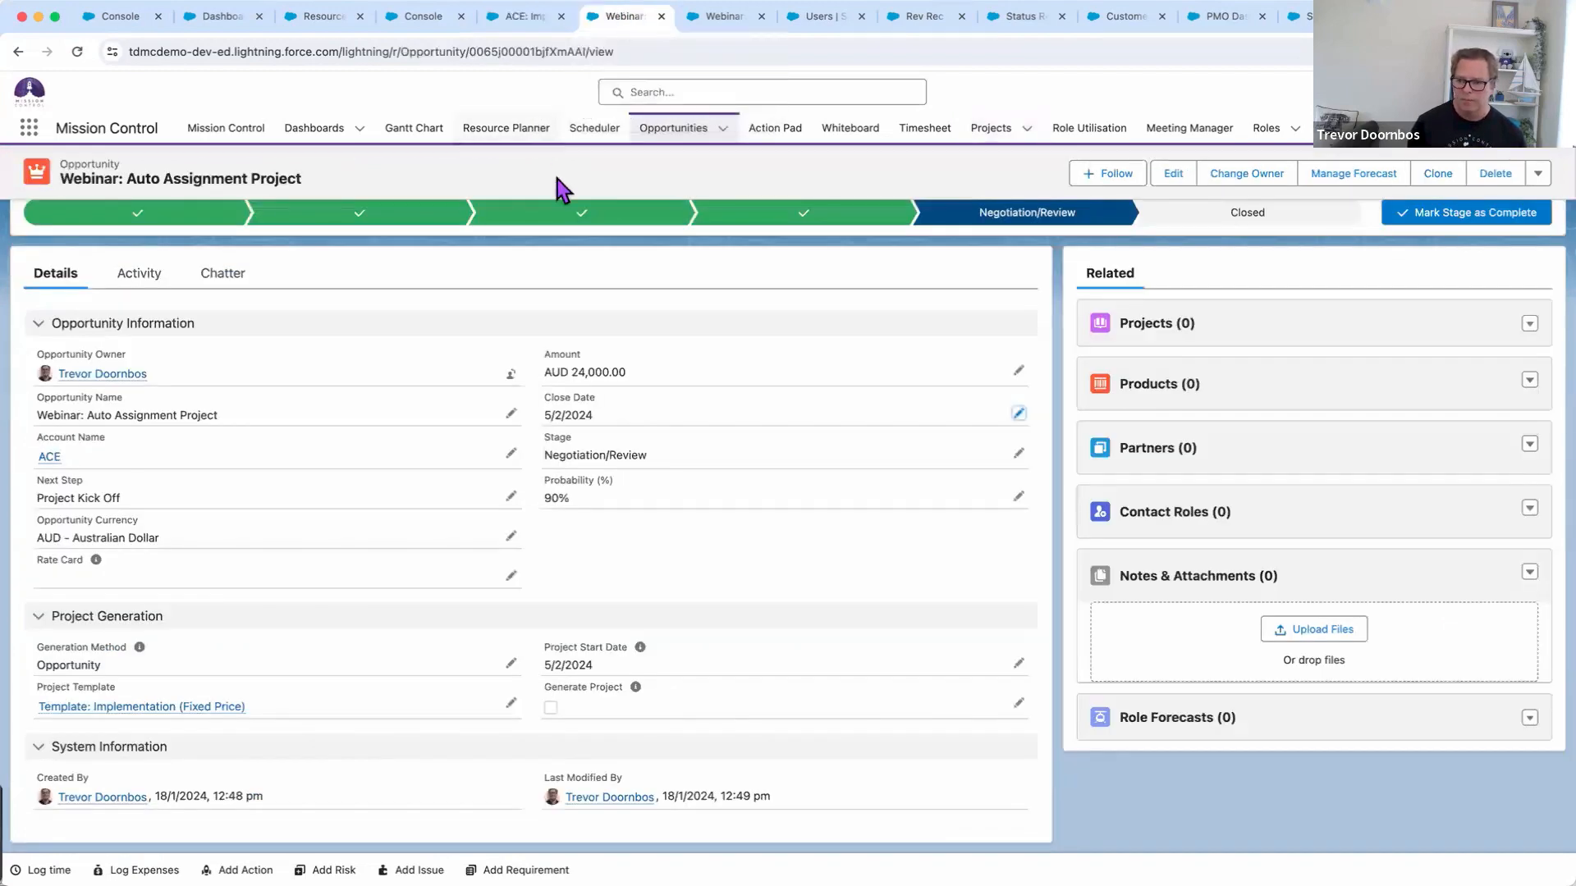
pyautogui.scroll(1, 794, 377)
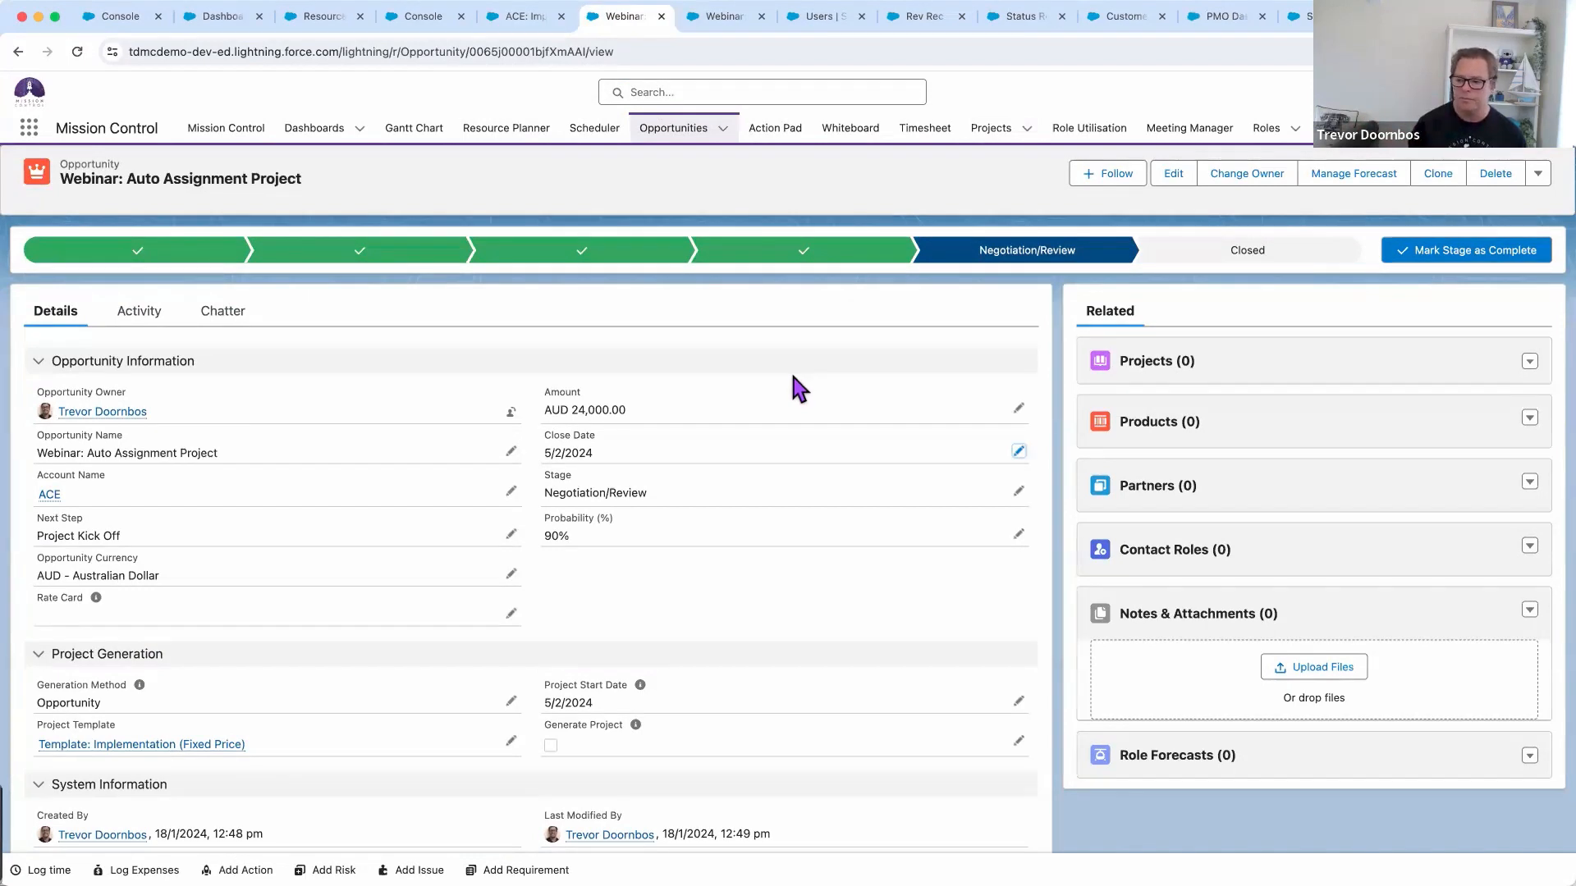
pyautogui.click(1018, 741)
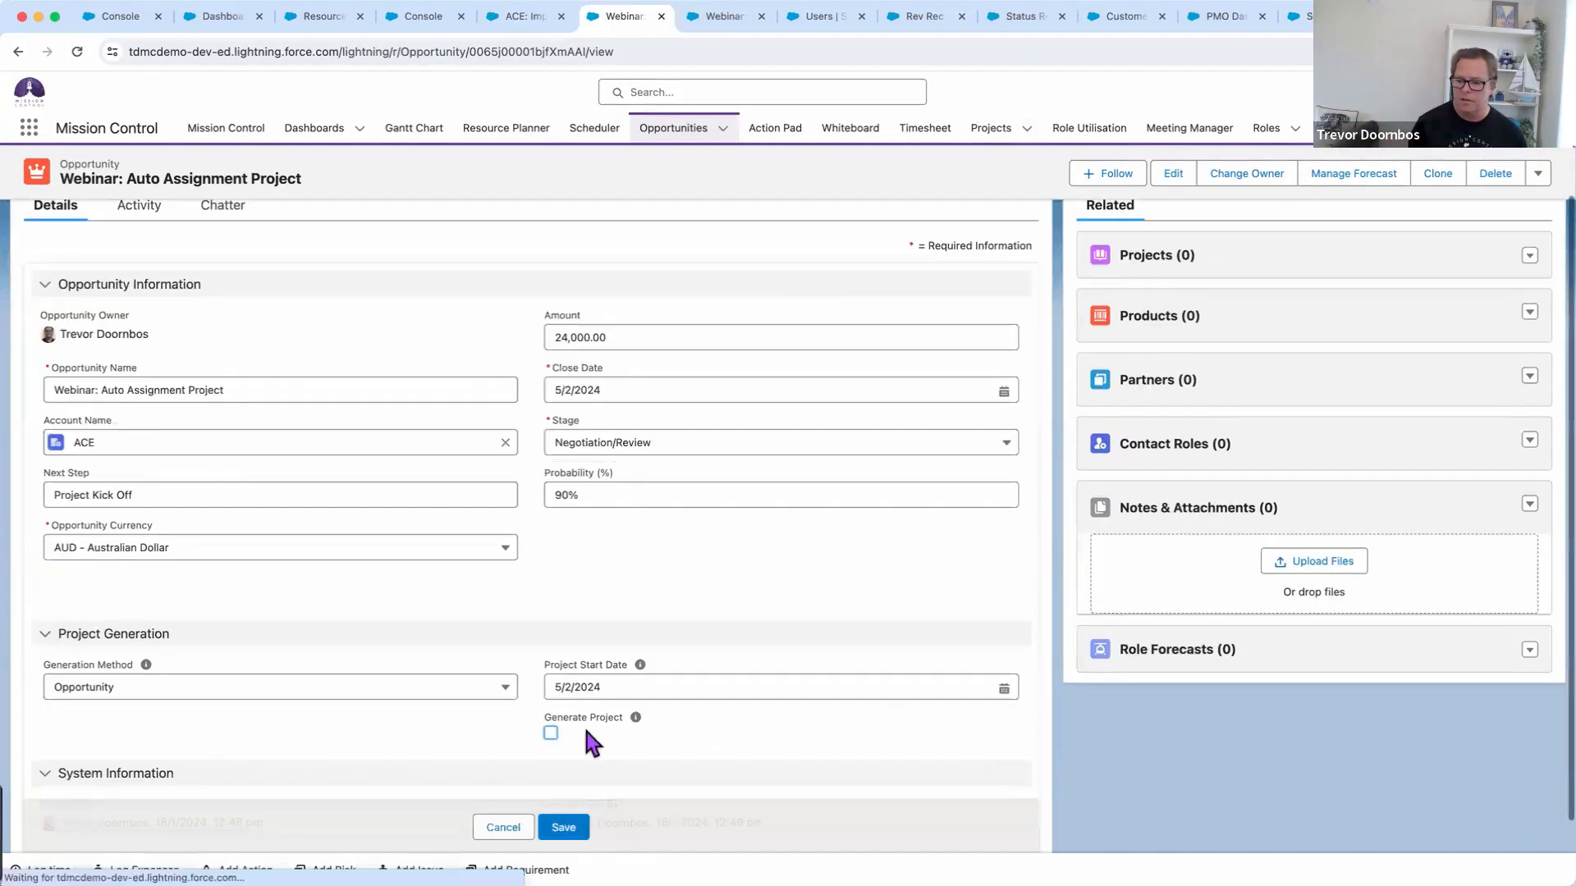
pyautogui.click(551, 745)
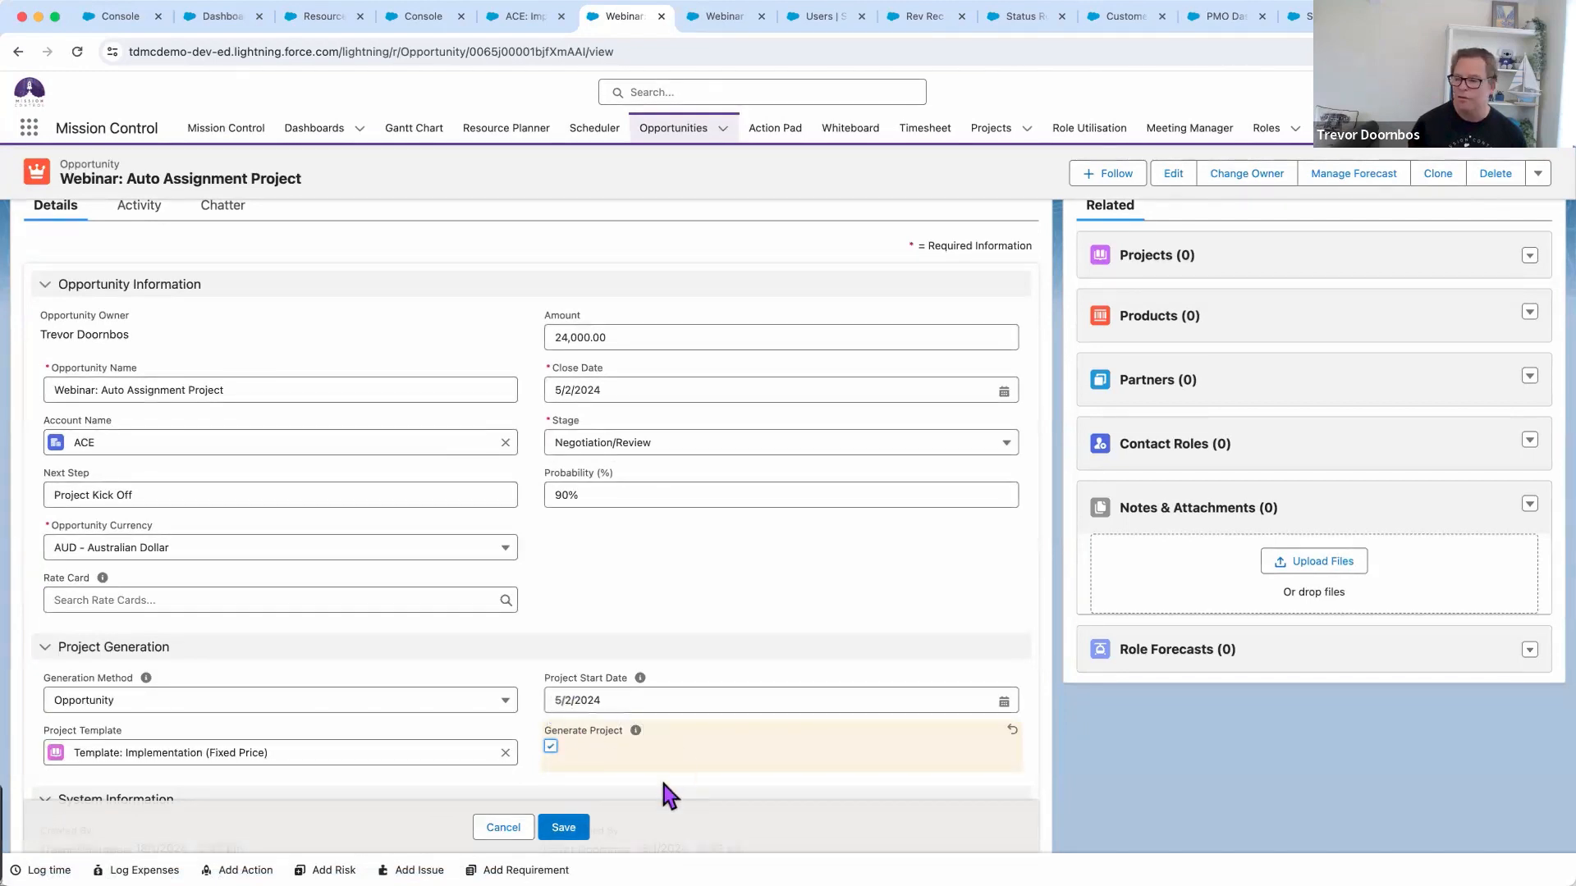
pyautogui.click(563, 827)
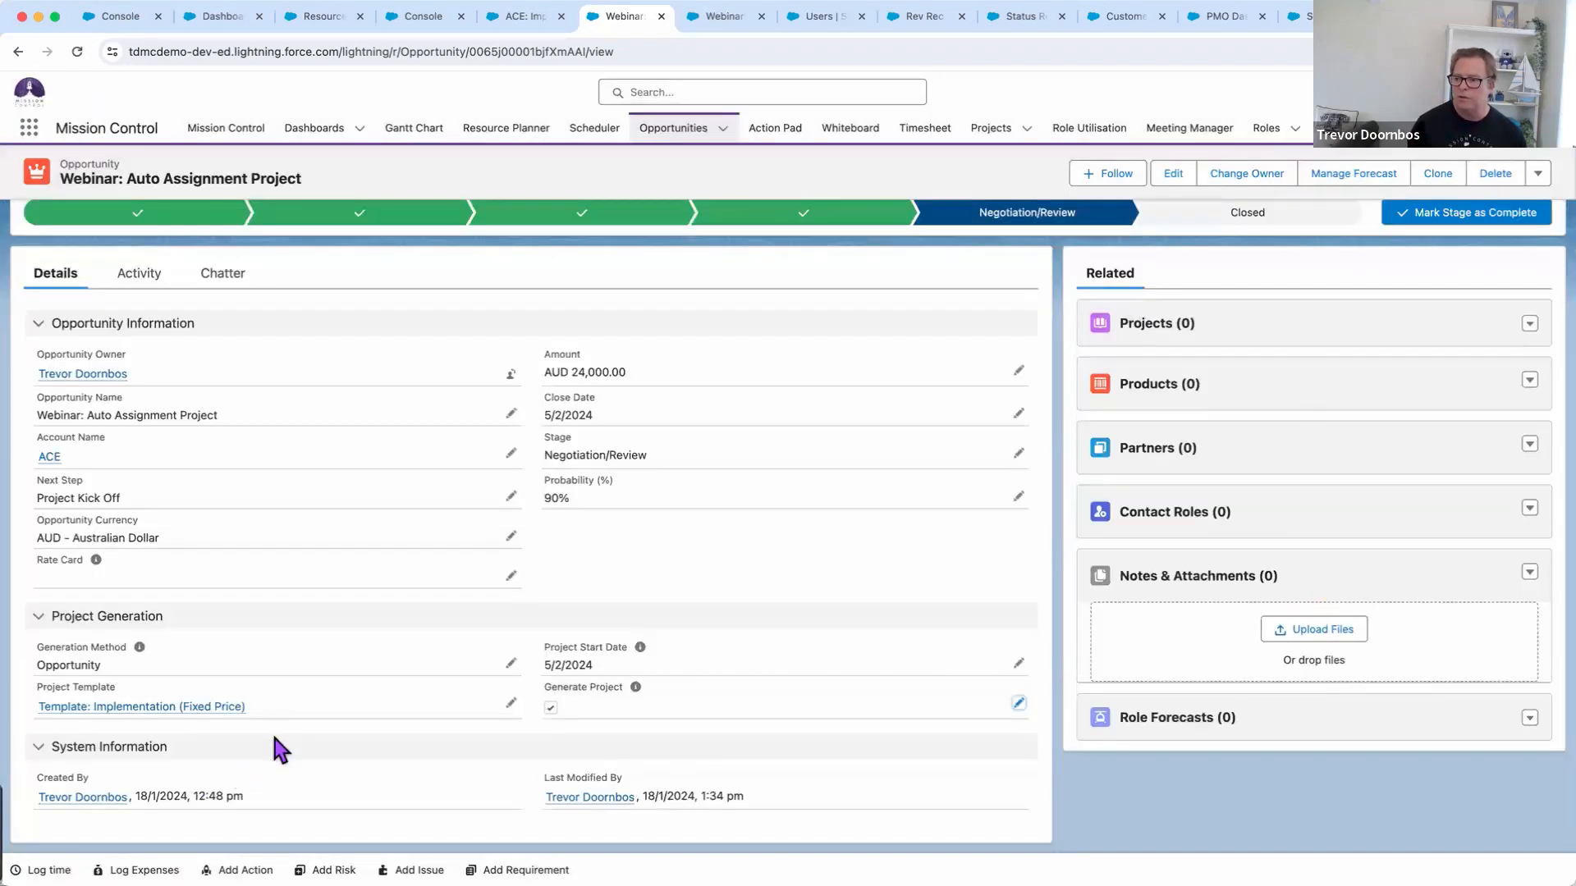
pyautogui.click(76, 51)
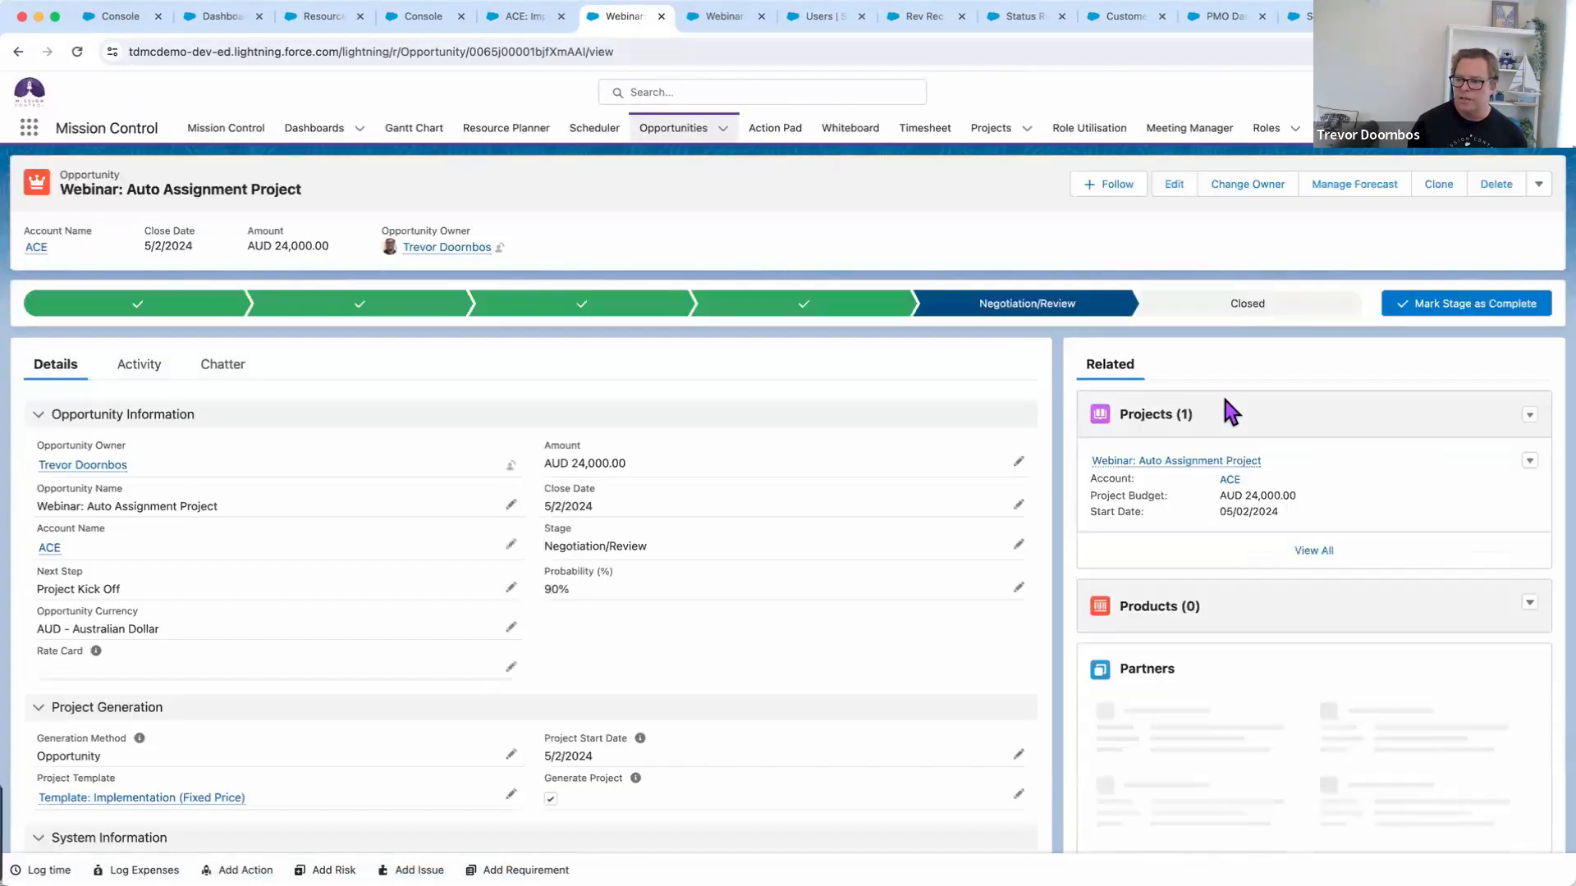
# Open the generated Webinar: Auto Assignment Project and launch its Auto Assignment Wizard
pyautogui.click(1177, 458)
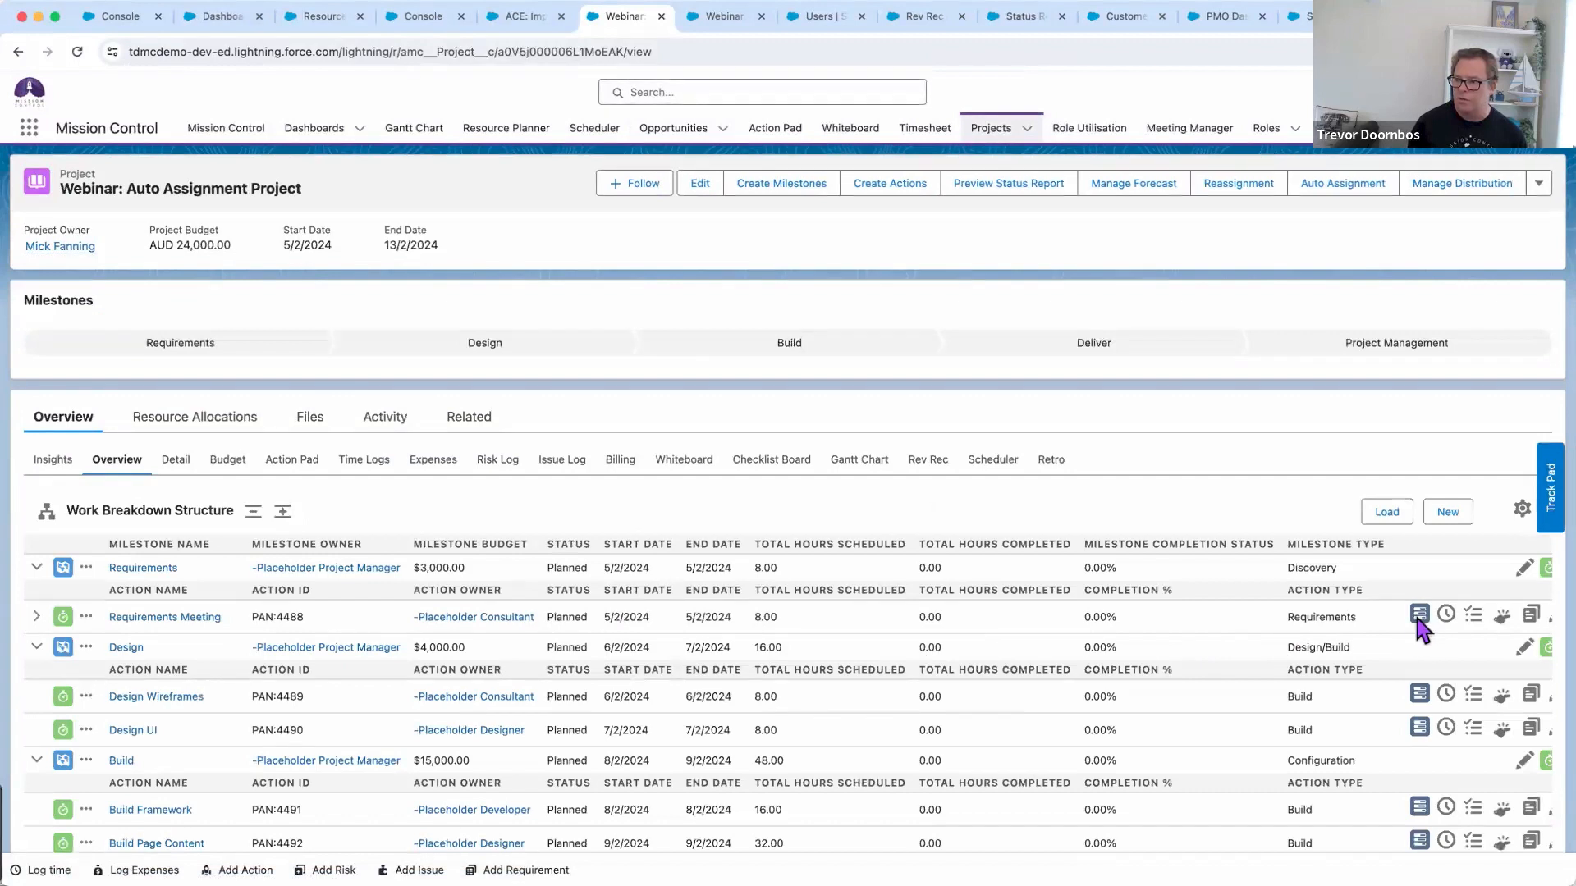
pyautogui.click(1330, 184)
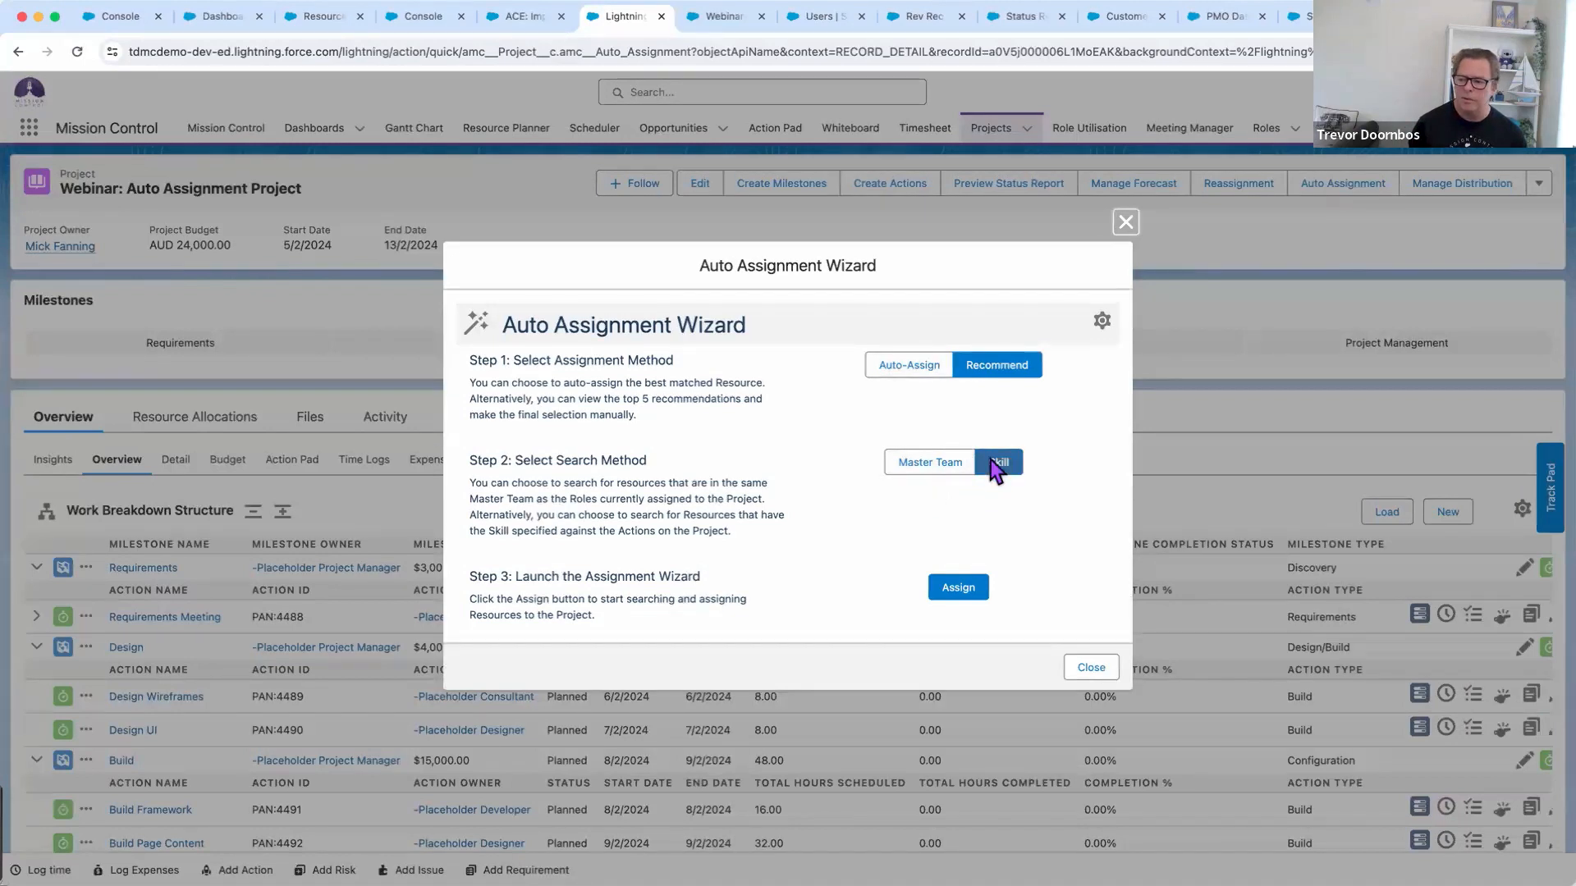
# Assign skill-based recommendations, including the 55% Training and 76% UI Design matches, then close the wizard
pyautogui.click(957, 588)
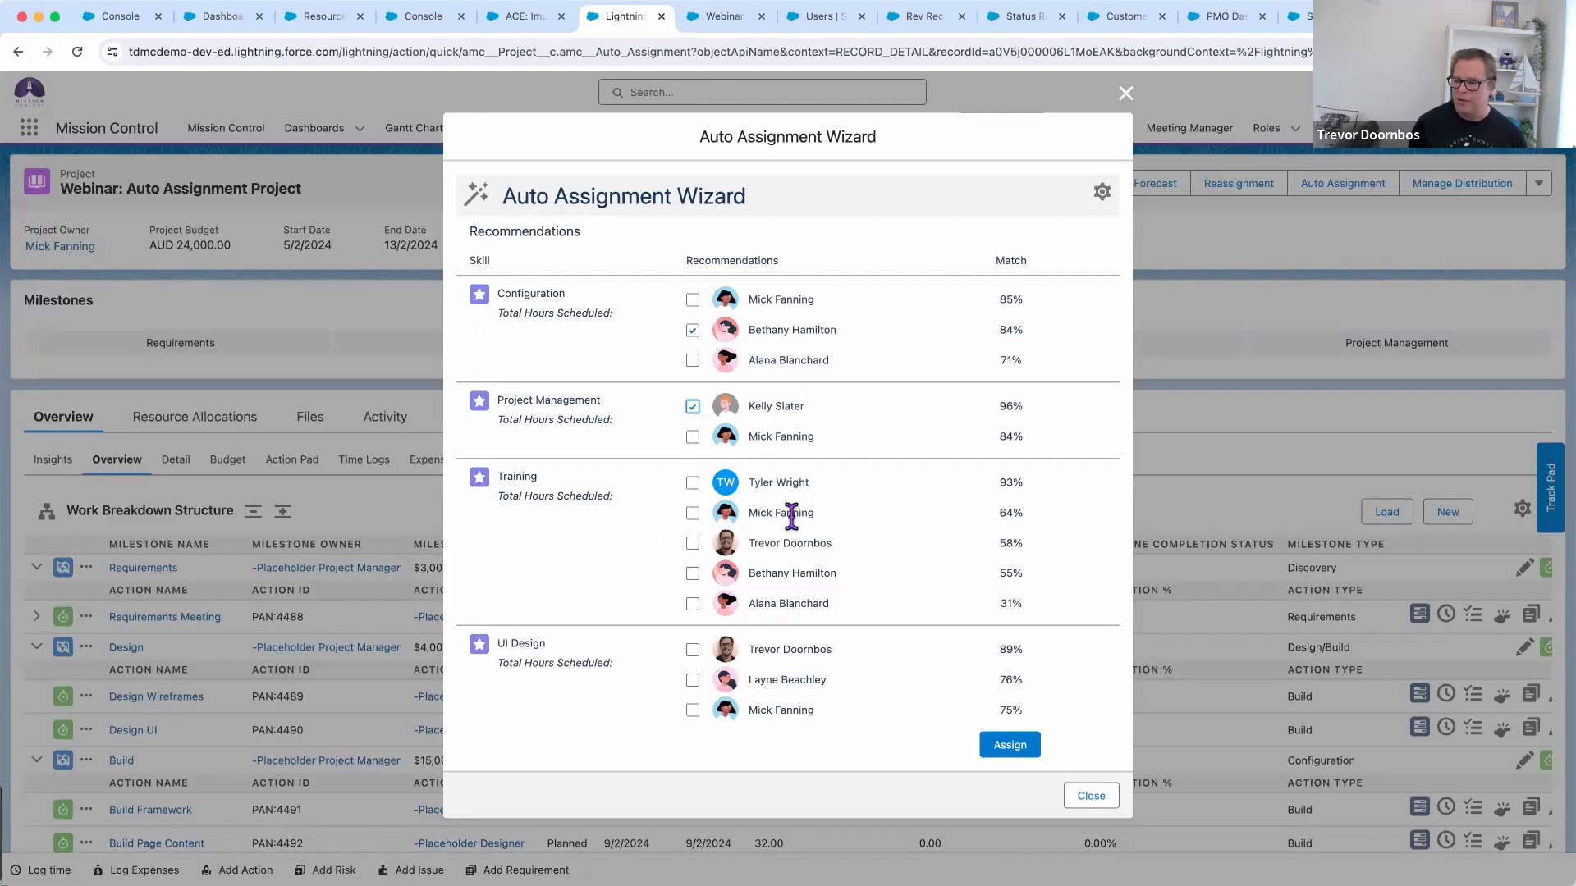
pyautogui.click(692, 574)
pyautogui.click(692, 679)
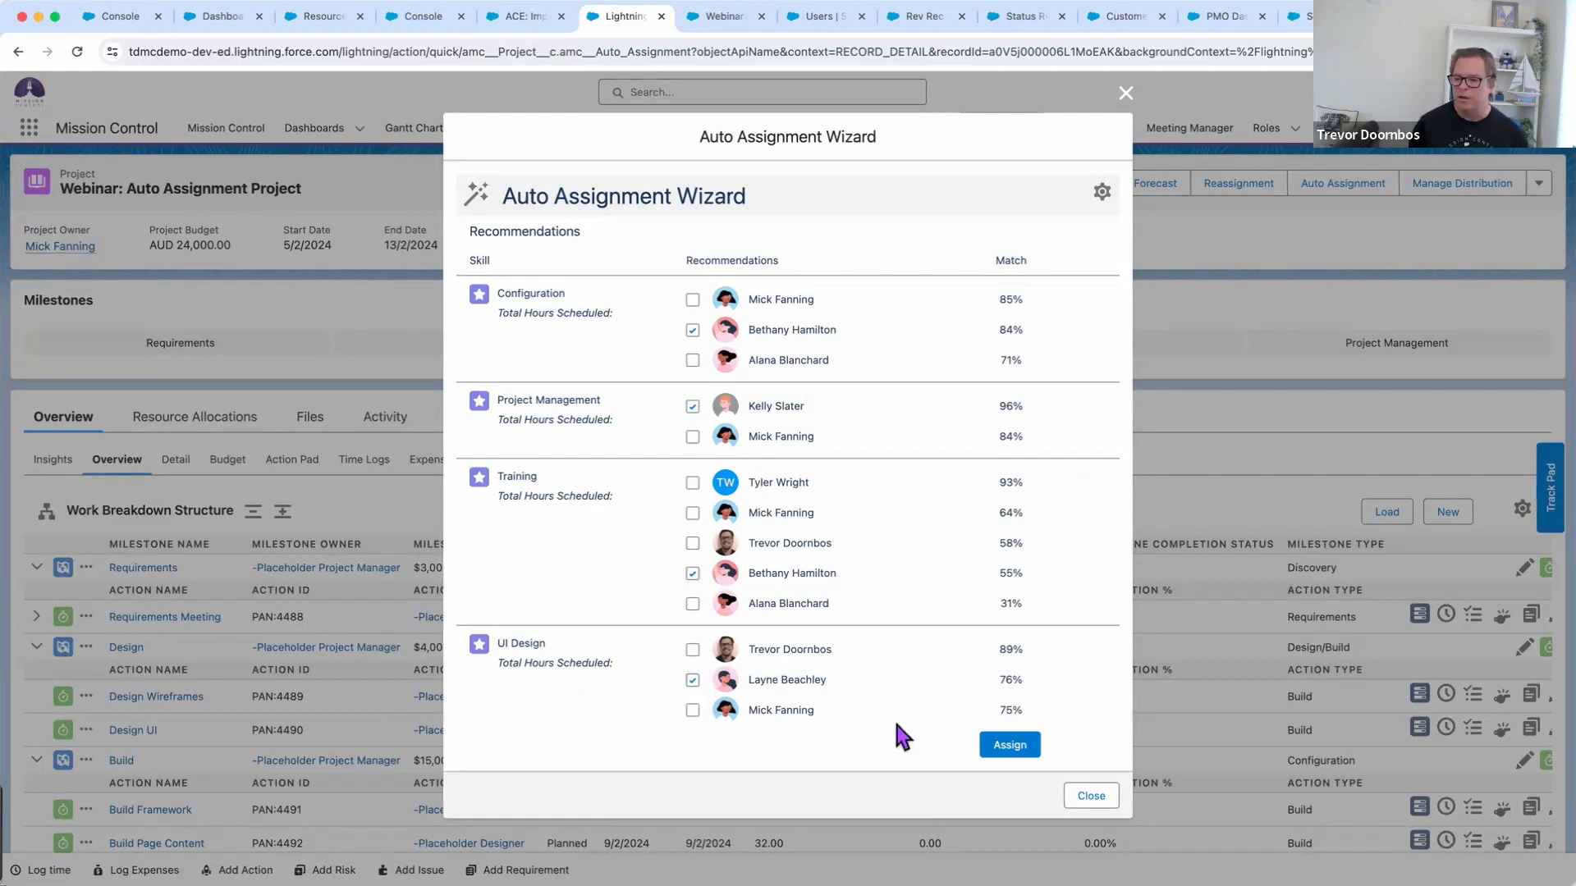
pyautogui.click(1009, 745)
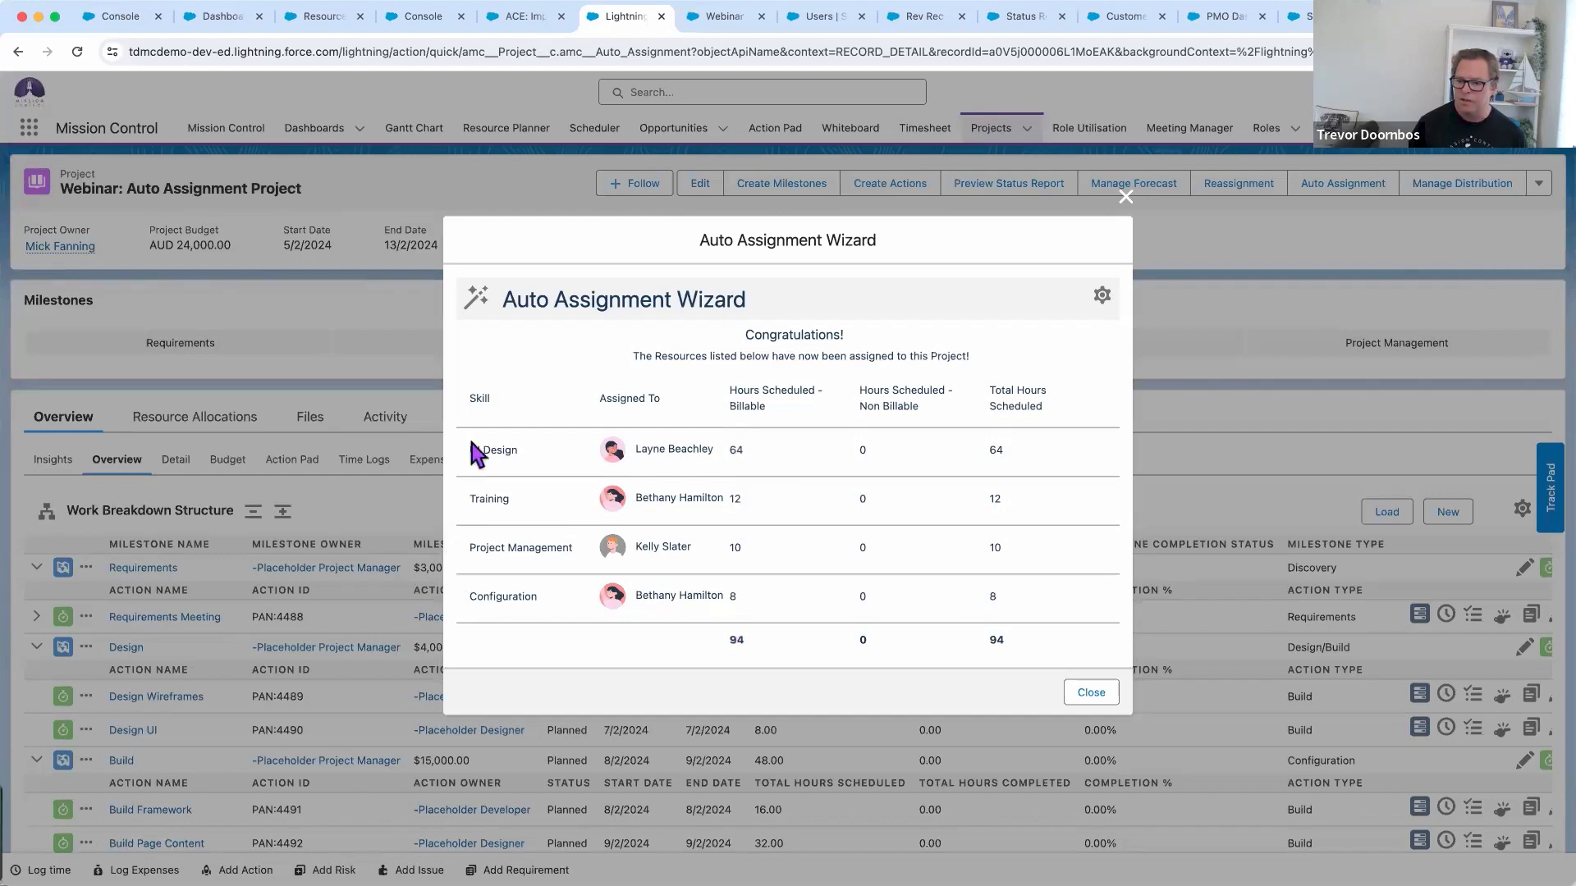
pyautogui.click(1091, 694)
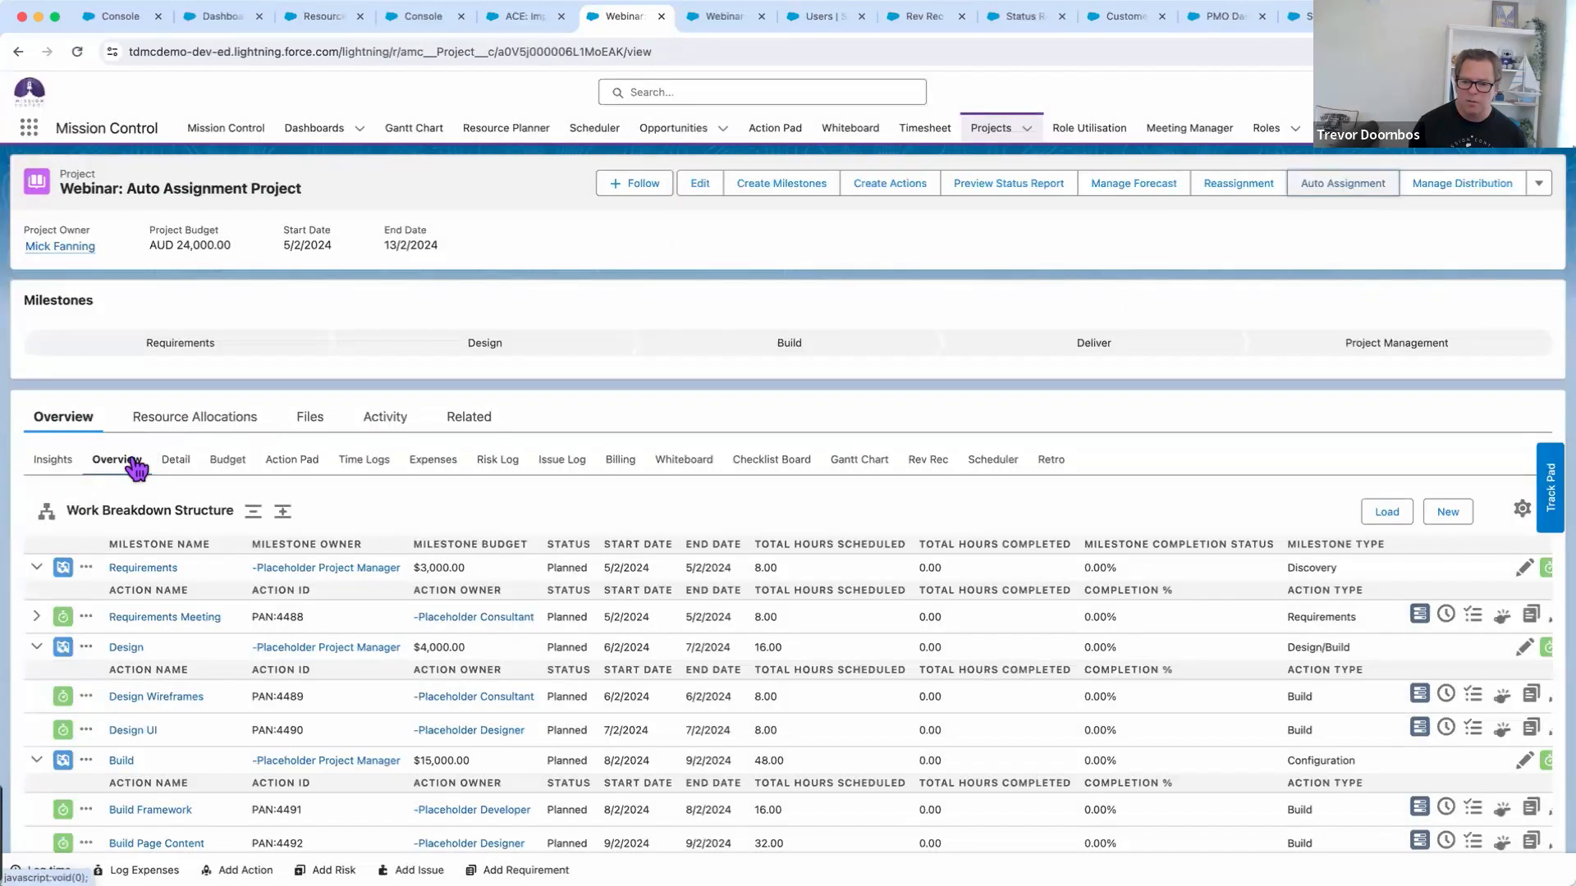
# Refresh the project overview, check resource allocations, and display the Work Breakdown Structure with its assigned owners
pyautogui.click(130, 461)
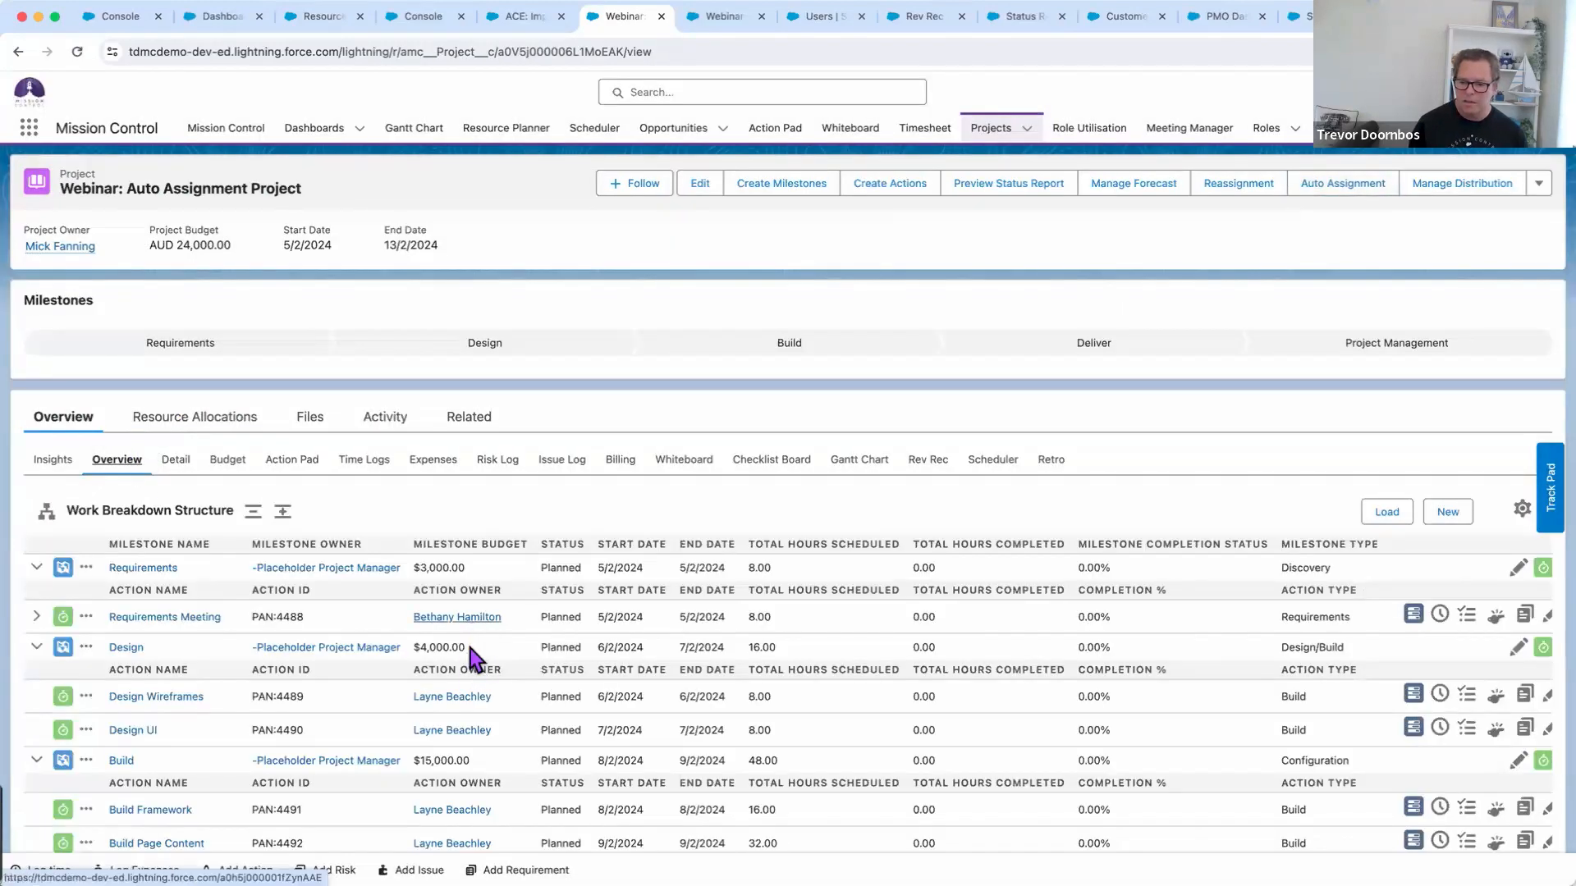
pyautogui.scroll(-4, 528, 752)
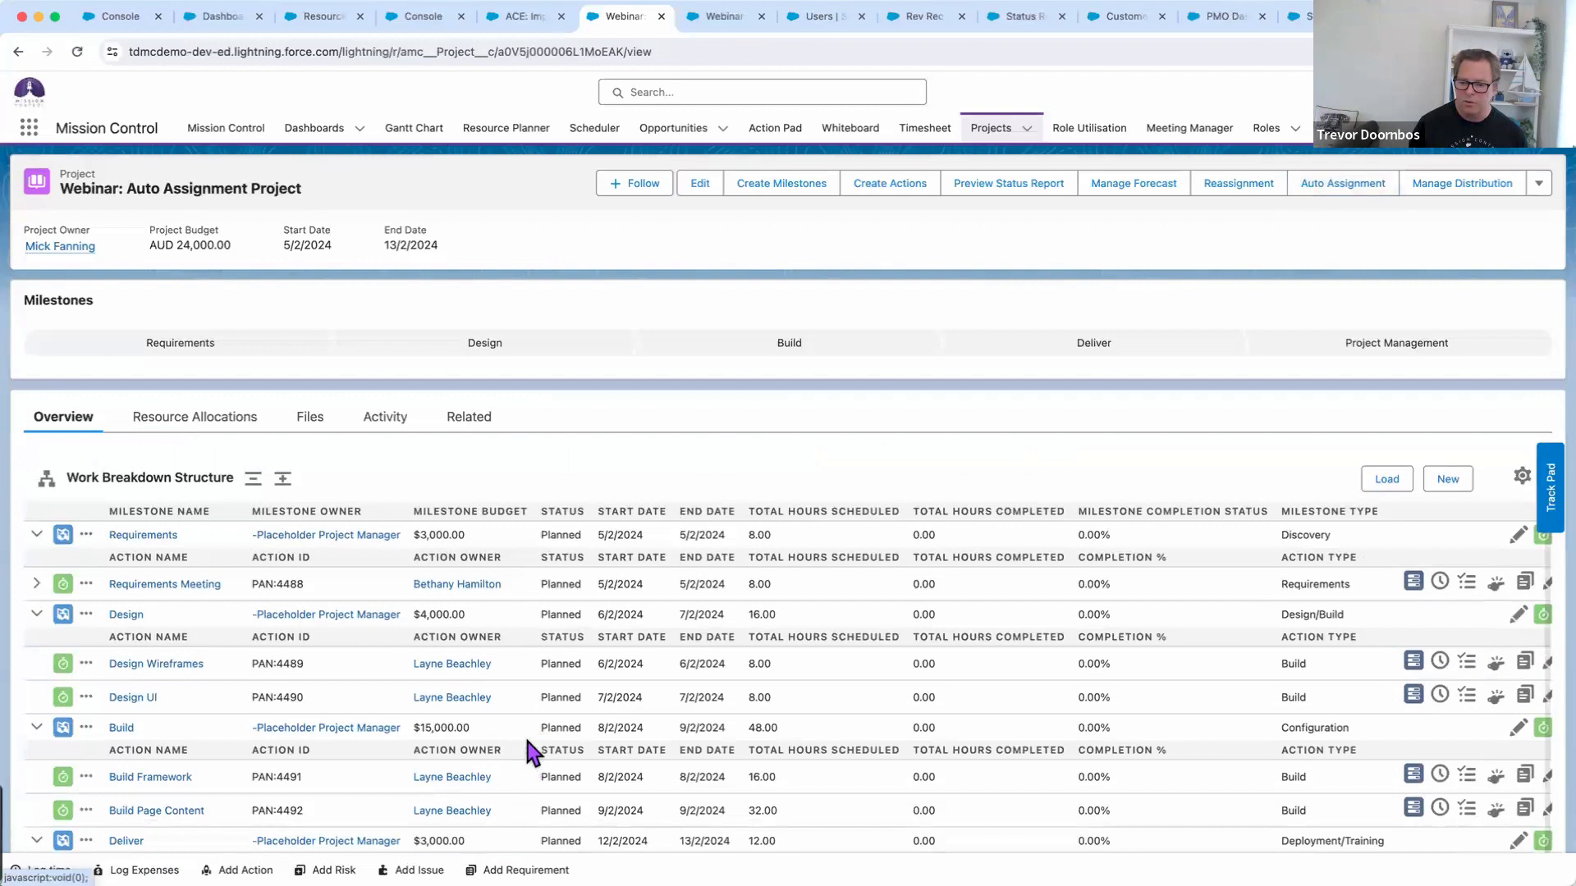
pyautogui.scroll(4, 528, 742)
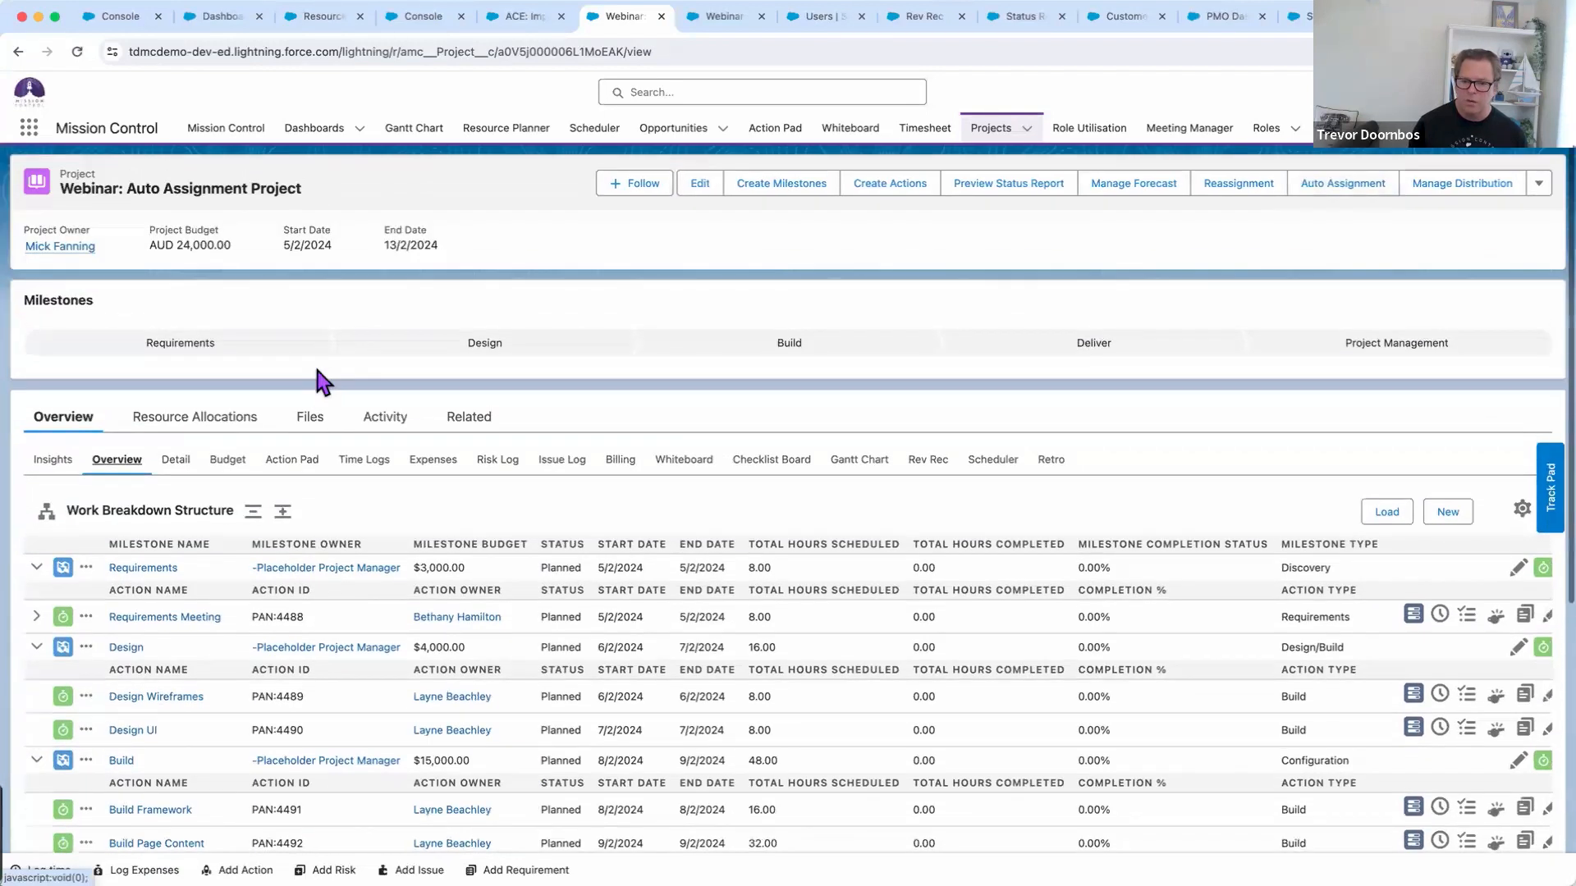
pyautogui.click(177, 417)
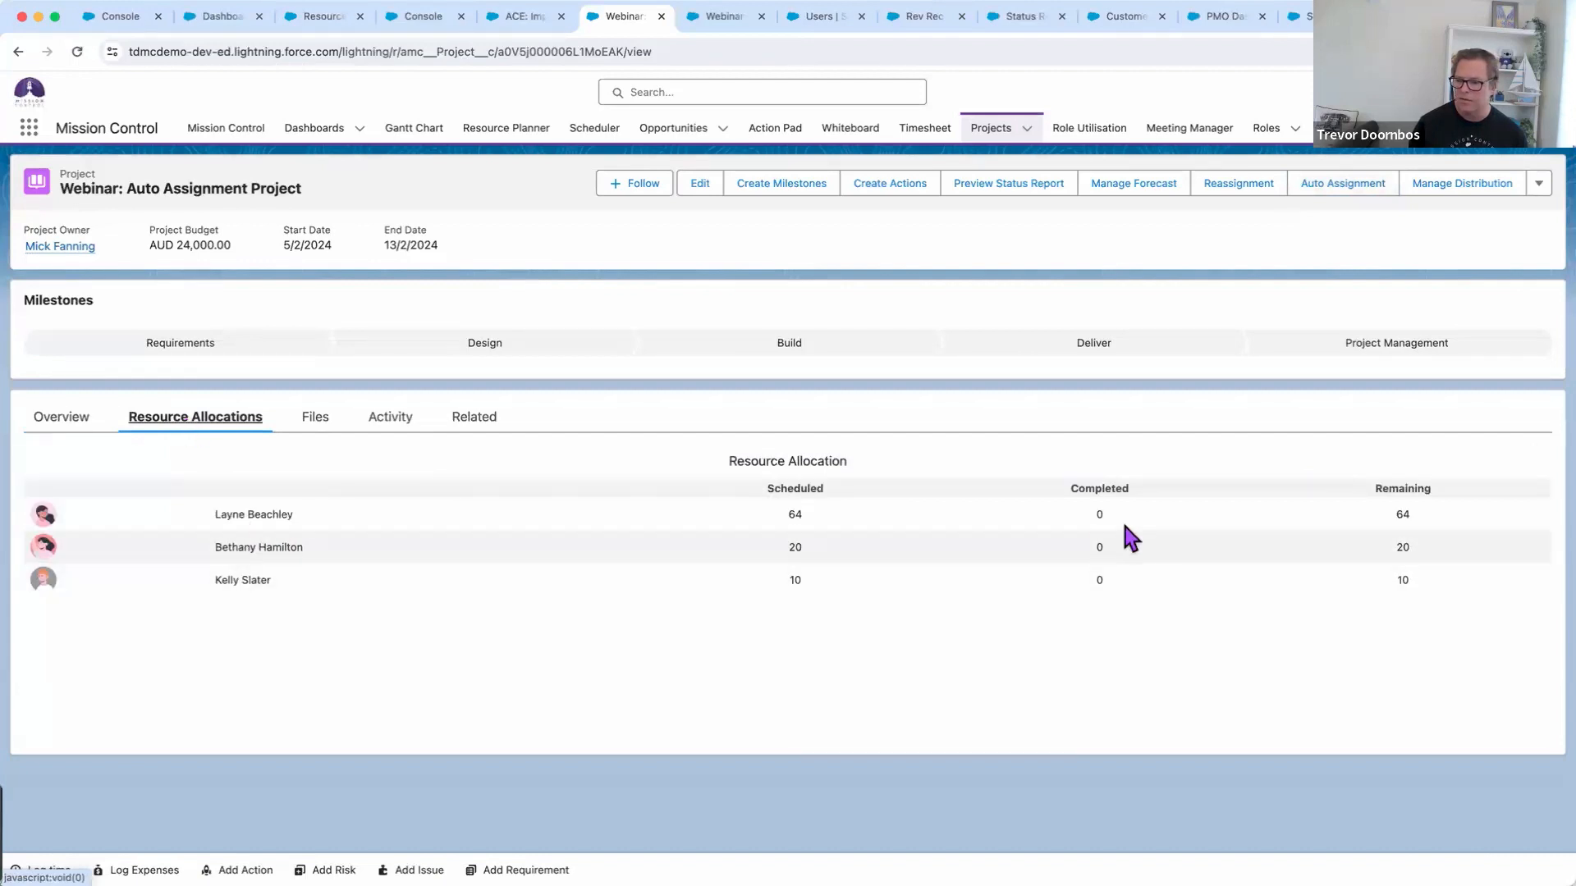
pyautogui.click(64, 420)
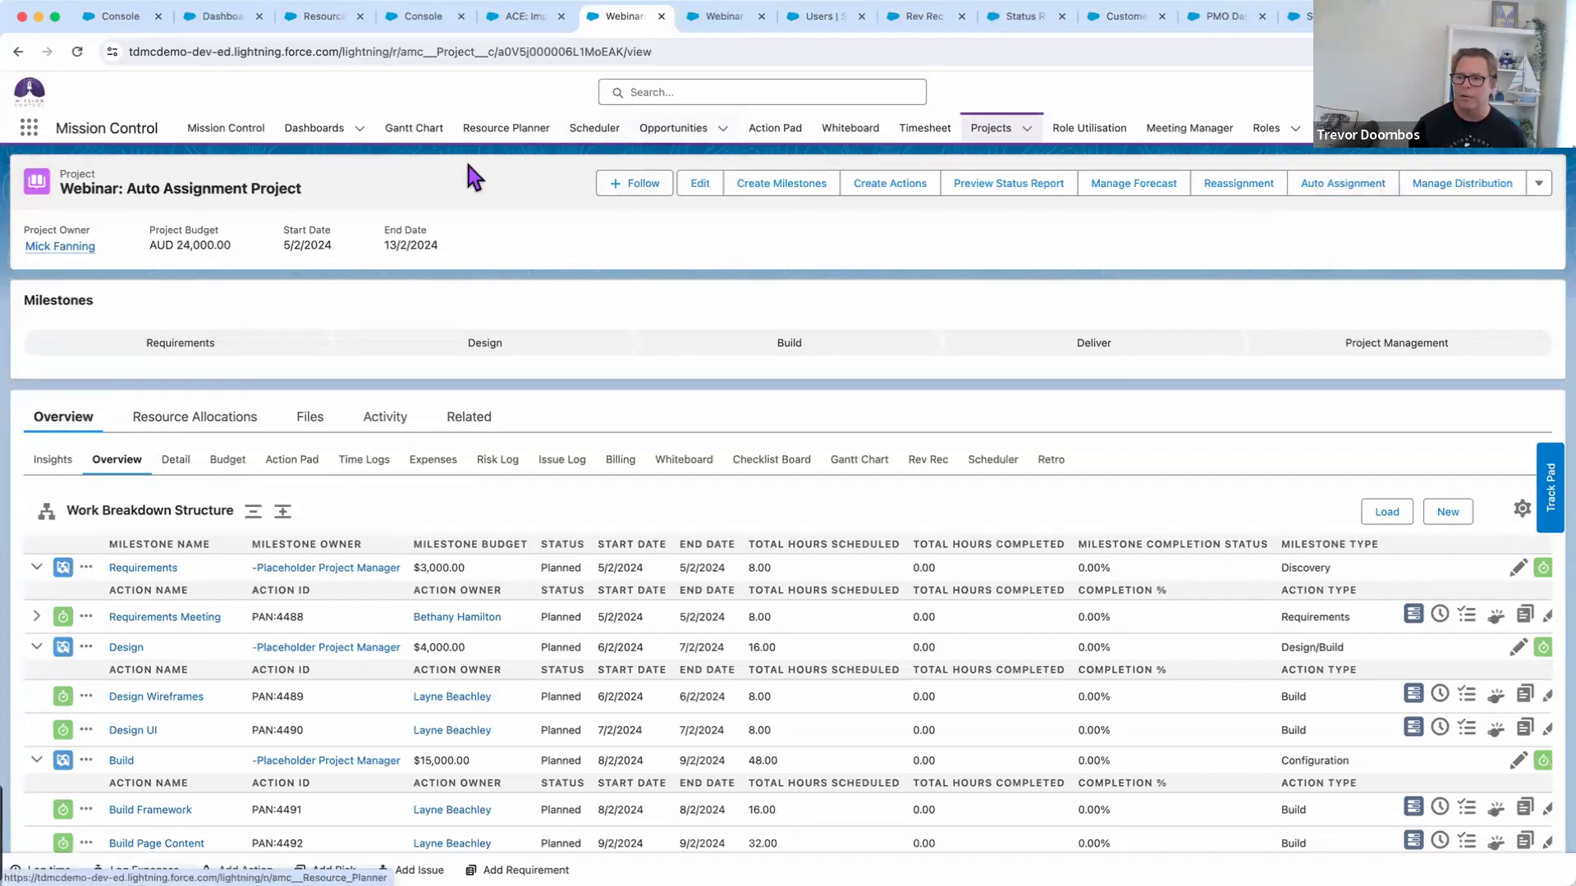
# Review the three role forecasts in the Role Forecast Conversion opportunity's Manage Forecast table, then return to the record
pyautogui.click(722, 18)
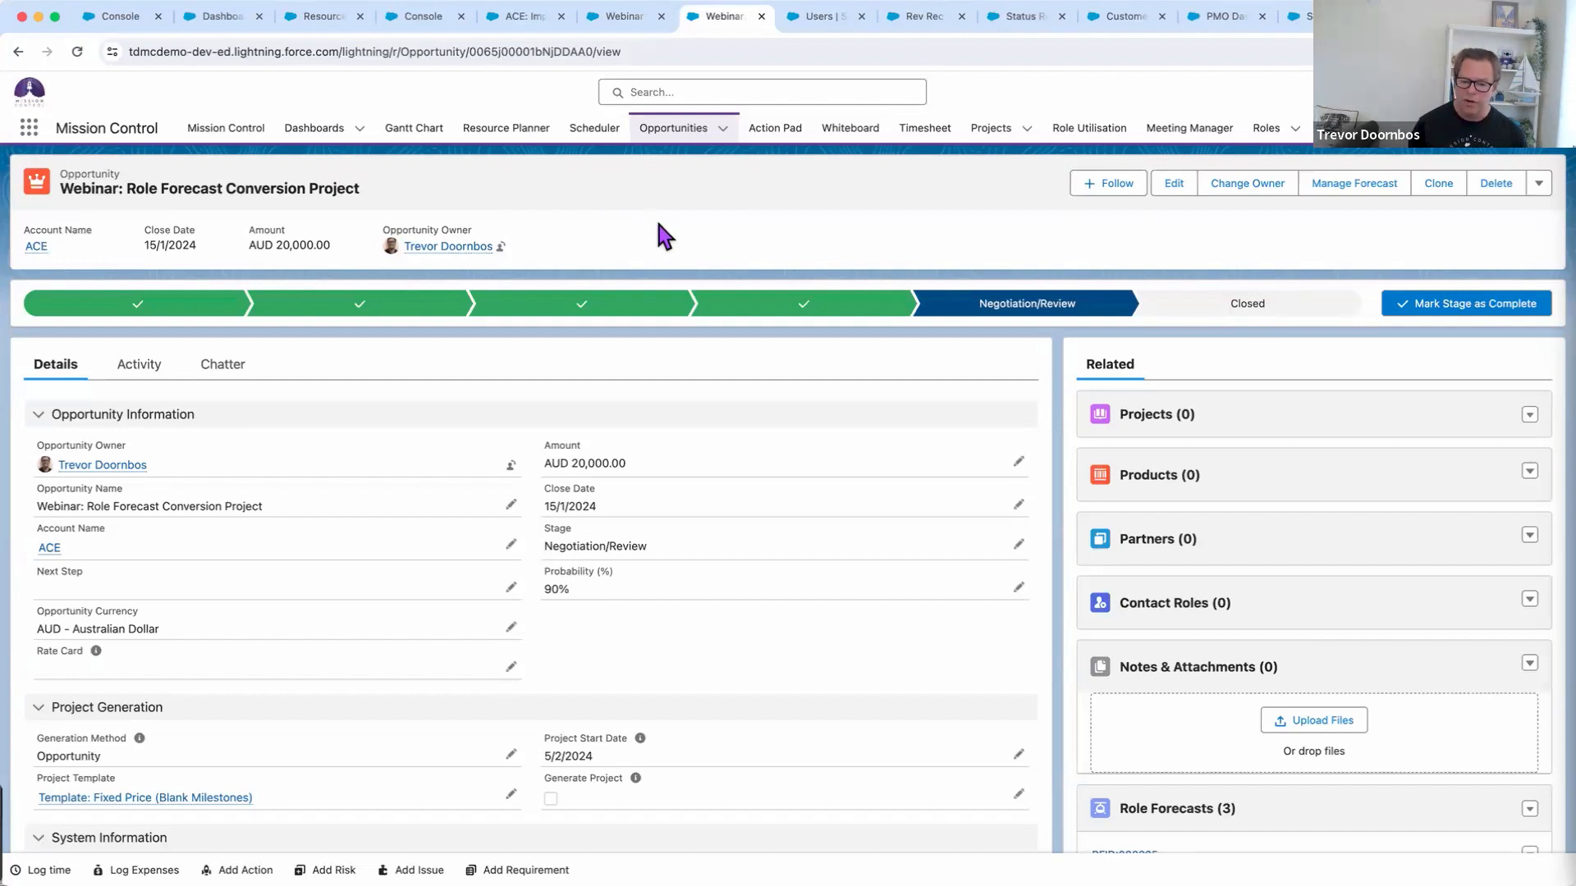
pyautogui.click(1319, 195)
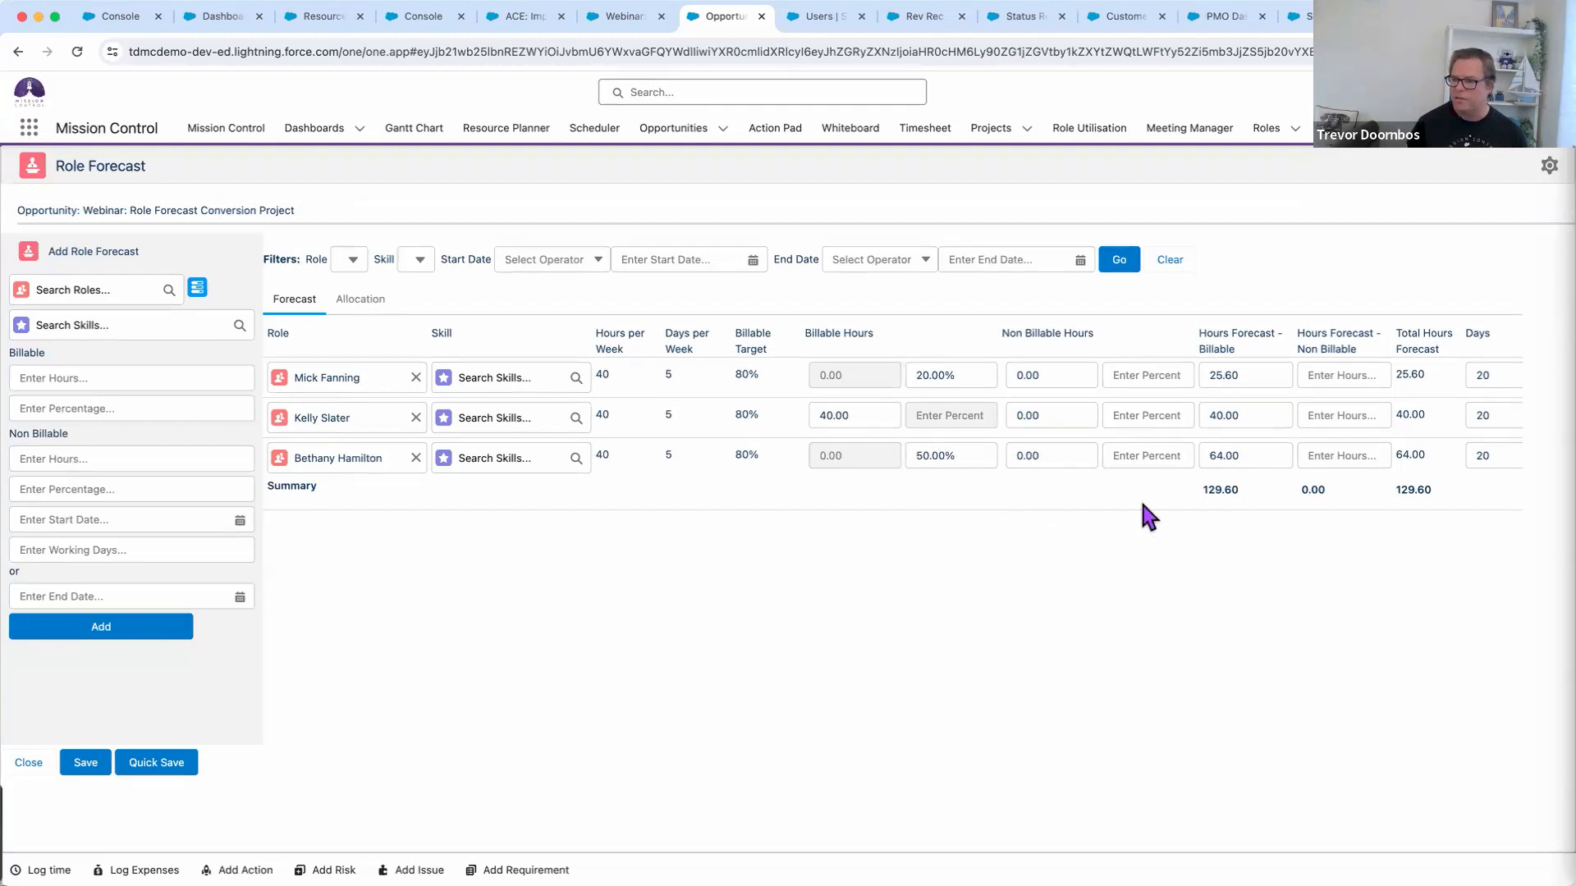
pyautogui.hscroll(3, 1142, 504)
pyautogui.hscroll(5, 1142, 502)
pyautogui.hscroll(8, 1114, 504)
pyautogui.hscroll(9, 1110, 504)
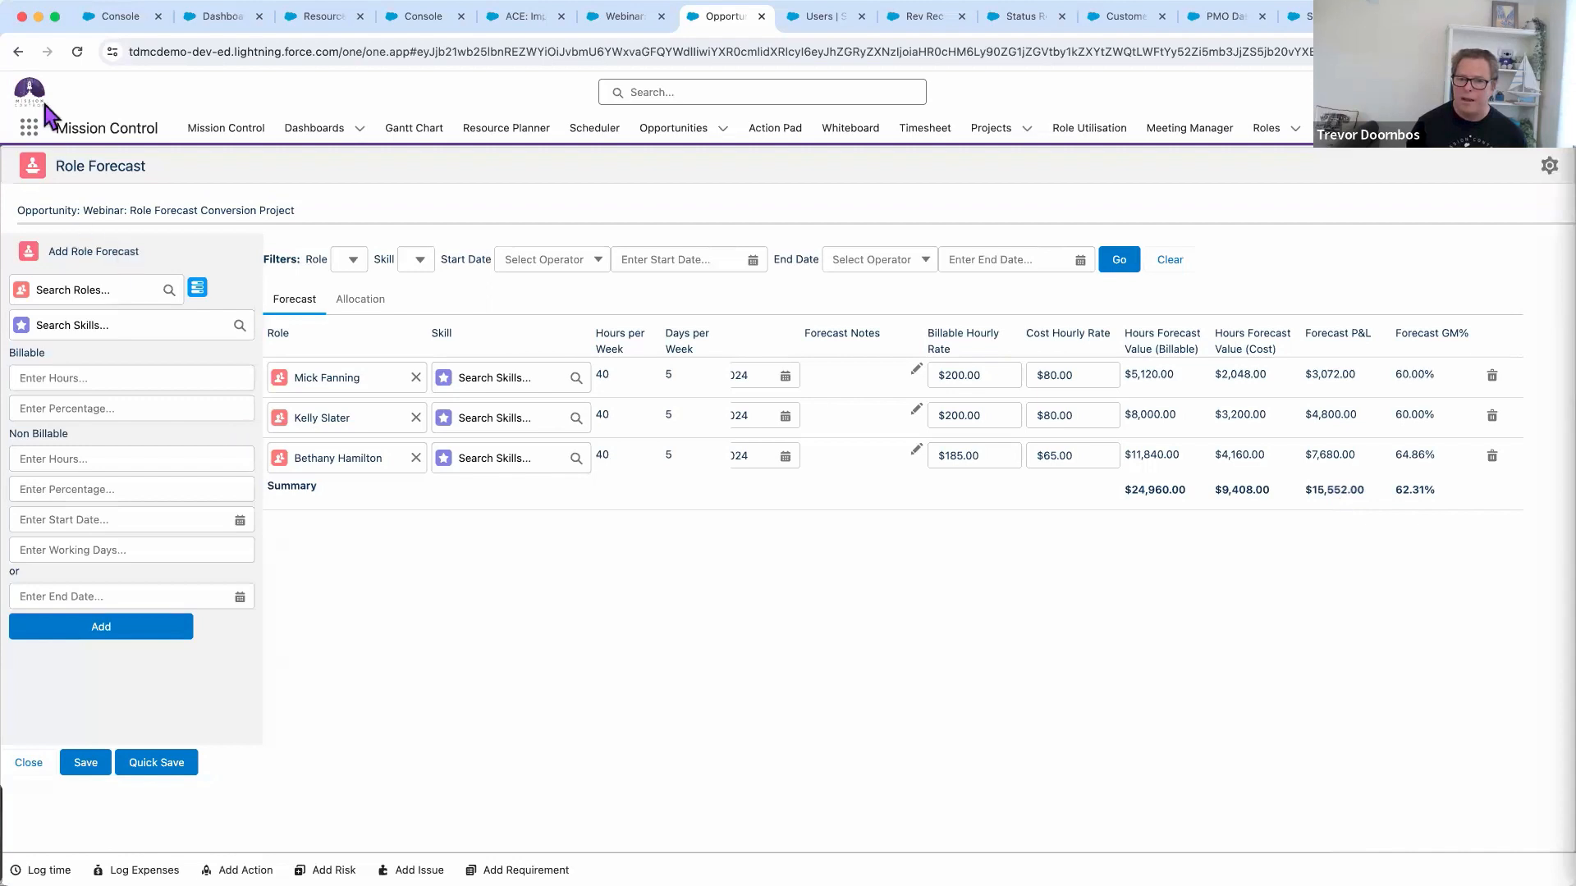
pyautogui.click(17, 52)
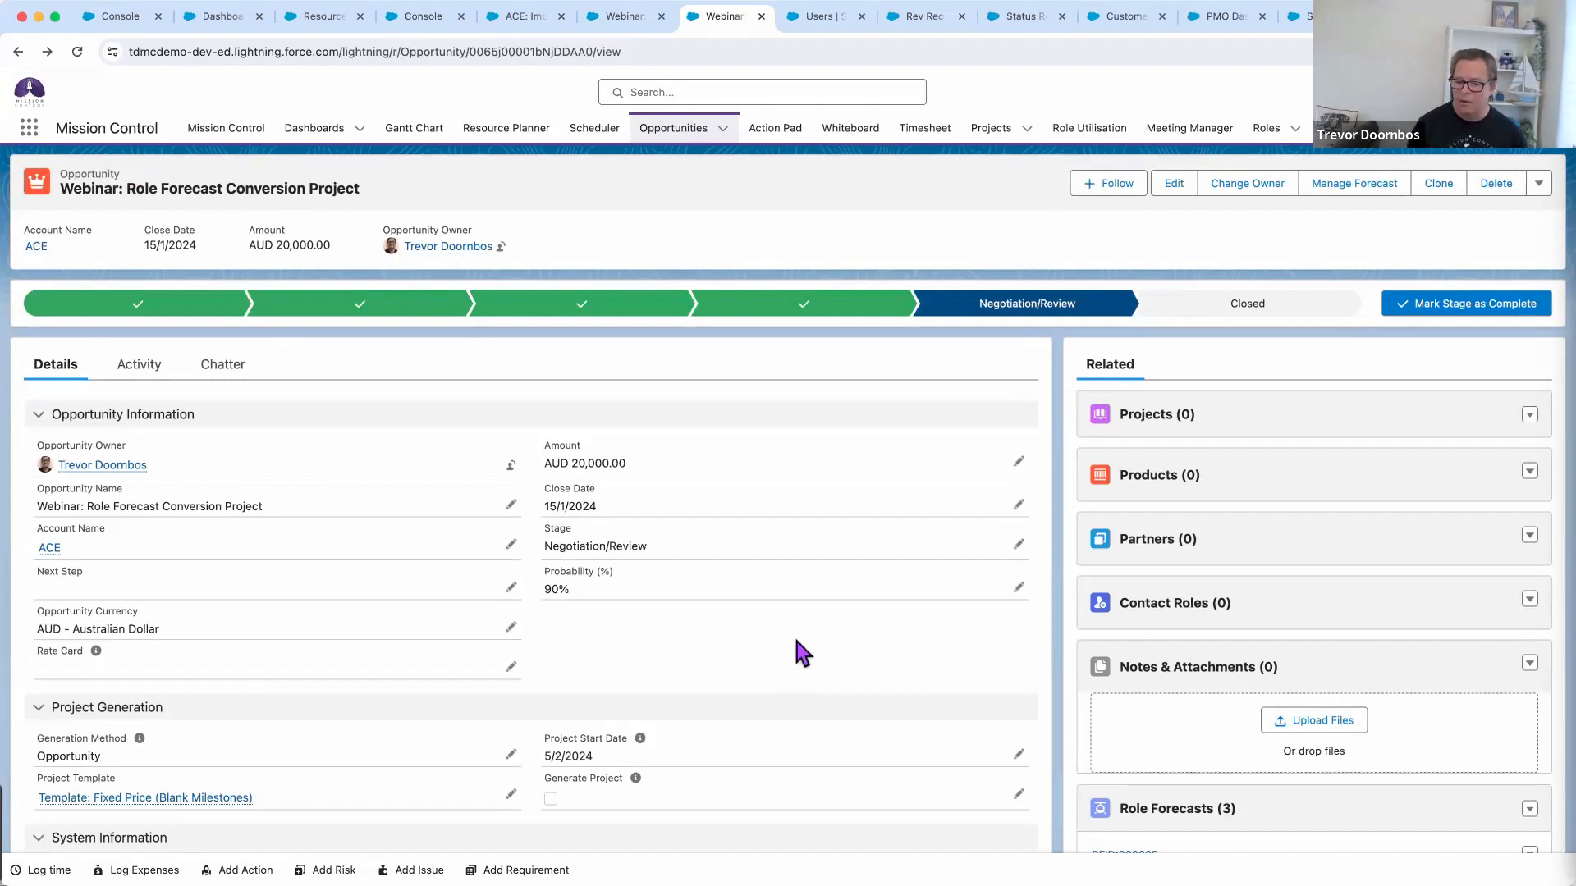
pyautogui.moveTo(163, 801)
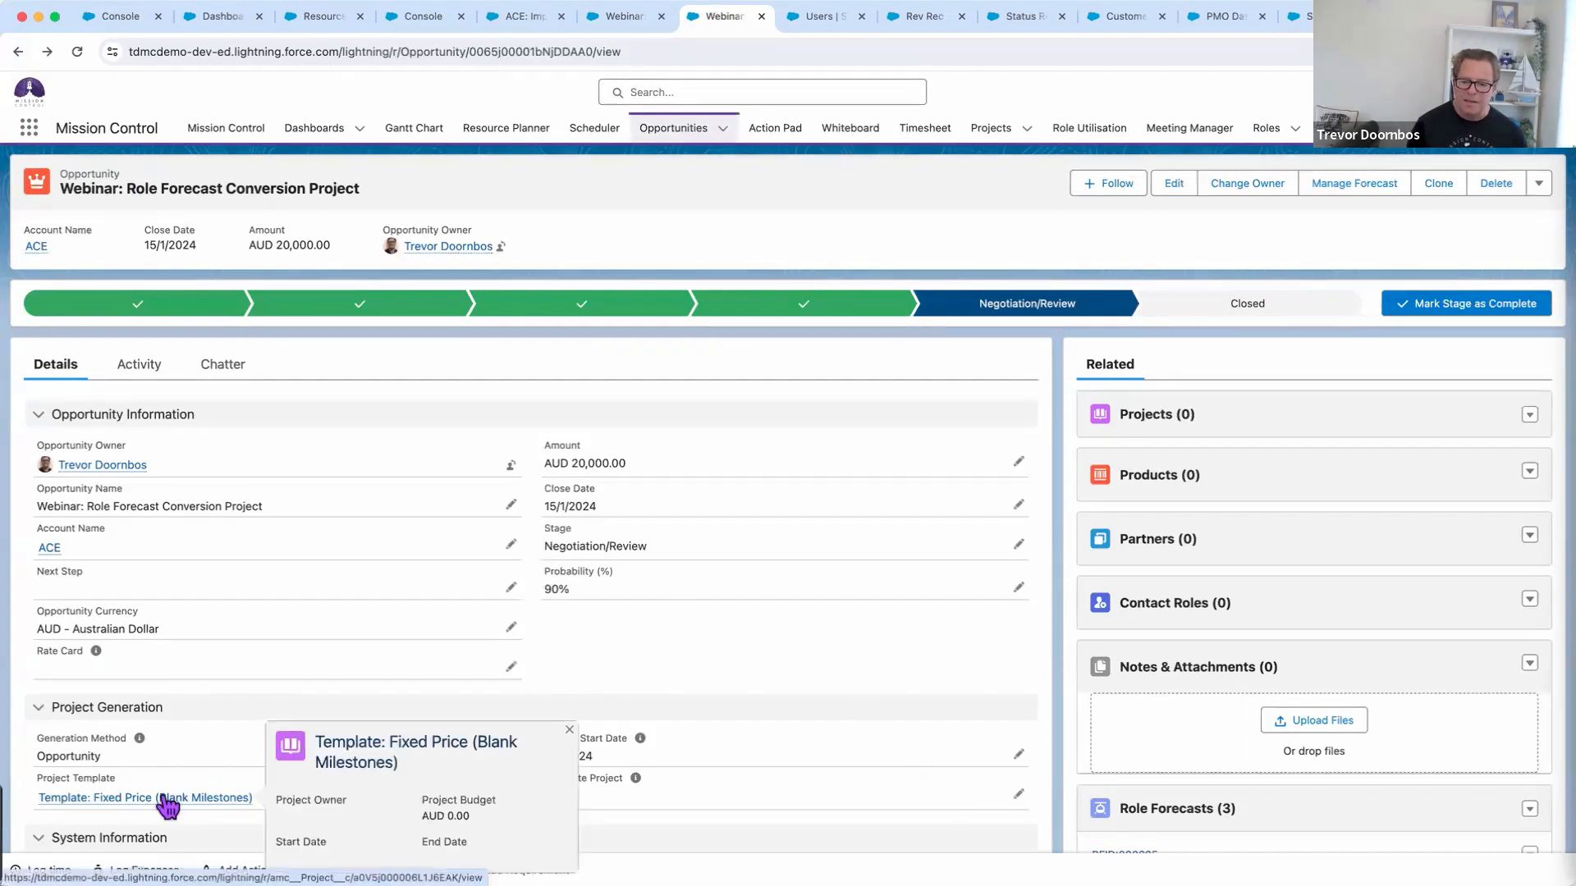
pyautogui.rightClick(158, 799)
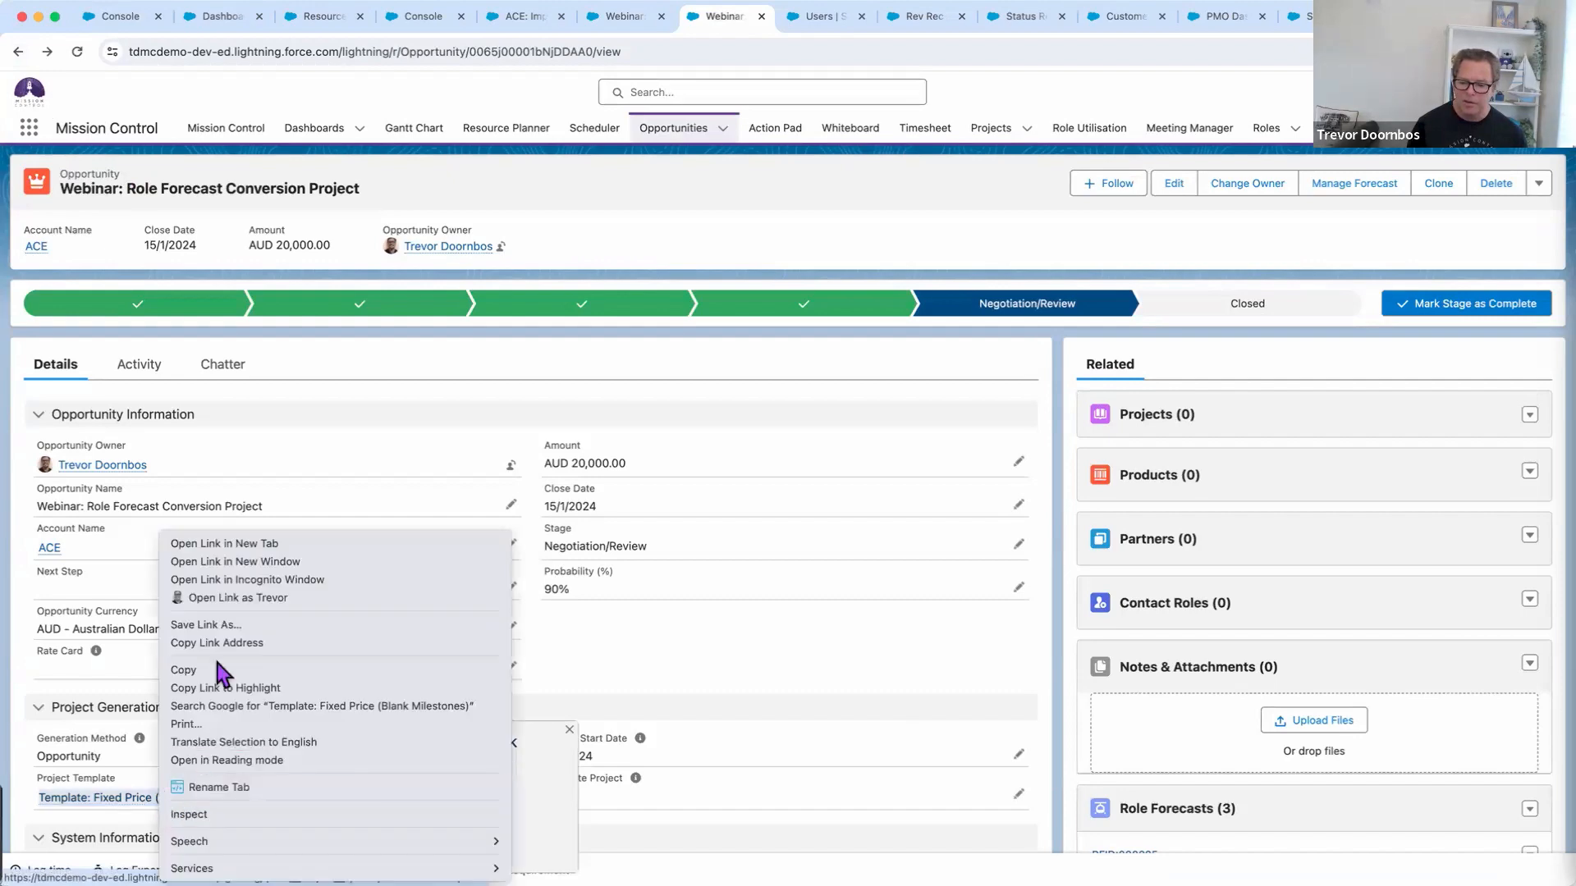
pyautogui.click(218, 546)
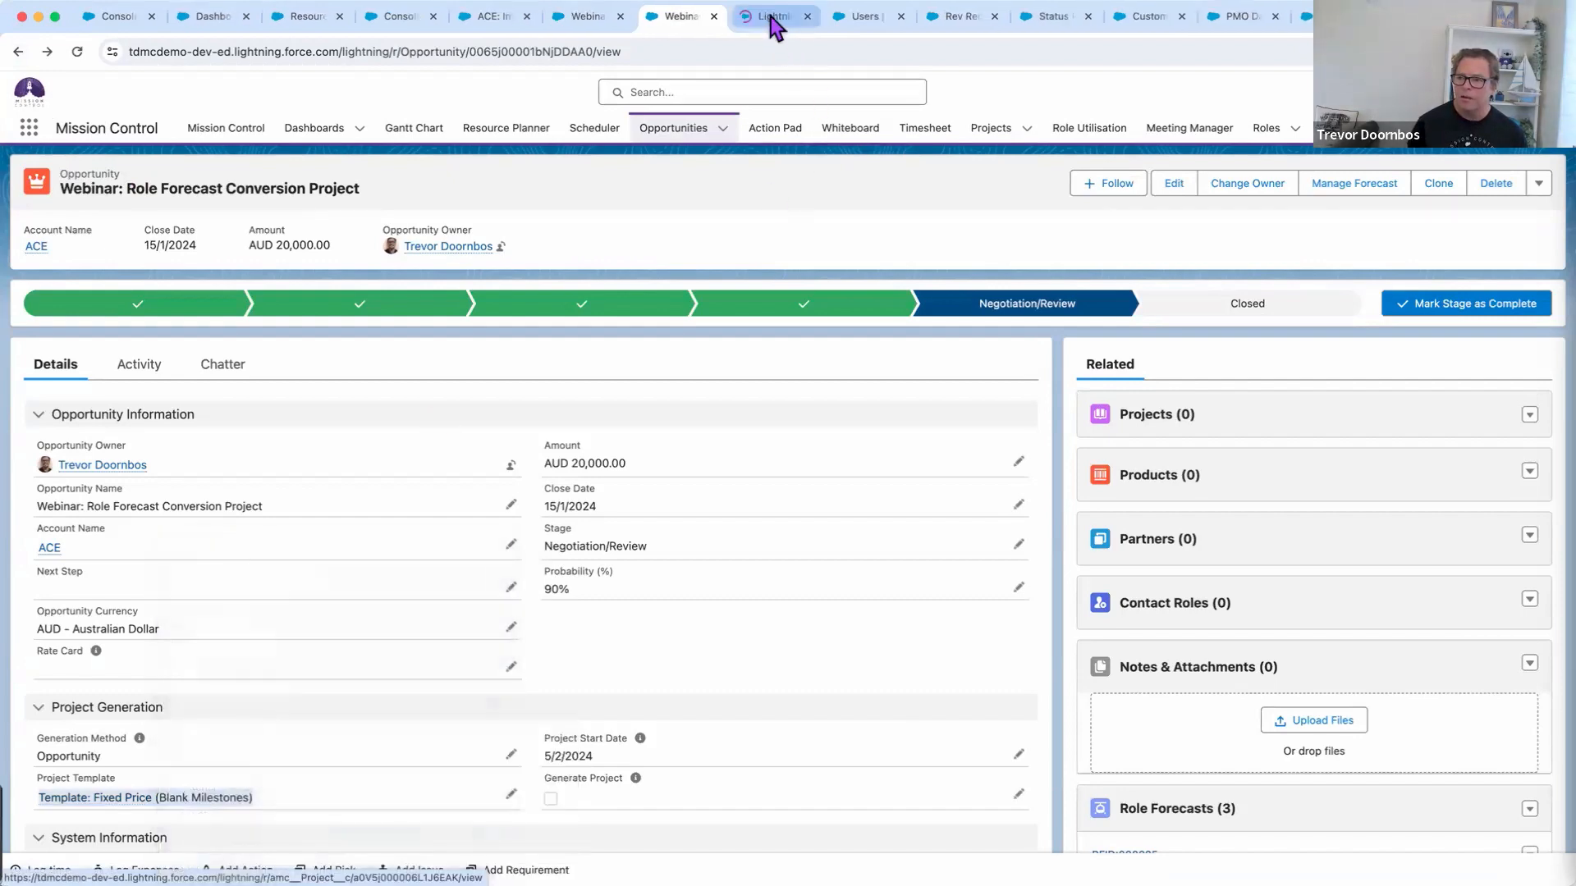
pyautogui.click(774, 18)
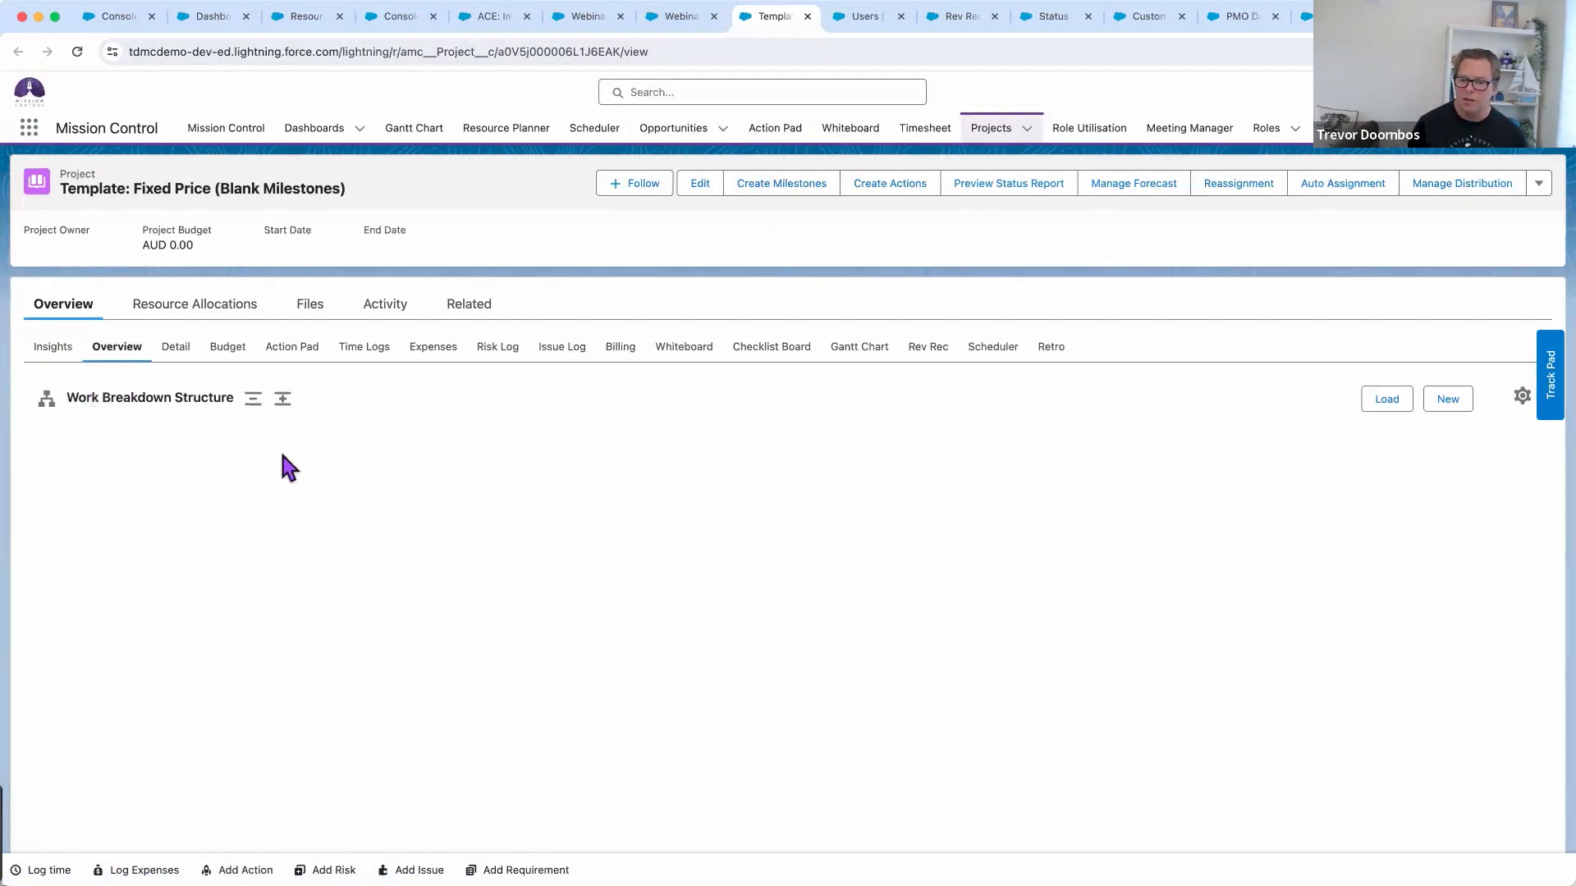
pyautogui.click(807, 16)
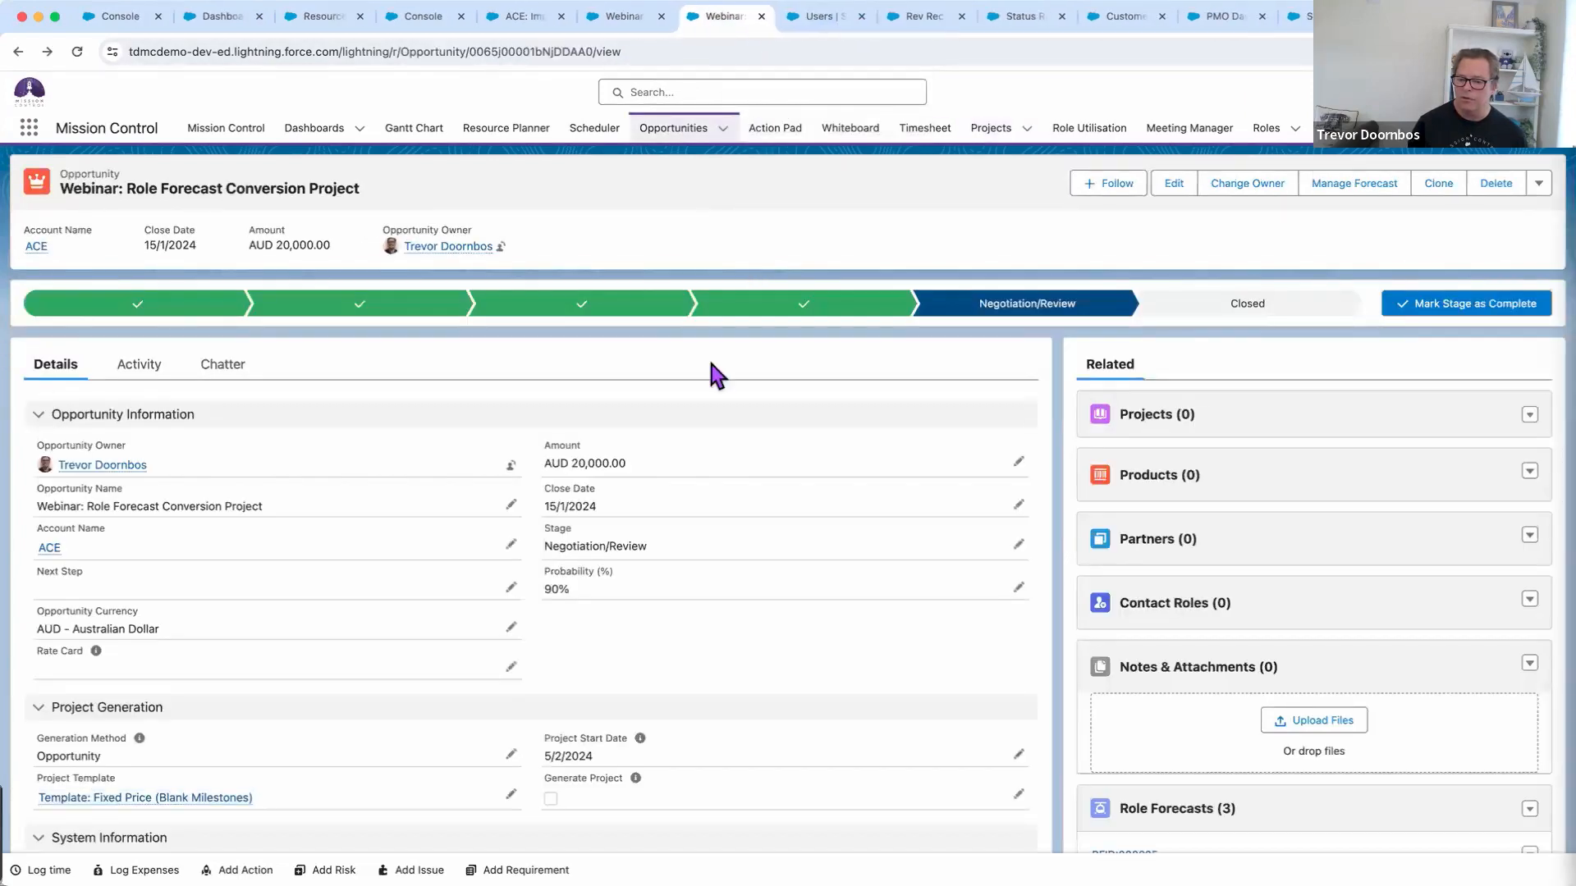
# Enable Generate Project on the Role Forecast Conversion opportunity, save, reload, and open the new AUD 20,000 project
pyautogui.click(1018, 794)
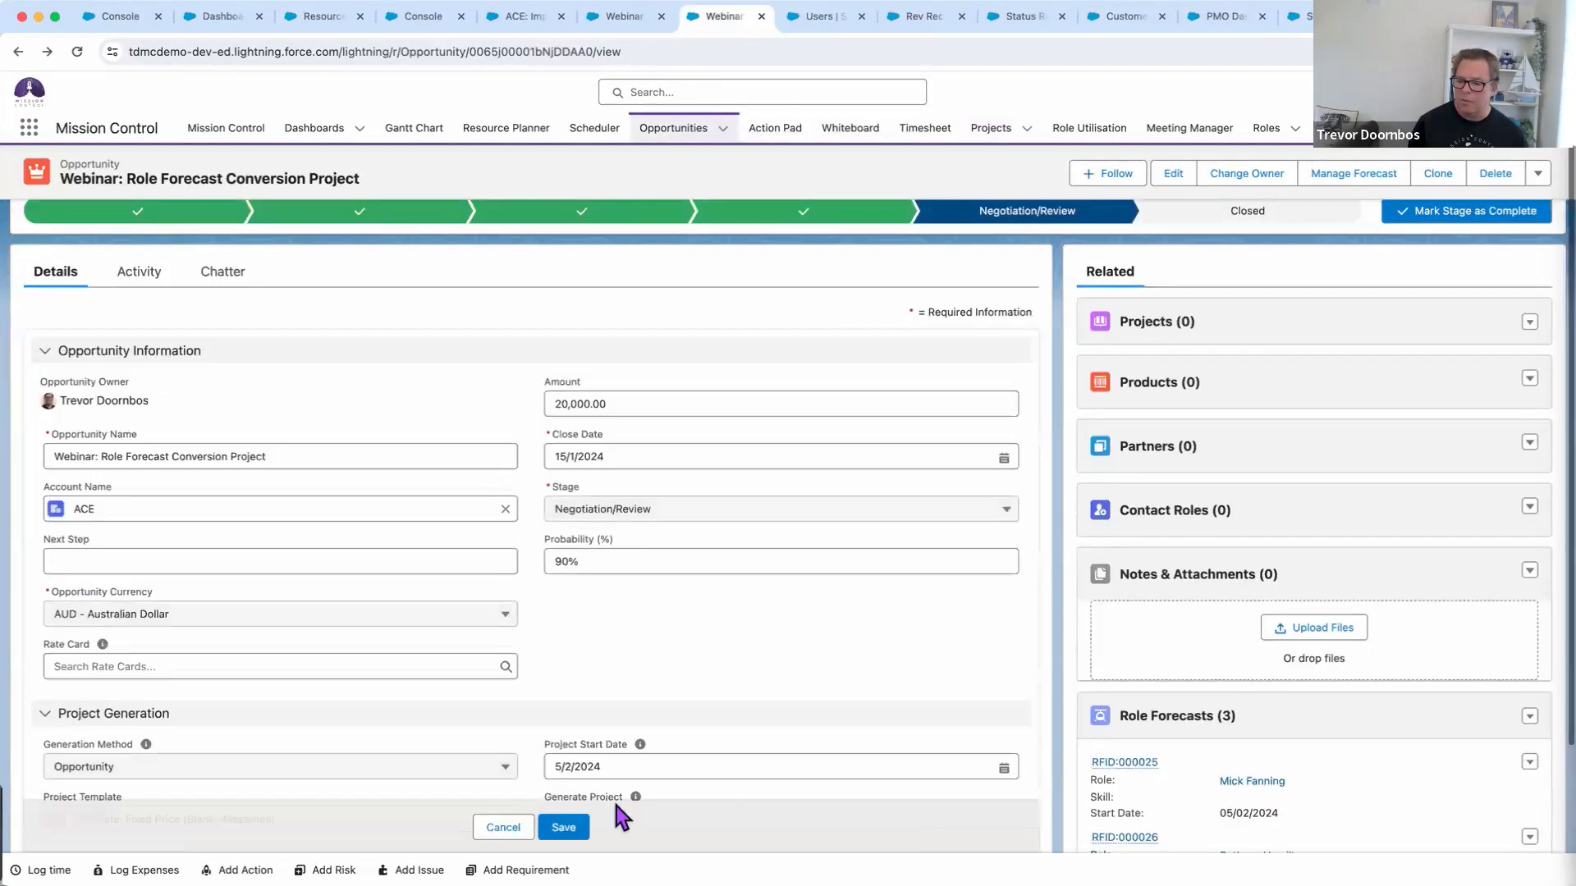
pyautogui.scroll(-2, 563, 755)
pyautogui.click(550, 765)
pyautogui.click(578, 824)
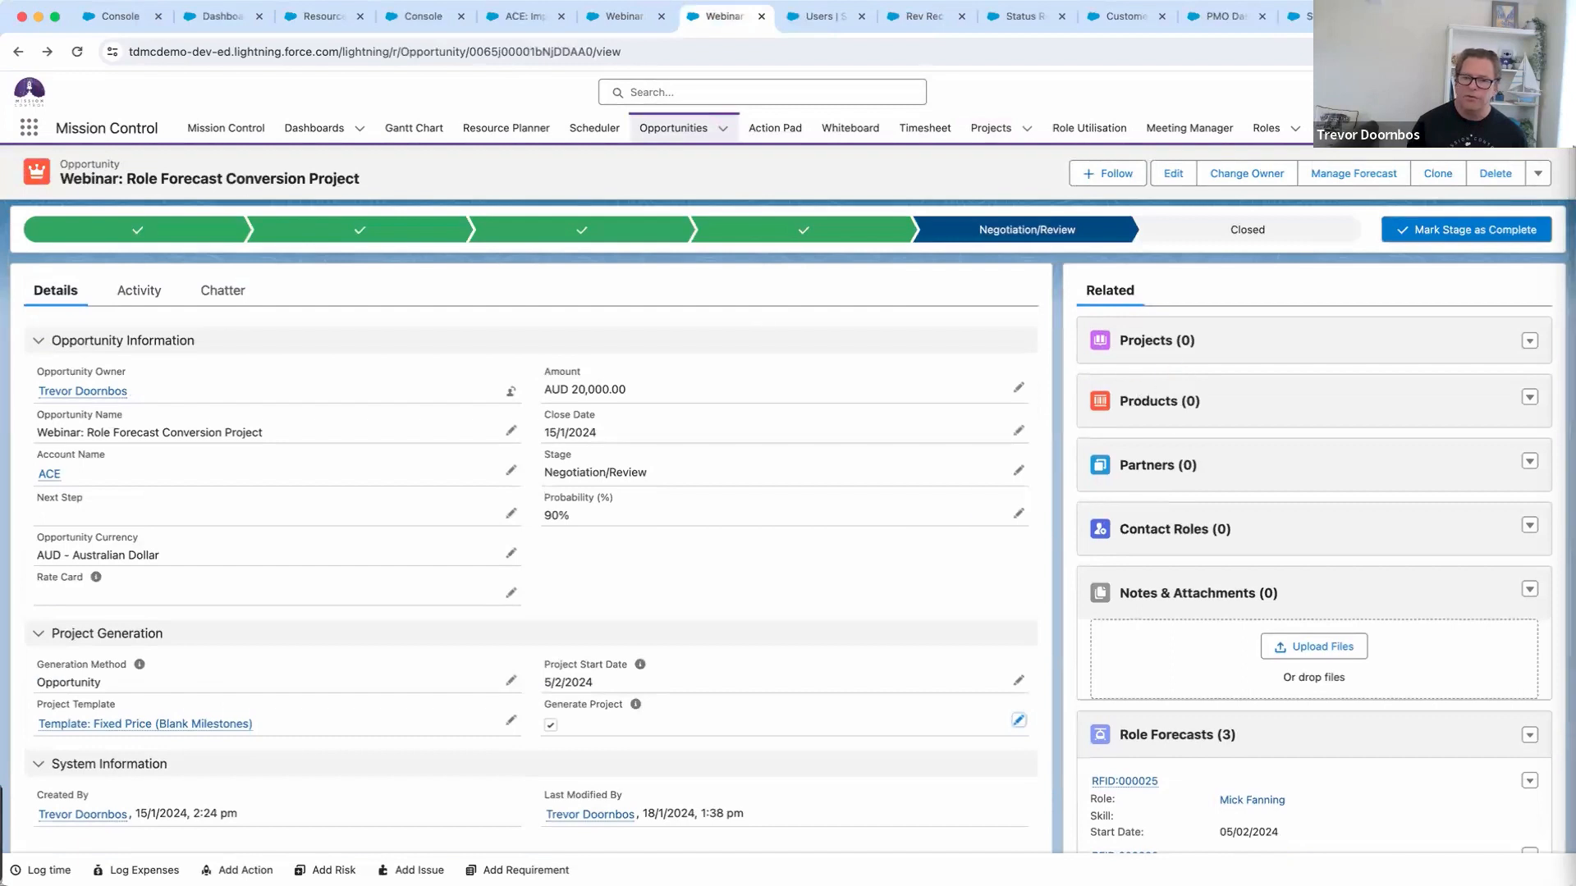
pyautogui.click(76, 50)
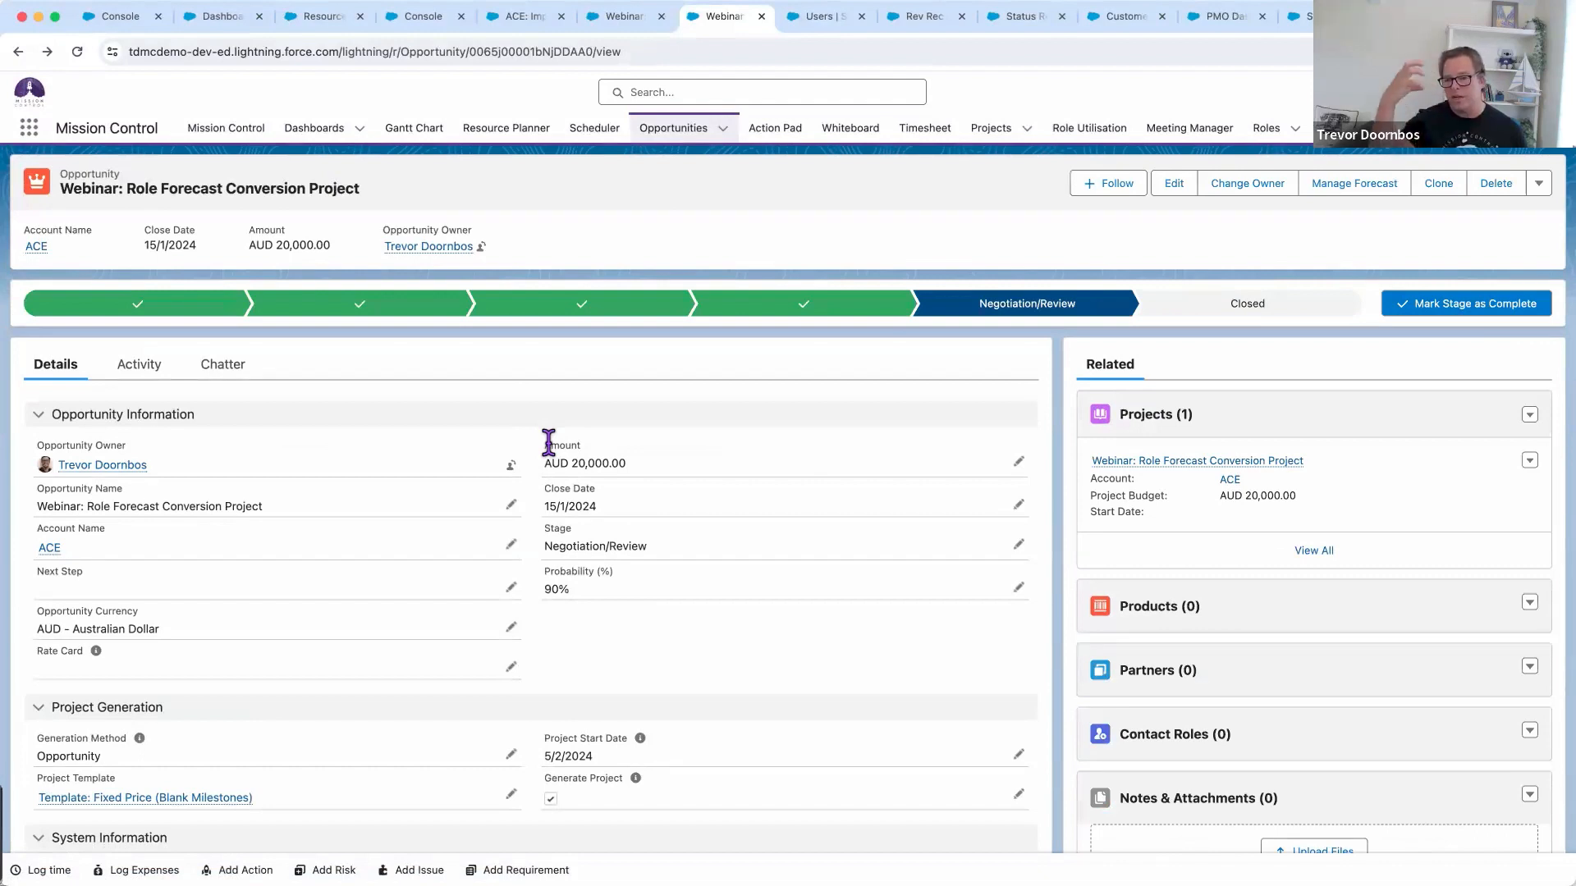
pyautogui.click(1243, 462)
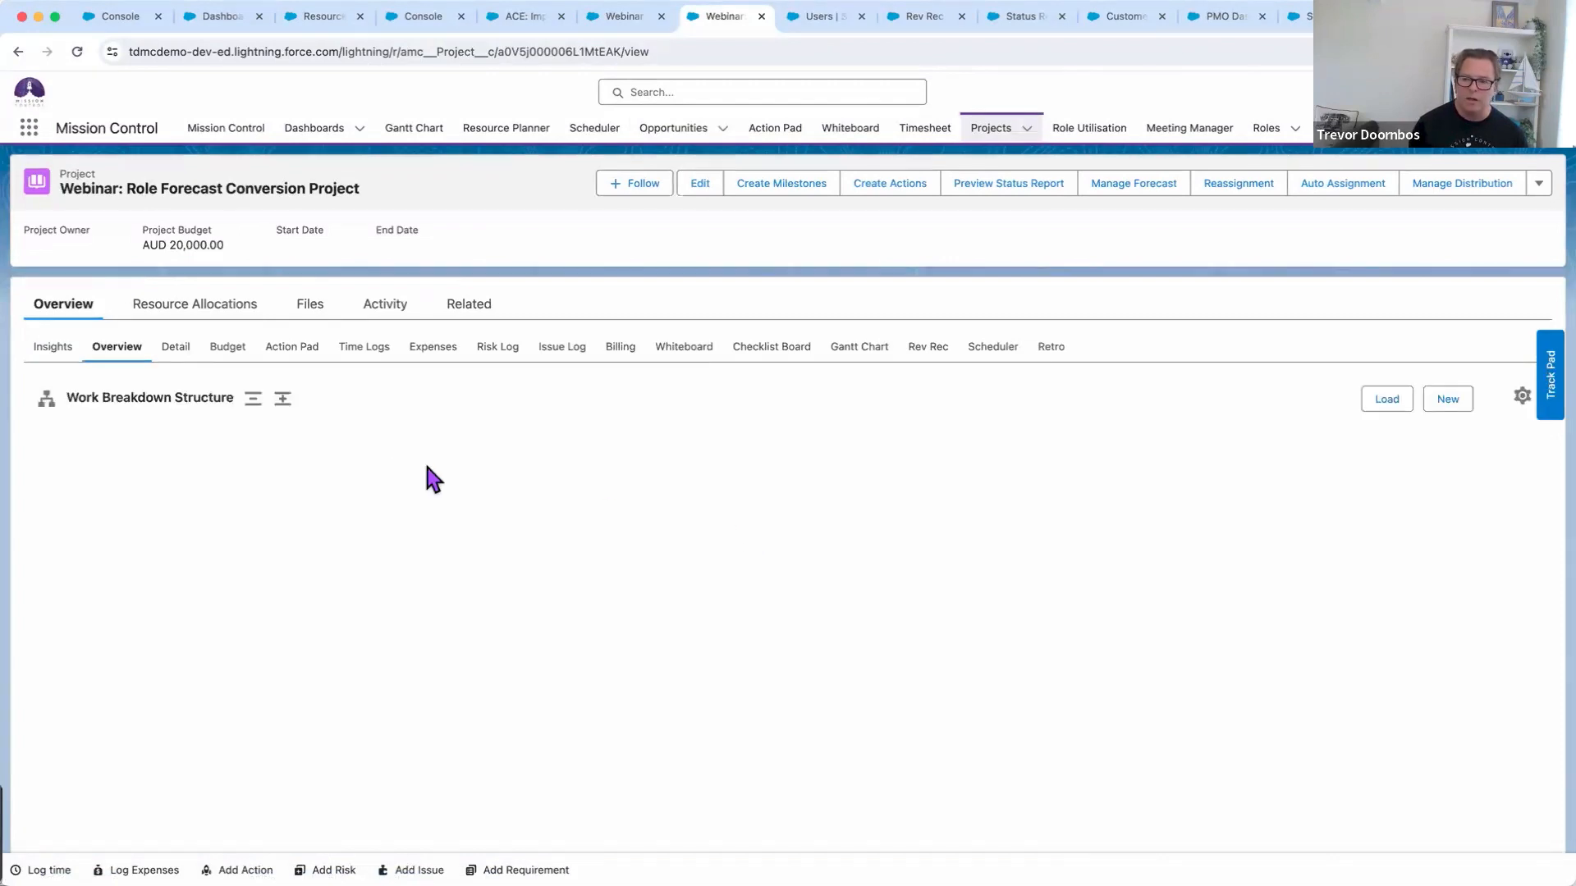
# Edit the Role Forecast Conversion project to tick Convert Role Forecasts to Actions and save
pyautogui.click(1134, 185)
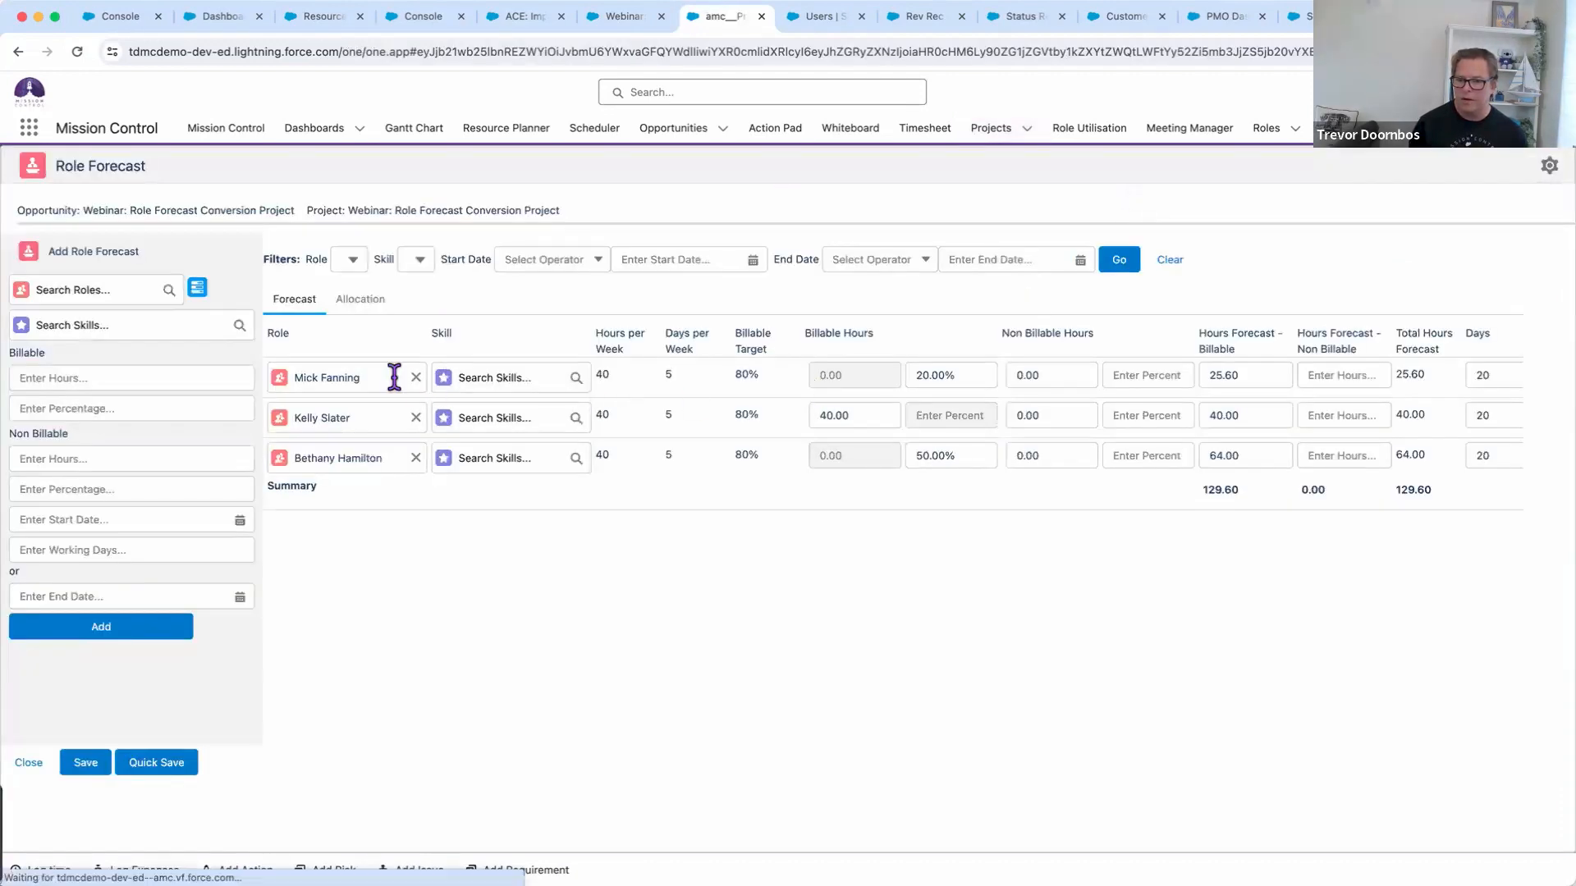
pyautogui.click(25, 52)
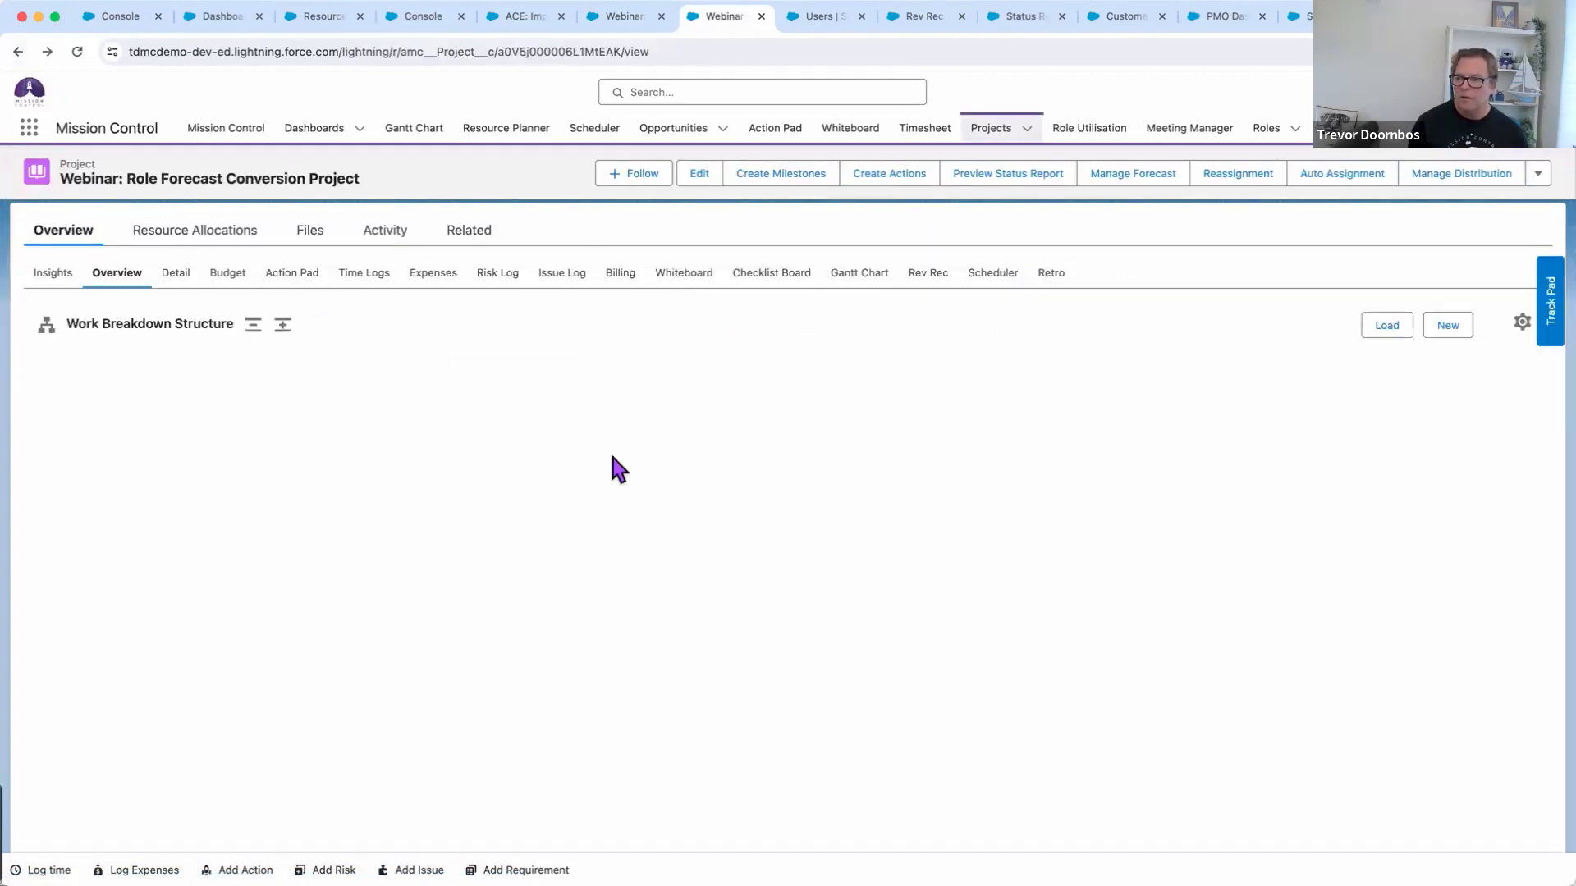
pyautogui.click(700, 173)
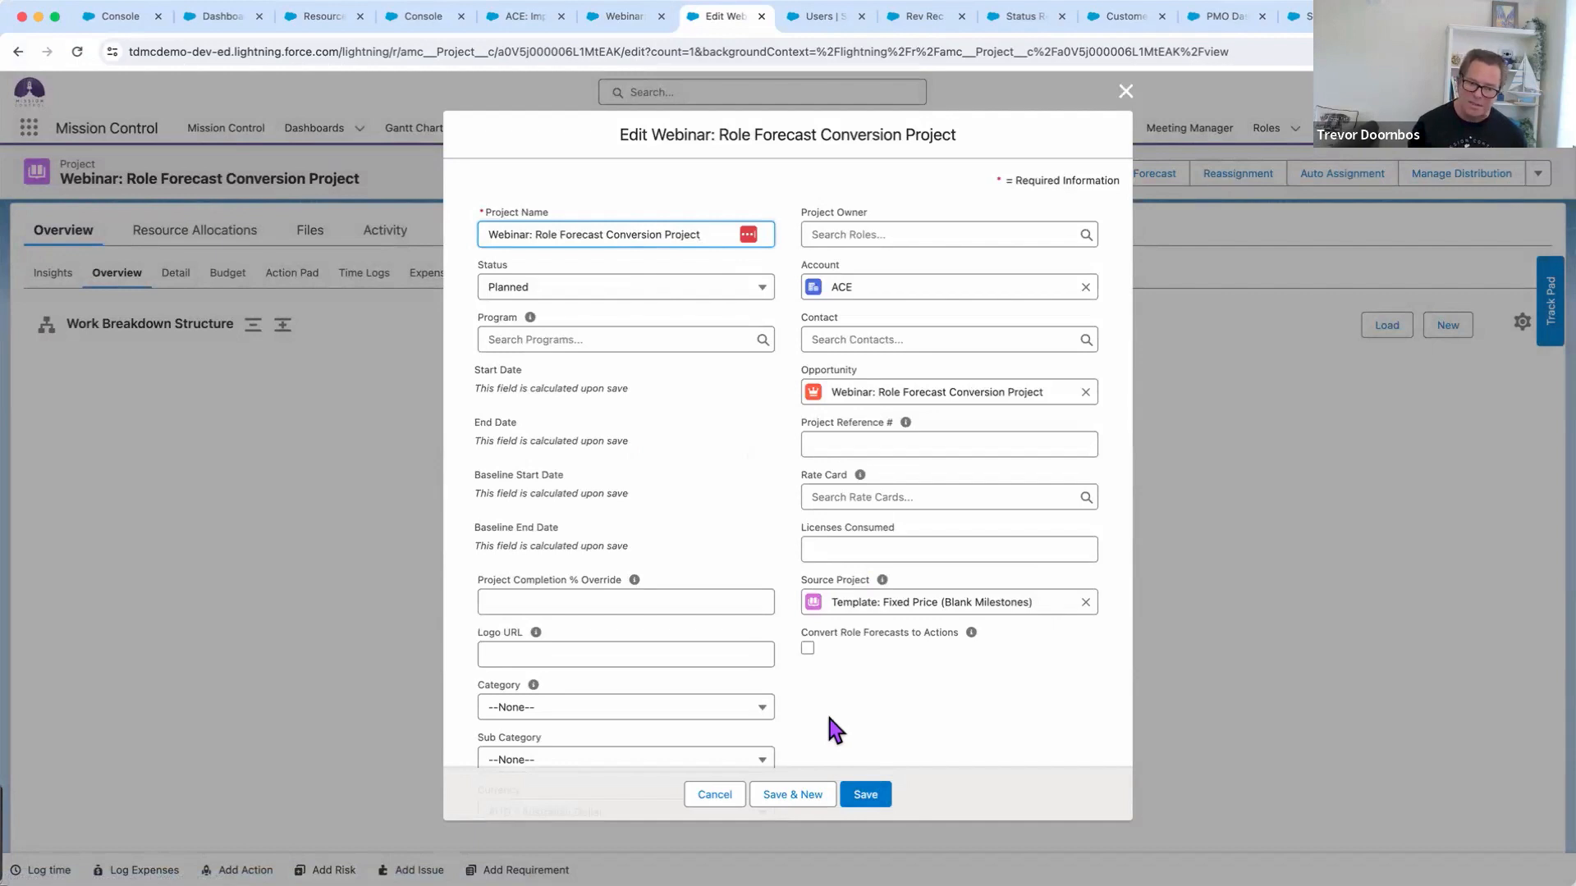
pyautogui.click(806, 649)
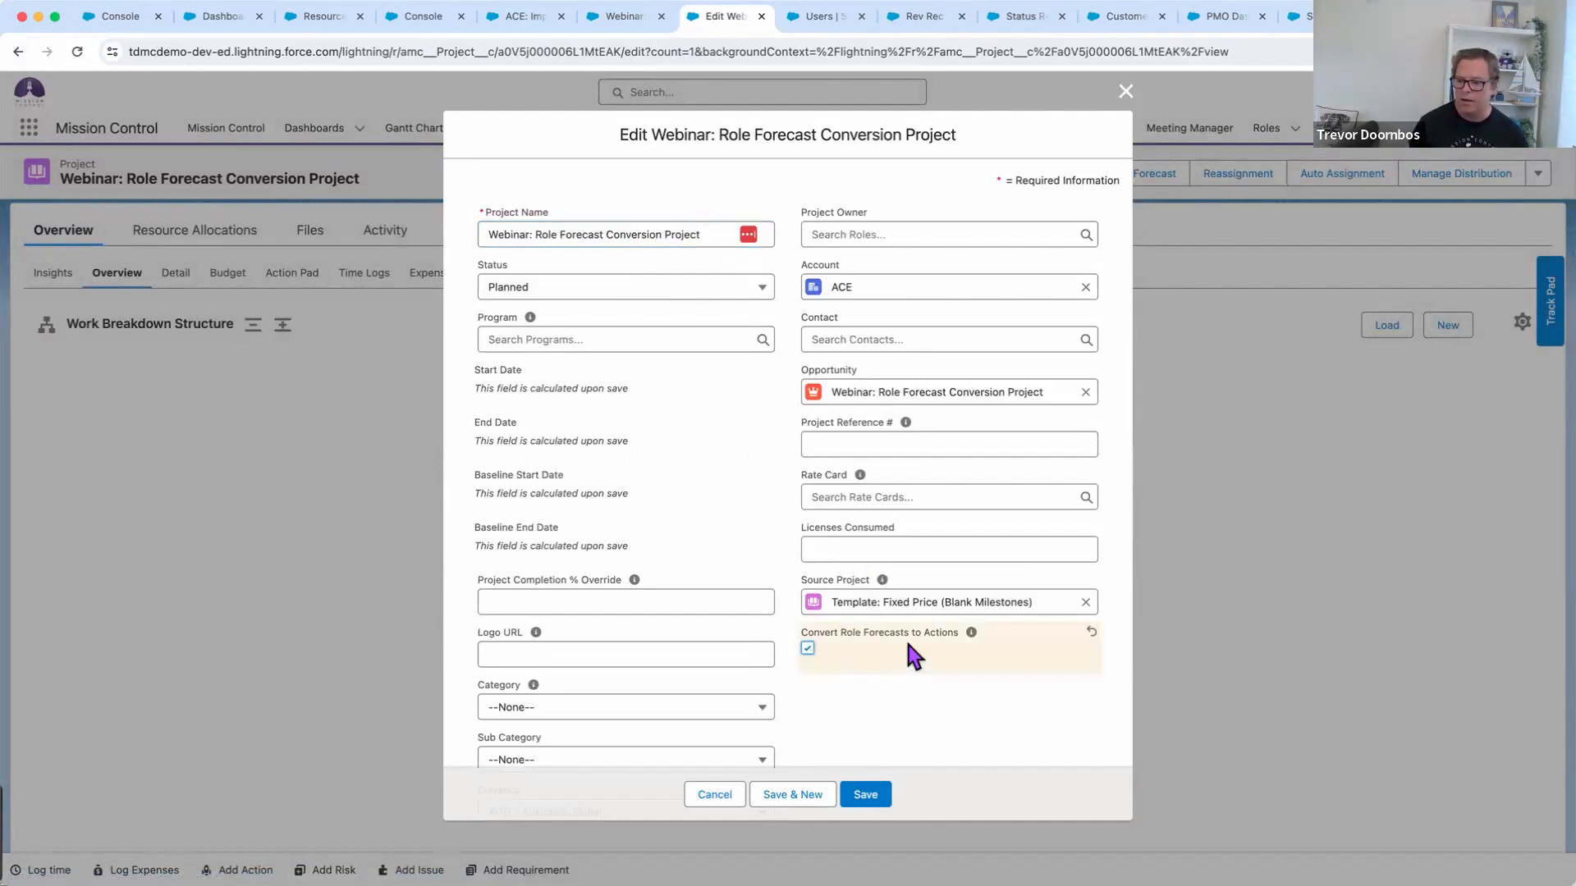
pyautogui.click(867, 797)
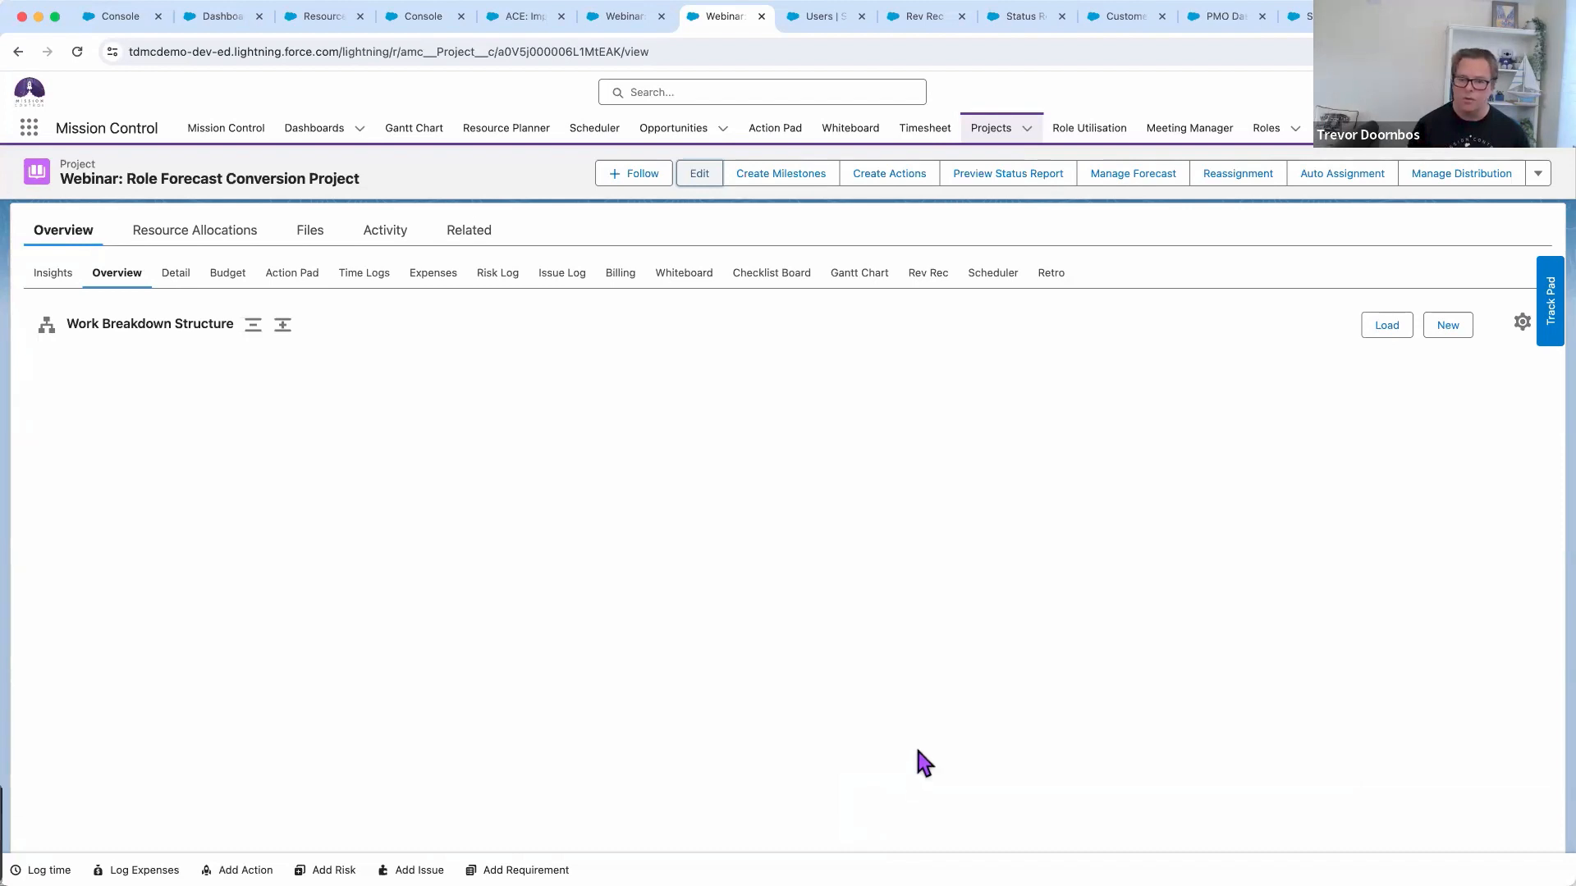
# Refresh the Overview to show the Role Forecasts milestone with actions of 64, 40 and 25.6 hours
pyautogui.click(101, 281)
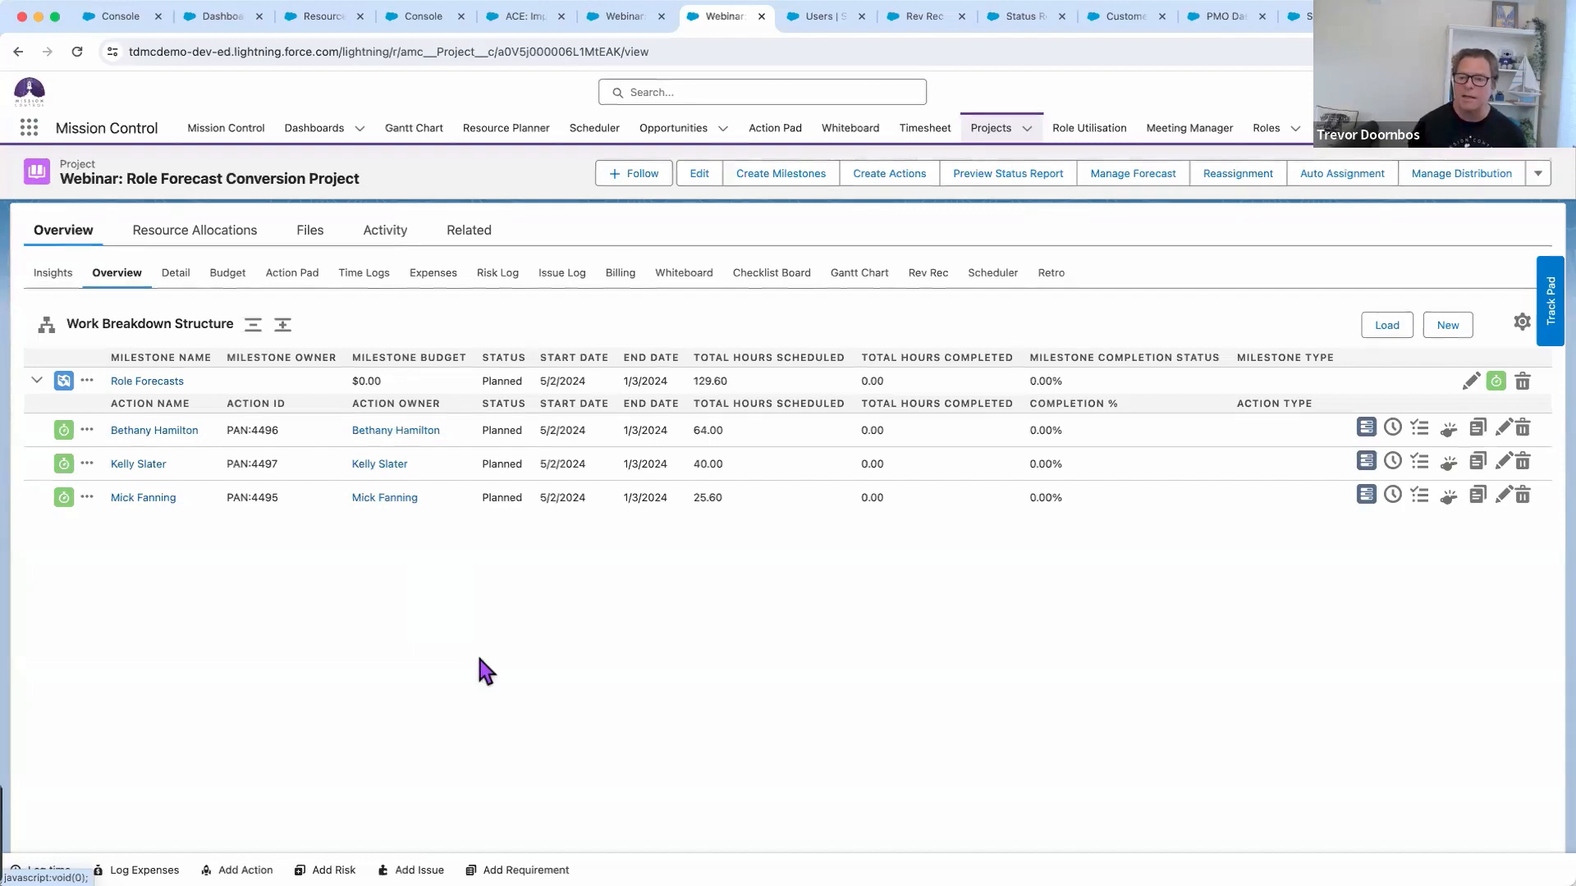
pyautogui.click(516, 20)
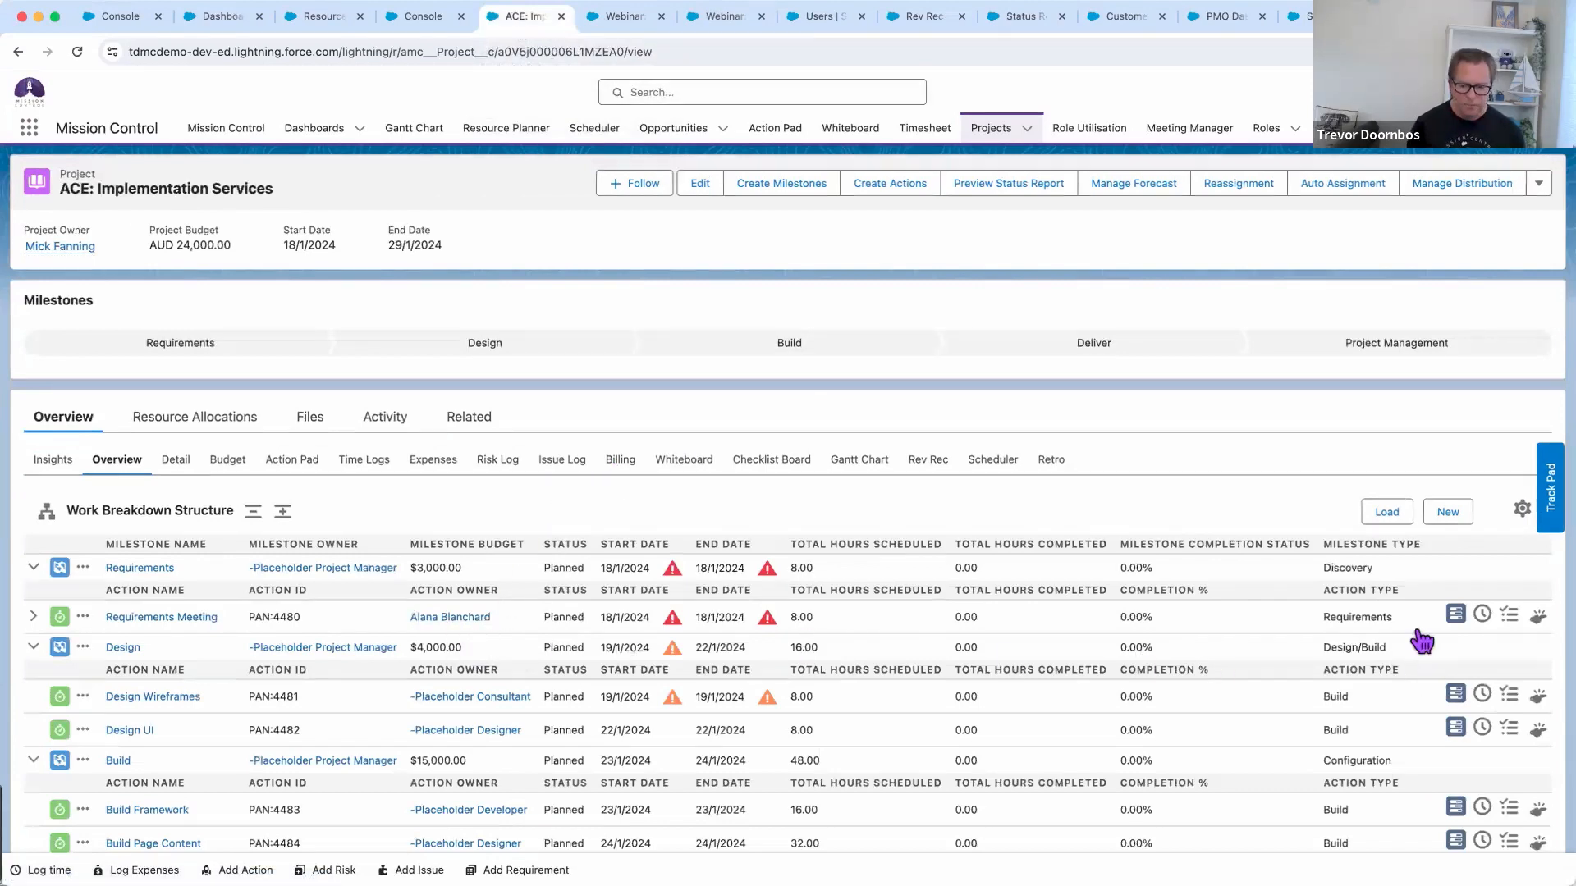
# Briefly show the Demonstration agenda slide, then switch to the Users tab listing all users
pyautogui.press('super+Tab')
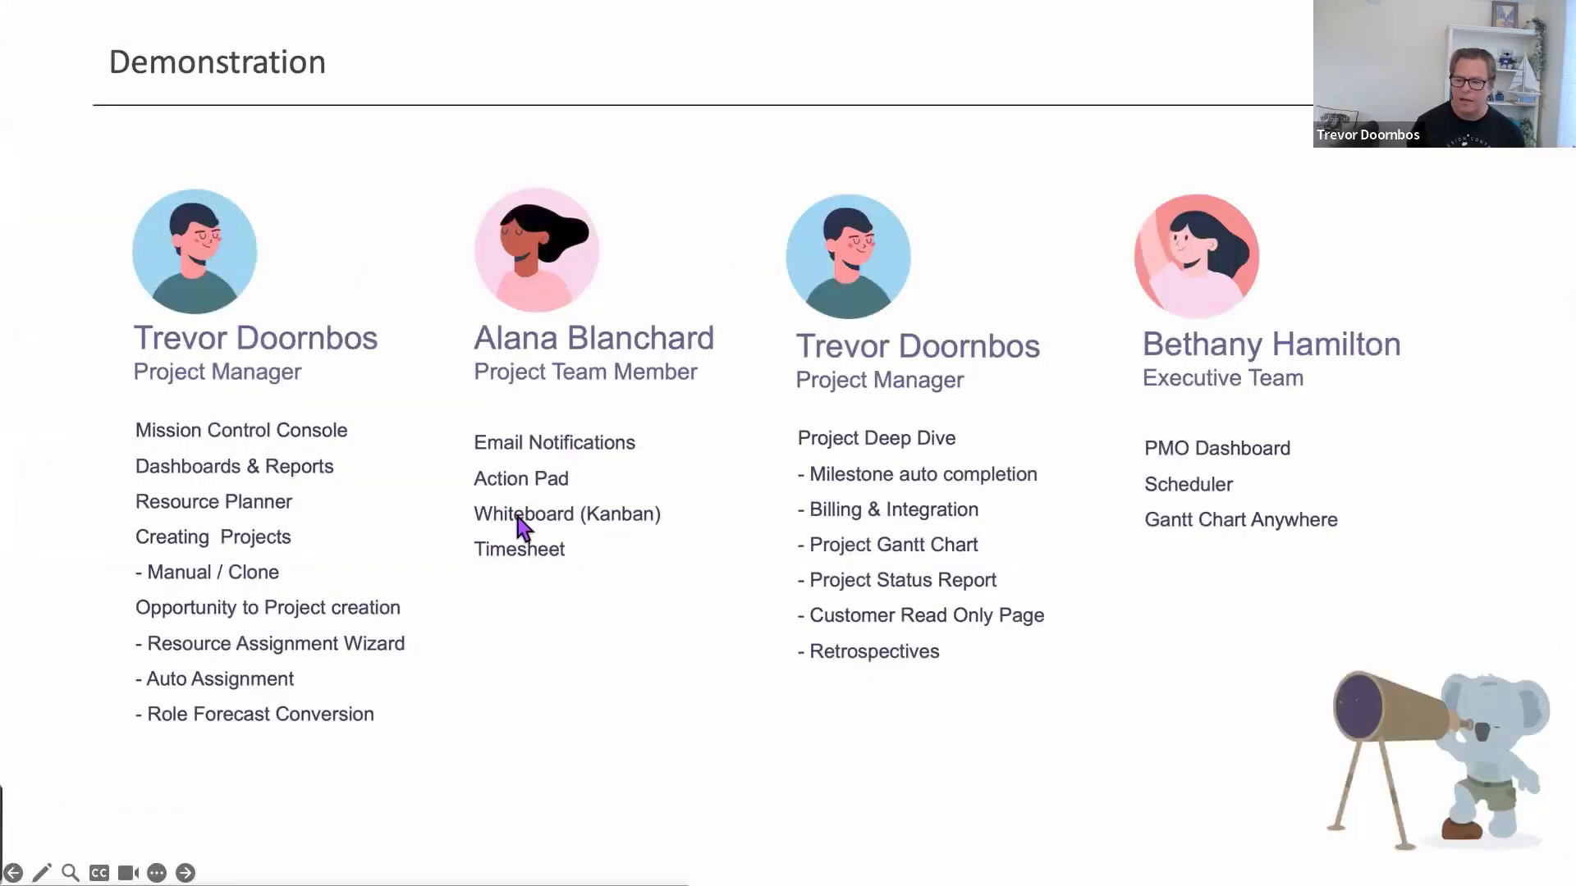
pyautogui.press('super+Tab')
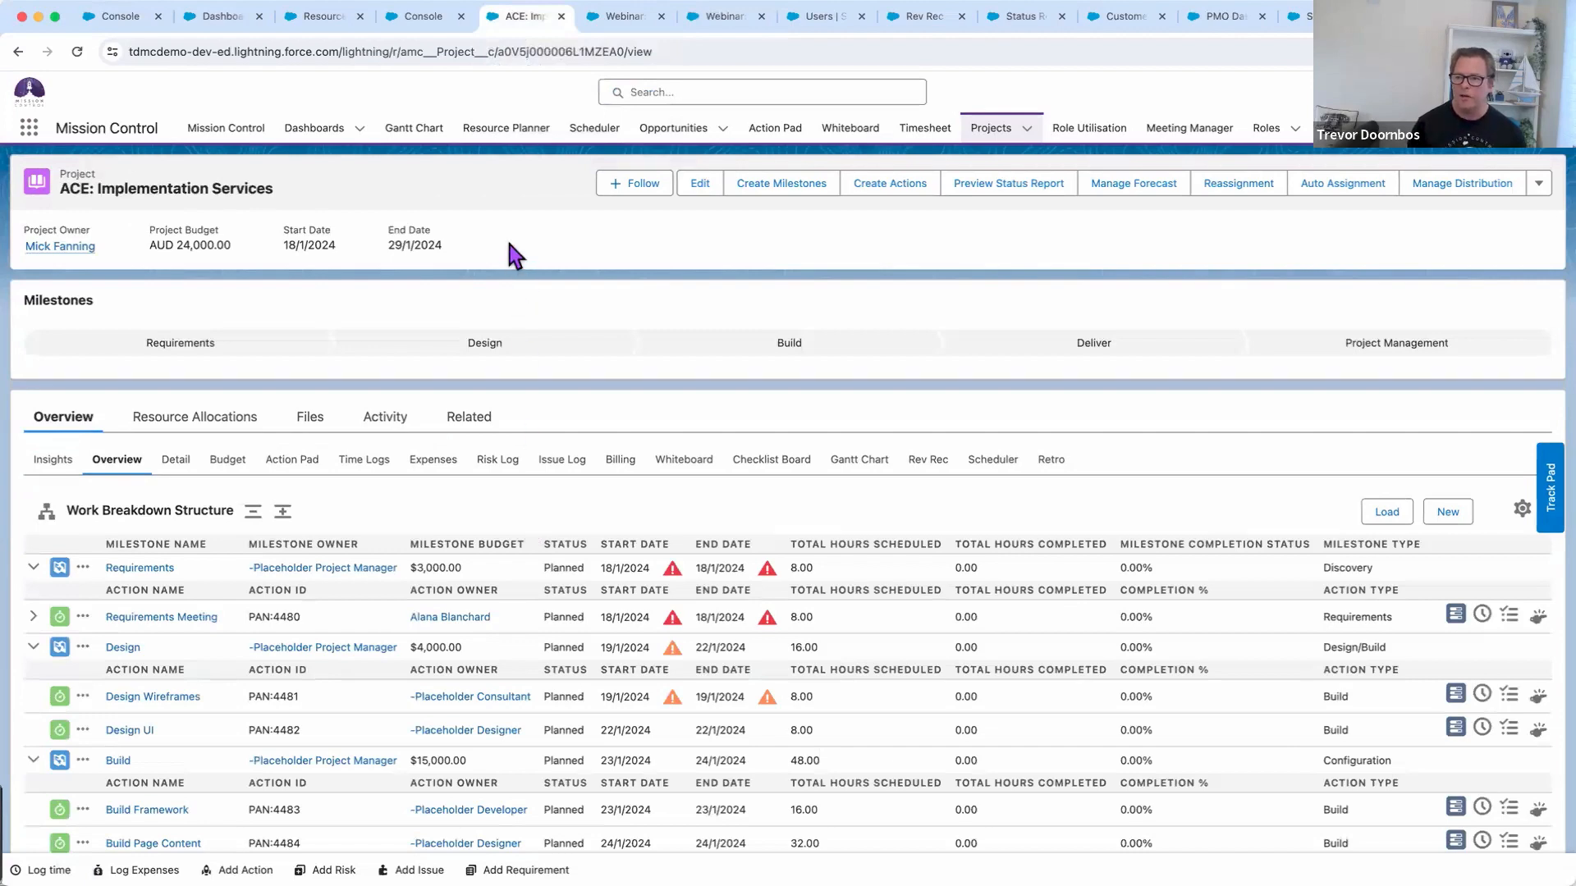
pyautogui.click(802, 18)
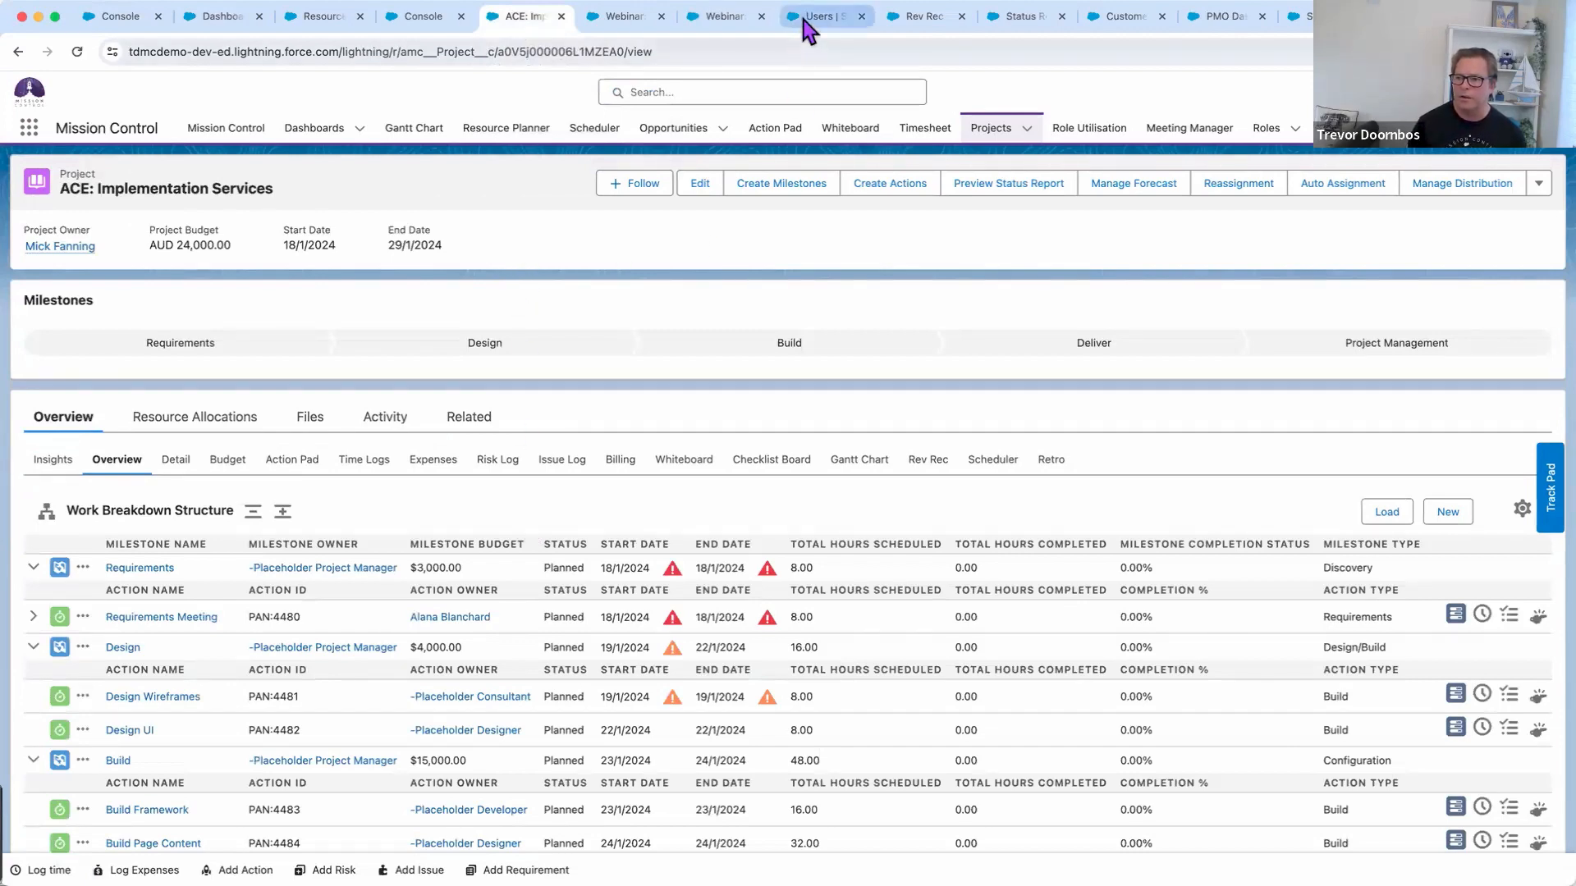
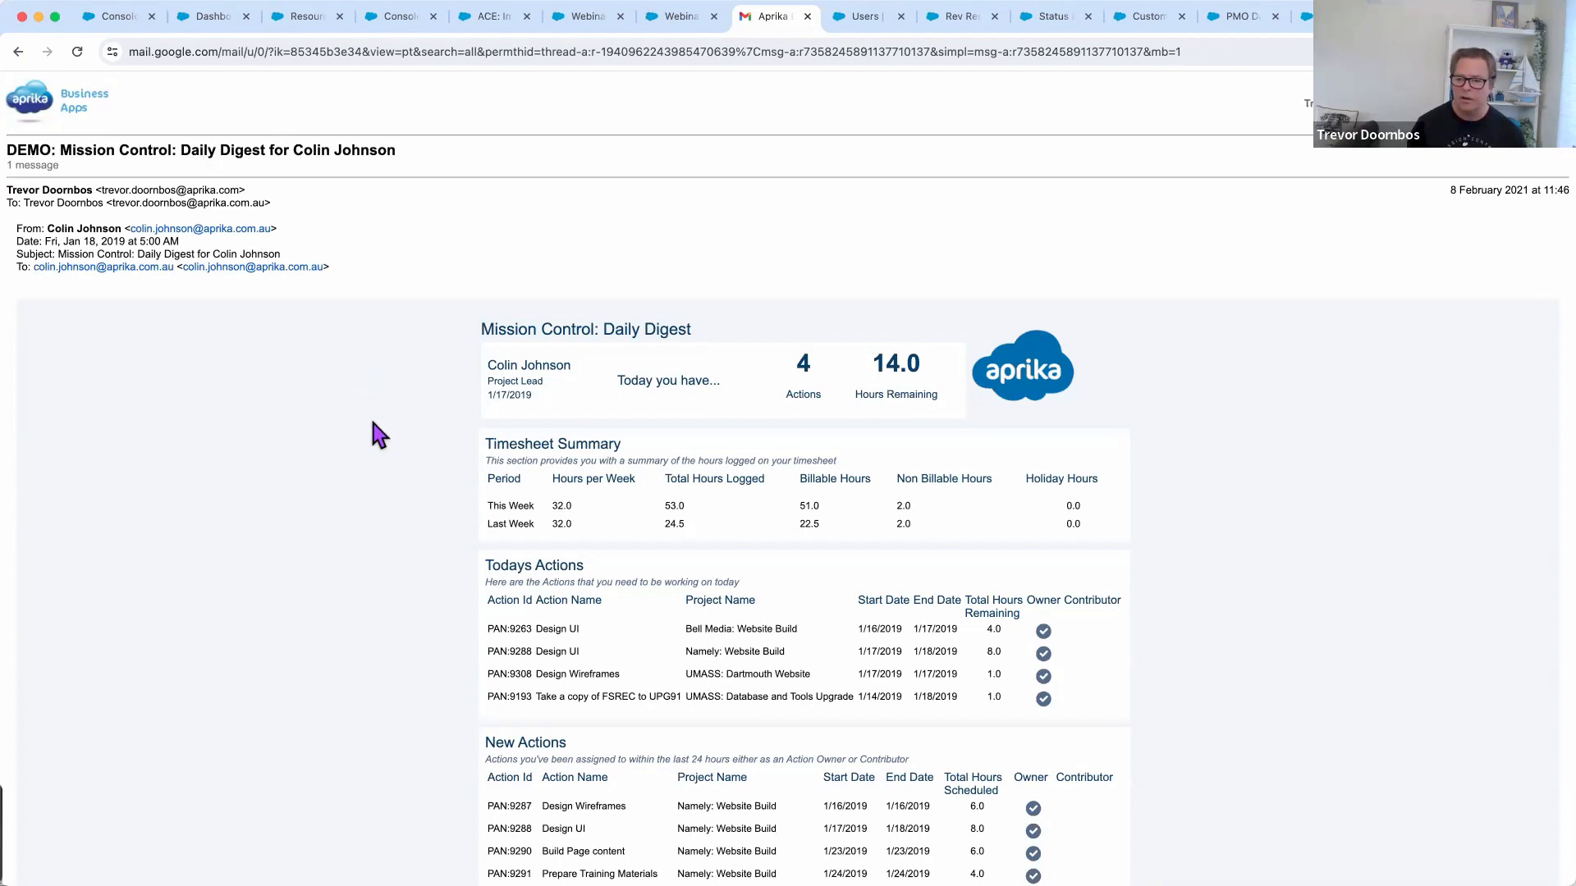
# Browse the page and bring up the Salesforce Users list
pyautogui.scroll(-3, 373, 431)
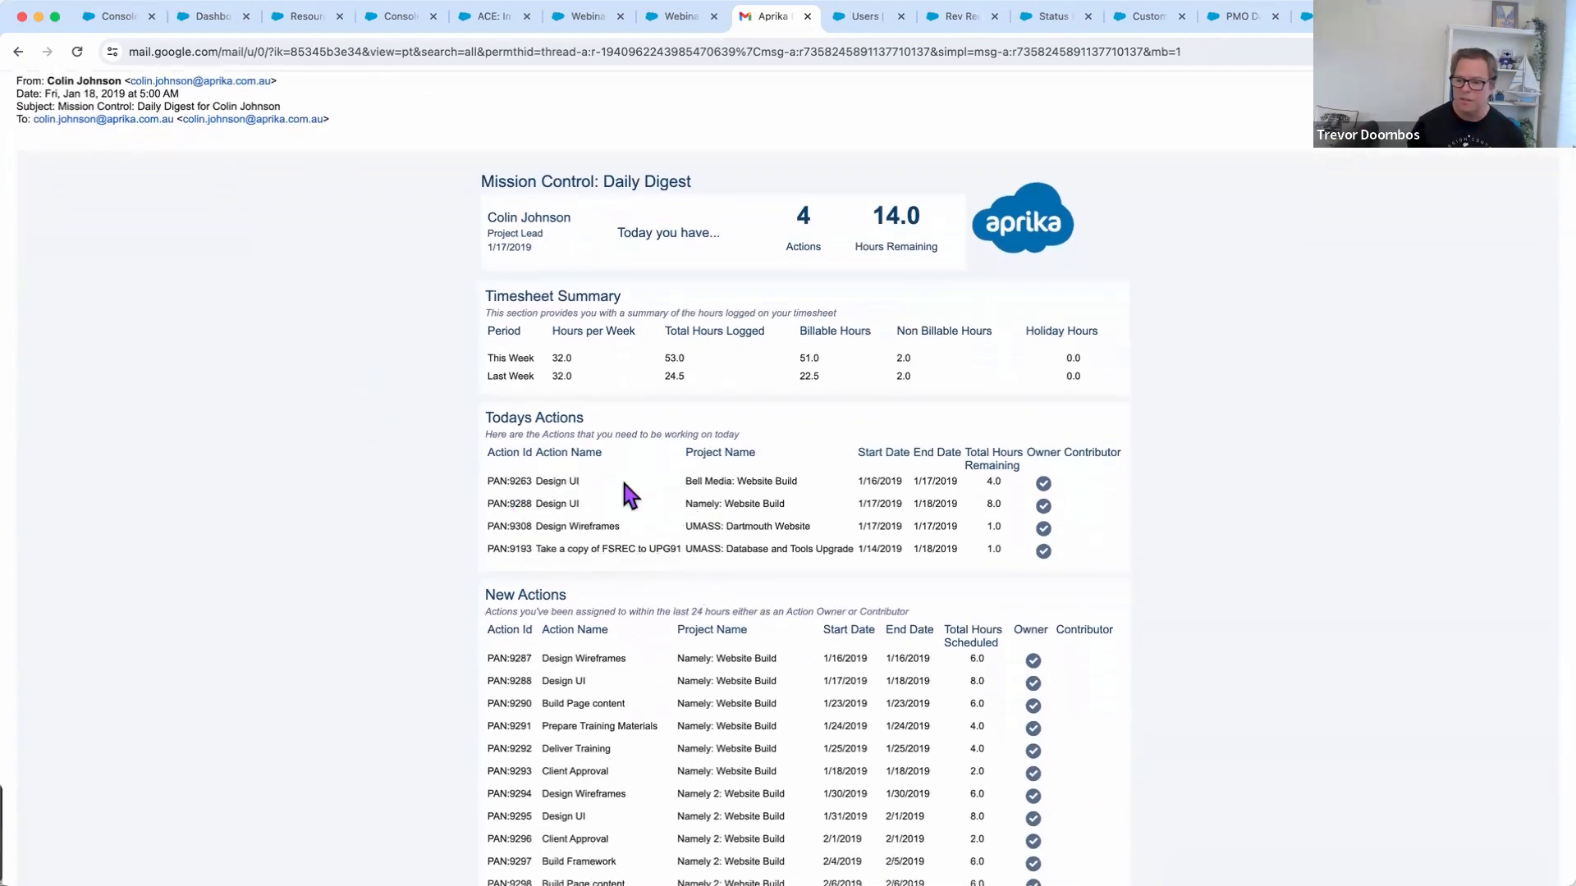
pyautogui.scroll(-3, 447, 607)
pyautogui.scroll(-12, 447, 607)
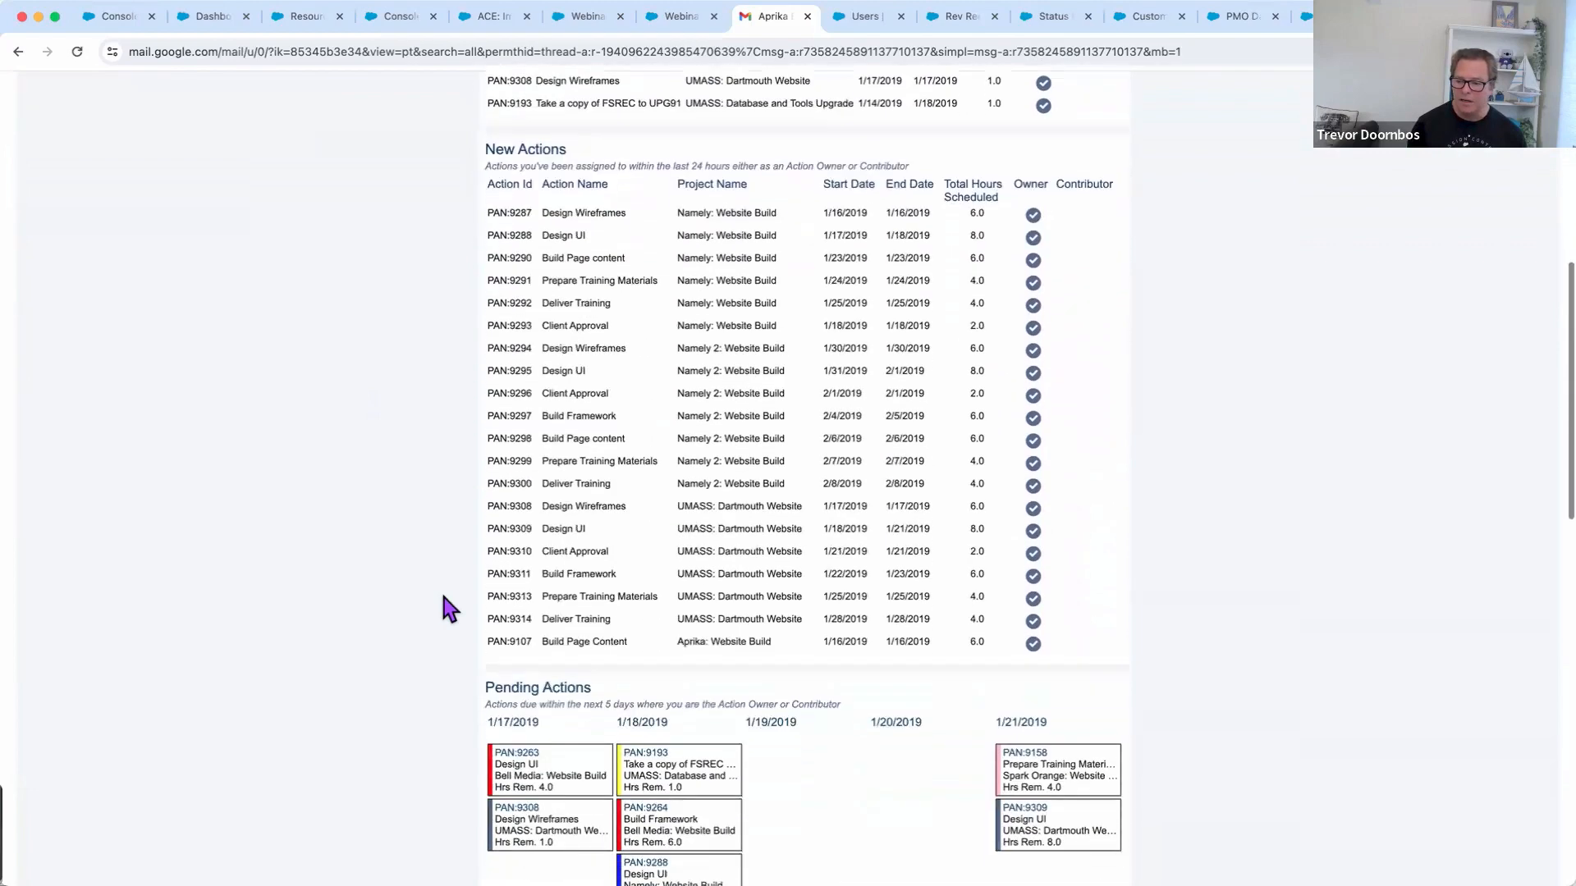
pyautogui.scroll(-2, 443, 597)
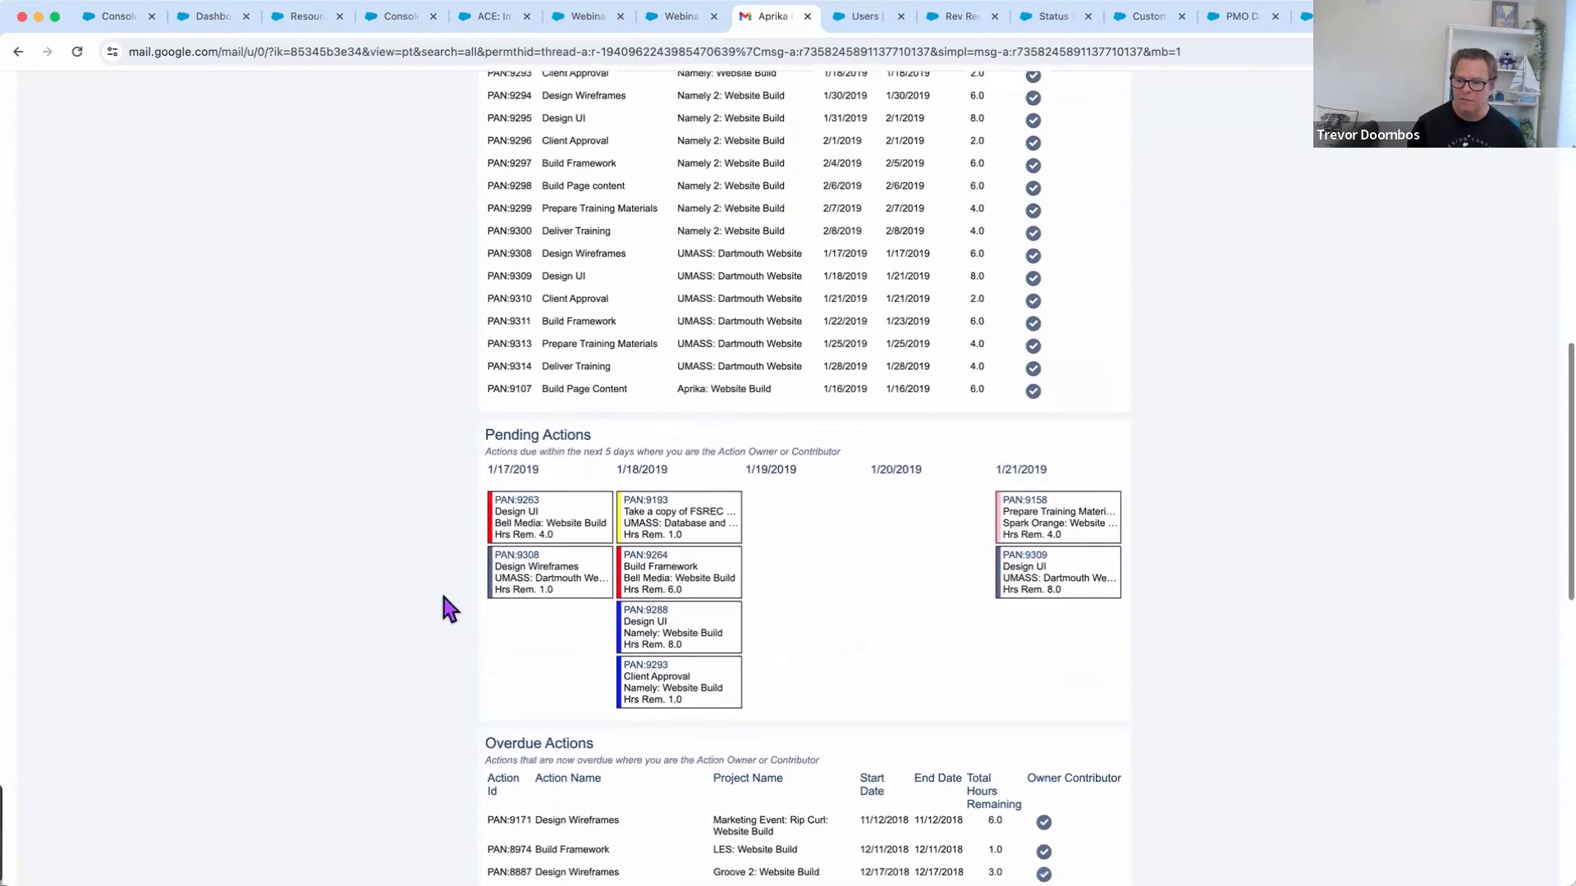
pyautogui.scroll(-17, 444, 599)
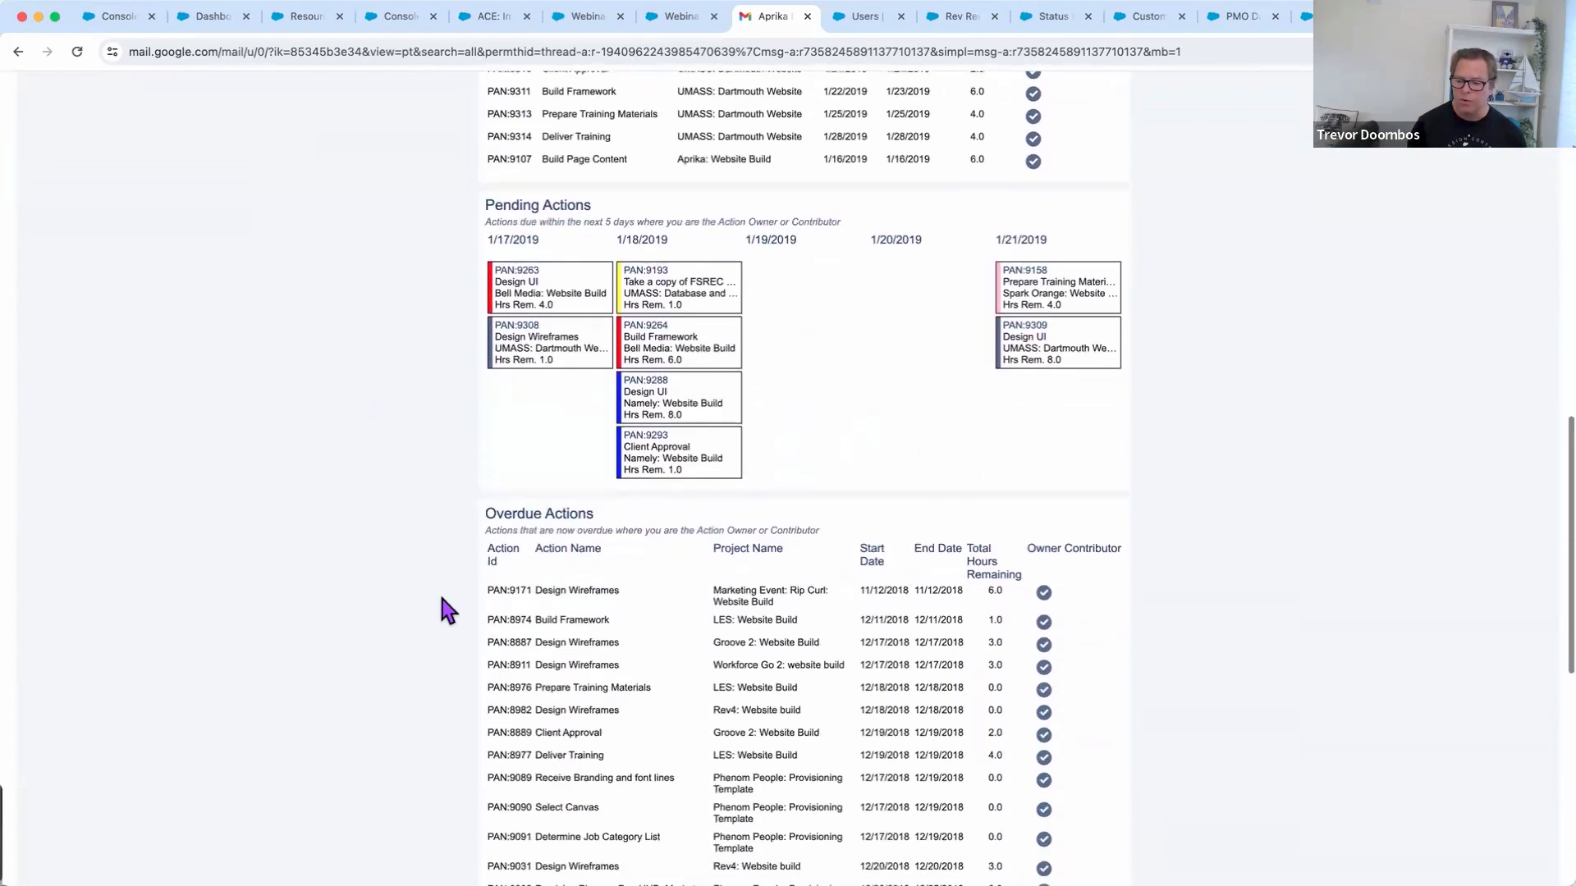
pyautogui.scroll(-4, 442, 598)
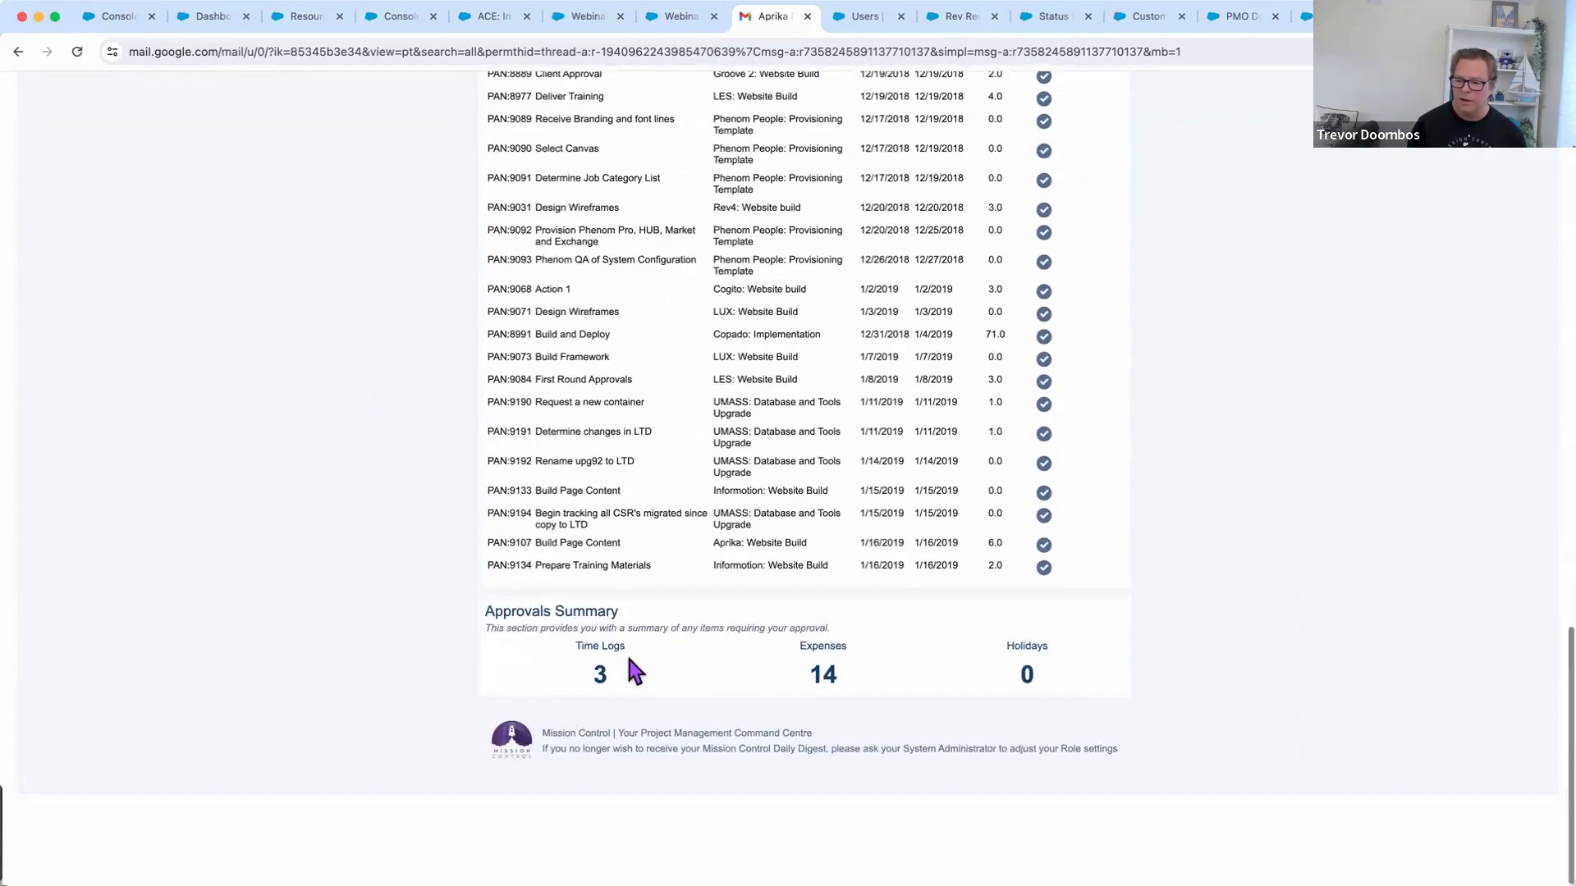
pyautogui.scroll(20, 414, 508)
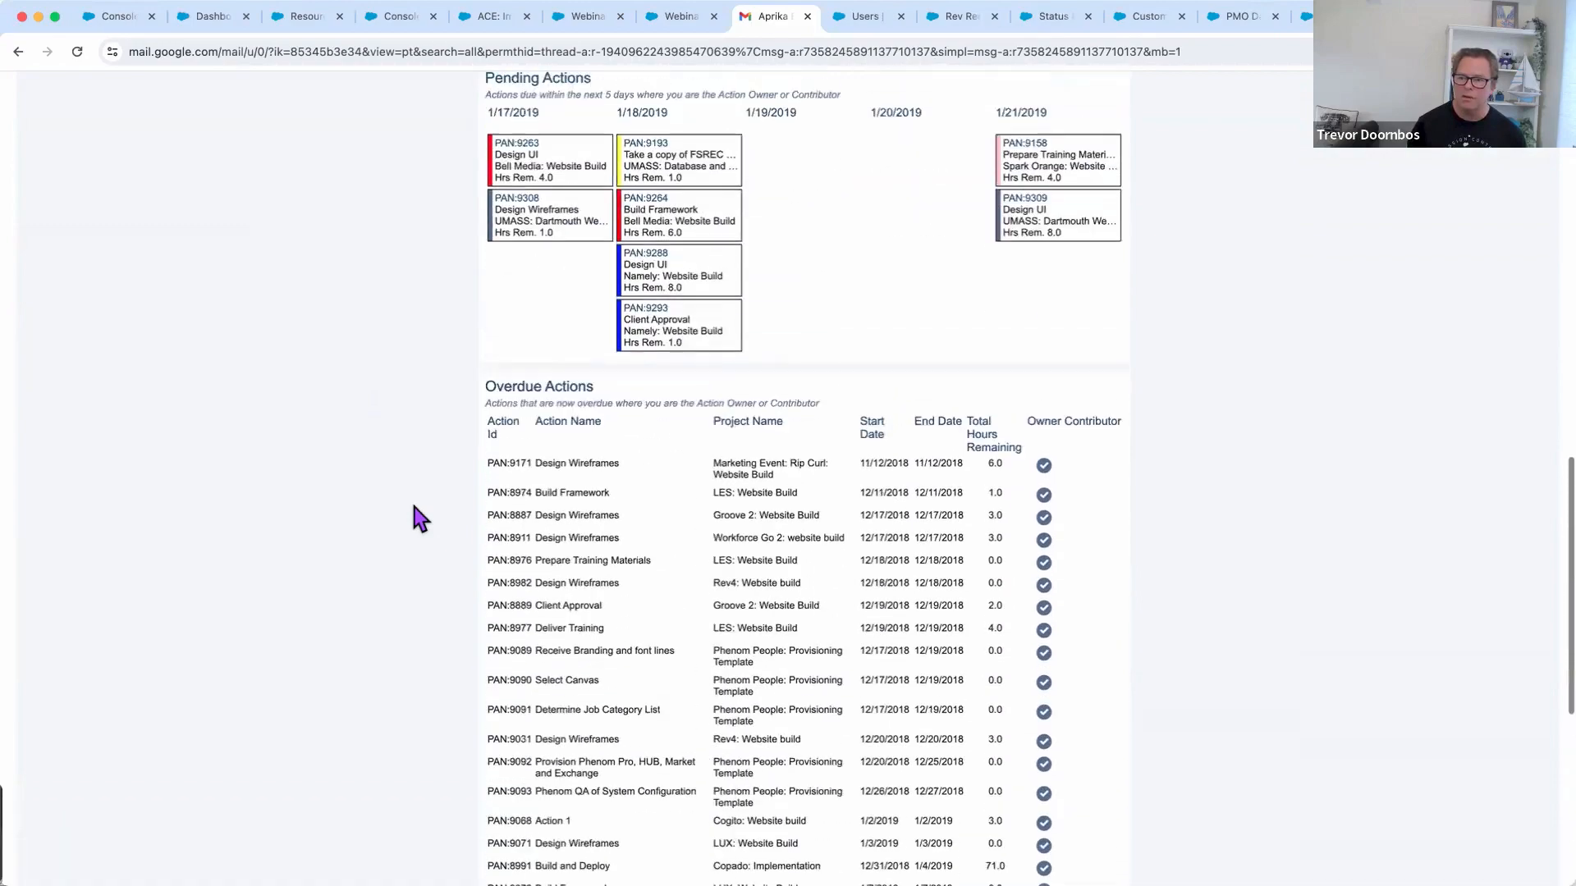
pyautogui.scroll(5, 415, 509)
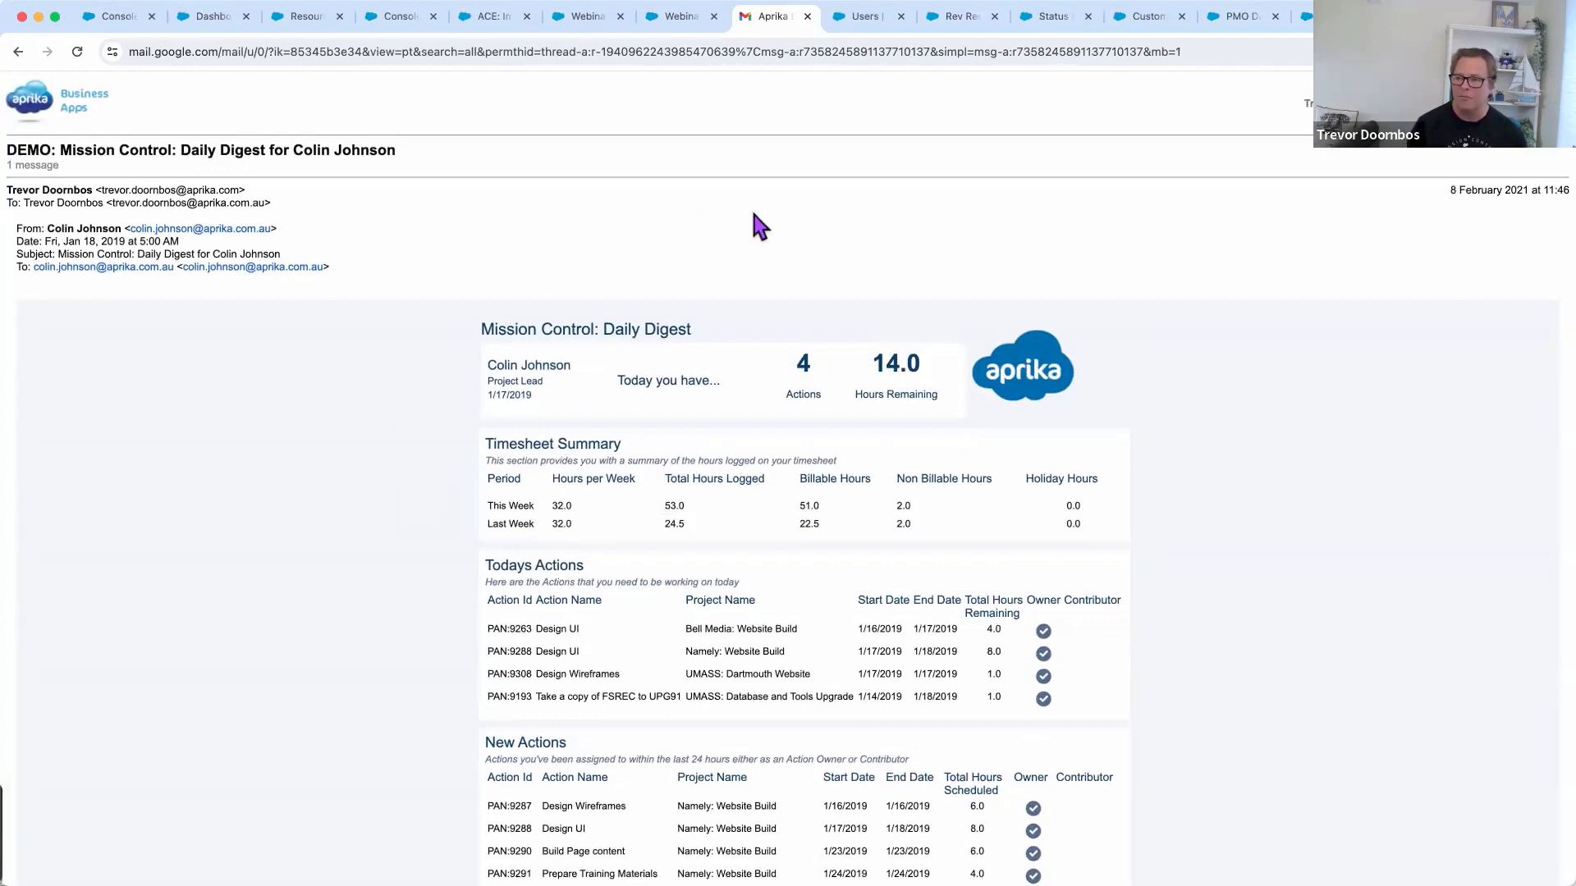
pyautogui.click(865, 27)
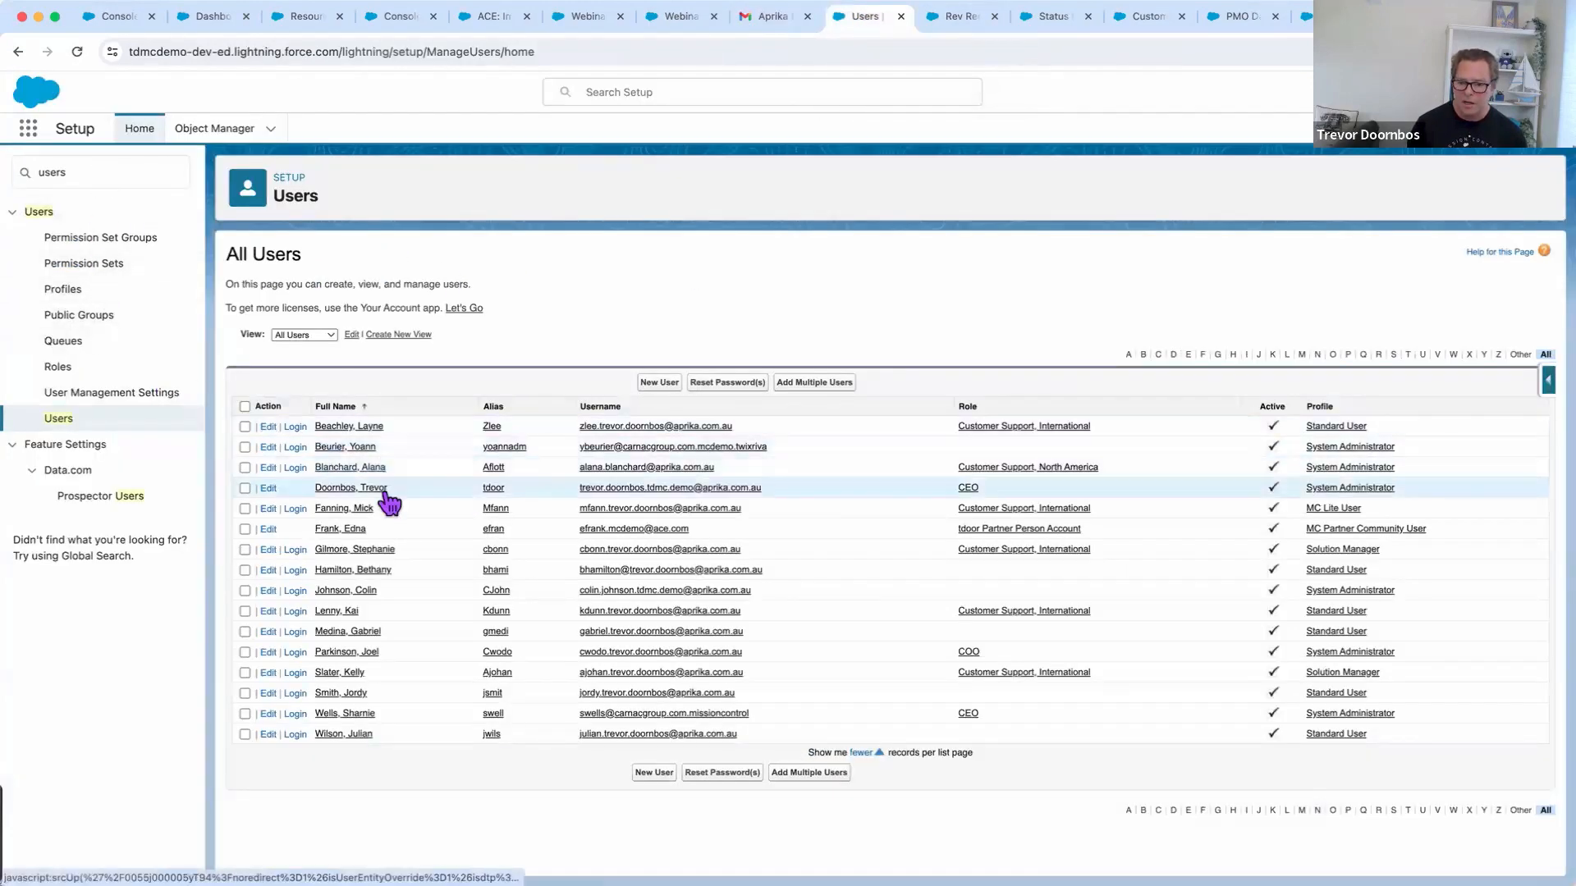
# Log in as a team-member user and switch to the Mission Control Team Member app
pyautogui.click(295, 468)
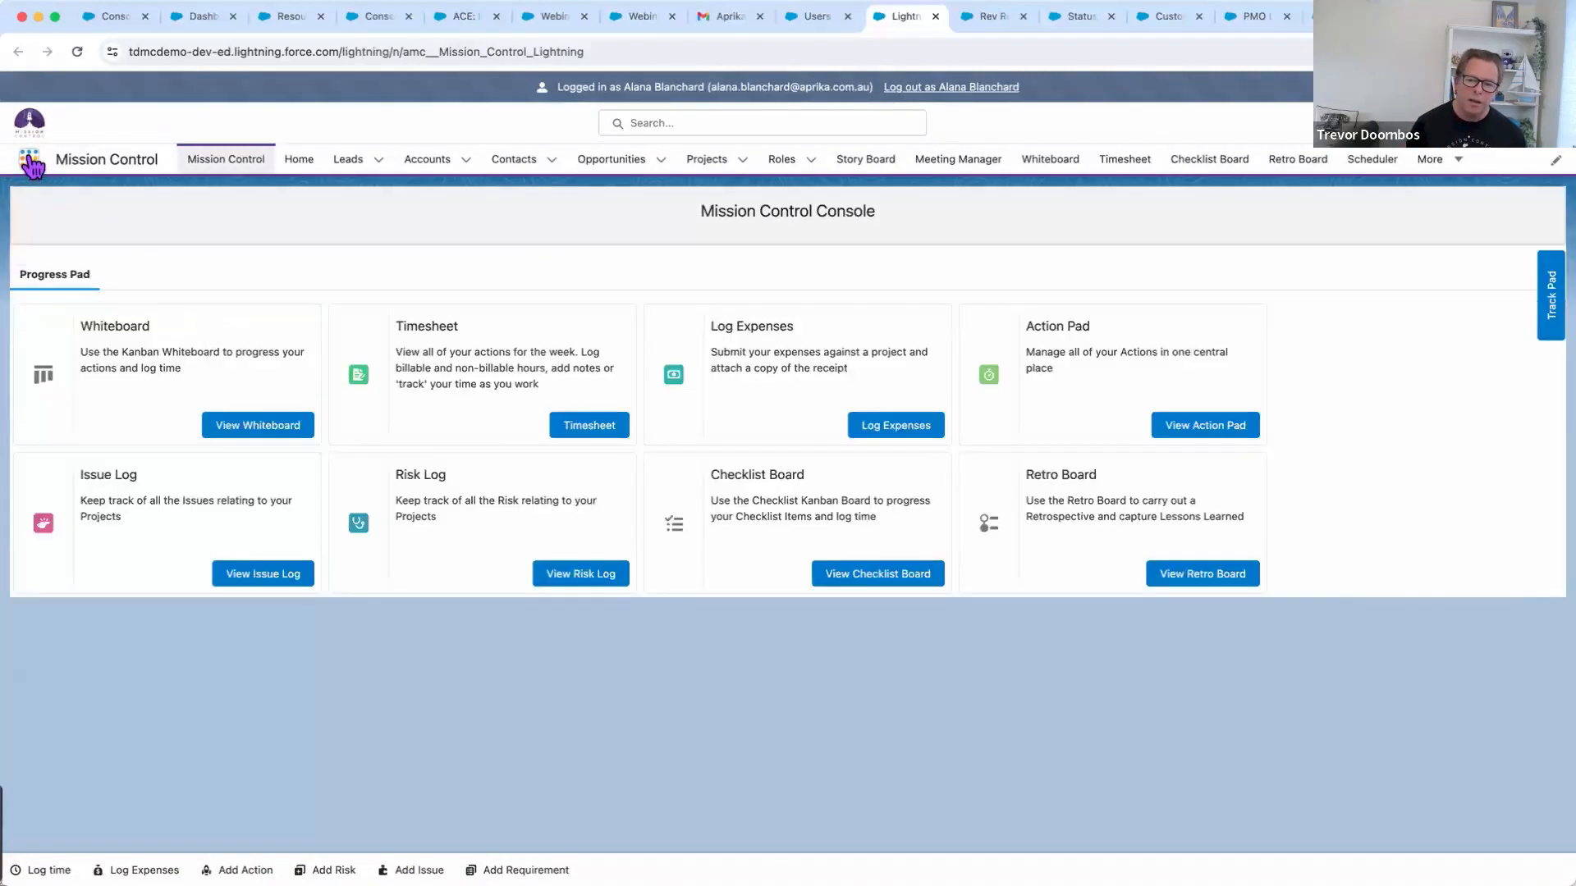
pyautogui.click(30, 159)
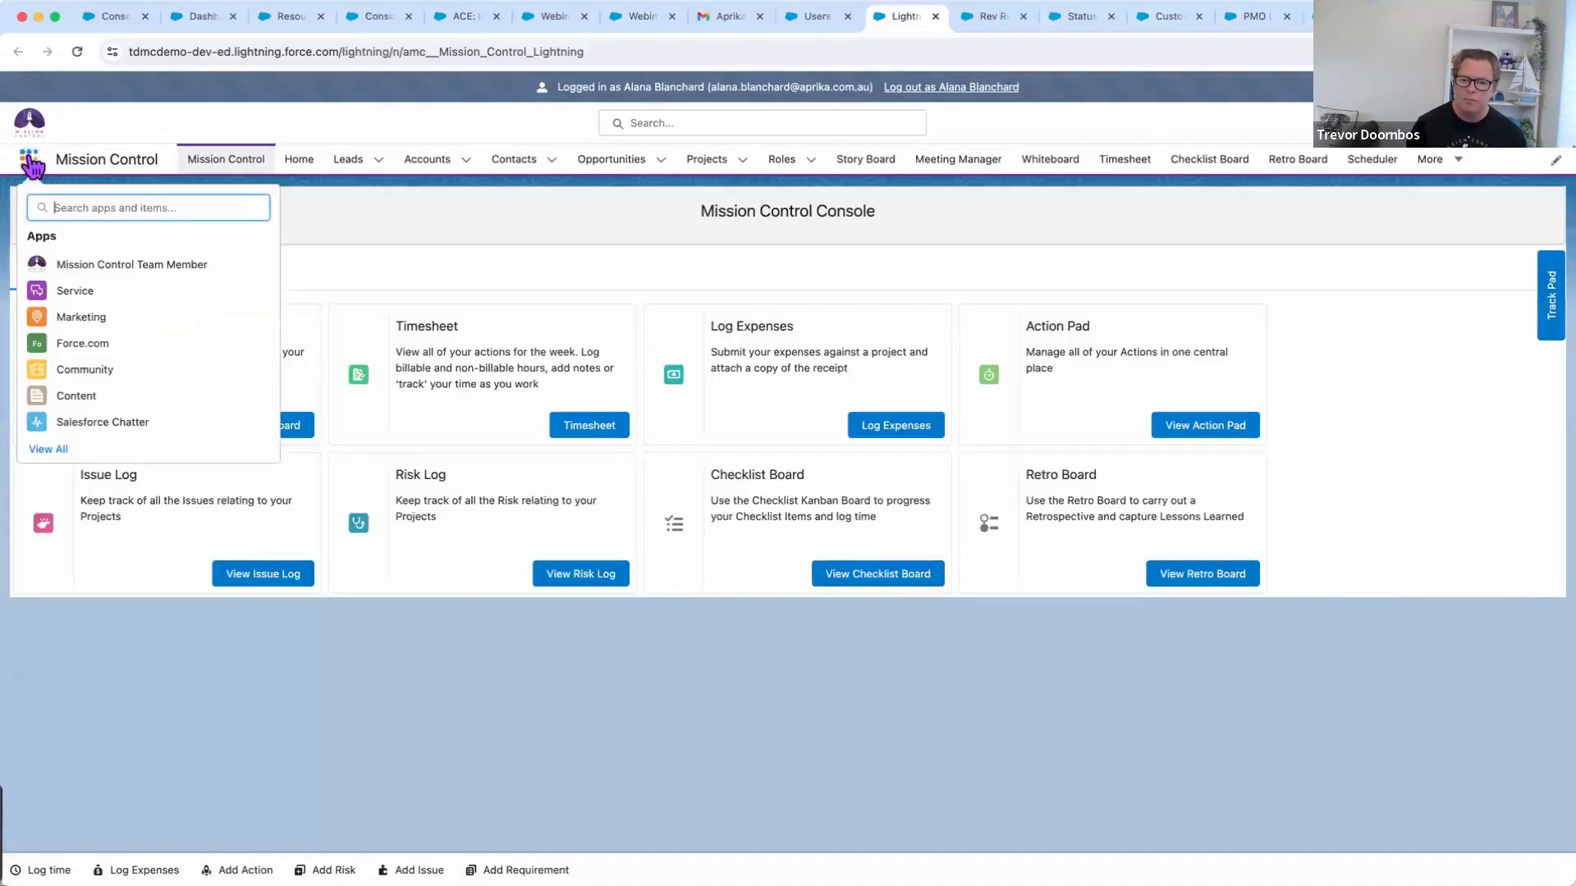
pyautogui.click(140, 266)
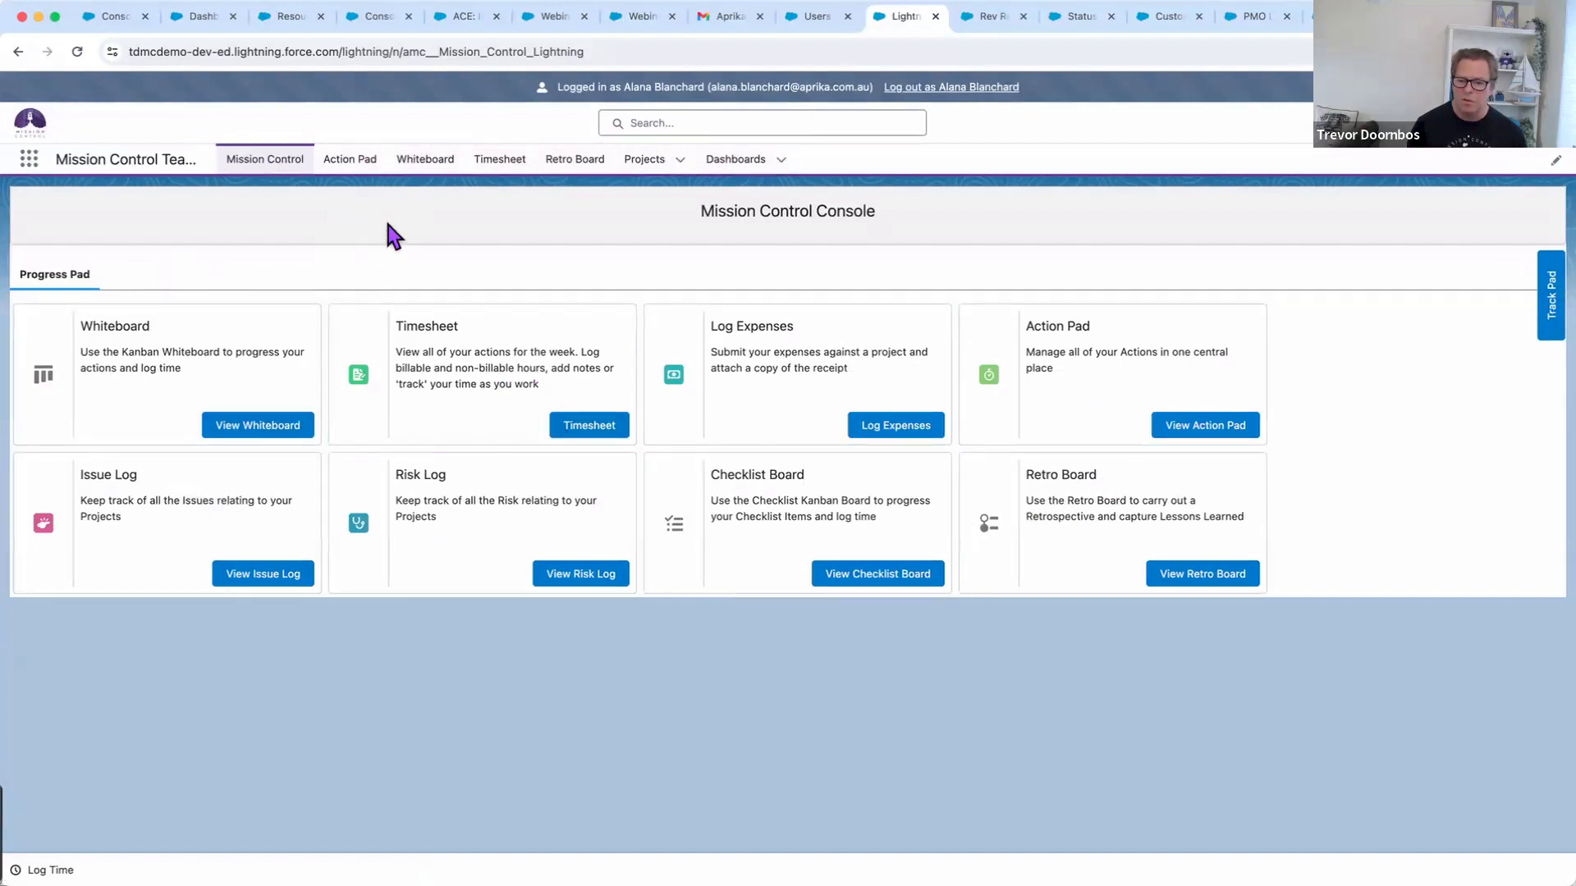
# Open the Action Pad, review the Action Log, and dismiss Requirements Meeting's Log Time without logging hours
pyautogui.click(1172, 426)
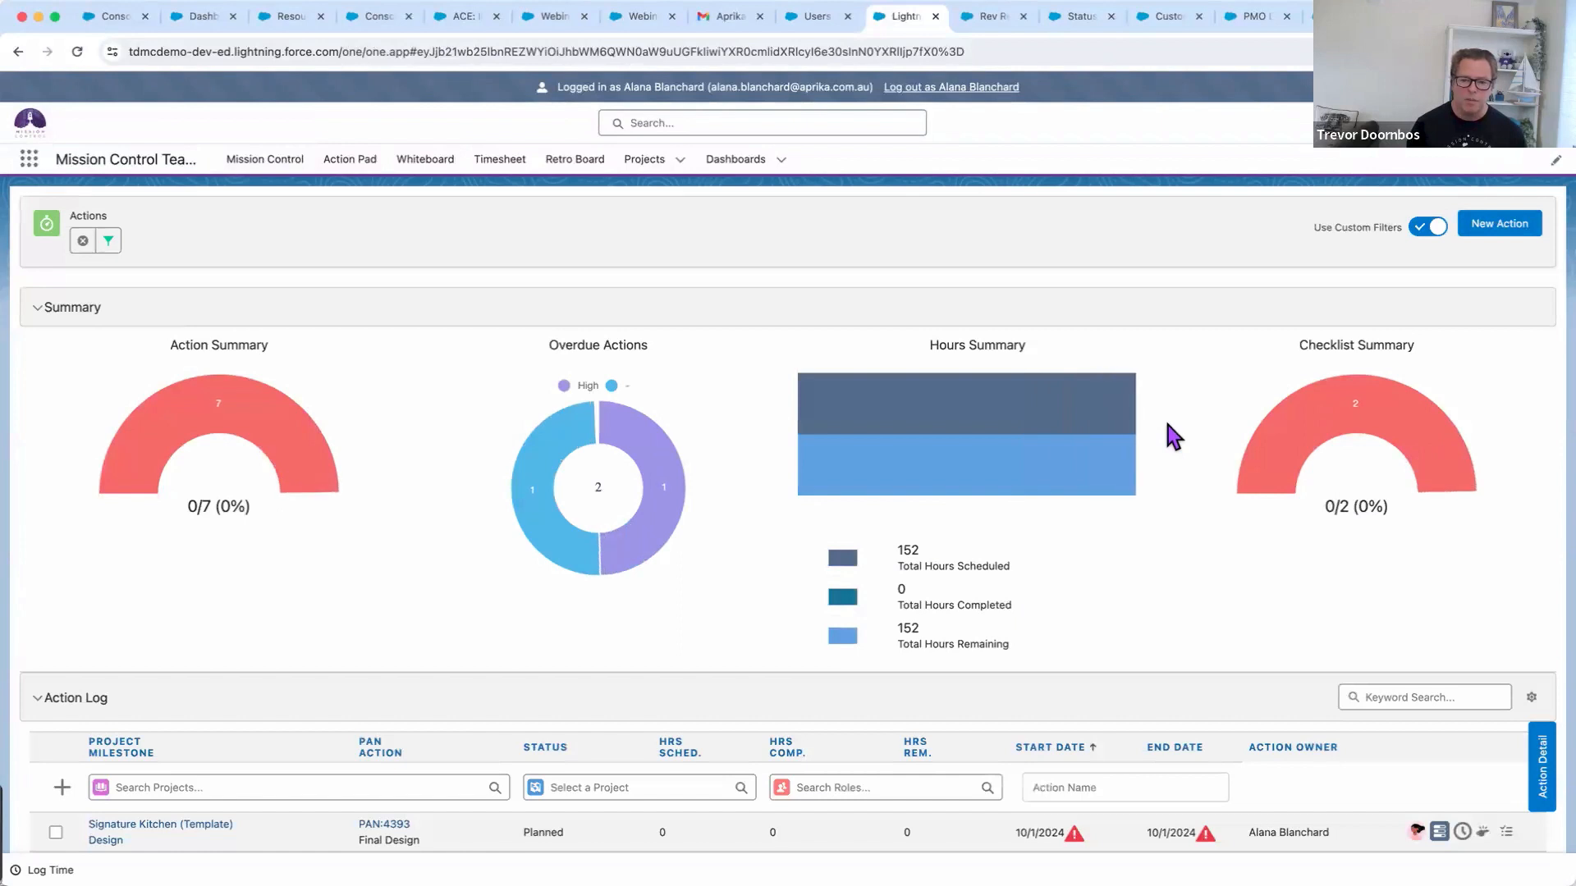
pyautogui.scroll(-1, 437, 472)
pyautogui.scroll(-5, 437, 473)
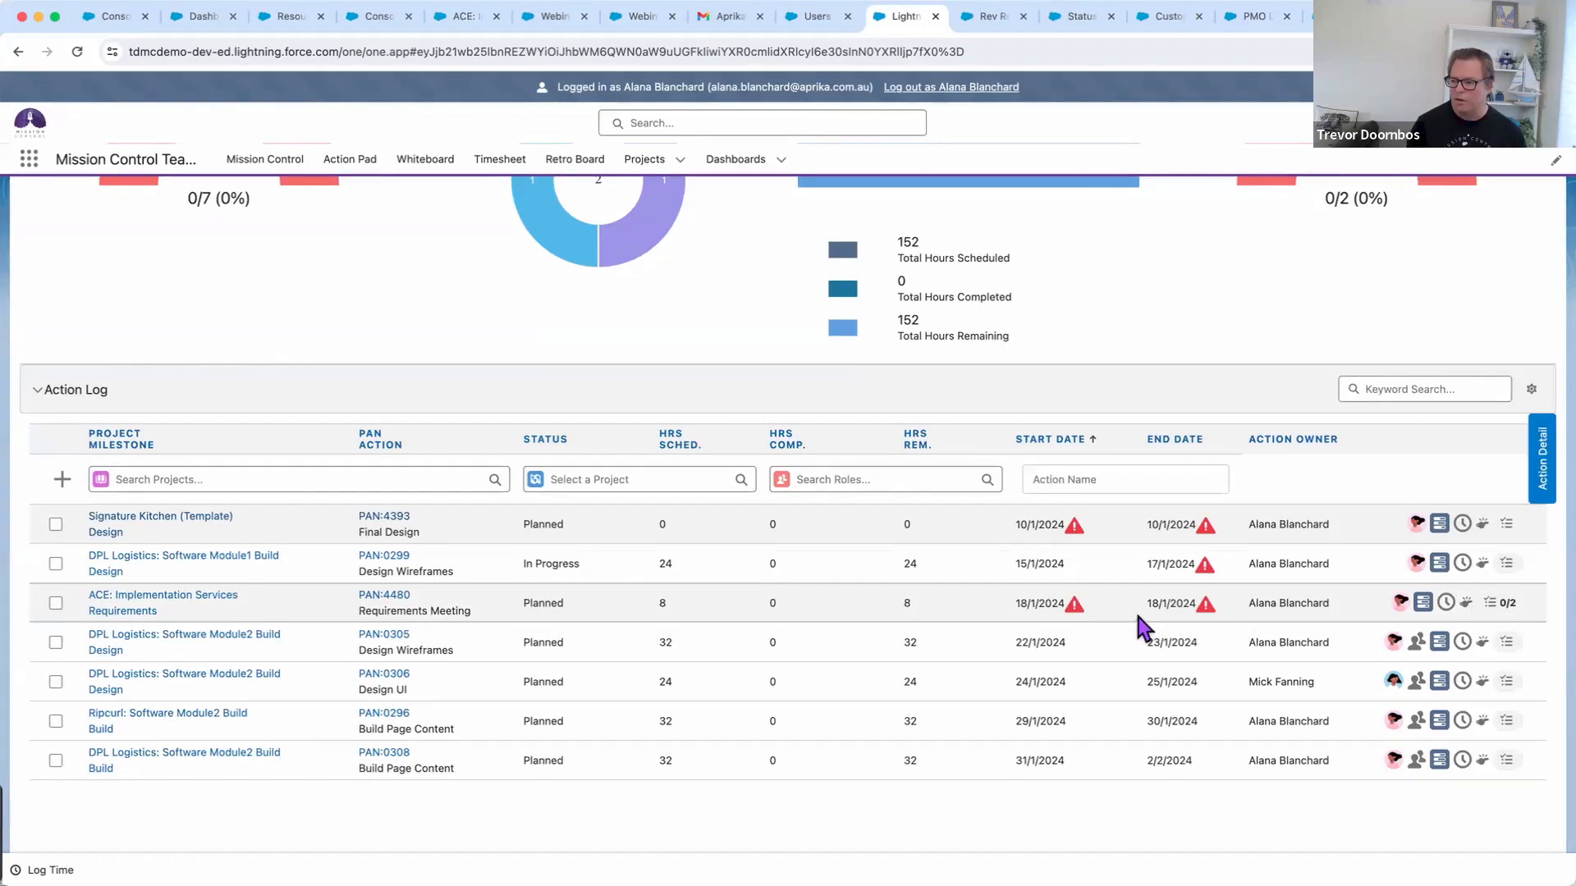
pyautogui.click(1448, 606)
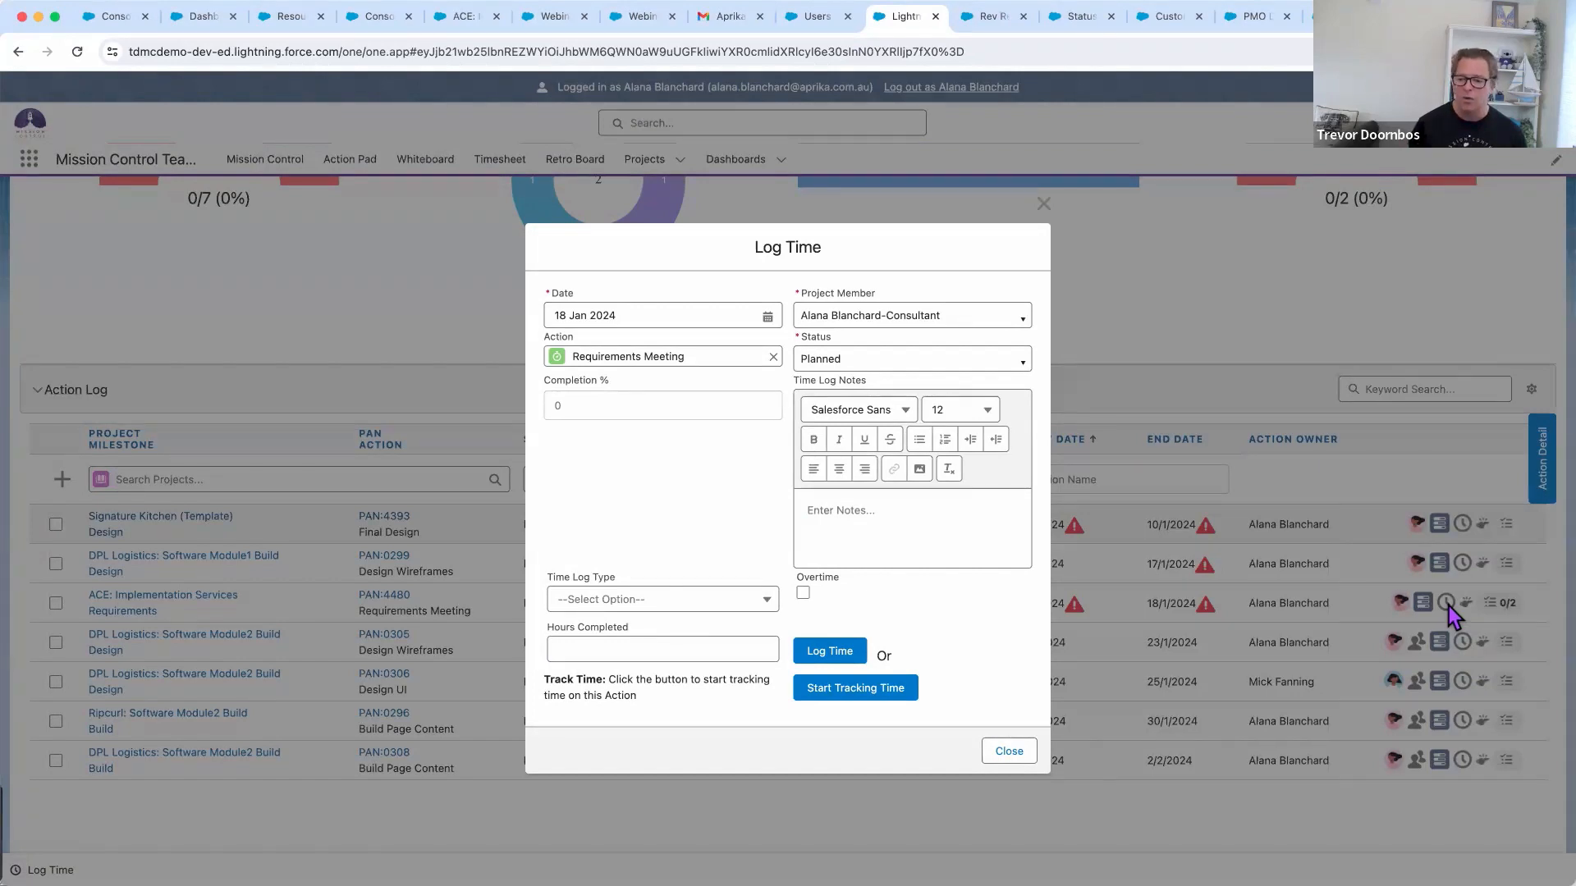
pyautogui.click(1011, 751)
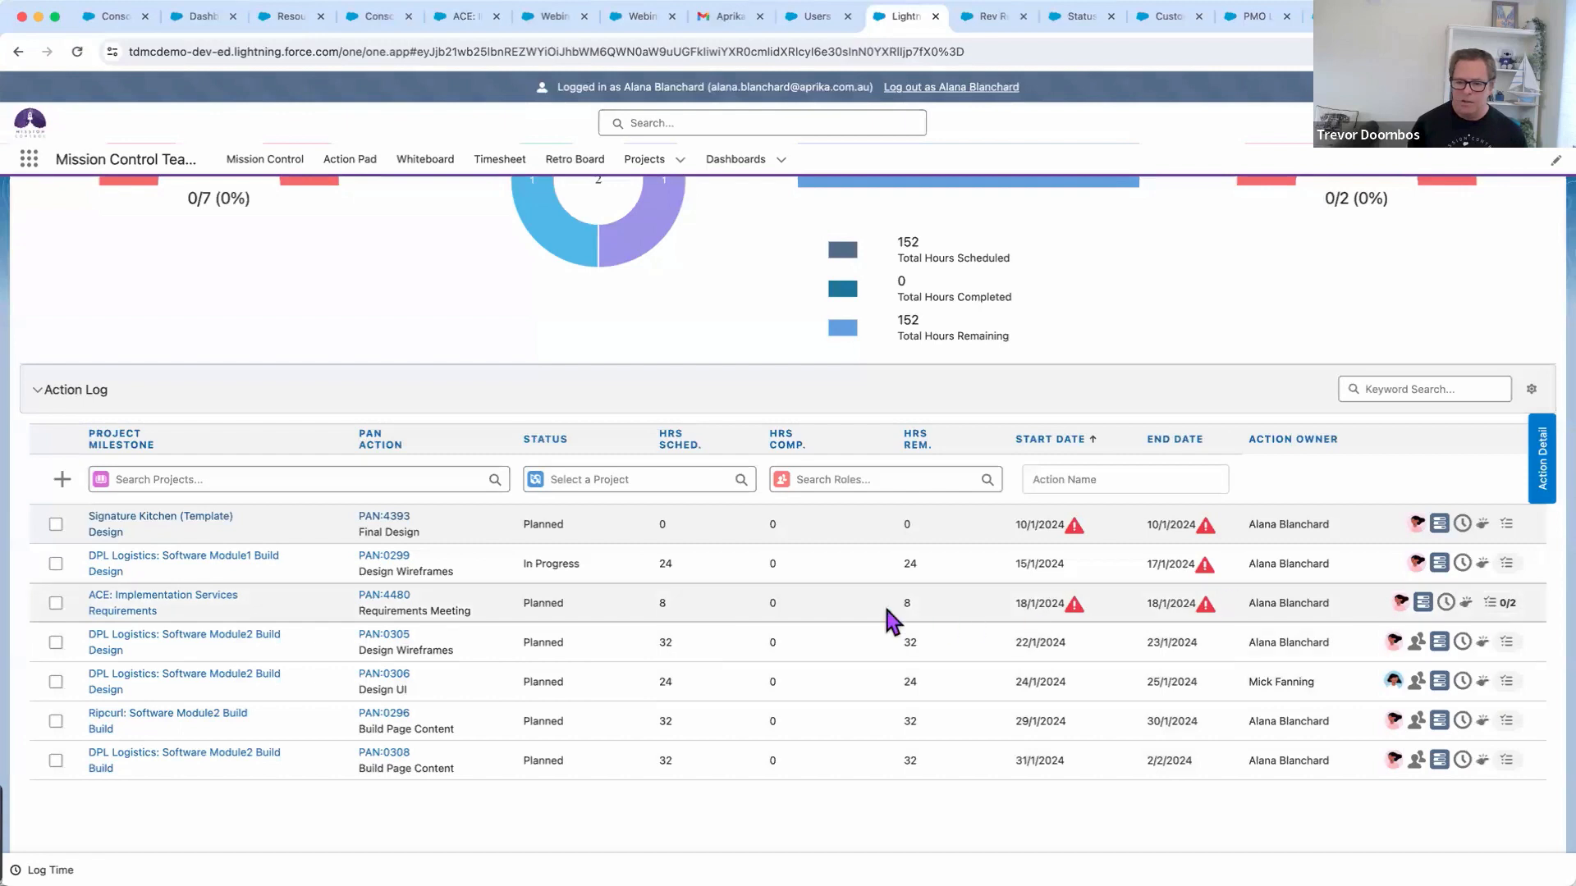
# Complete Validate & Document requirements and Client Agreement & Sign Off on PAN:4480's checklist, showing 2/2
pyautogui.click(1508, 605)
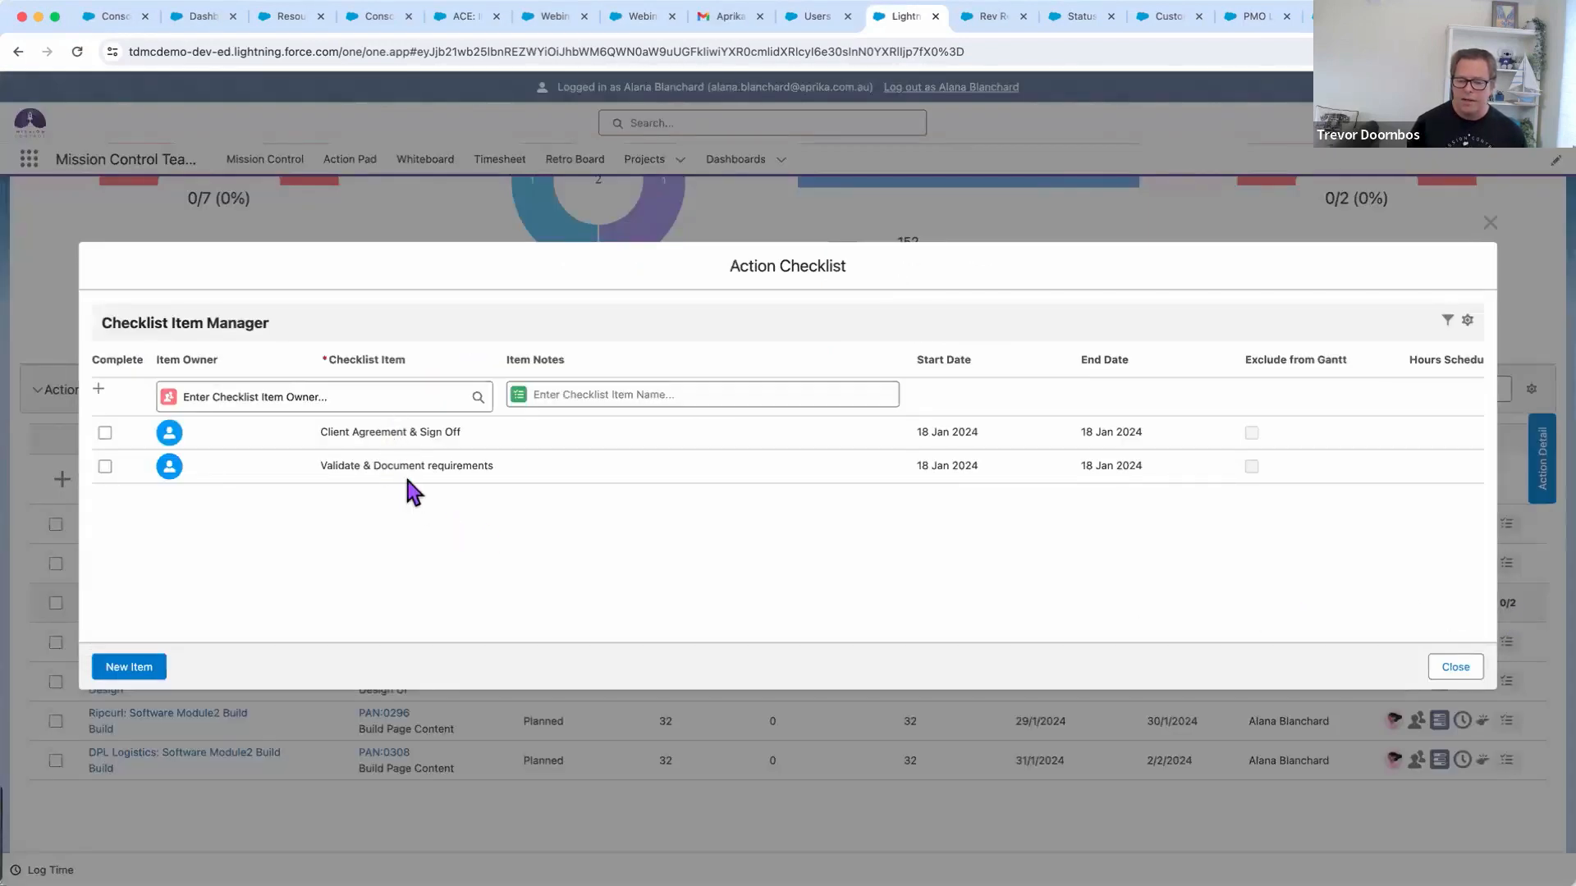
pyautogui.click(105, 467)
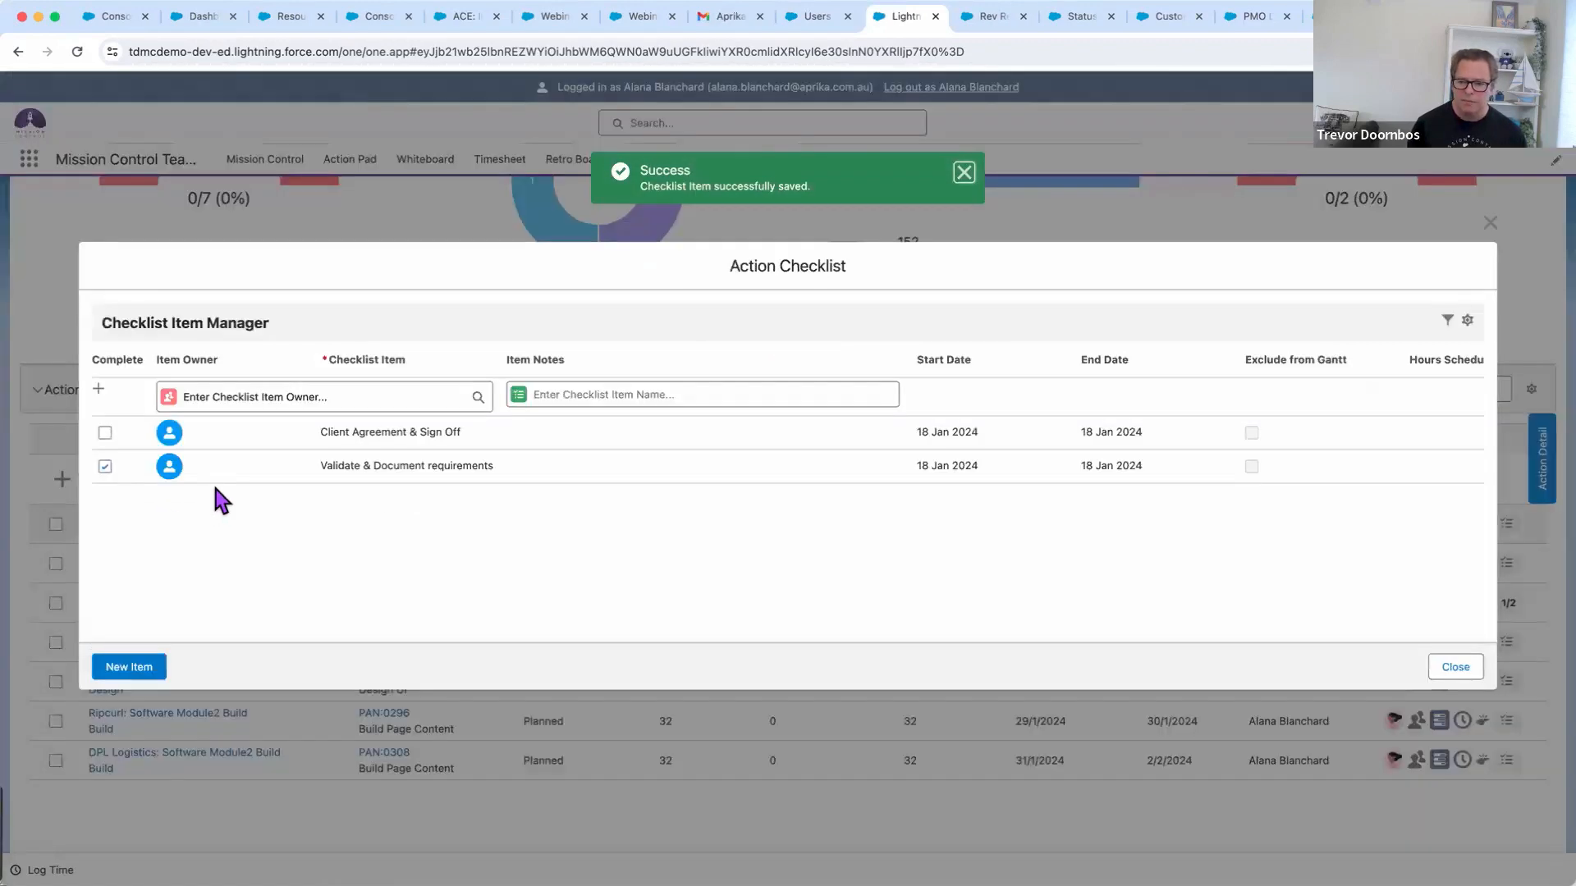
pyautogui.click(105, 433)
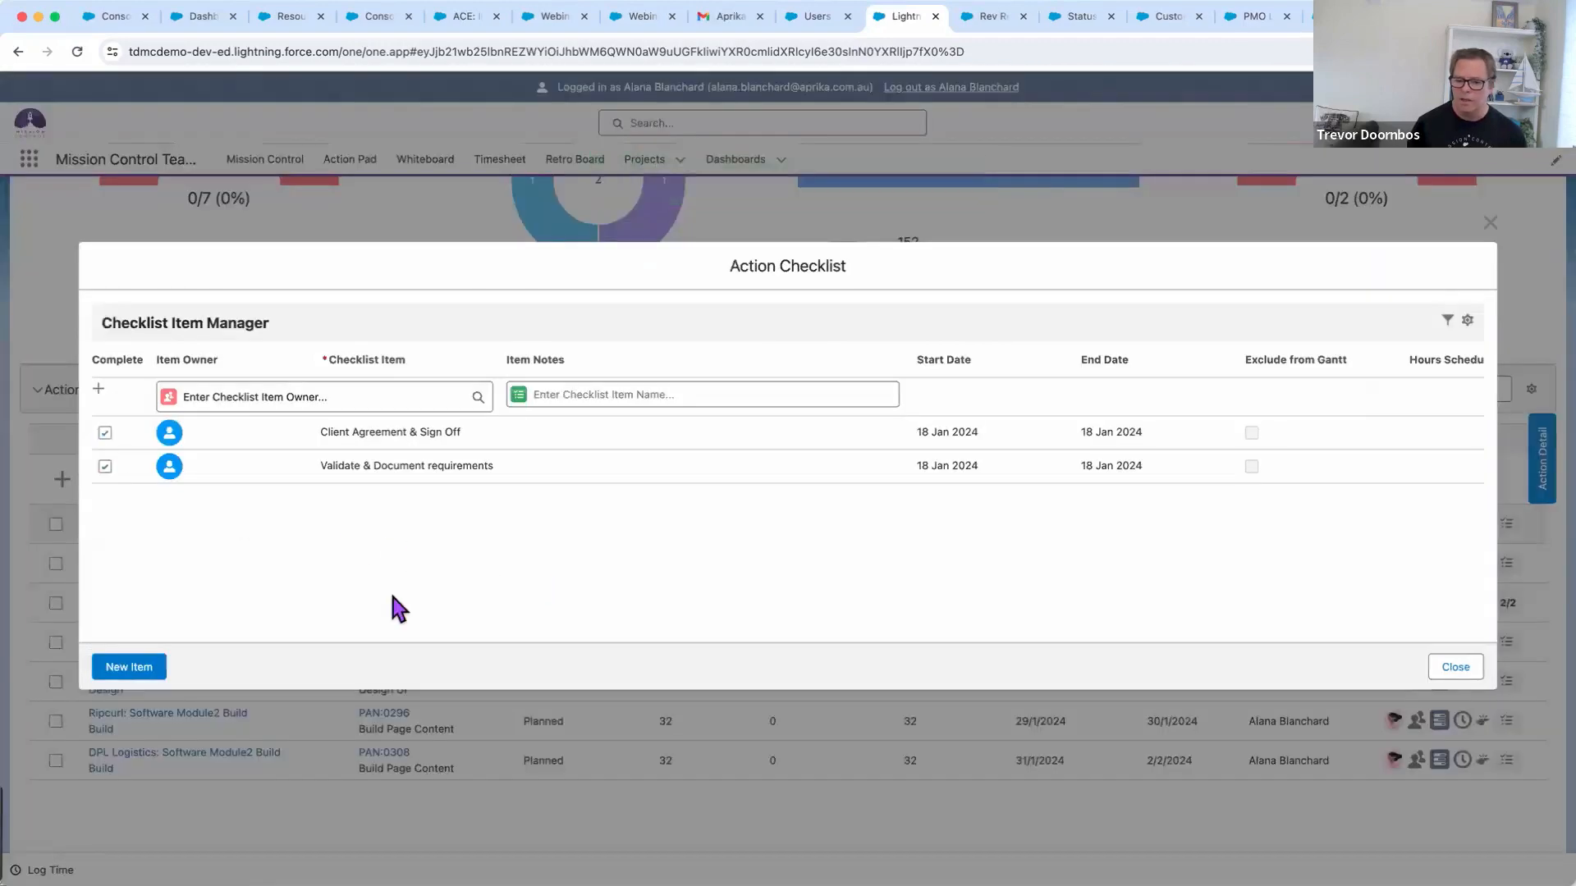
pyautogui.click(1456, 666)
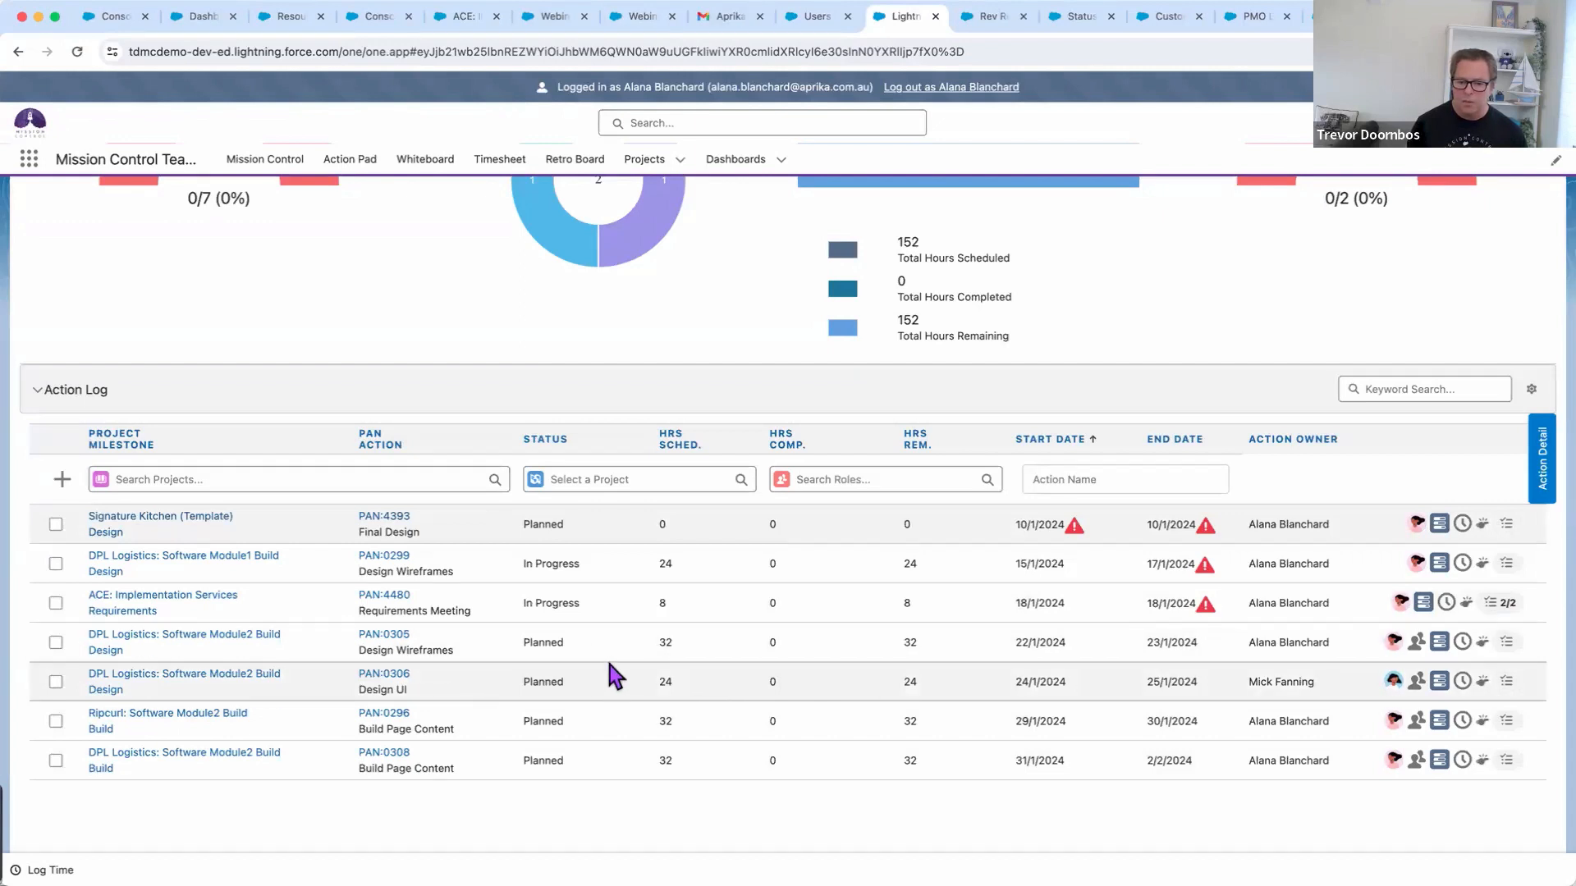
pyautogui.moveTo(591, 604); pyautogui.dragTo(514, 605)
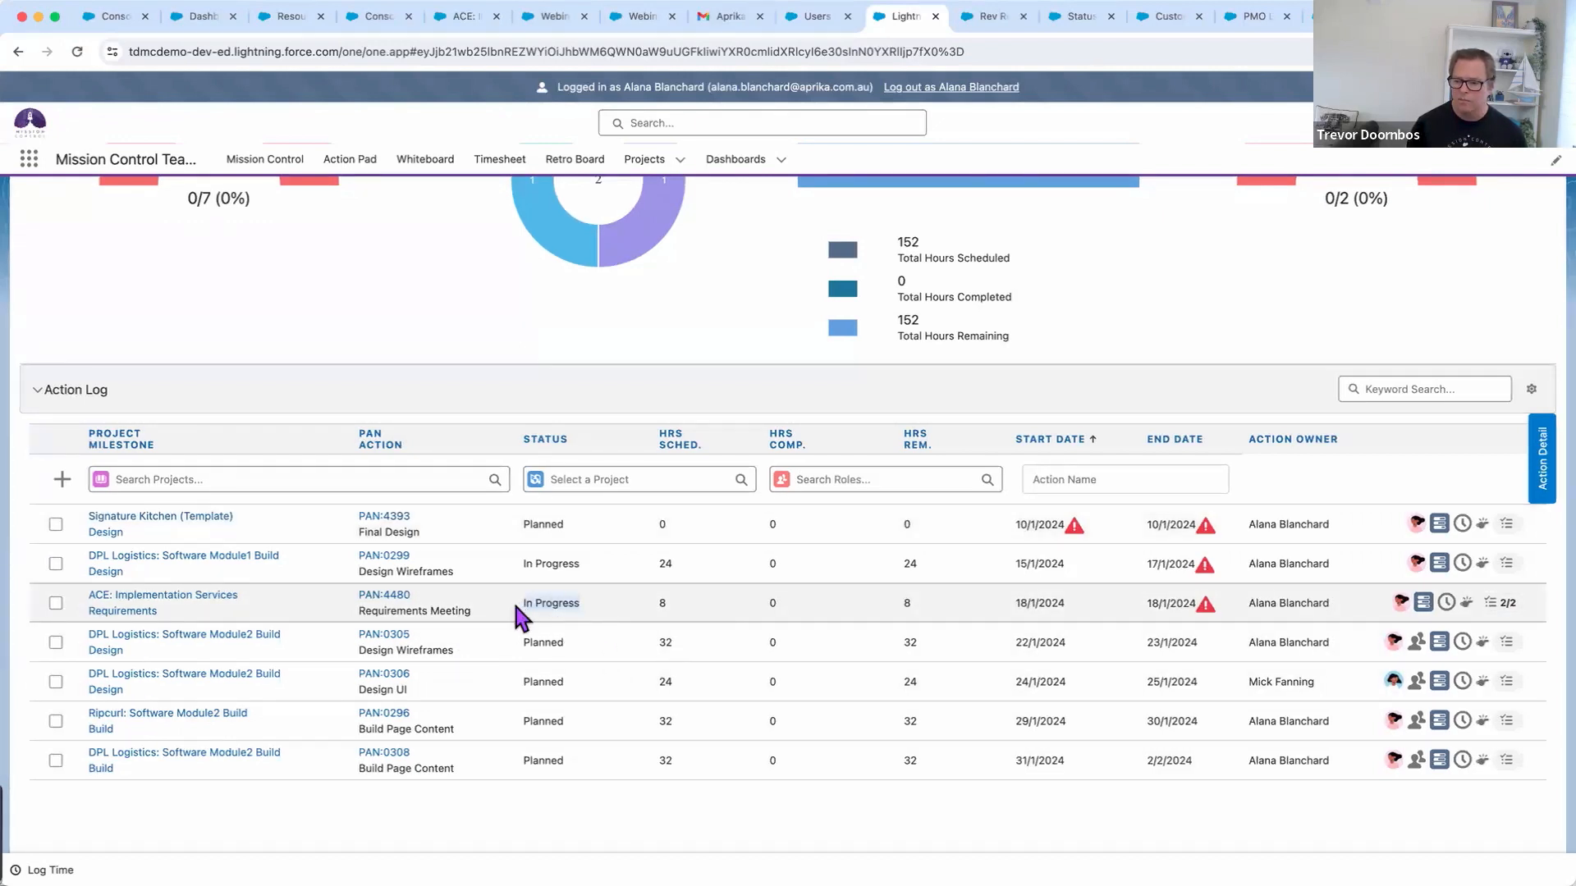
# Review the Action Pad Filters, cancel without changes, and return to the Mission Control Console
pyautogui.scroll(2, 595, 611)
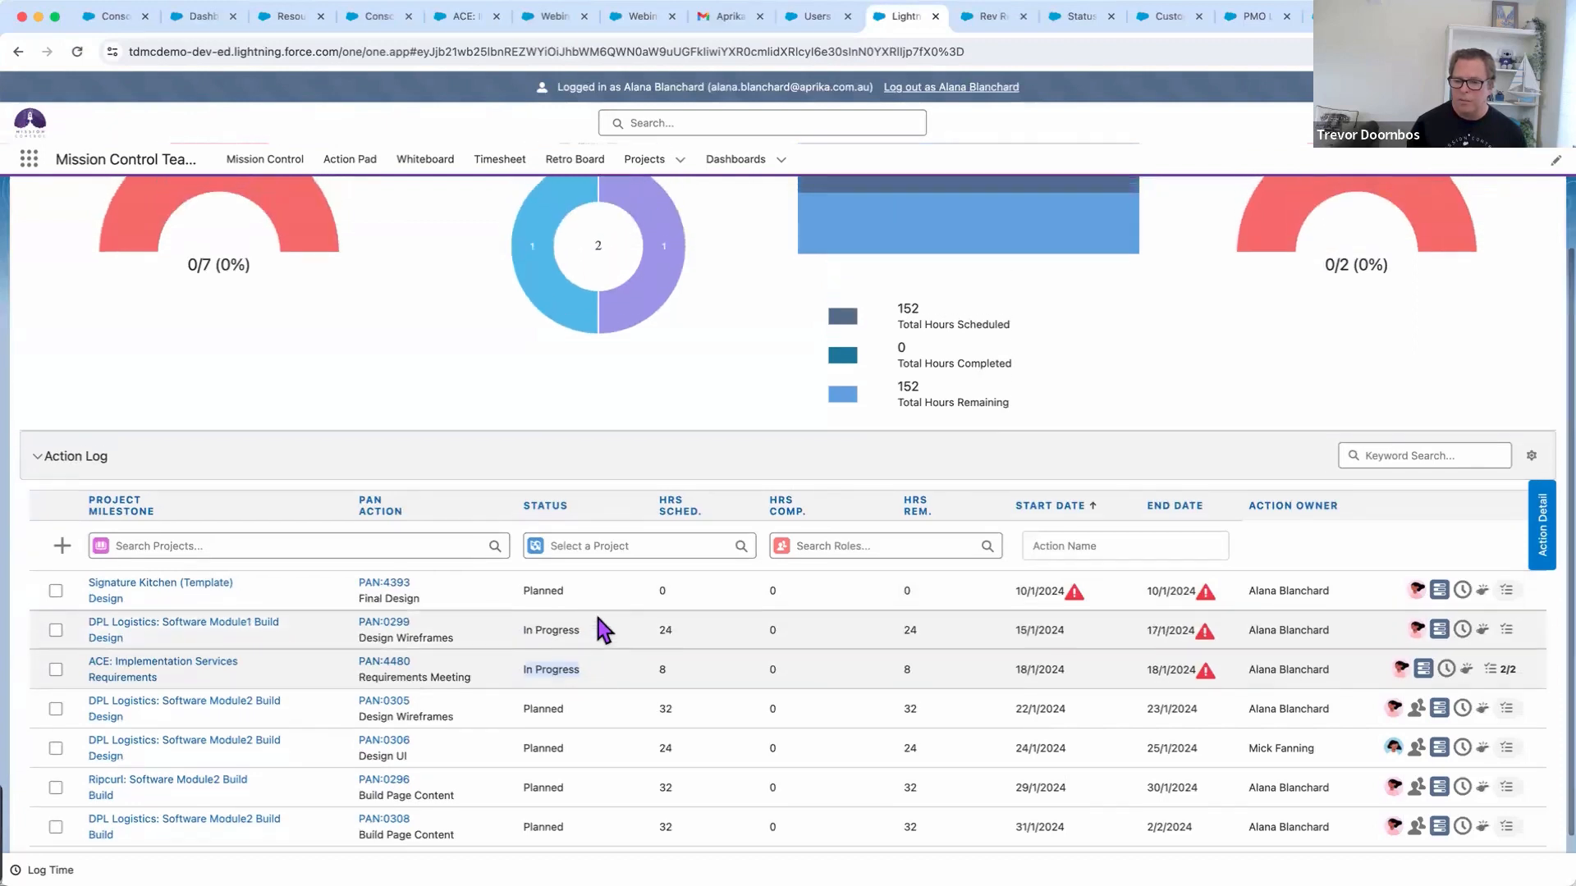
pyautogui.scroll(2, 597, 619)
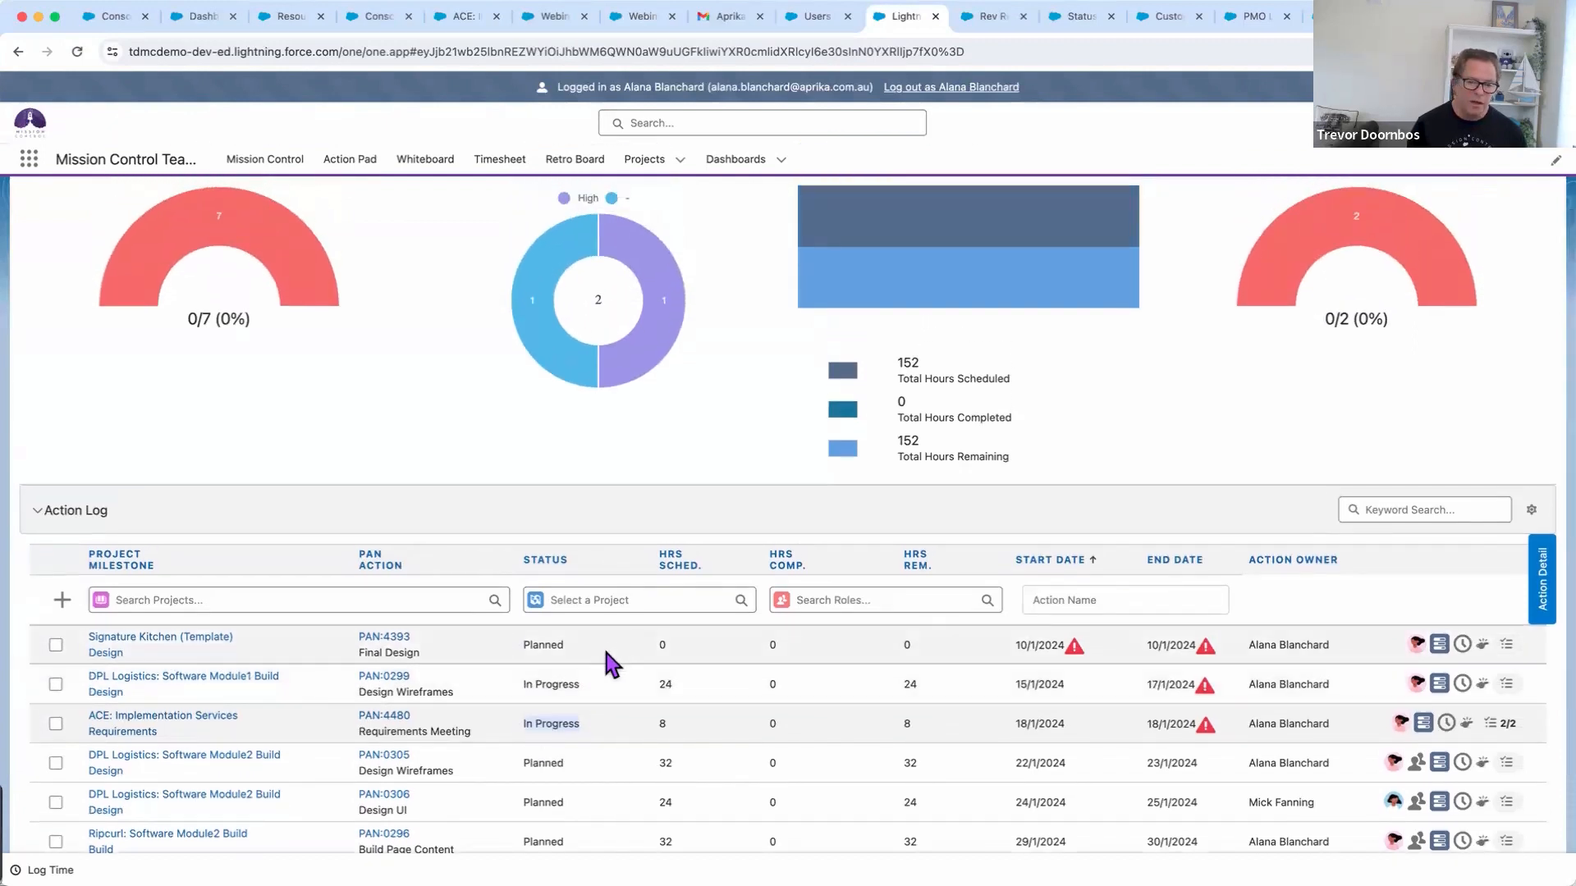
pyautogui.scroll(2, 614, 657)
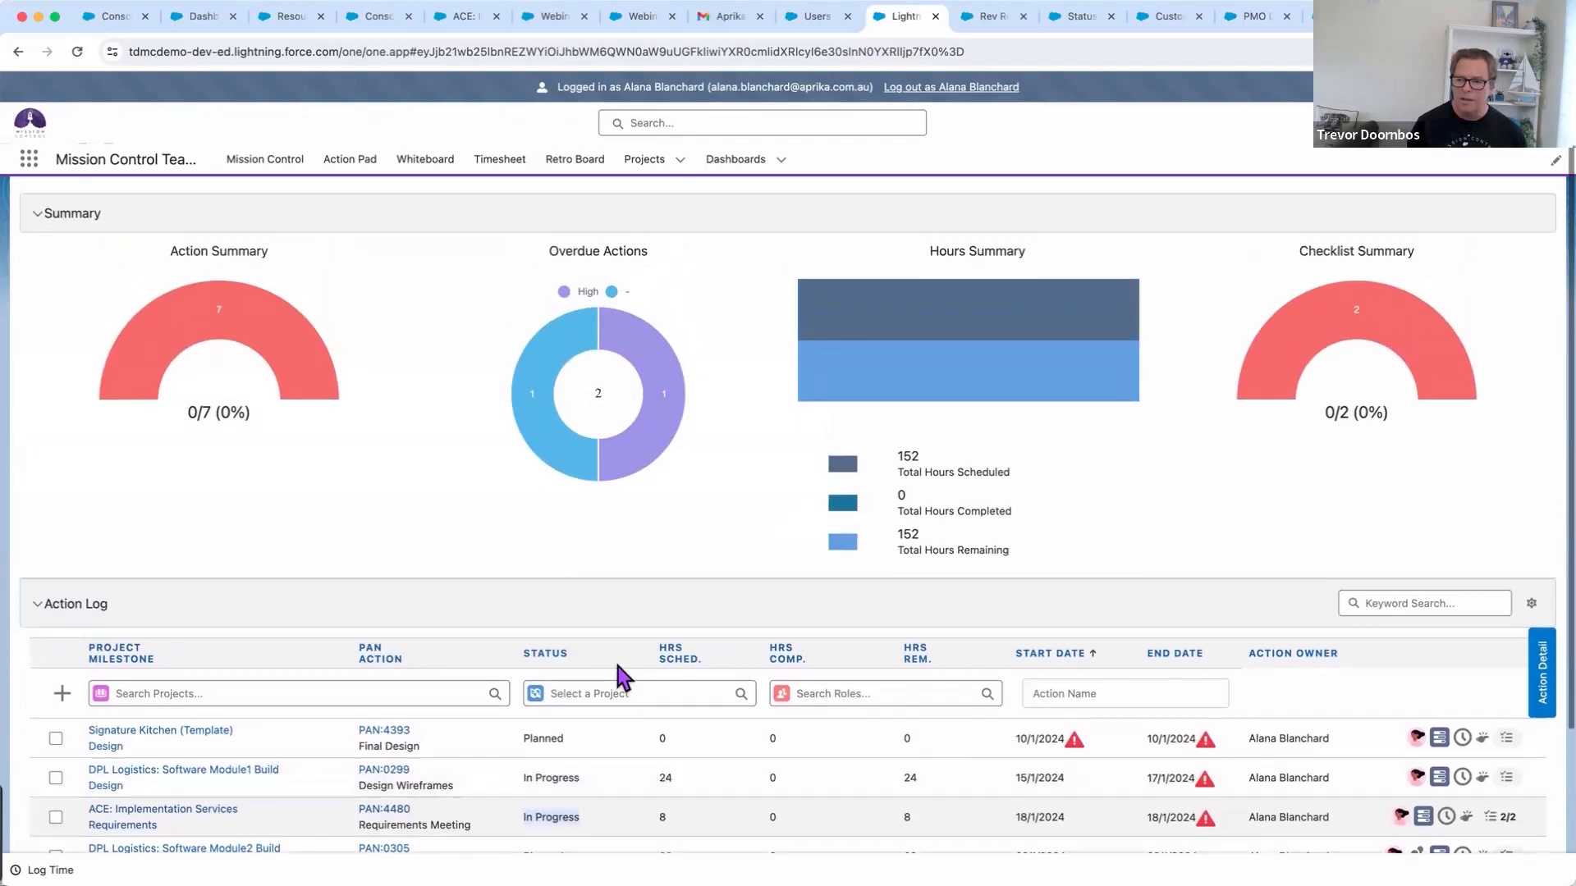
pyautogui.scroll(2, 562, 618)
pyautogui.scroll(1, 424, 422)
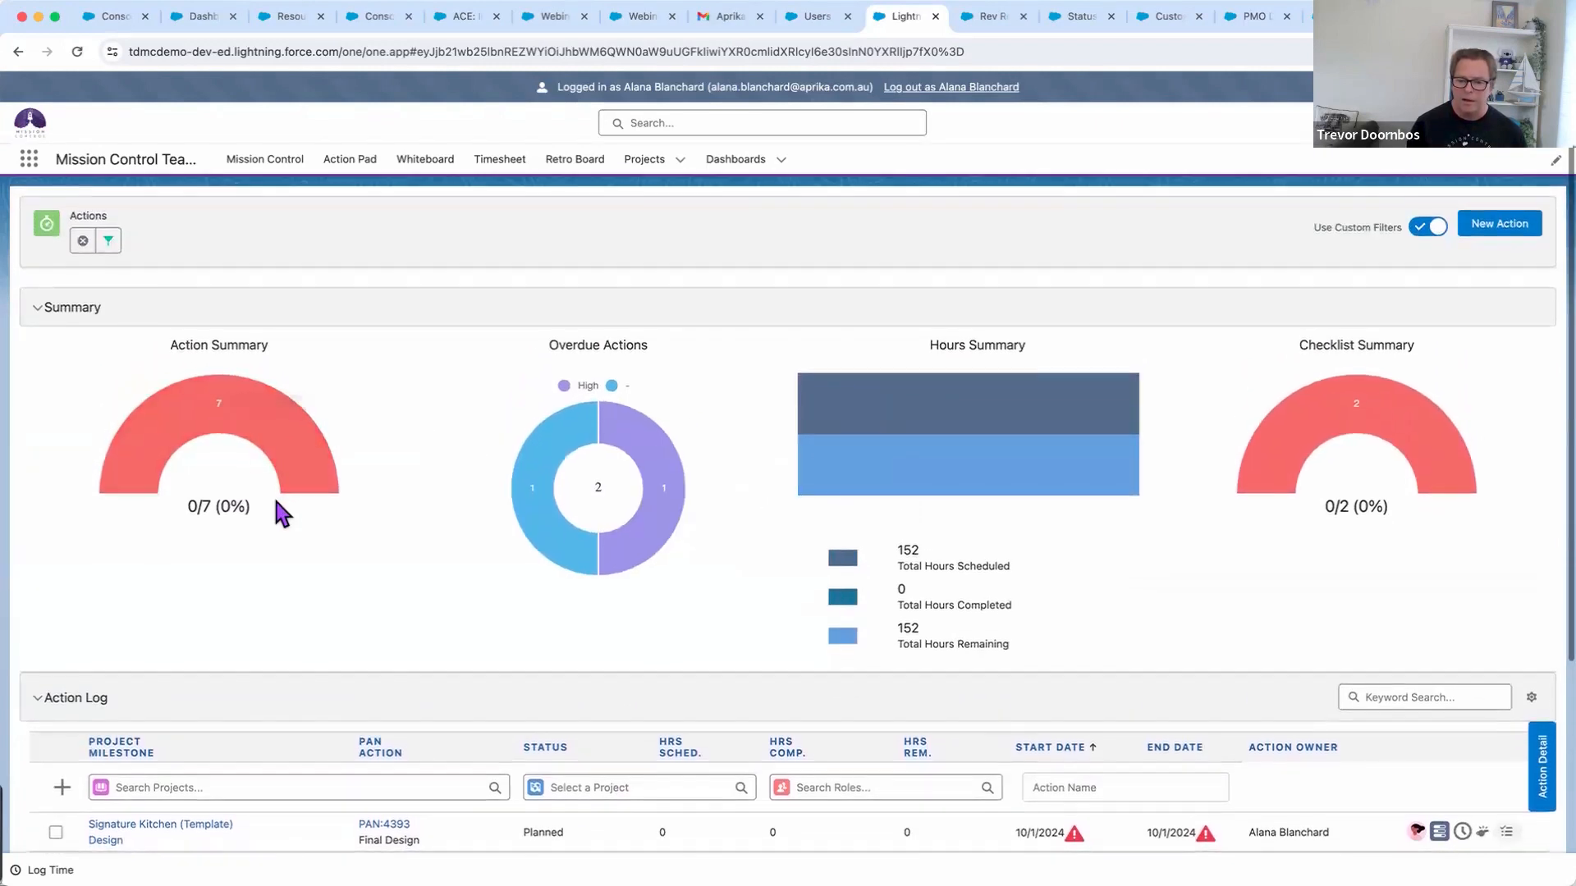
pyautogui.moveTo(624, 554)
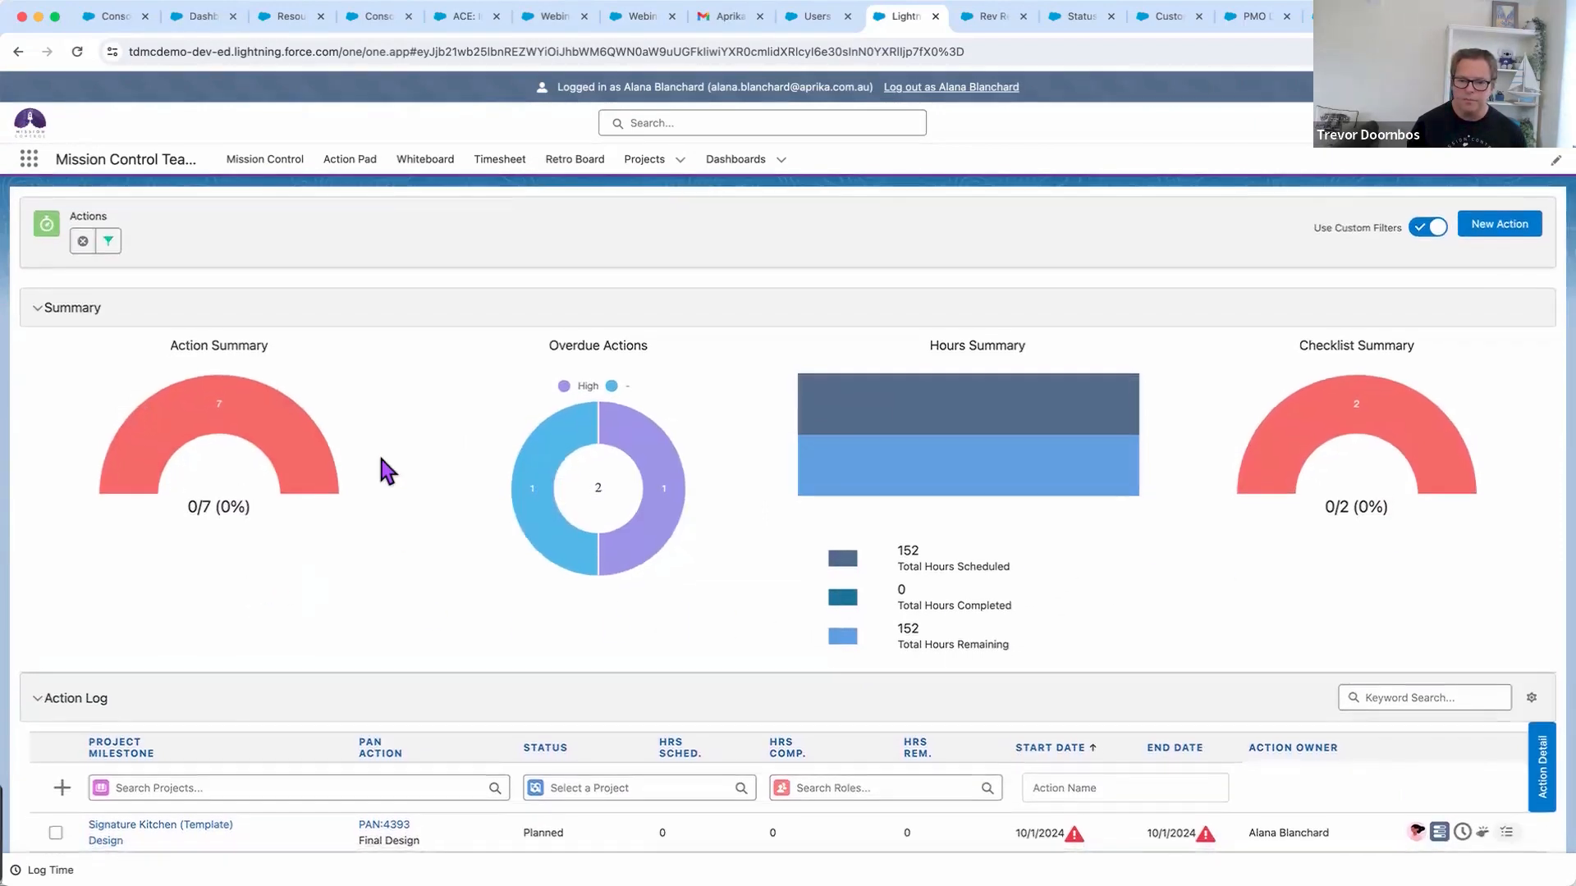
pyautogui.click(108, 242)
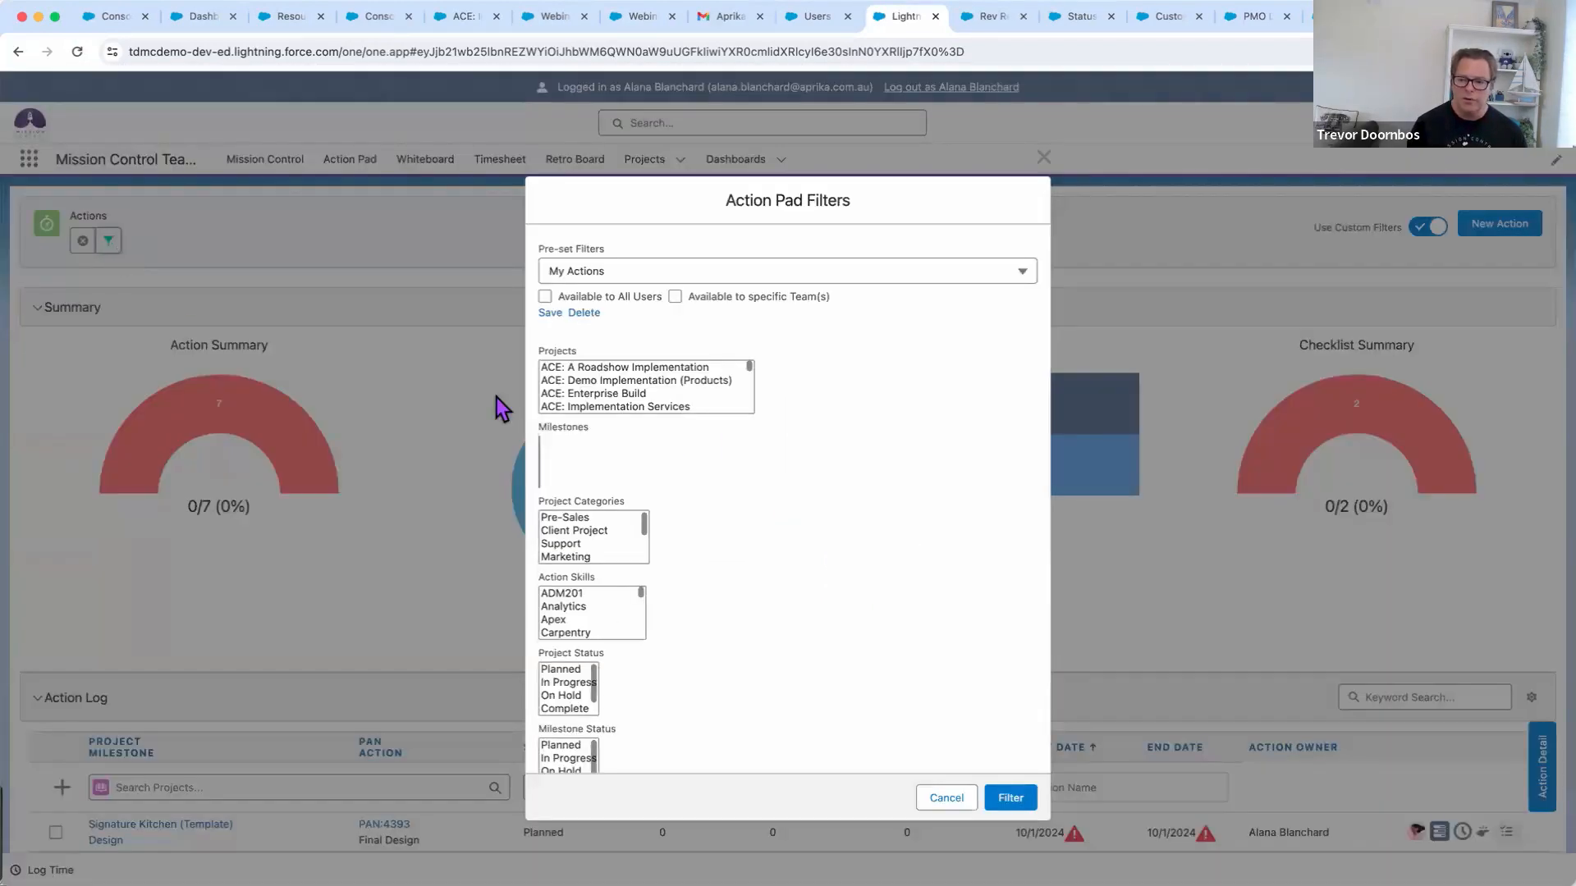
pyautogui.scroll(-5, 862, 487)
pyautogui.scroll(-4, 858, 484)
pyautogui.scroll(6, 859, 484)
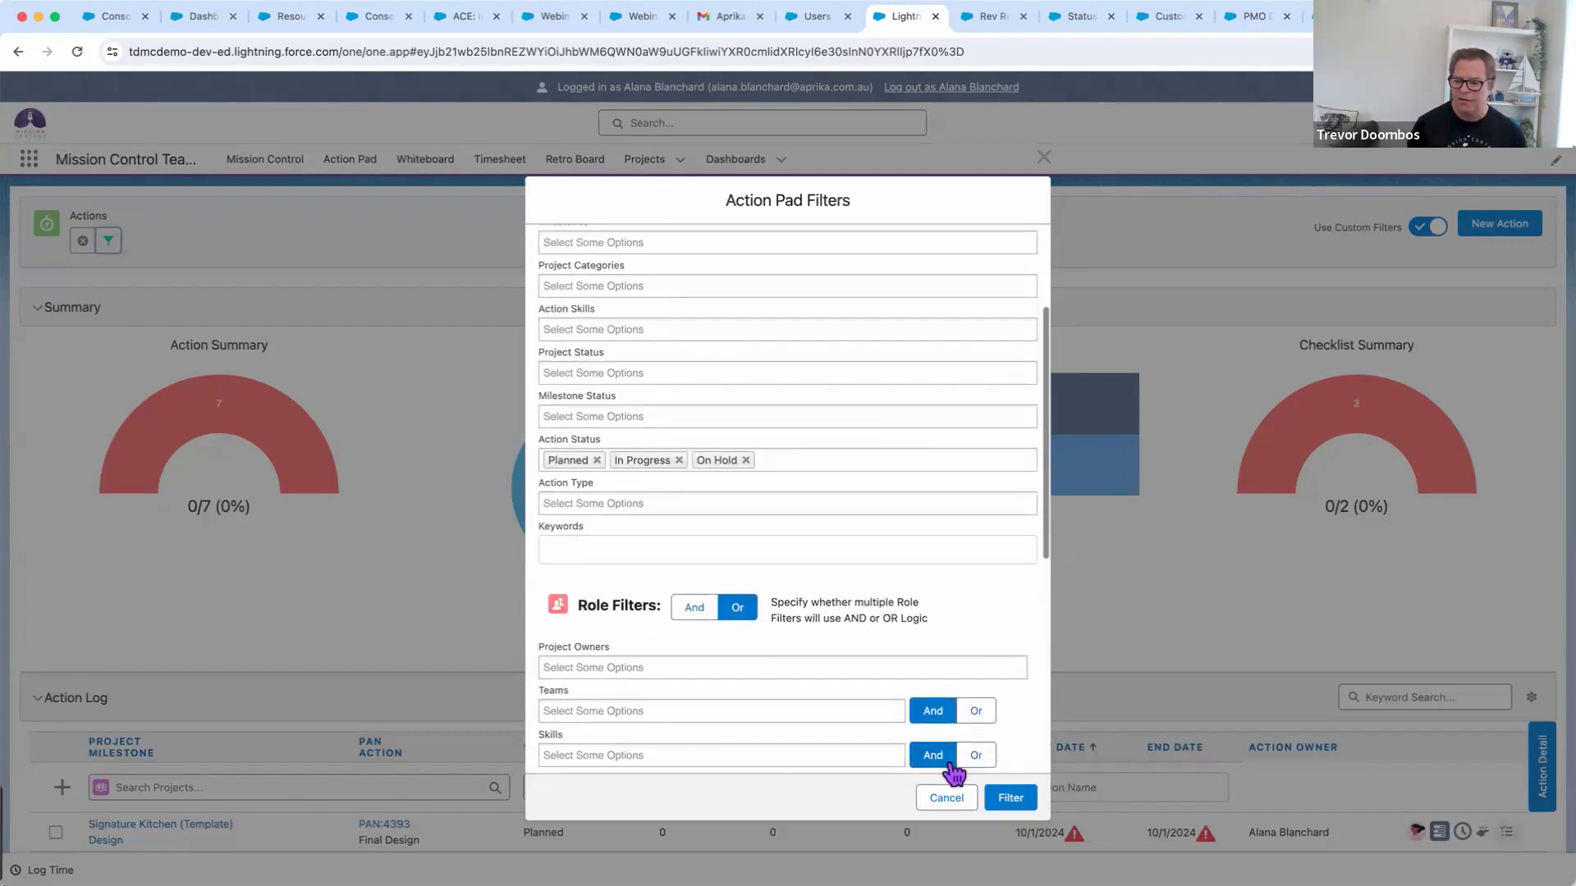
pyautogui.click(944, 798)
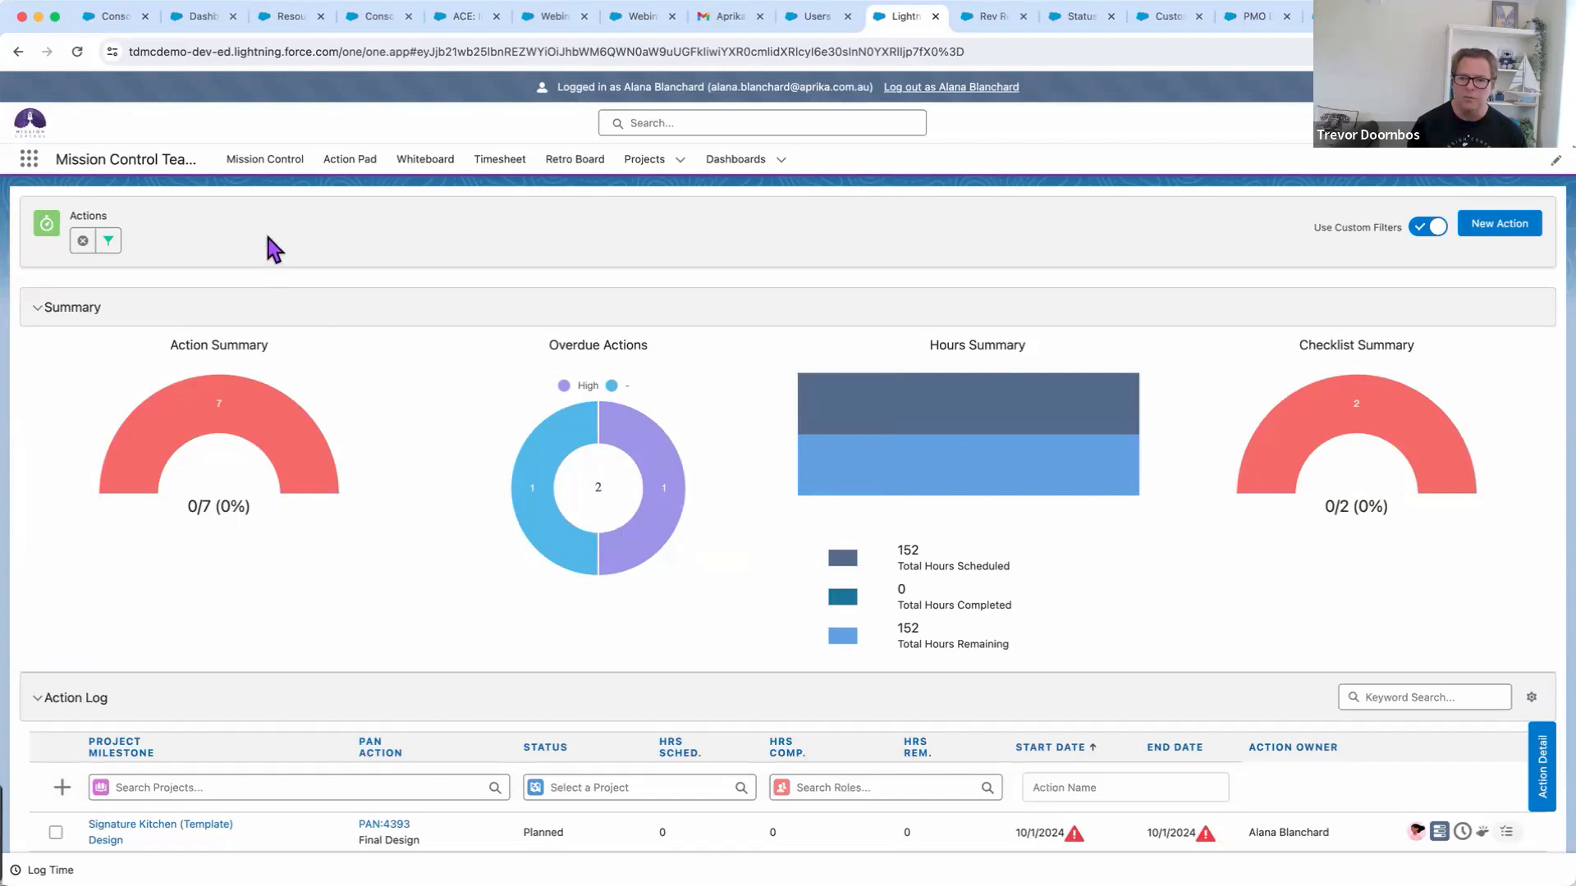
pyautogui.click(264, 160)
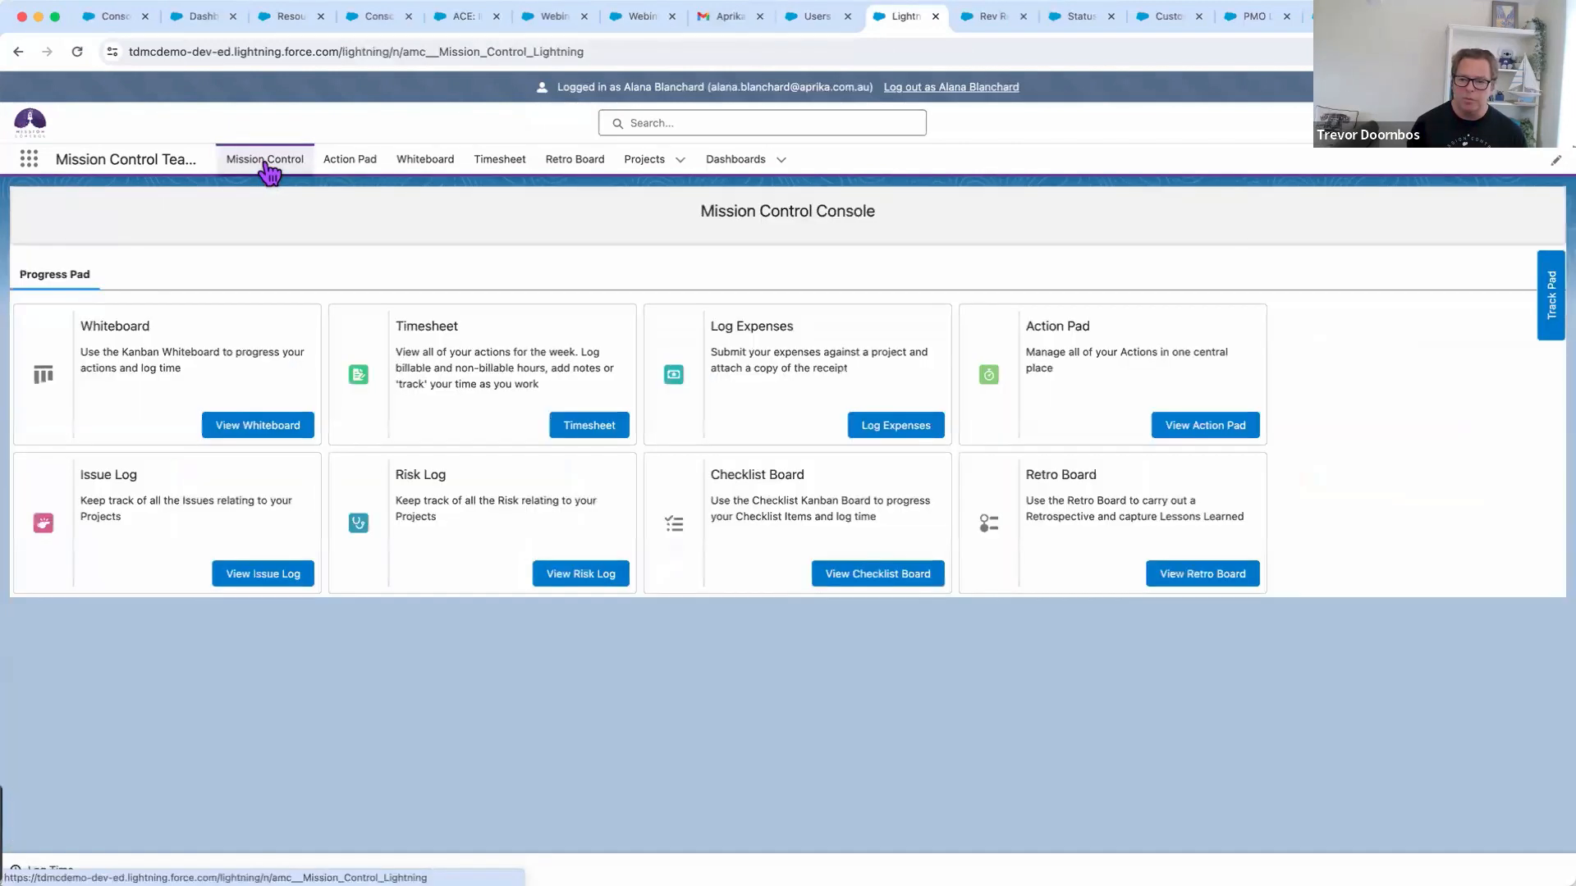
# On the Whiteboard, expand card PAN:4480 and open its Chatter Feed
pyautogui.click(265, 422)
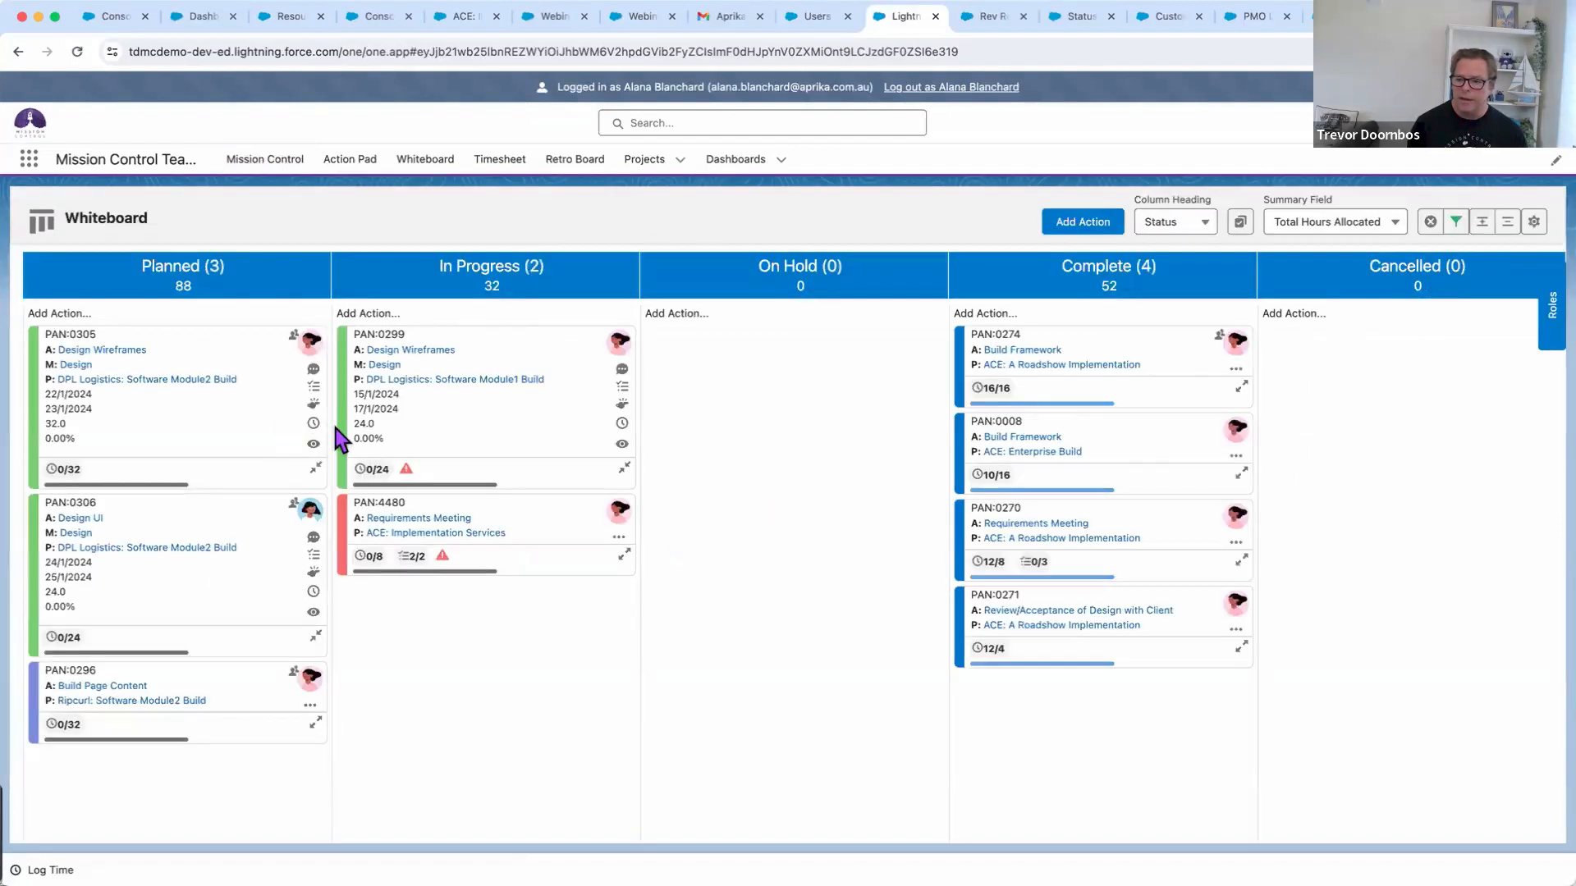
pyautogui.click(623, 468)
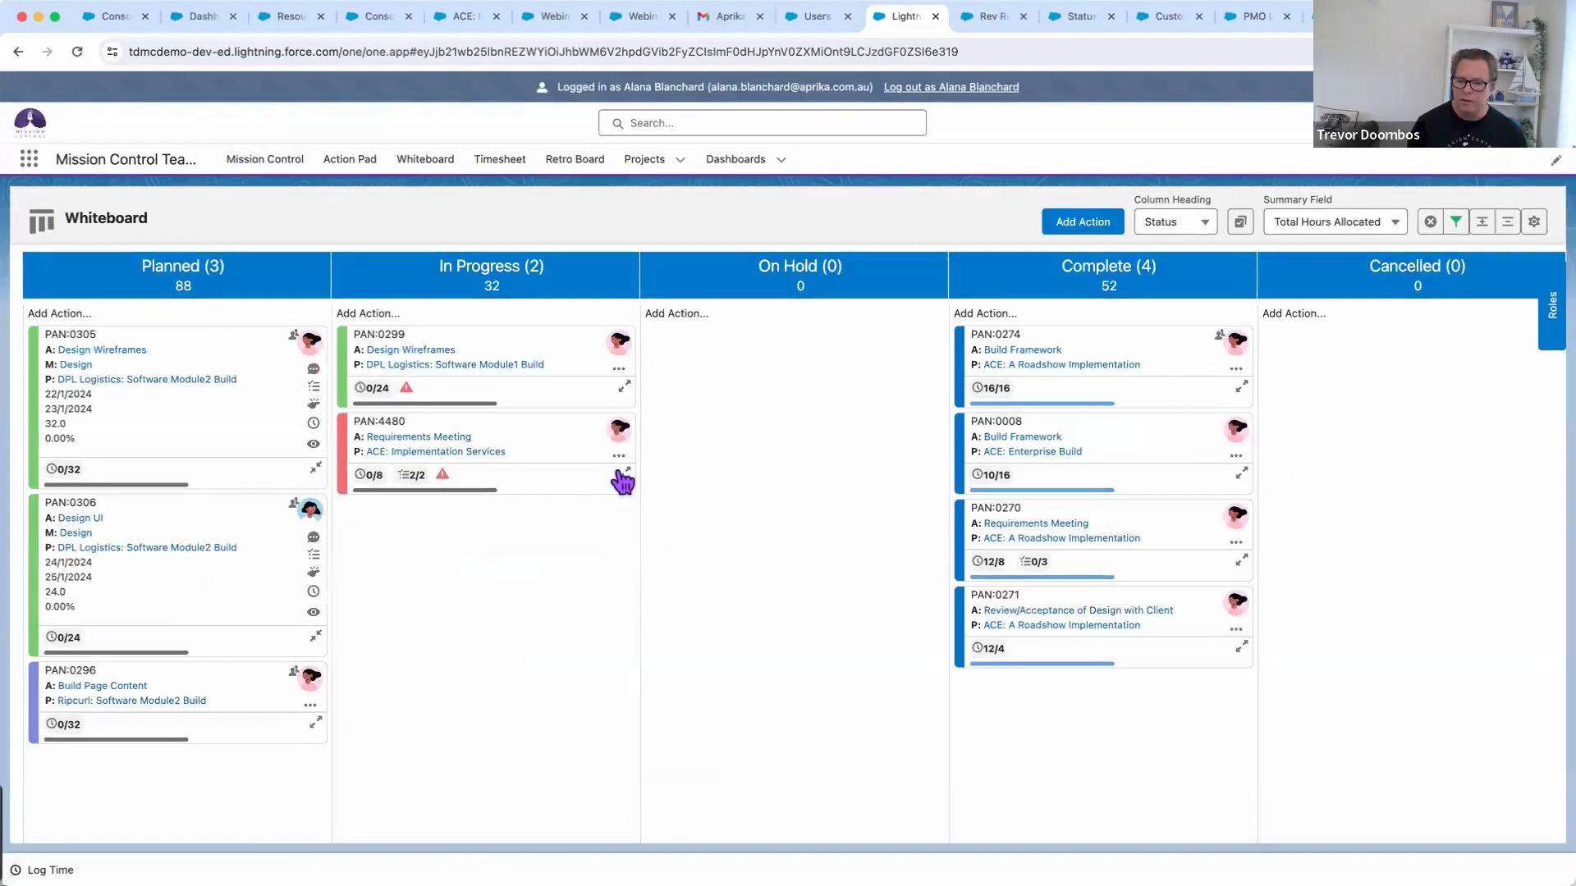
pyautogui.click(623, 476)
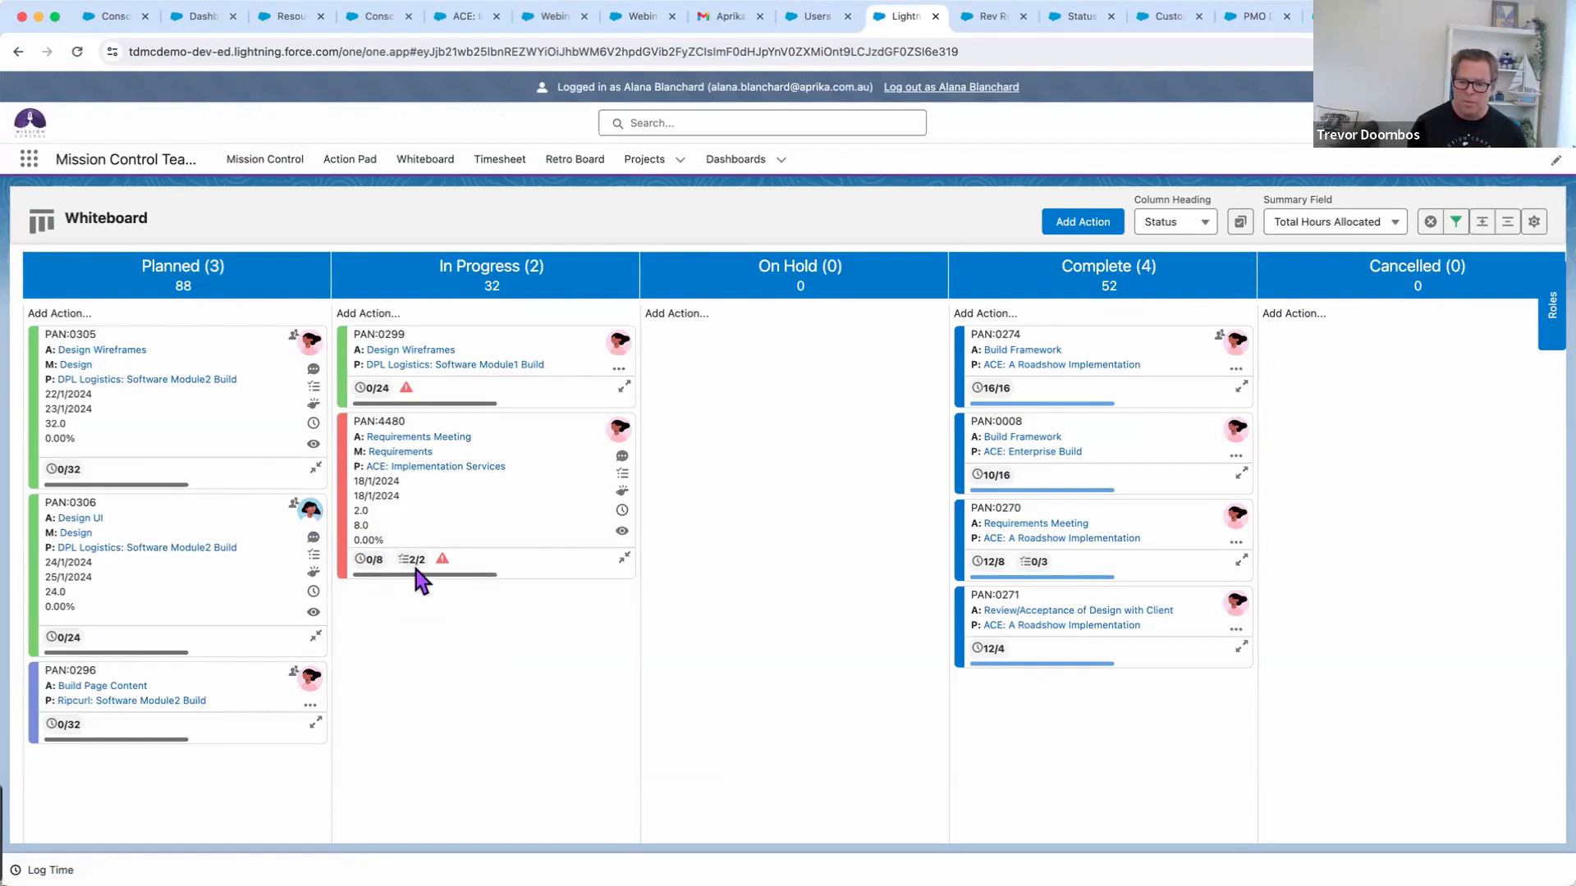
pyautogui.click(622, 459)
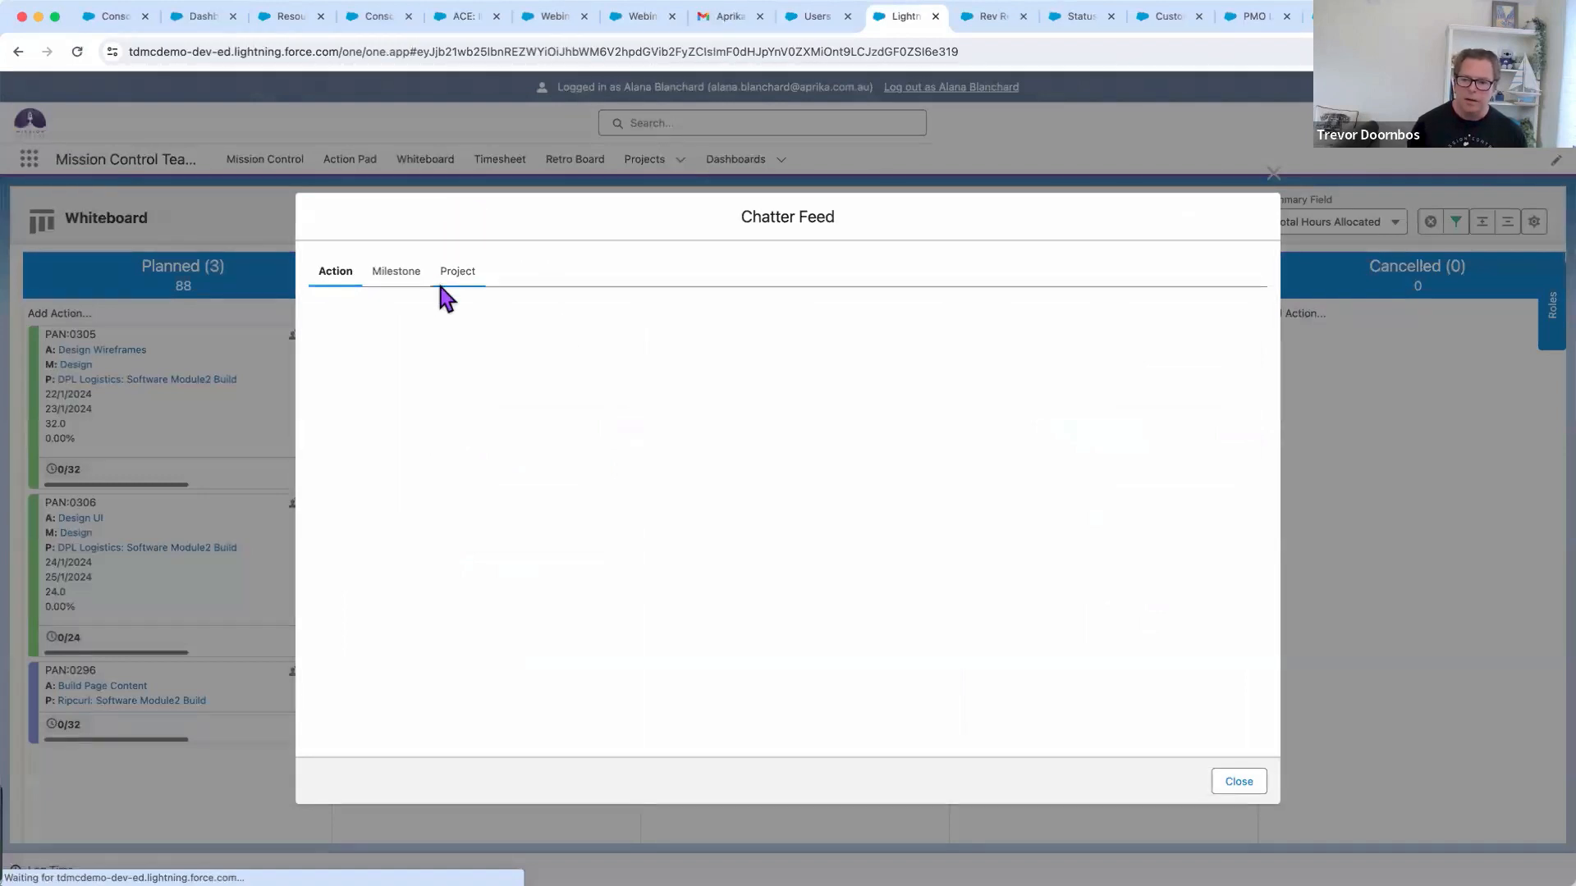
pyautogui.click(465, 274)
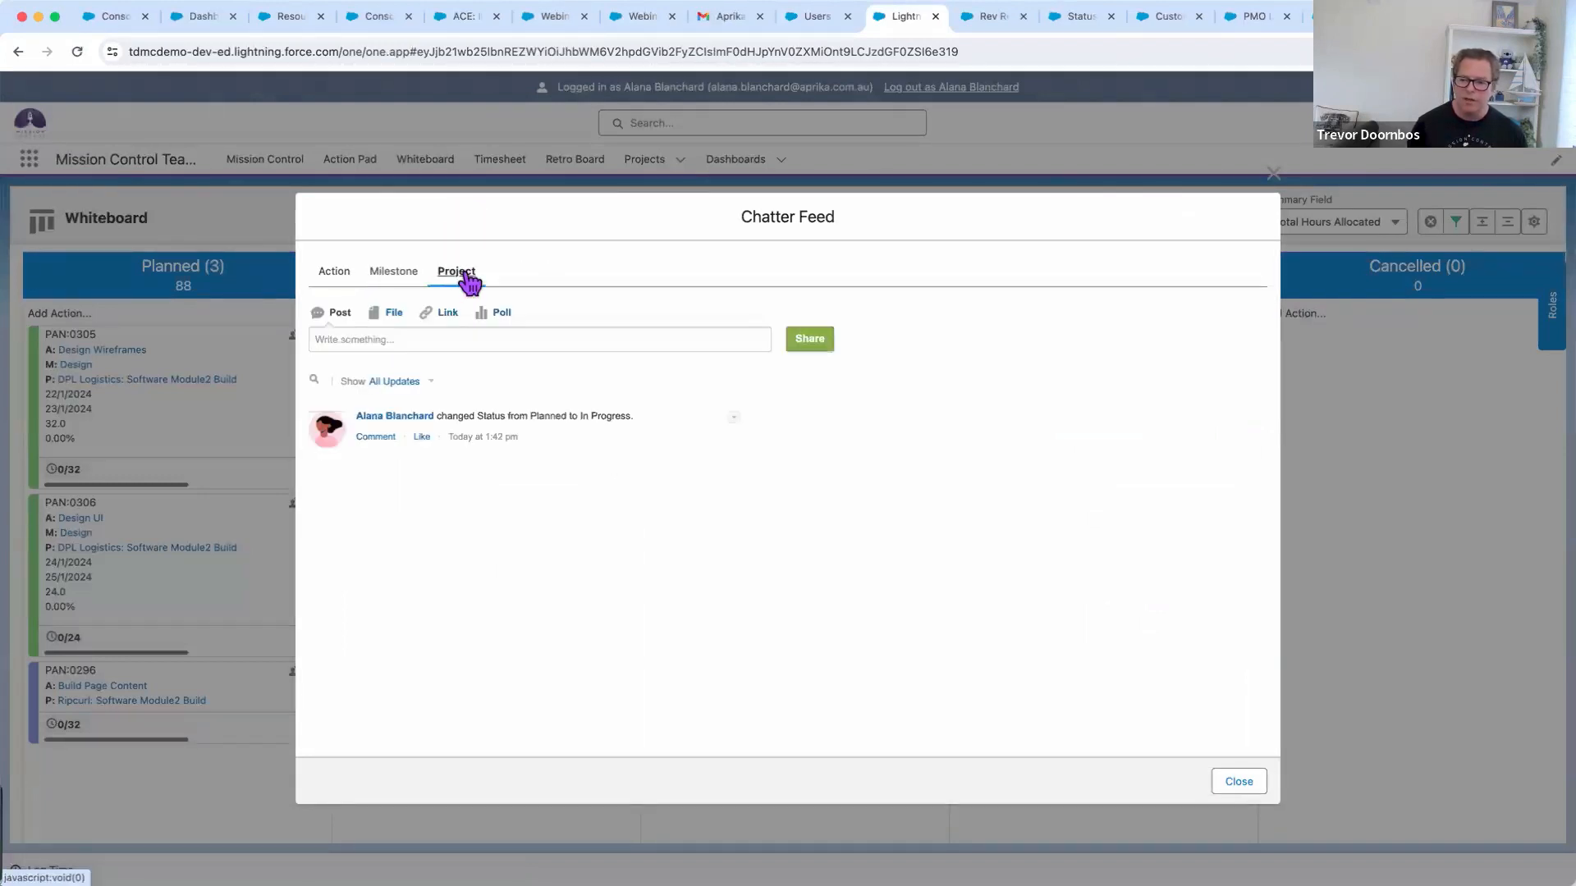
pyautogui.click(426, 336)
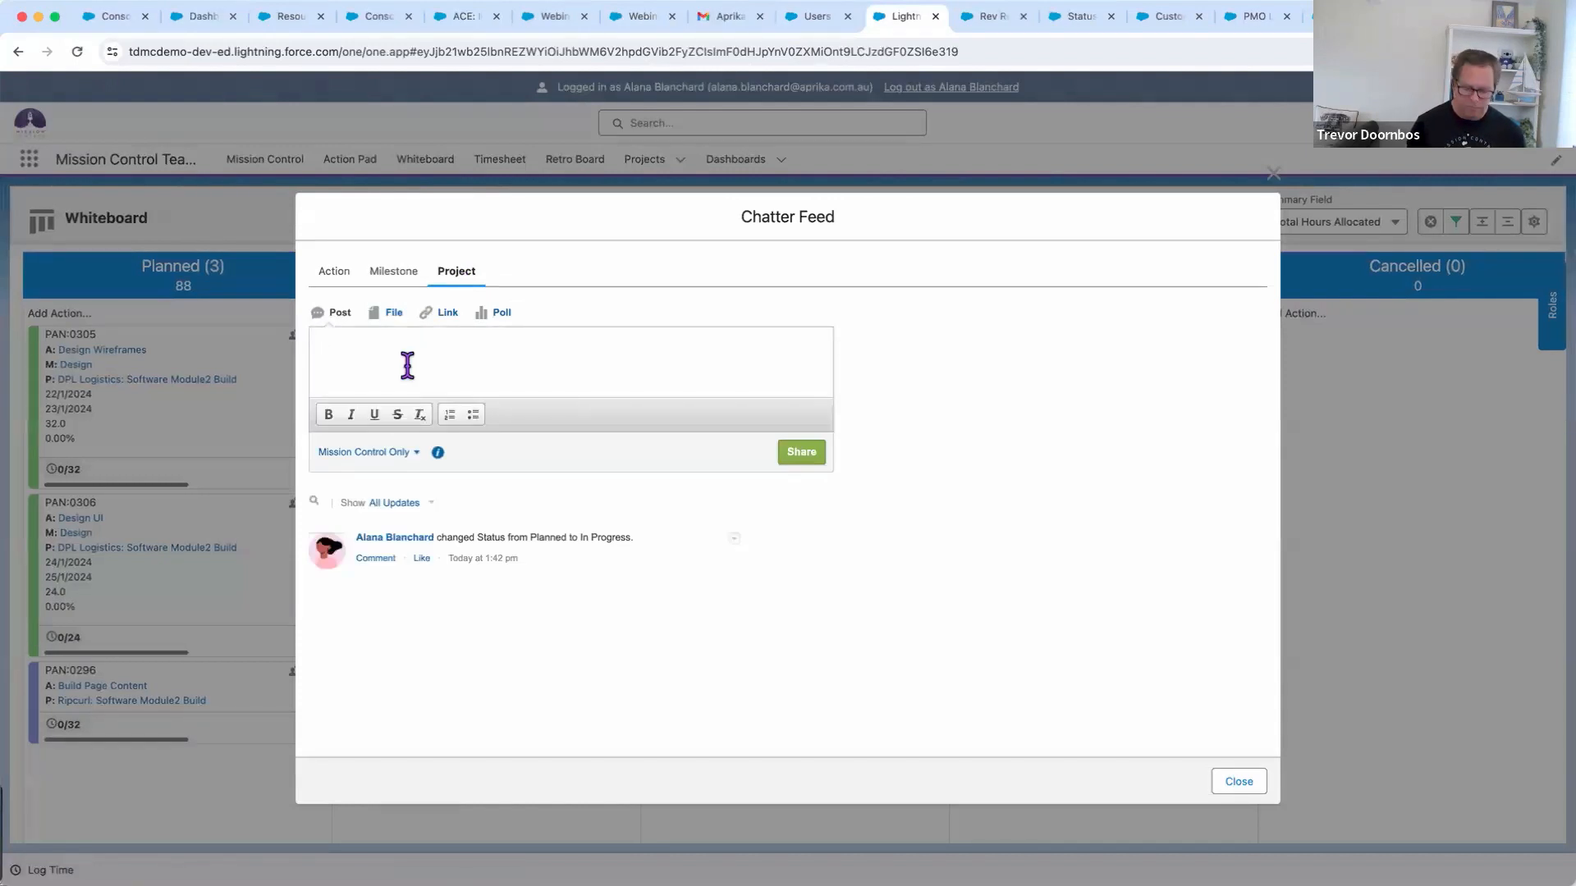
pyautogui.write('@trevor')
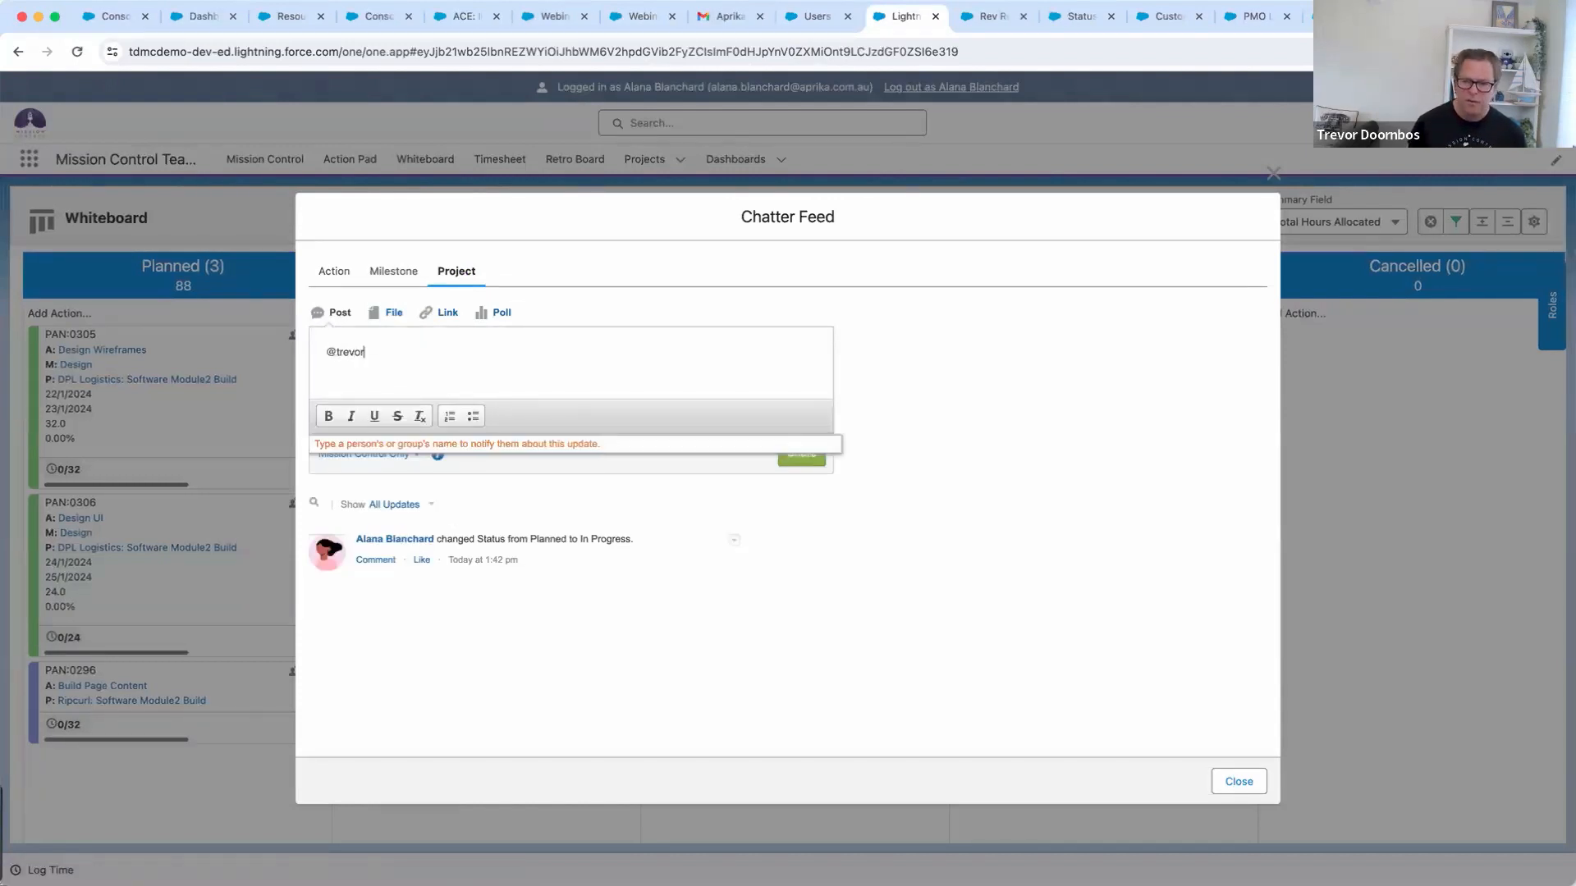
pyautogui.press('Return')
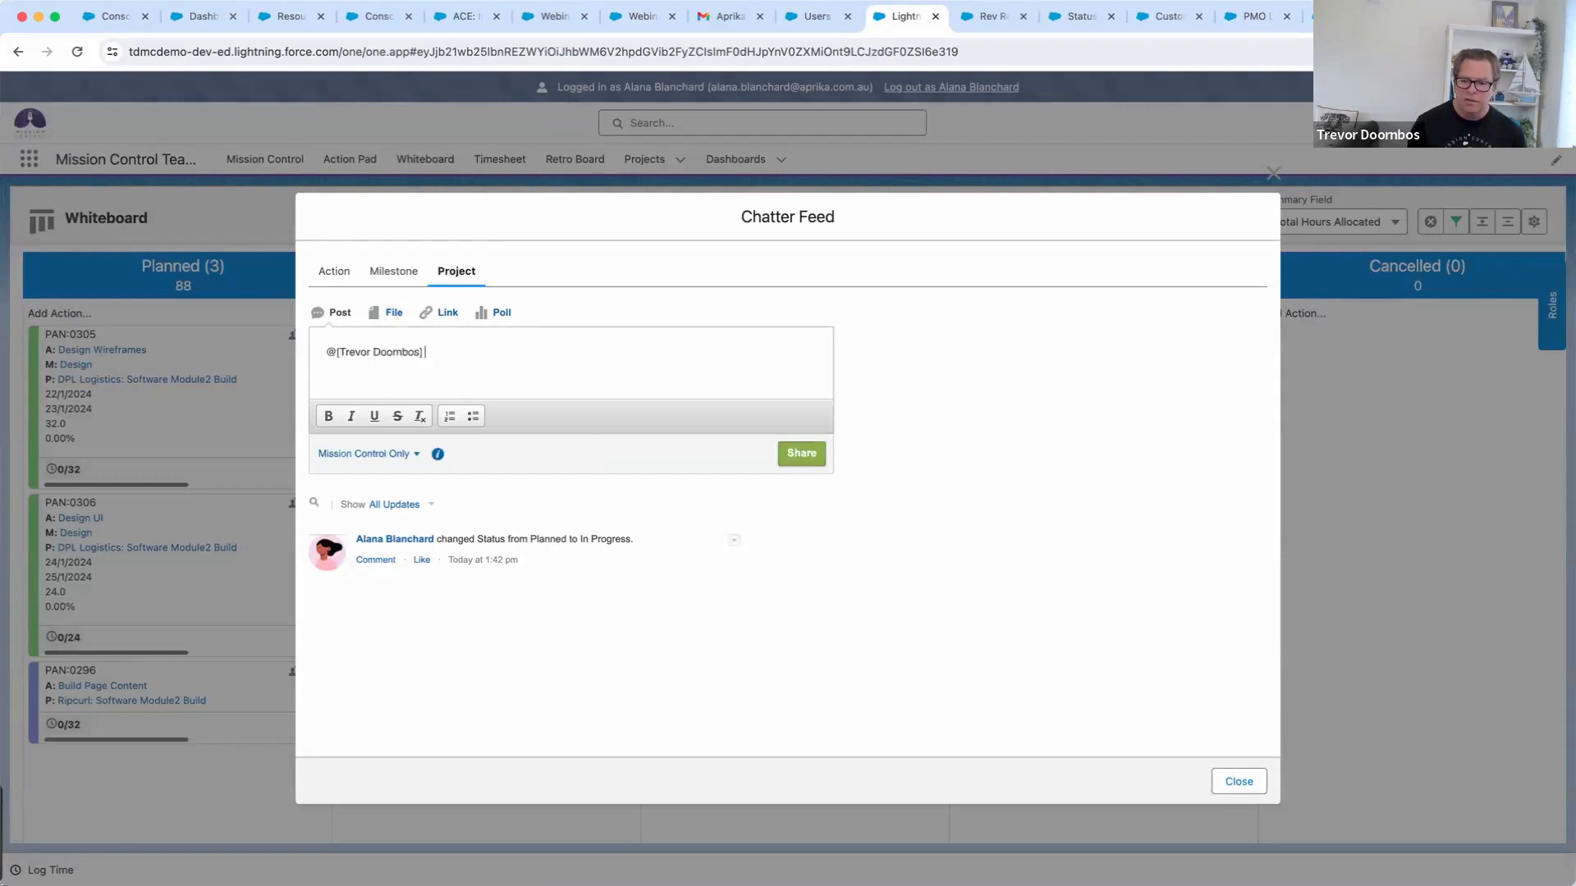
pyautogui.write('CLient')
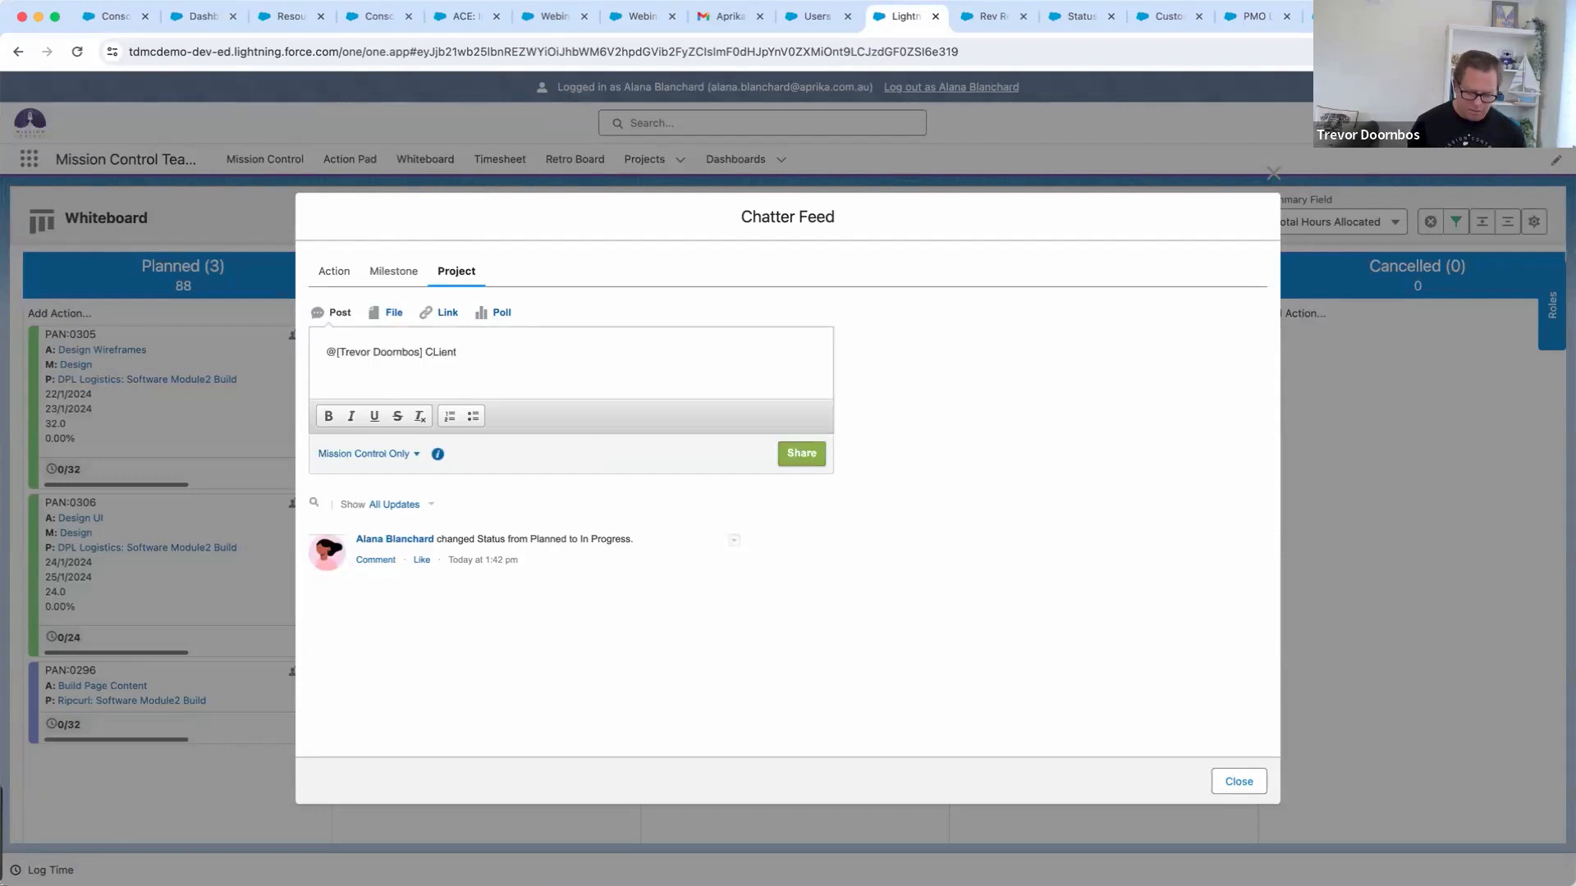
pyautogui.write(' agreed to plan a')
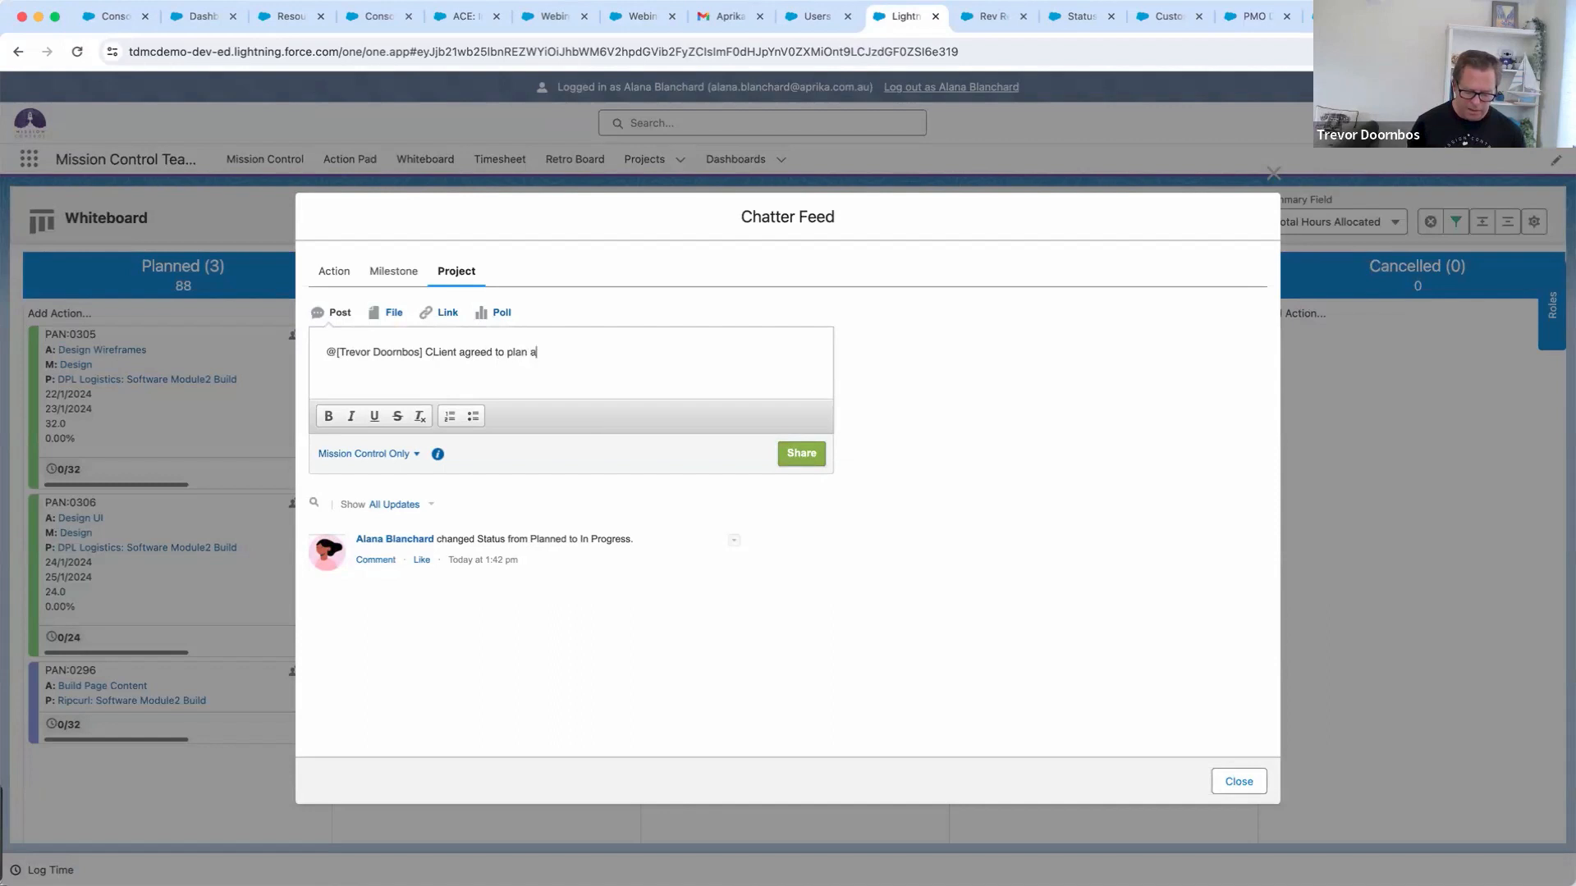
pyautogui.write('nd signe doff')
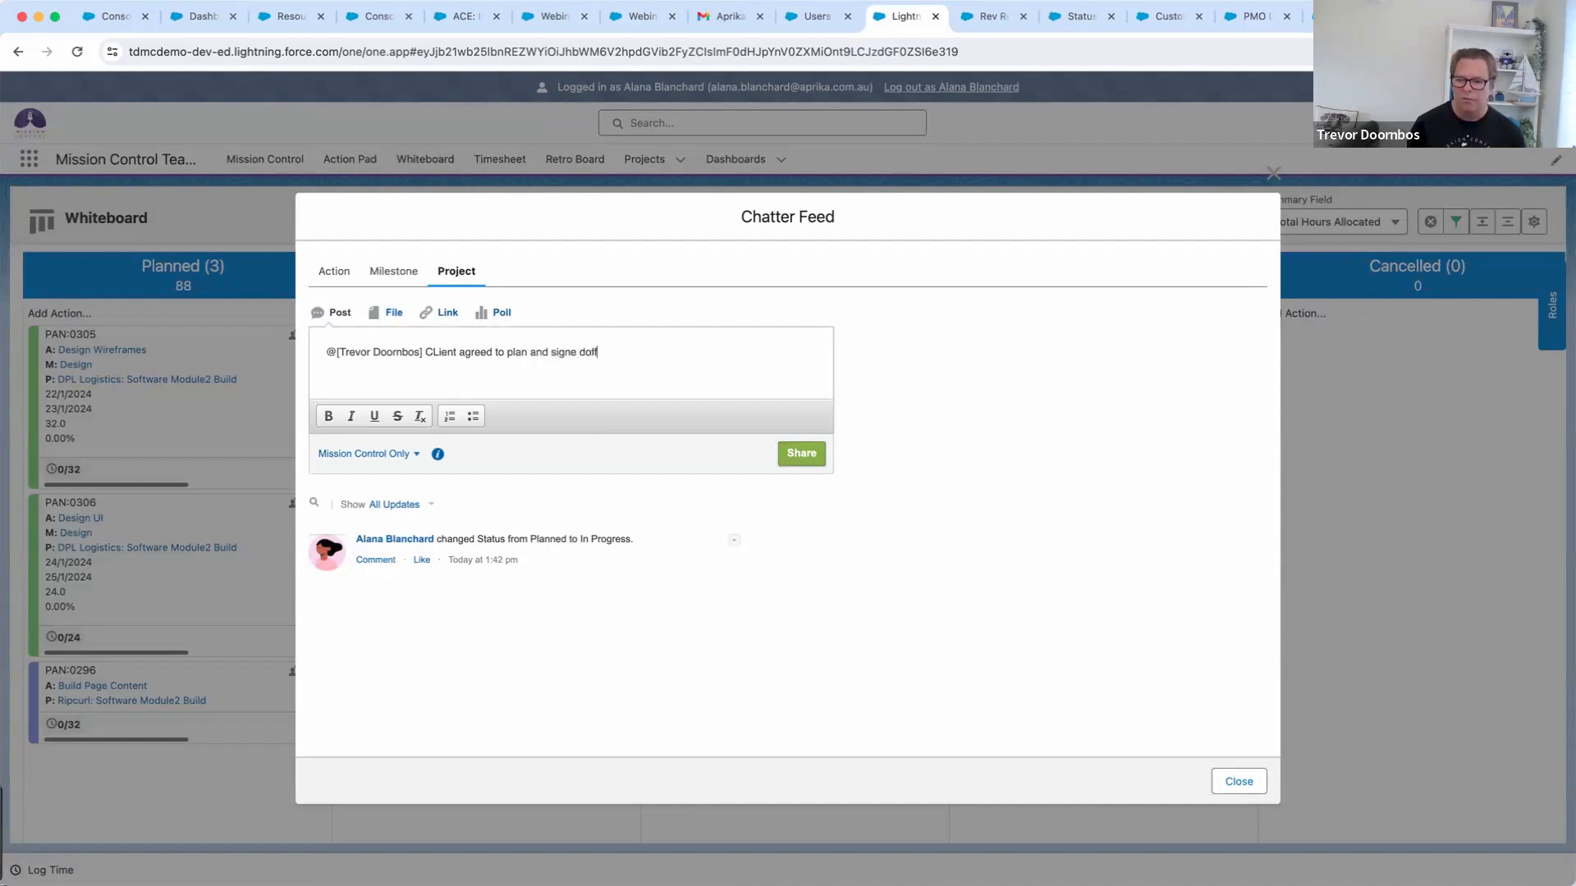
pyautogui.press('BackSpace')
pyautogui.press('Right')
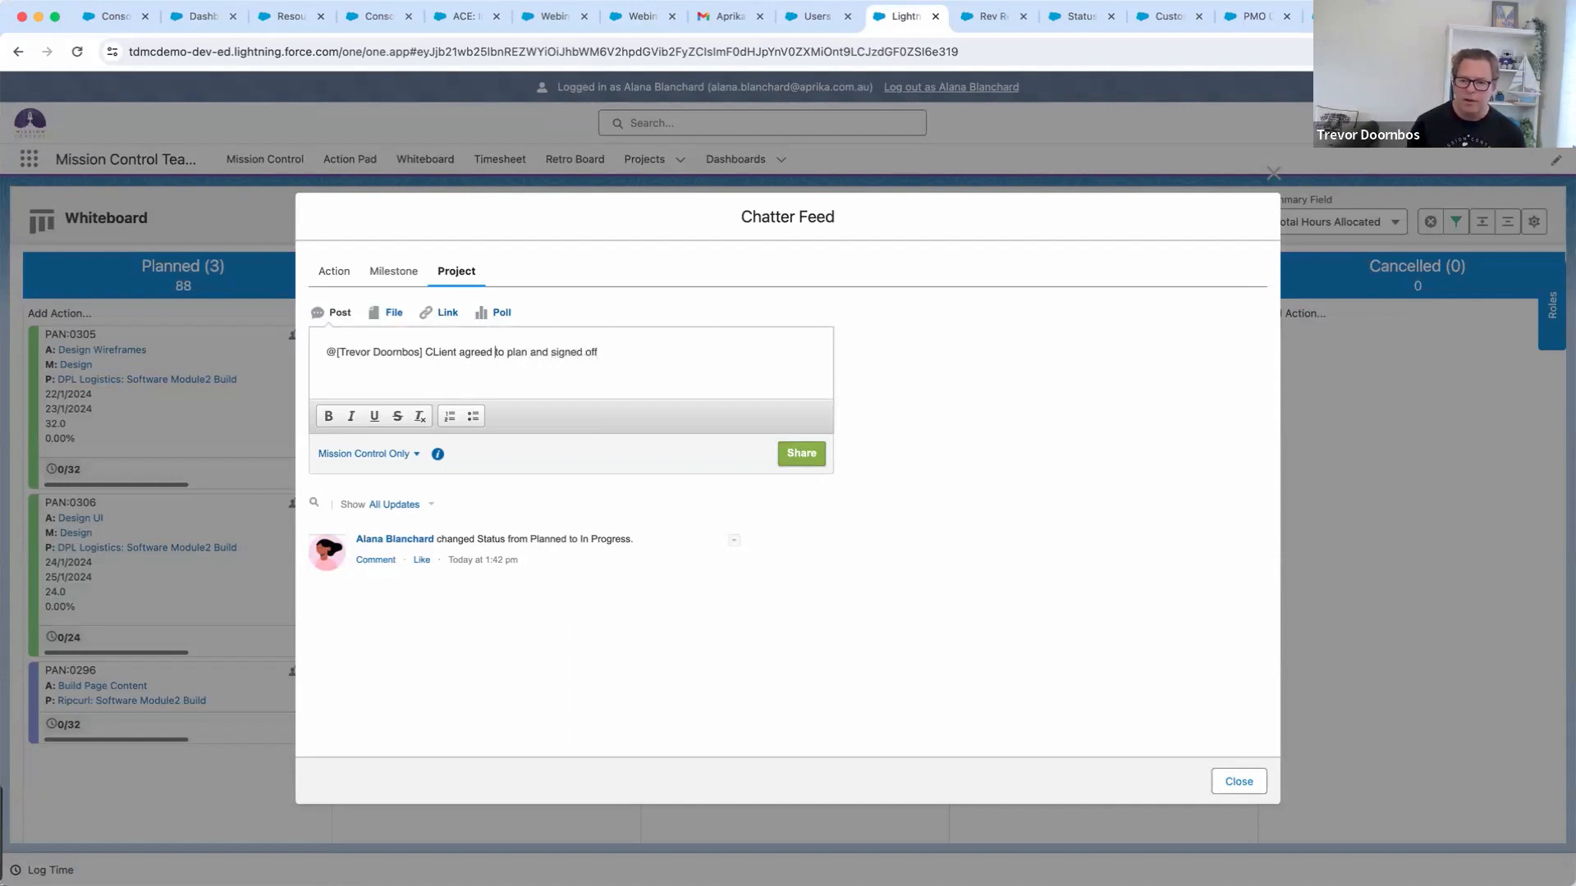
pyautogui.press('BackSpace')
pyautogui.write('l')
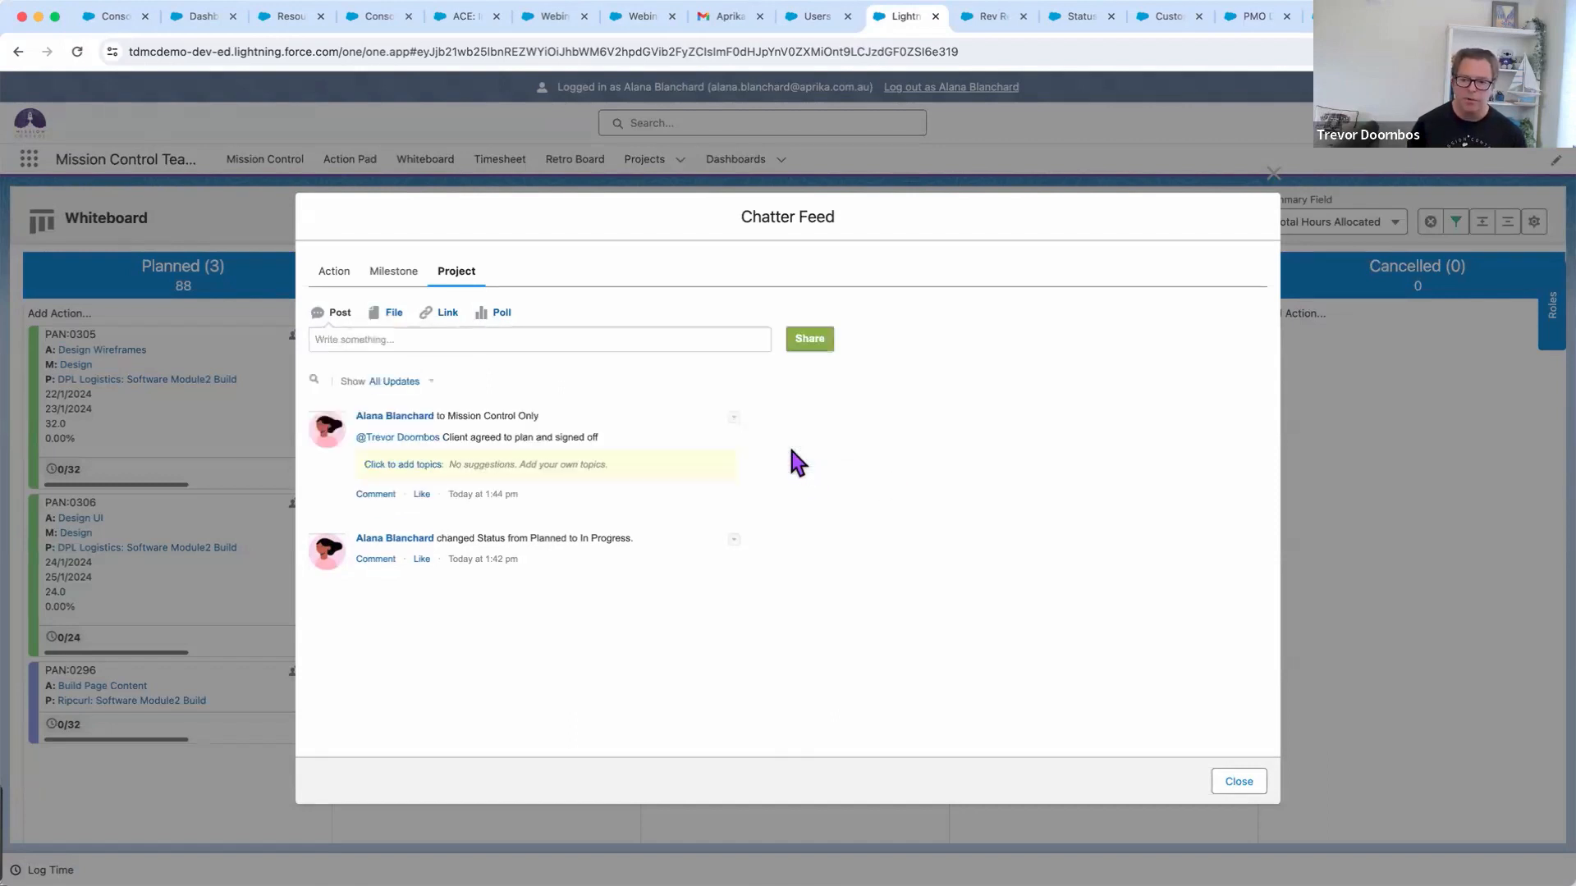
pyautogui.click(1235, 783)
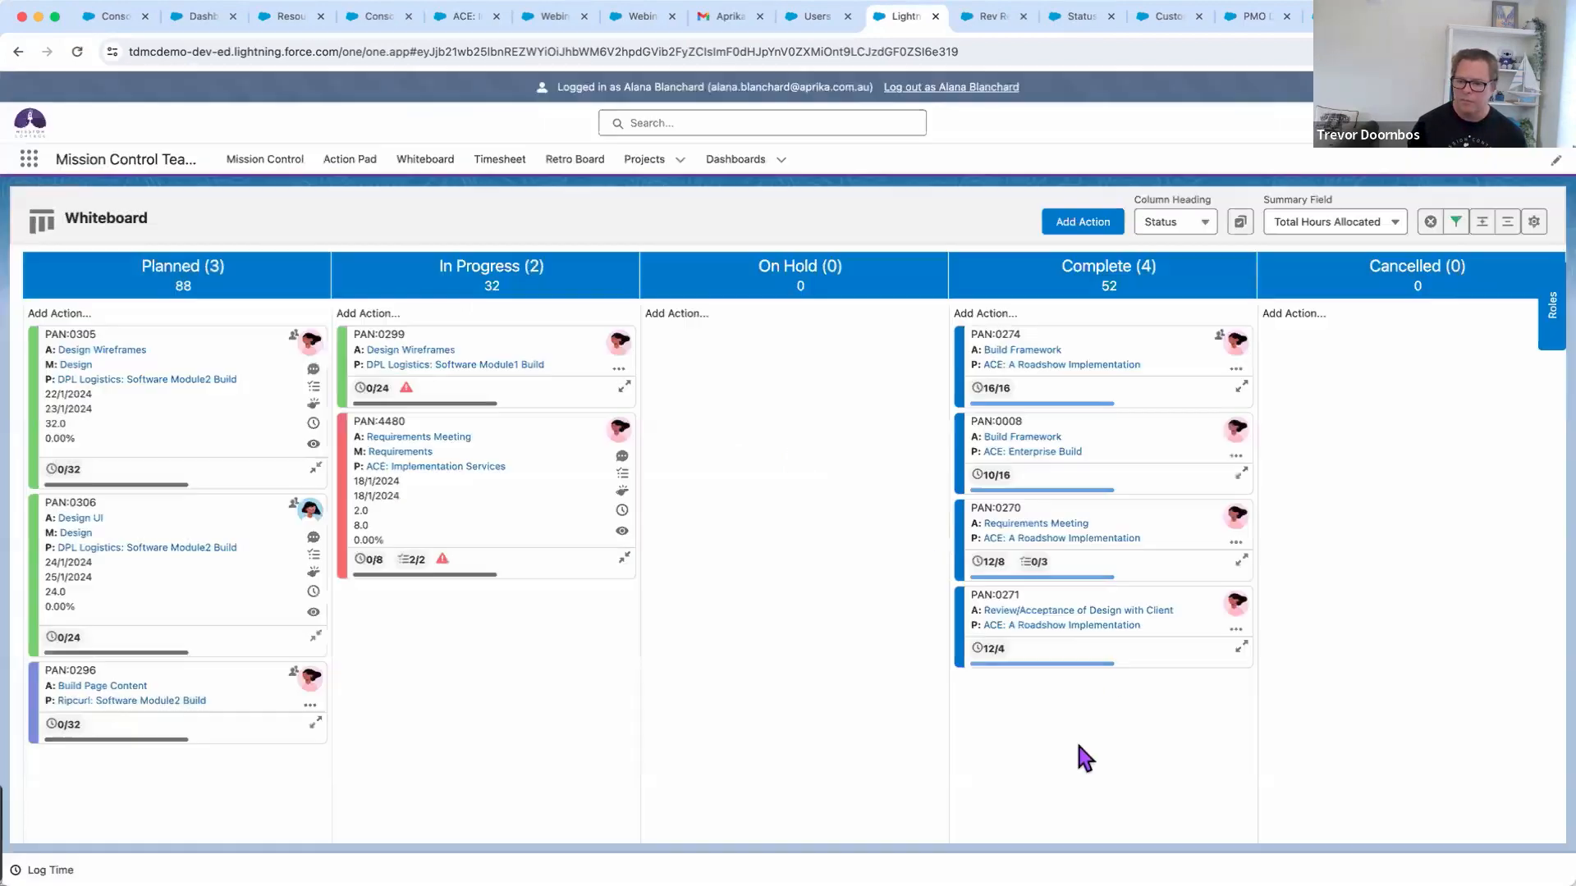
# Log 8 hours of Design time with a short note on PAN:4480, keeping status In Progress
pyautogui.click(622, 511)
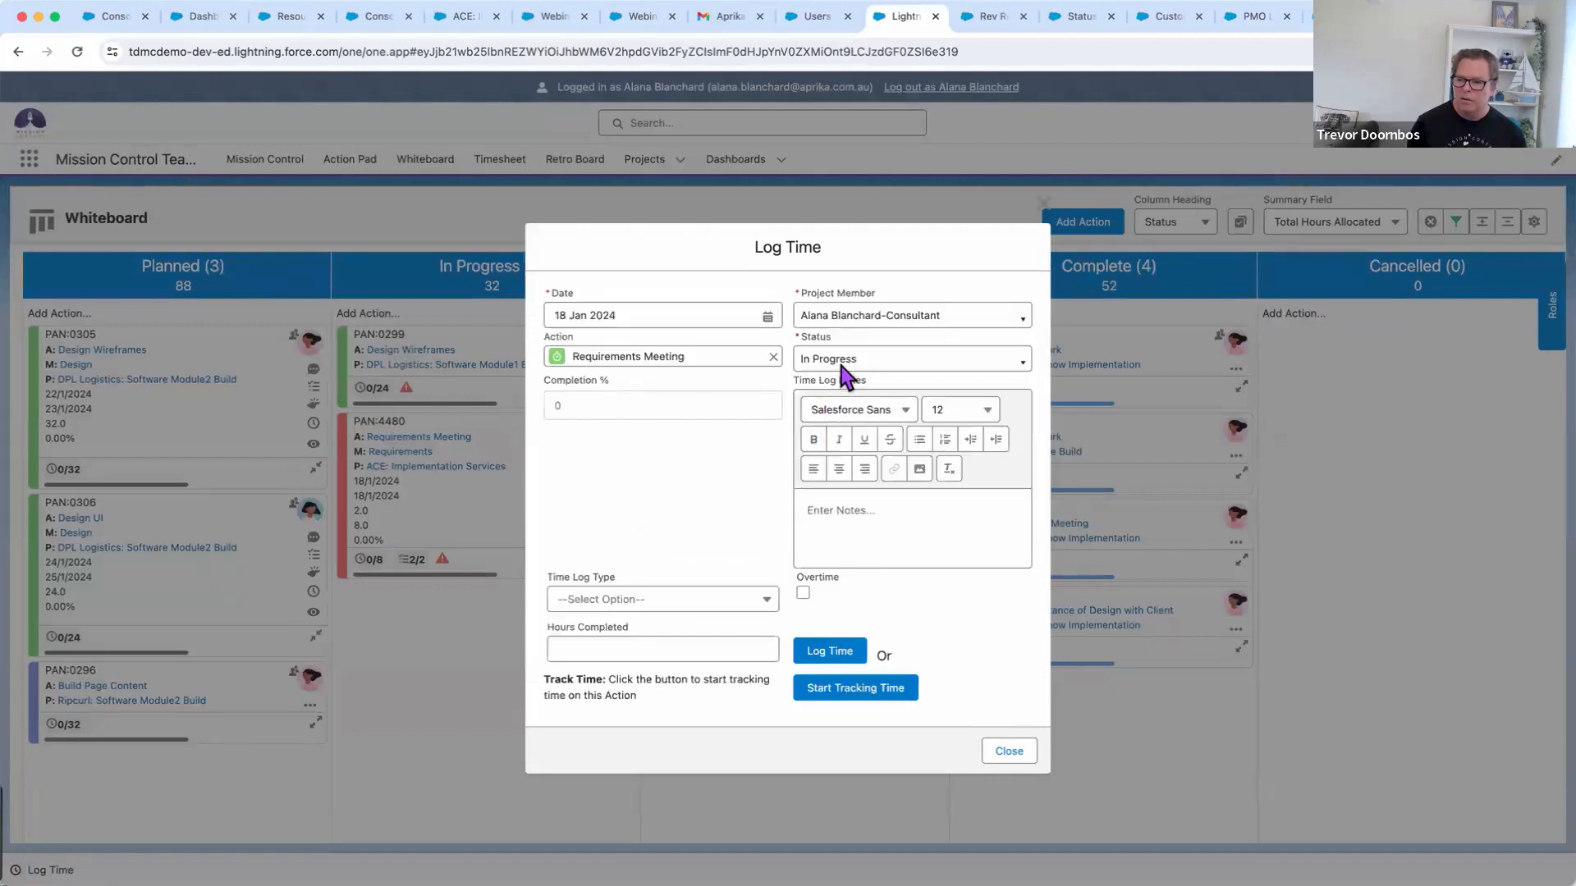
pyautogui.click(833, 506)
pyautogui.write('Any noites')
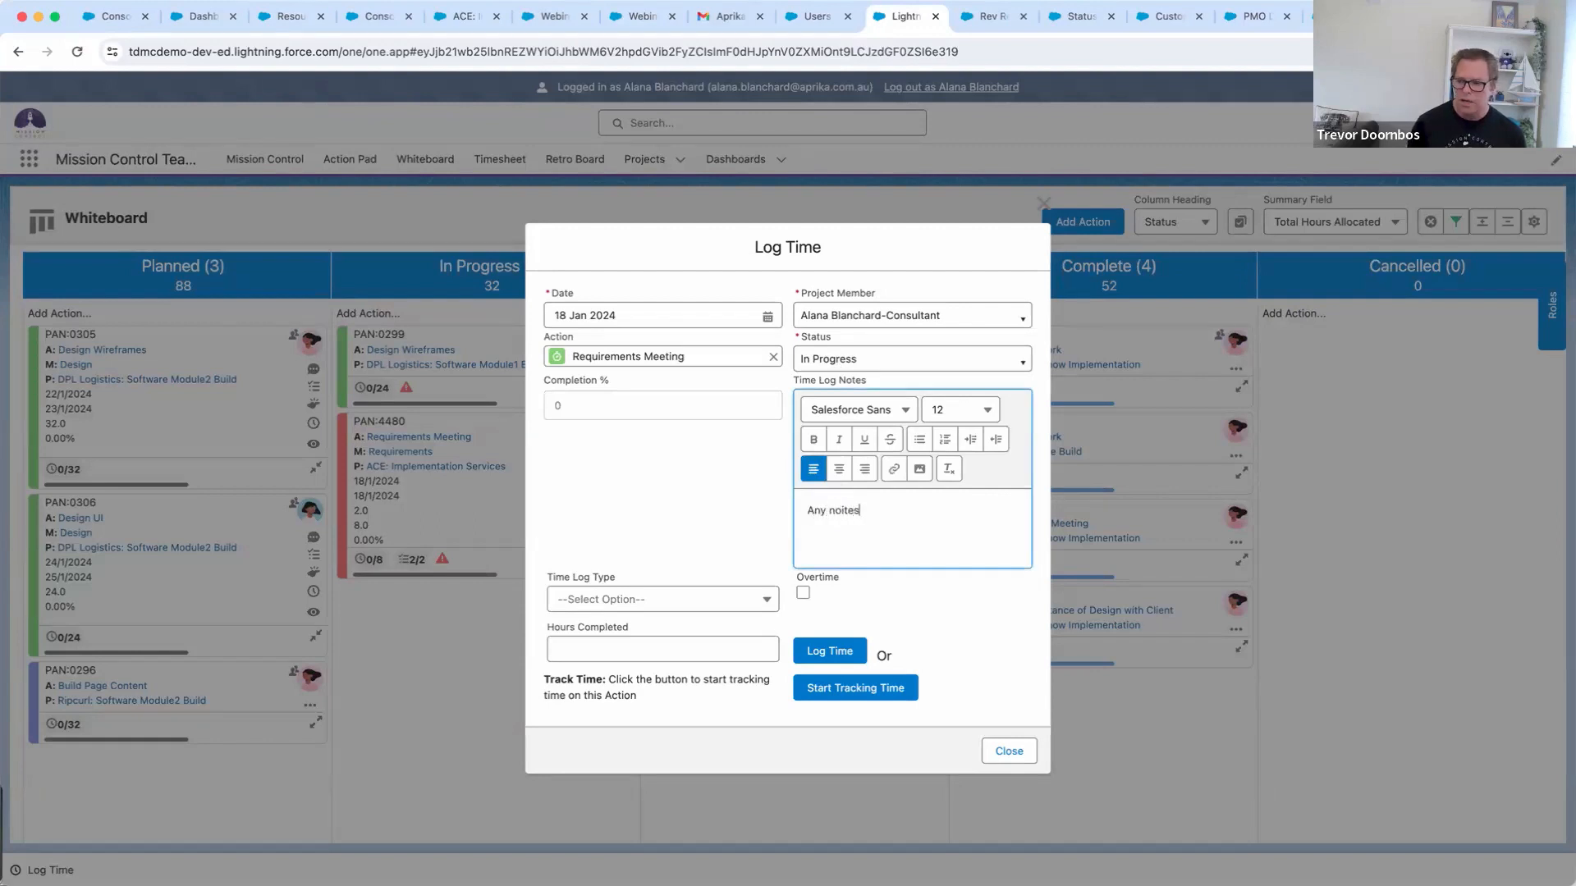
pyautogui.press('BackSpace')
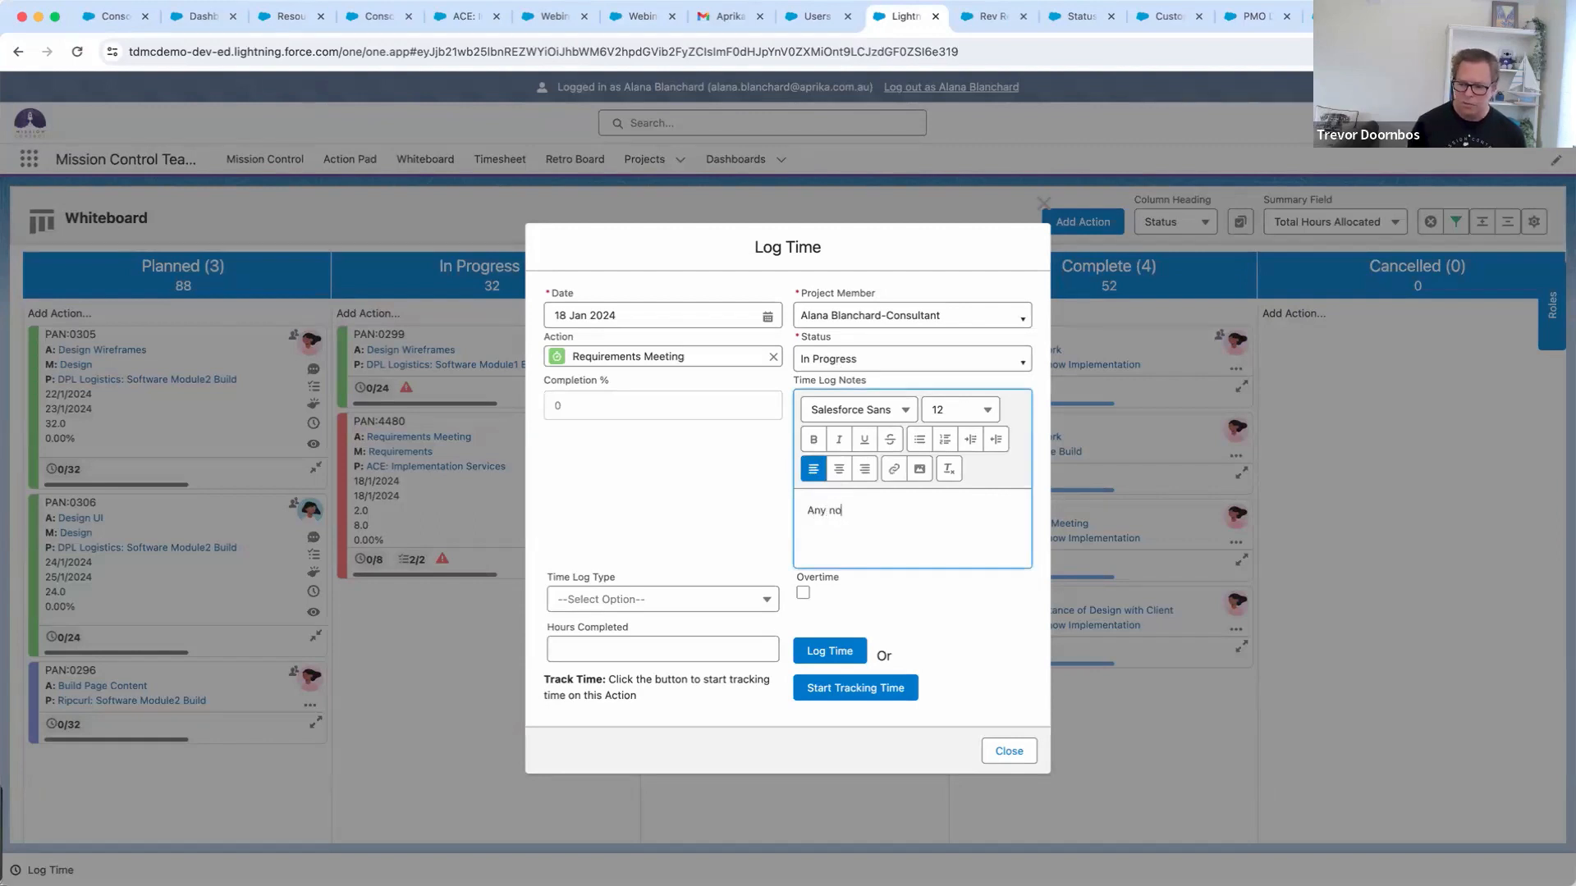
pyautogui.click(638, 600)
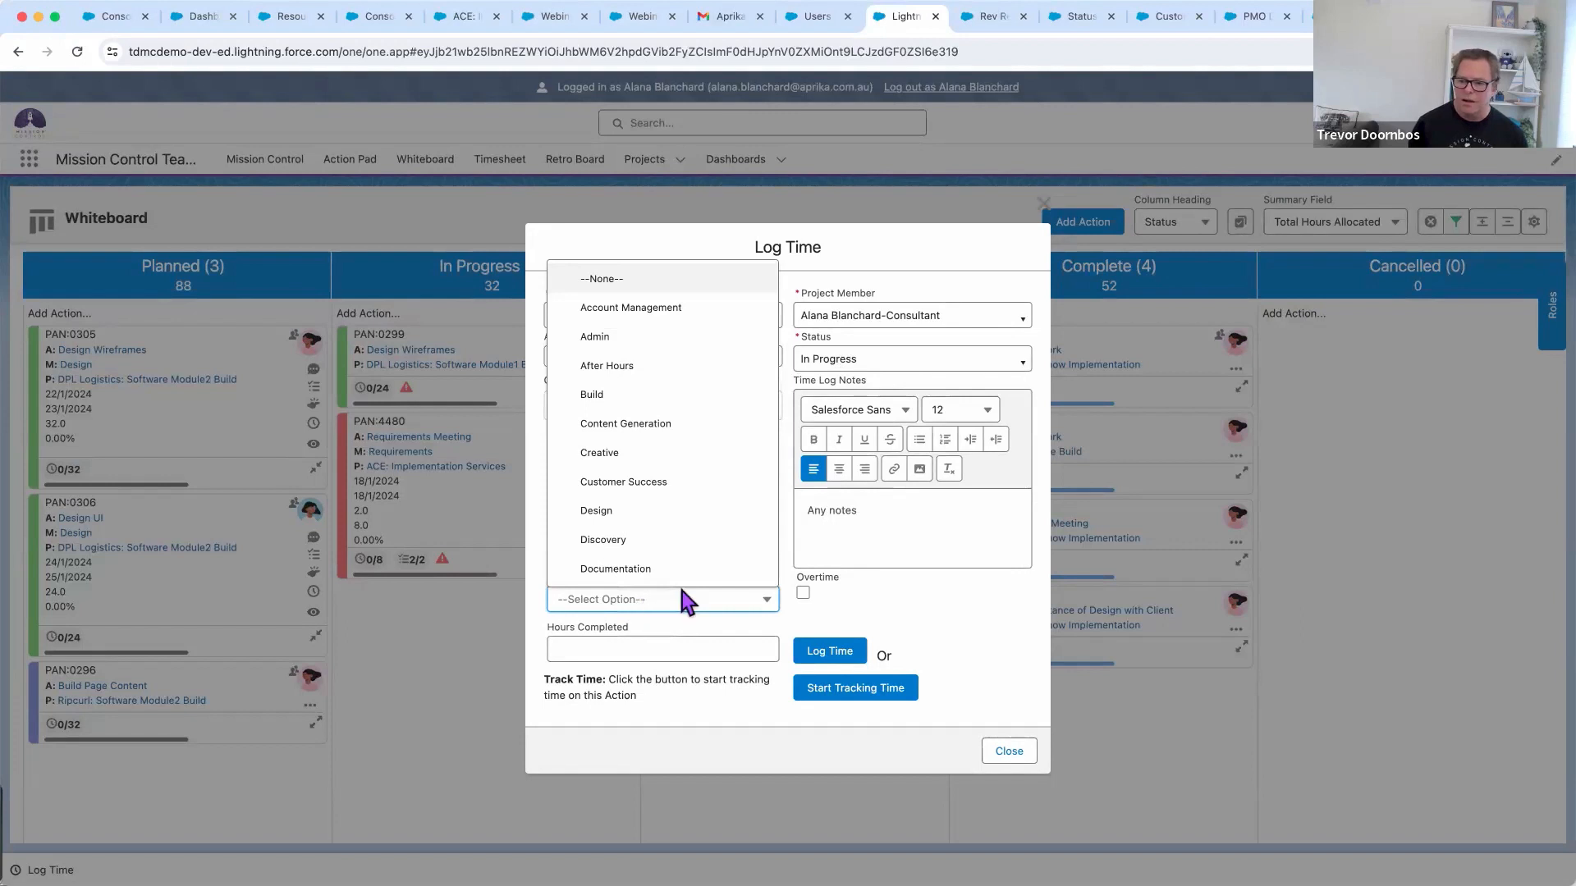
pyautogui.click(612, 508)
pyautogui.click(607, 648)
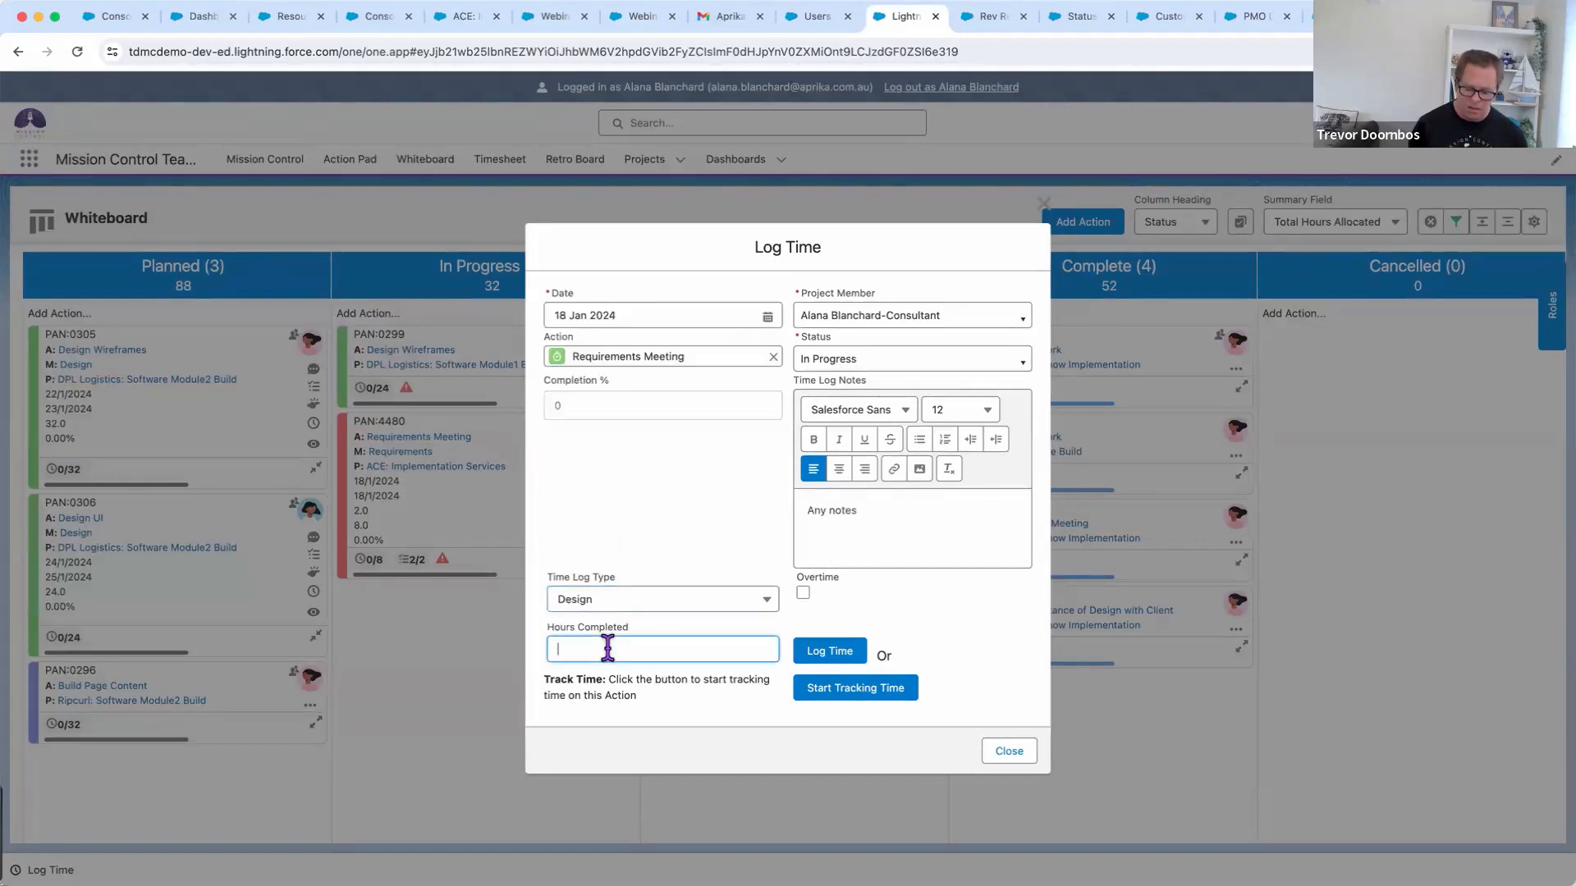
pyautogui.write('8')
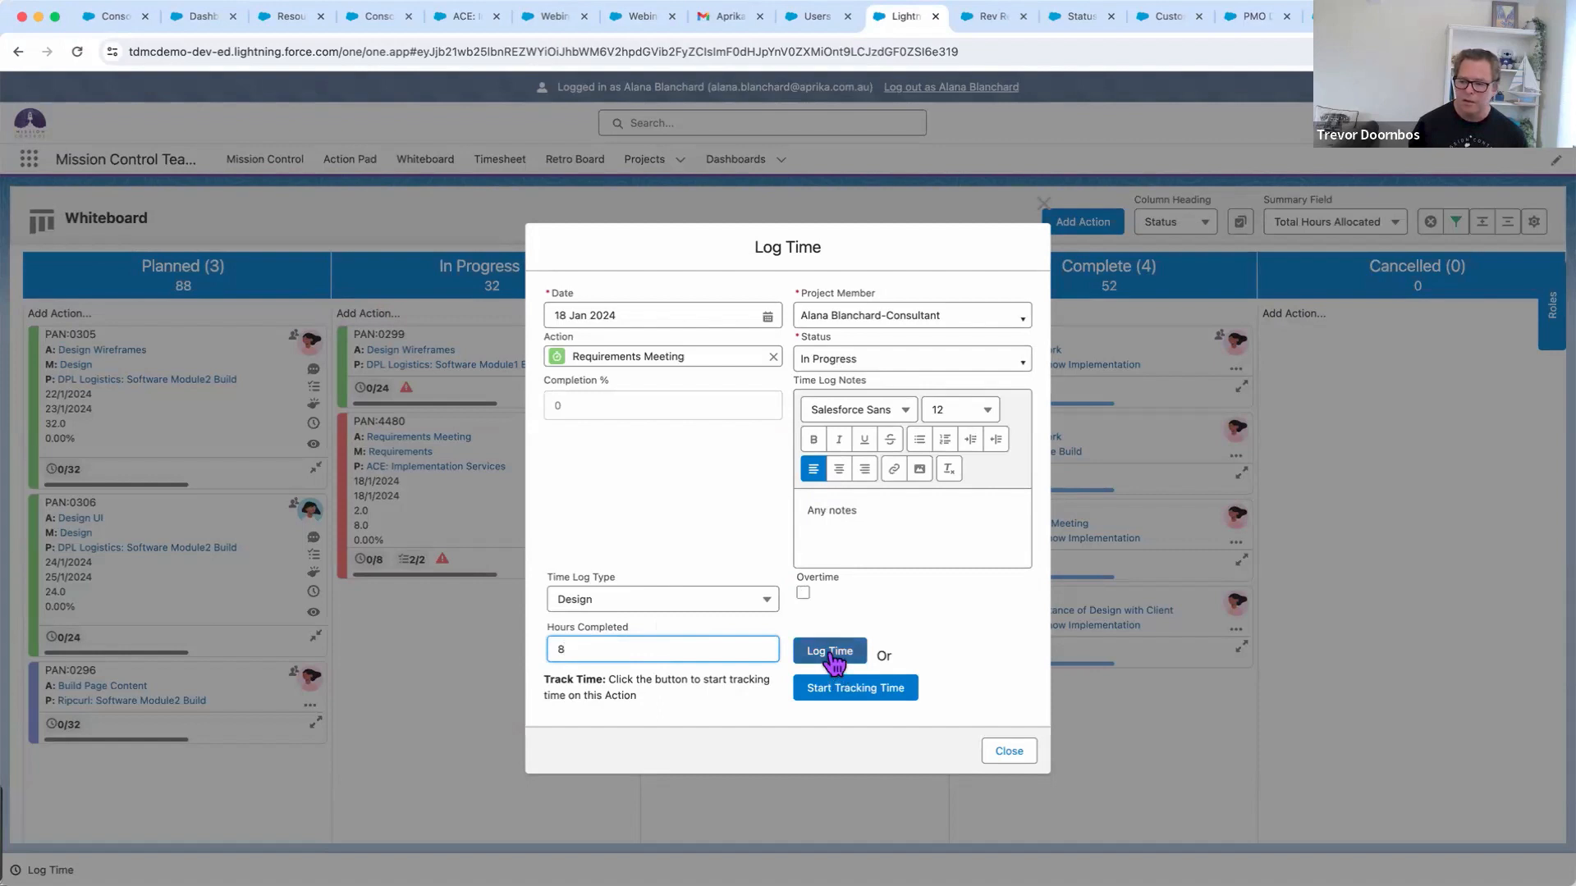
pyautogui.click(859, 358)
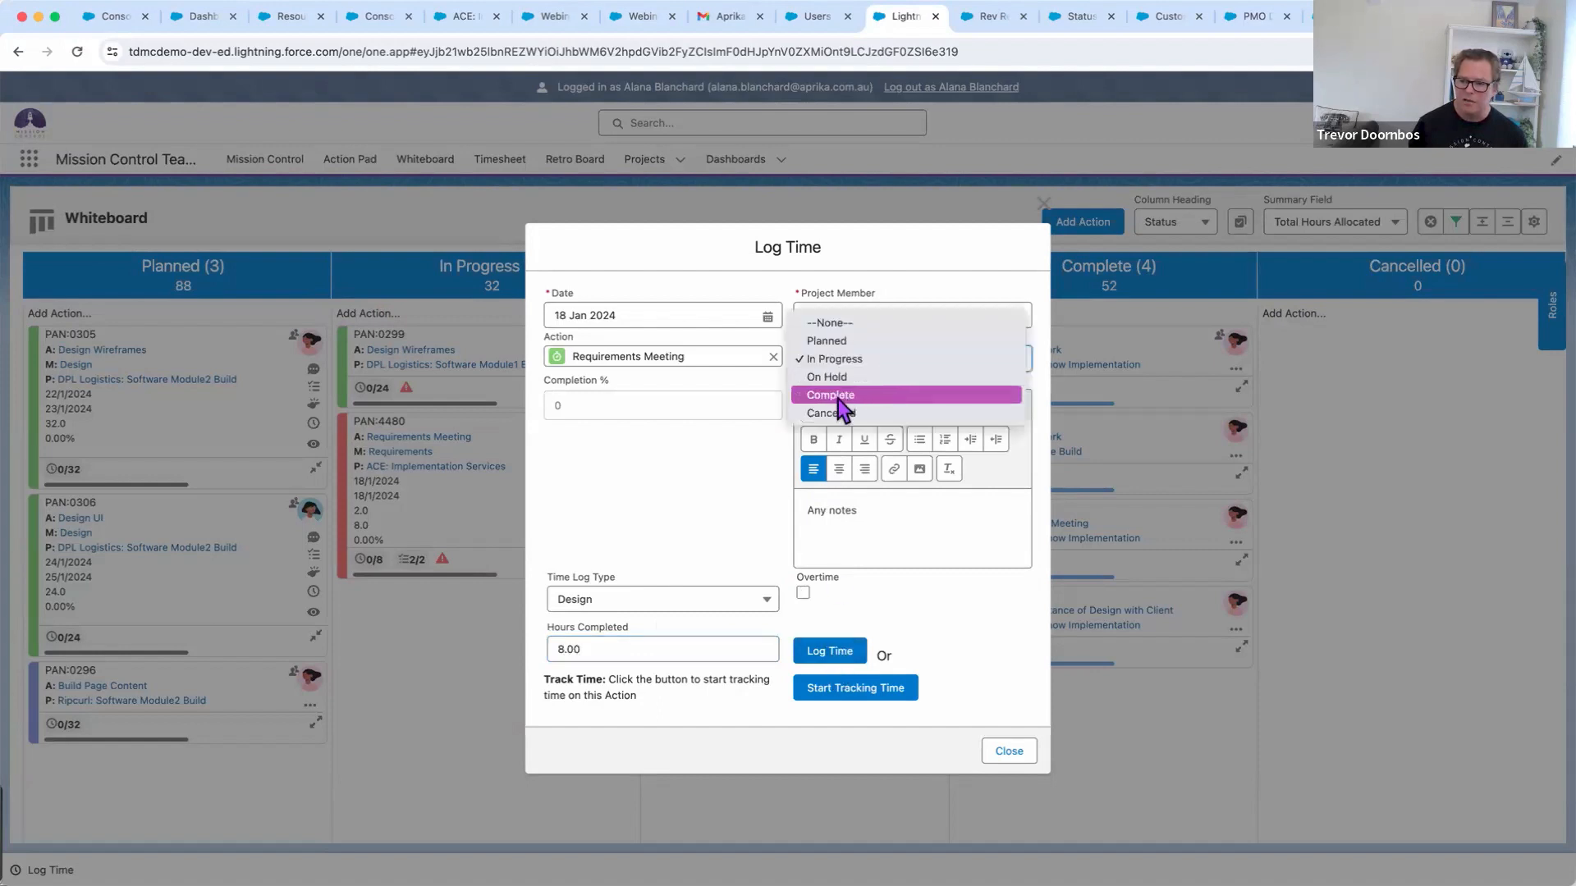
pyautogui.click(685, 480)
pyautogui.click(838, 648)
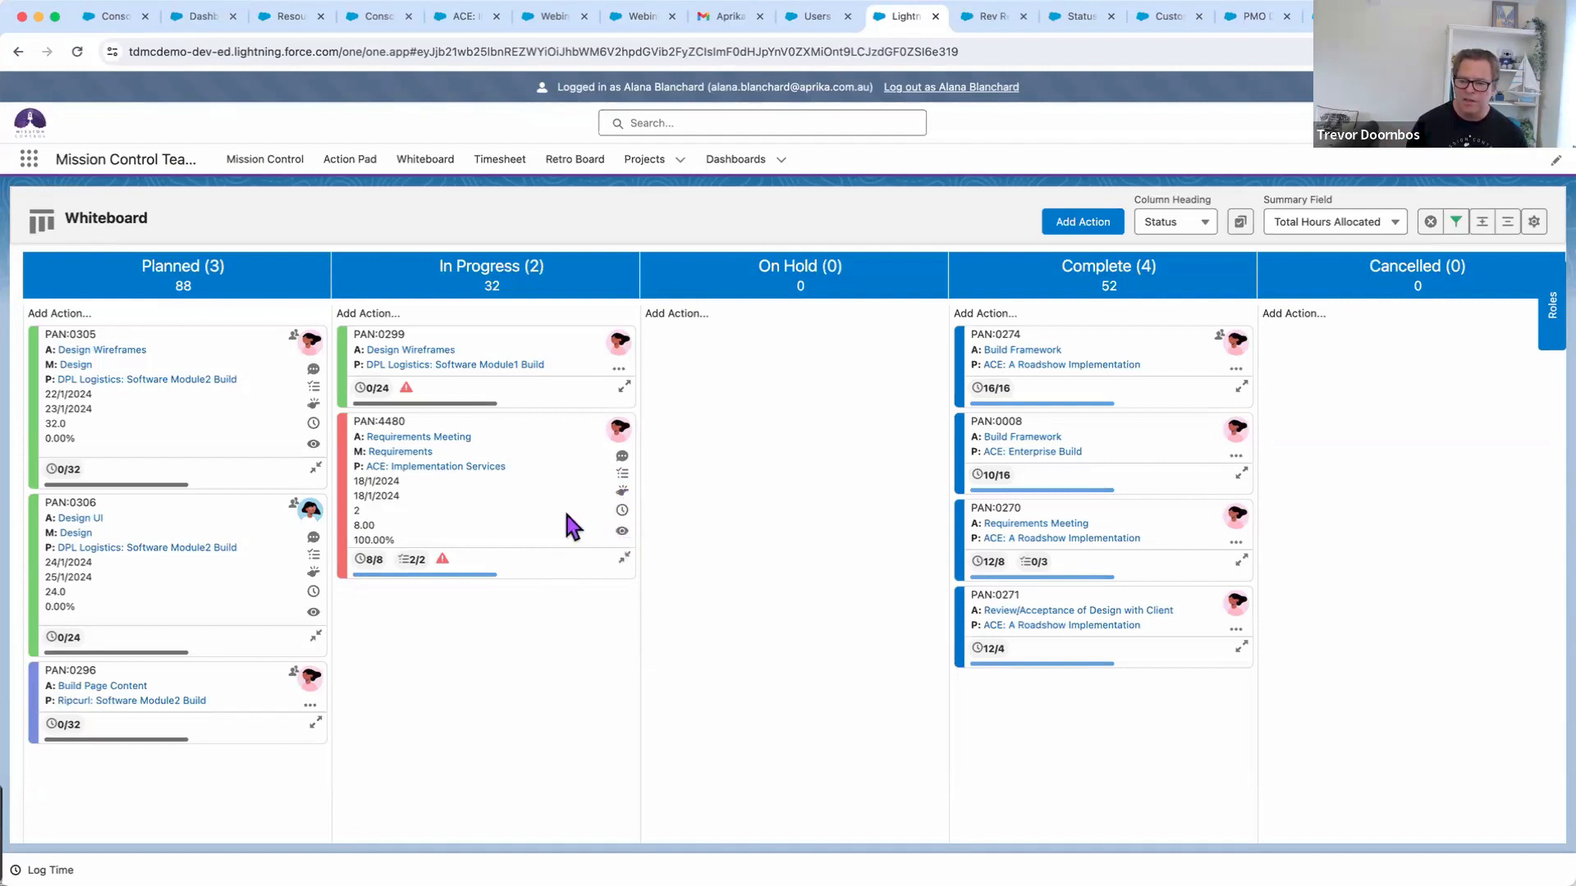
# Move PAN:4480 into Complete and regroup the whiteboard columns by Priority
pyautogui.moveTo(545, 503); pyautogui.dragTo(1047, 494)
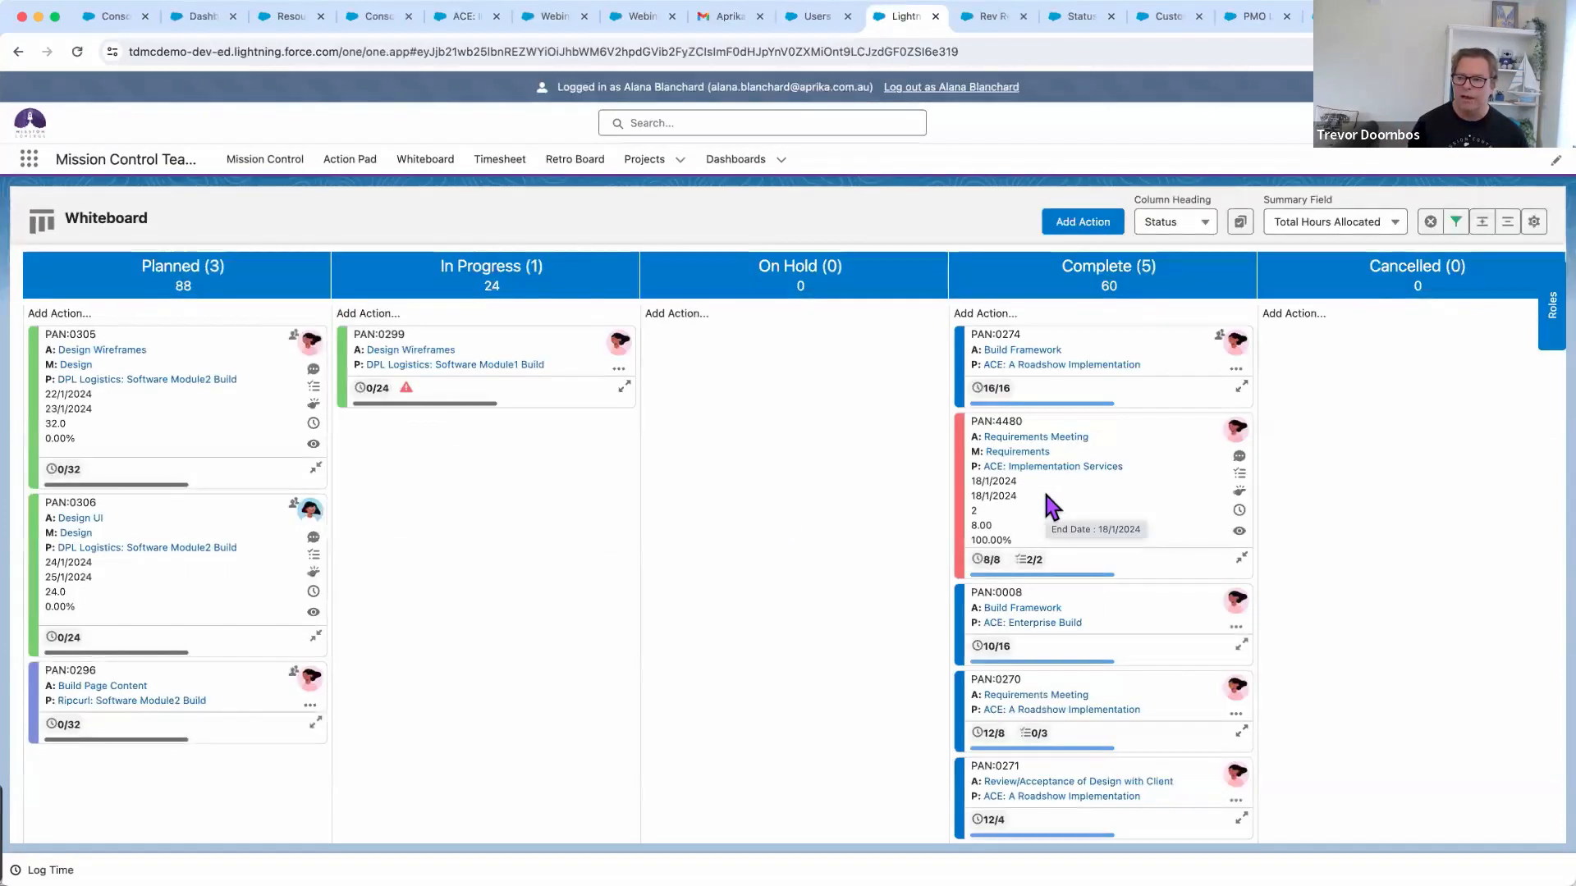
pyautogui.click(1200, 222)
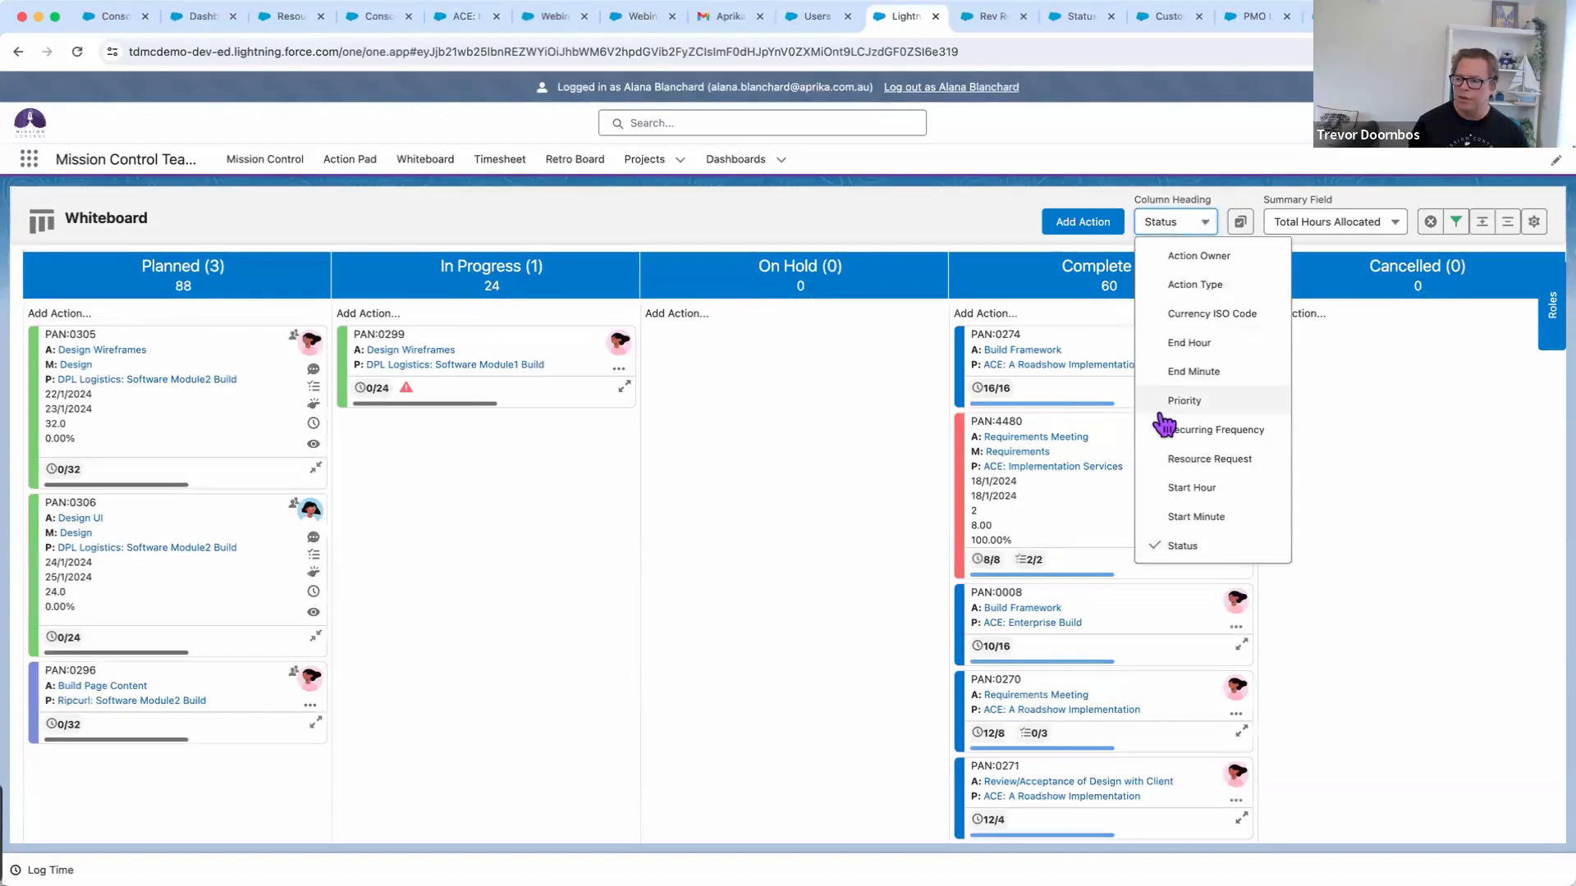
pyautogui.click(1194, 411)
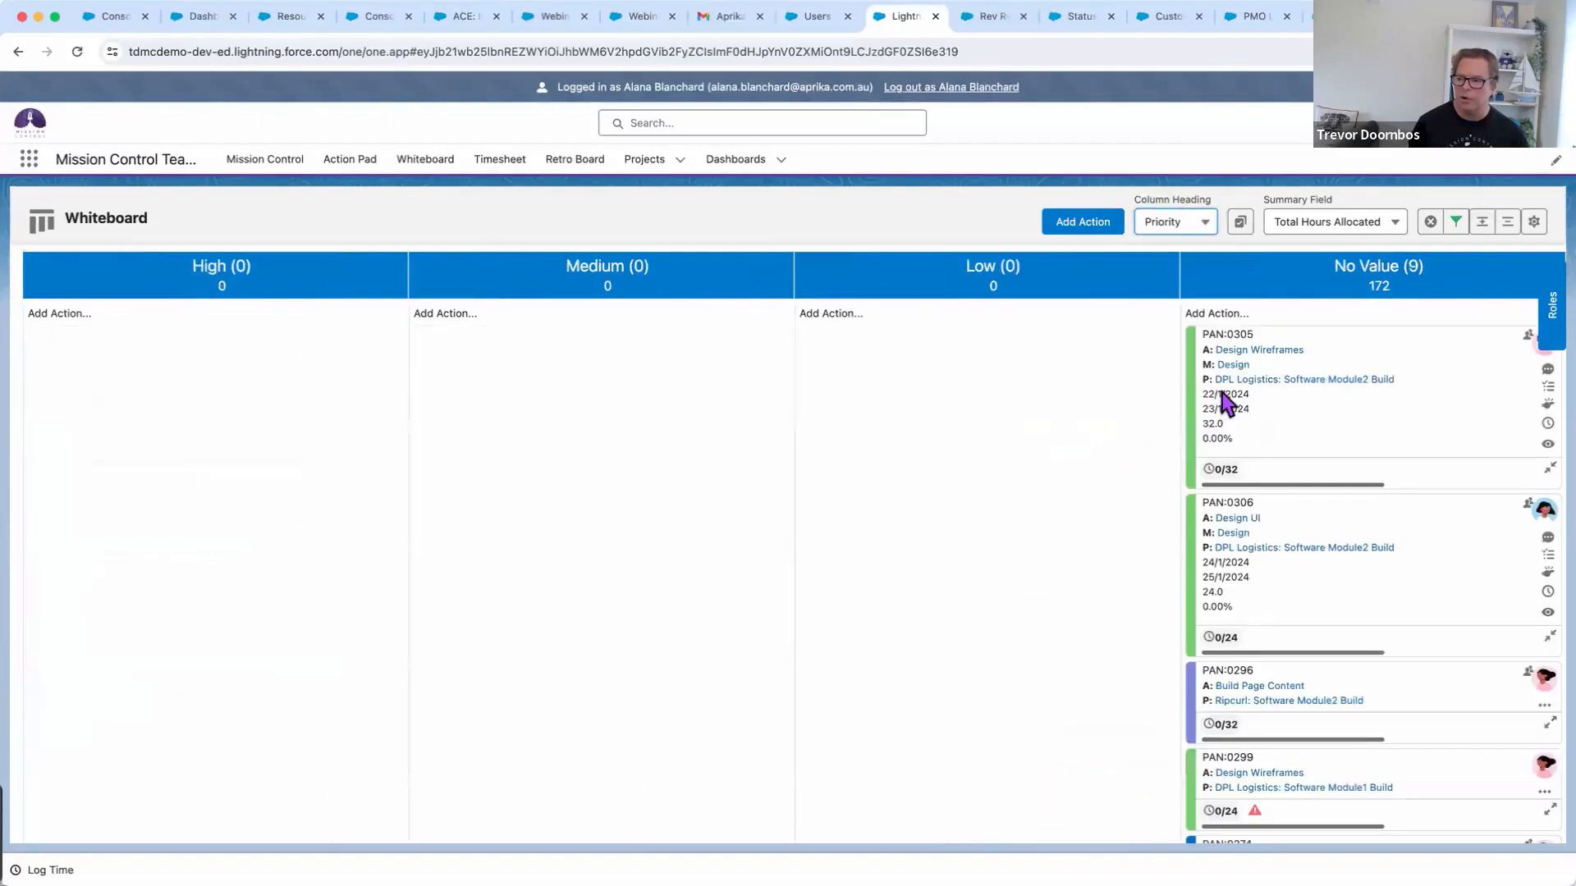
# Set PAN:0305 to High and PAN:0296 to Medium priority, then open the weekly Timesheet
pyautogui.moveTo(1323, 422); pyautogui.dragTo(196, 418)
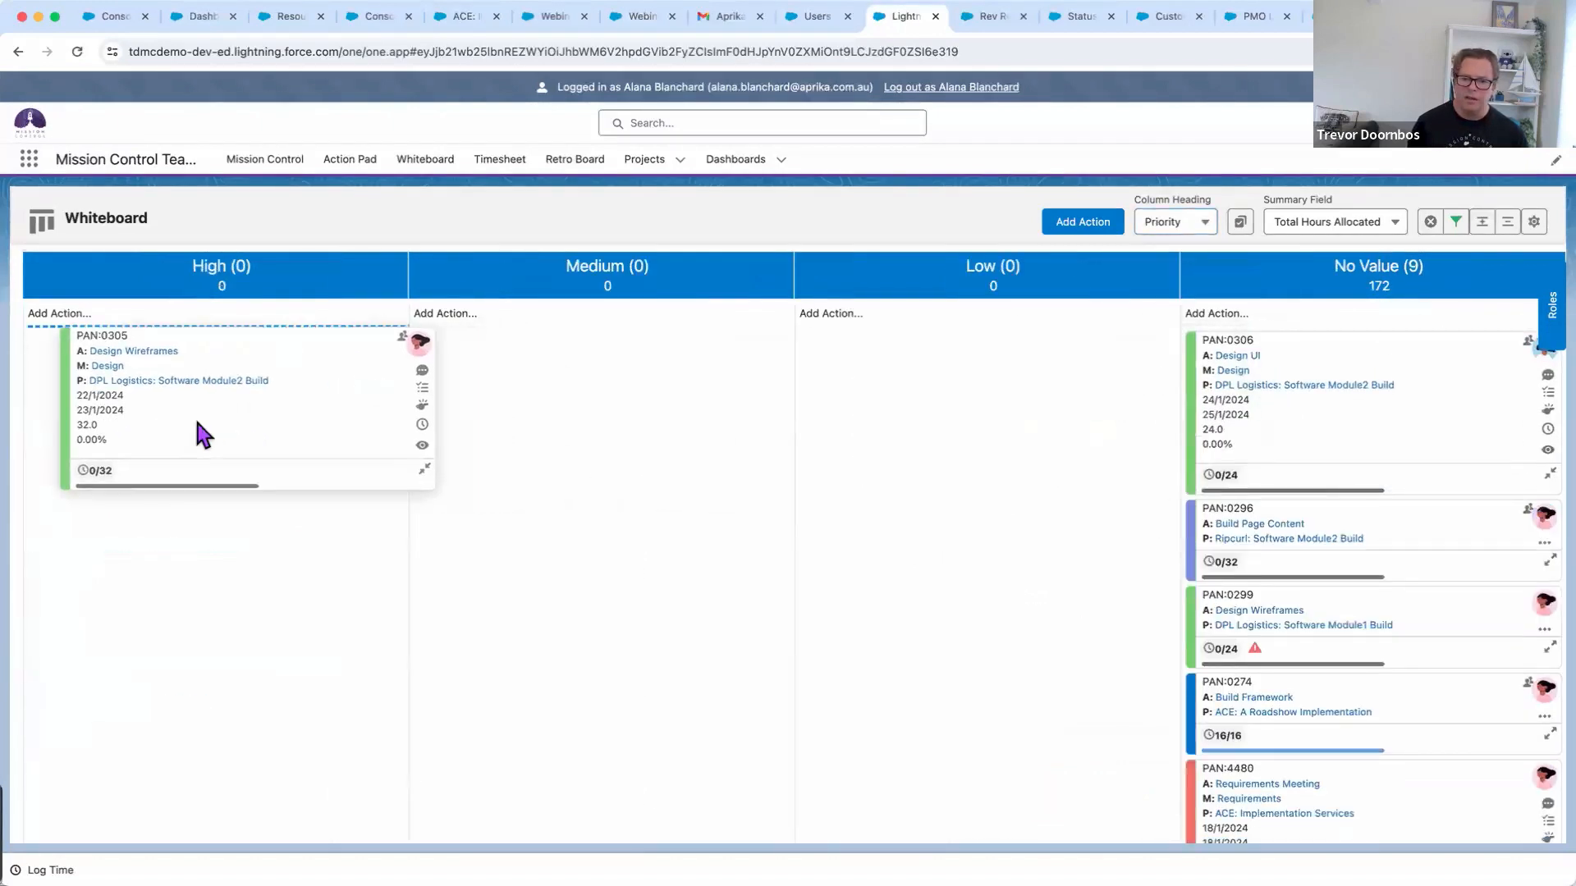
pyautogui.moveTo(1393, 525); pyautogui.dragTo(645, 432)
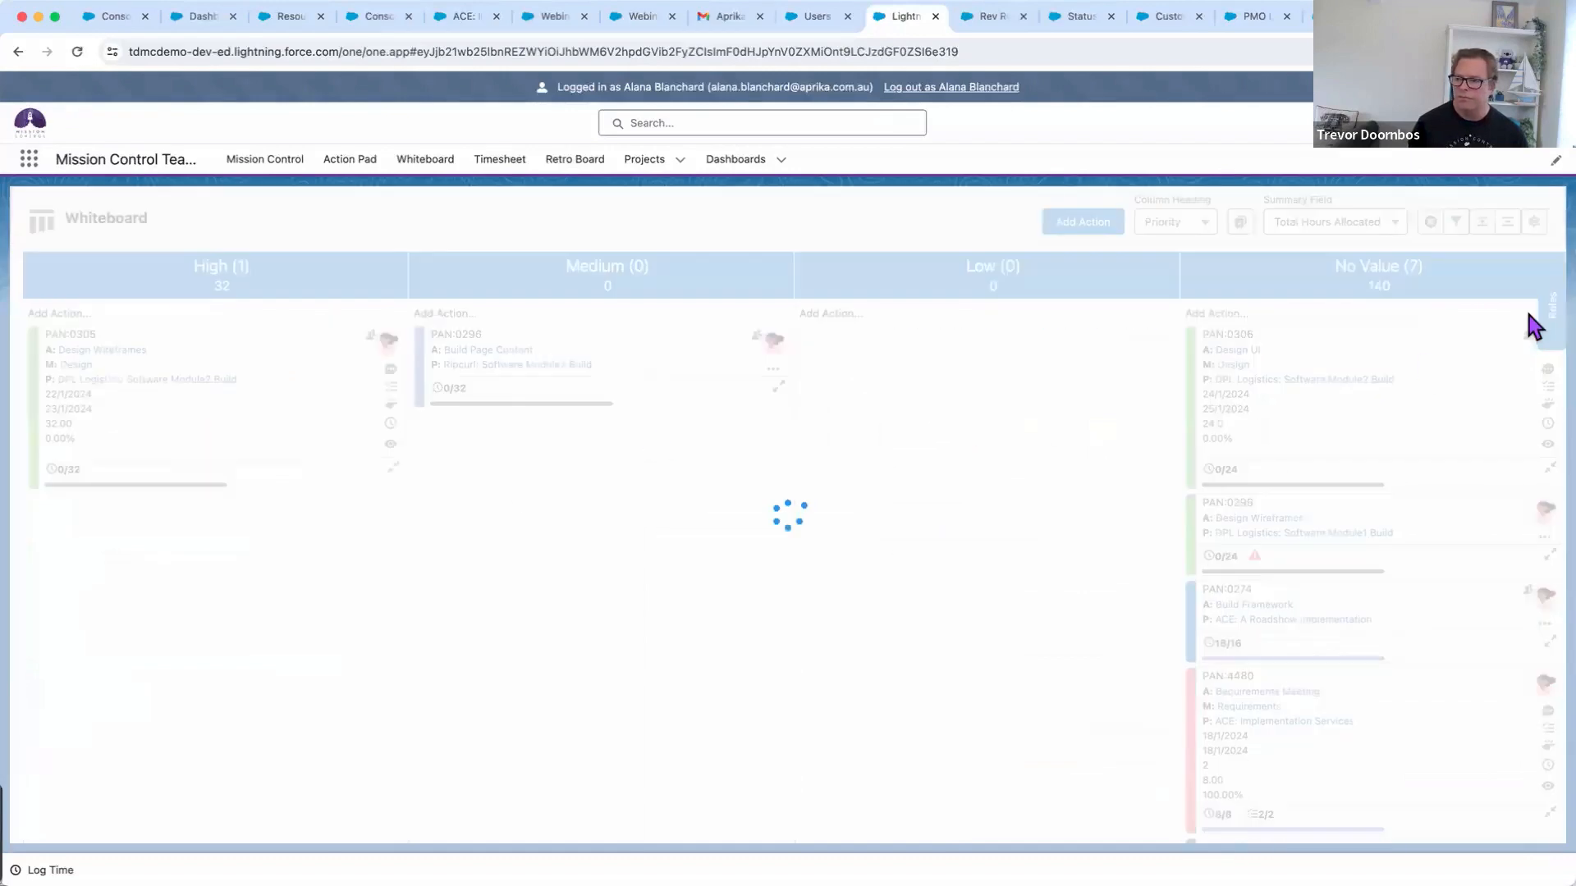
pyautogui.click(1207, 229)
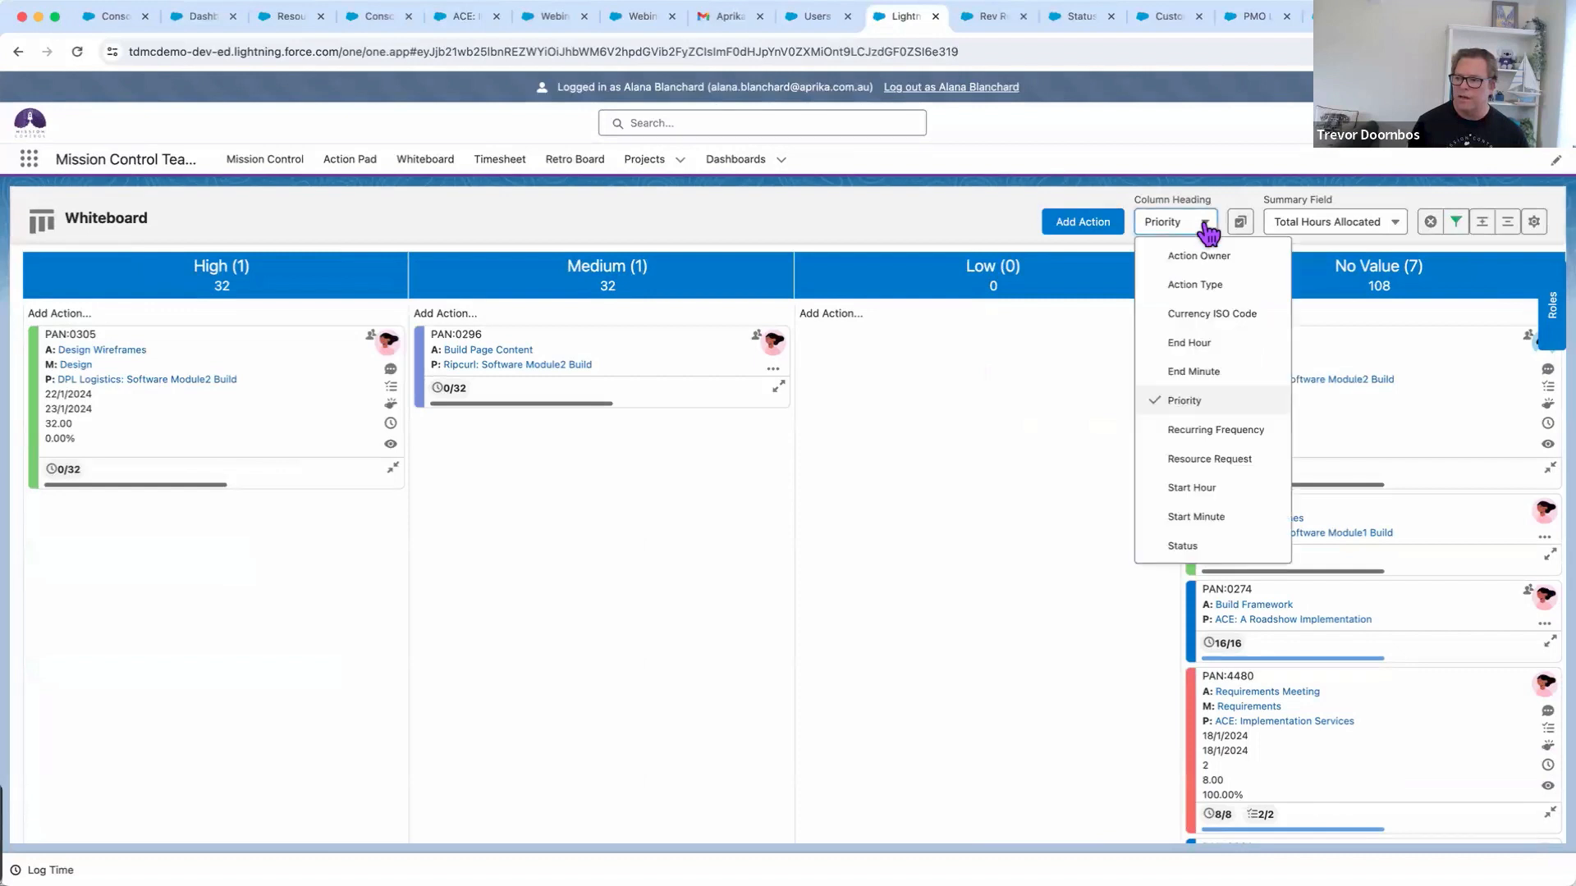
pyautogui.click(1023, 389)
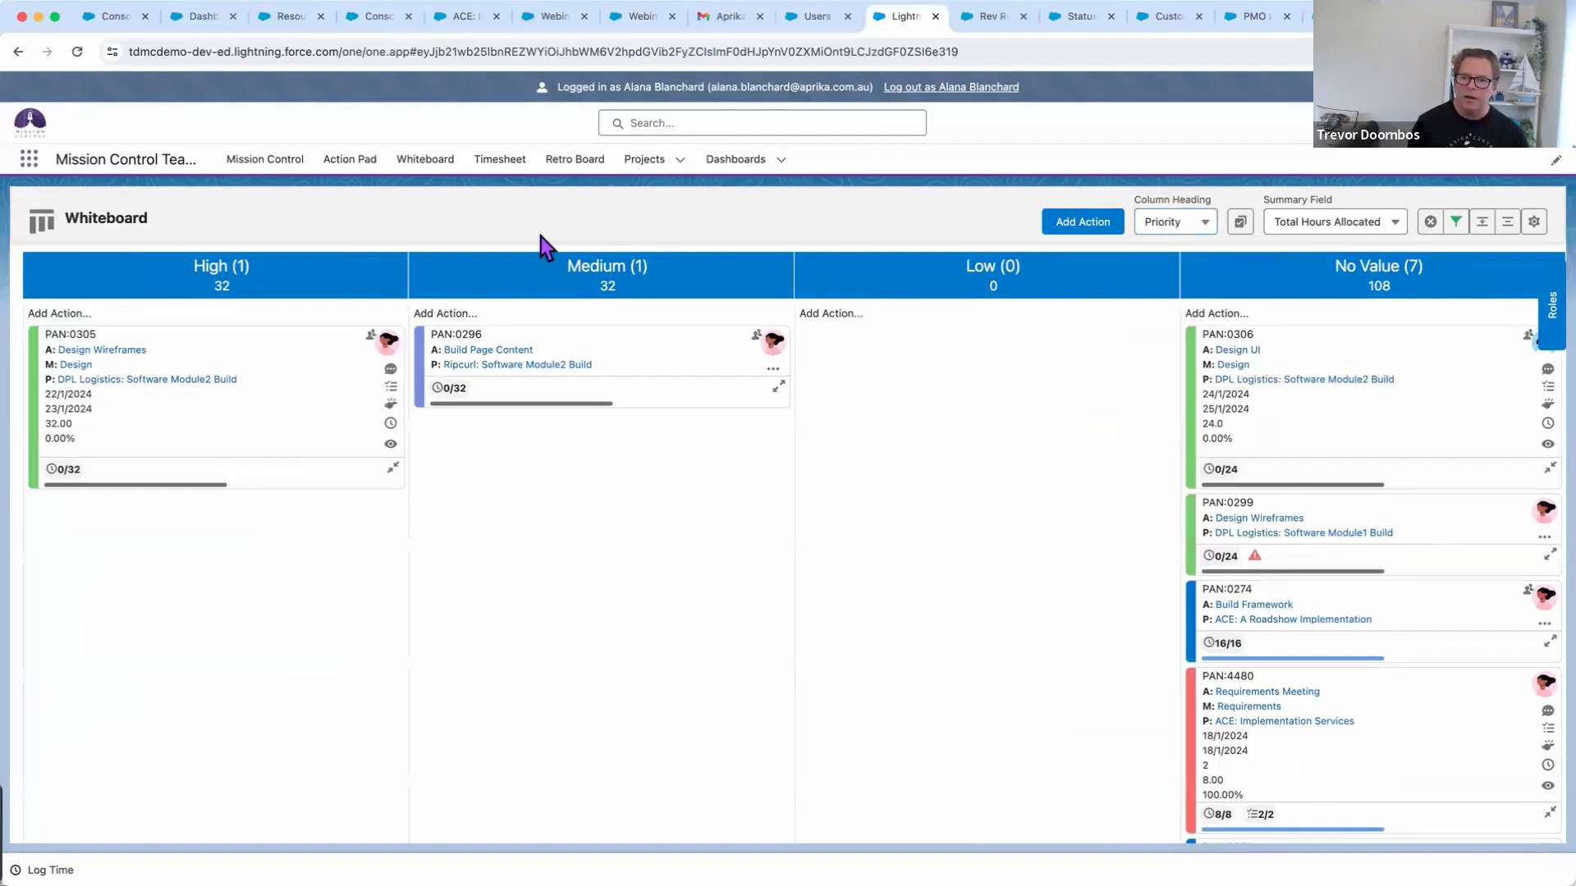
pyautogui.click(502, 168)
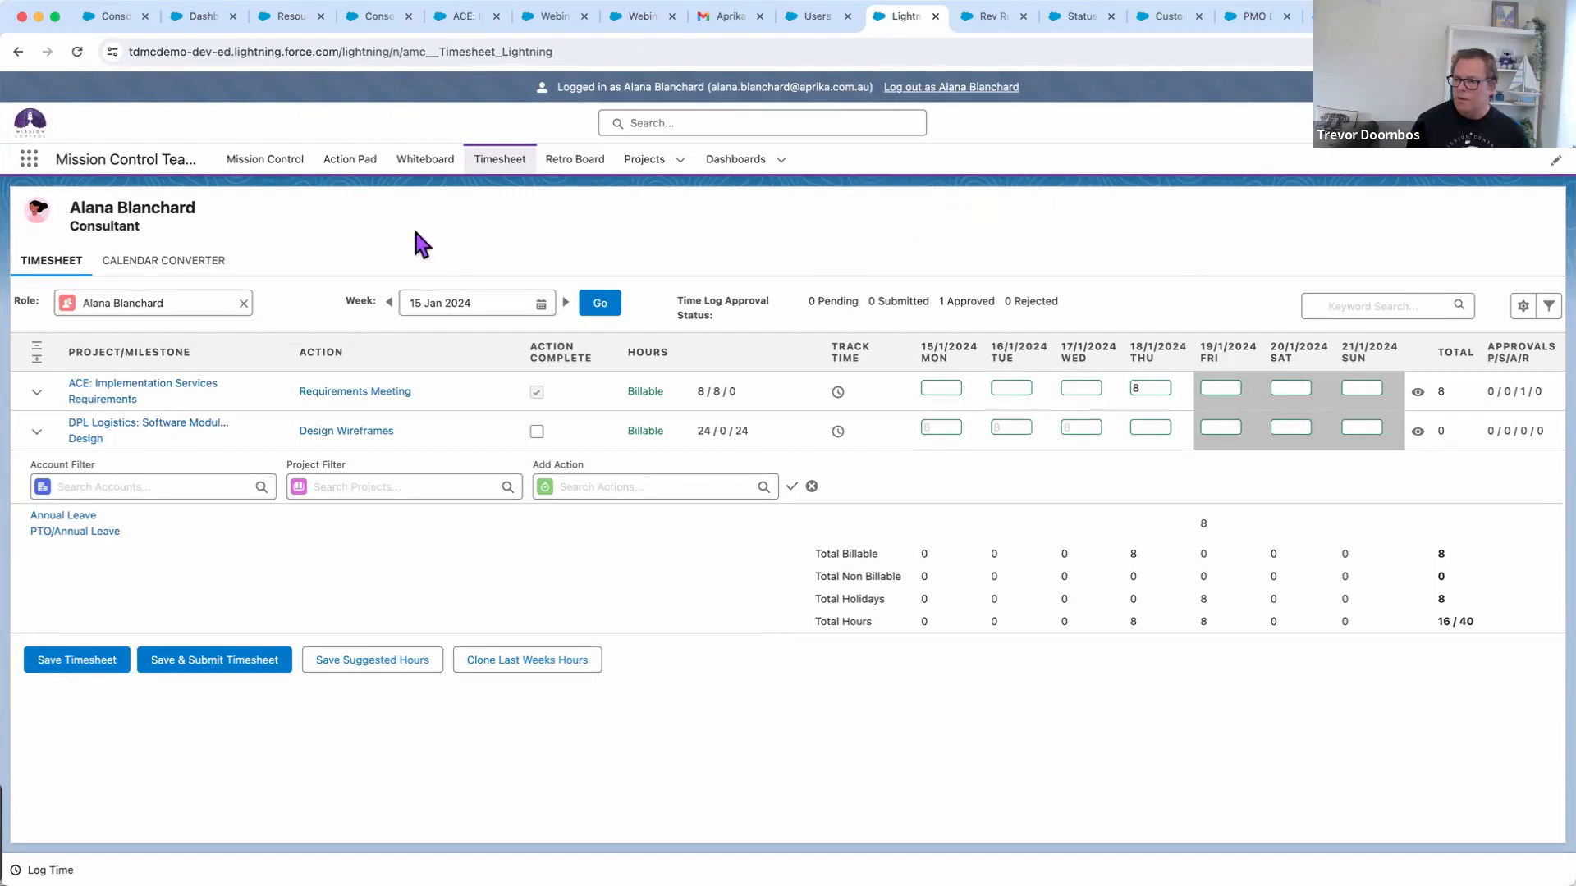
# View the week's hours in Calendar Converter, go back to the Timesheet, then return to the Console
pyautogui.click(186, 266)
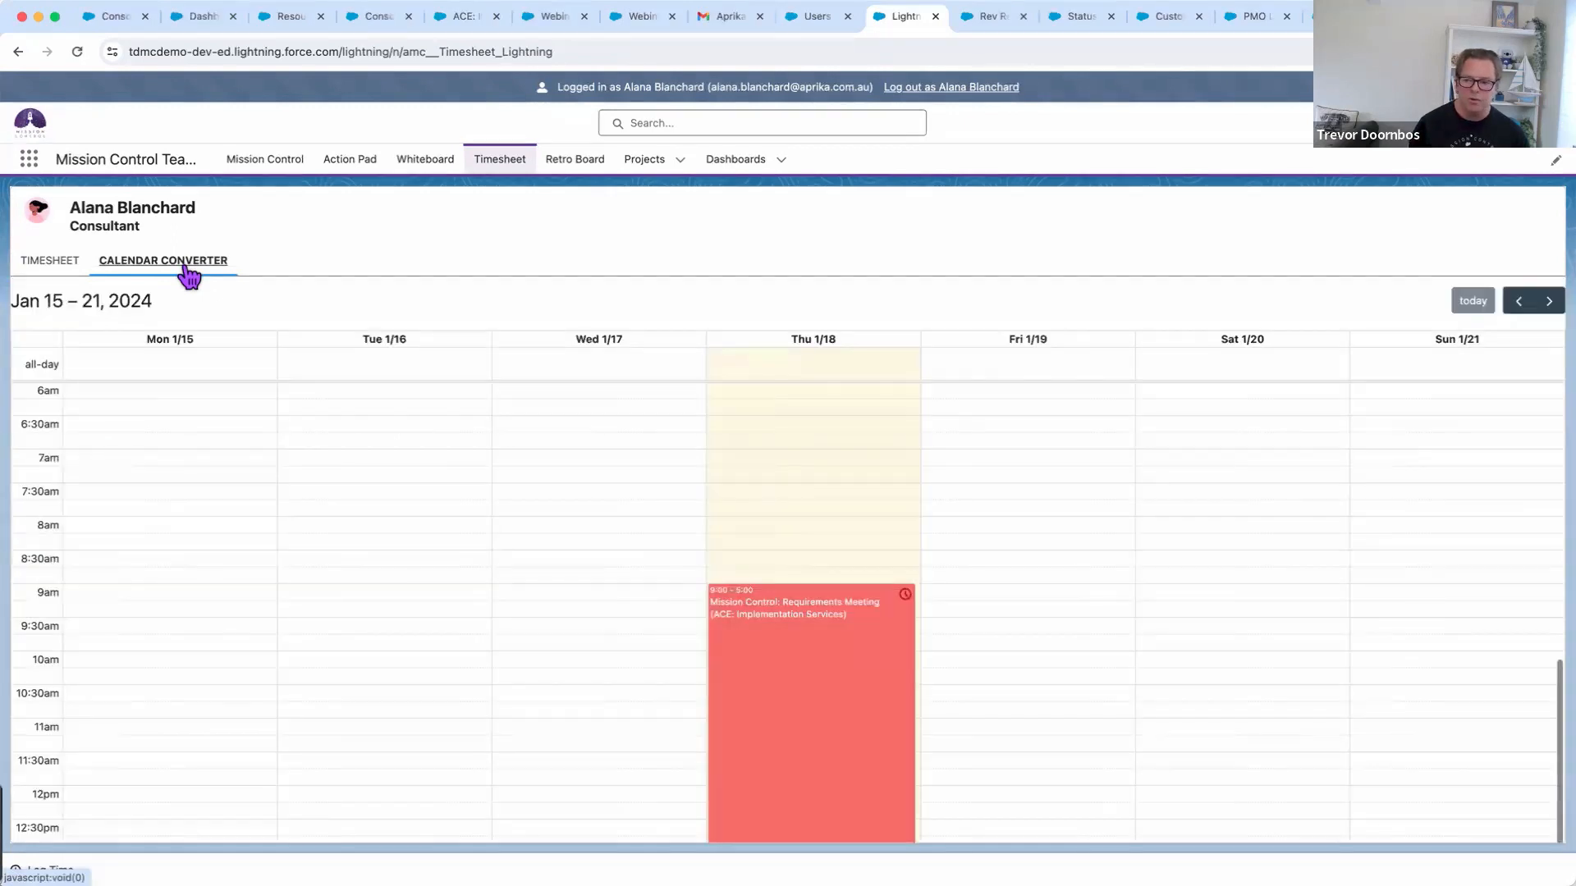
pyautogui.scroll(-3, 1121, 684)
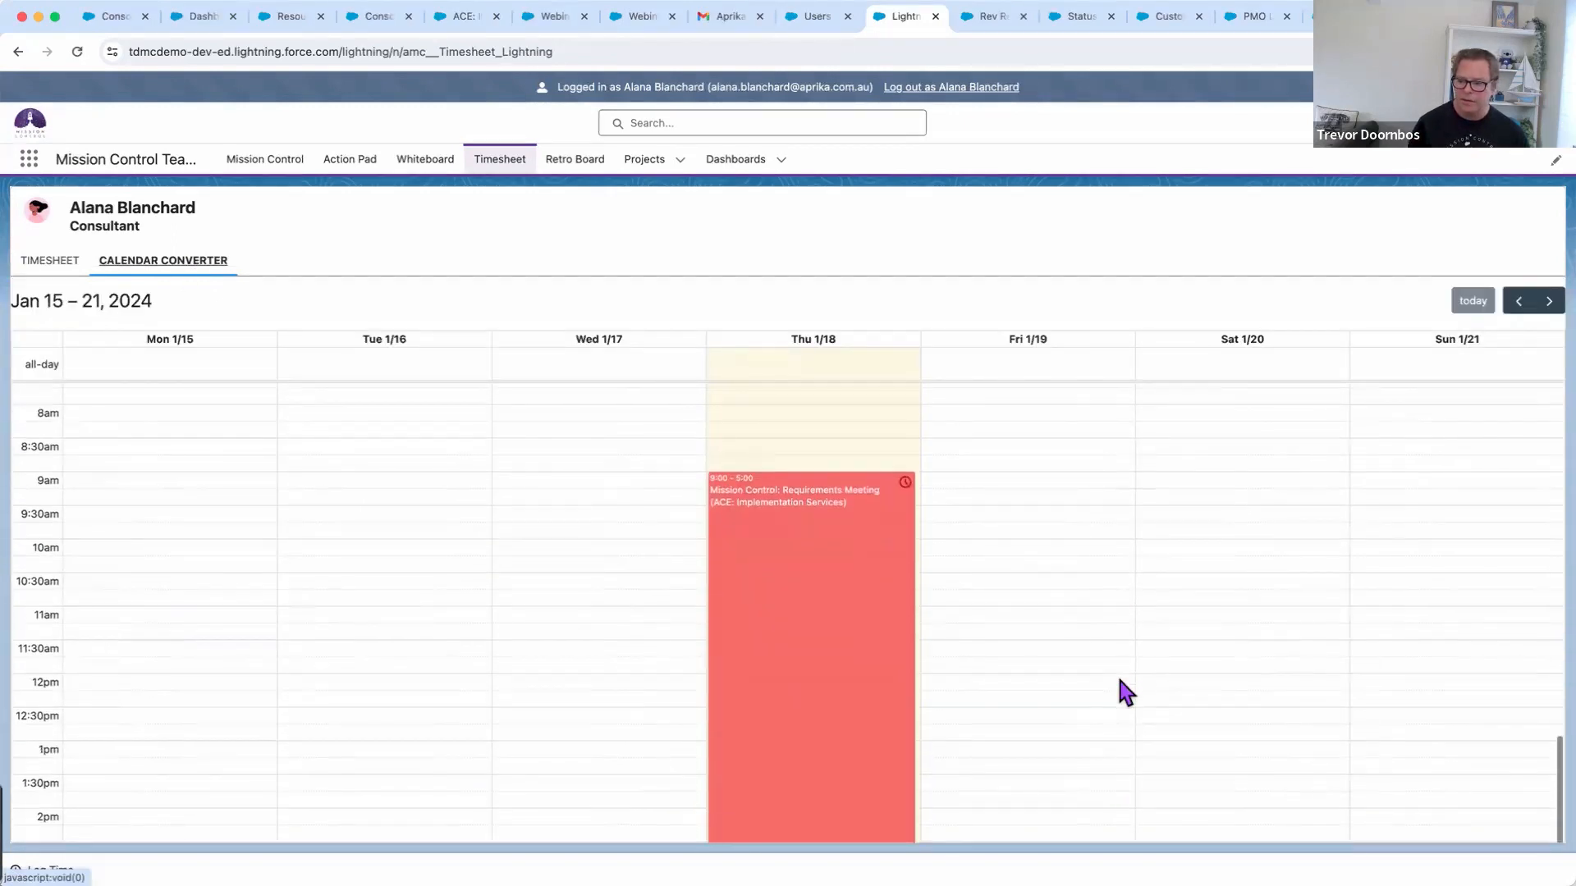
pyautogui.scroll(-3, 1042, 680)
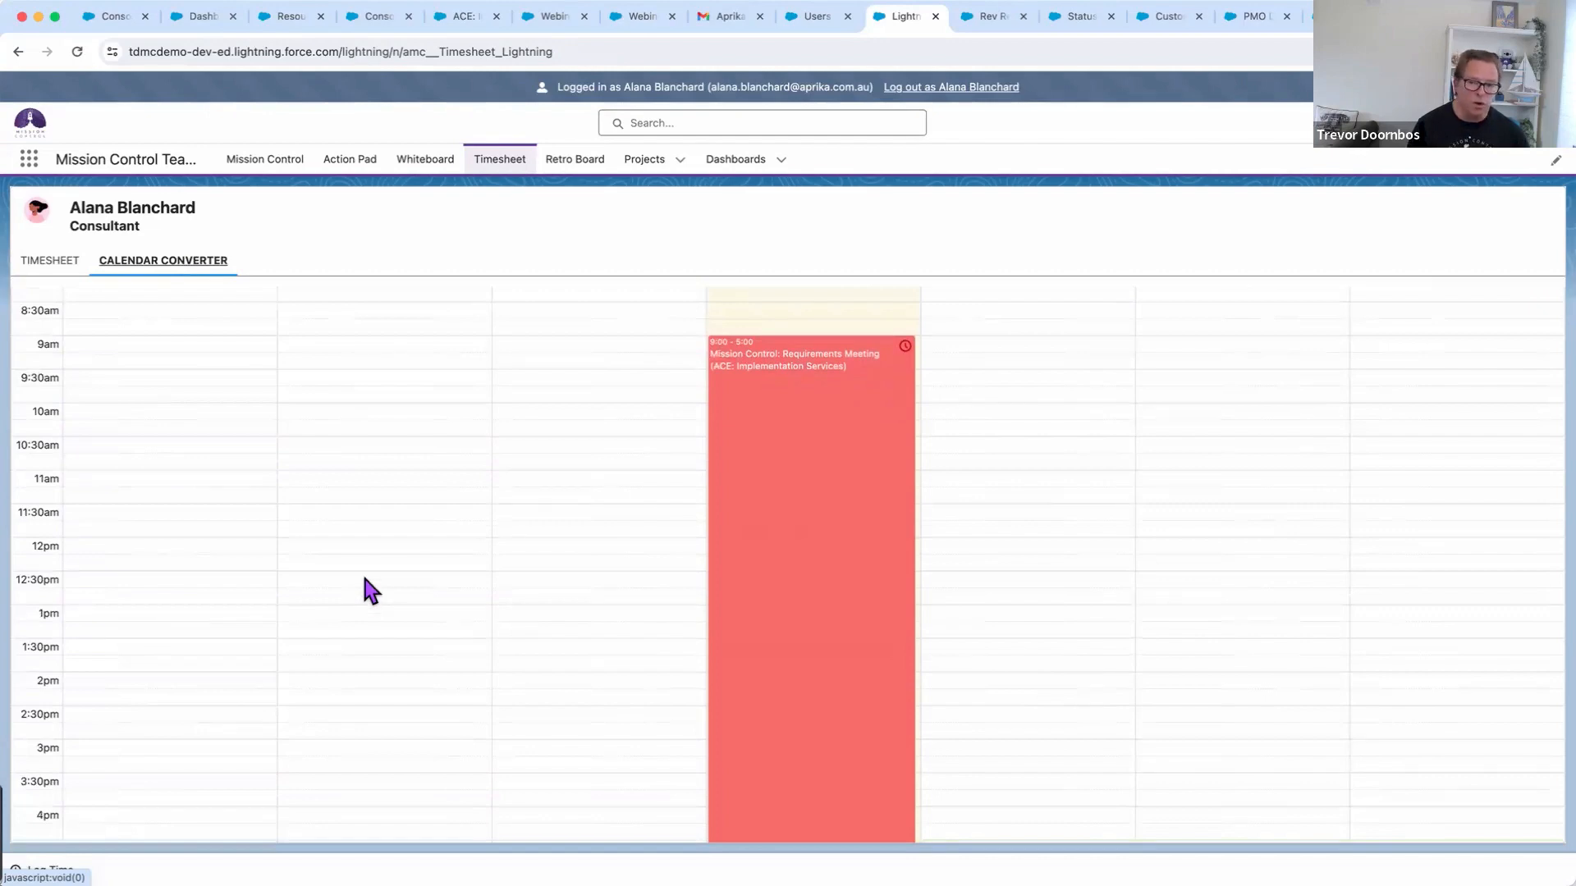
pyautogui.click(51, 263)
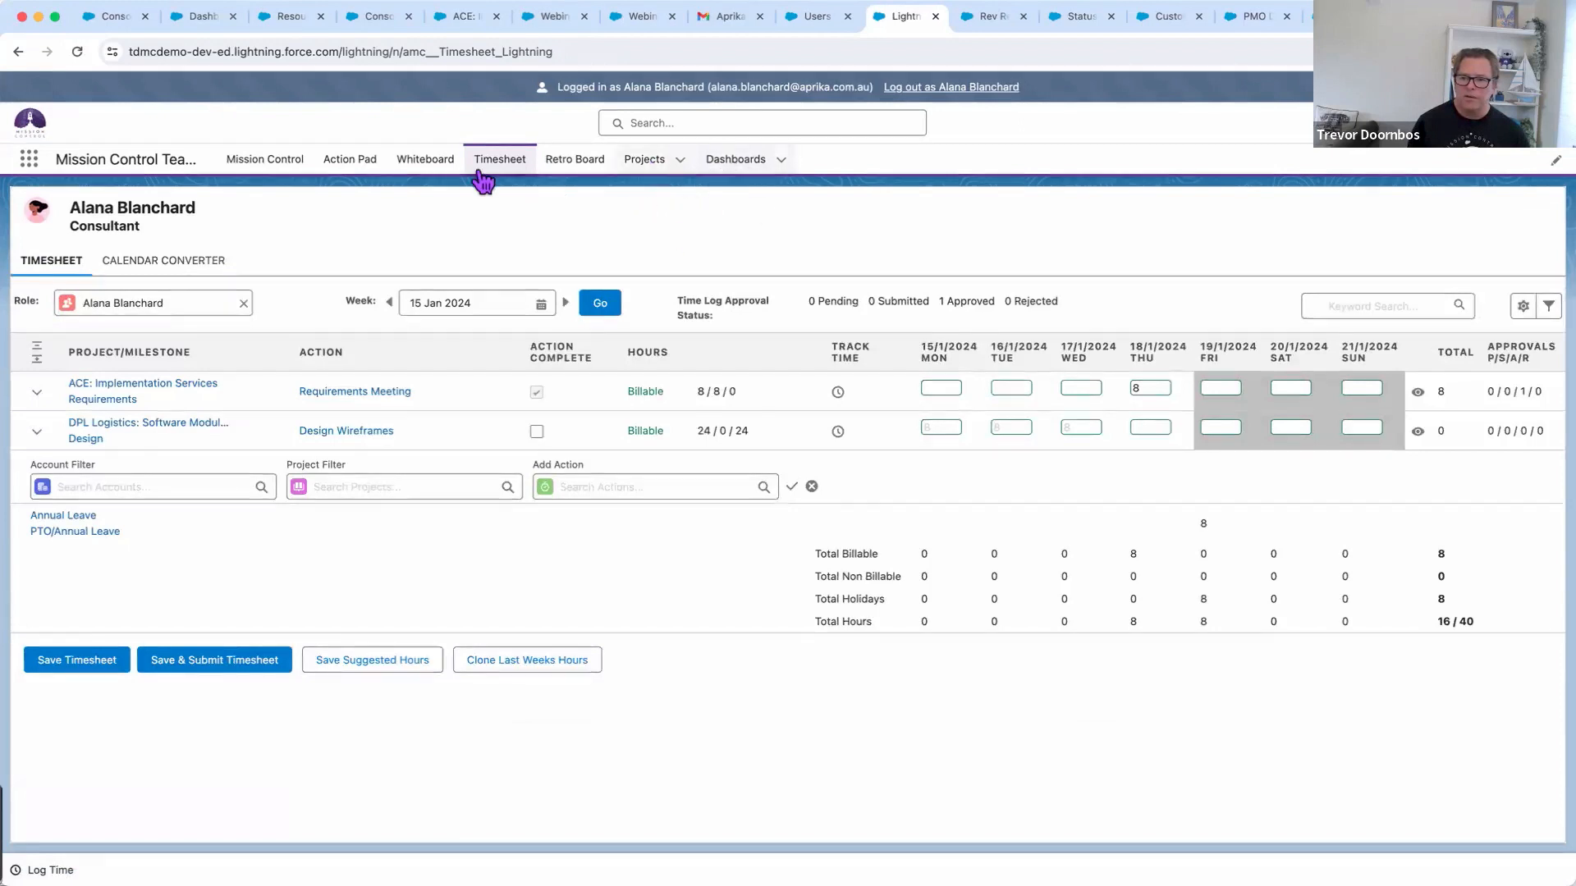
pyautogui.click(296, 160)
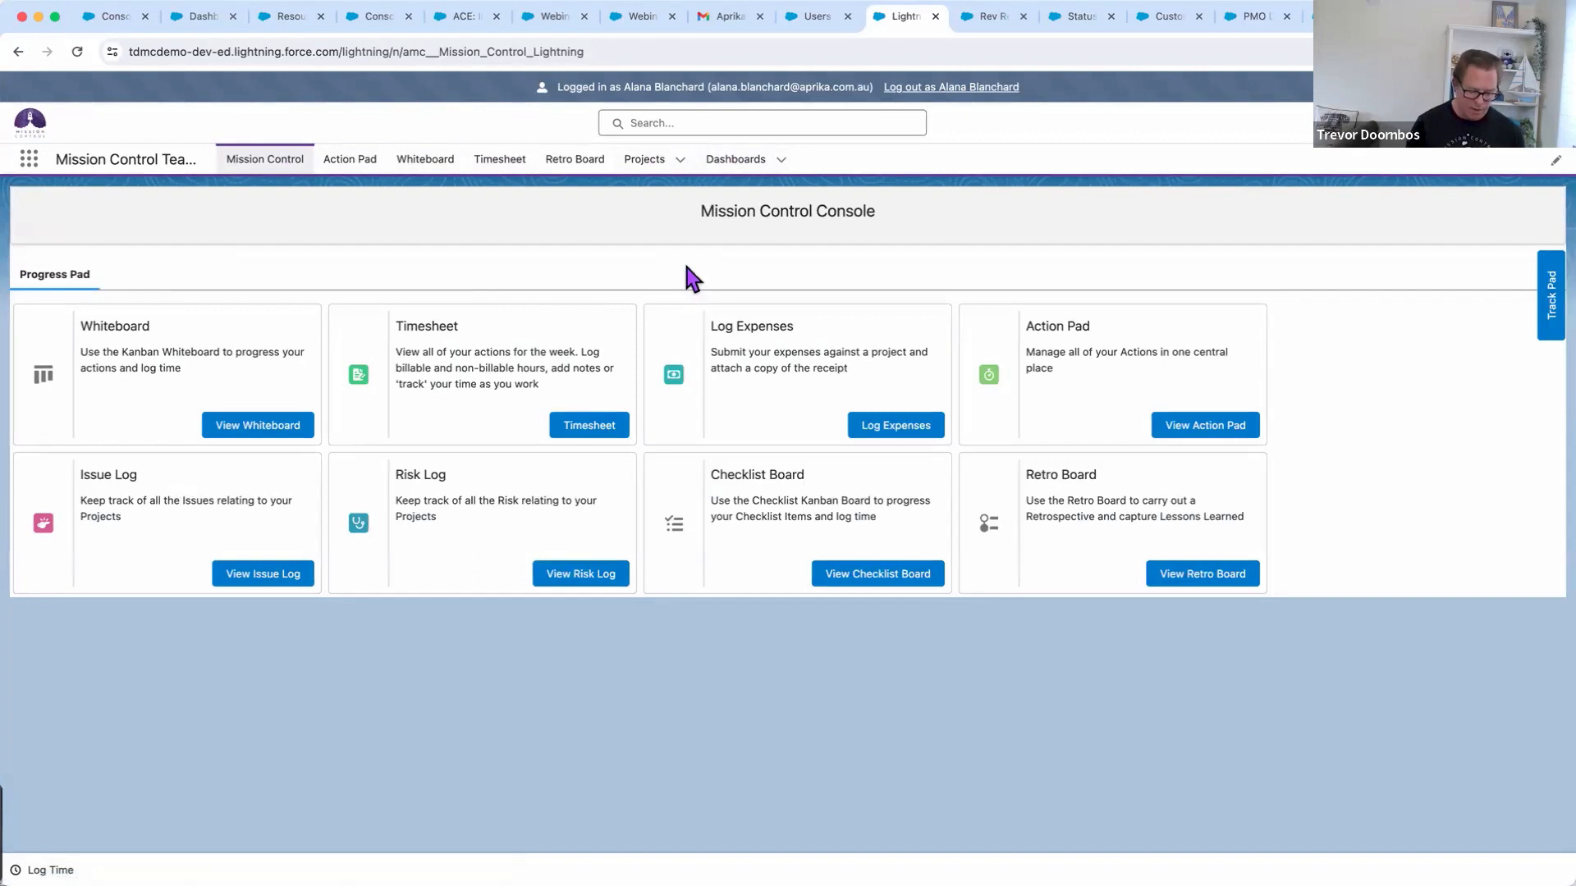
# Log out of the team-member account, showing the Demonstration slide, and return to the Setup users list
pyautogui.press('super+Tab')
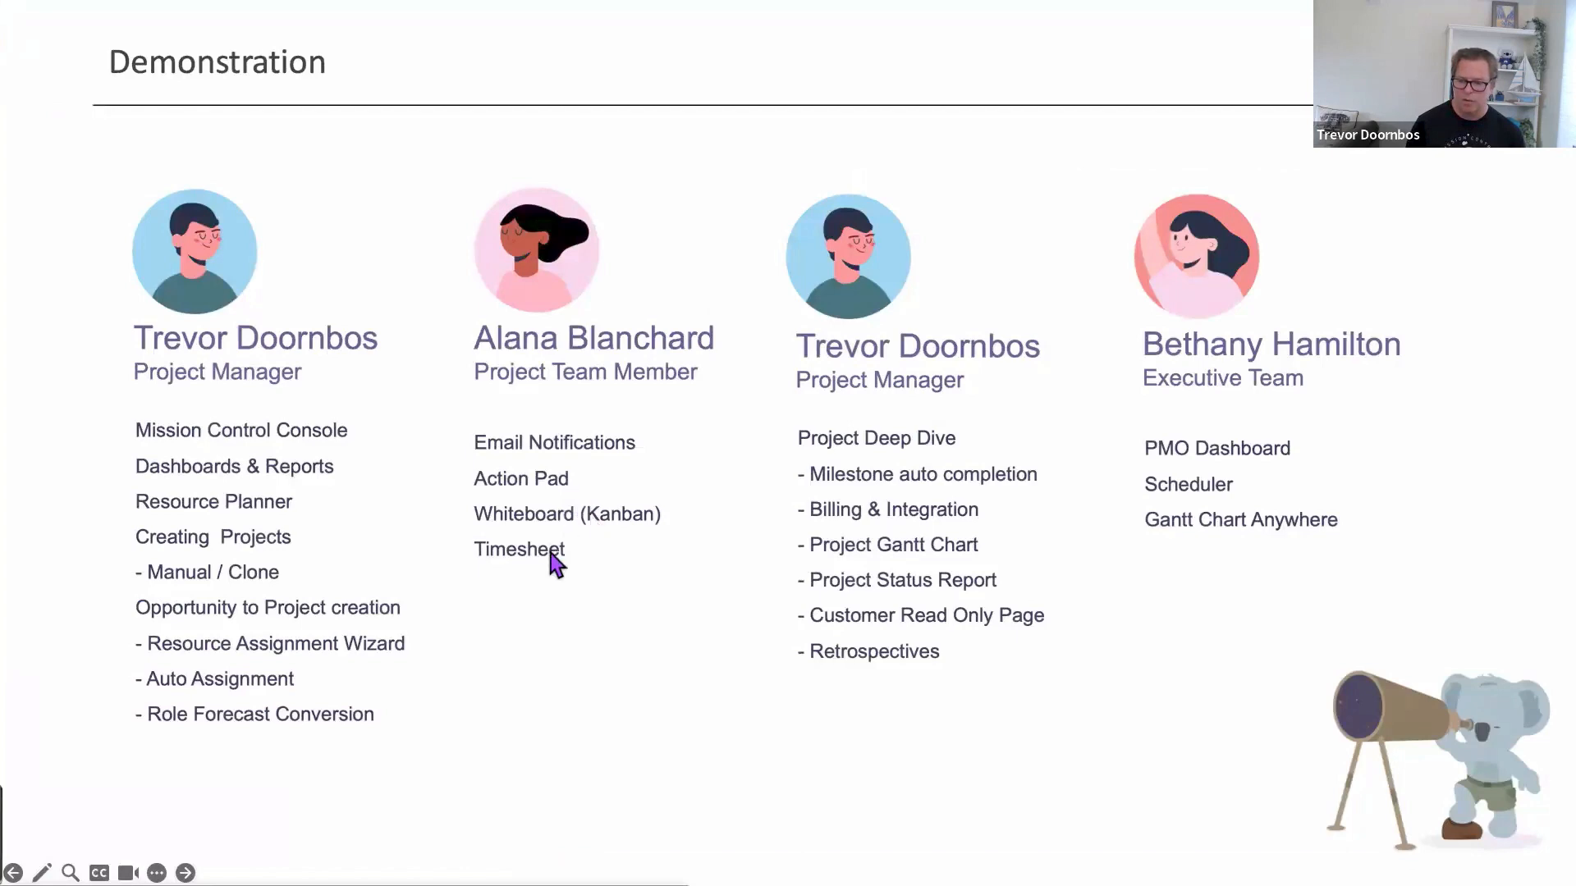
pyautogui.press('super+Tab')
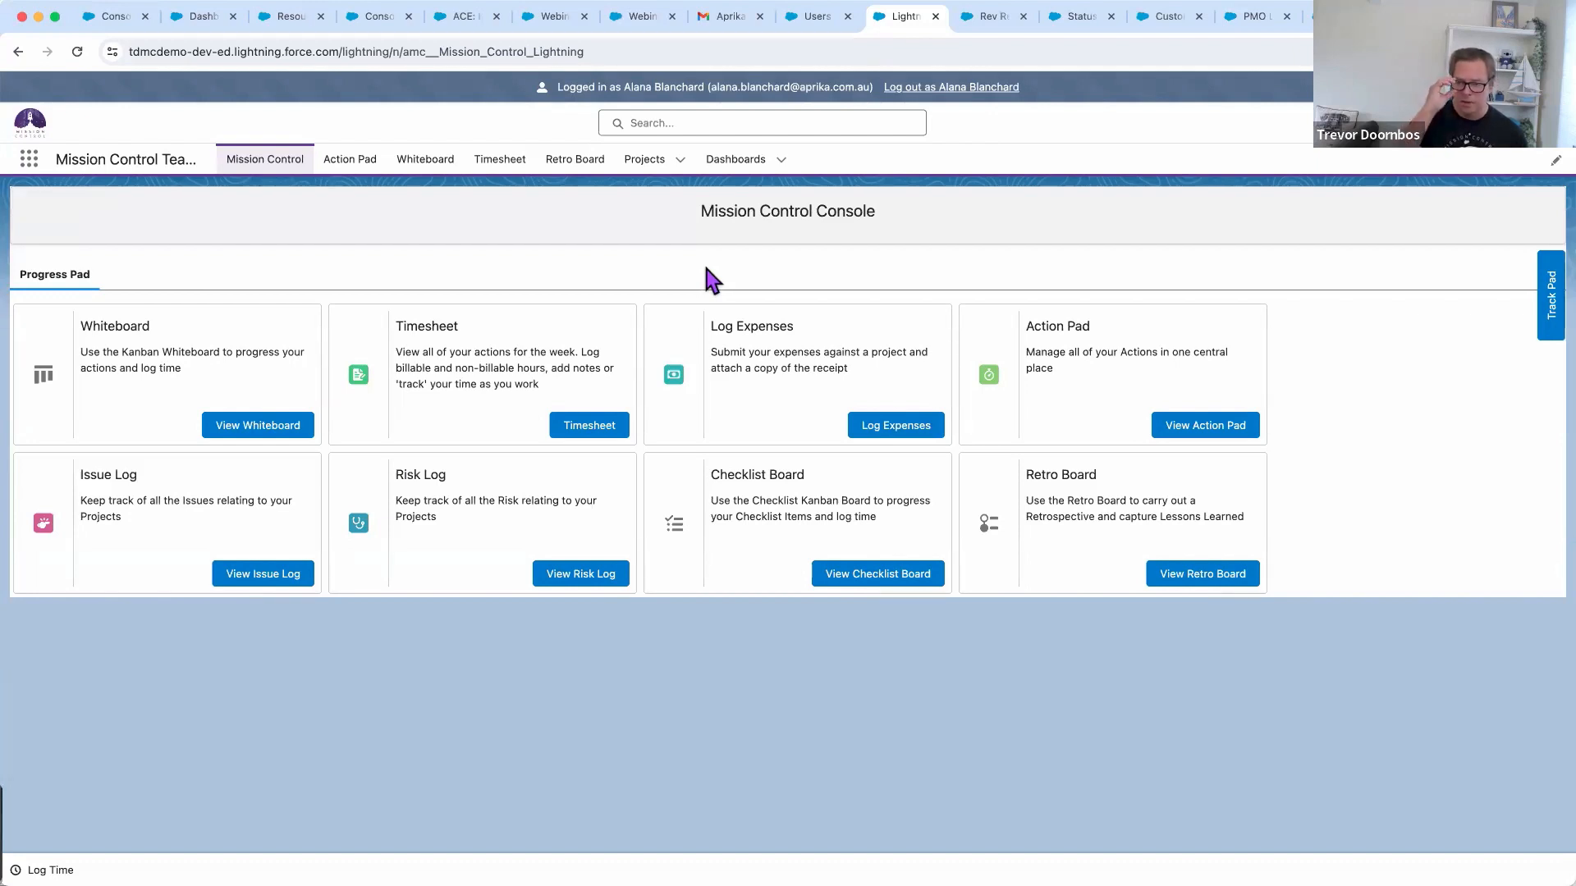
pyautogui.click(960, 90)
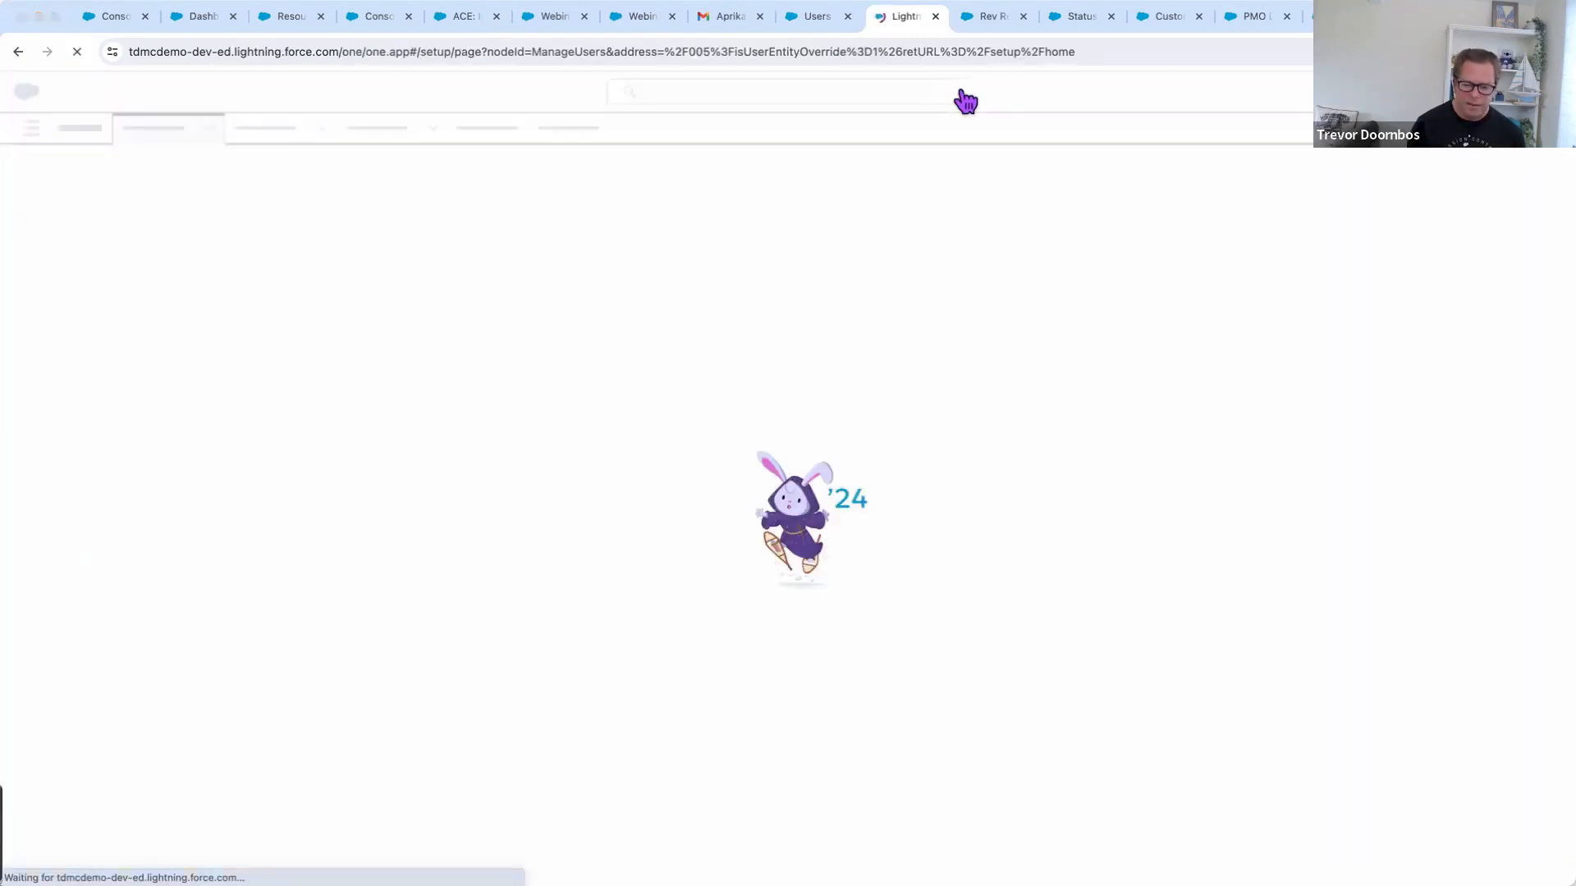
pyautogui.press('super+Tab')
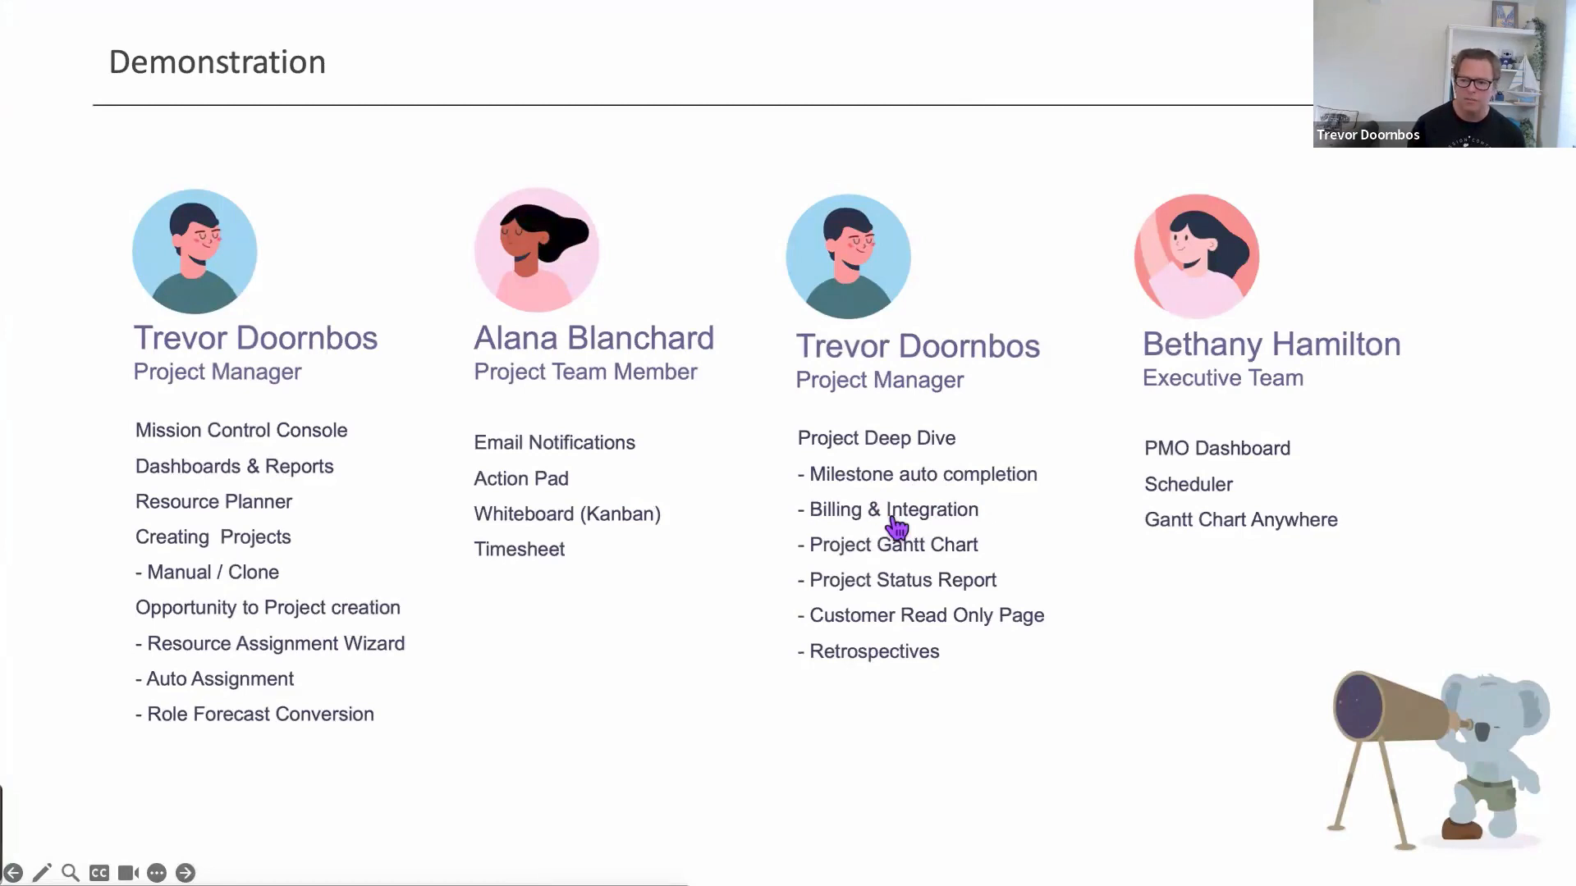
pyautogui.press('super+Tab')
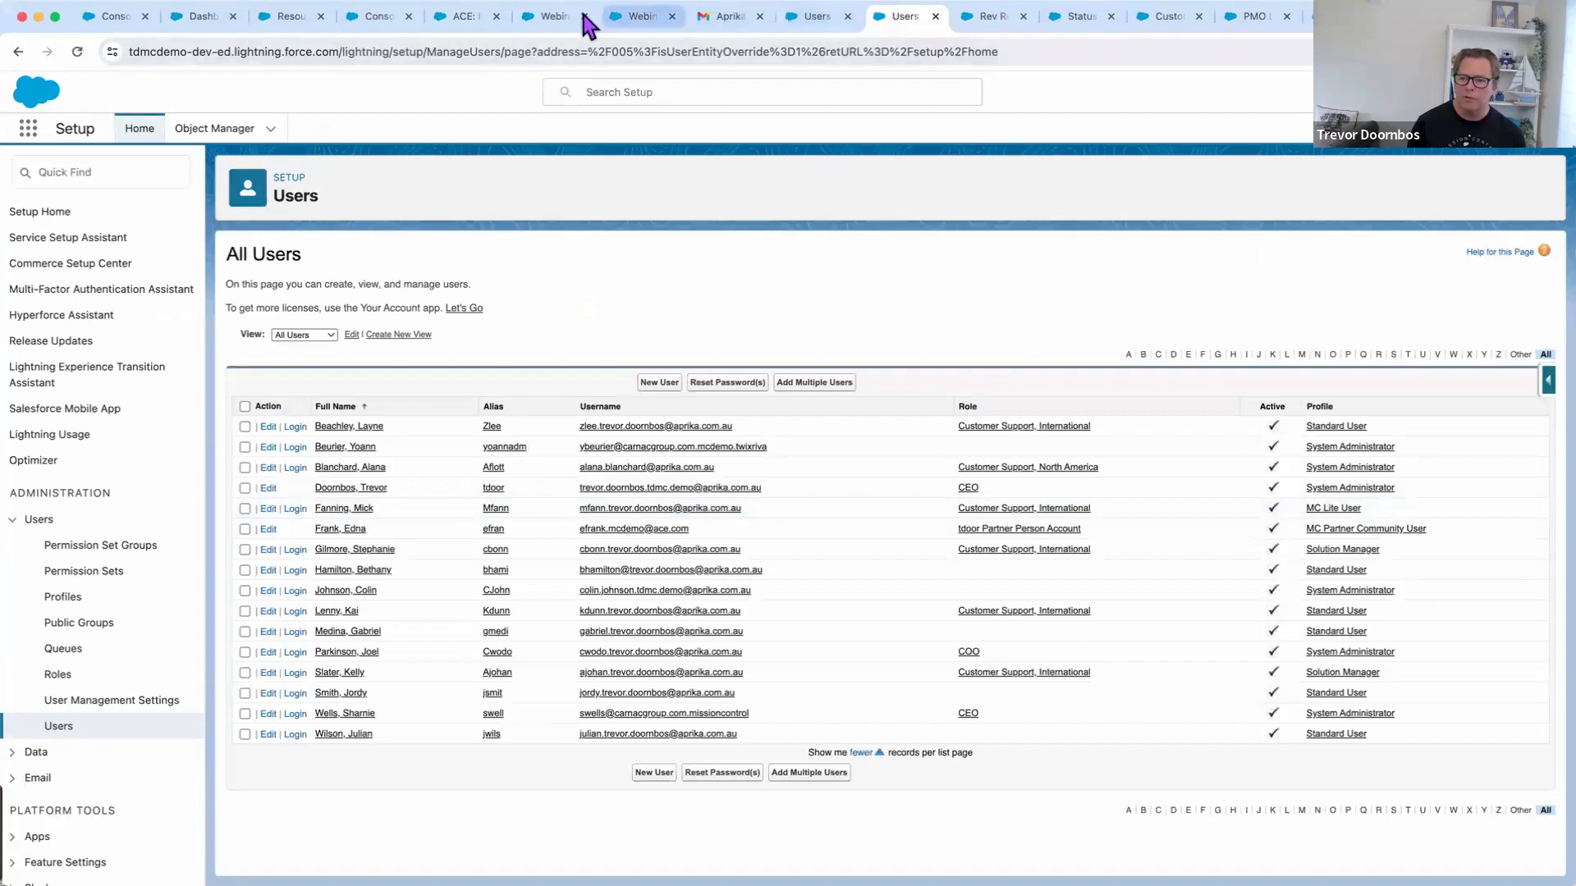
# On ACE: Implementation Services, collapse Design, Build, Deliver and Project Management, then view the Billing page
pyautogui.click(466, 20)
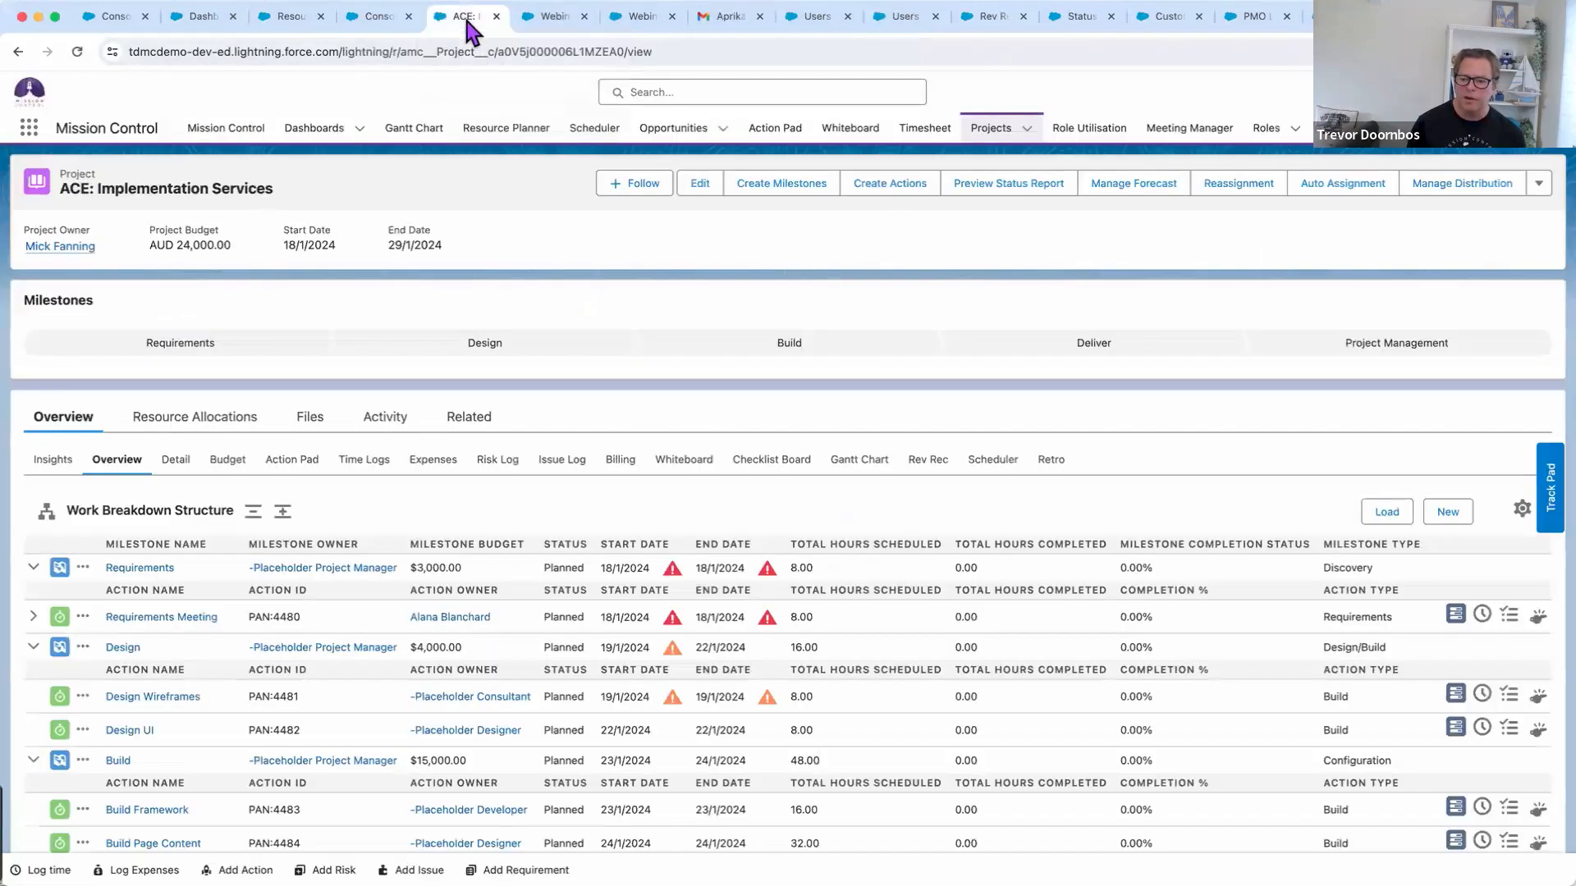
pyautogui.click(117, 462)
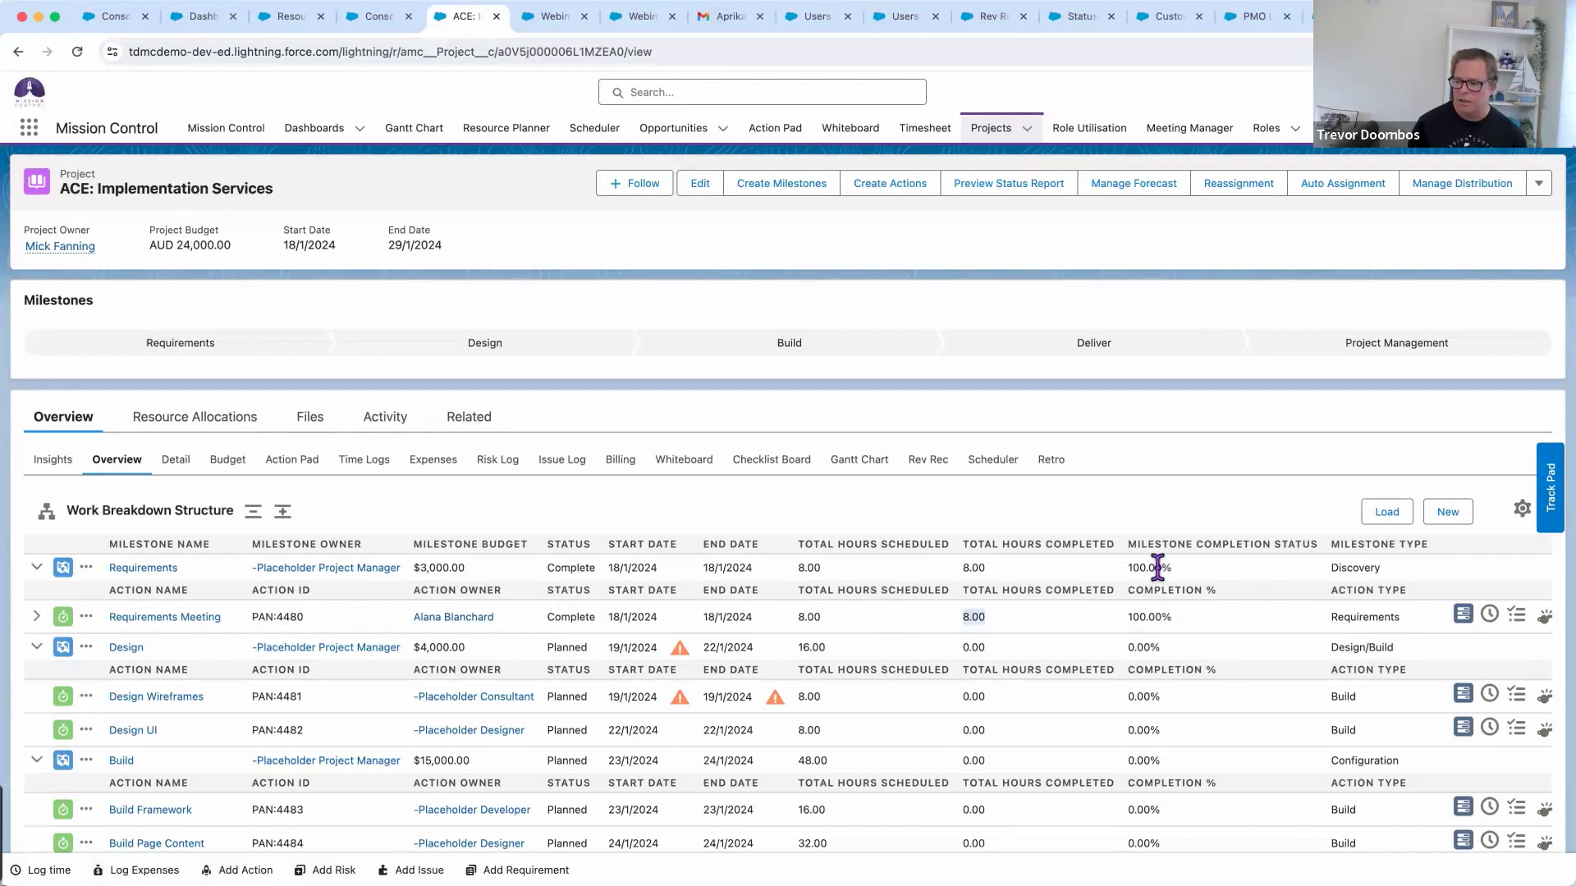
pyautogui.click(37, 647)
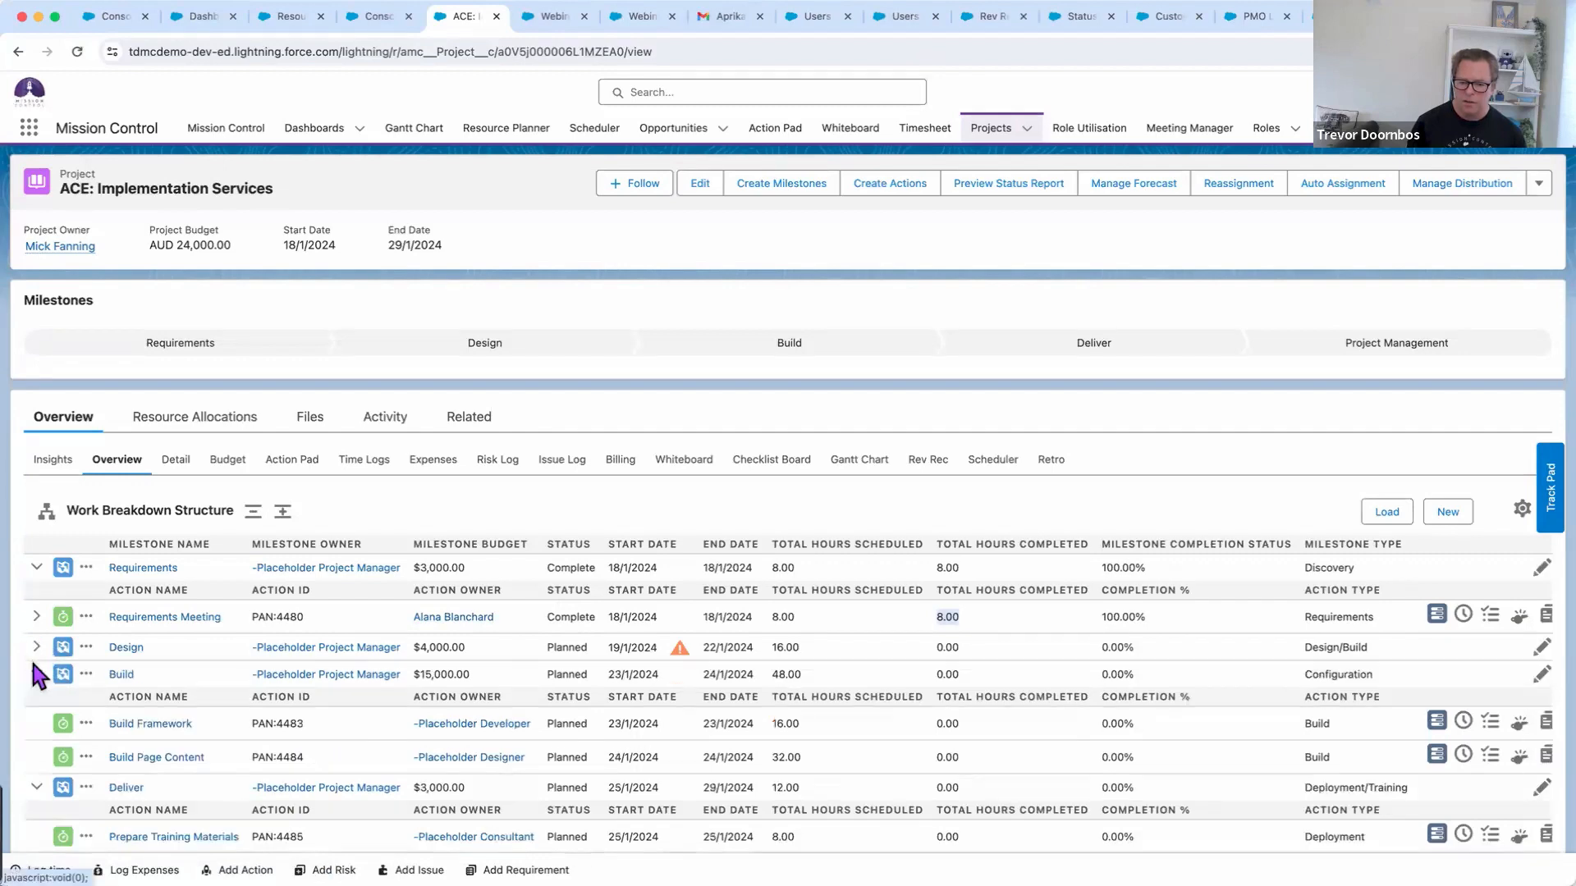
pyautogui.click(36, 675)
pyautogui.click(36, 702)
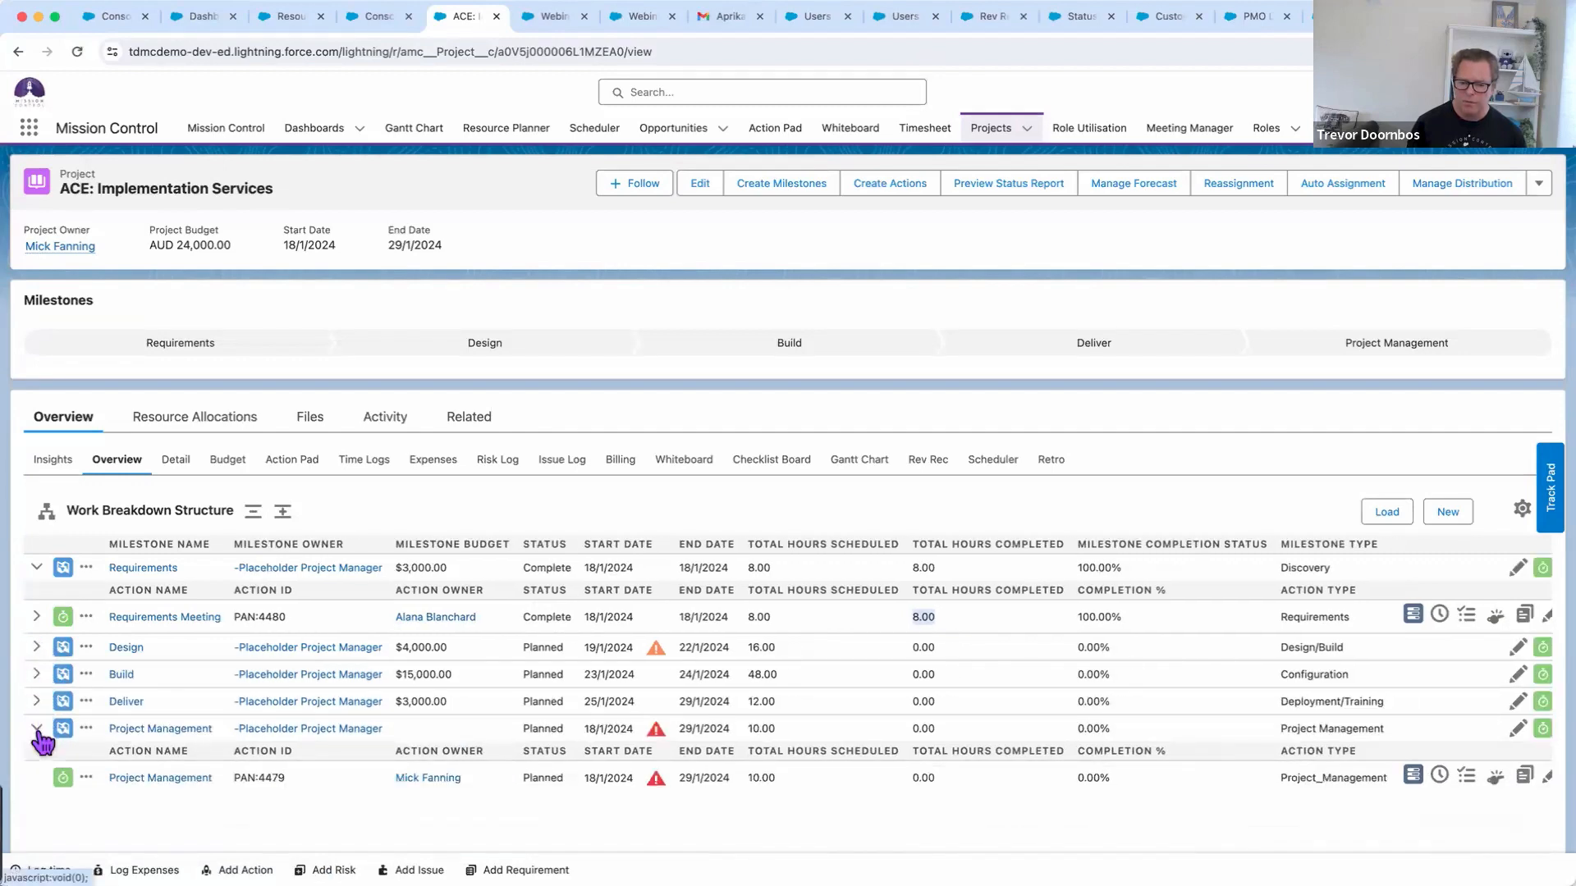
pyautogui.click(37, 729)
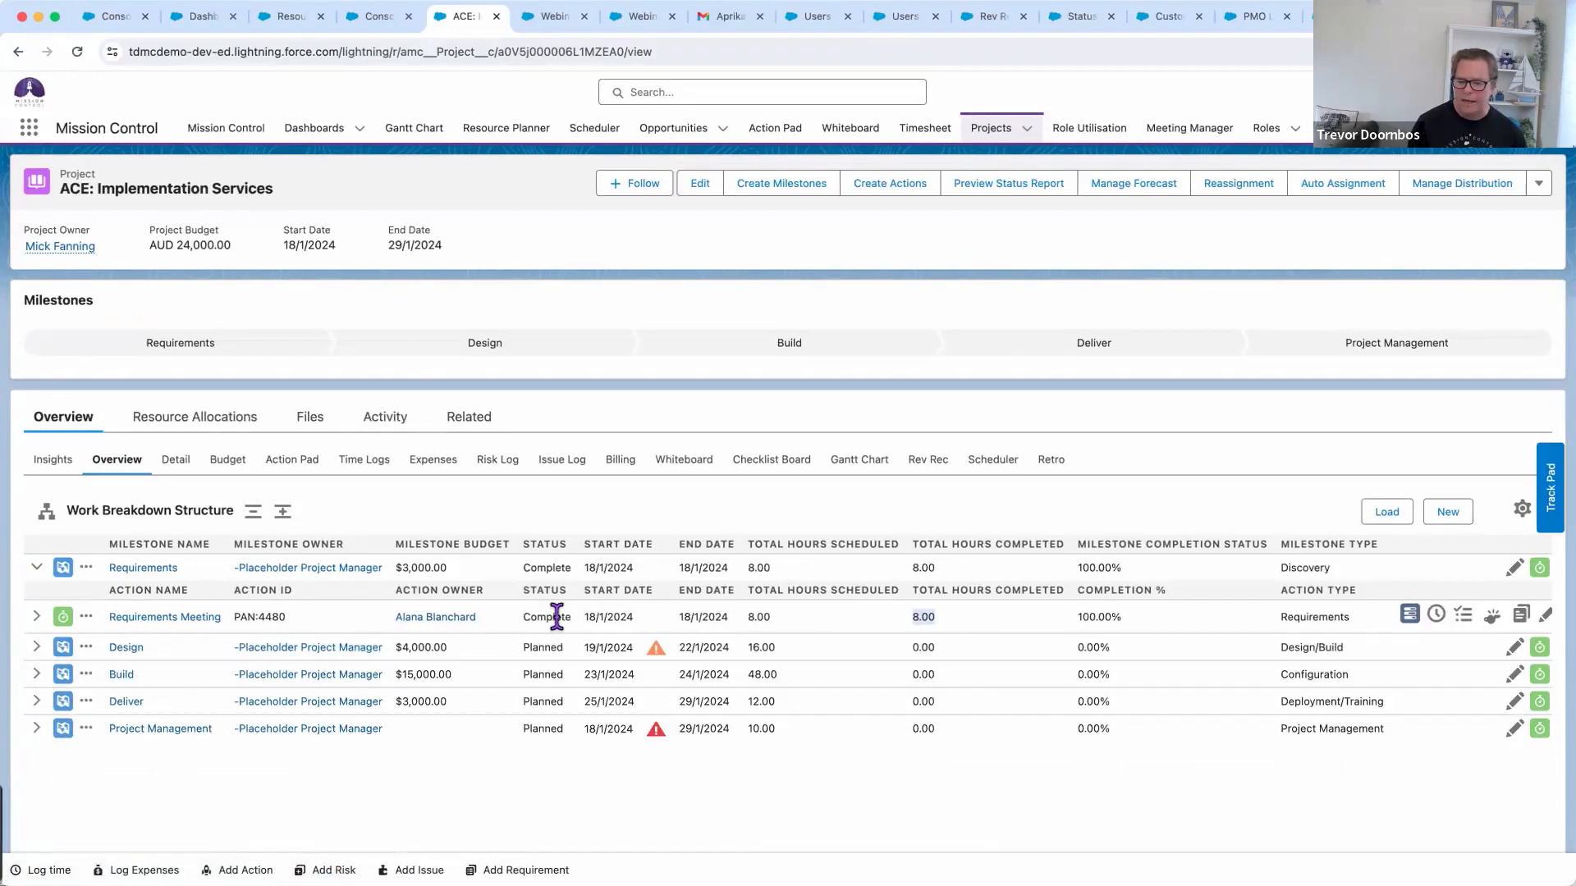
pyautogui.moveTo(584, 572); pyautogui.dragTo(522, 567)
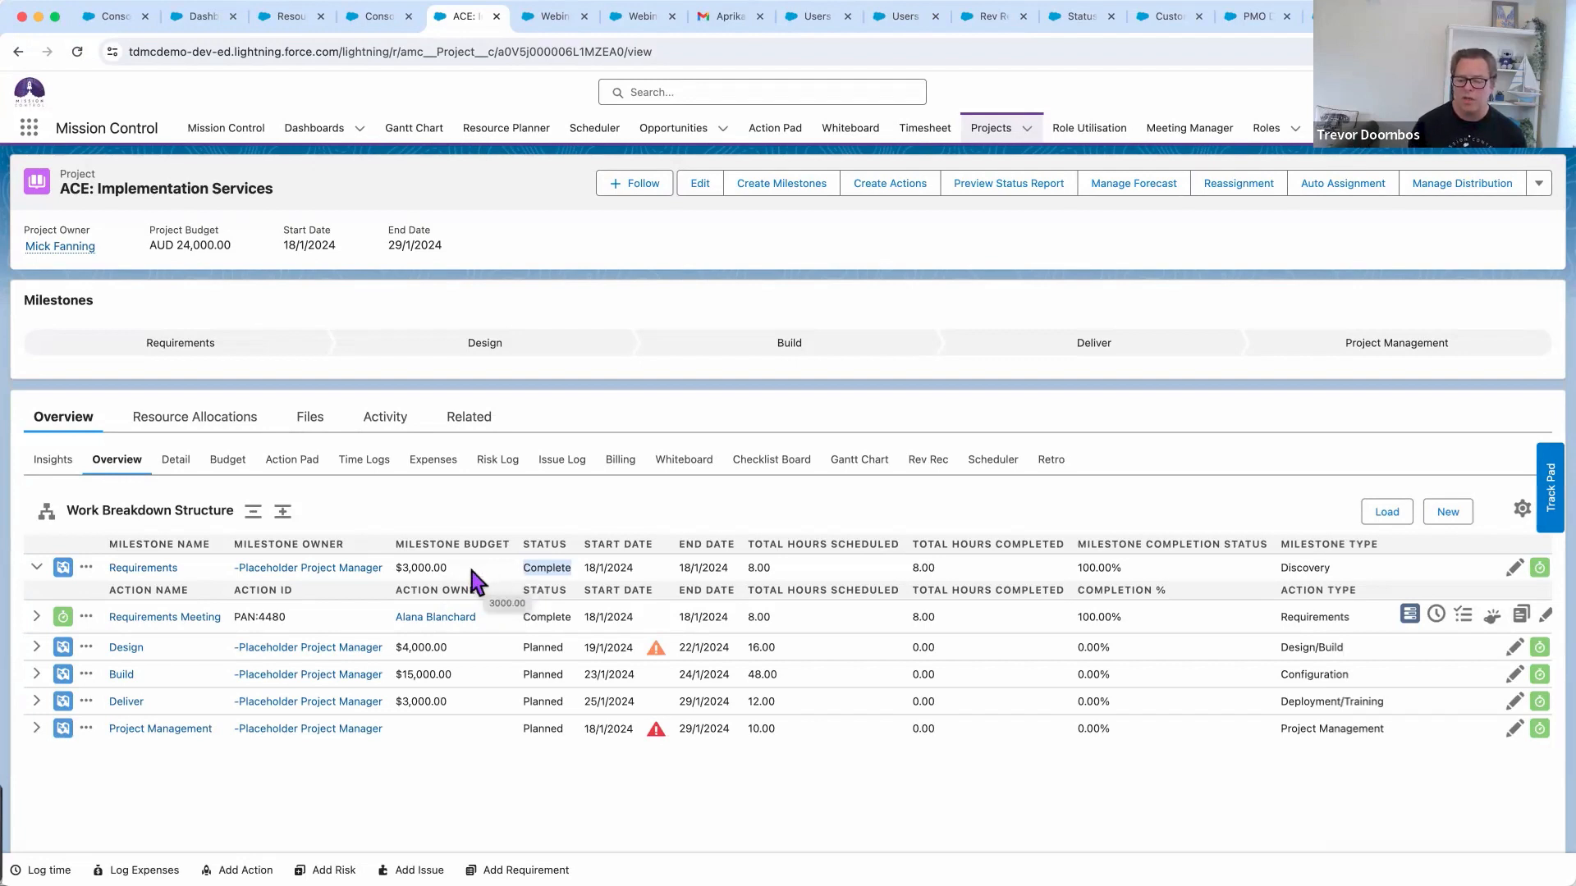
pyautogui.click(620, 463)
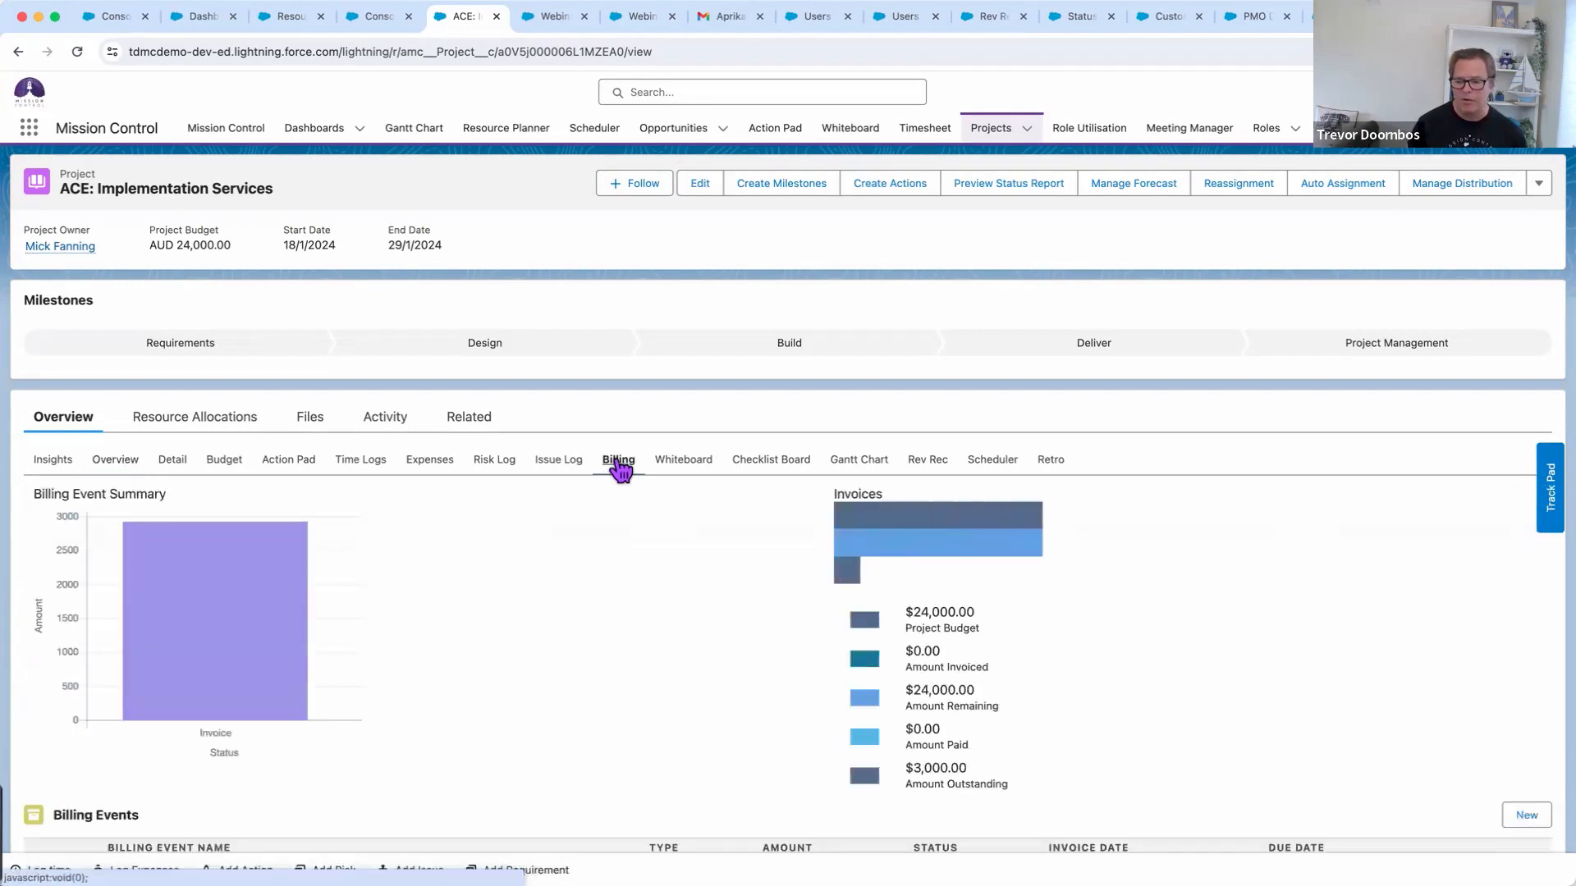
# Expand the $3,000 draft invoice's Requirements - Completion line item, then open that billing event record
pyautogui.scroll(-1, 639, 630)
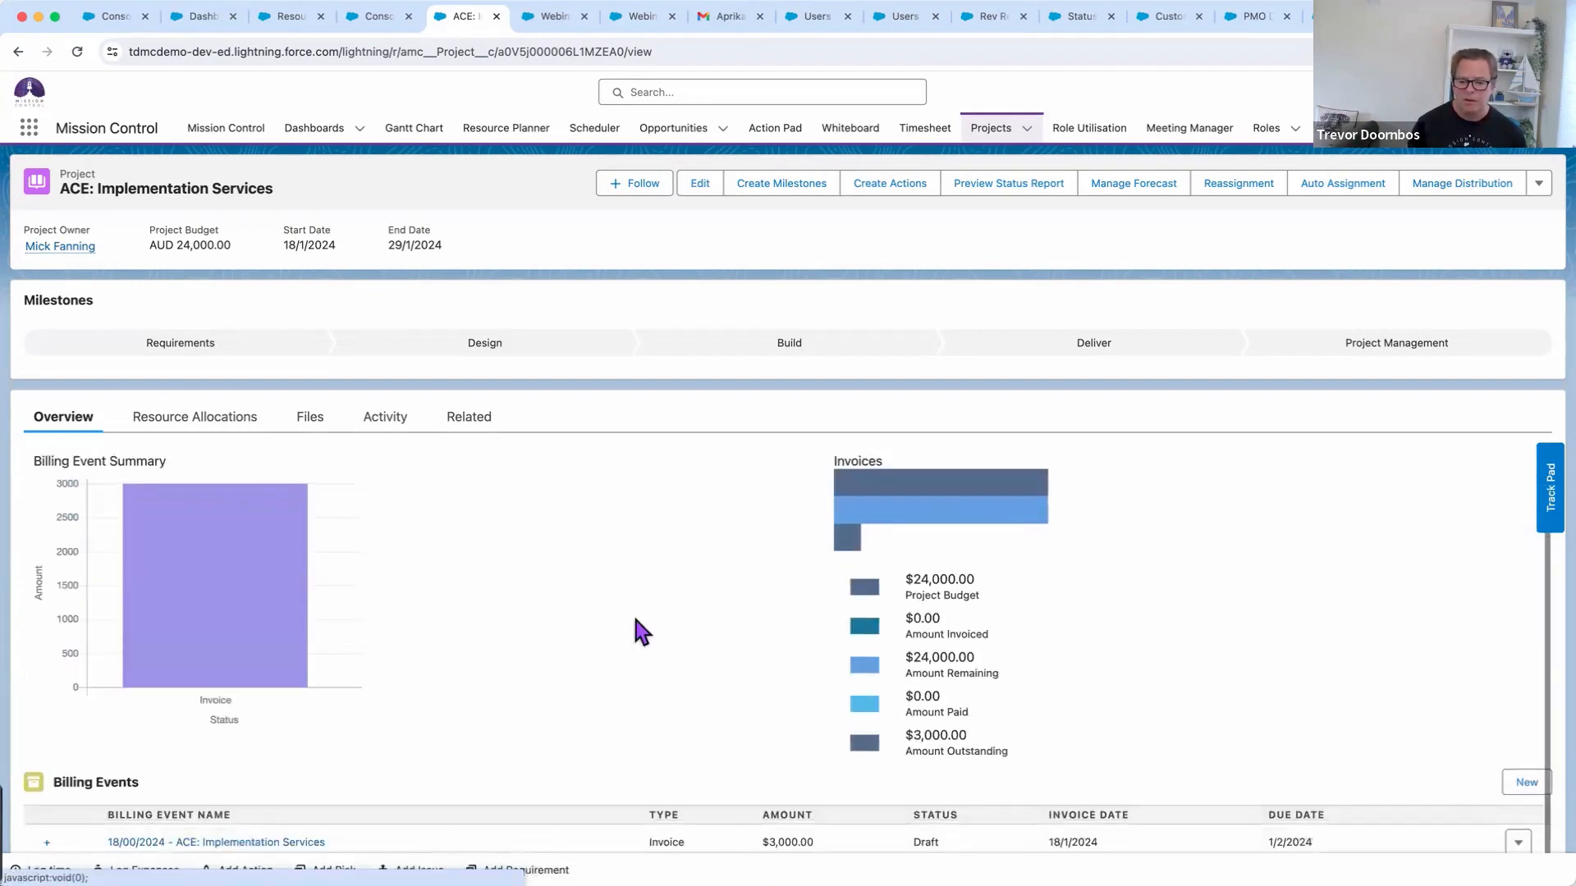
pyautogui.scroll(-5, 641, 630)
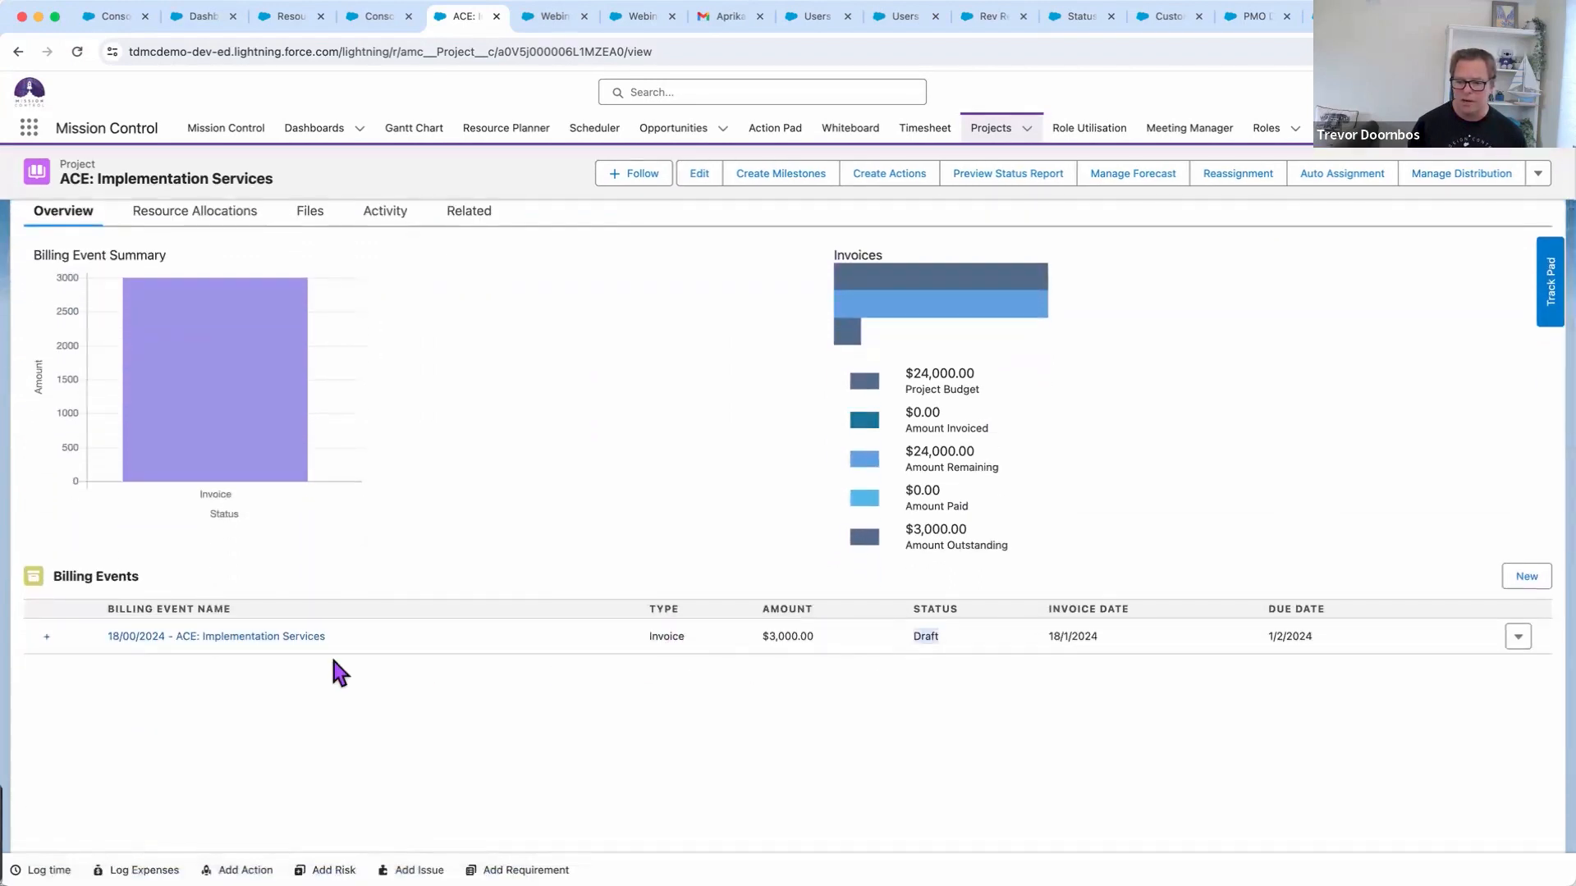
pyautogui.click(47, 638)
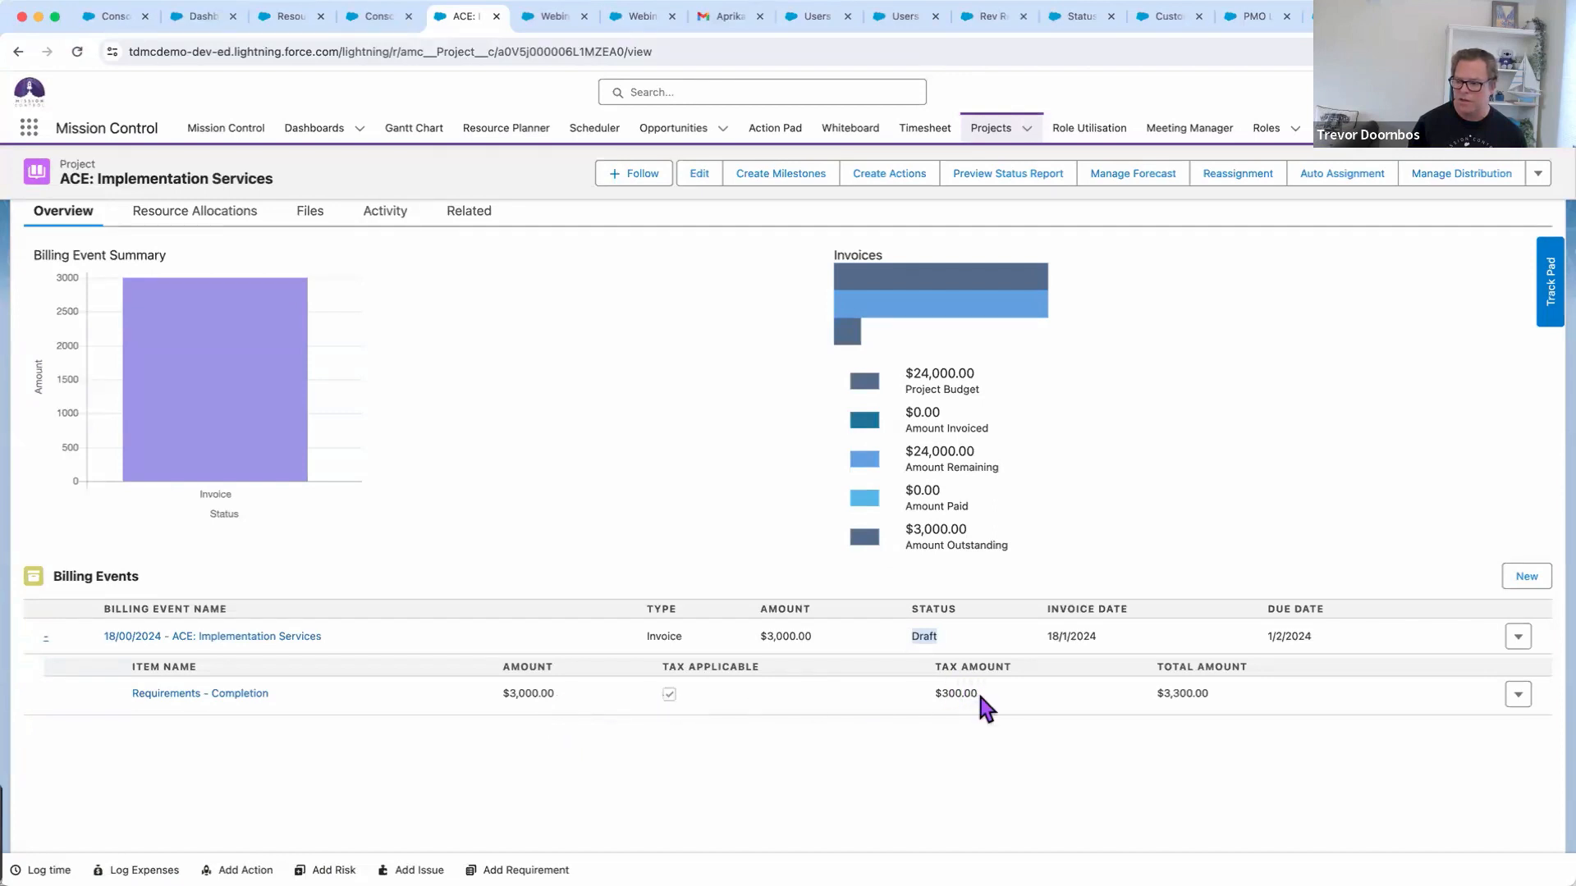
pyautogui.click(201, 639)
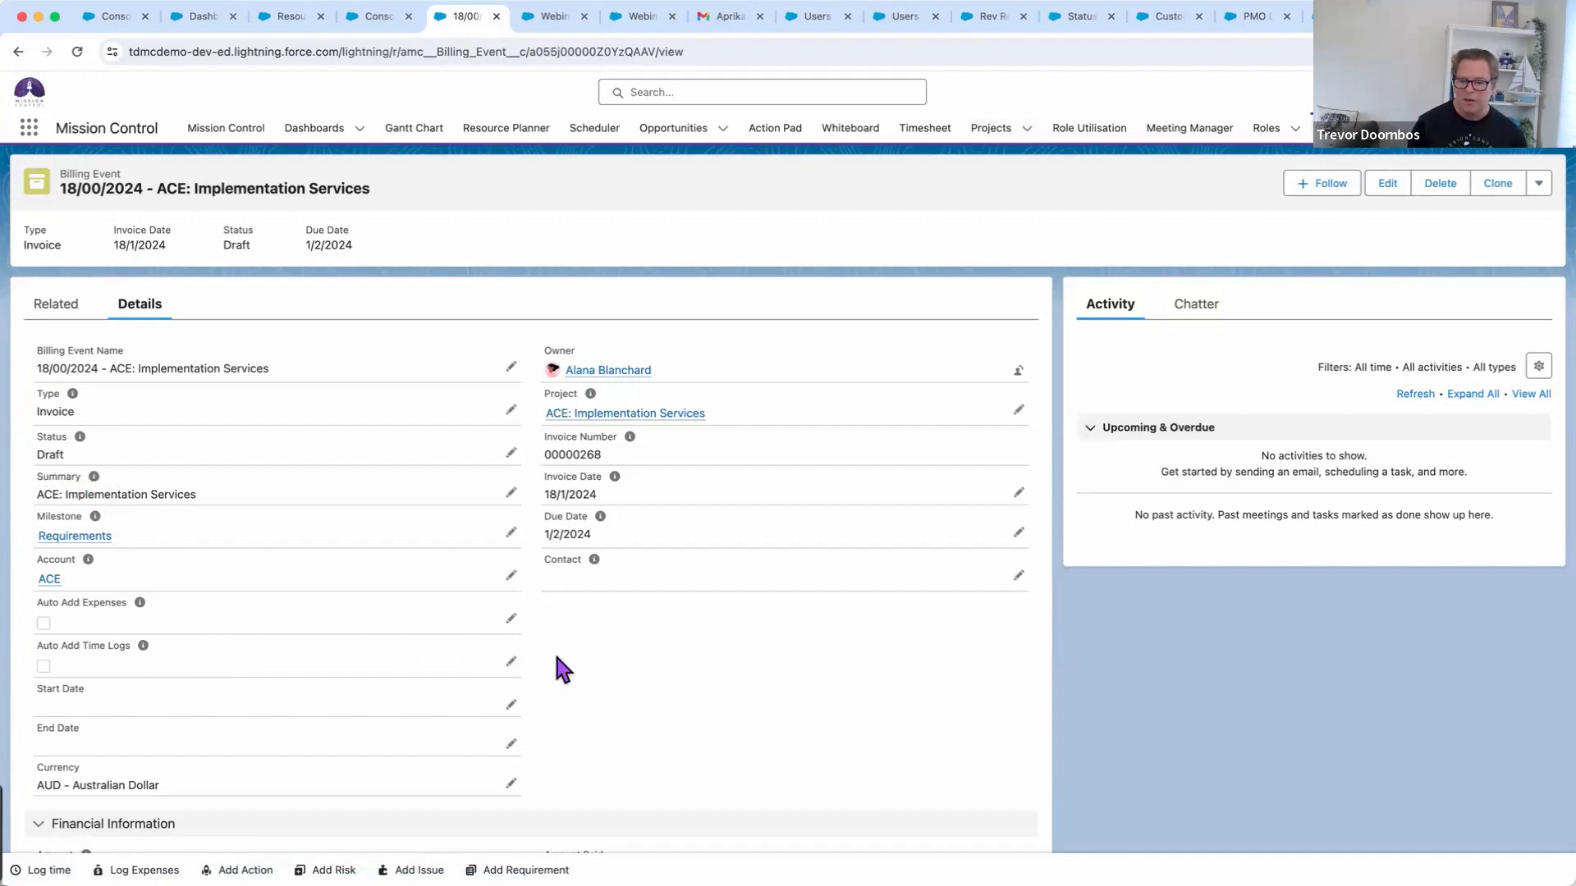
# Review the billing event's Financial Information, then show its Related list with the Requirements - Completion item
pyautogui.scroll(-2, 553, 648)
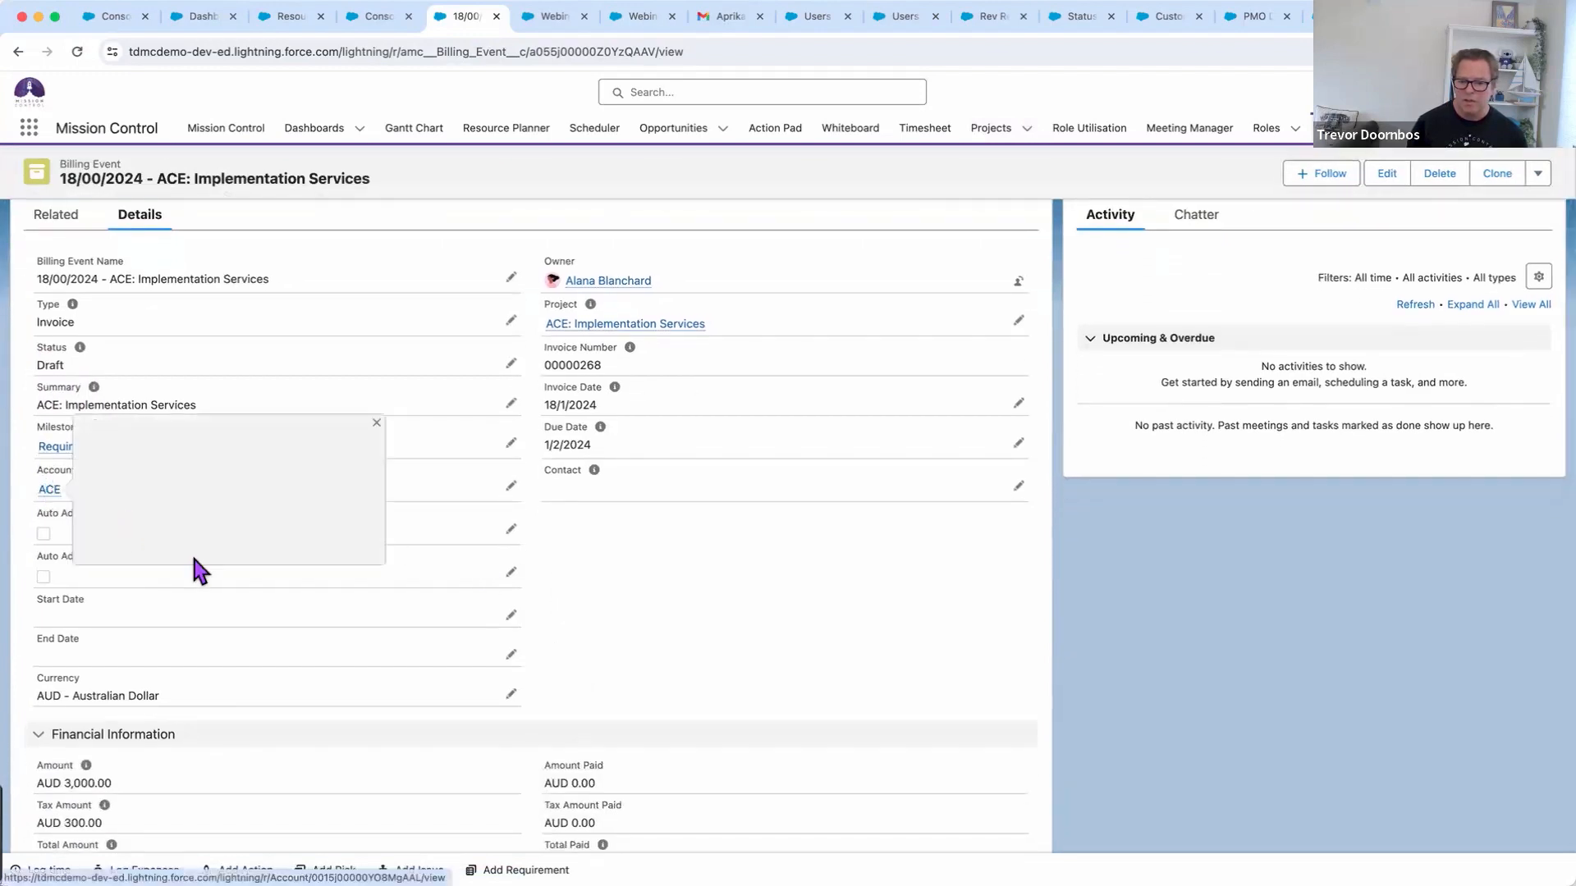
pyautogui.scroll(-1, 784, 604)
pyautogui.scroll(-6, 782, 608)
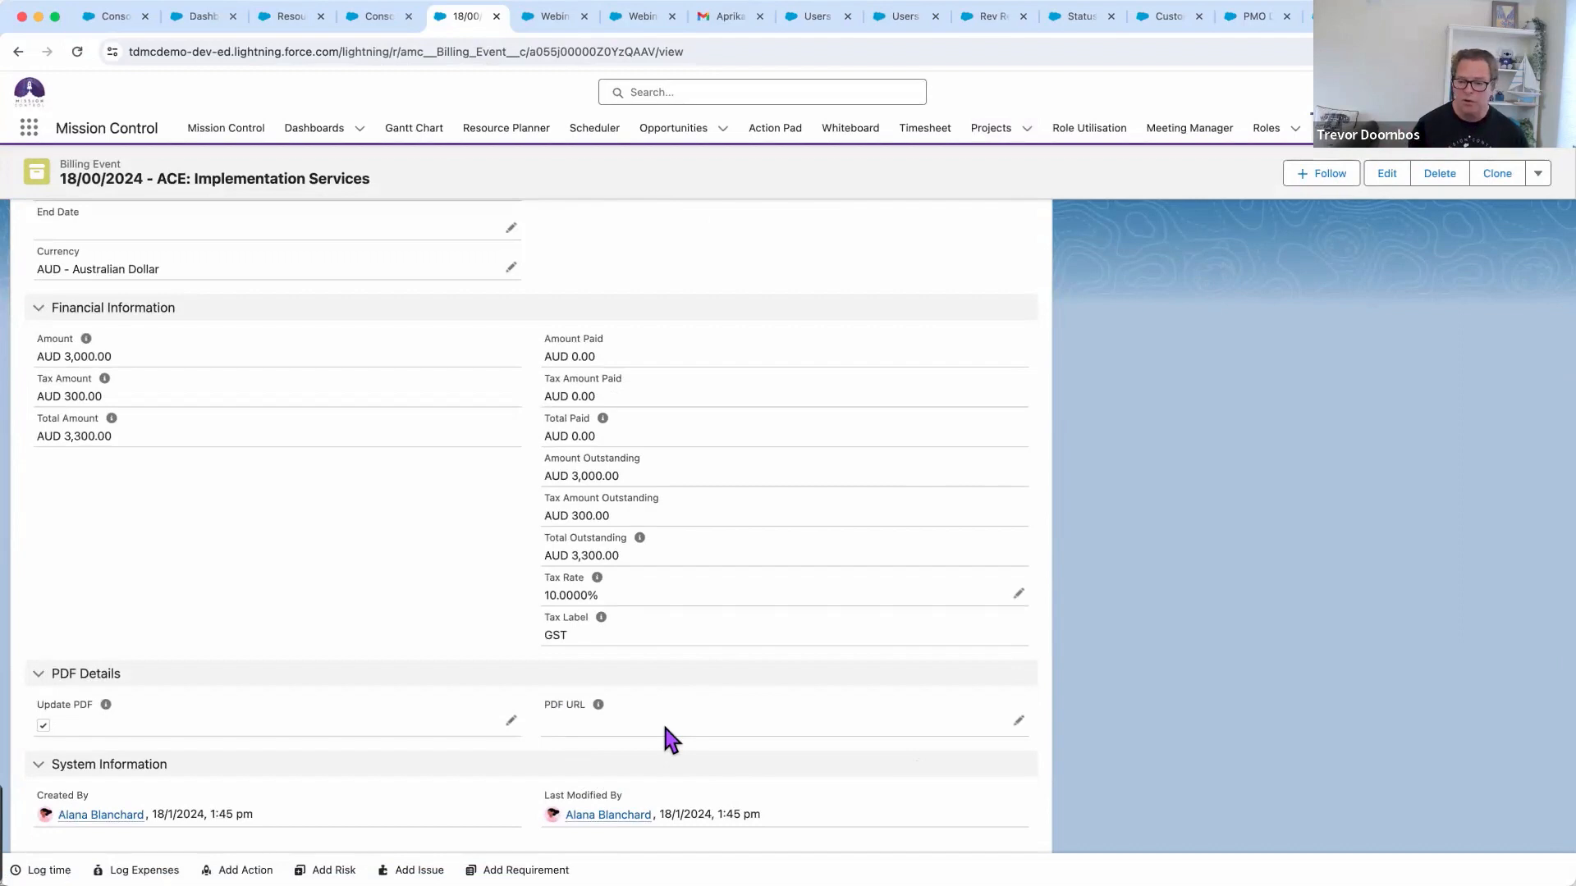
pyautogui.scroll(3, 665, 731)
pyautogui.scroll(-3, 666, 731)
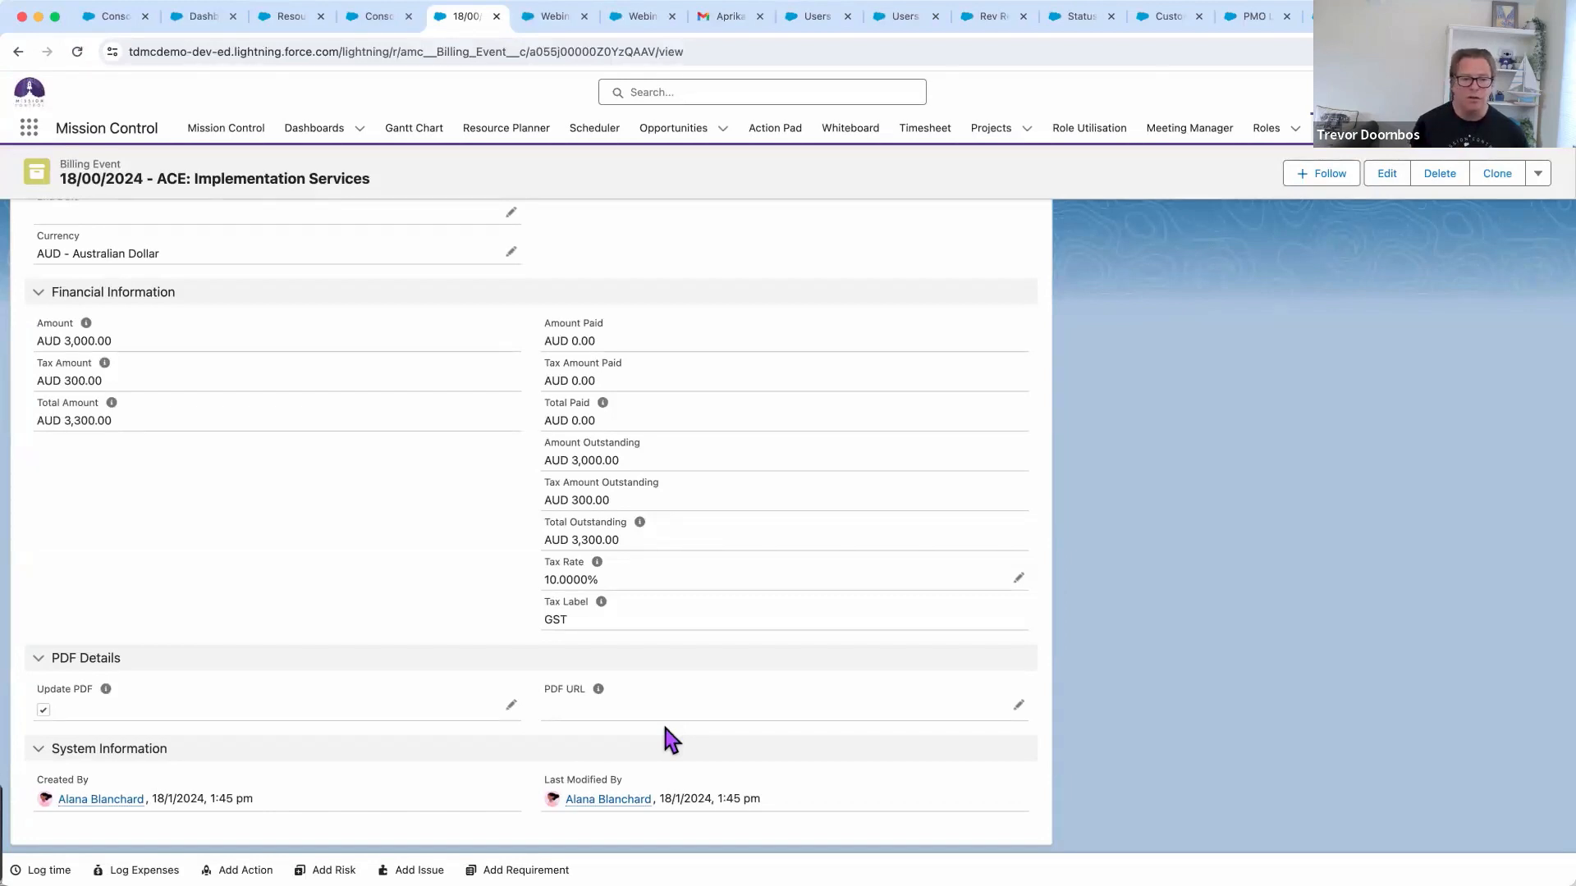
pyautogui.scroll(3, 666, 728)
pyautogui.scroll(4, 673, 743)
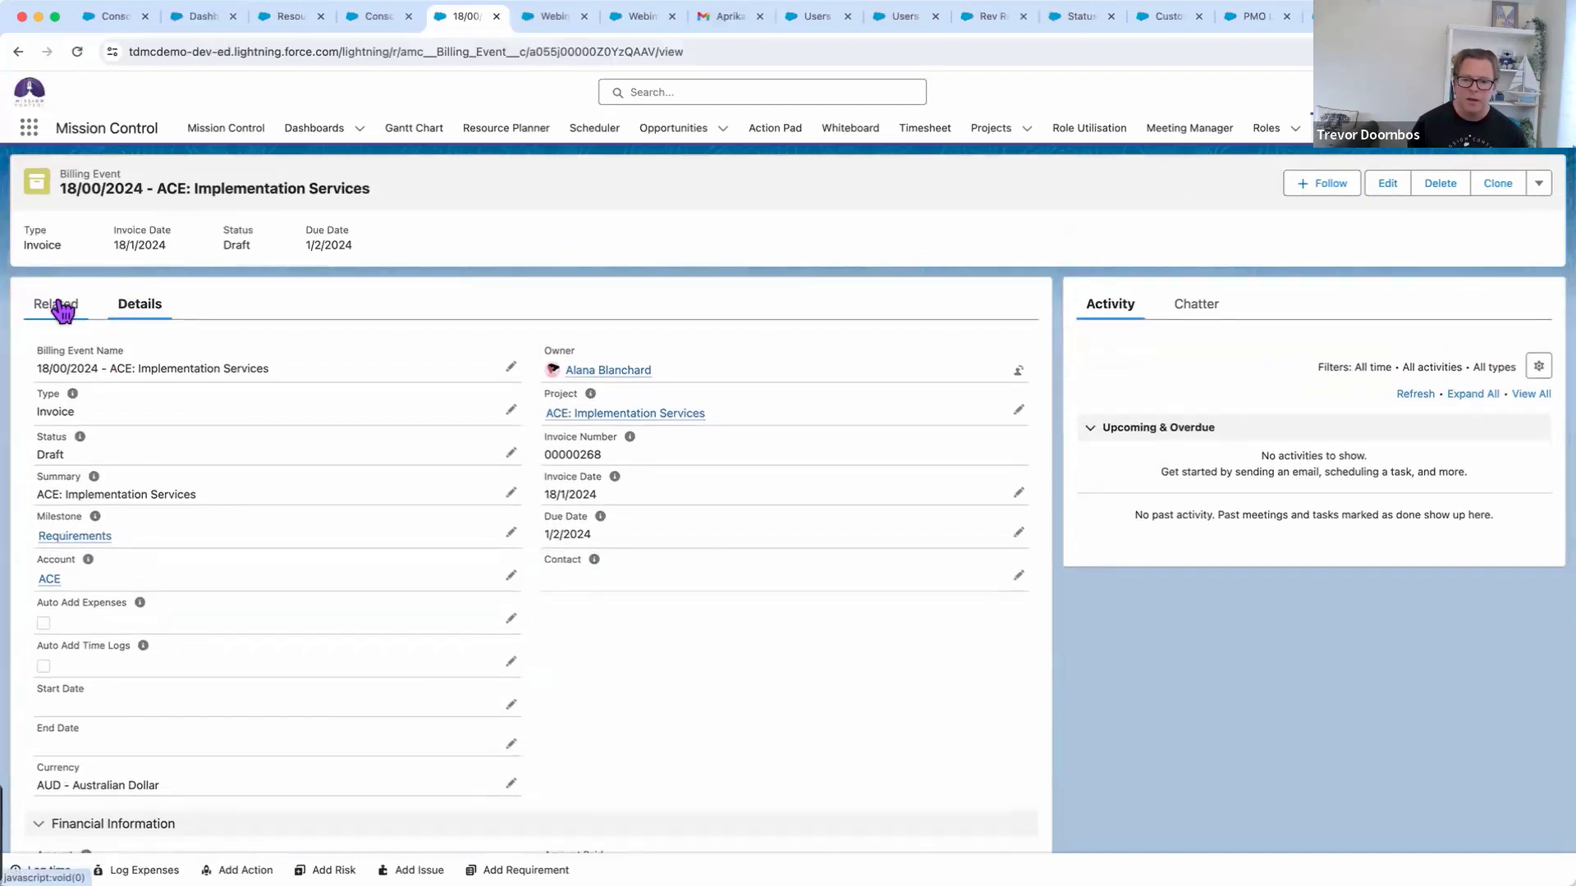
pyautogui.click(58, 305)
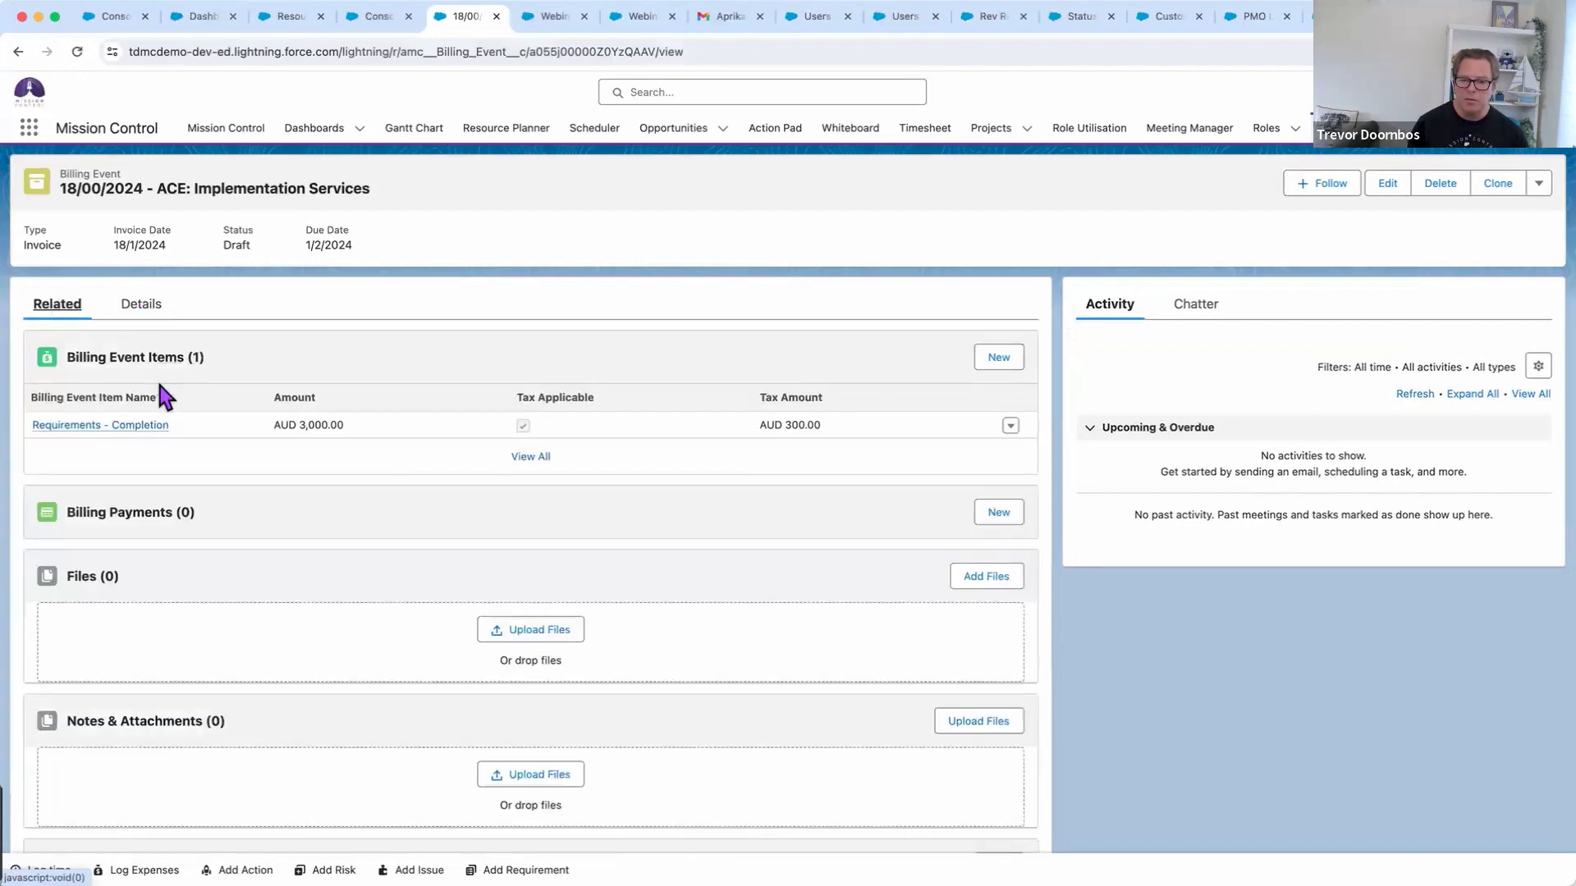
pyautogui.moveTo(148, 432)
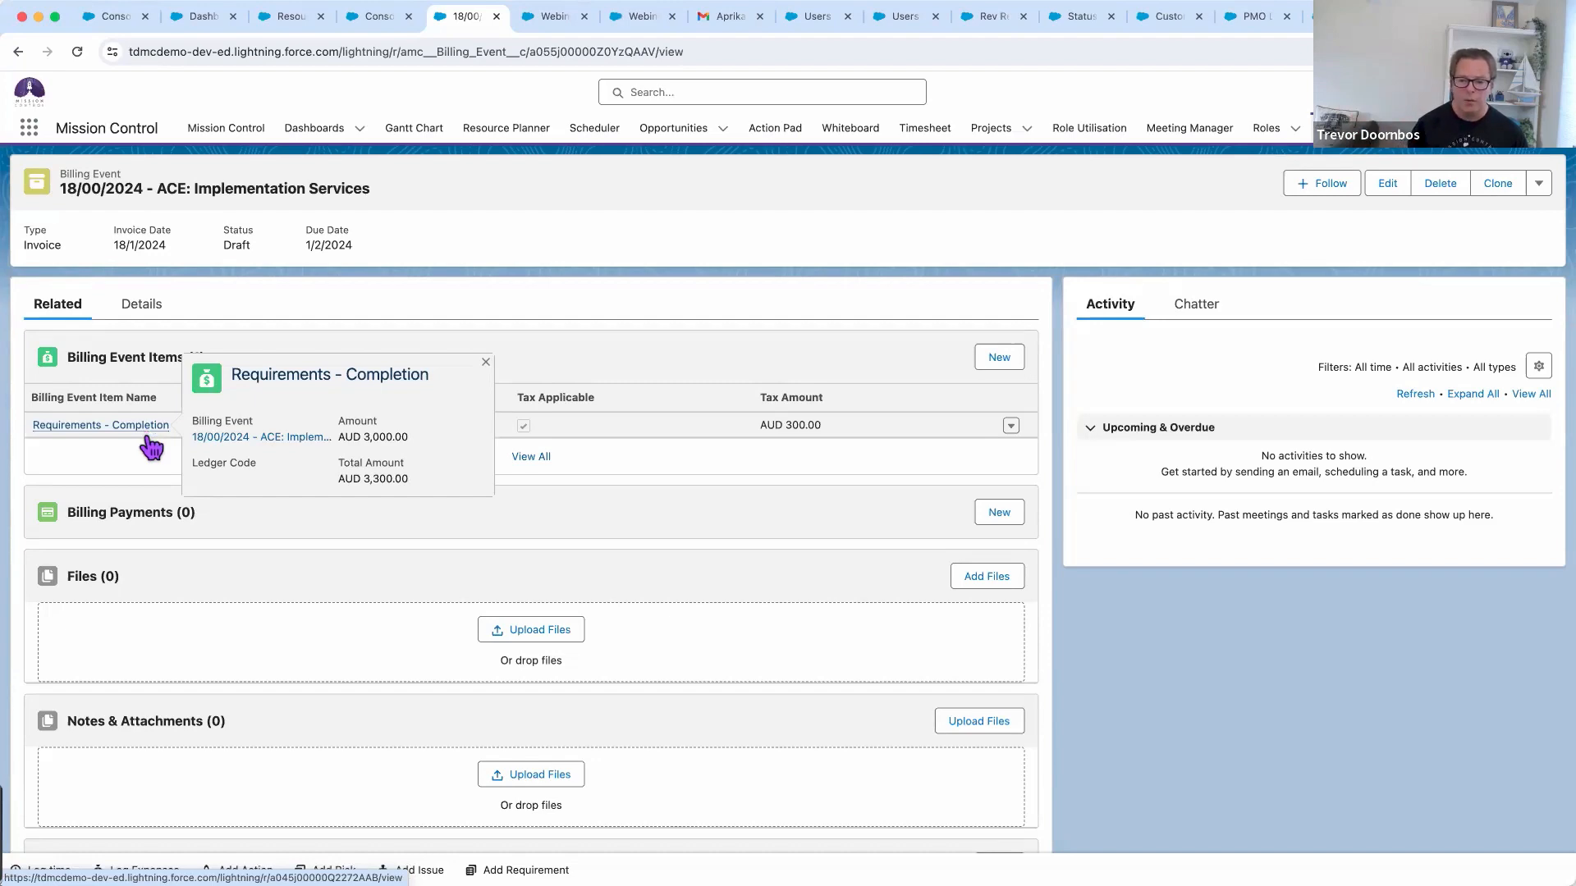
pyautogui.click(997, 514)
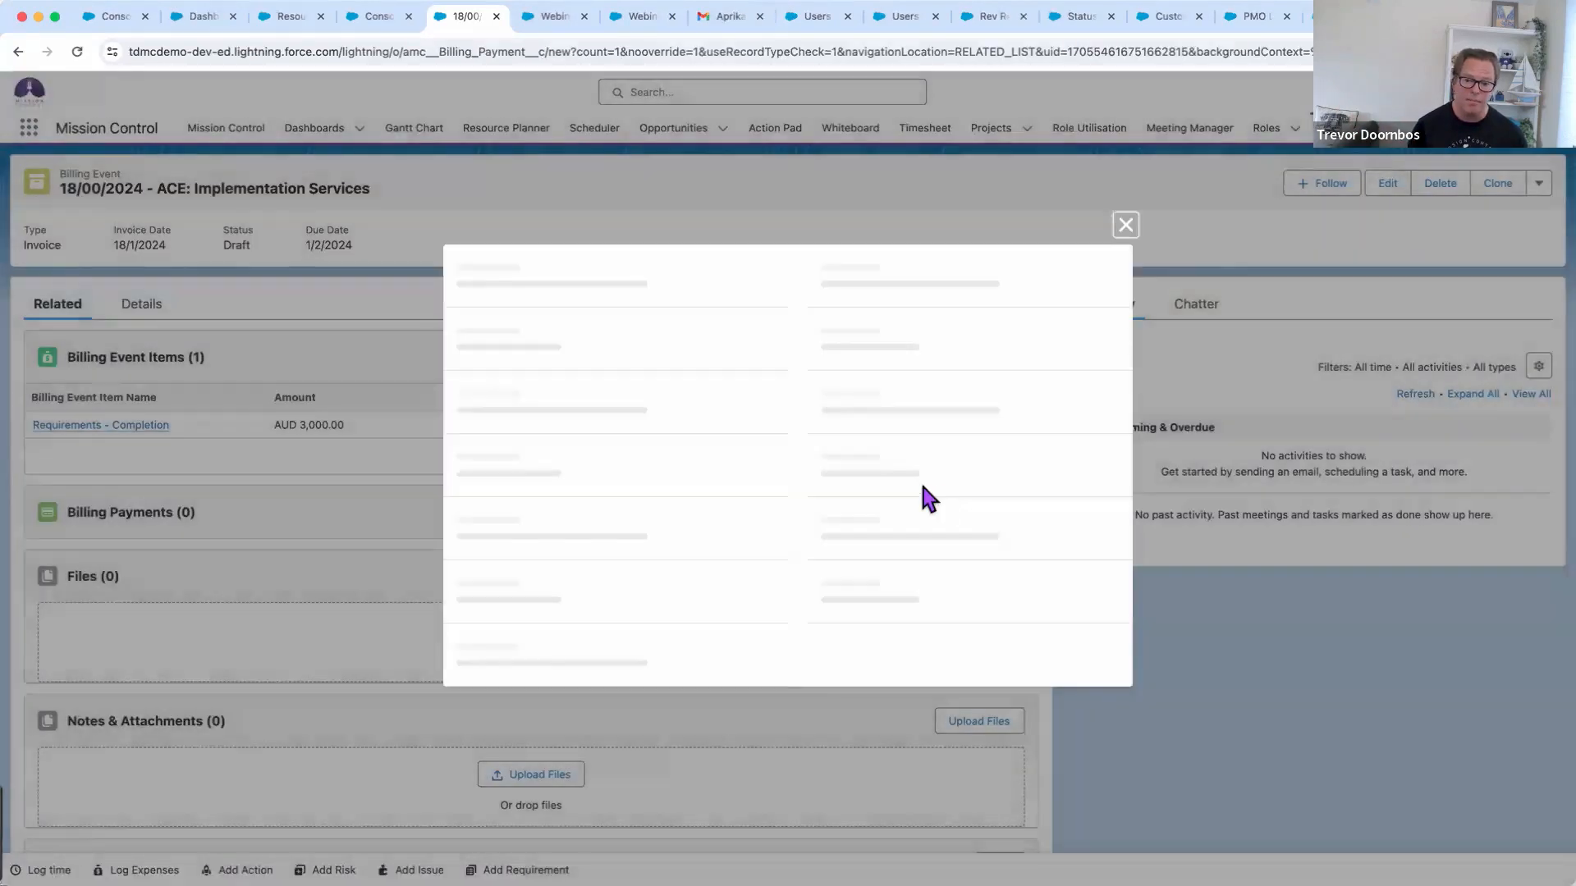
pyautogui.click(584, 415)
pyautogui.write('REQS PAID')
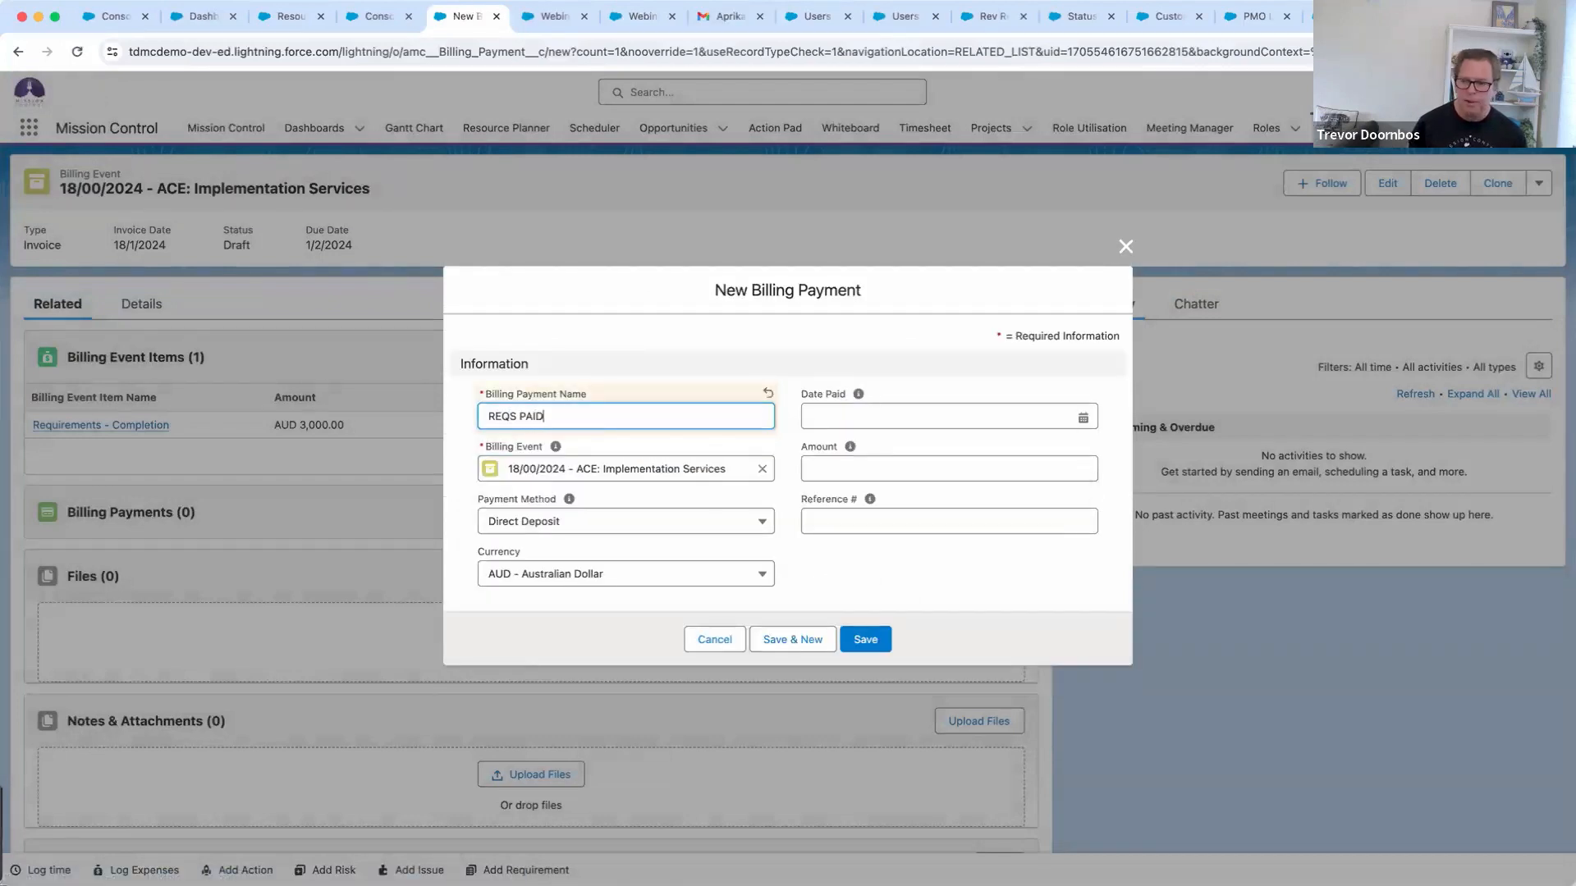
pyautogui.click(851, 435)
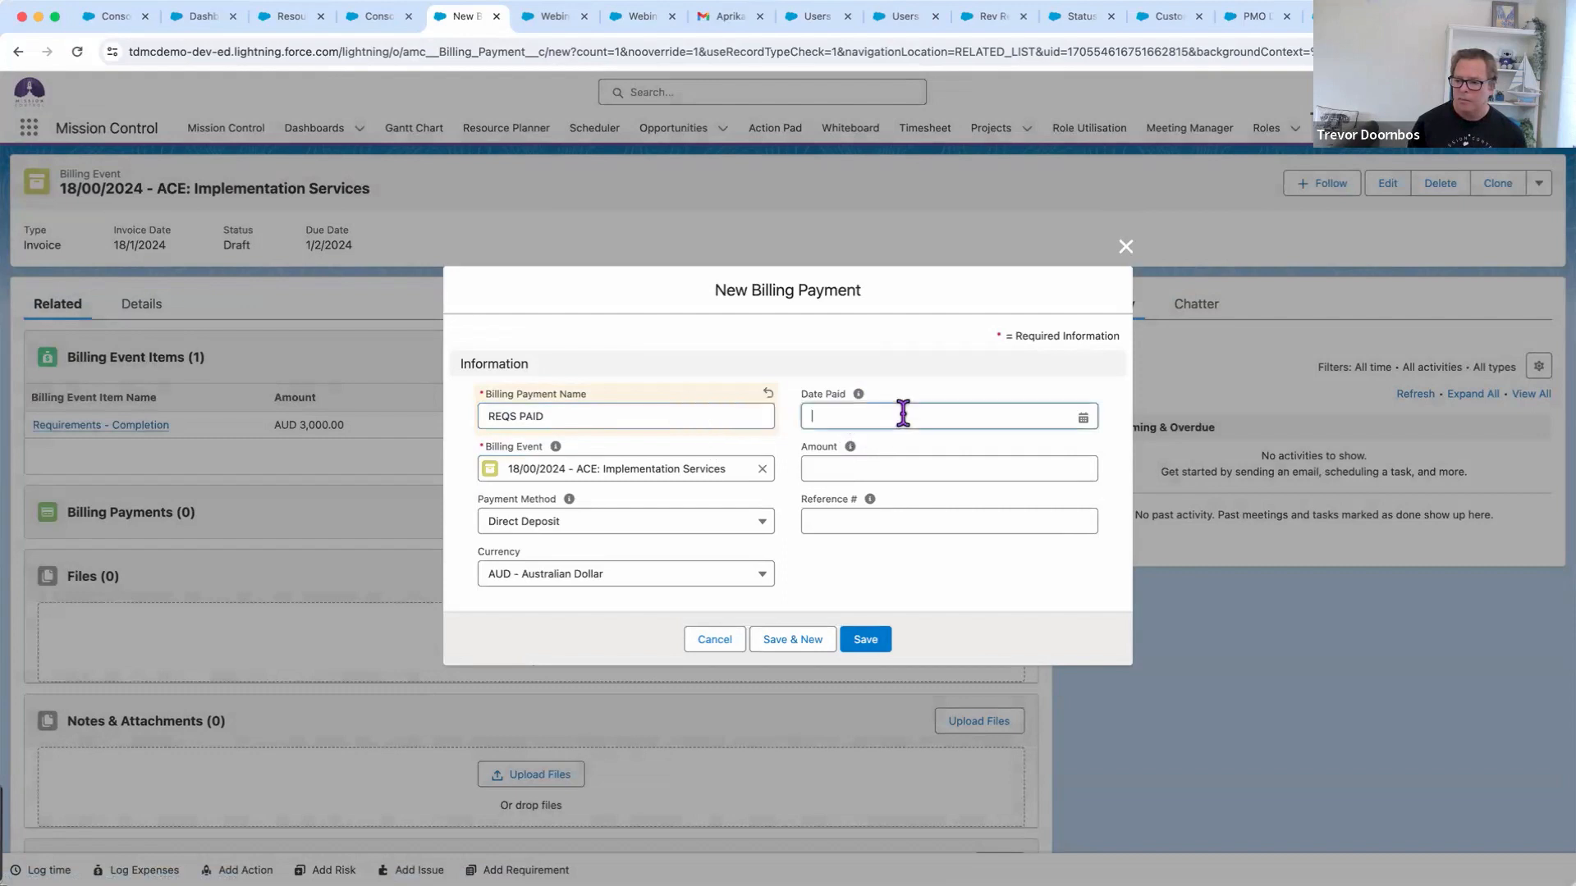
pyautogui.click(902, 413)
pyautogui.click(1012, 582)
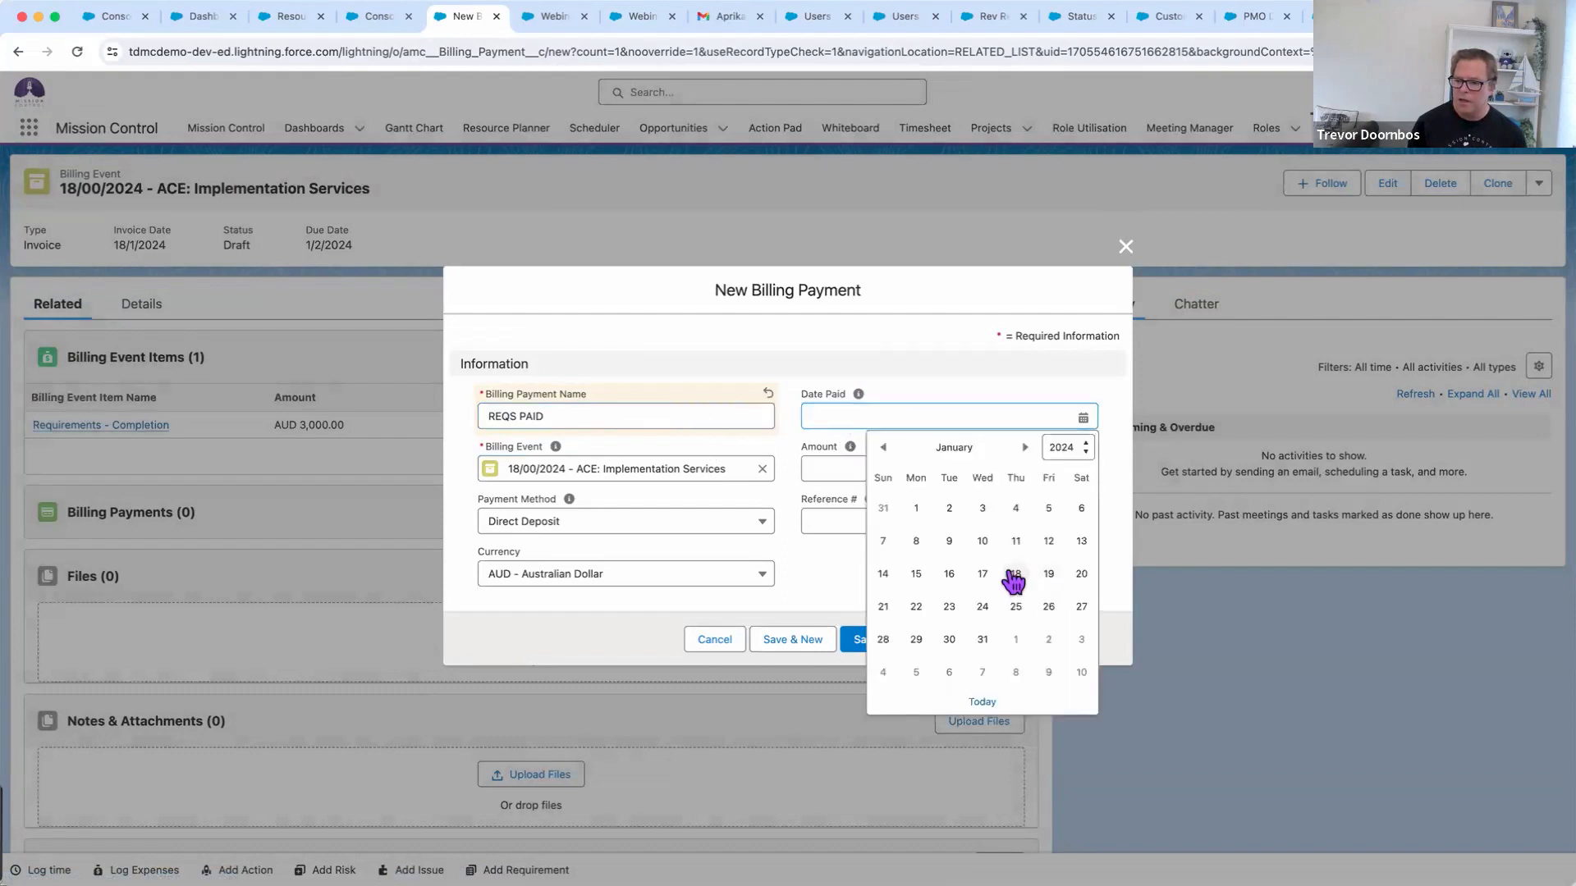
pyautogui.click(834, 471)
pyautogui.write('3300')
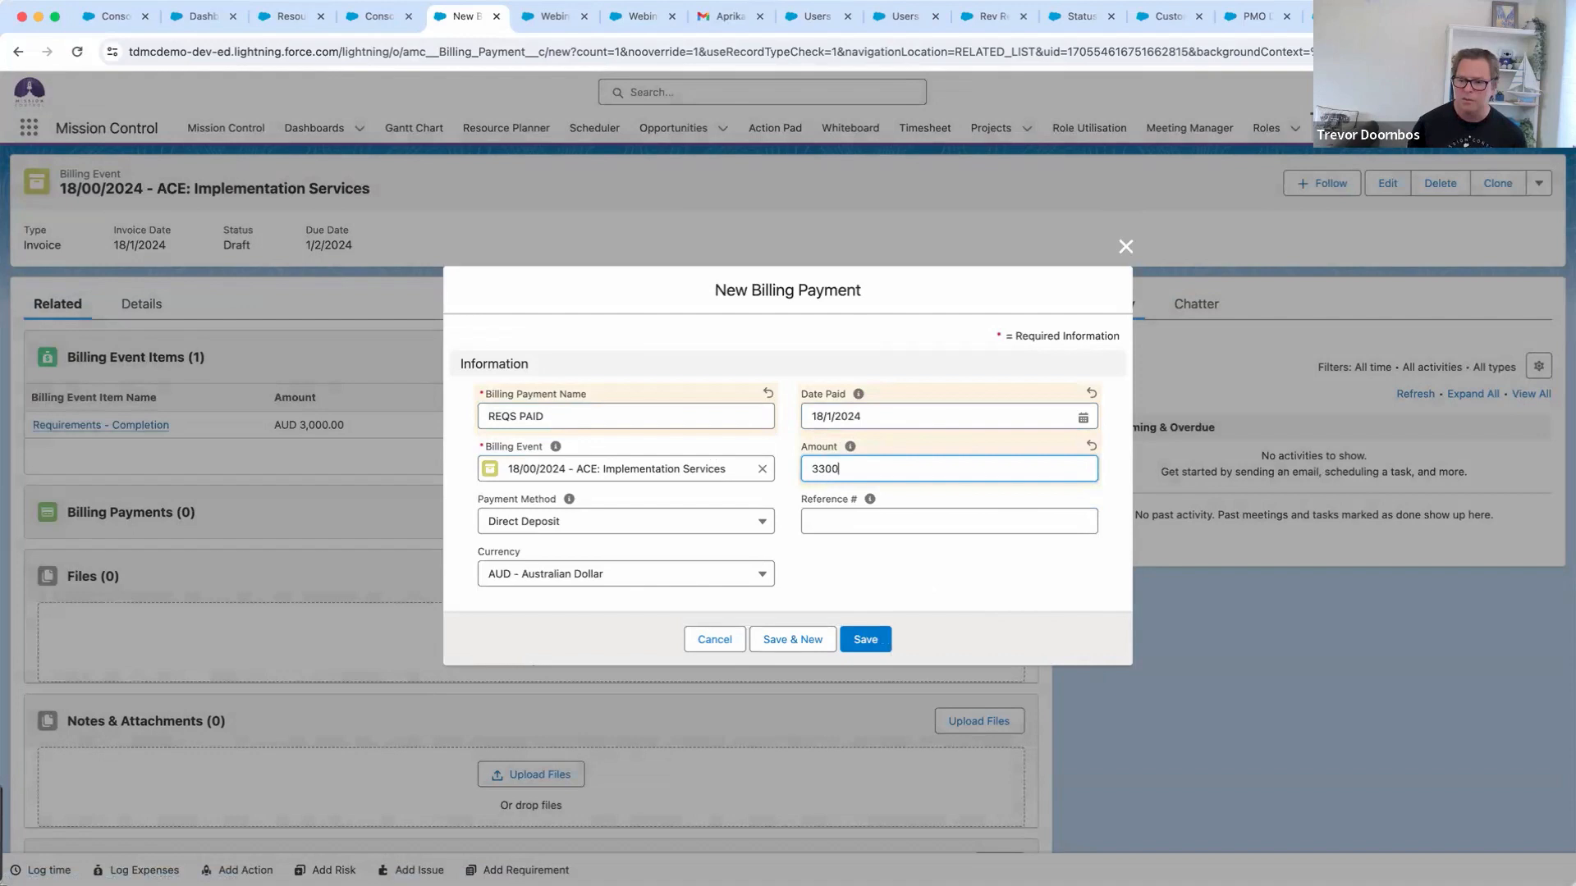
pyautogui.click(834, 520)
pyautogui.write('MCT001')
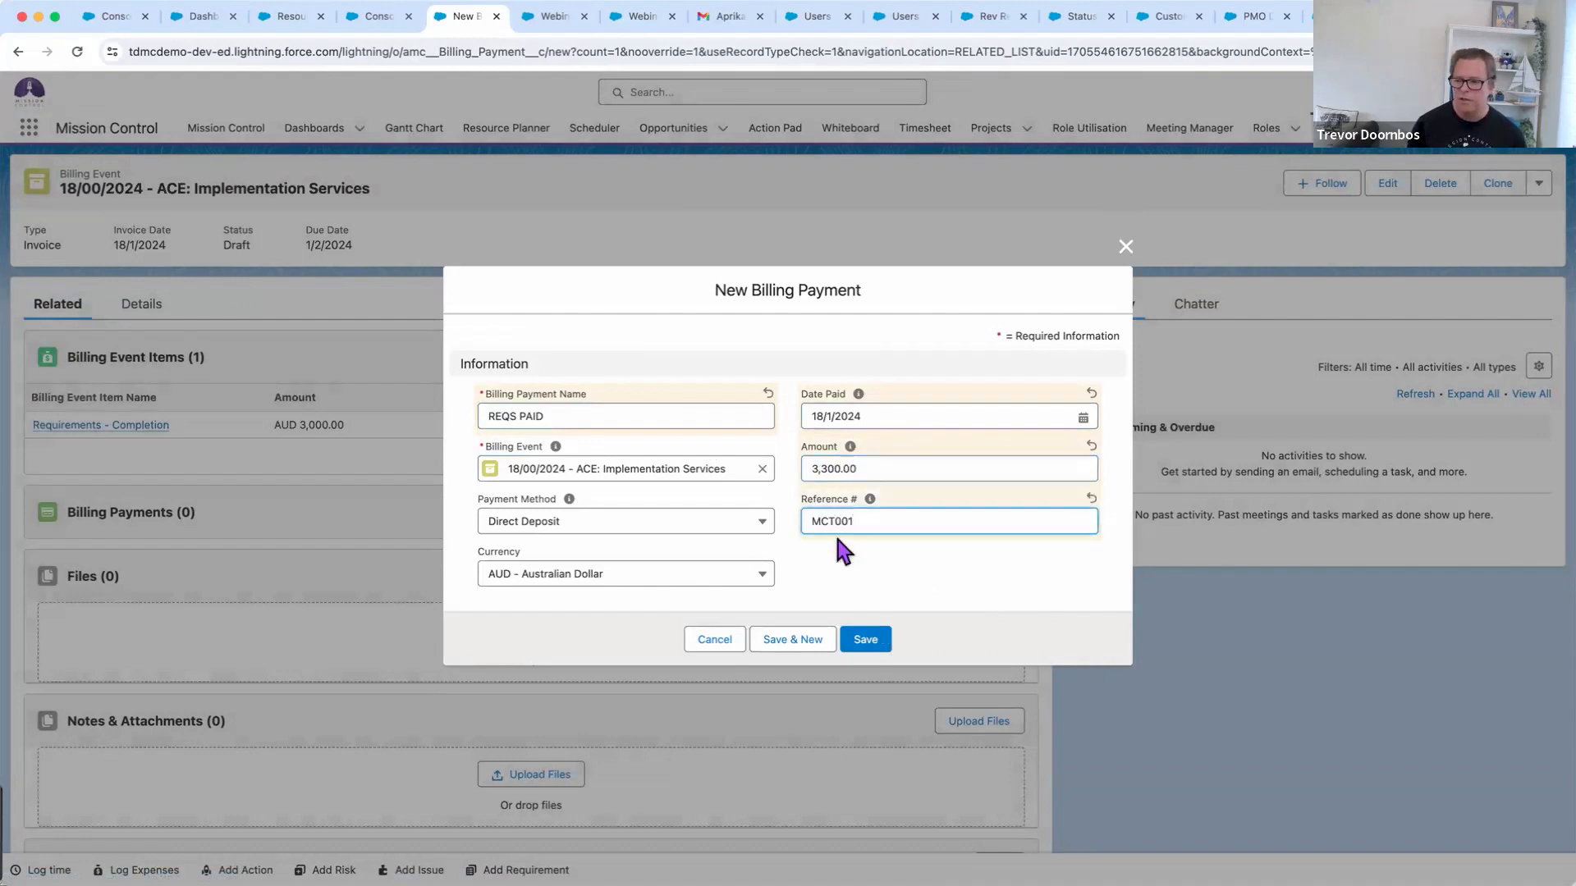
pyautogui.click(866, 642)
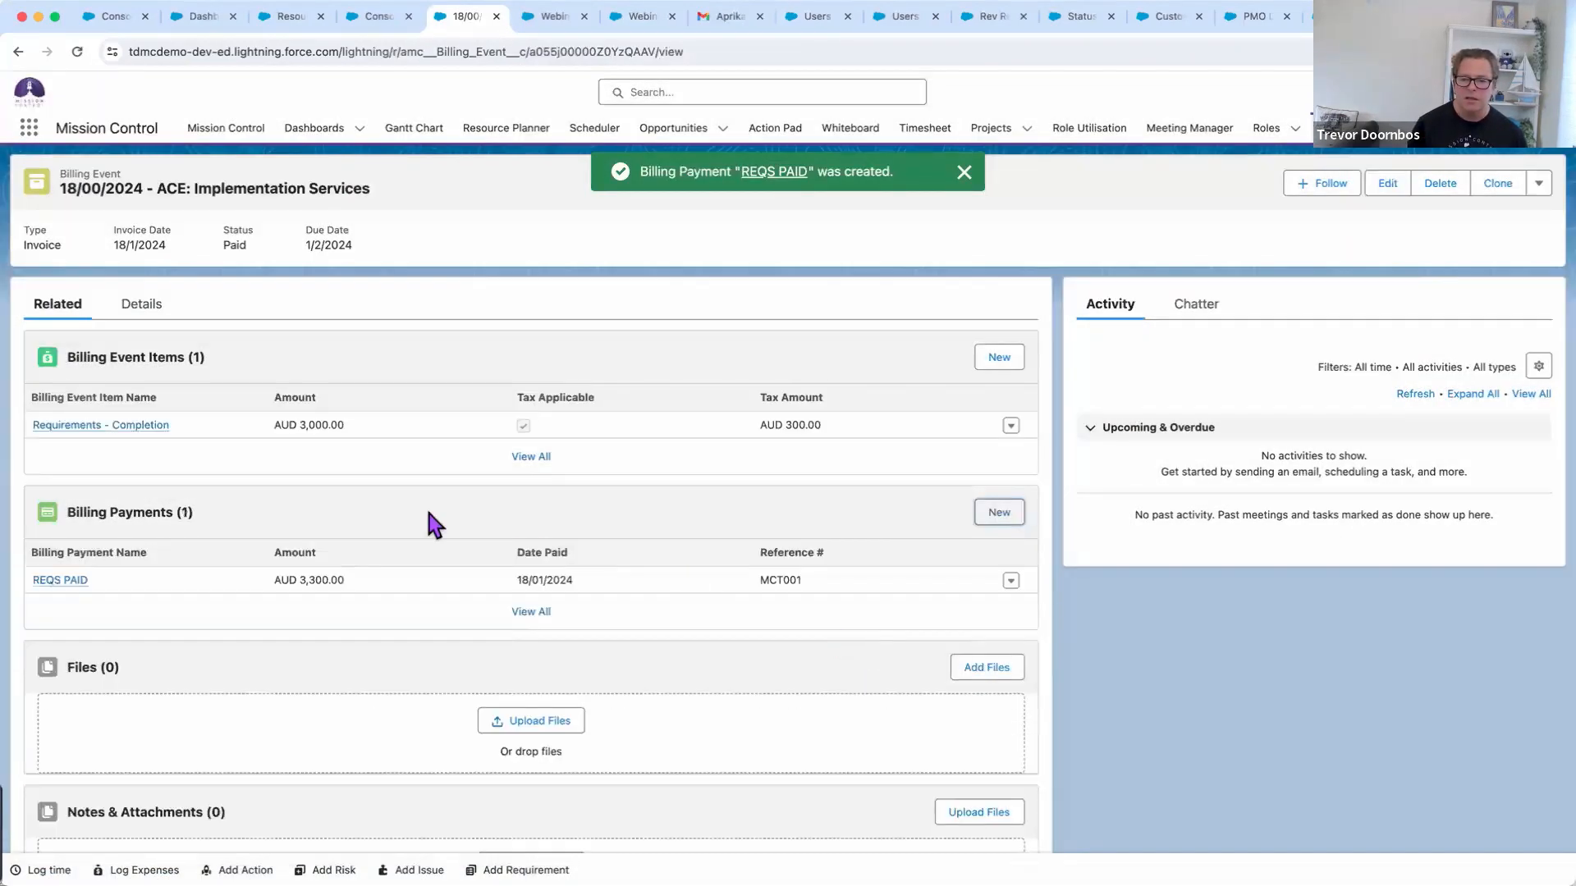
pyautogui.click(138, 305)
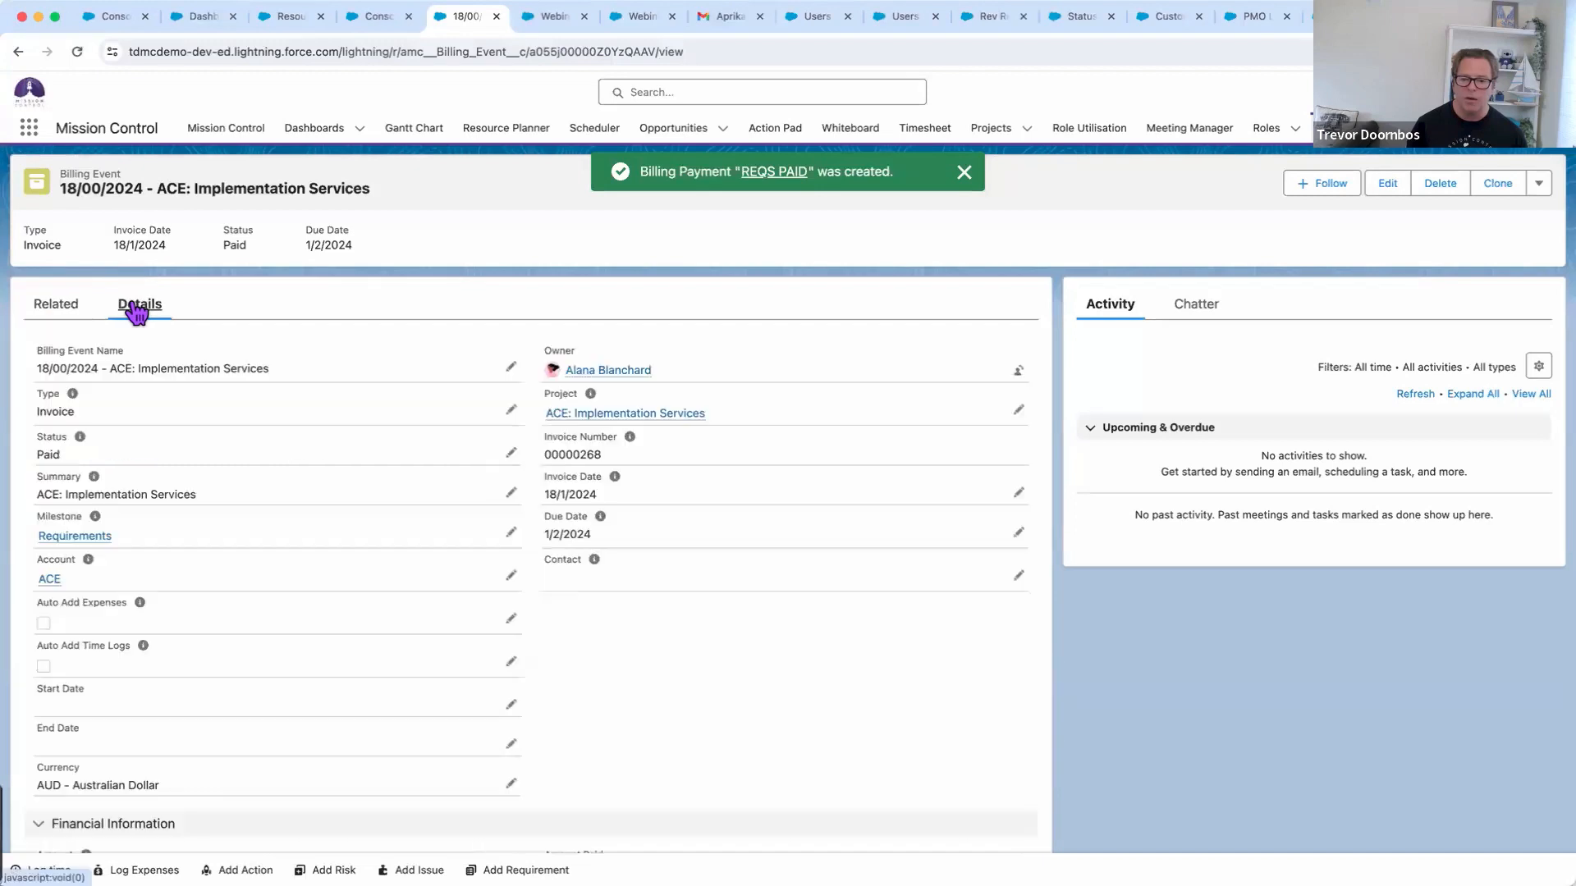
pyautogui.click(648, 418)
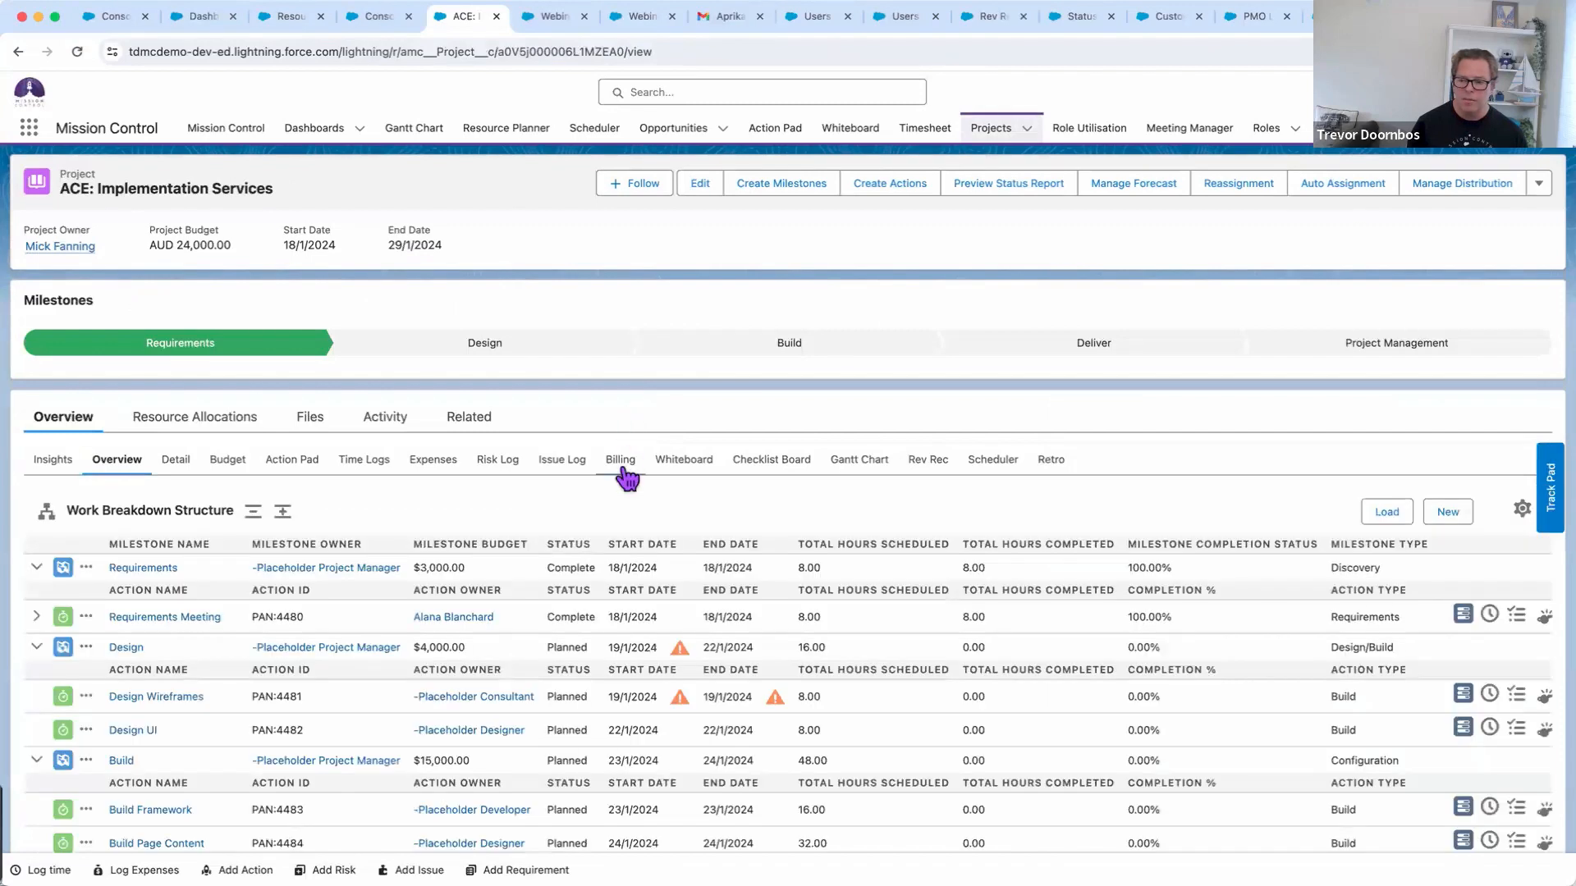
pyautogui.click(621, 462)
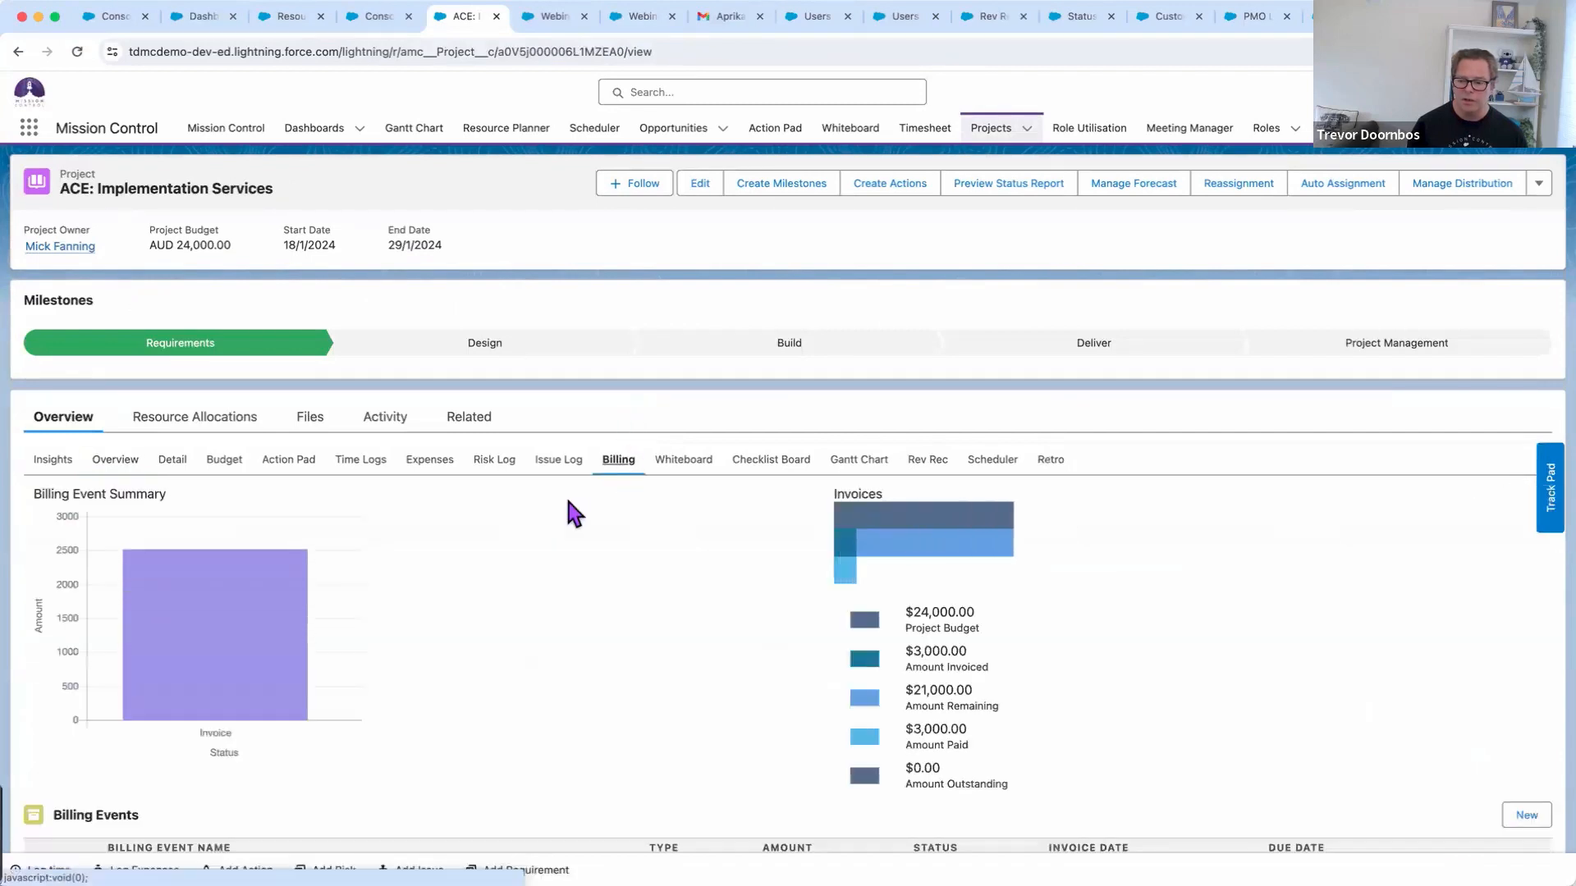
pyautogui.scroll(-3, 575, 513)
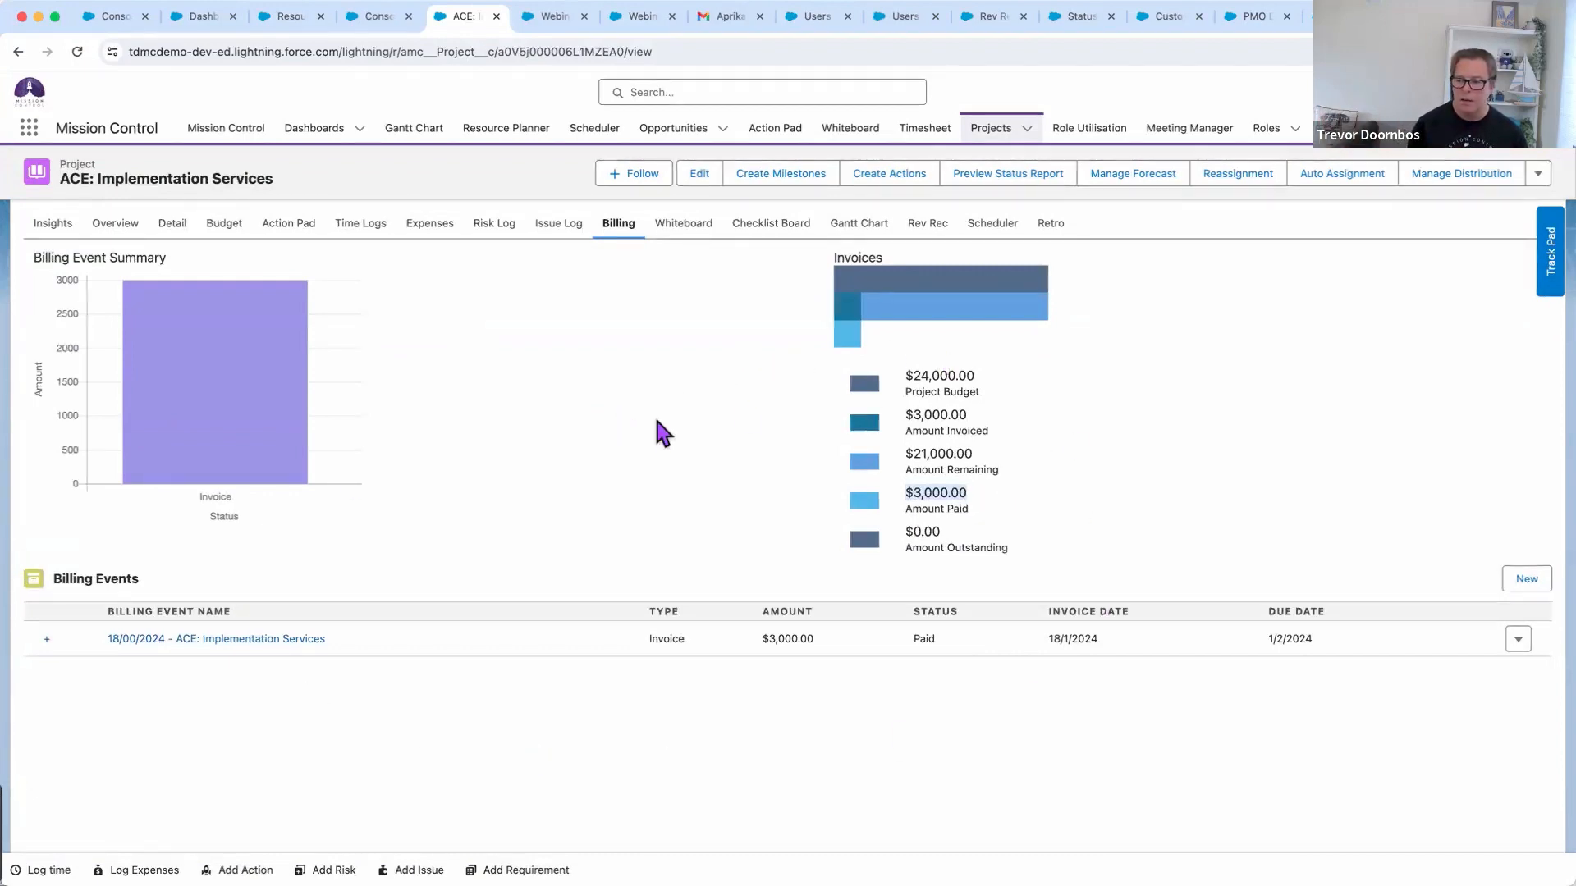
pyautogui.scroll(3, 657, 420)
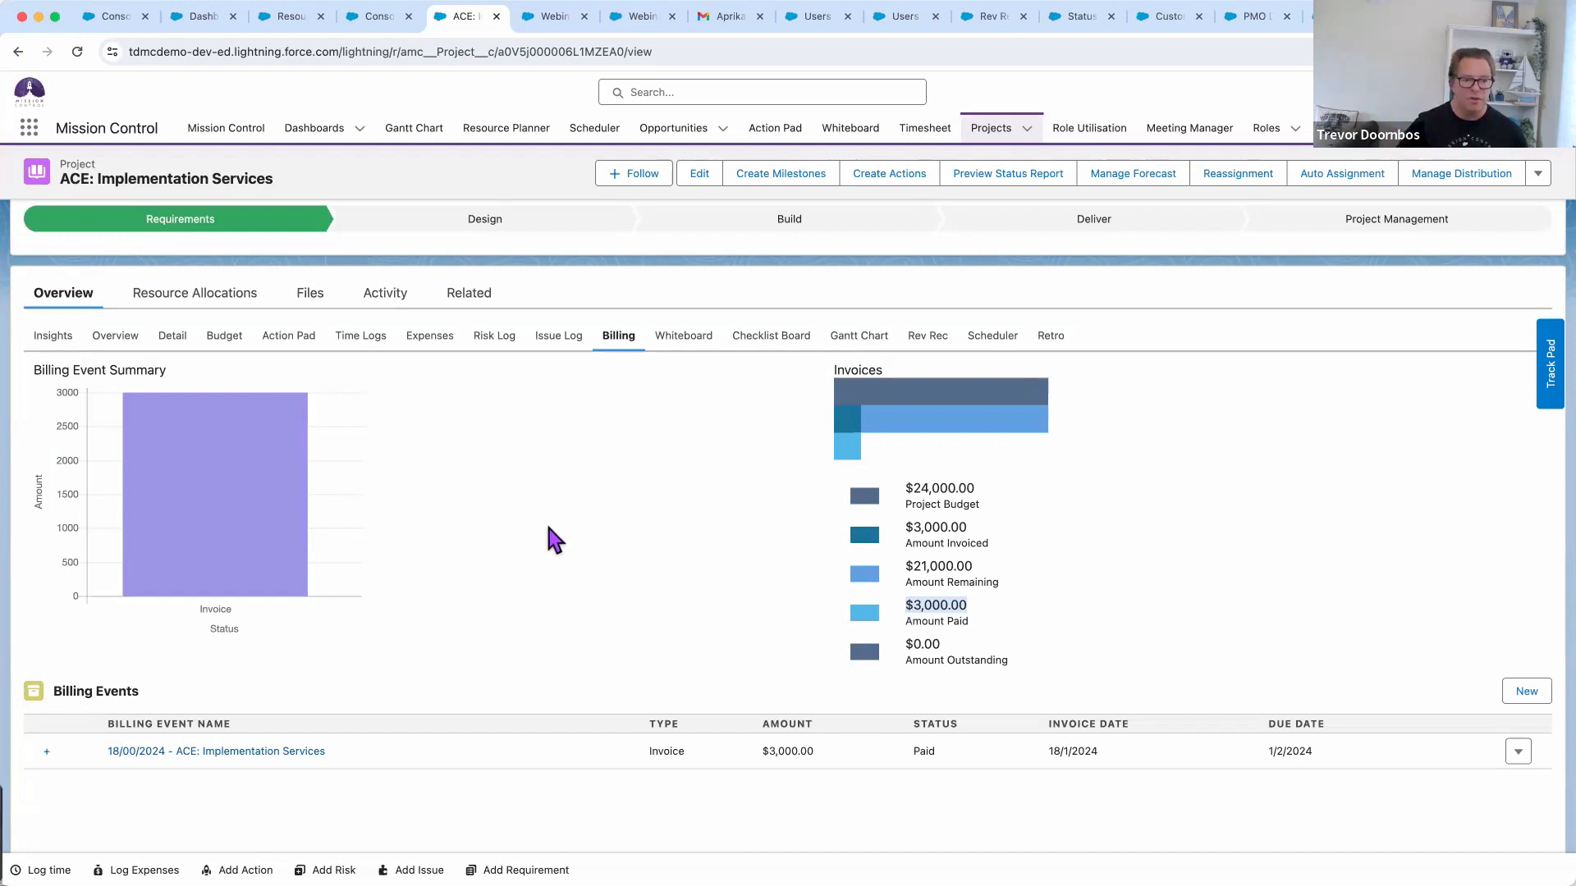
pyautogui.scroll(3, 545, 519)
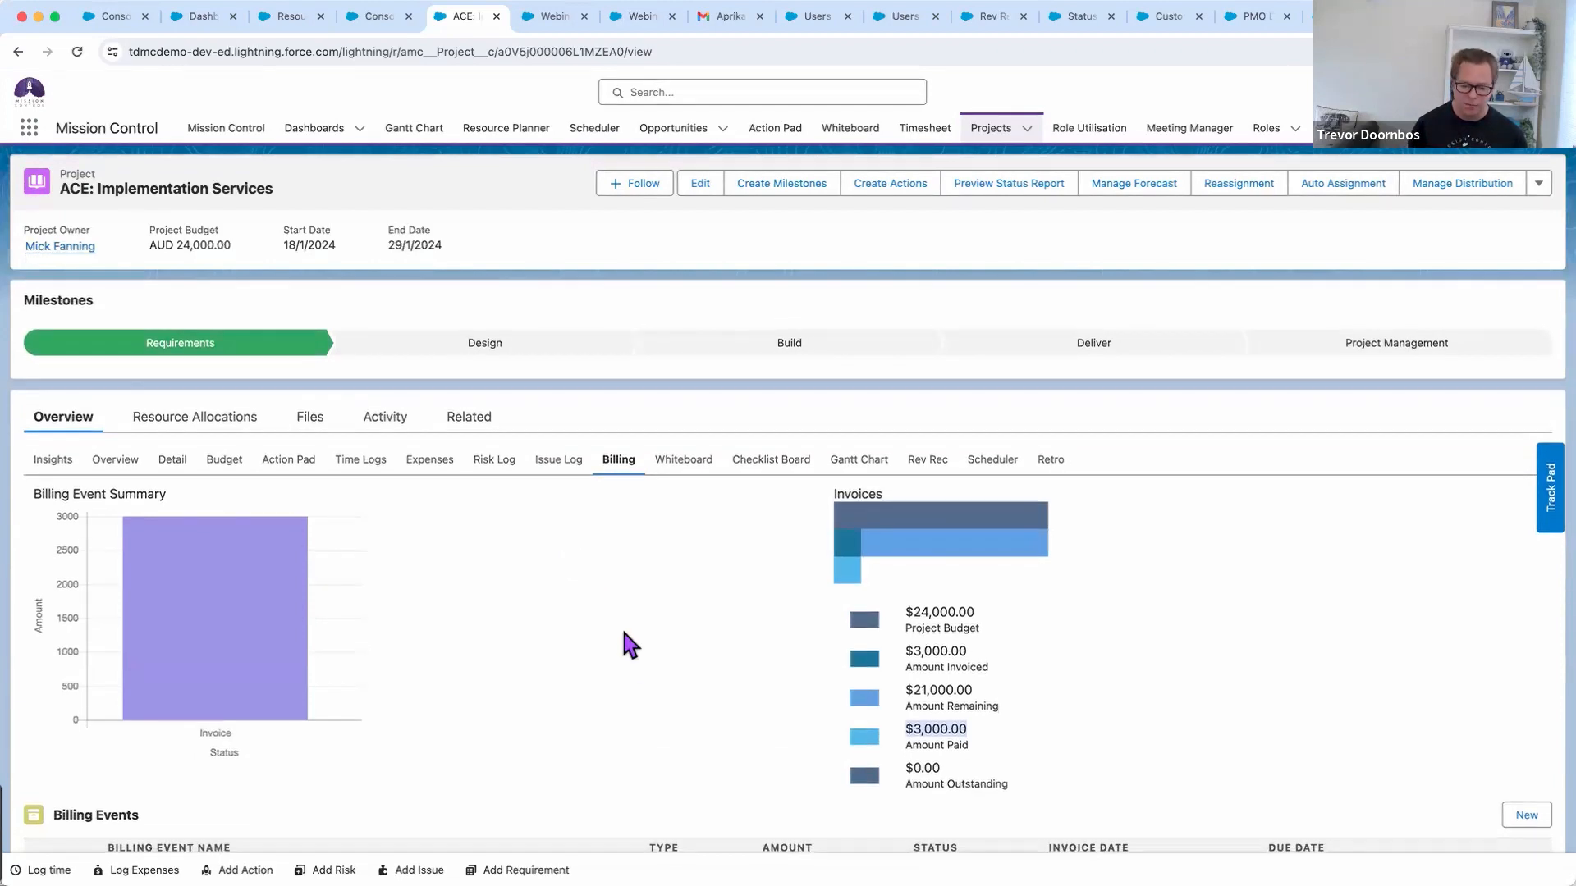
pyautogui.press('super+Tab')
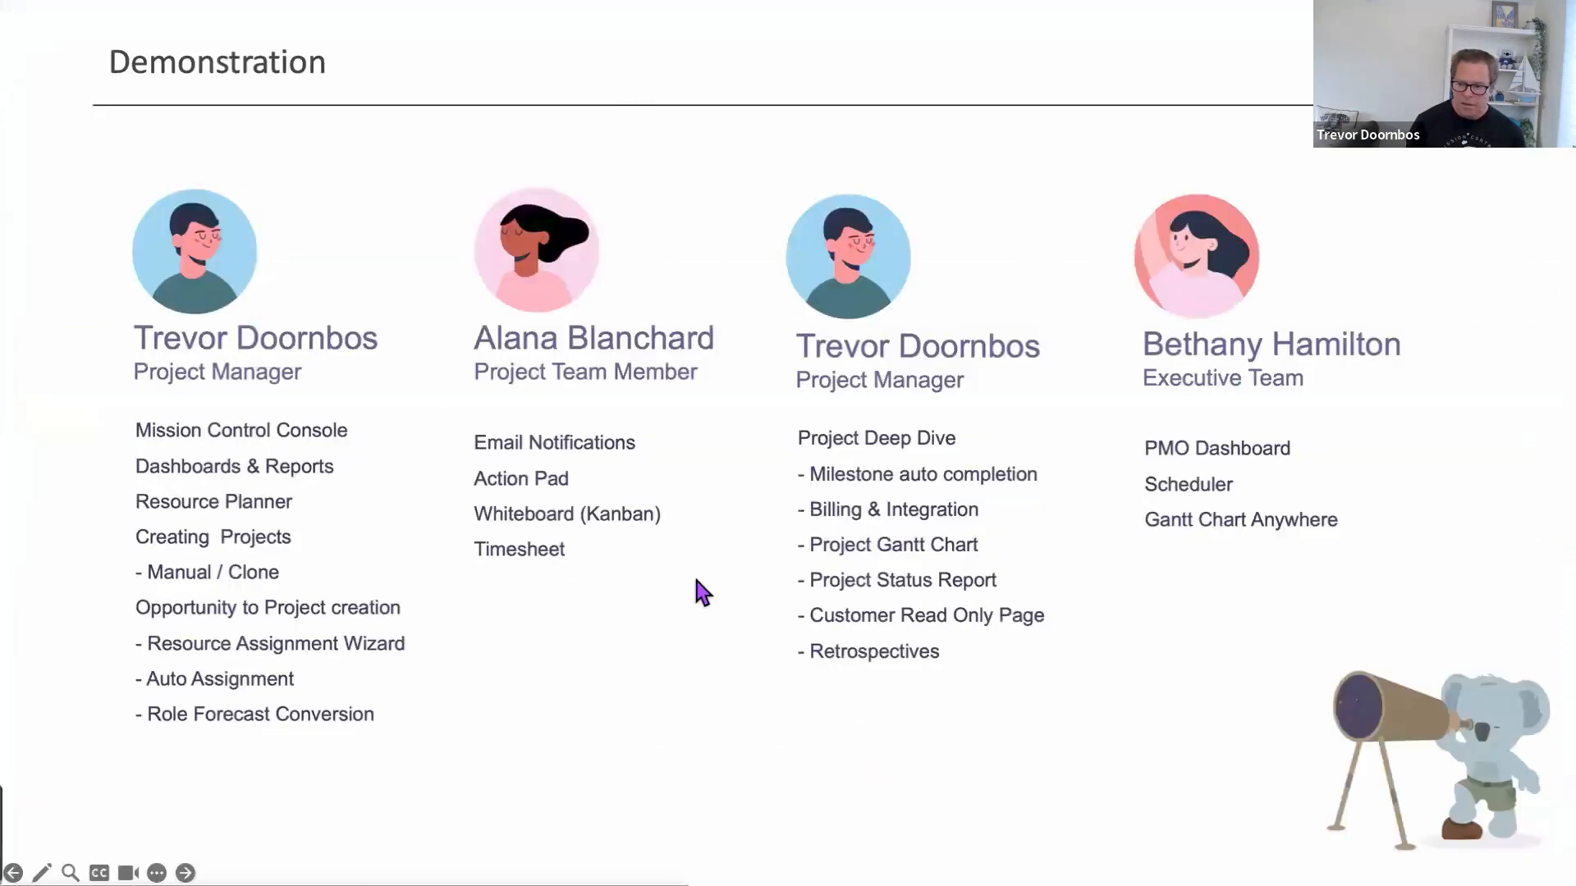
pyautogui.click(974, 517)
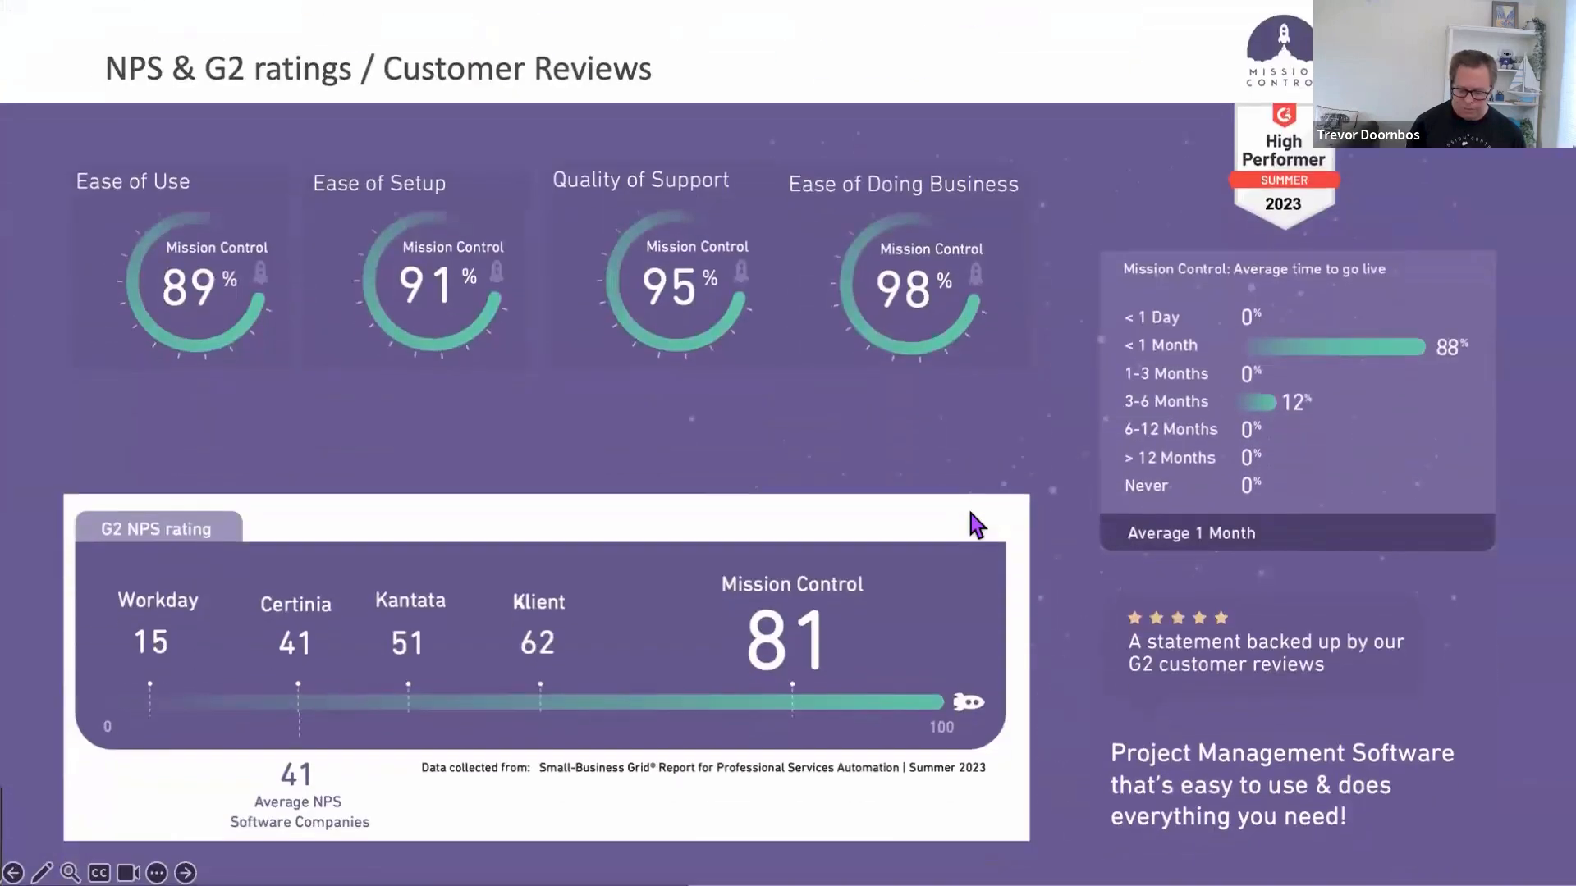
pyautogui.press('Left')
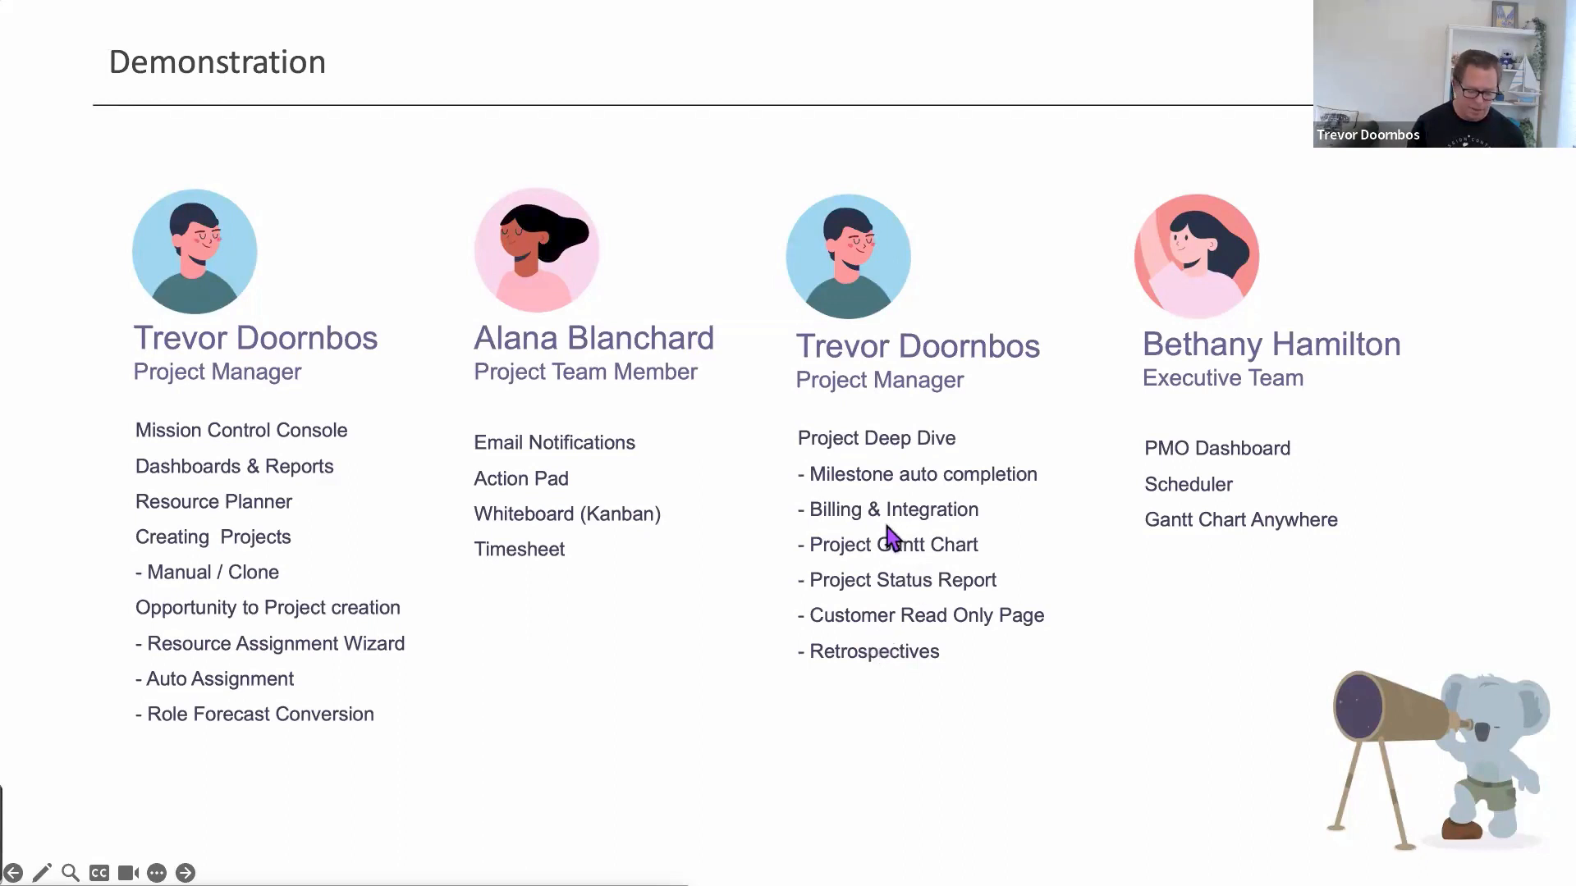
pyautogui.press('super+Tab')
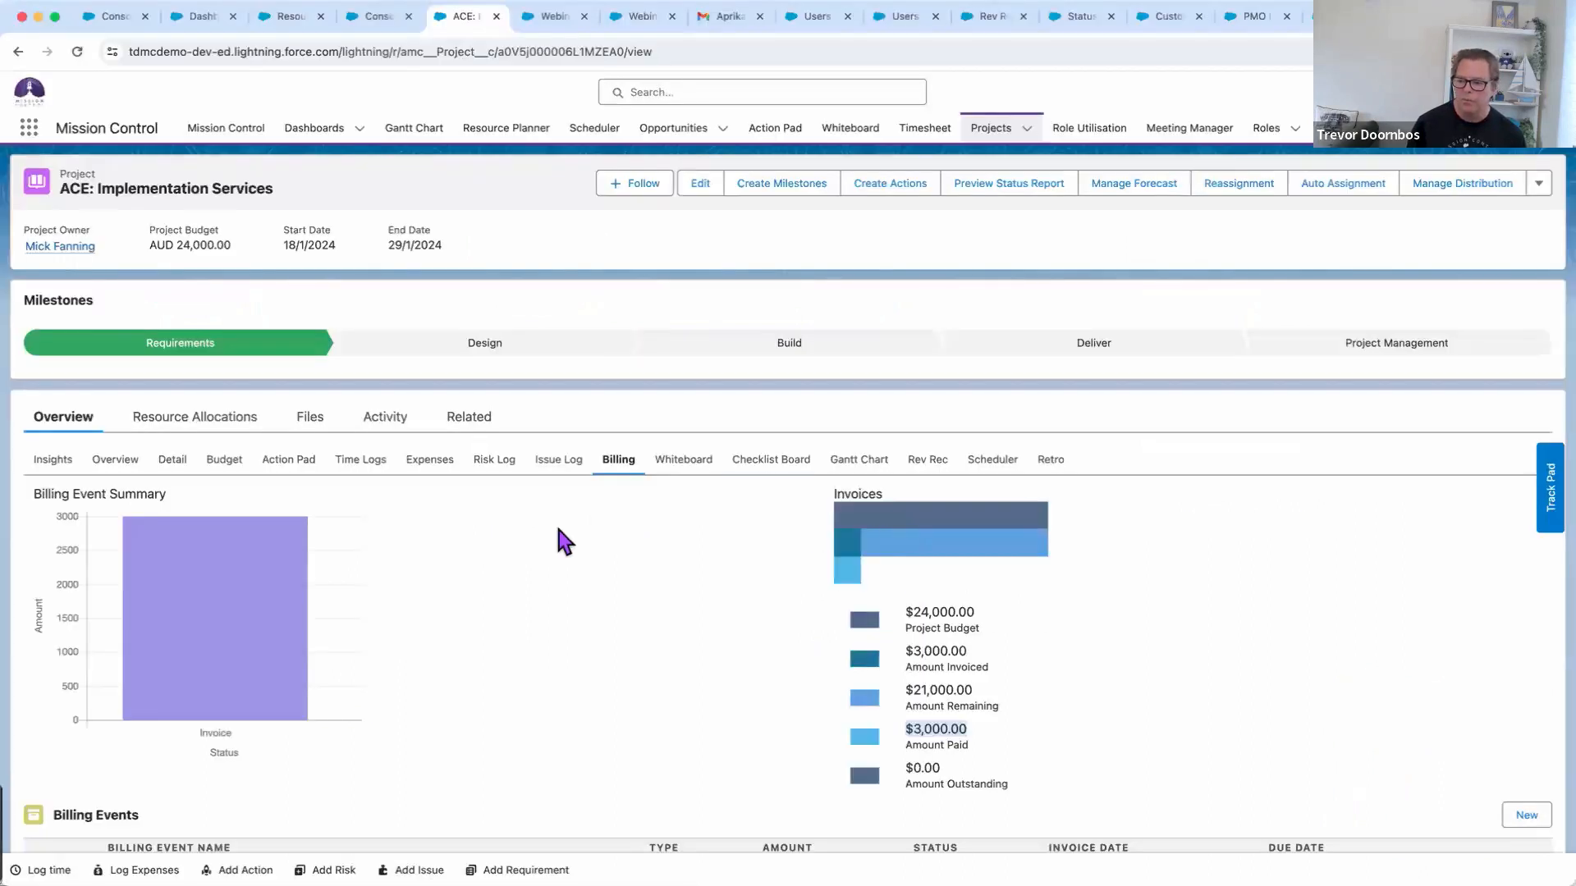
# In the Gantt chart, collapse to phases, expand Requirements and Design, then expand every phase and task
pyautogui.click(858, 461)
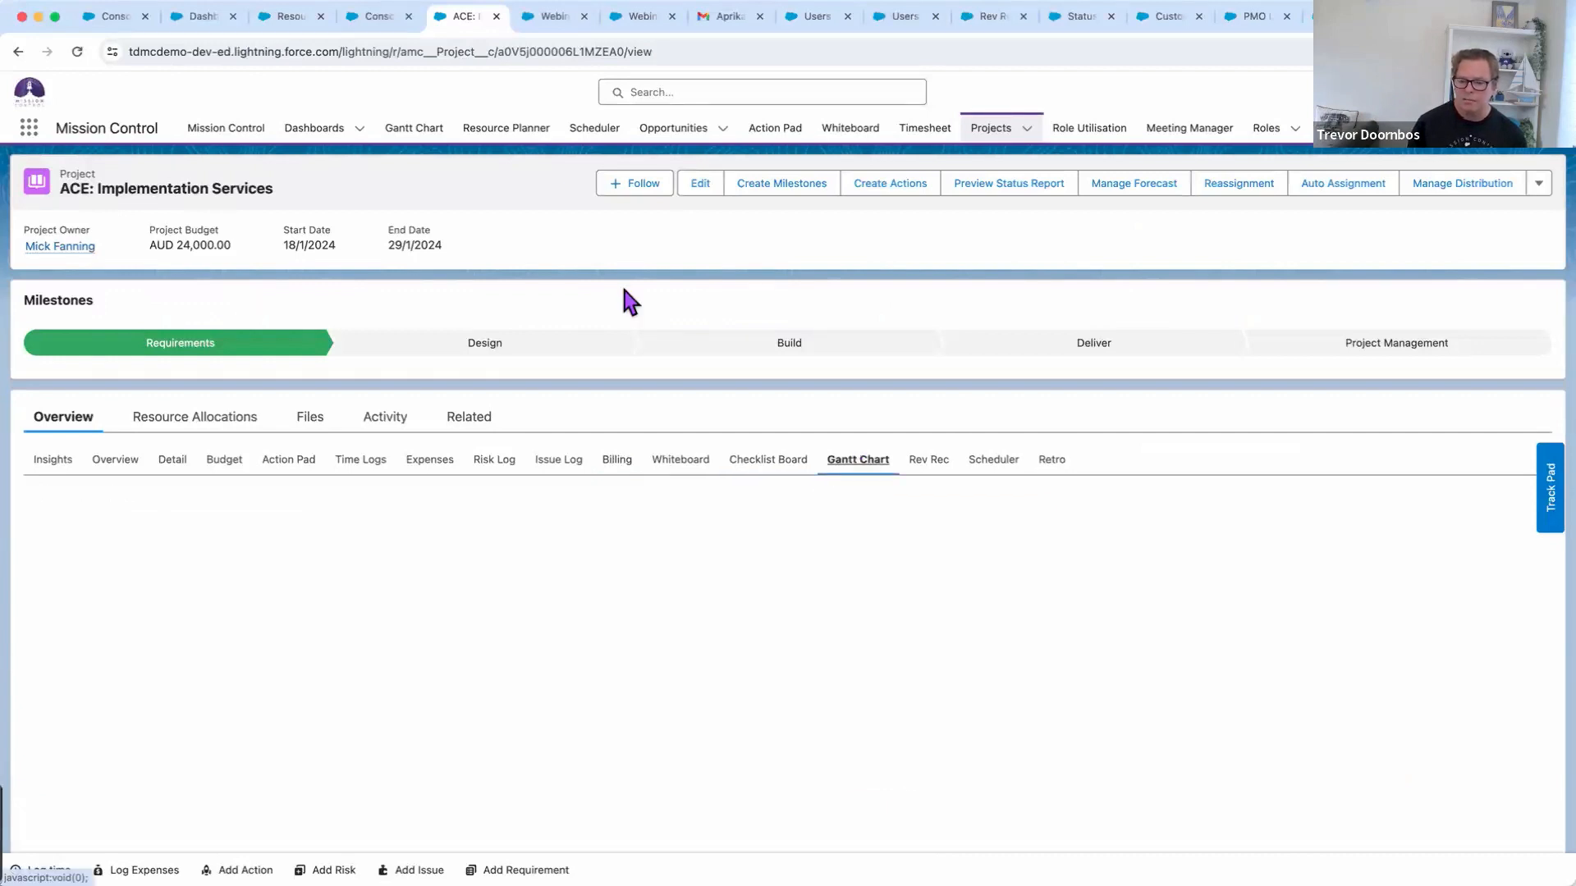
pyautogui.scroll(-2, 630, 271)
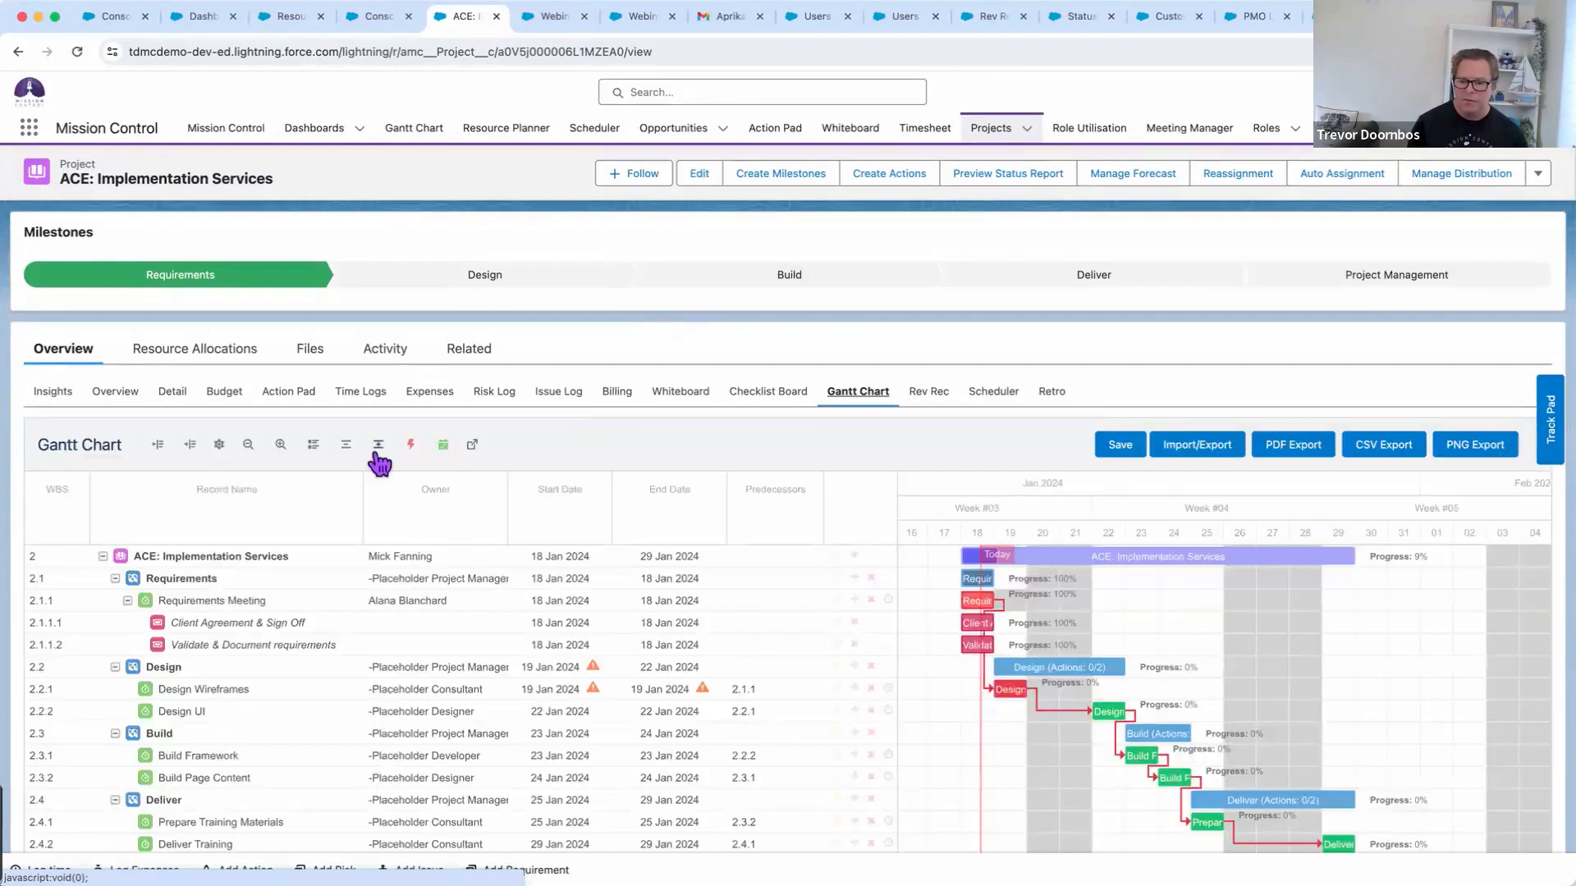
pyautogui.click(345, 446)
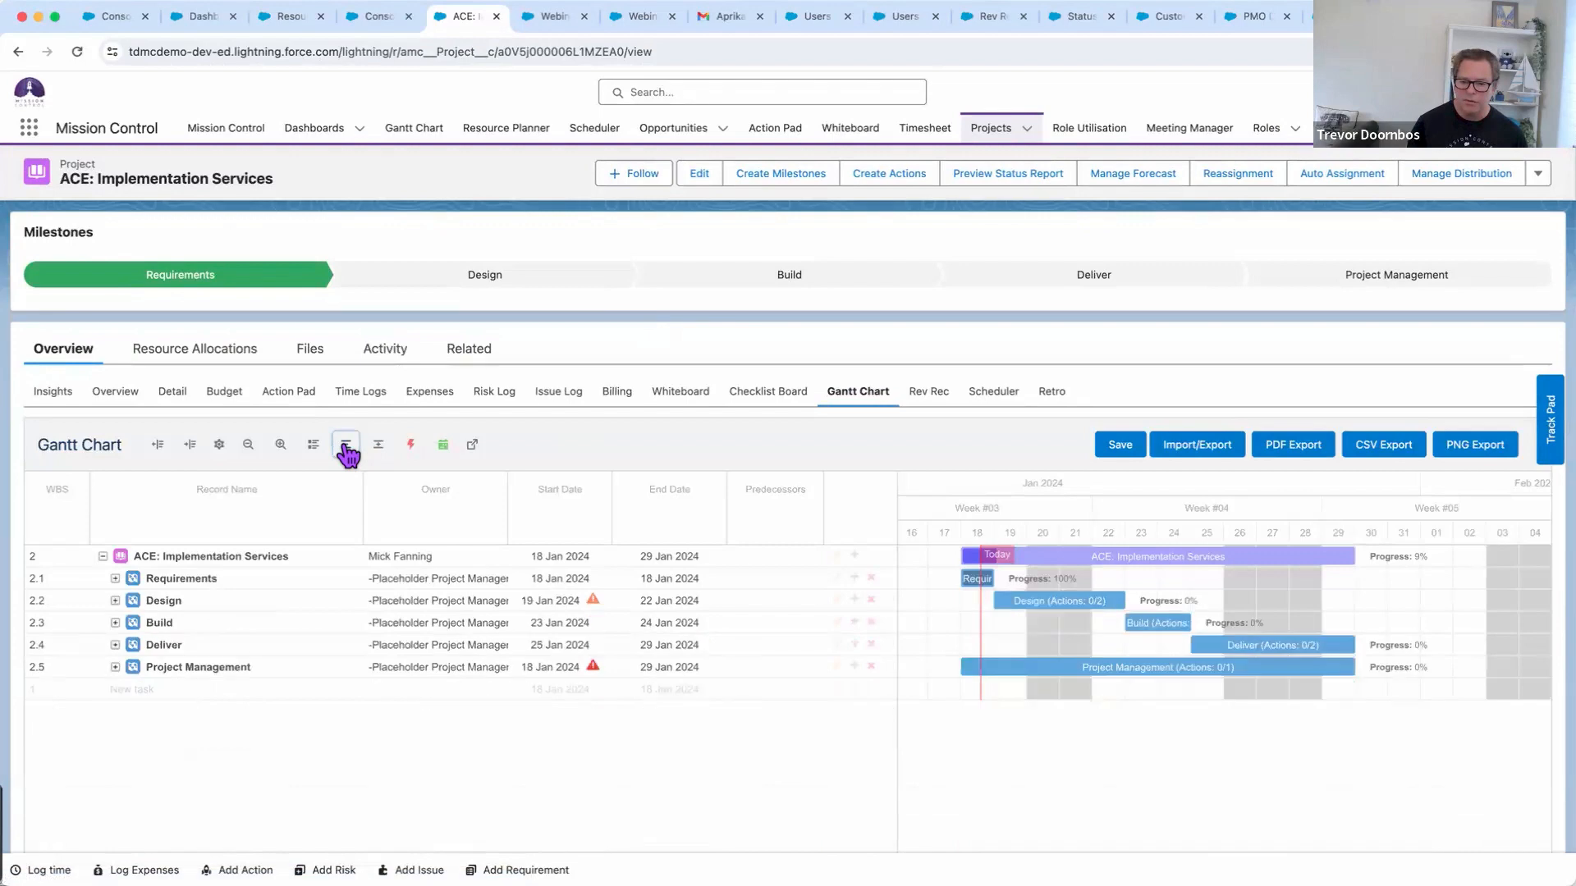
pyautogui.click(114, 578)
pyautogui.click(115, 623)
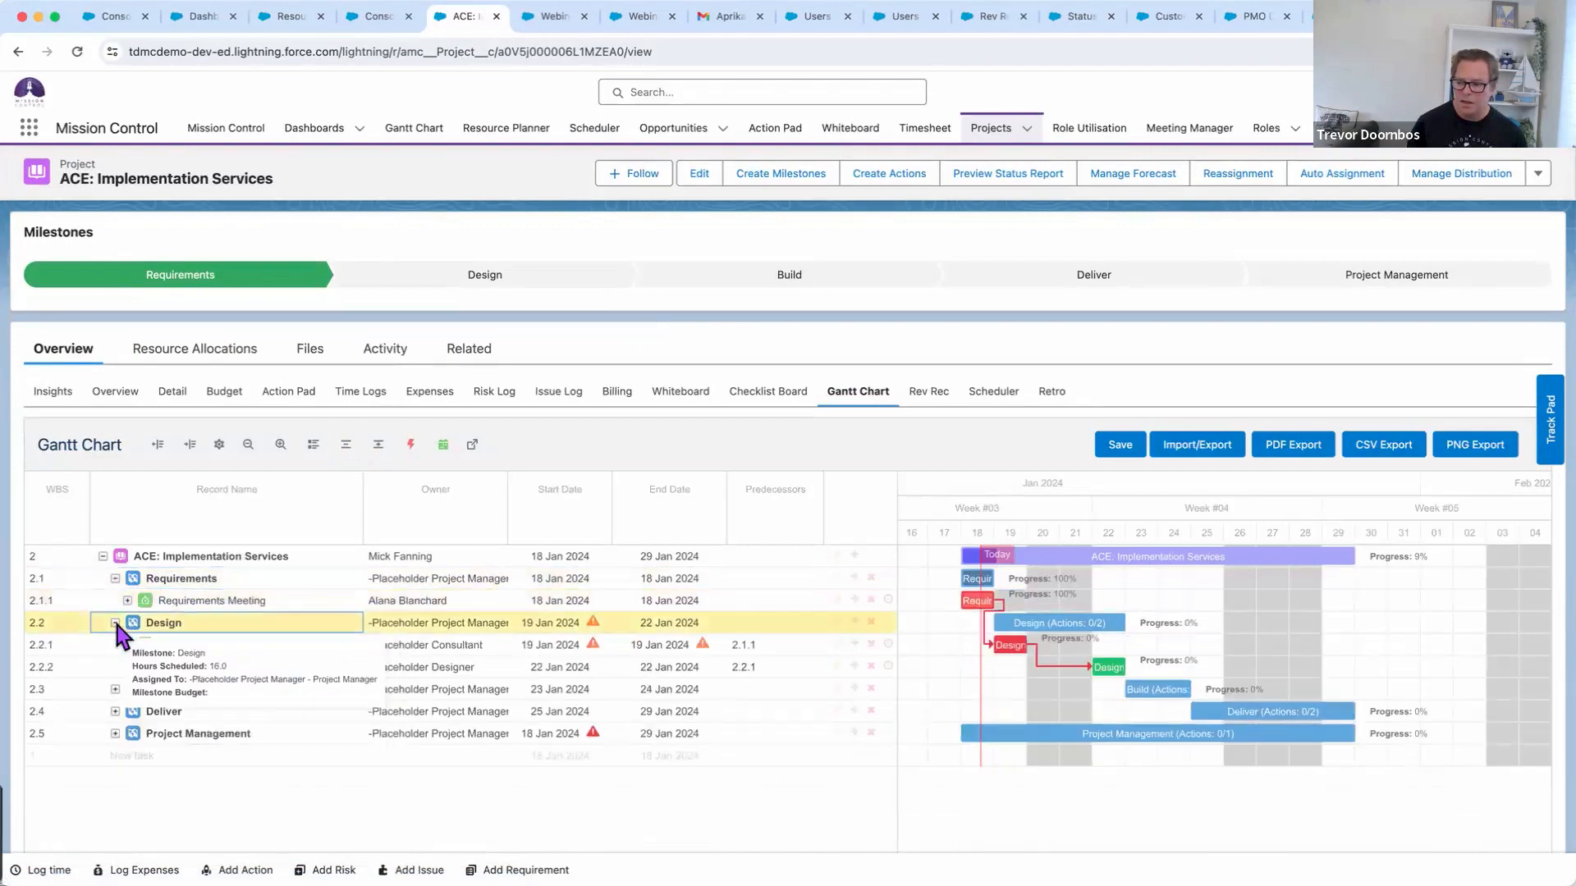
pyautogui.click(379, 445)
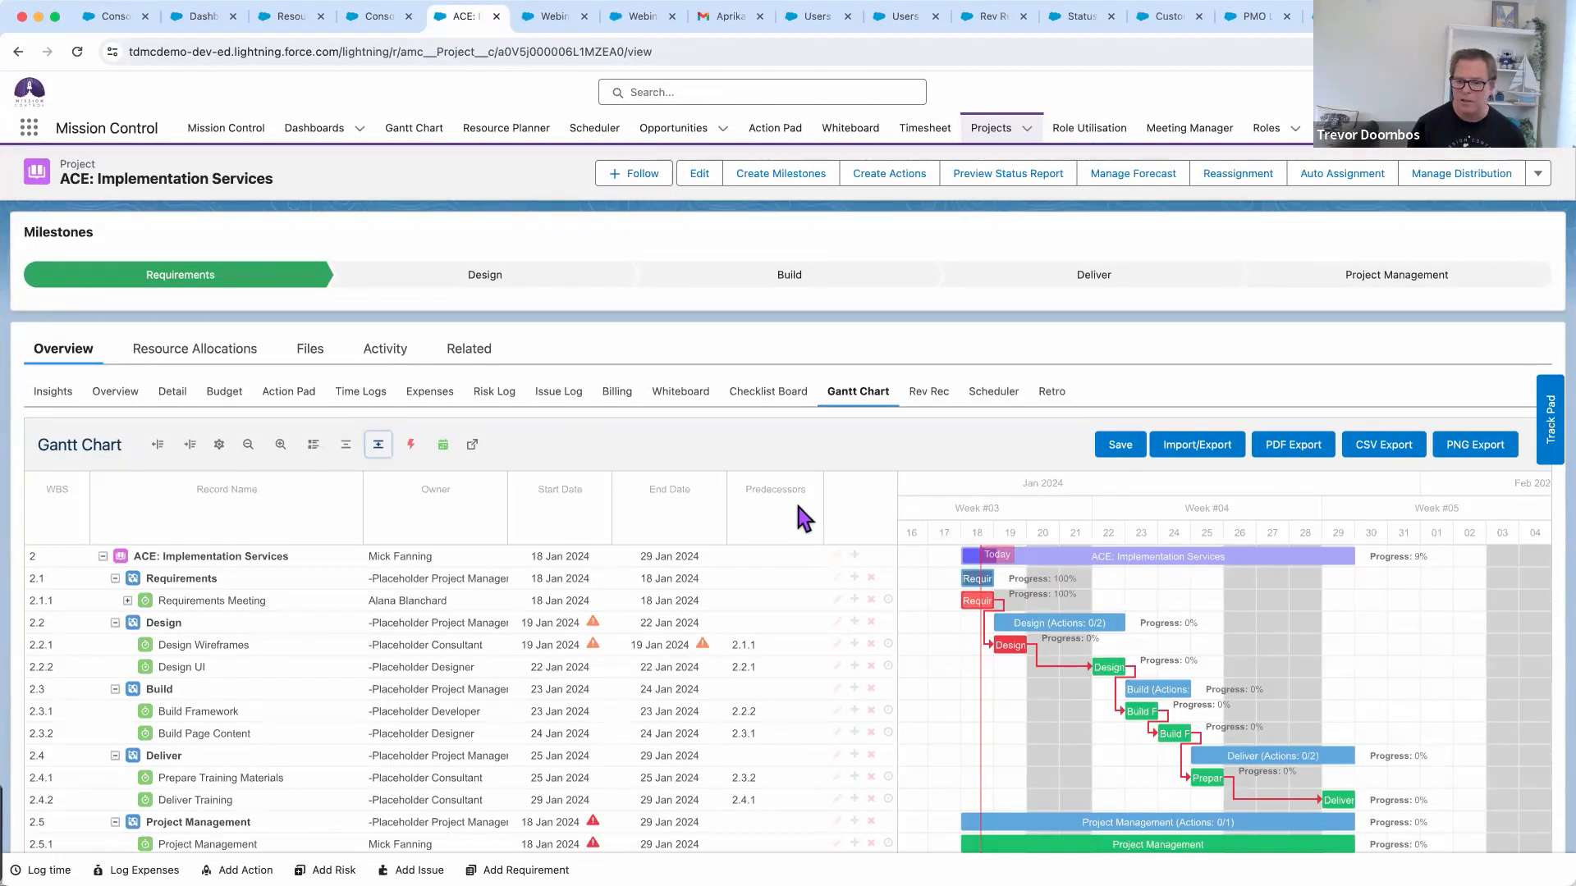
# Show baseline bars, then drag the Design phase later and back to its original dates
pyautogui.click(313, 447)
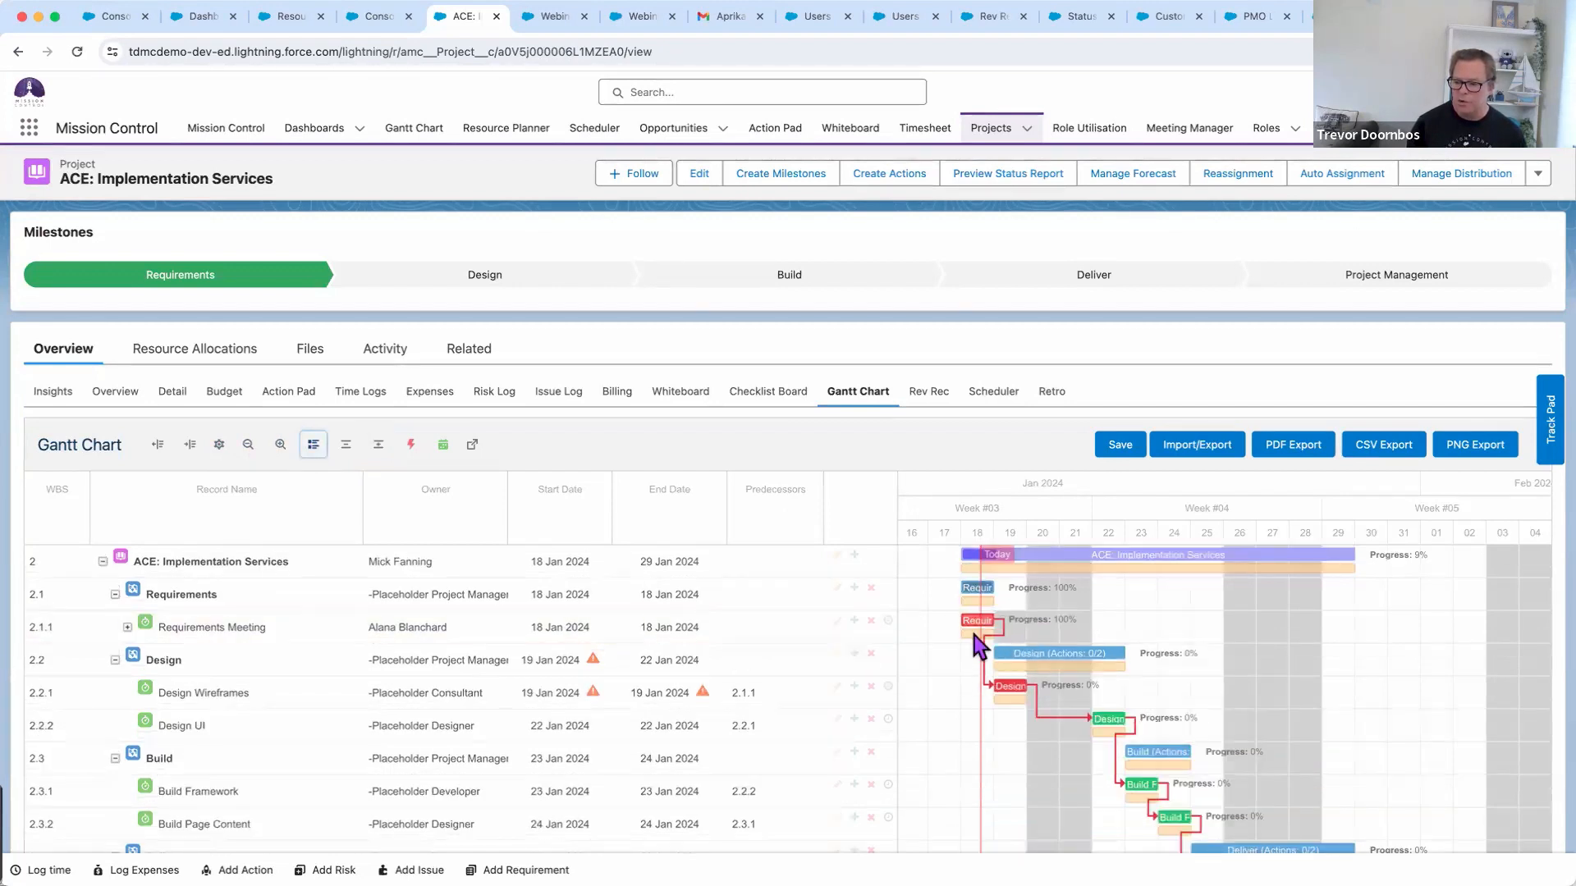
pyautogui.hscroll(-1, 976, 640)
pyautogui.hscroll(1, 979, 640)
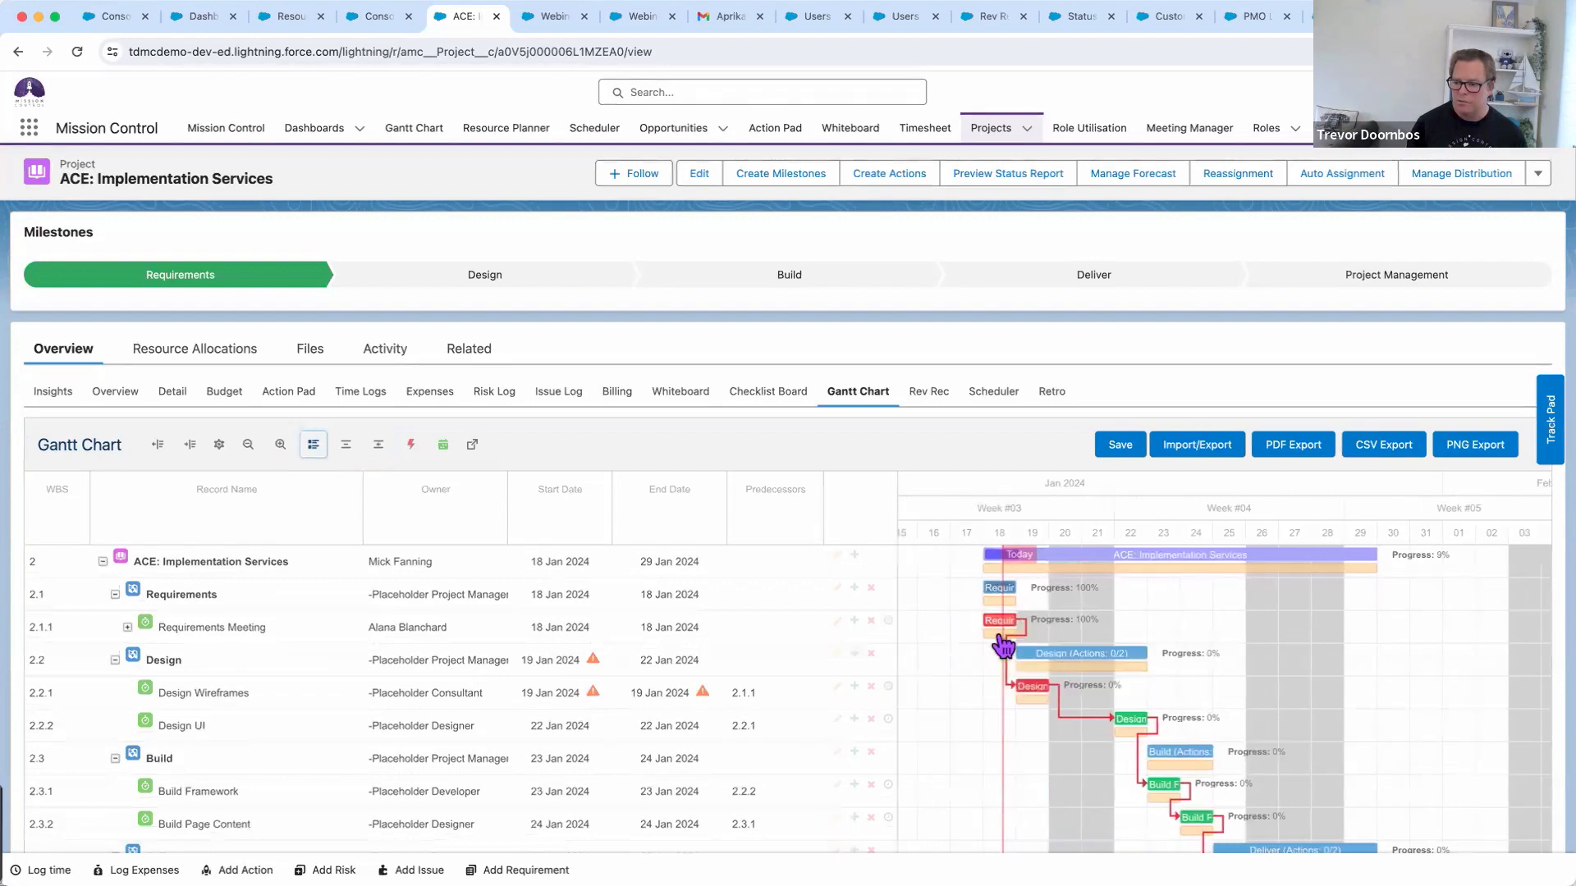
pyautogui.hscroll(1, 999, 640)
pyautogui.moveTo(1043, 654); pyautogui.dragTo(1151, 657)
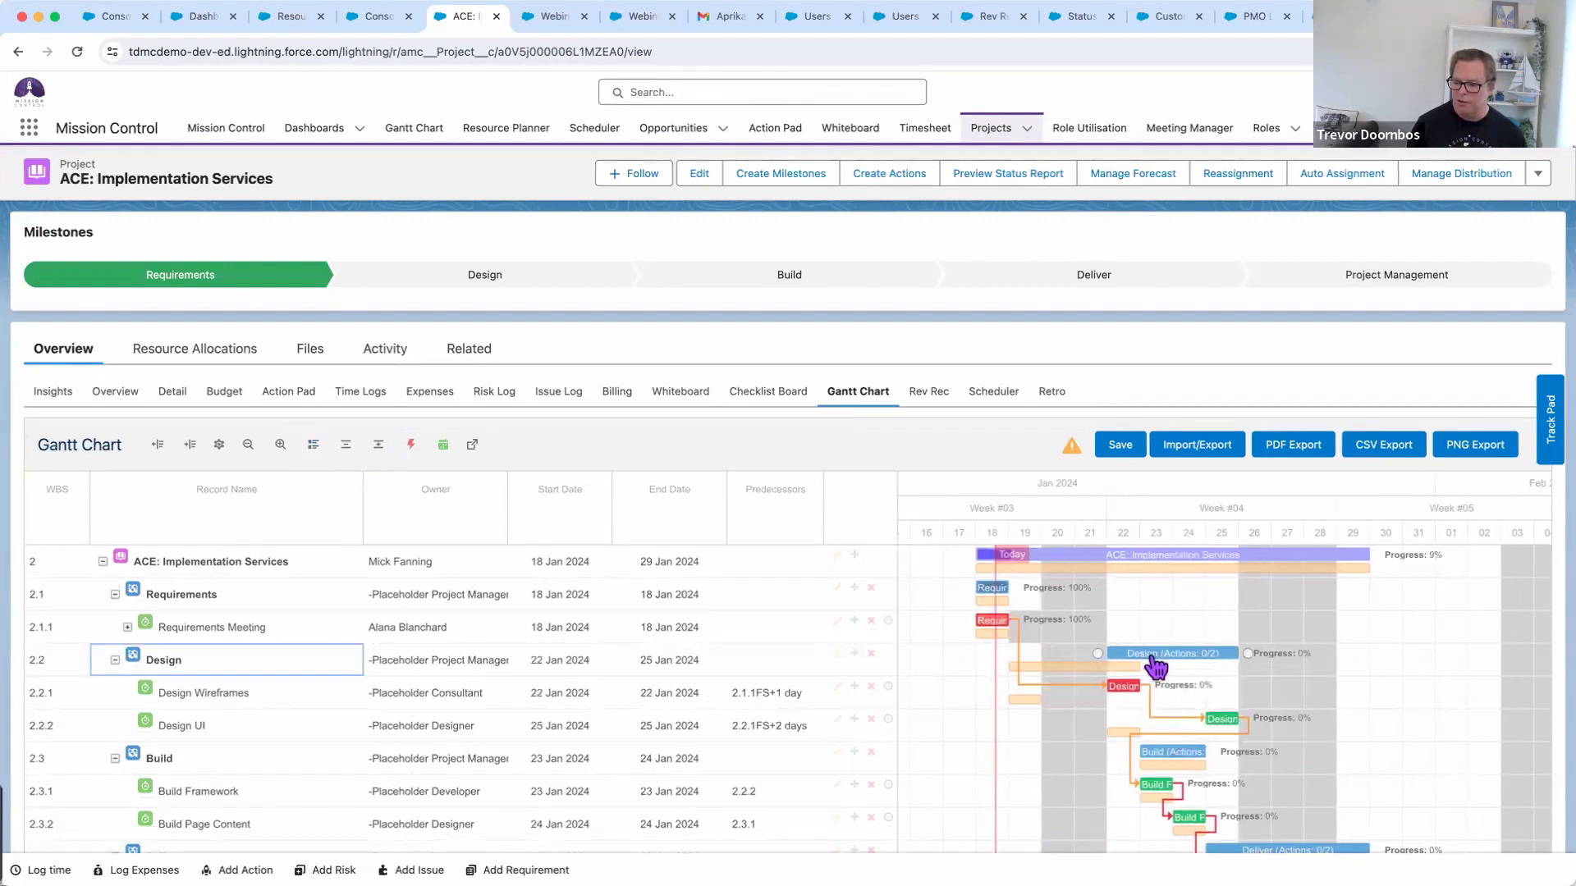
pyautogui.hscroll(2, 1153, 666)
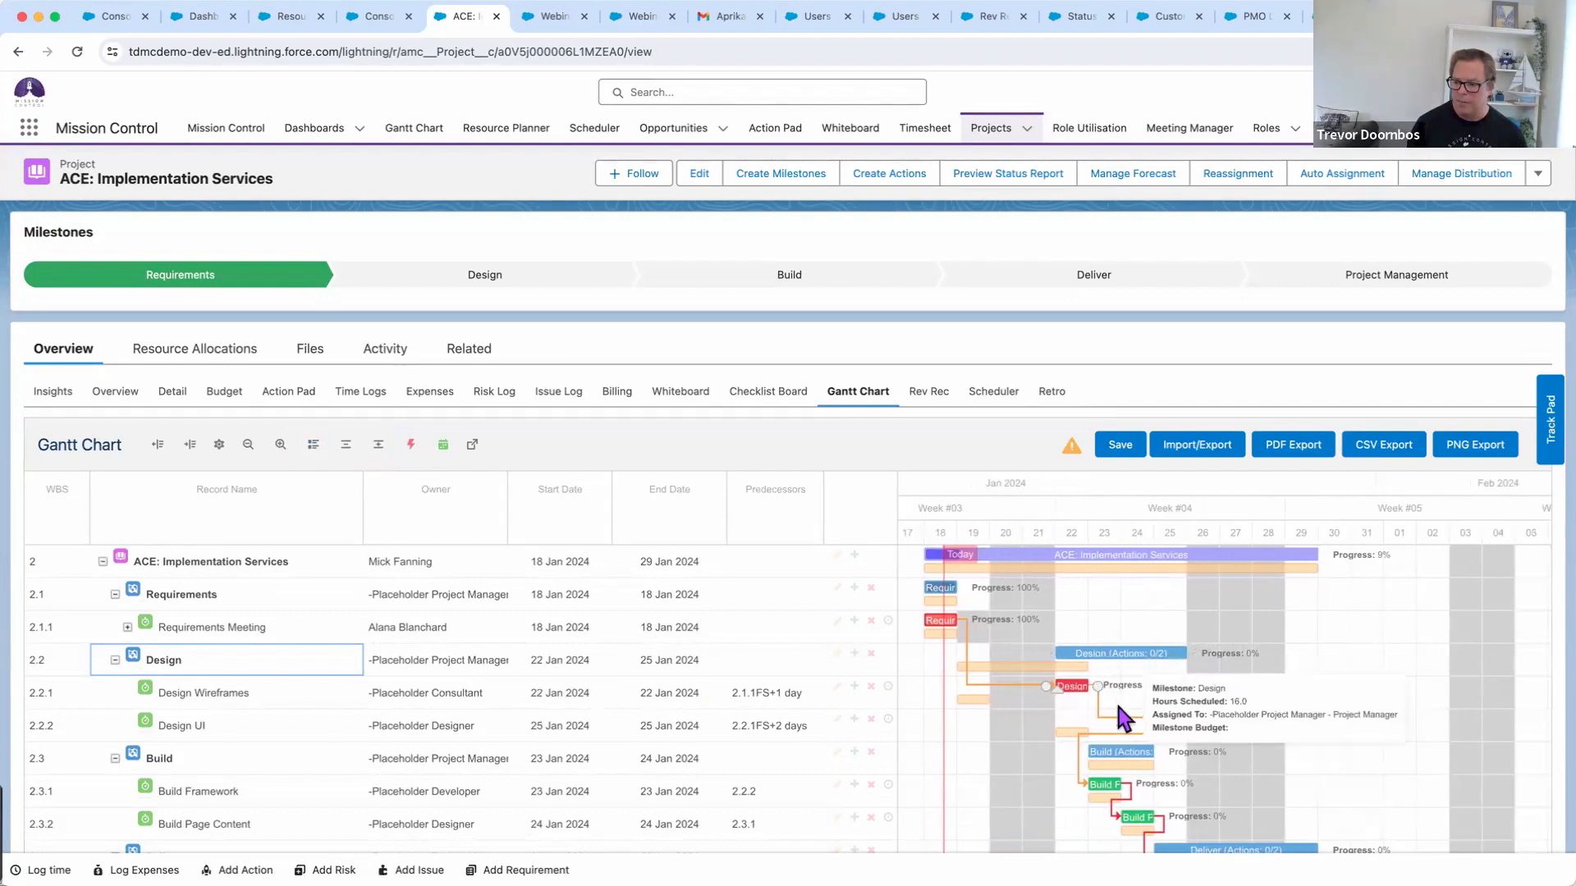
pyautogui.moveTo(1144, 654); pyautogui.dragTo(1048, 662)
# Set Design Wireframes' predecessor to 2.1.1fs+2 for a two-day lag, and save the Gantt chart
pyautogui.click(411, 445)
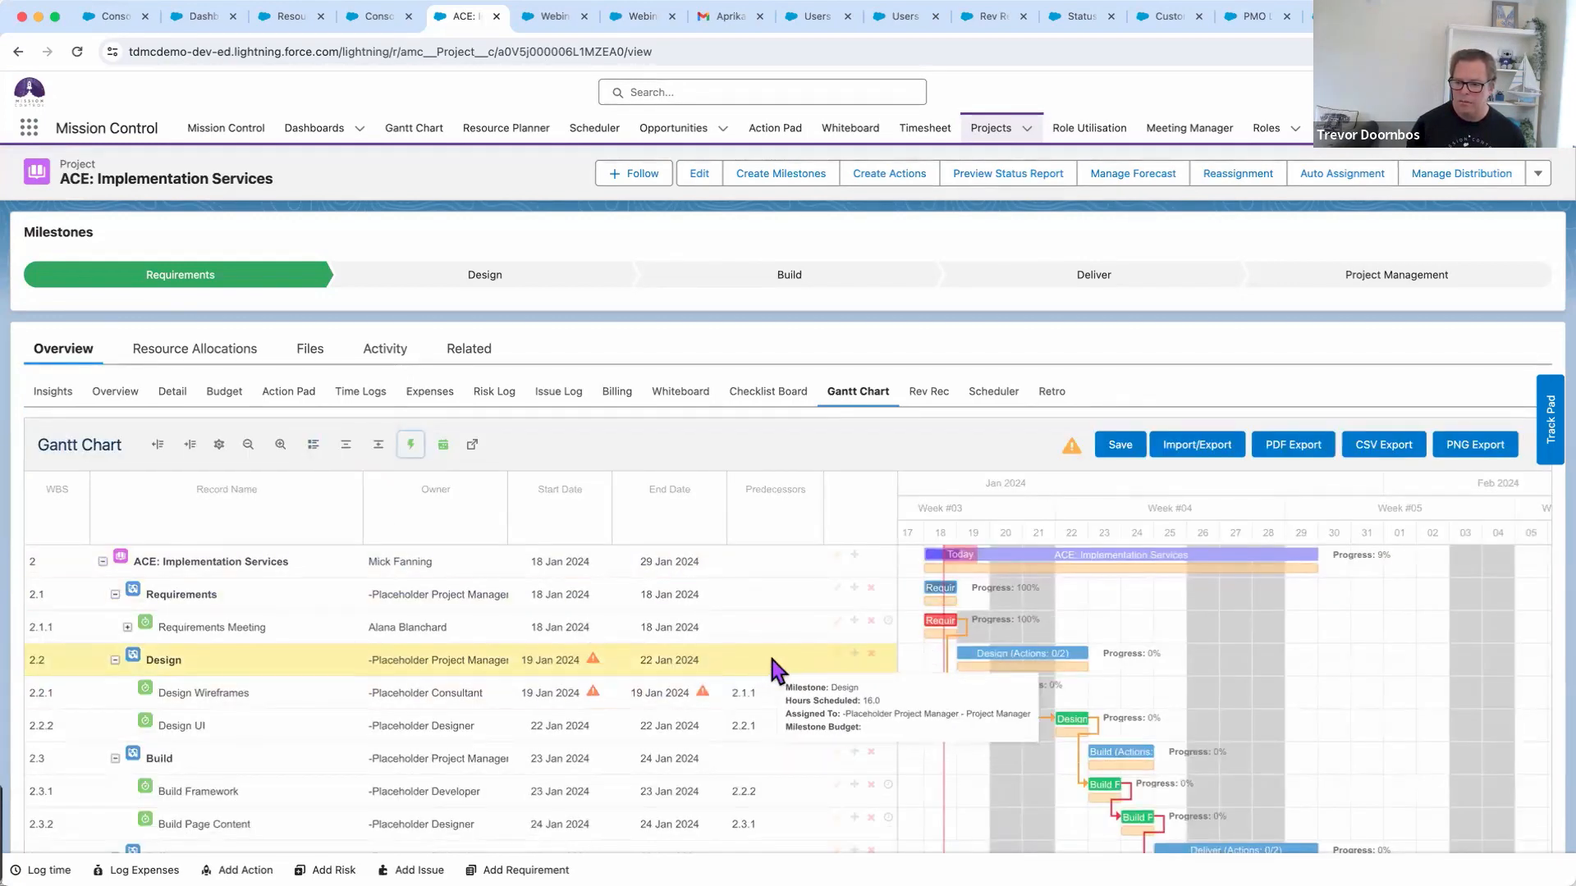
pyautogui.click(780, 695)
pyautogui.click(780, 693)
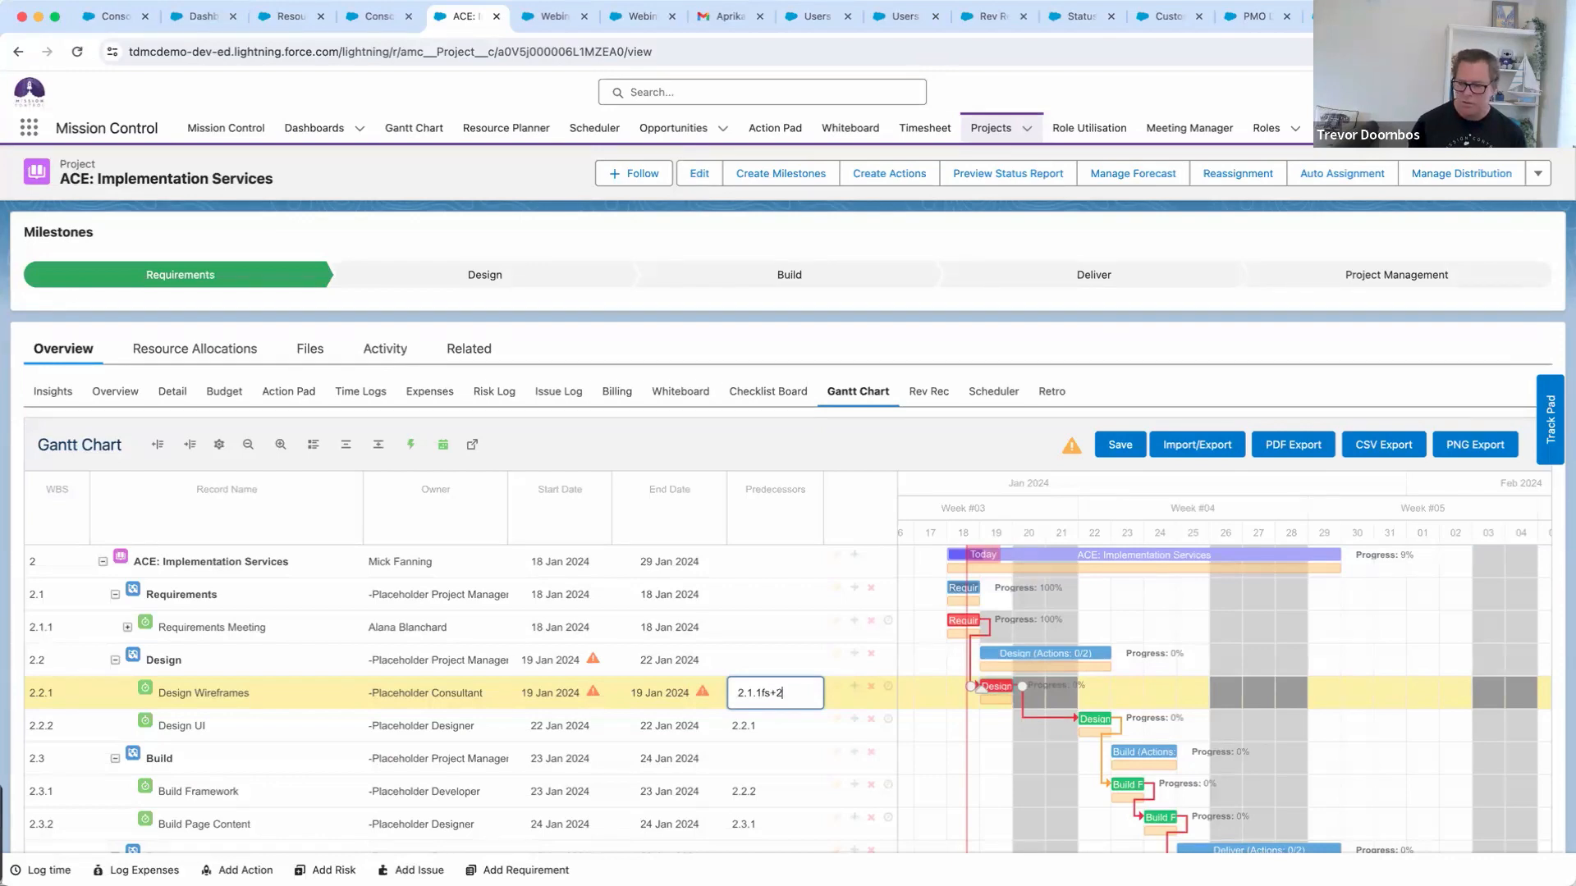
pyautogui.press('Return')
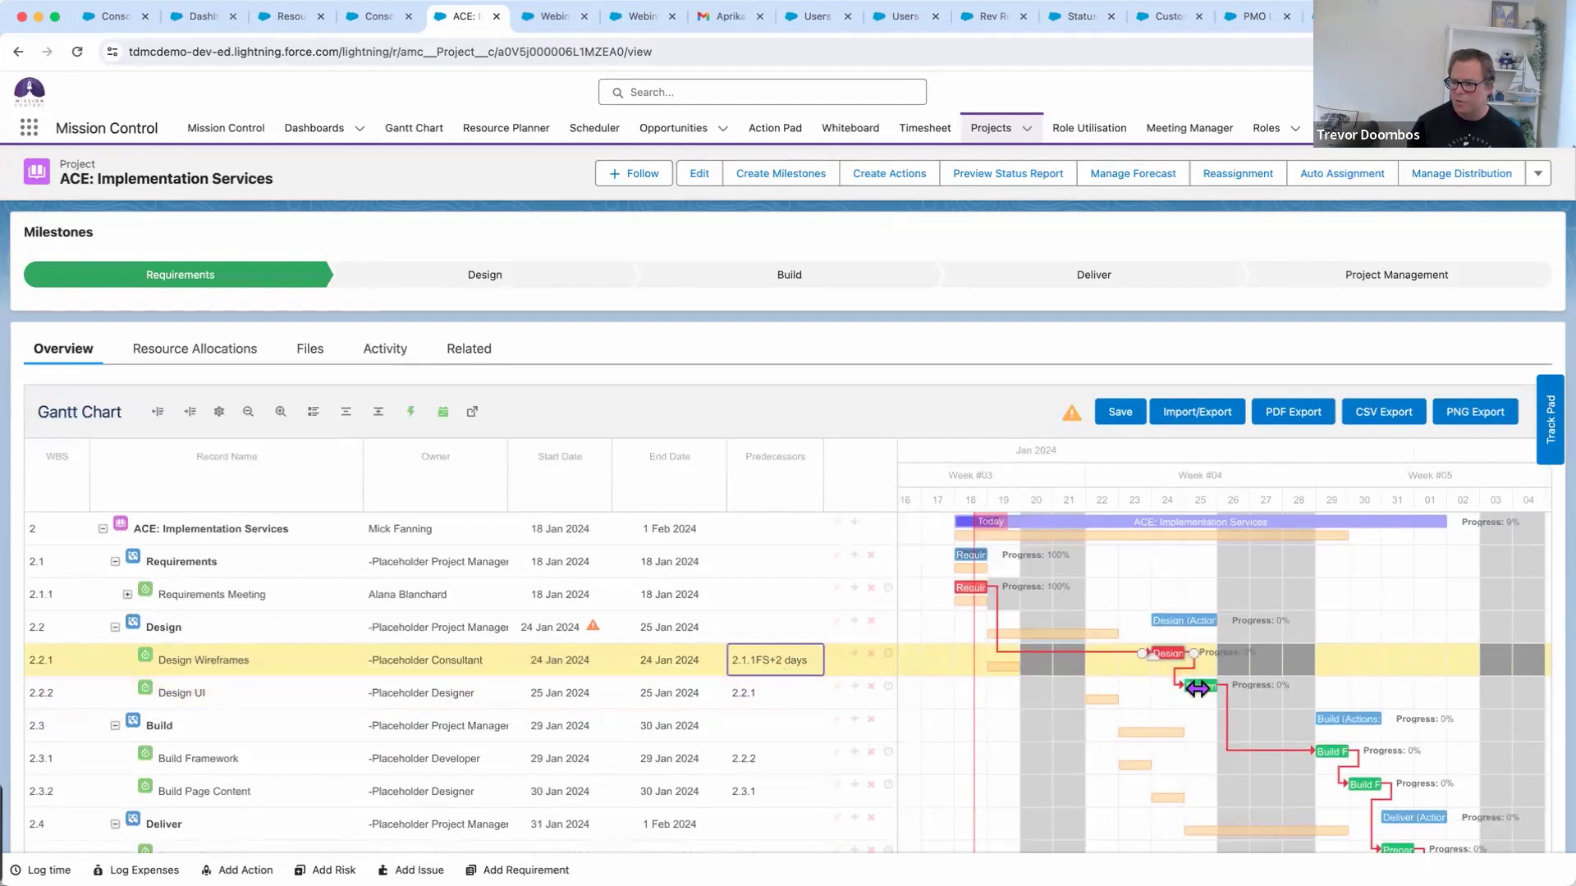
pyautogui.click(1120, 412)
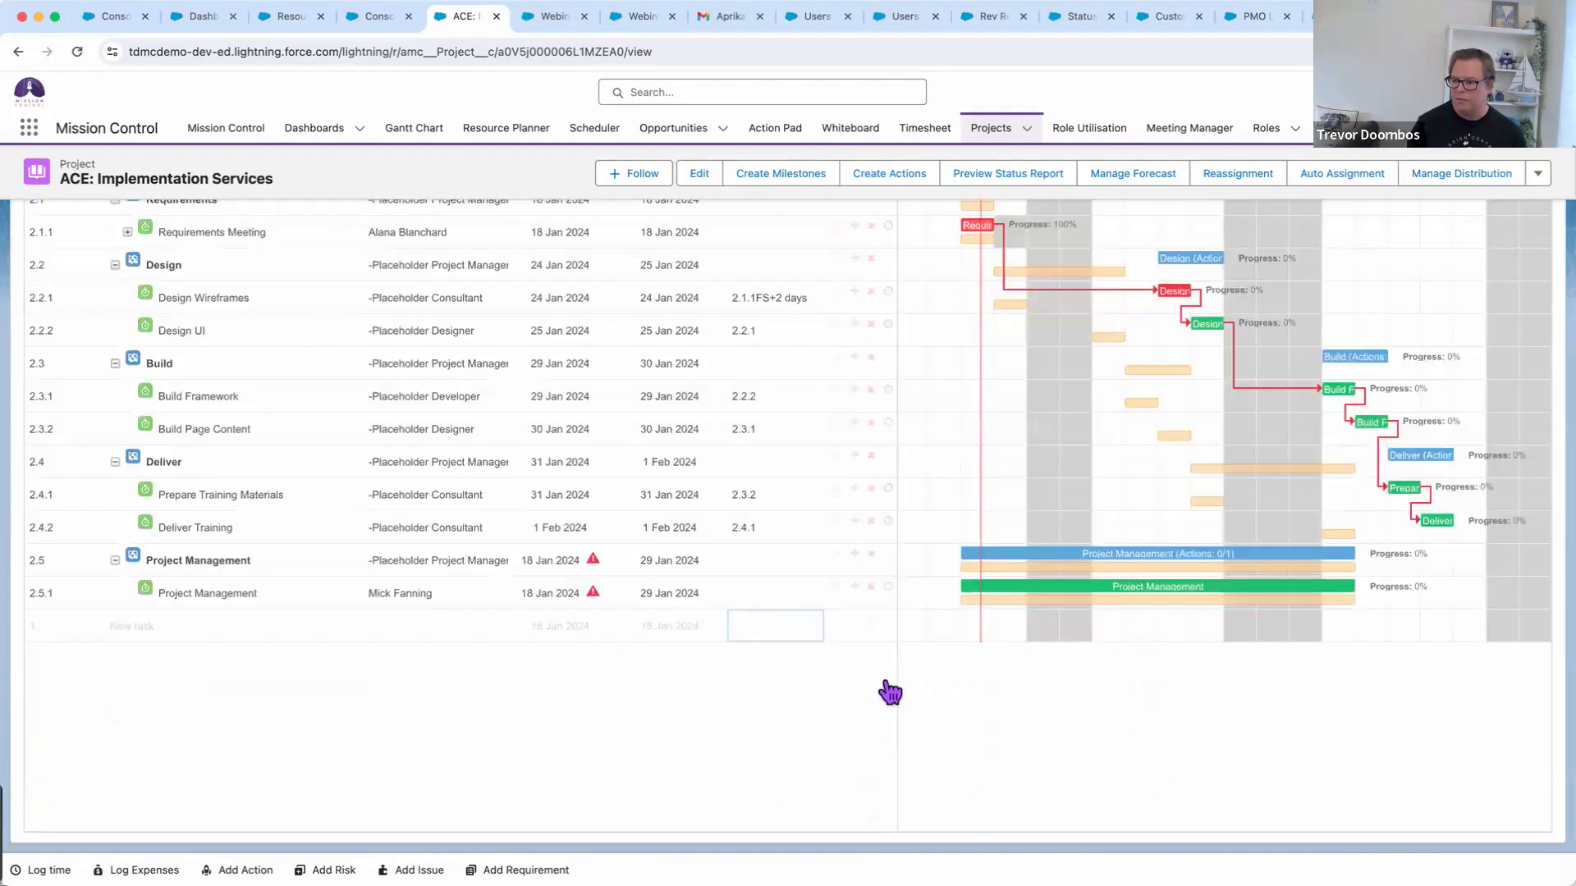
# Review the saved schedule and switch to the Demonstration agenda slide
pyautogui.scroll(1, 889, 690)
pyautogui.scroll(3, 1198, 460)
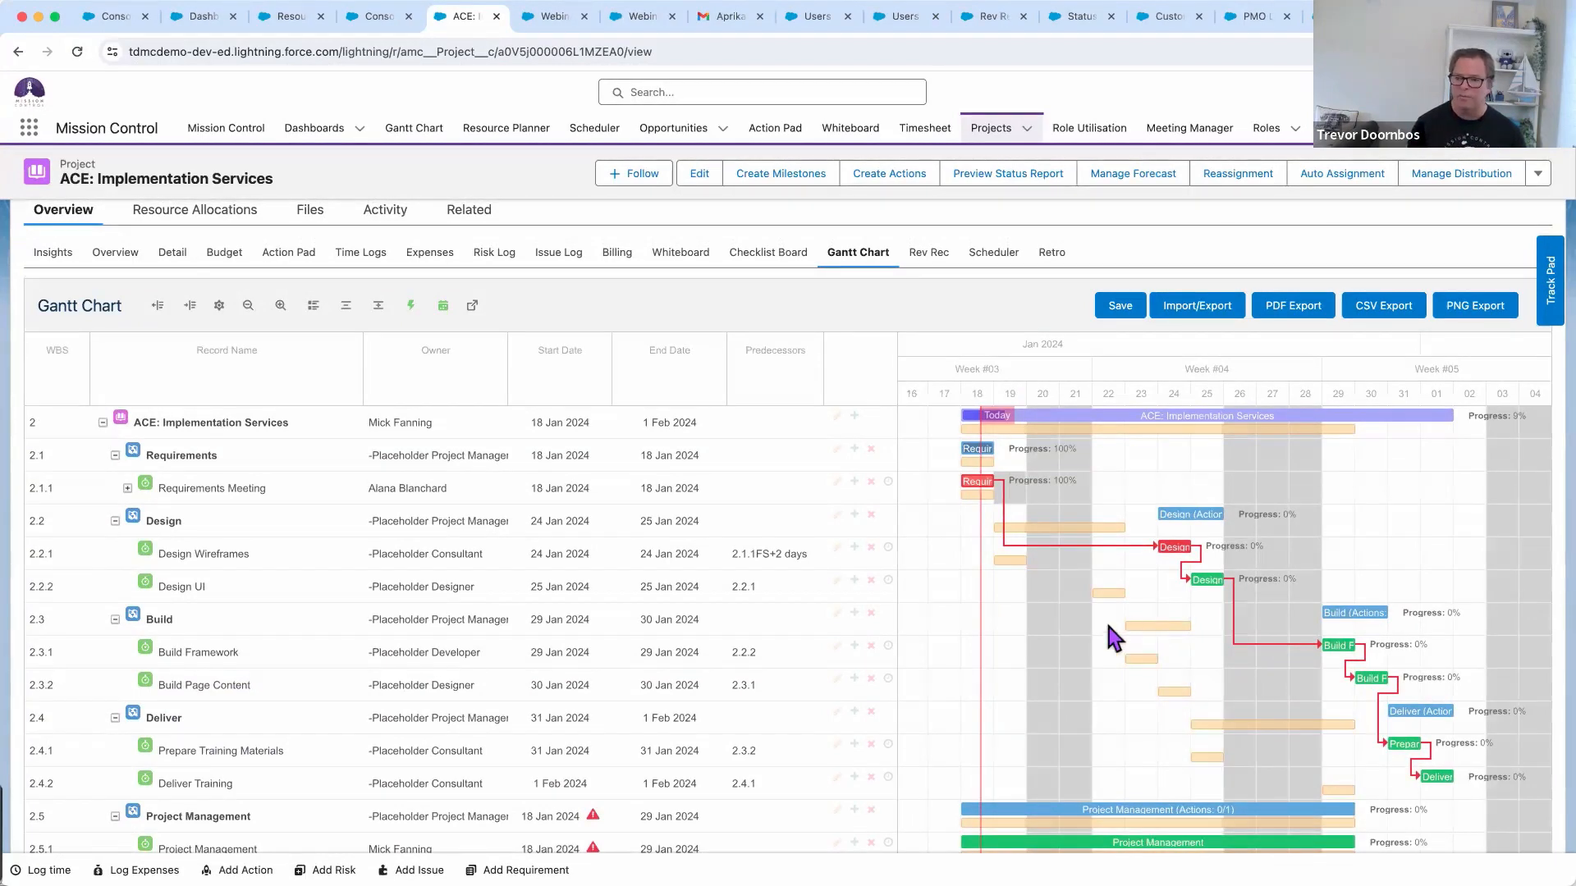
pyautogui.scroll(-5, 936, 552)
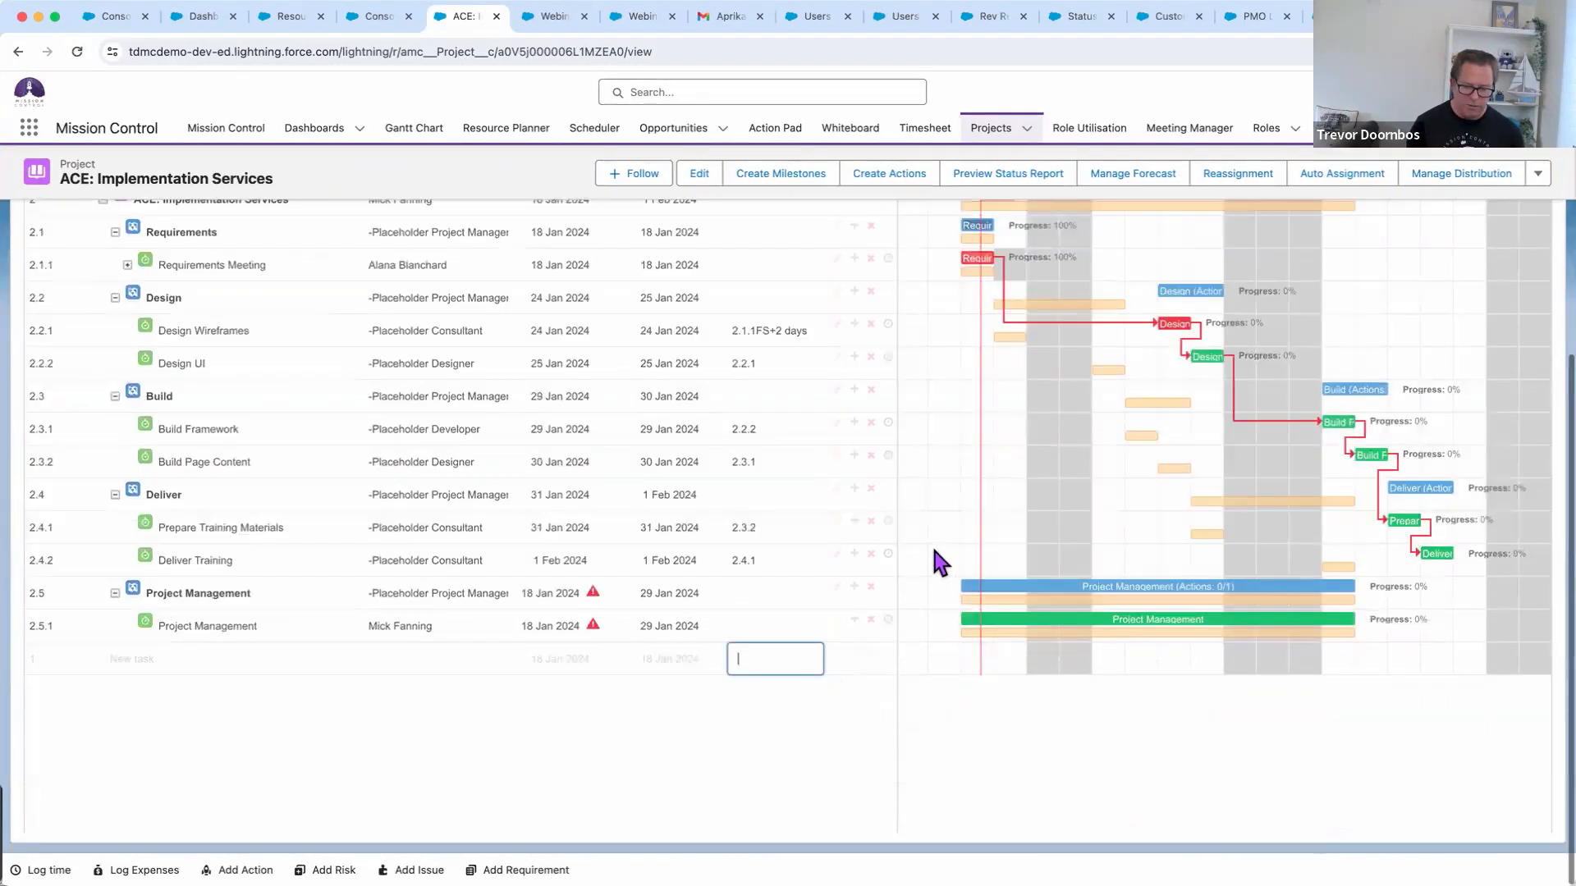
pyautogui.press('super+Tab')
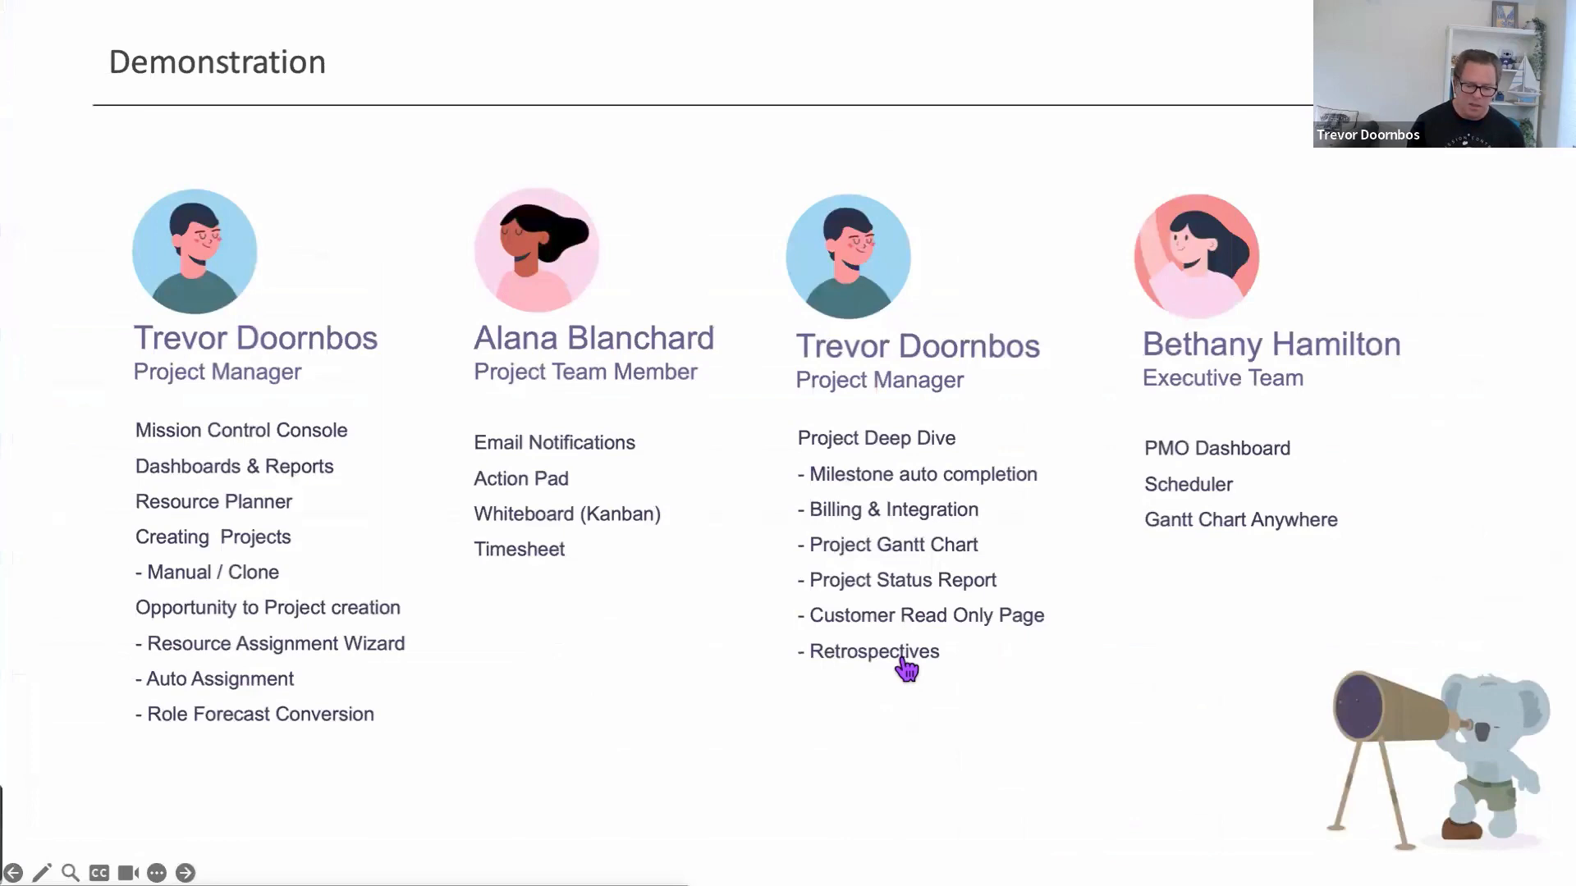
# Switch to the ACE: A Roadshow Implementation project and collapse its work breakdown tree to top level
pyautogui.press('super+Tab')
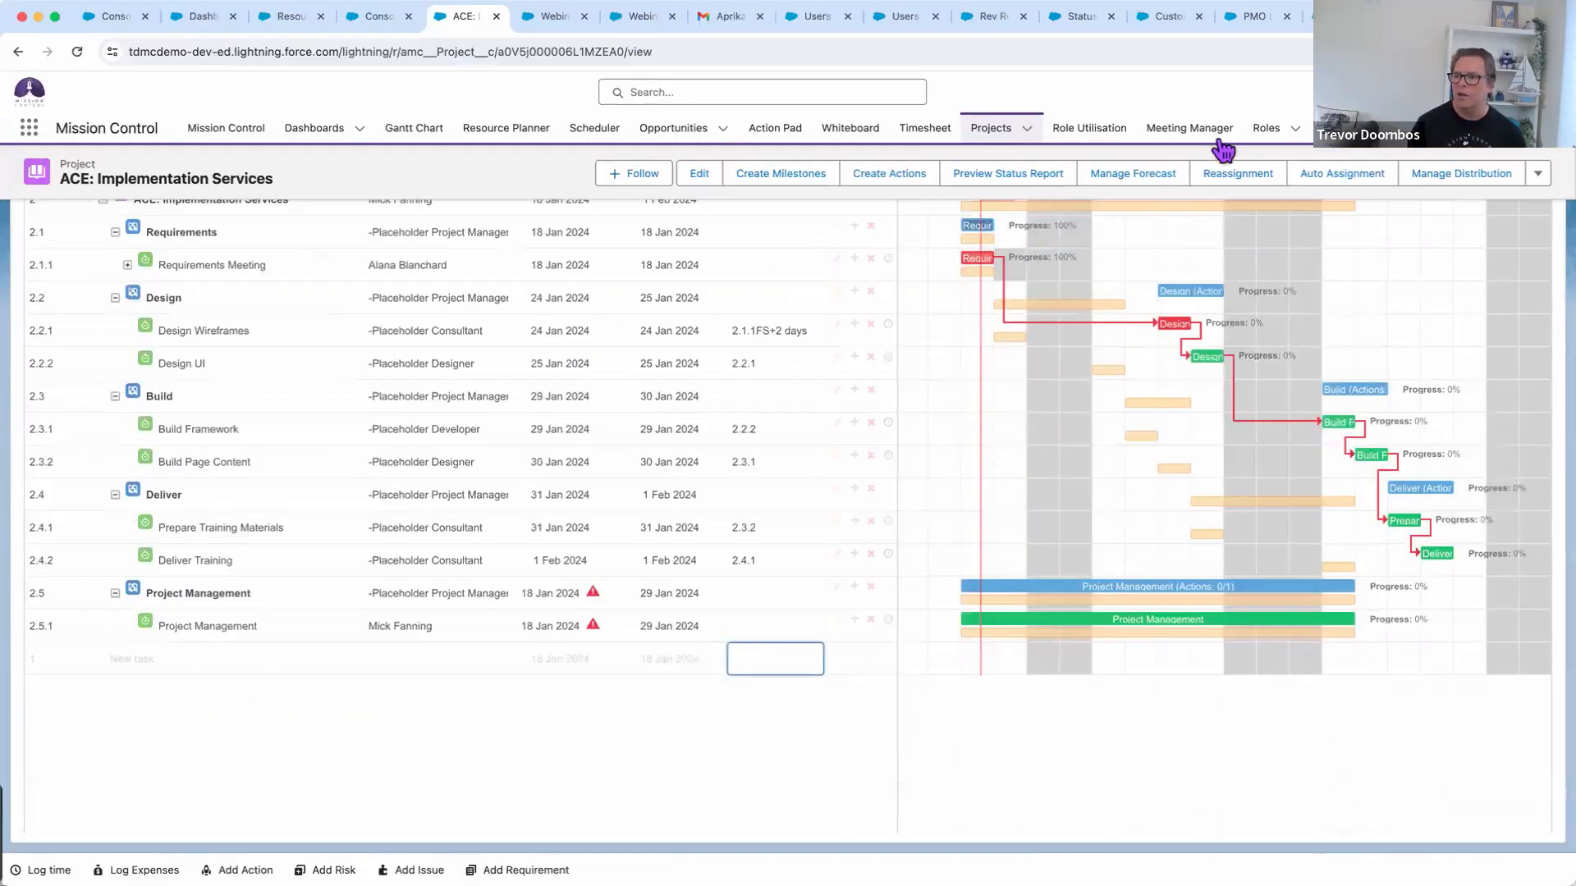
pyautogui.click(993, 16)
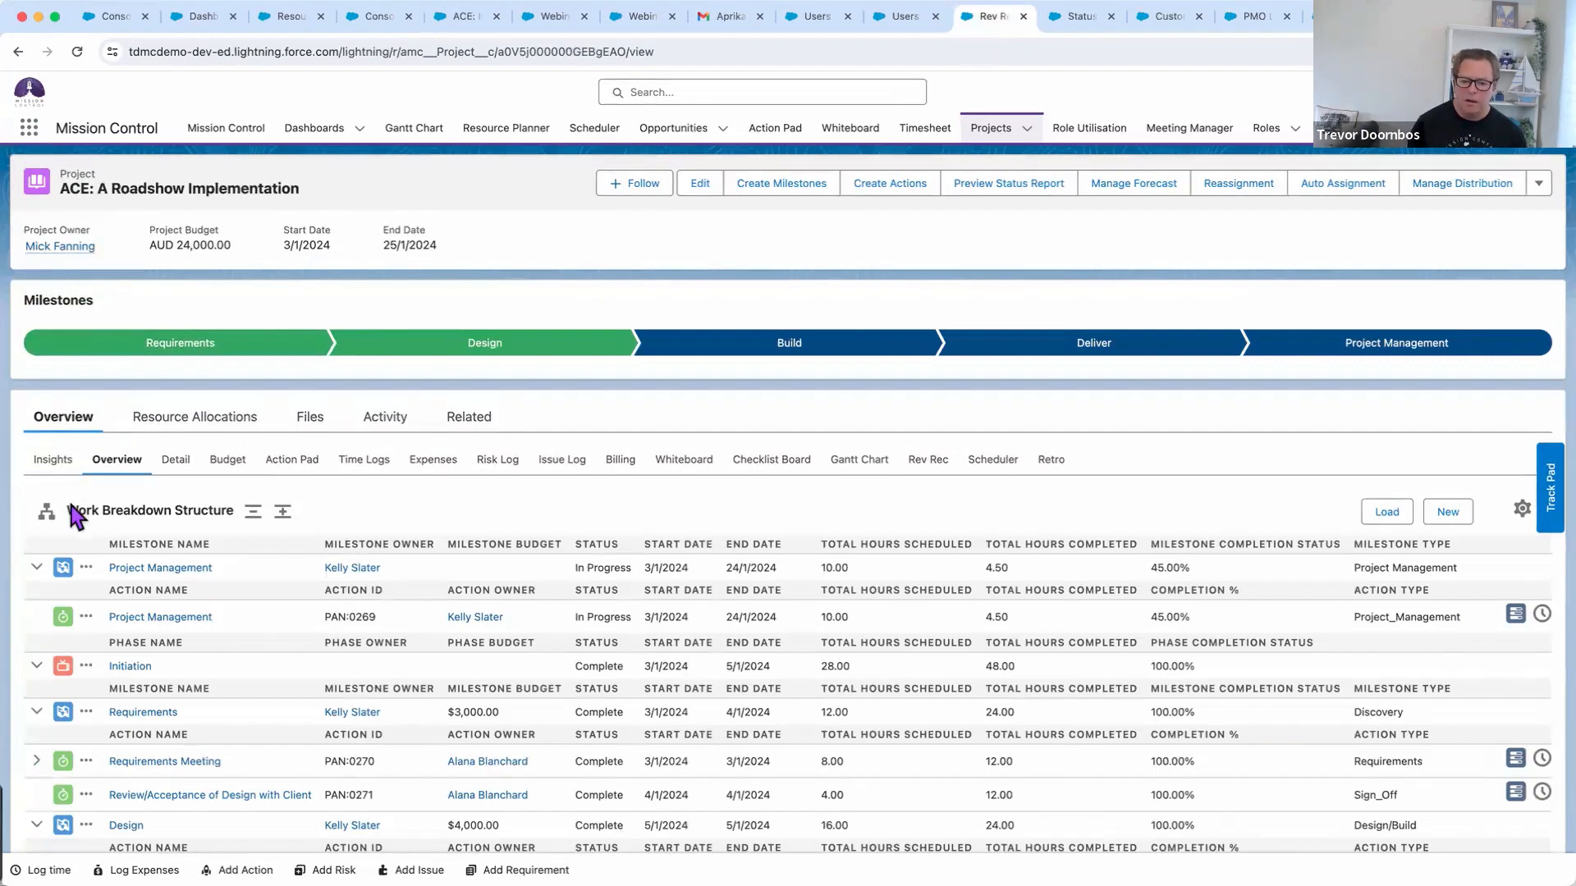
pyautogui.click(252, 512)
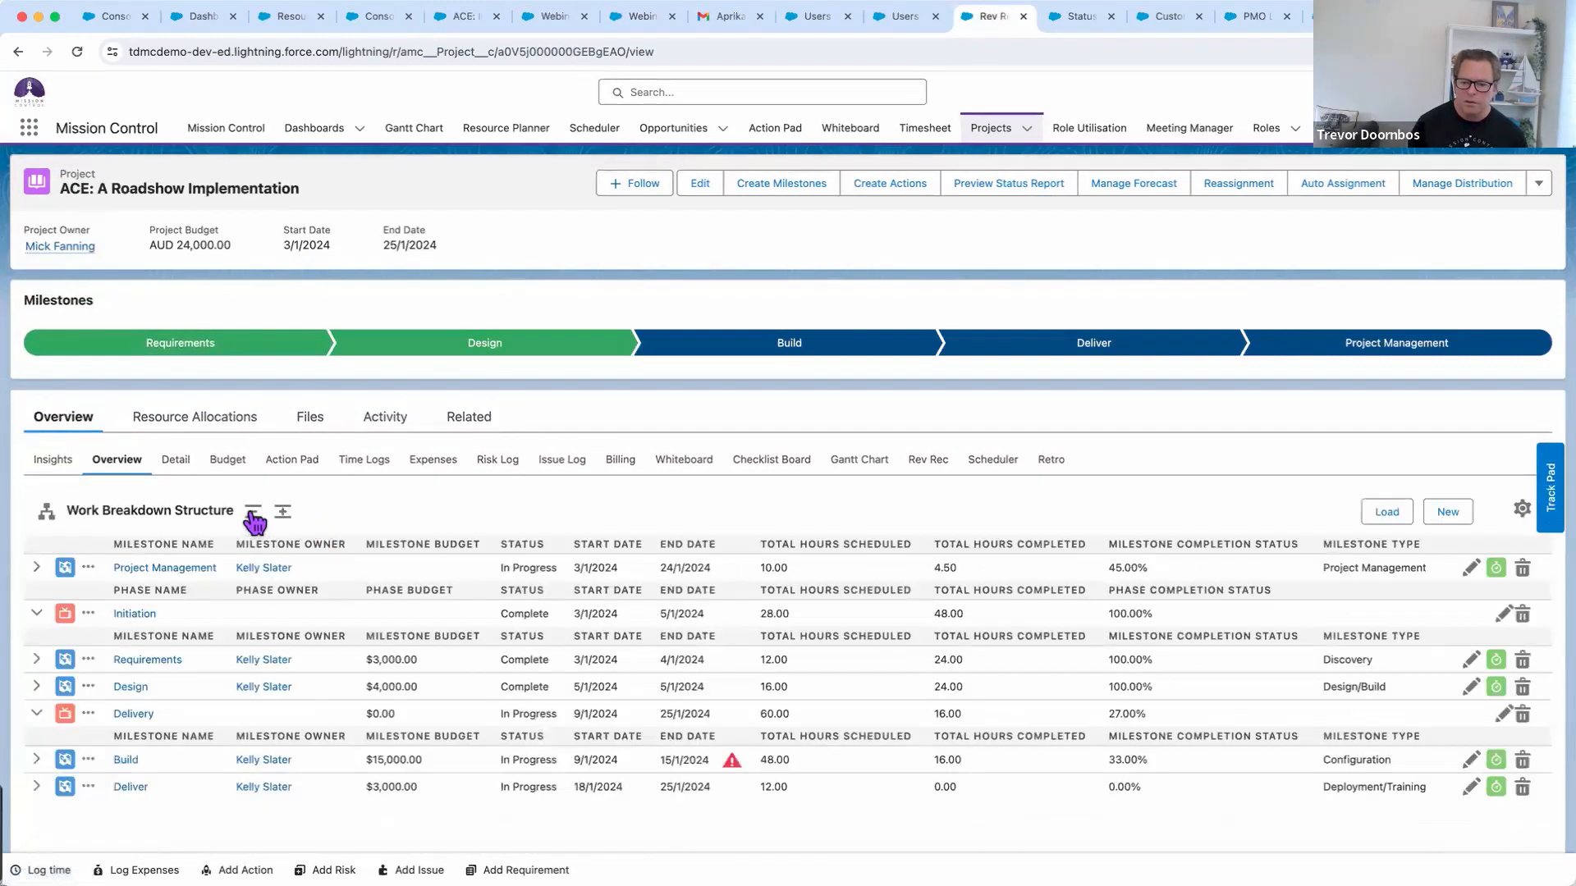
pyautogui.click(252, 513)
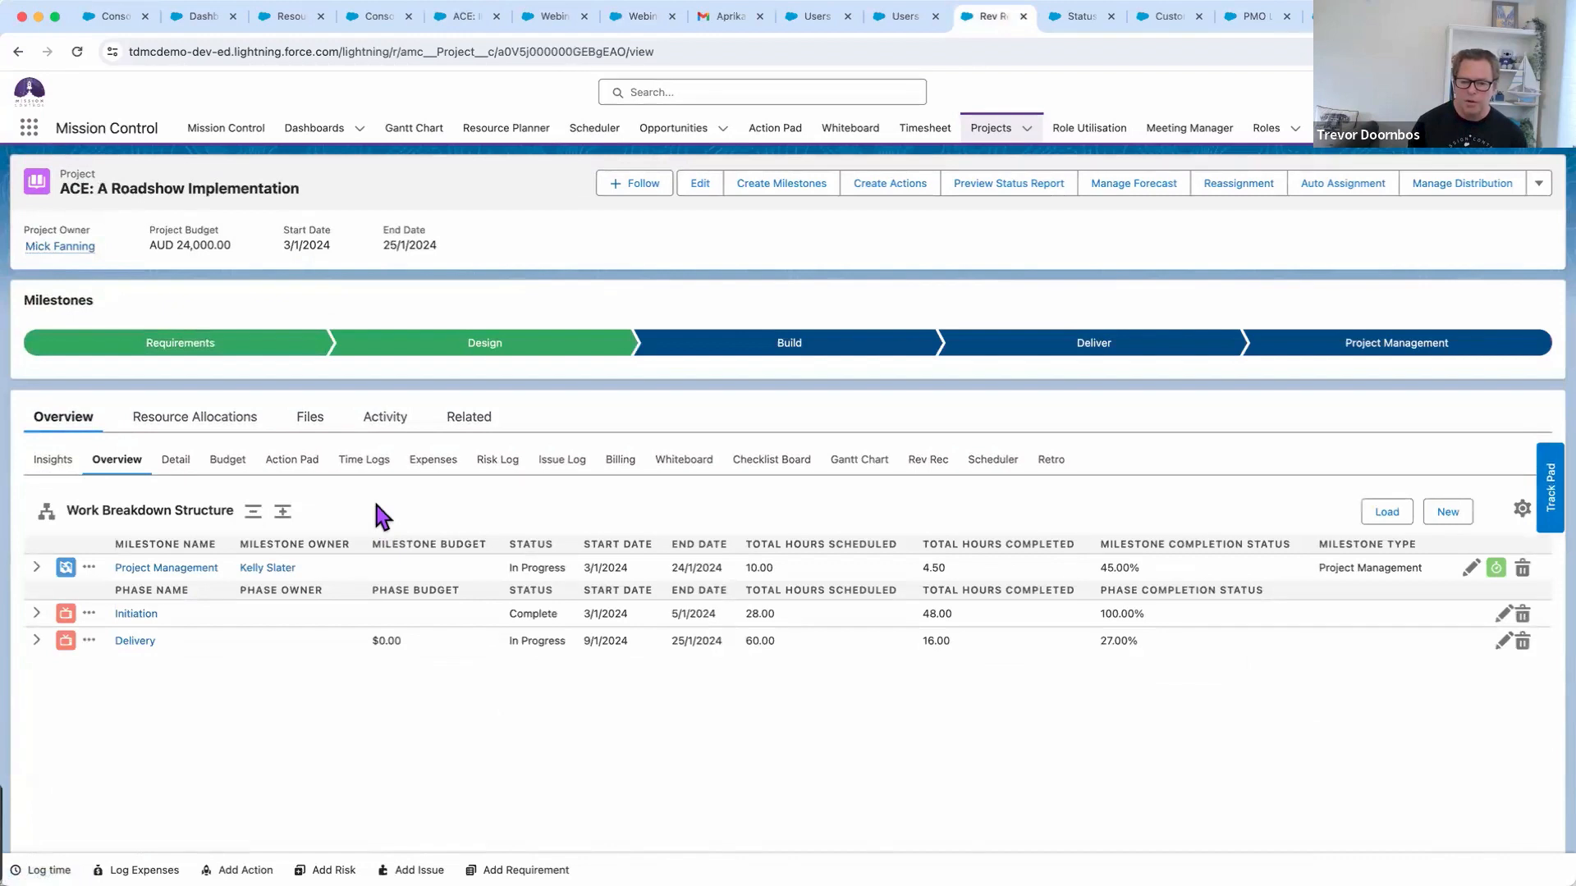
# Expand Initiation, Requirements and Requirements Meeting to show its checklist items, then open the Gantt Chart view
pyautogui.scroll(-1, 376, 505)
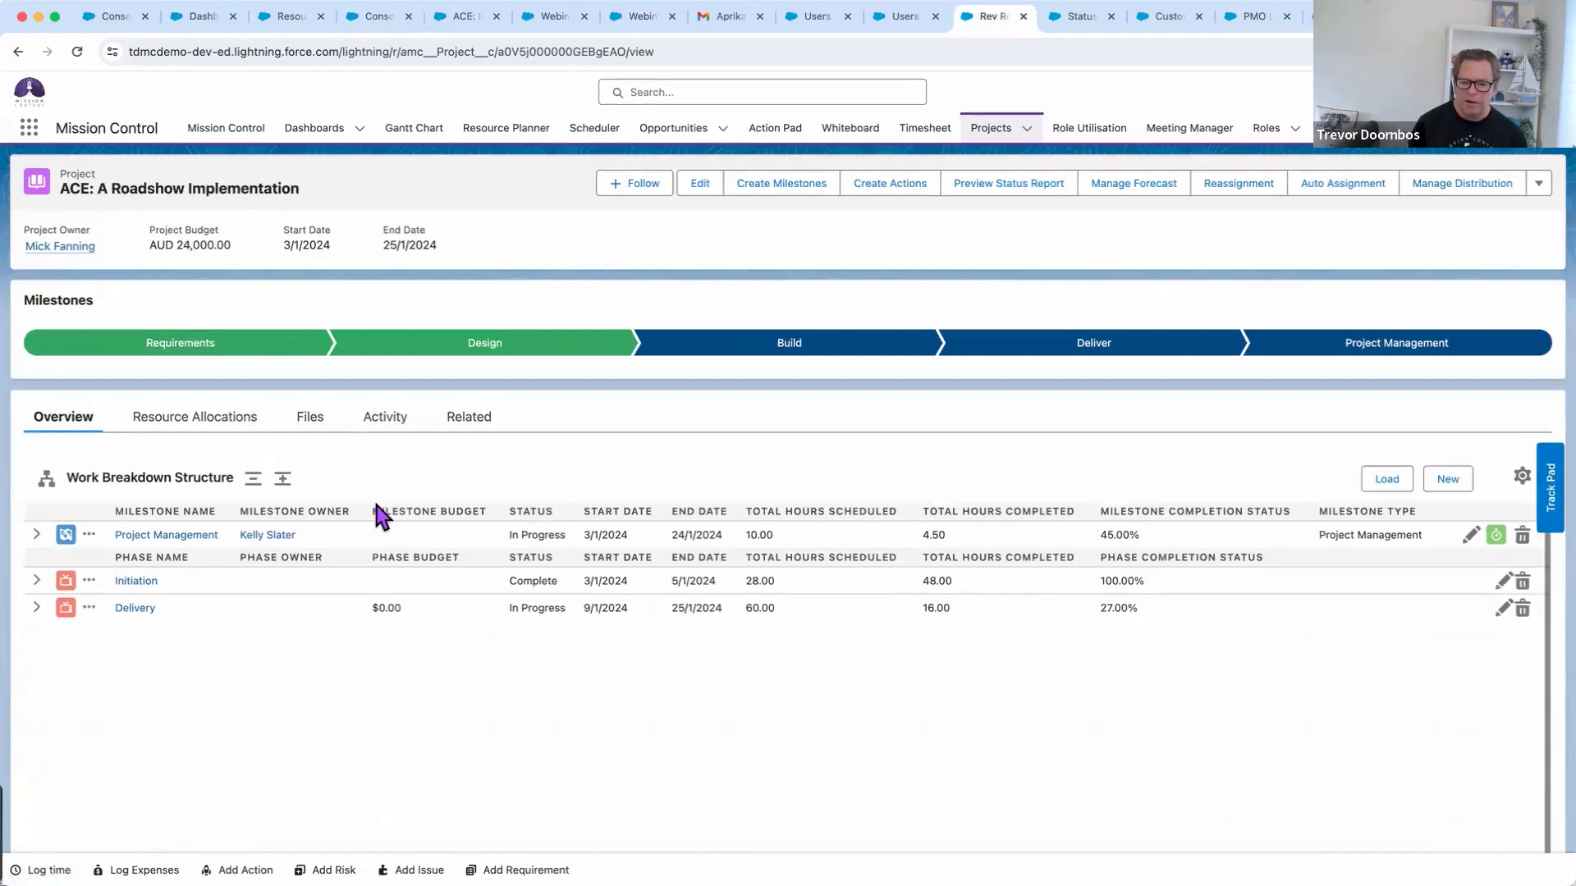
pyautogui.click(36, 580)
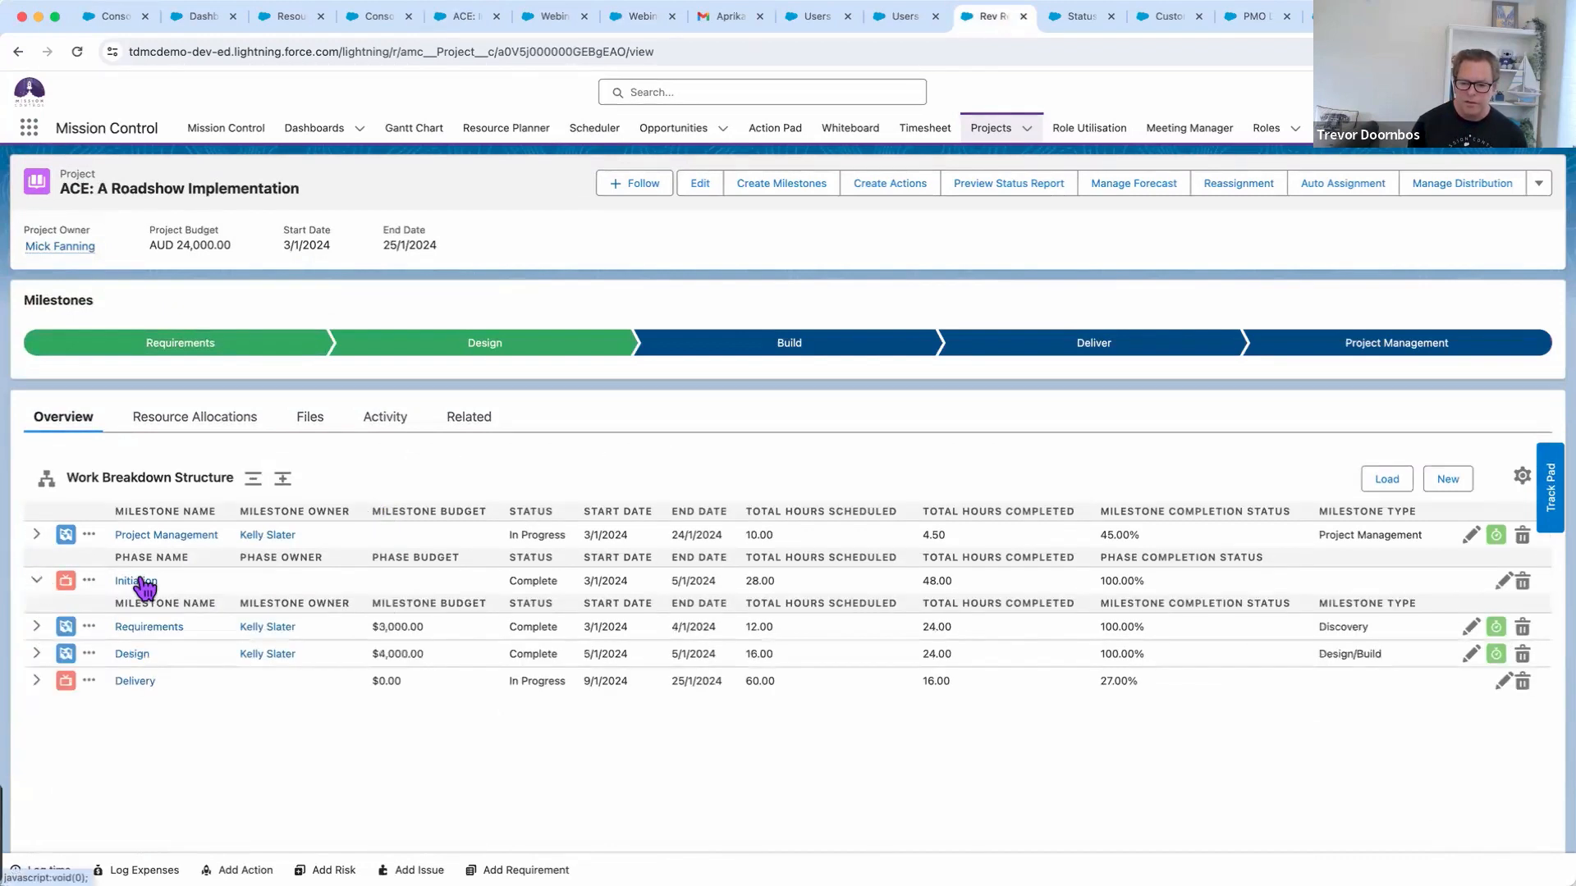
pyautogui.click(36, 626)
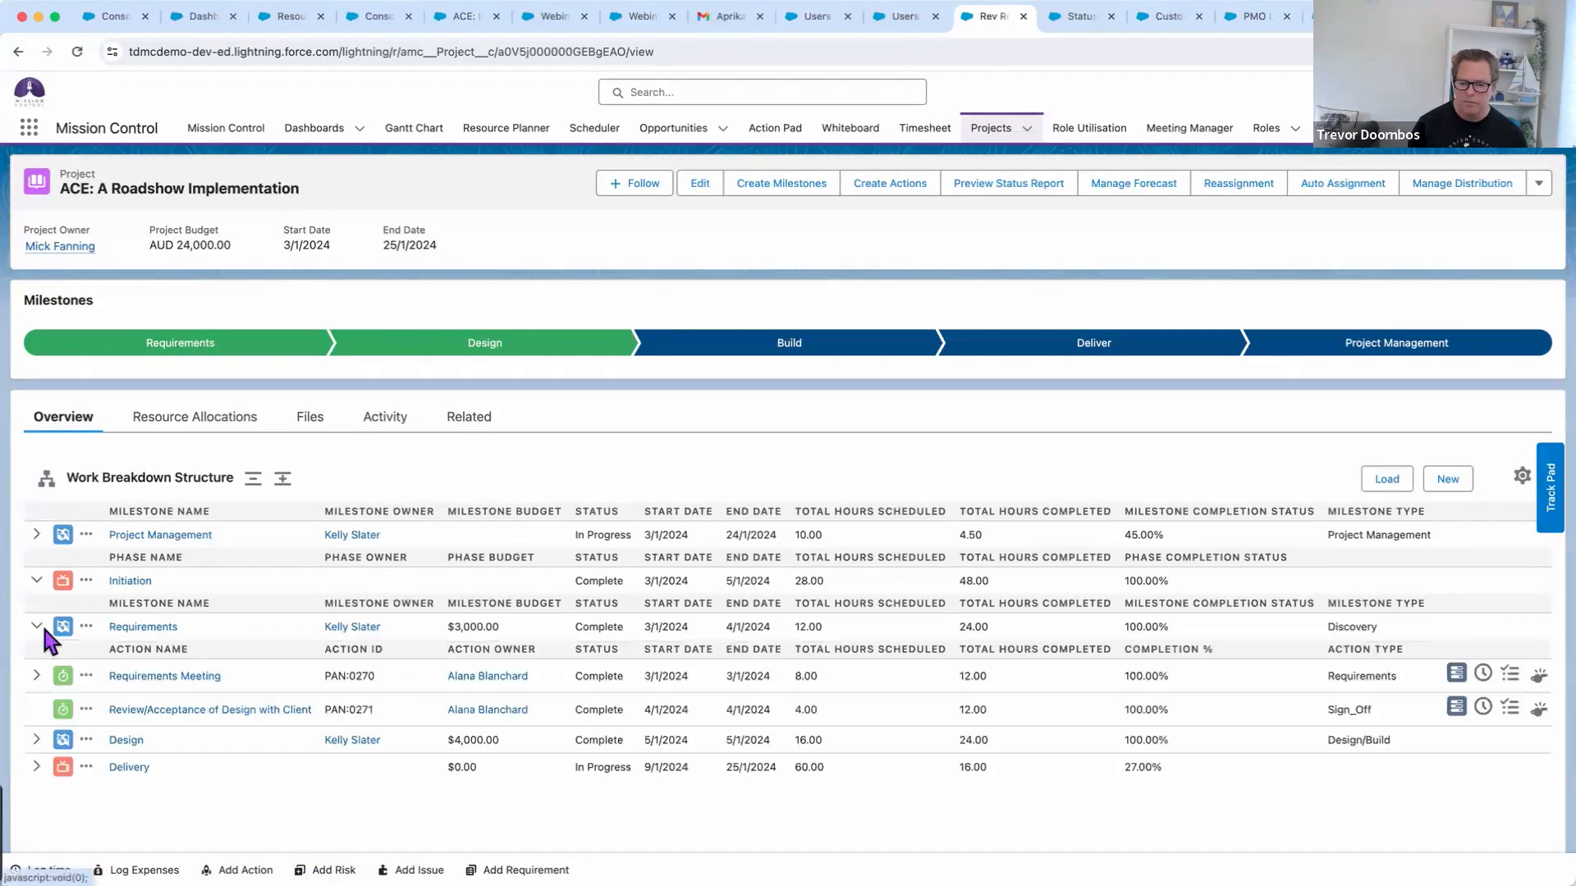
pyautogui.click(36, 675)
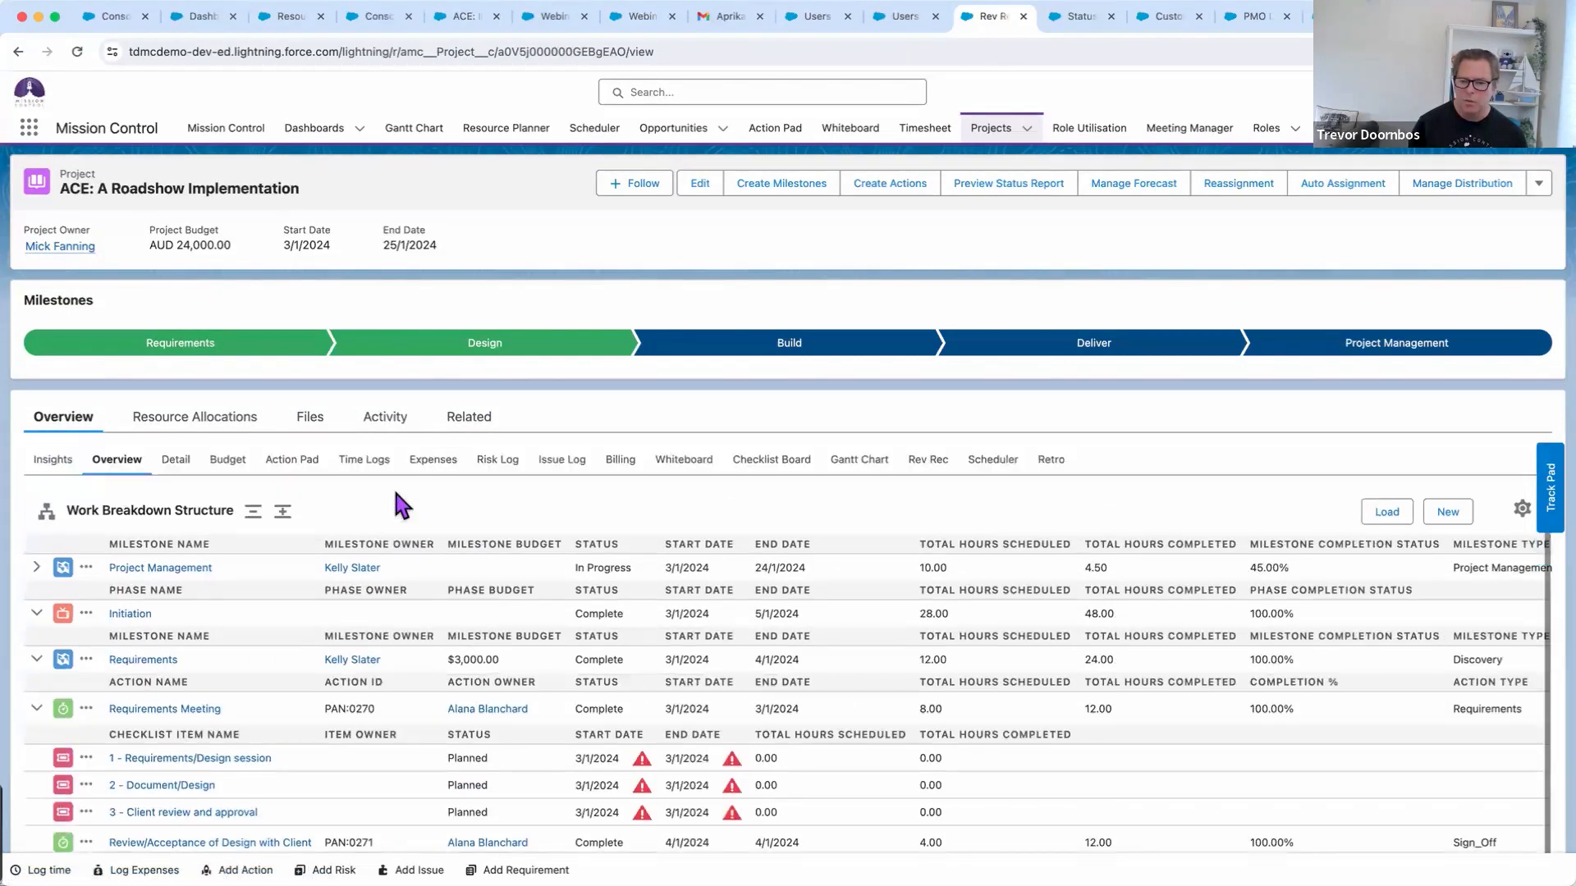
pyautogui.click(850, 460)
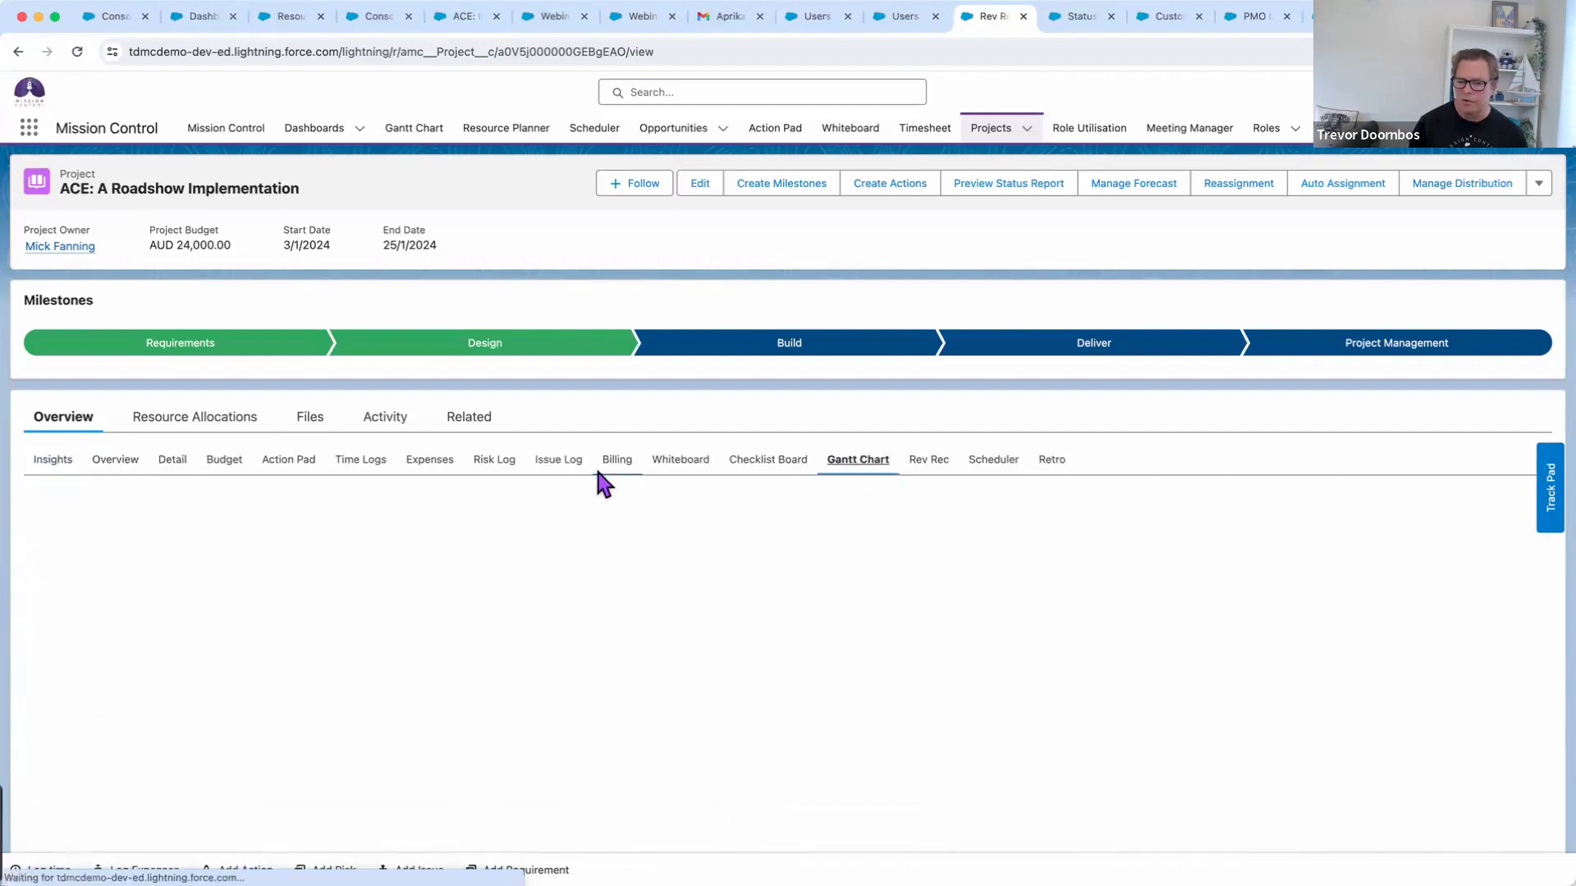
# Expand every phase and task in the Roadshow Gantt chart, then open its Retrospective Board
pyautogui.scroll(-2, 517, 261)
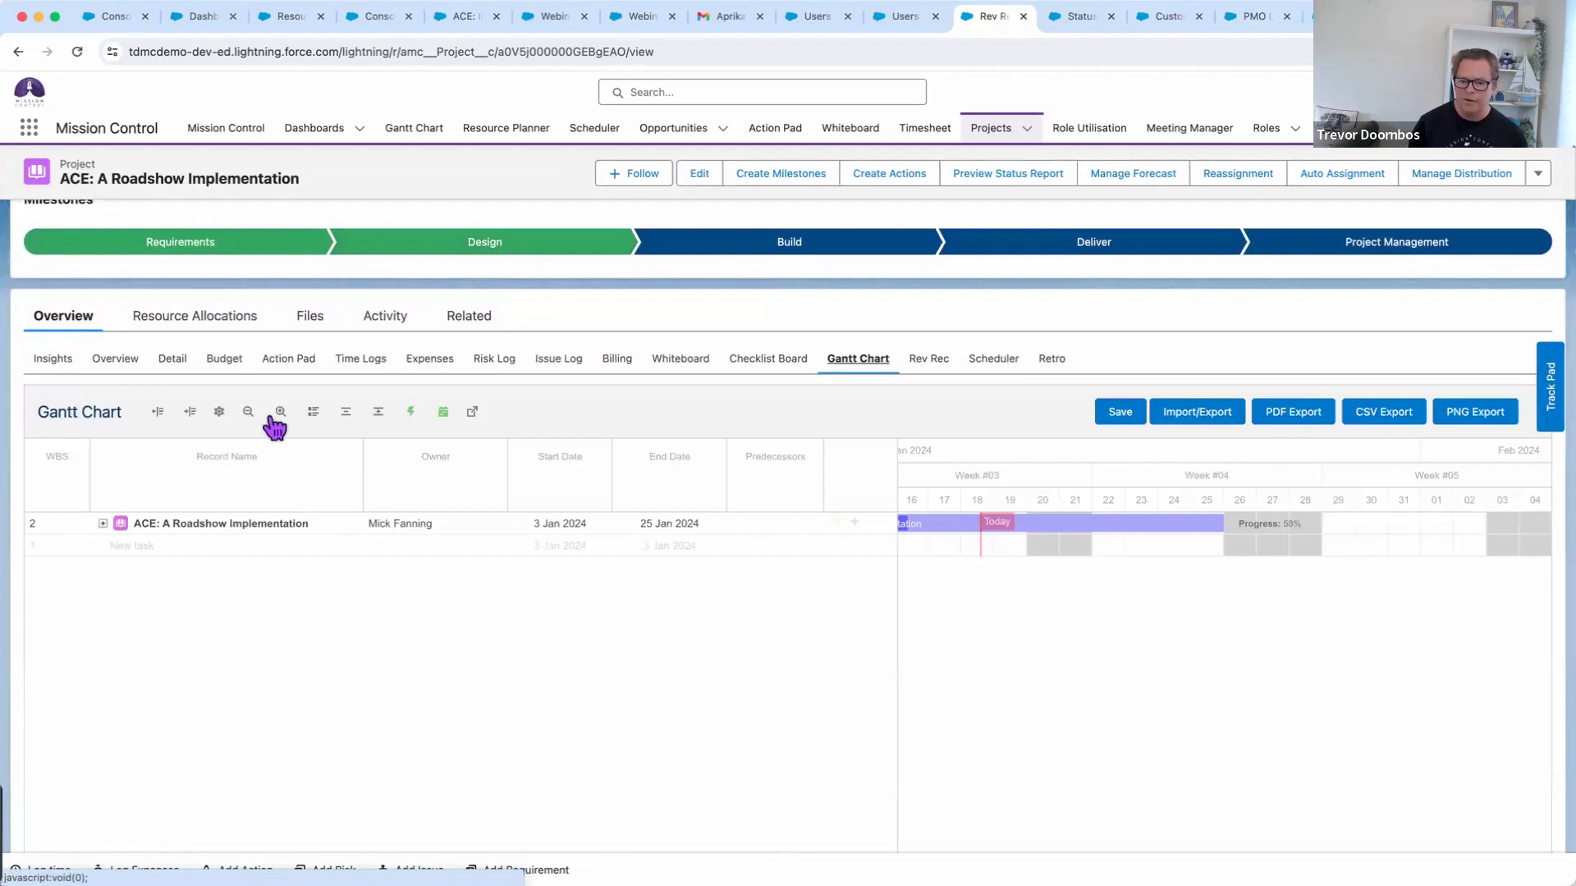
pyautogui.click(374, 410)
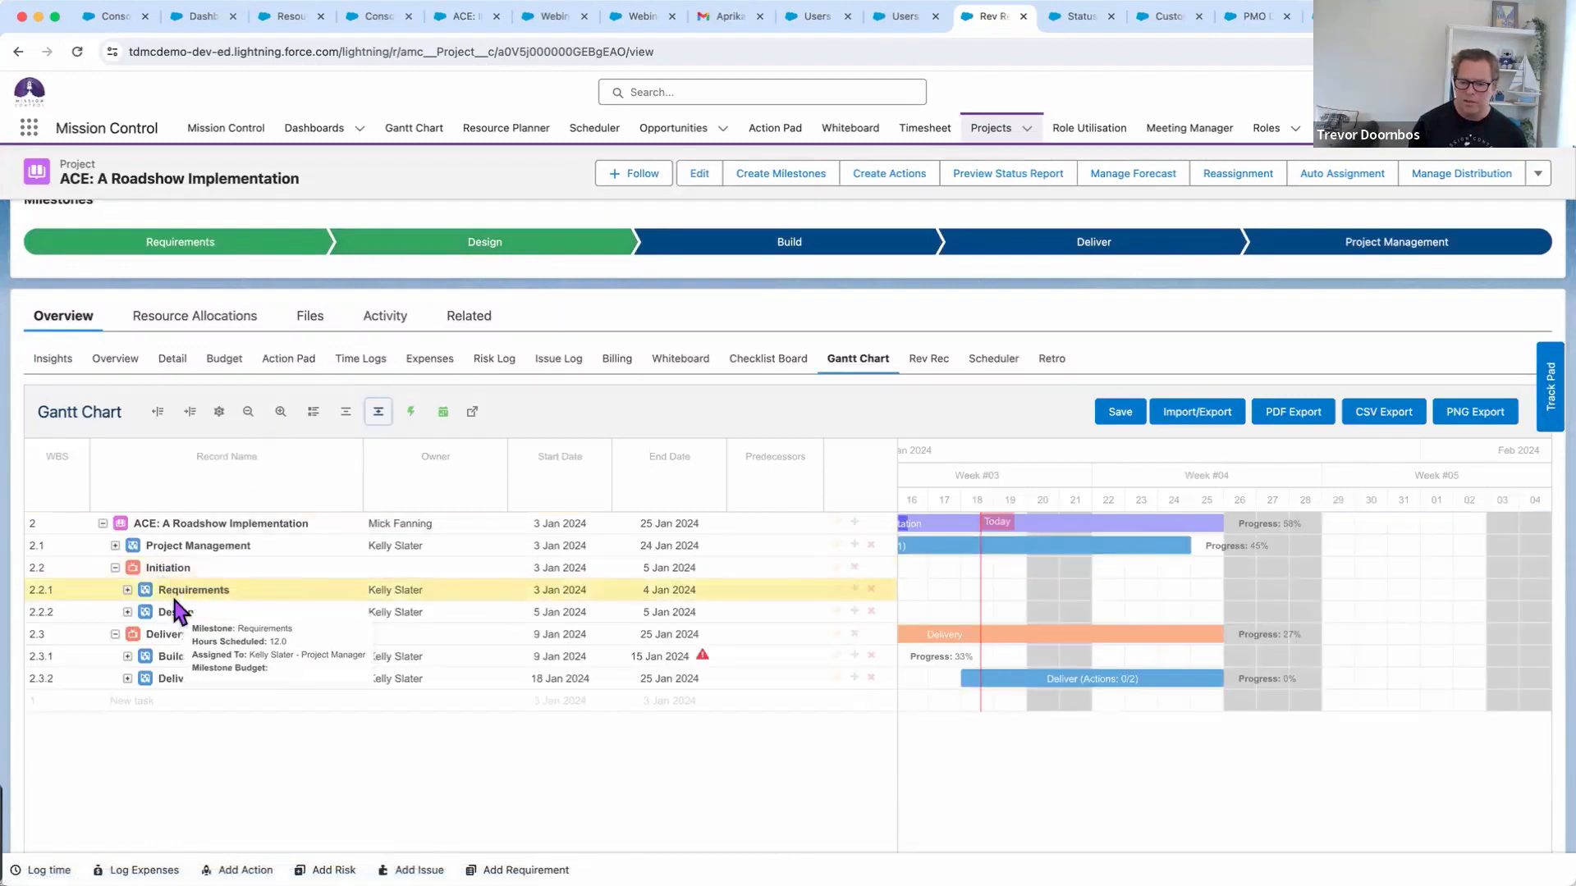
pyautogui.moveTo(191, 633)
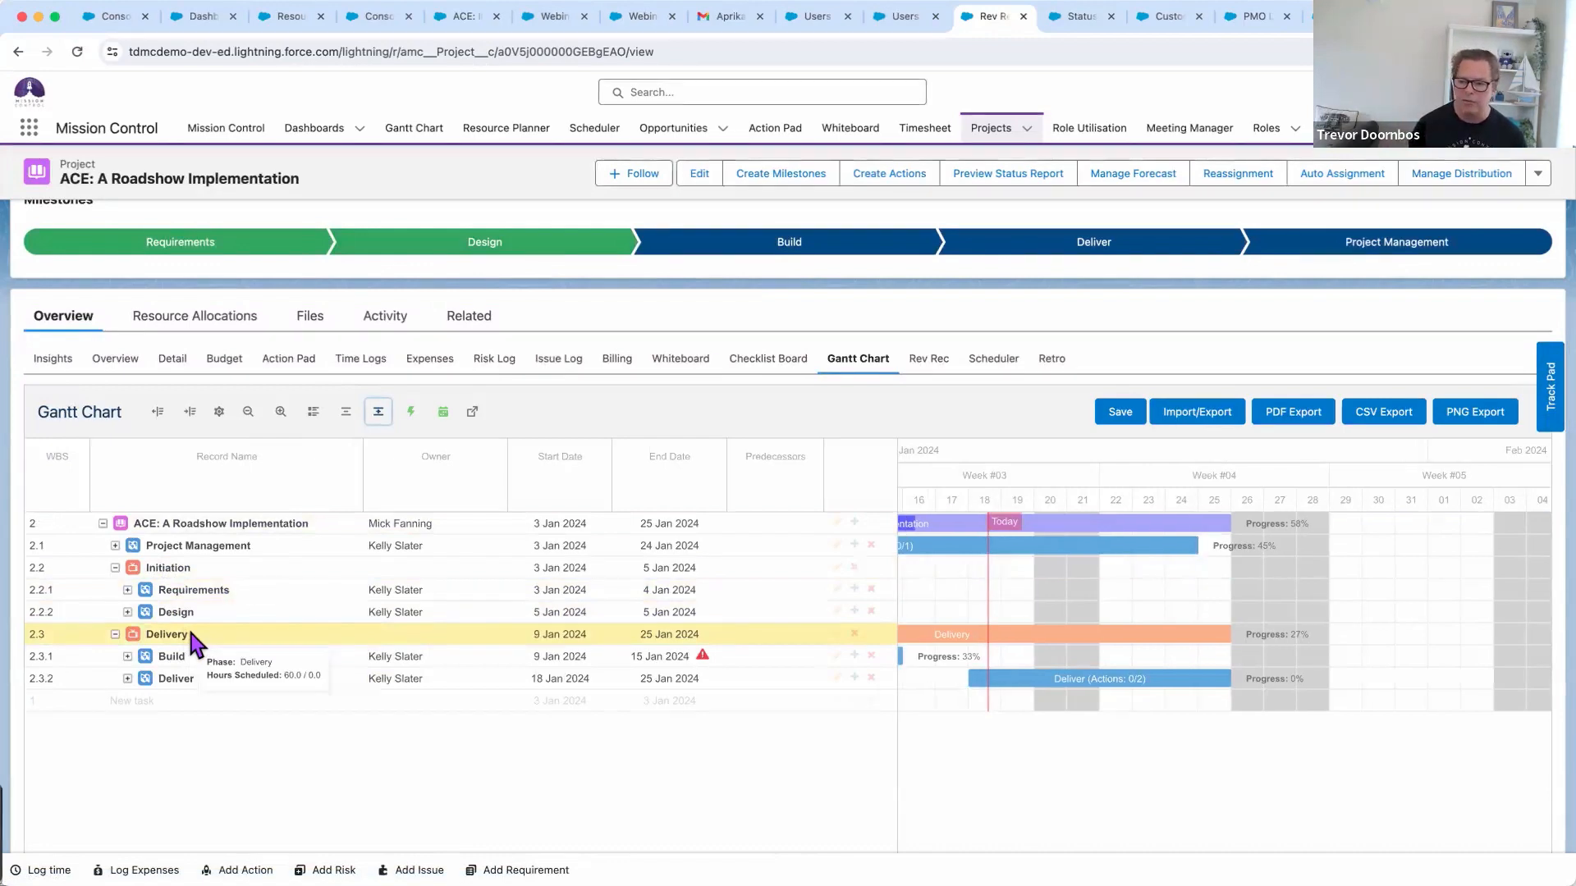
pyautogui.scroll(1, 191, 633)
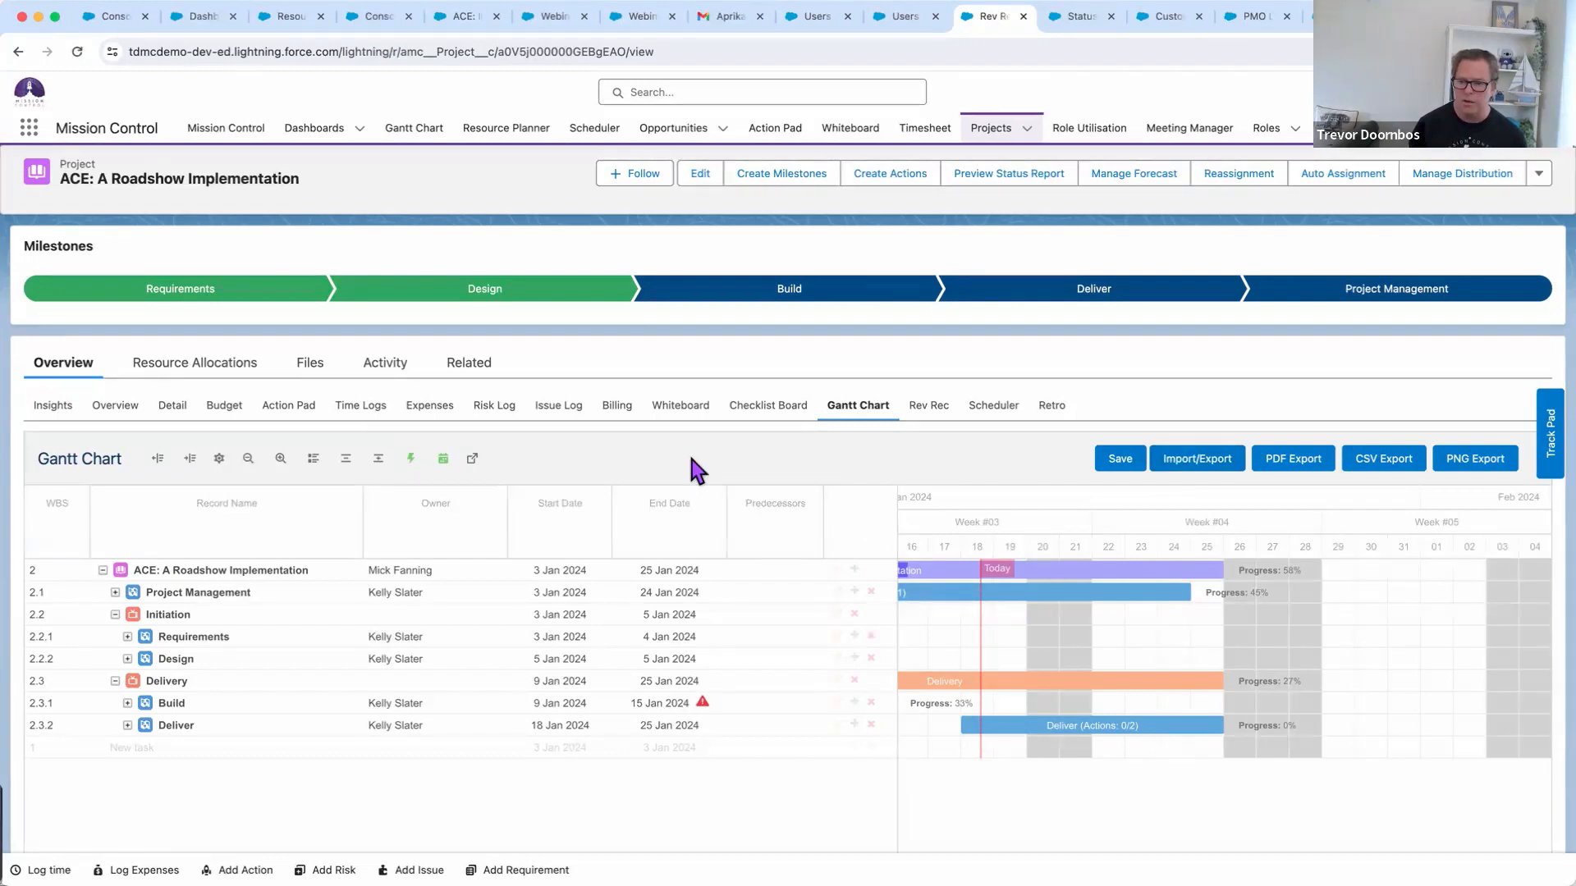
pyautogui.click(1054, 410)
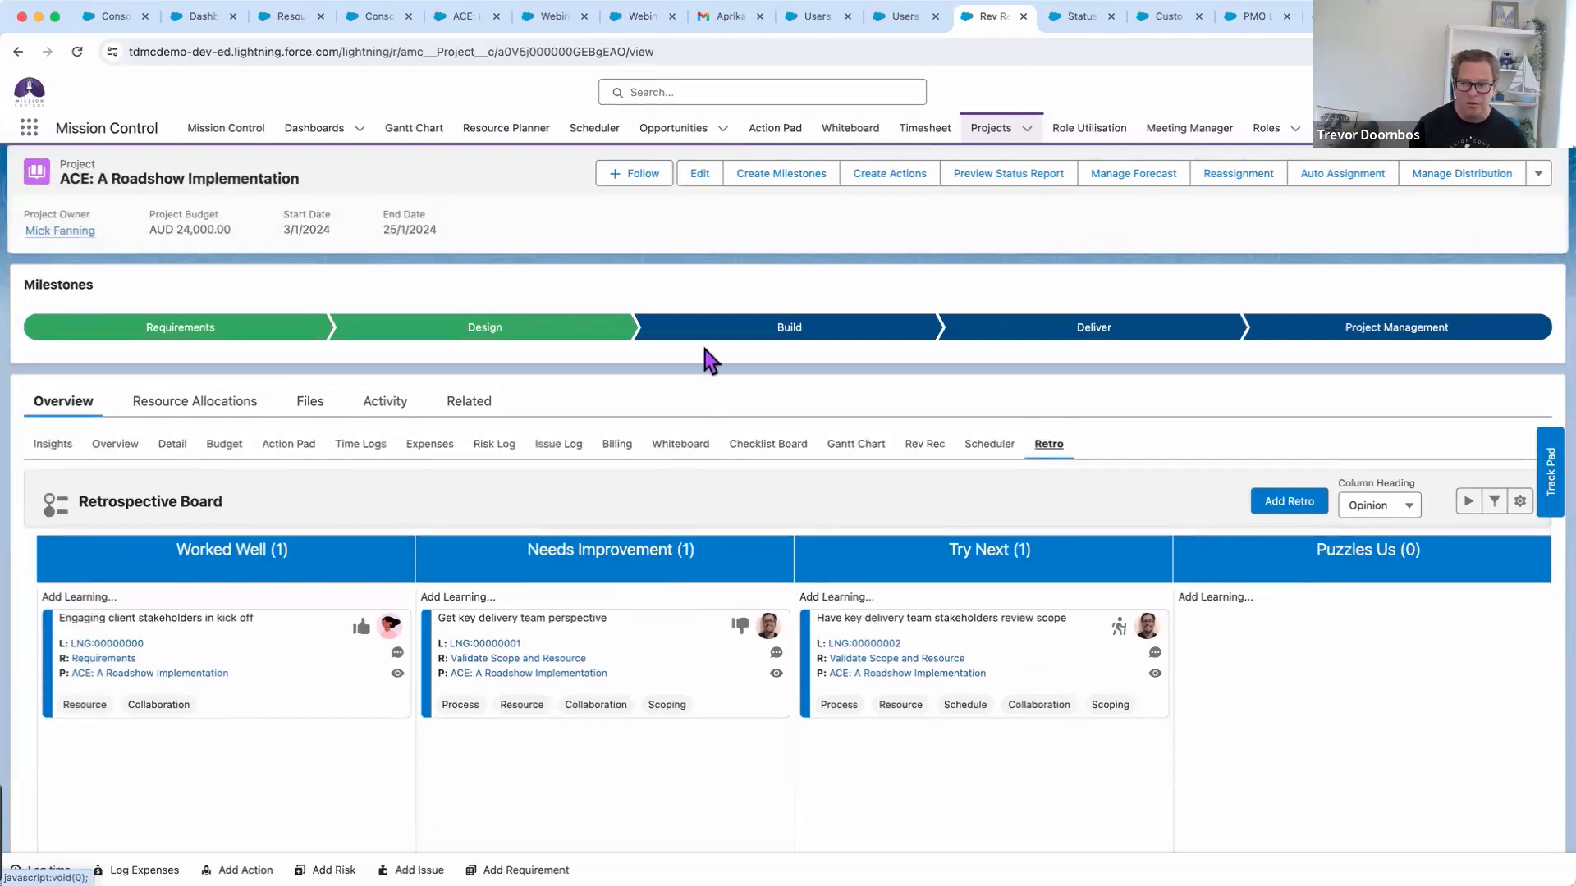
# Open the Roadshow project's Insights dashboard and scroll through its charts
pyautogui.scroll(-3, 700, 342)
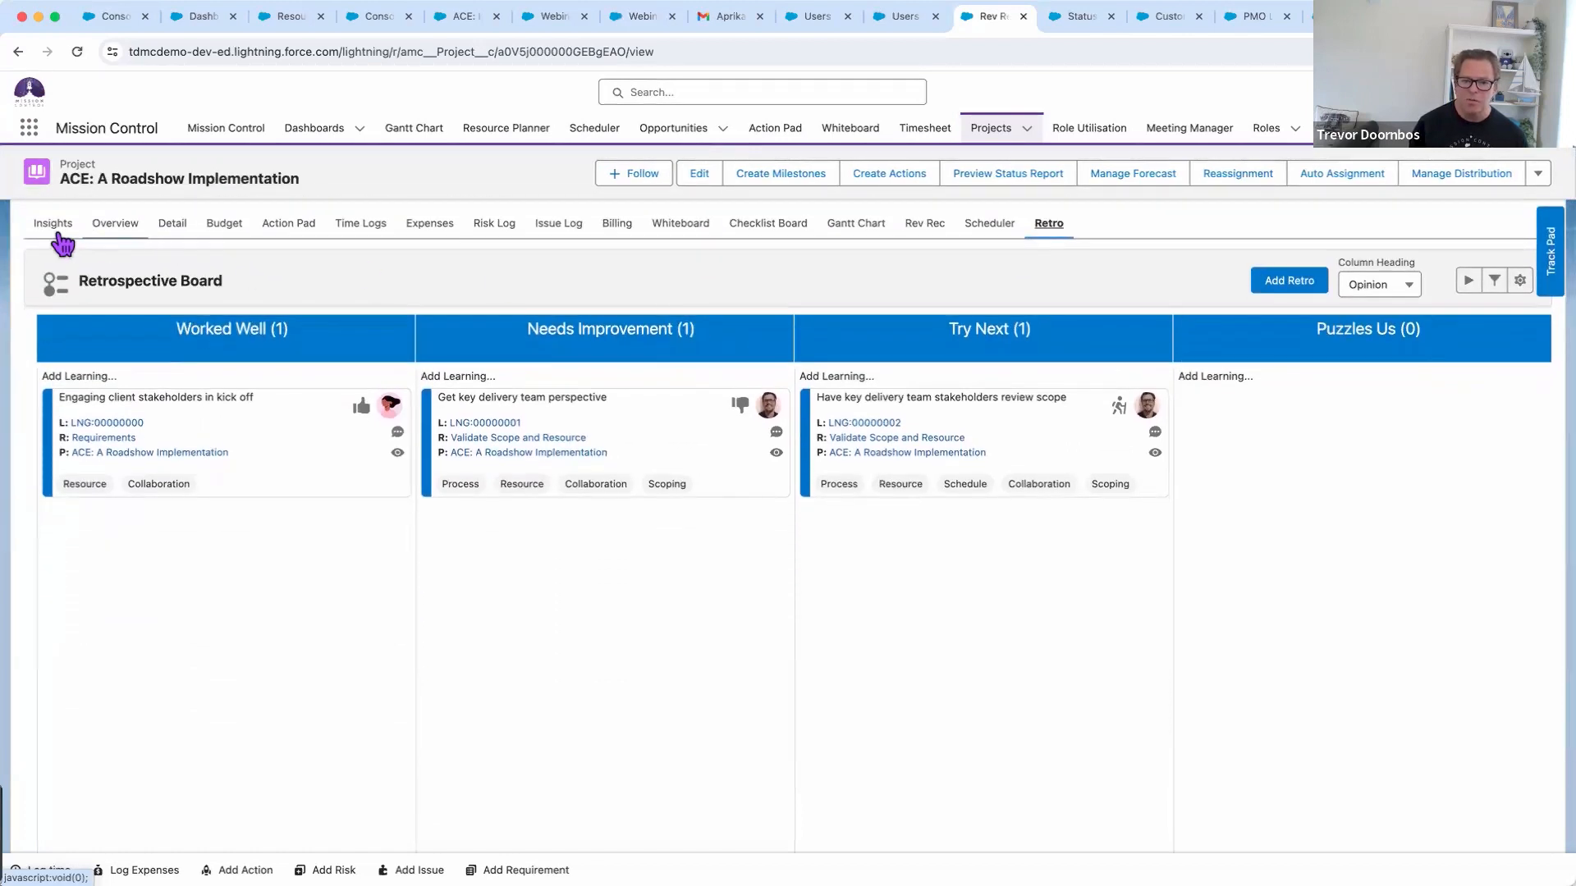
pyautogui.click(50, 225)
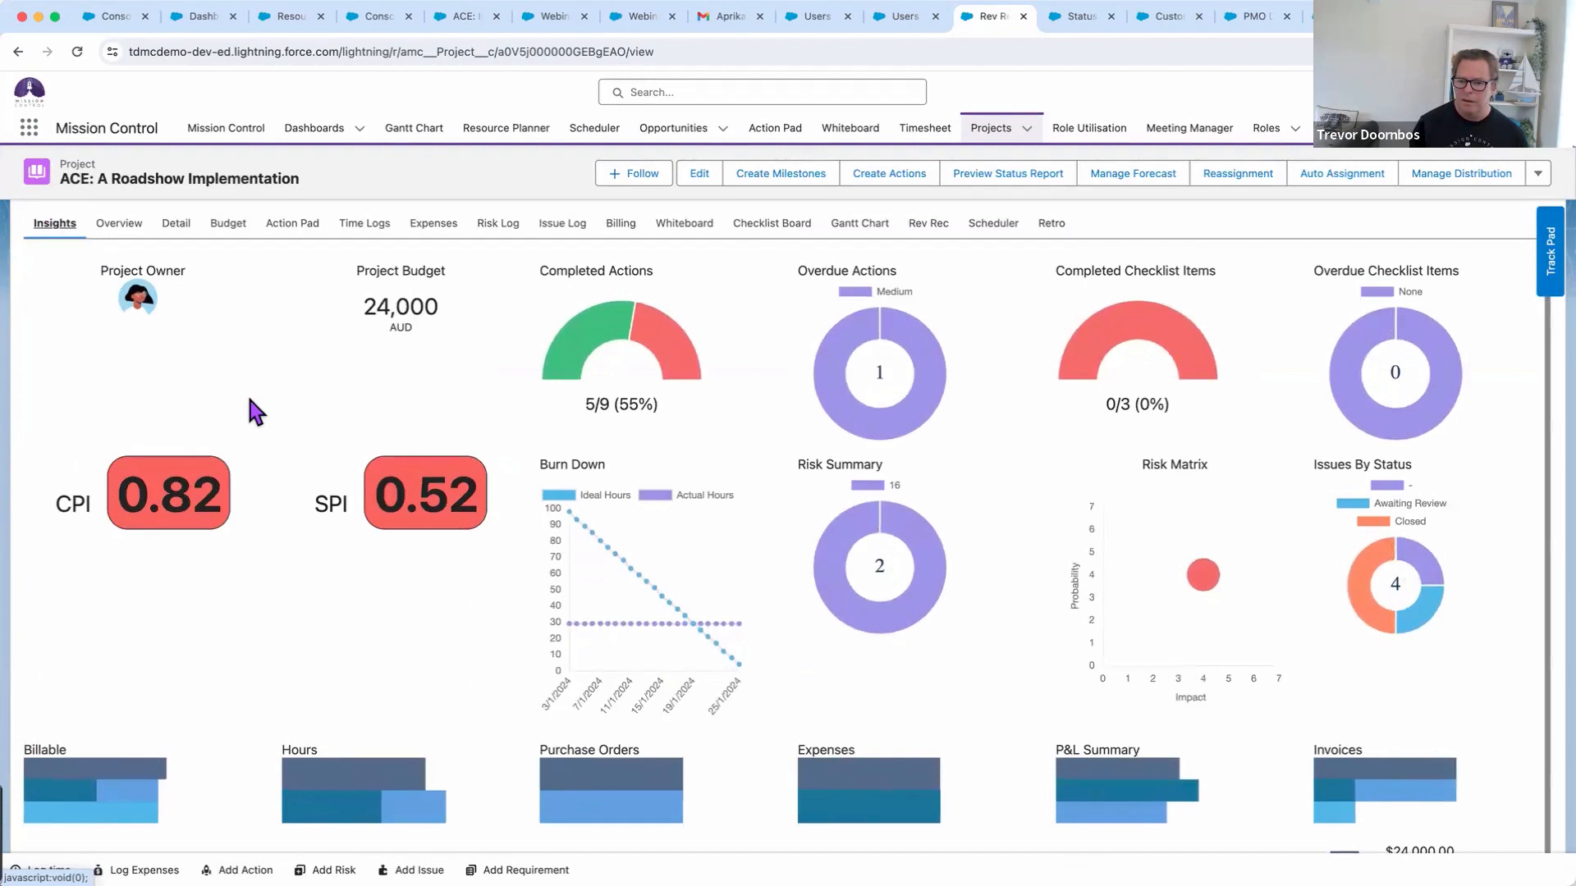
pyautogui.scroll(1, 274, 416)
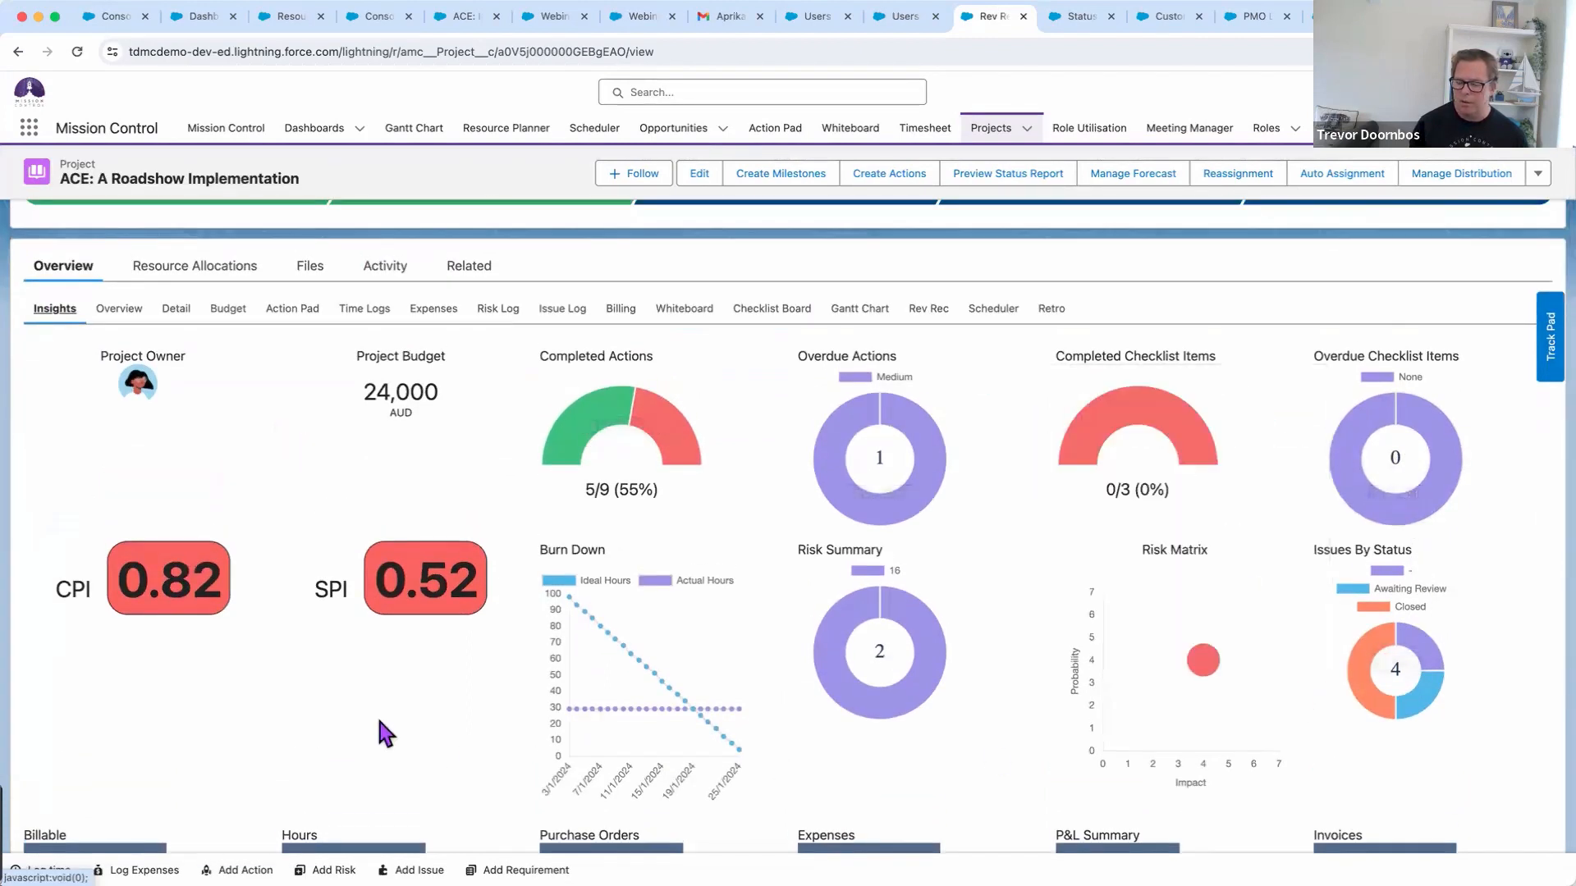
pyautogui.scroll(-1, 387, 732)
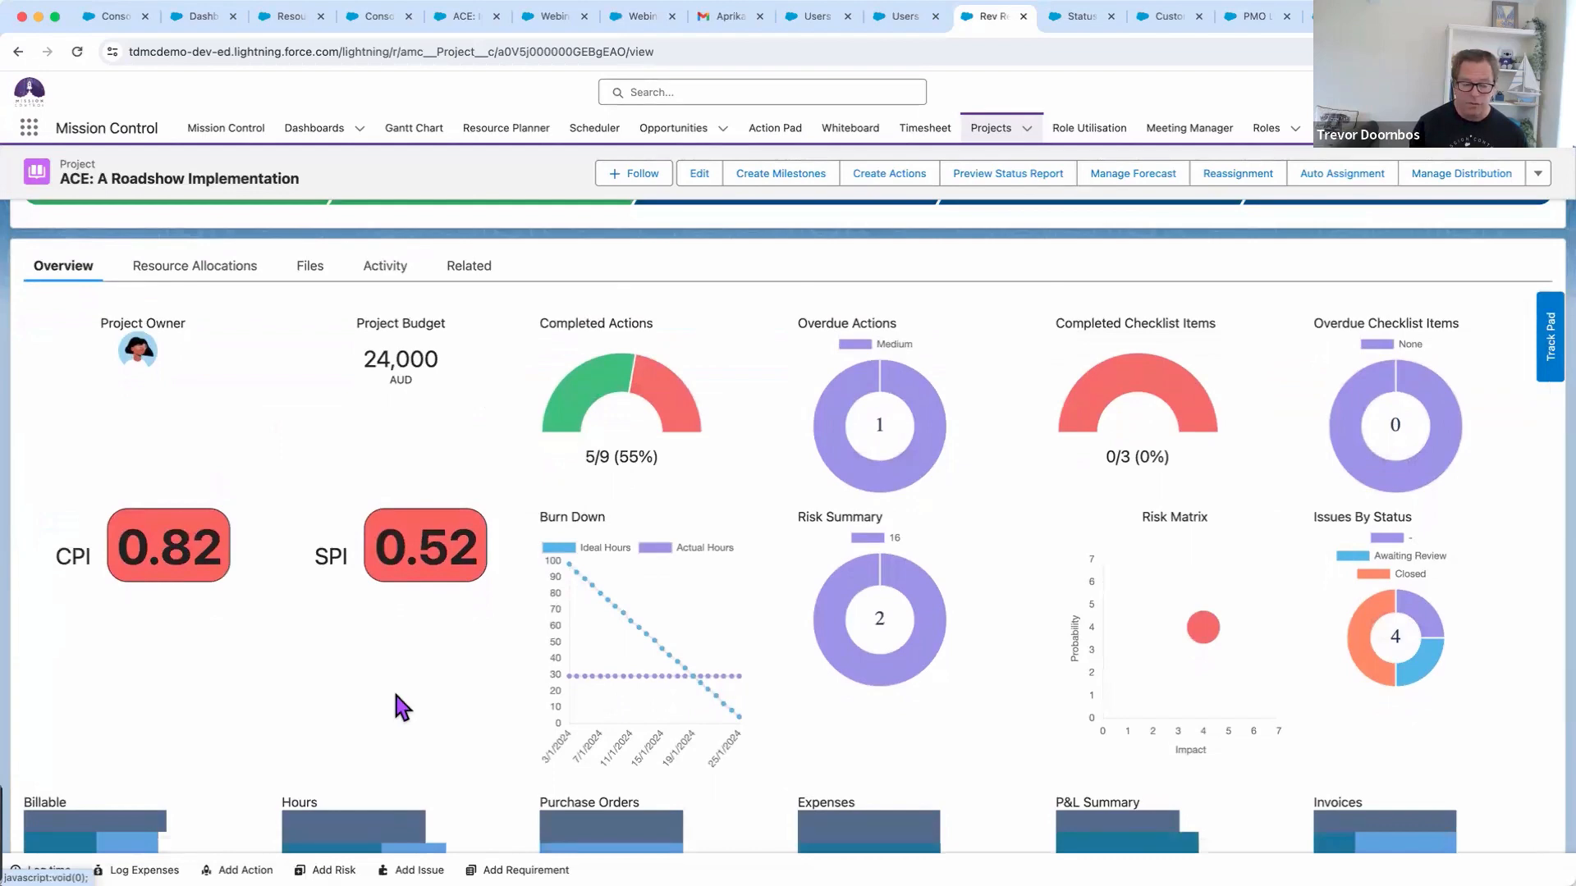
pyautogui.scroll(-4, 398, 698)
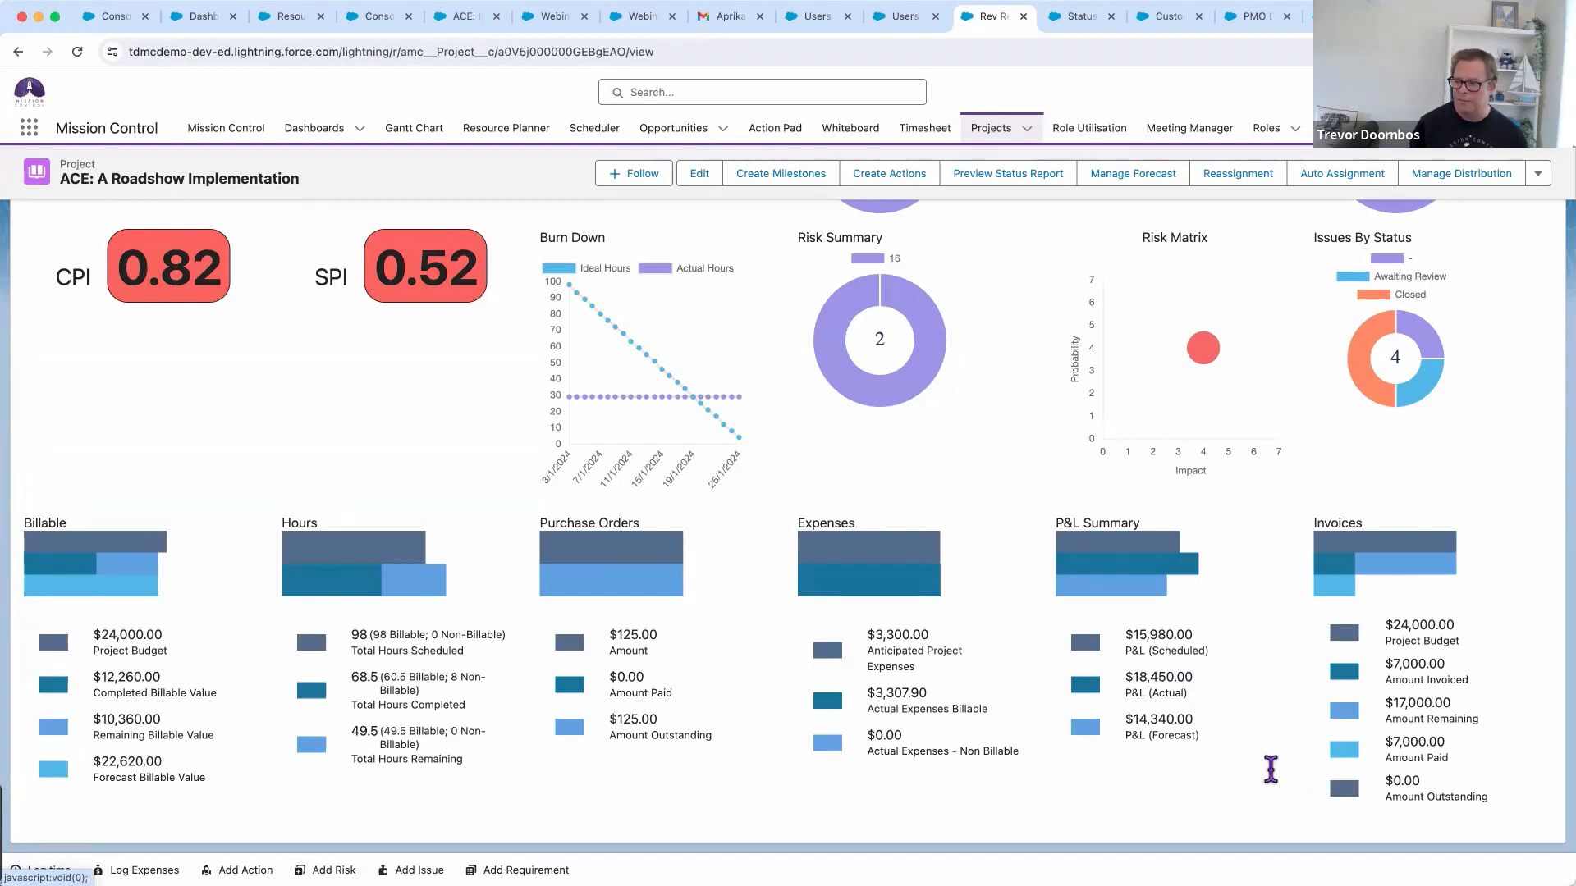
pyautogui.scroll(3, 575, 720)
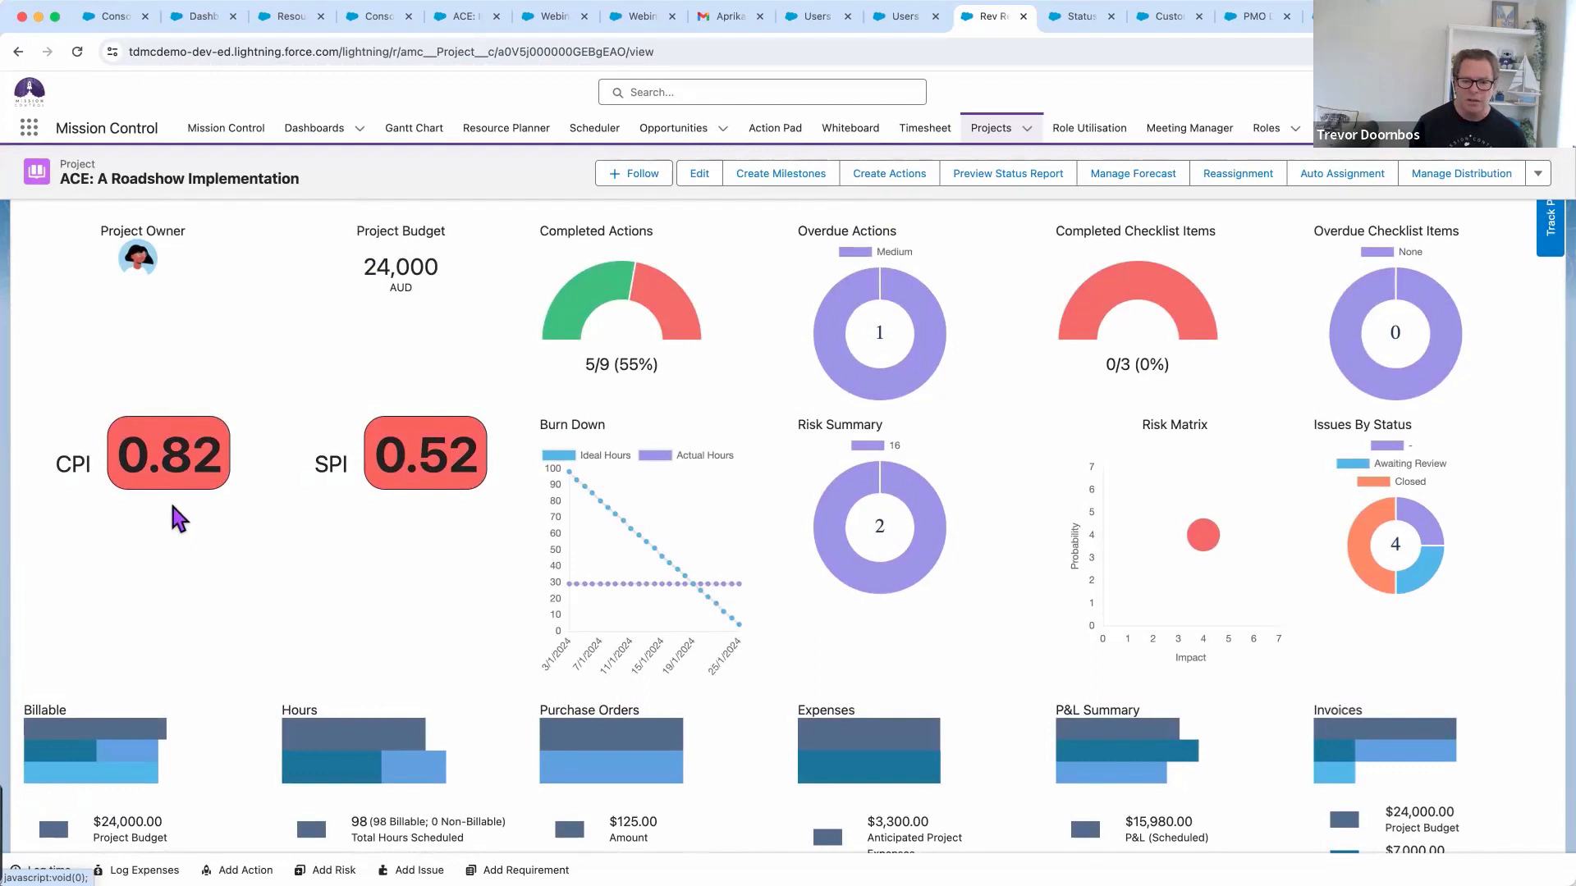
pyautogui.hscroll(1, 173, 505)
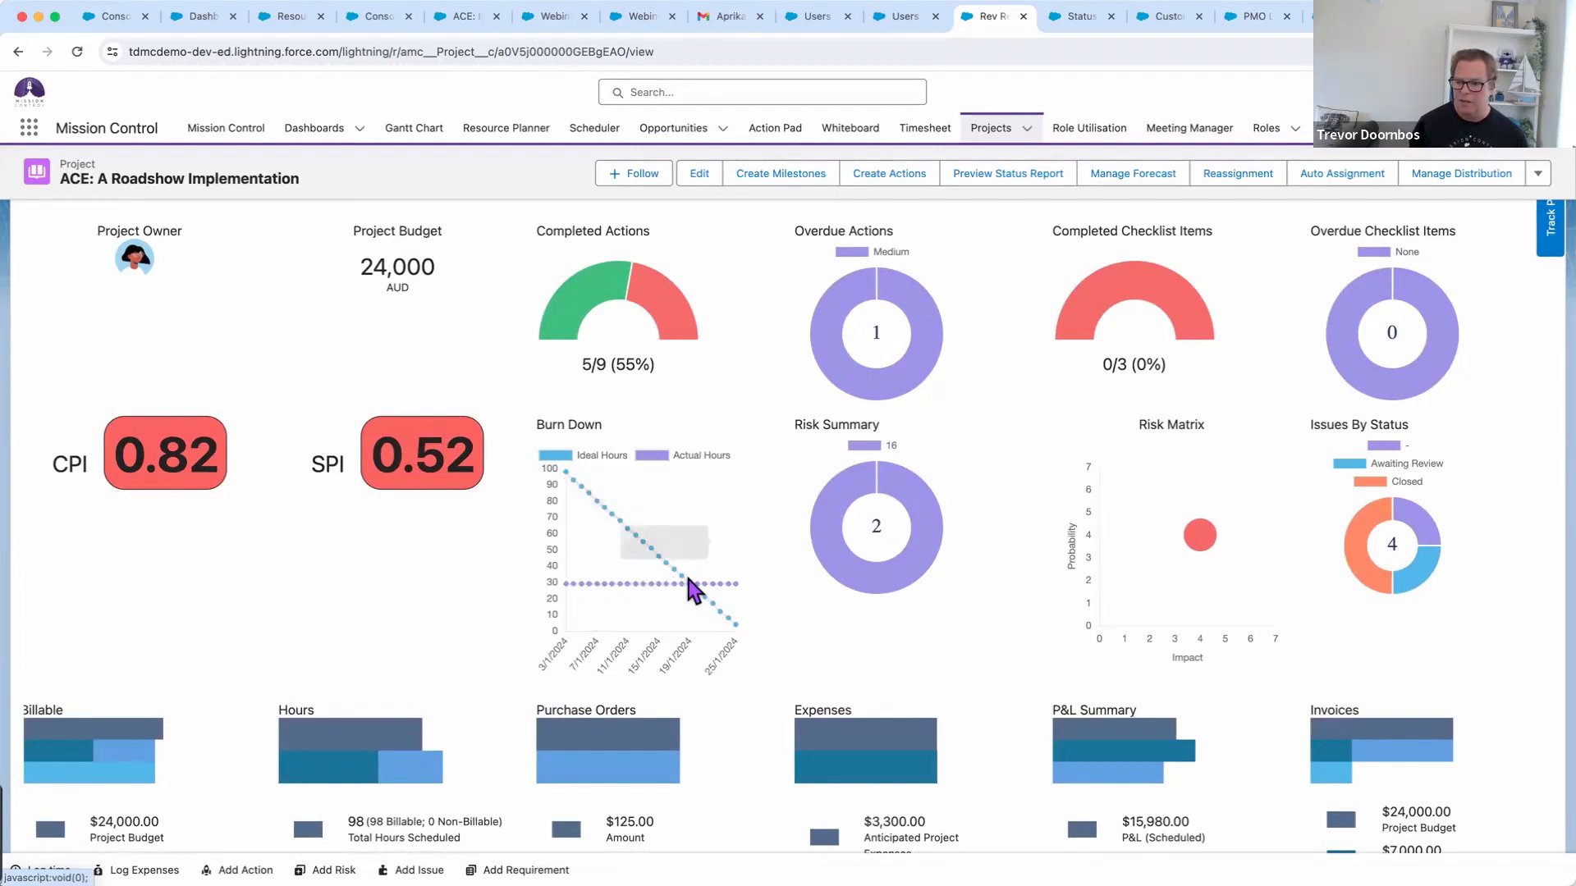
pyautogui.scroll(1, 750, 641)
pyautogui.scroll(3, 752, 644)
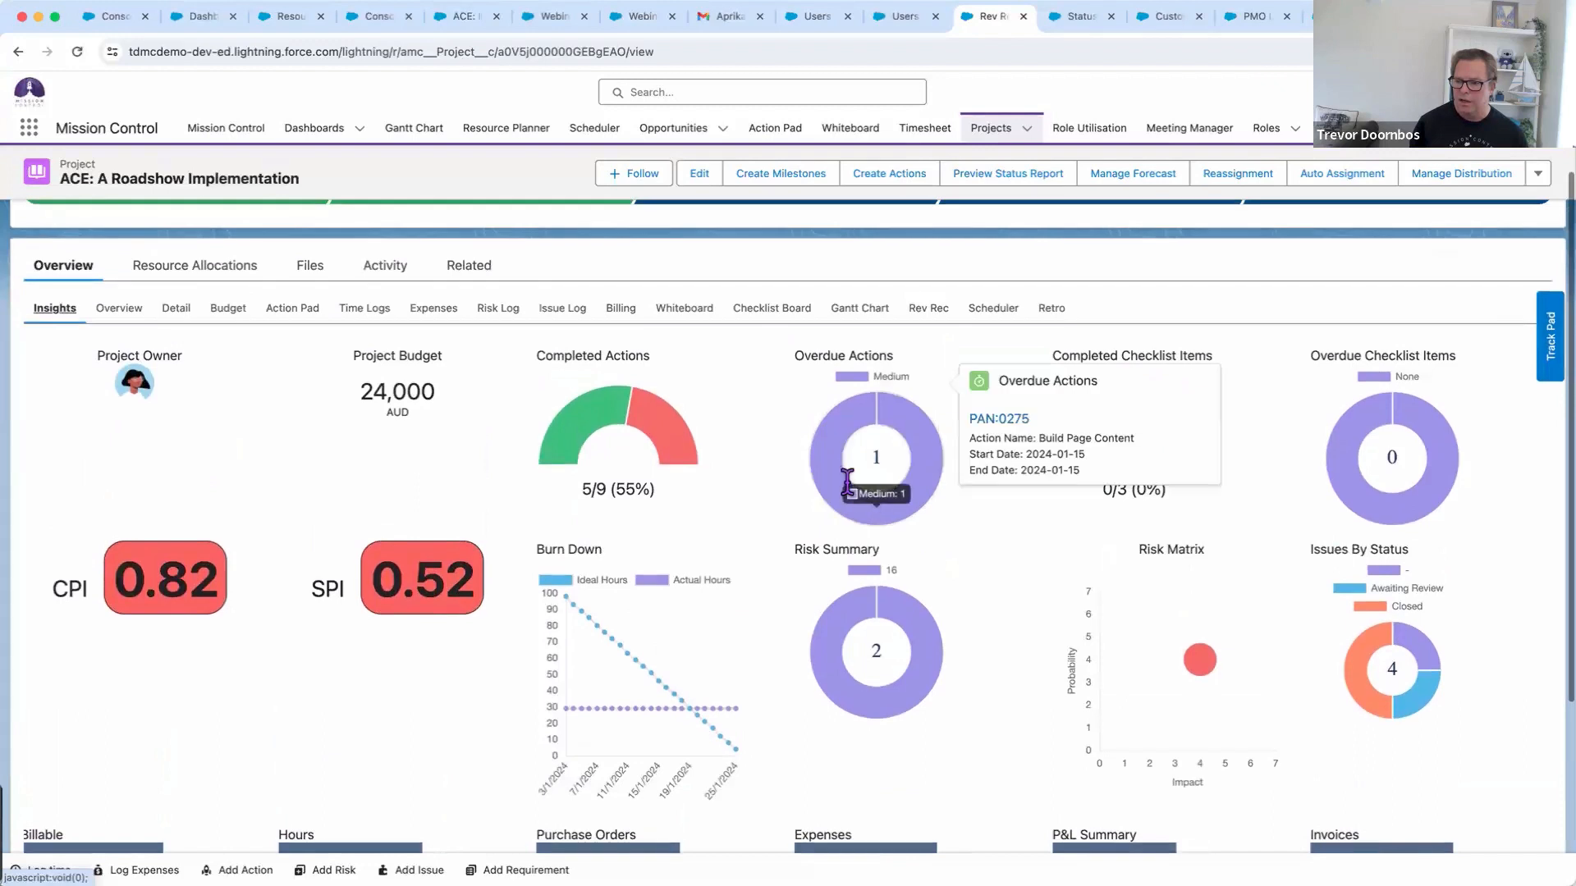
# Show the Risk Log, then the Issue Log, then switch to the Demonstration slide
pyautogui.click(496, 309)
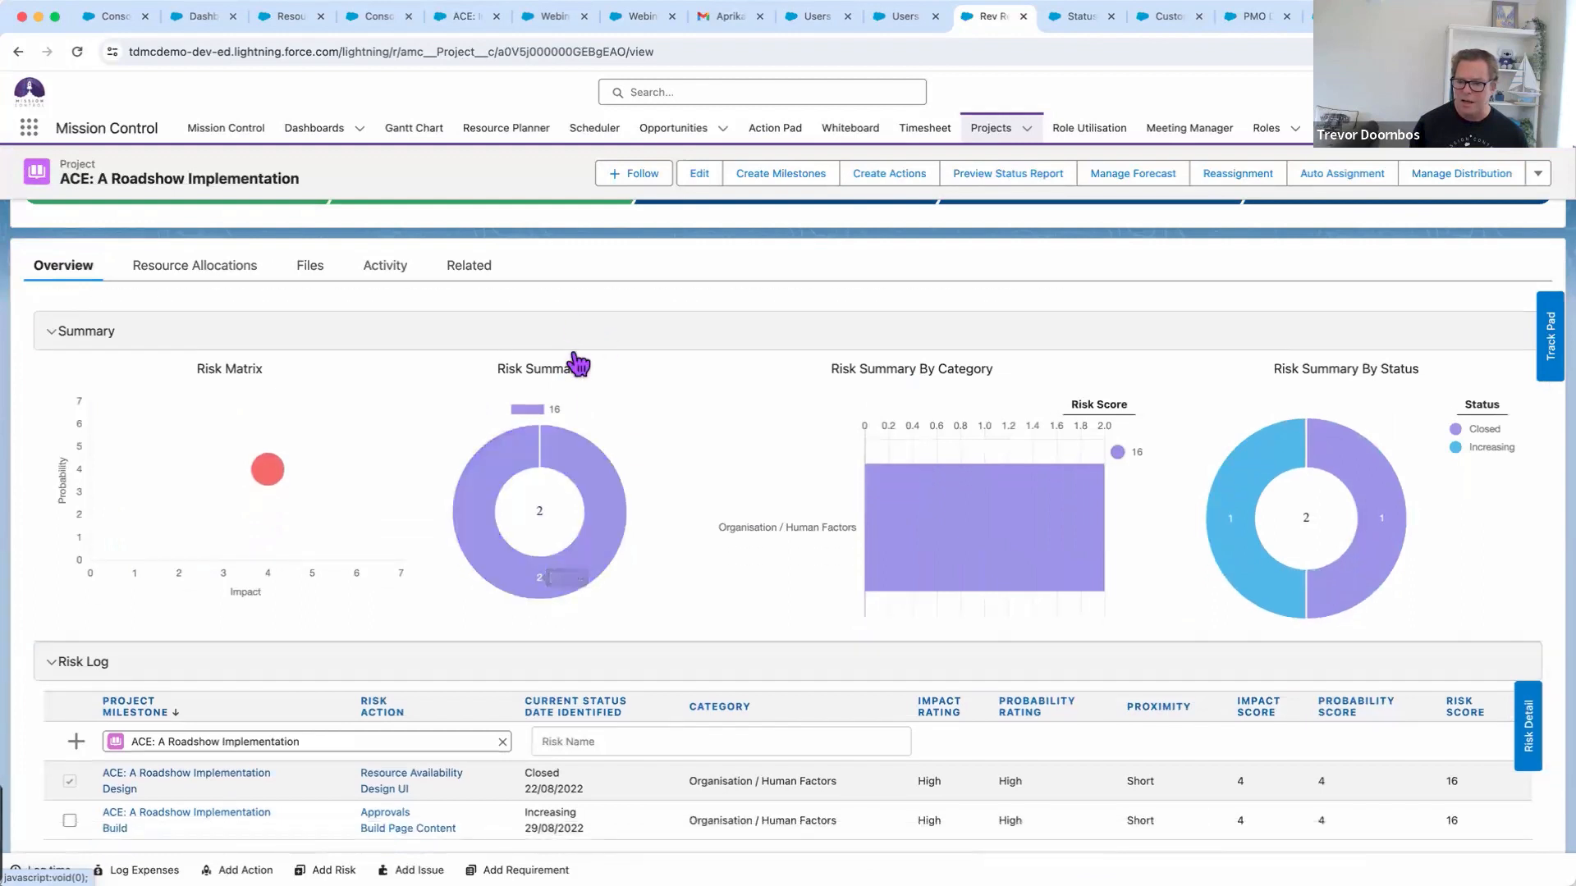
pyautogui.click(567, 313)
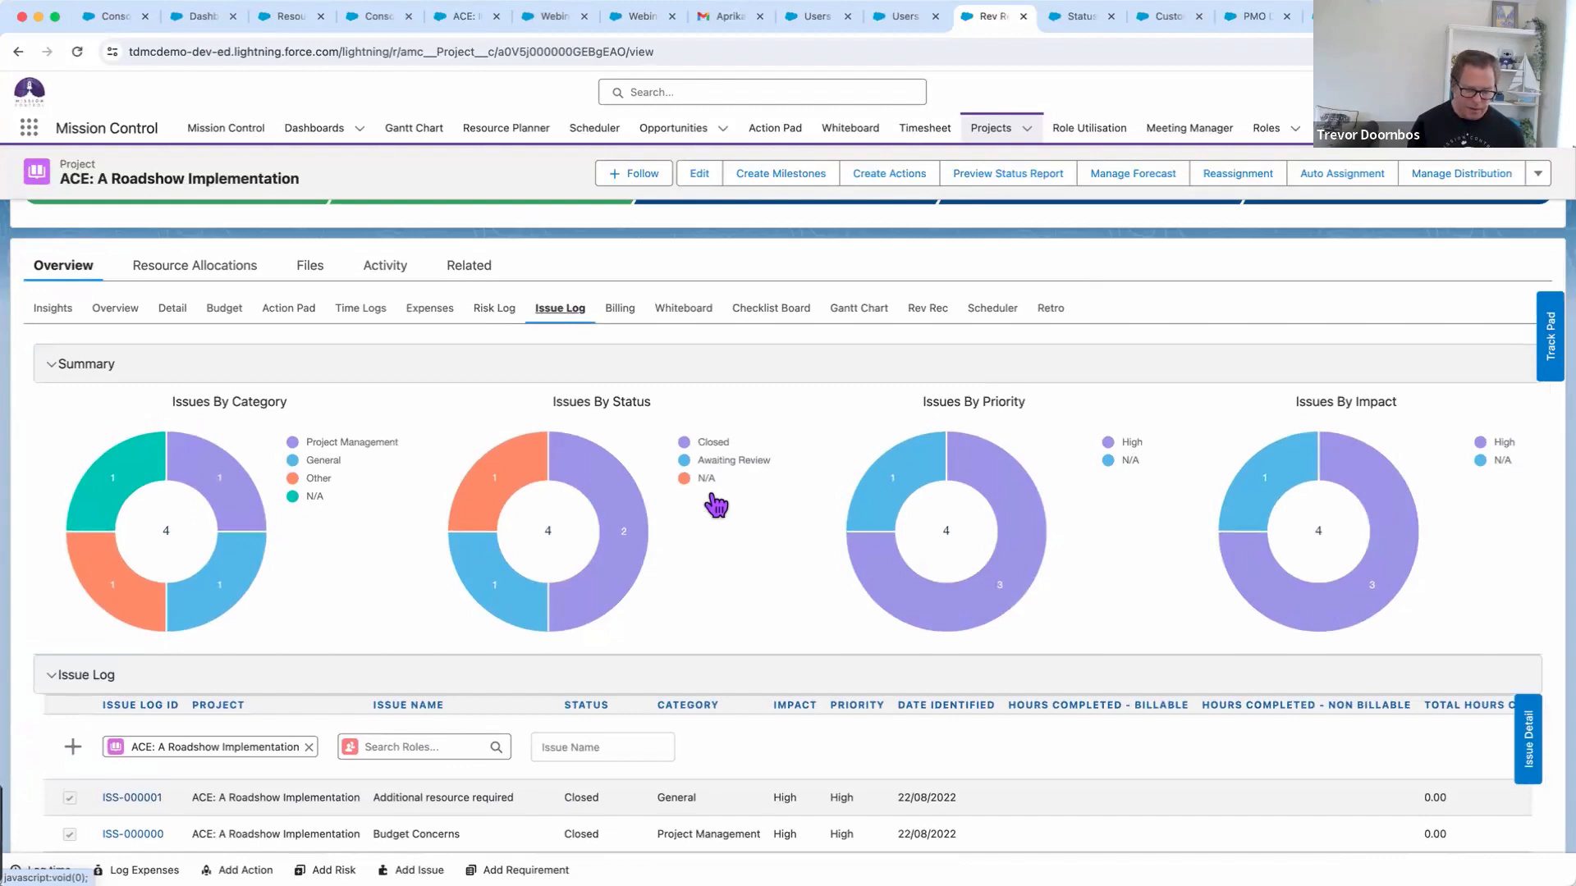
pyautogui.press('super+Tab')
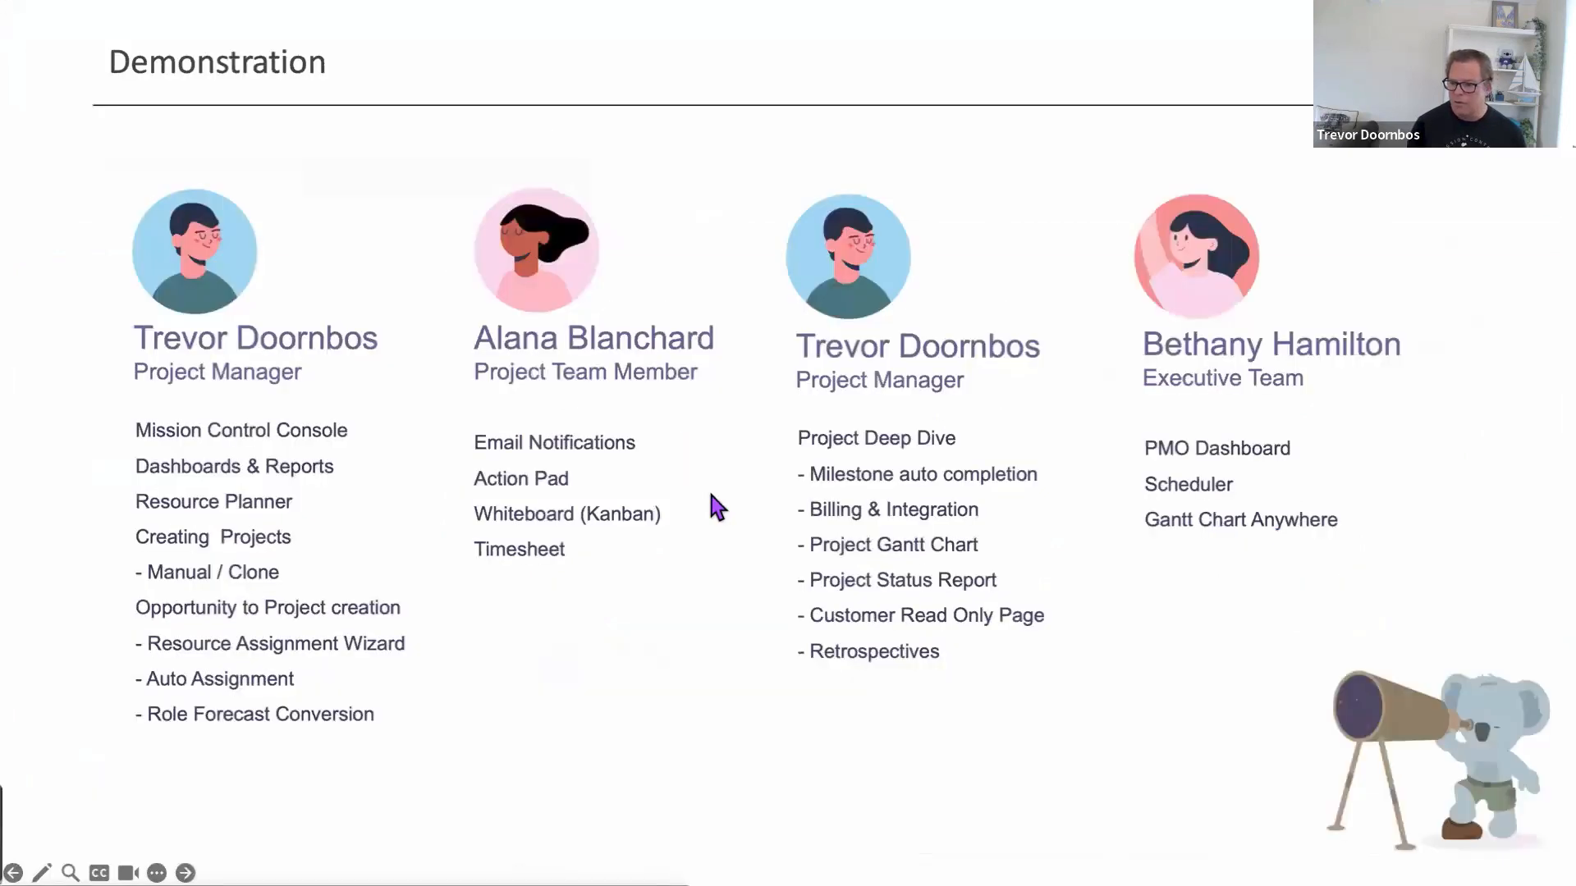
# Open ProjectStatusReportPDF for ACE: A Roadshow Implementation and scroll through all 9 pages, back to page 1
pyautogui.press('super+Tab')
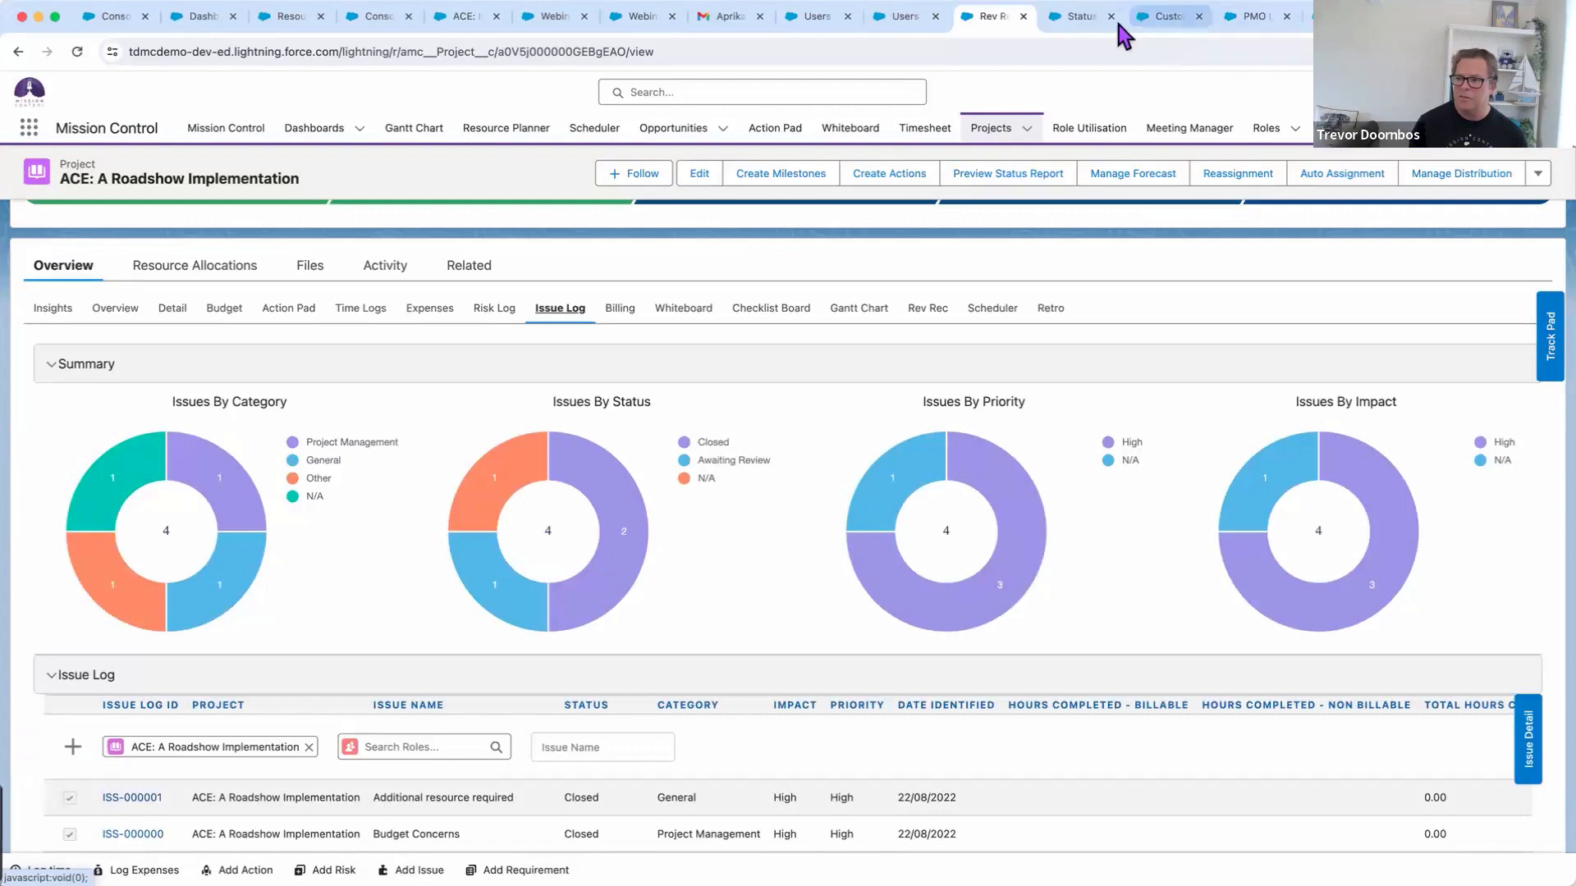
pyautogui.click(1081, 16)
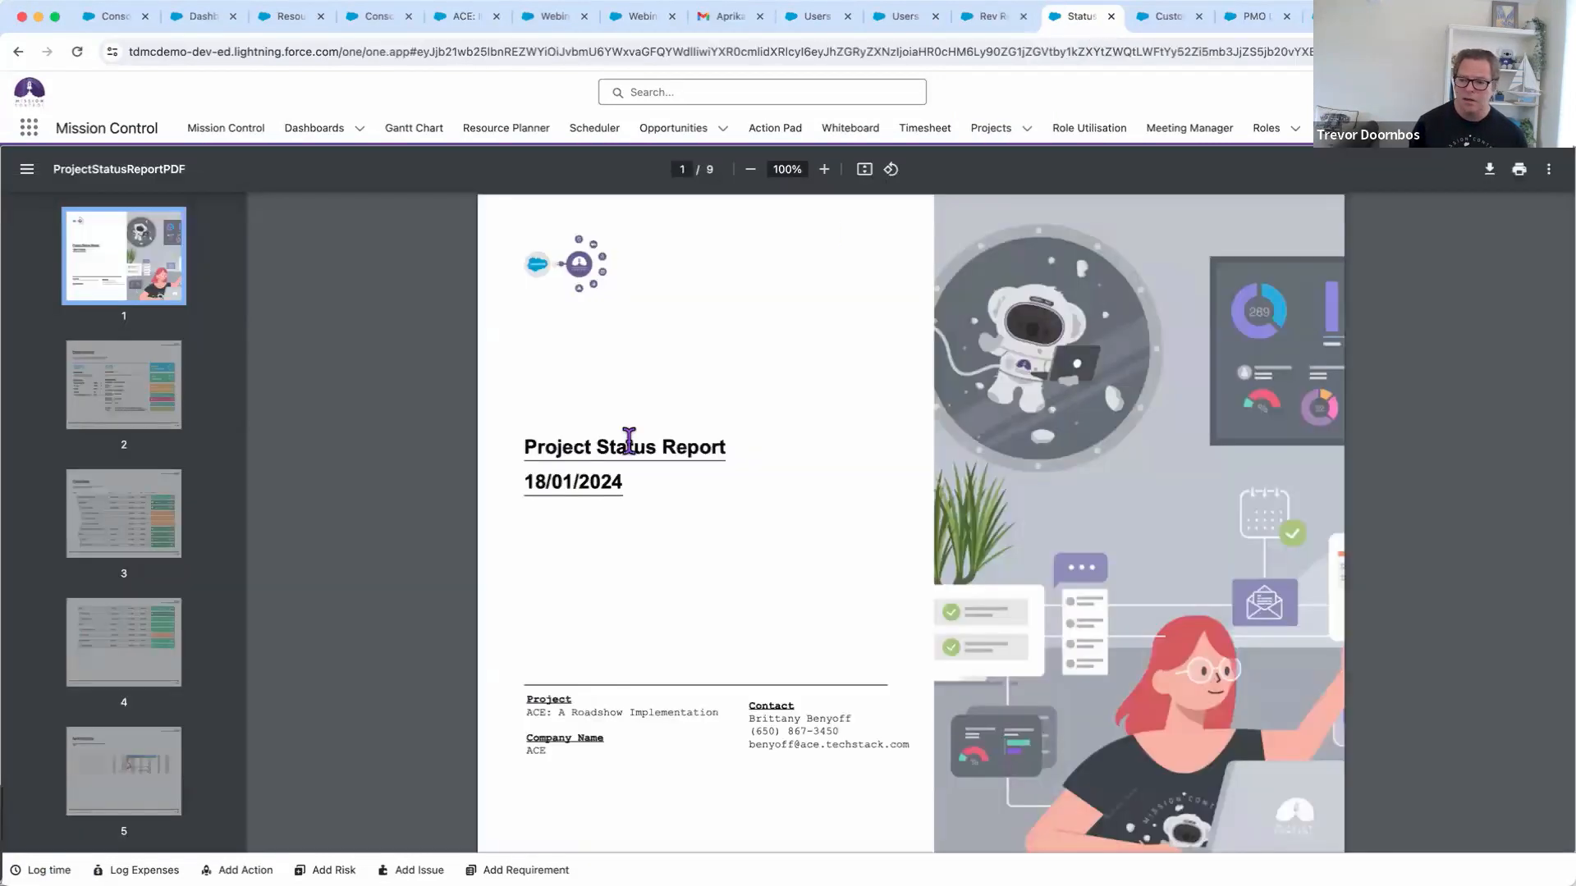
pyautogui.scroll(-8, 789, 472)
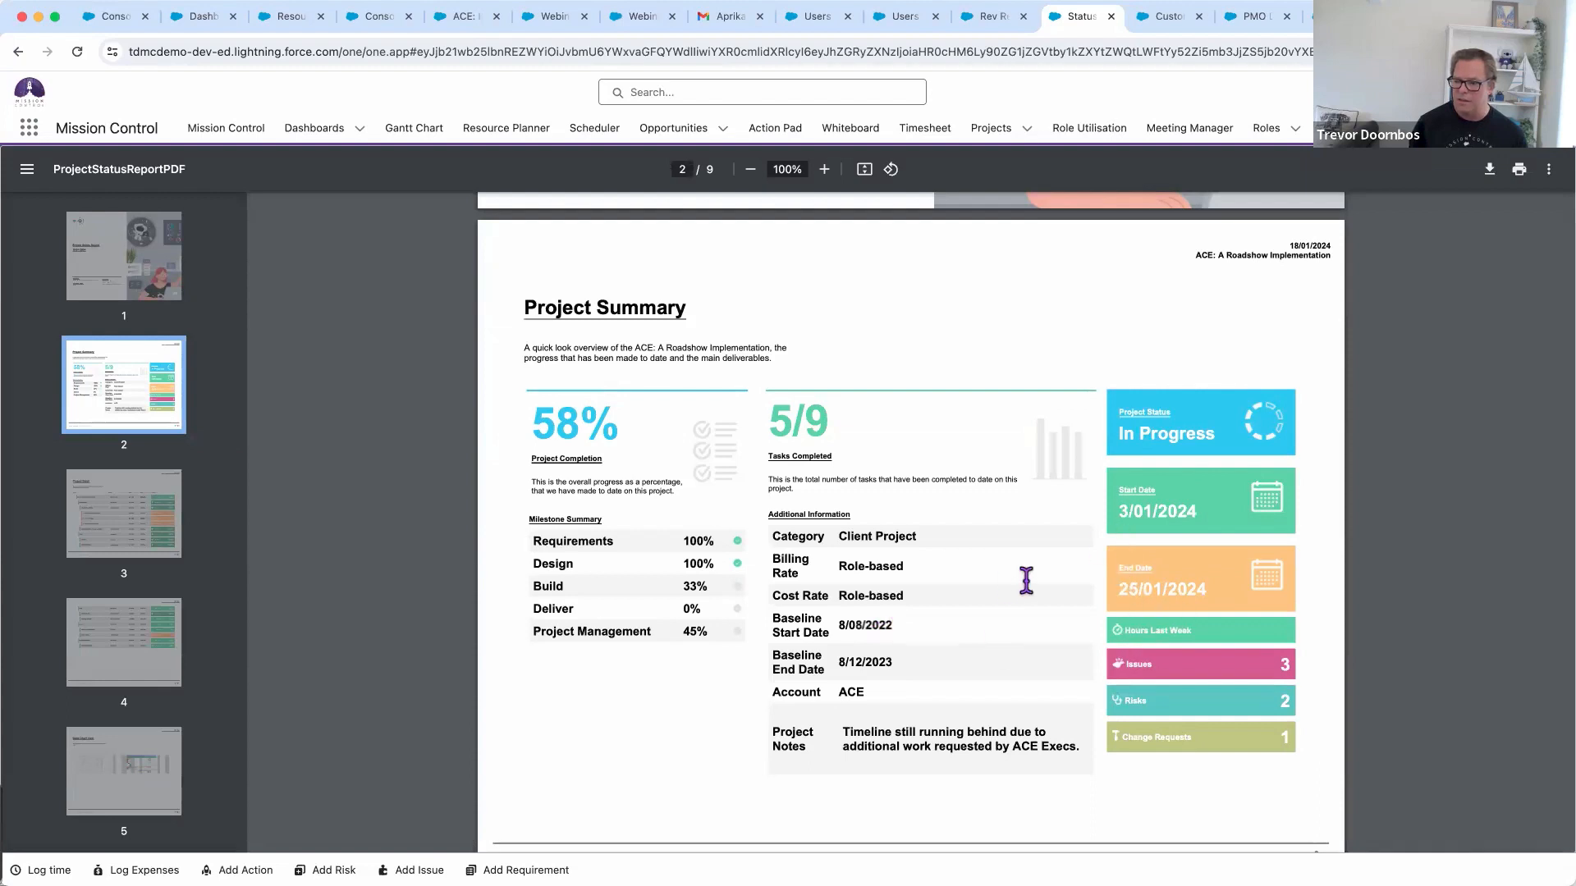
pyautogui.scroll(-4, 1024, 580)
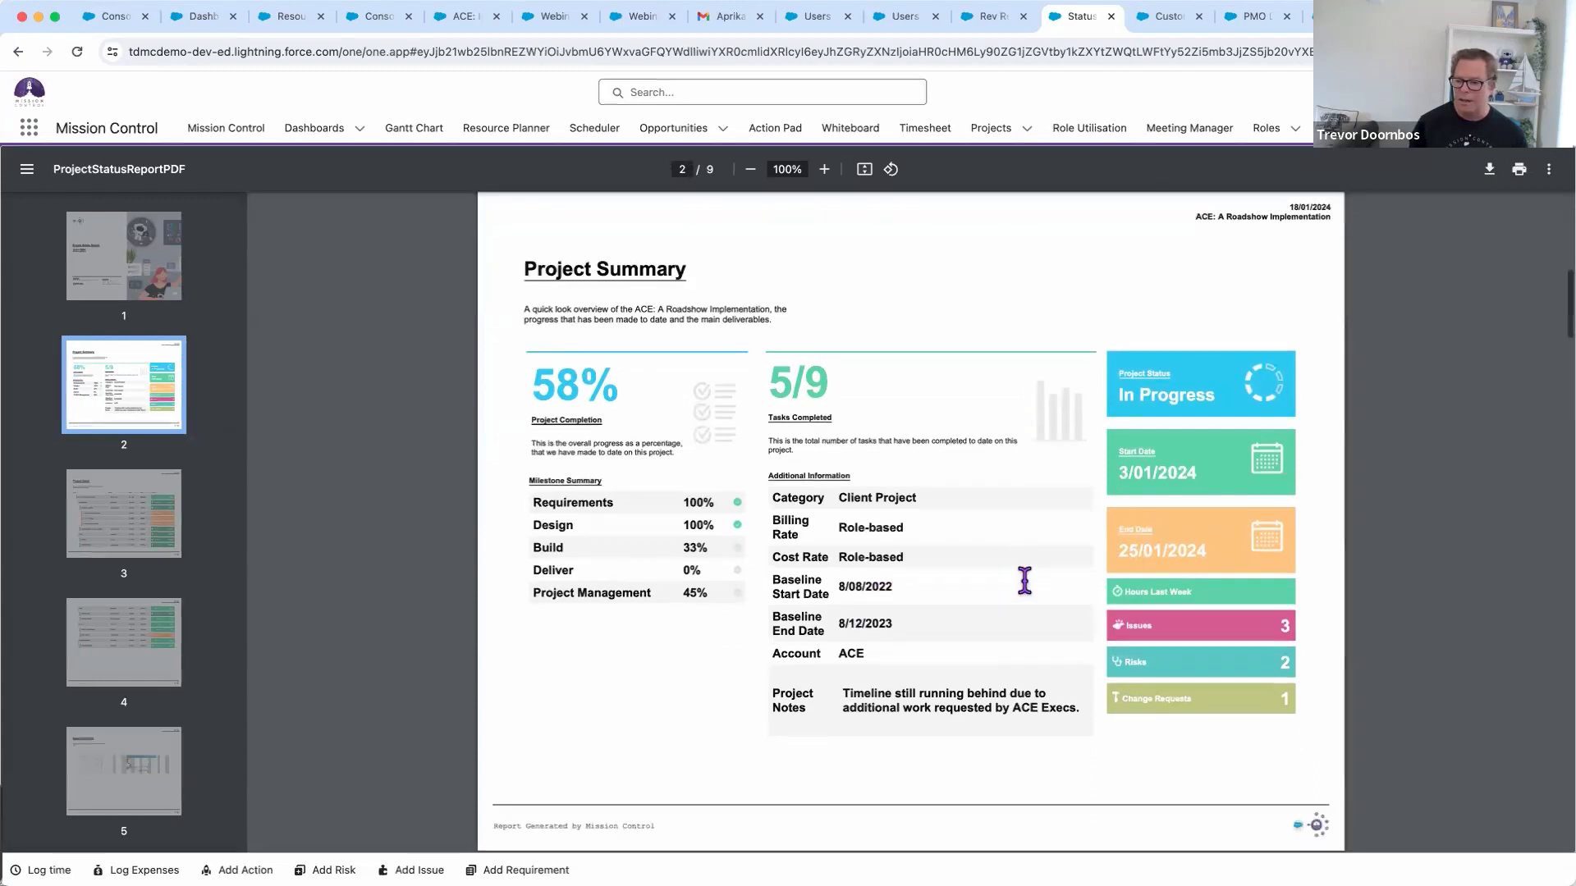
pyautogui.scroll(-4, 1024, 580)
pyautogui.scroll(-1, 1024, 581)
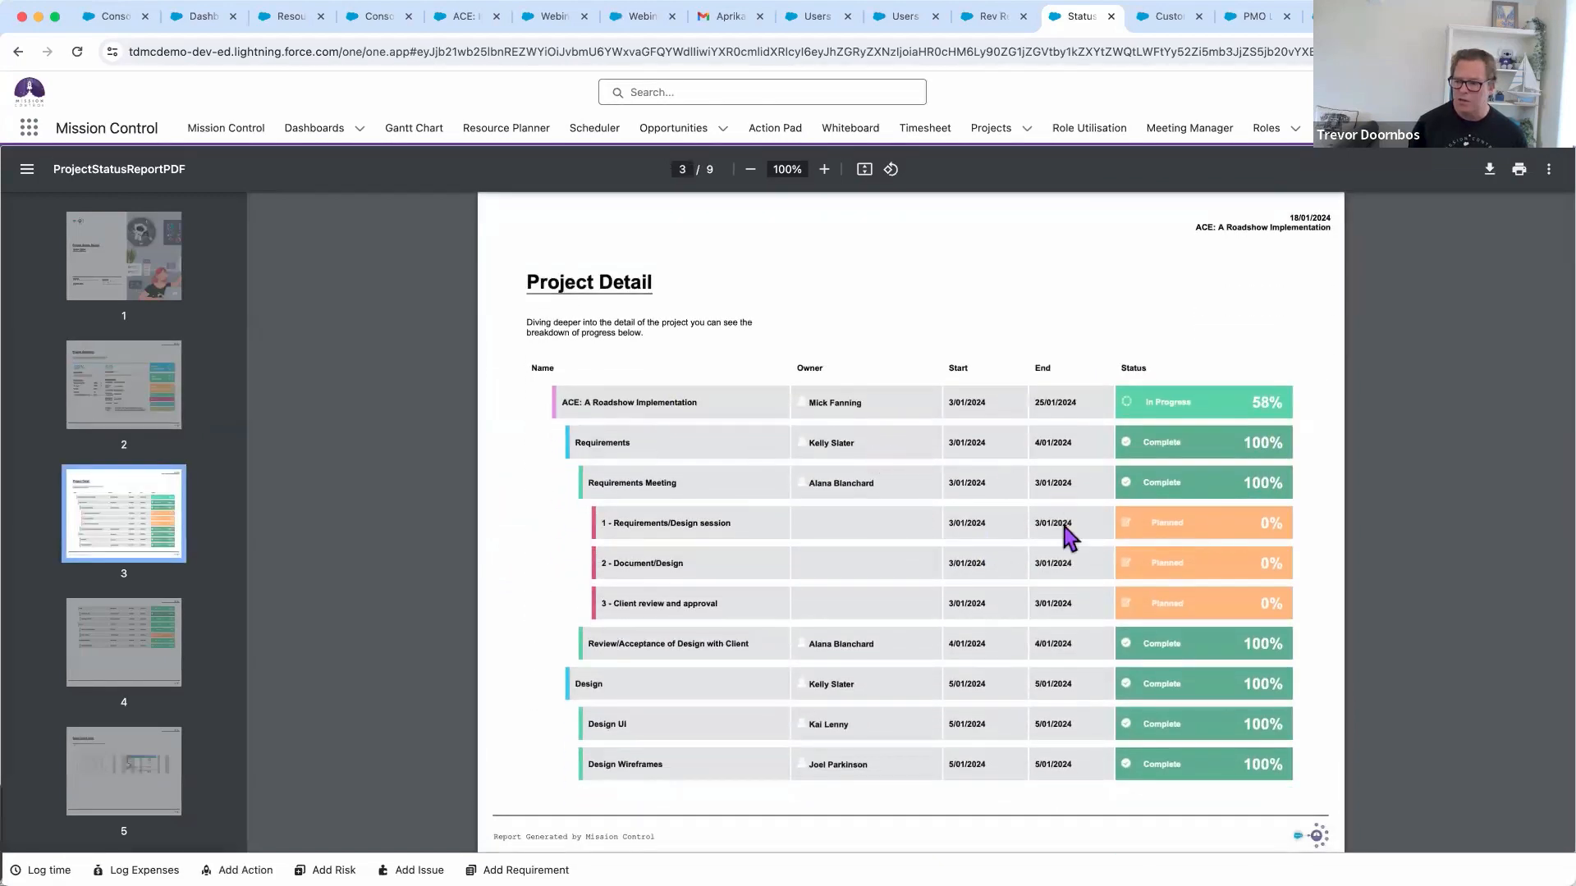
pyautogui.scroll(-15, 1072, 686)
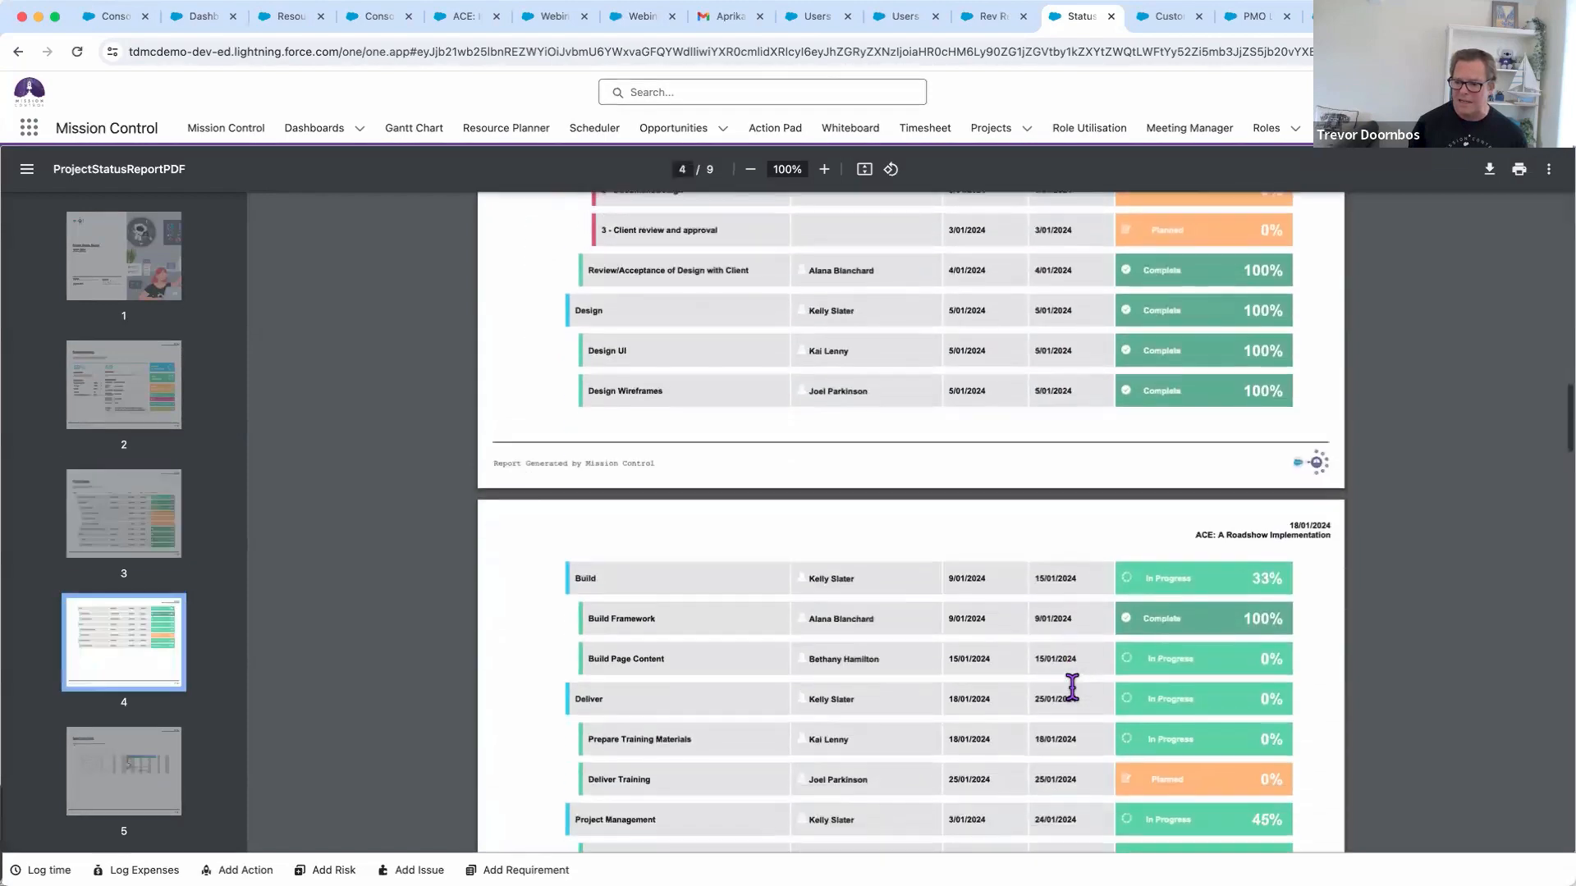
pyautogui.scroll(-1, 1061, 661)
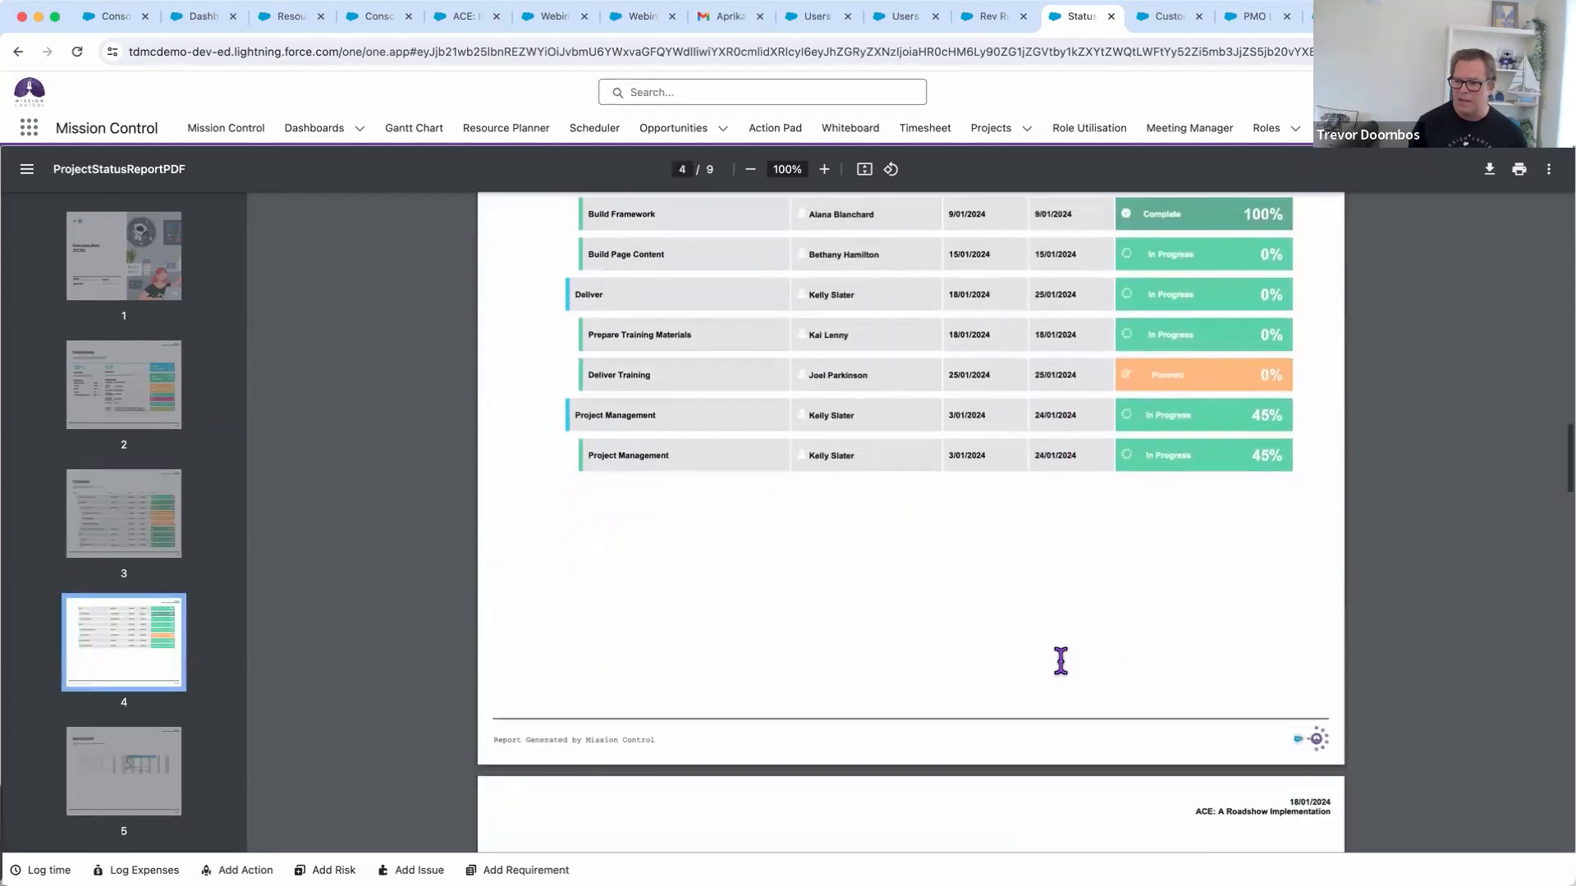
pyautogui.scroll(-10, 873, 502)
pyautogui.scroll(-1, 872, 501)
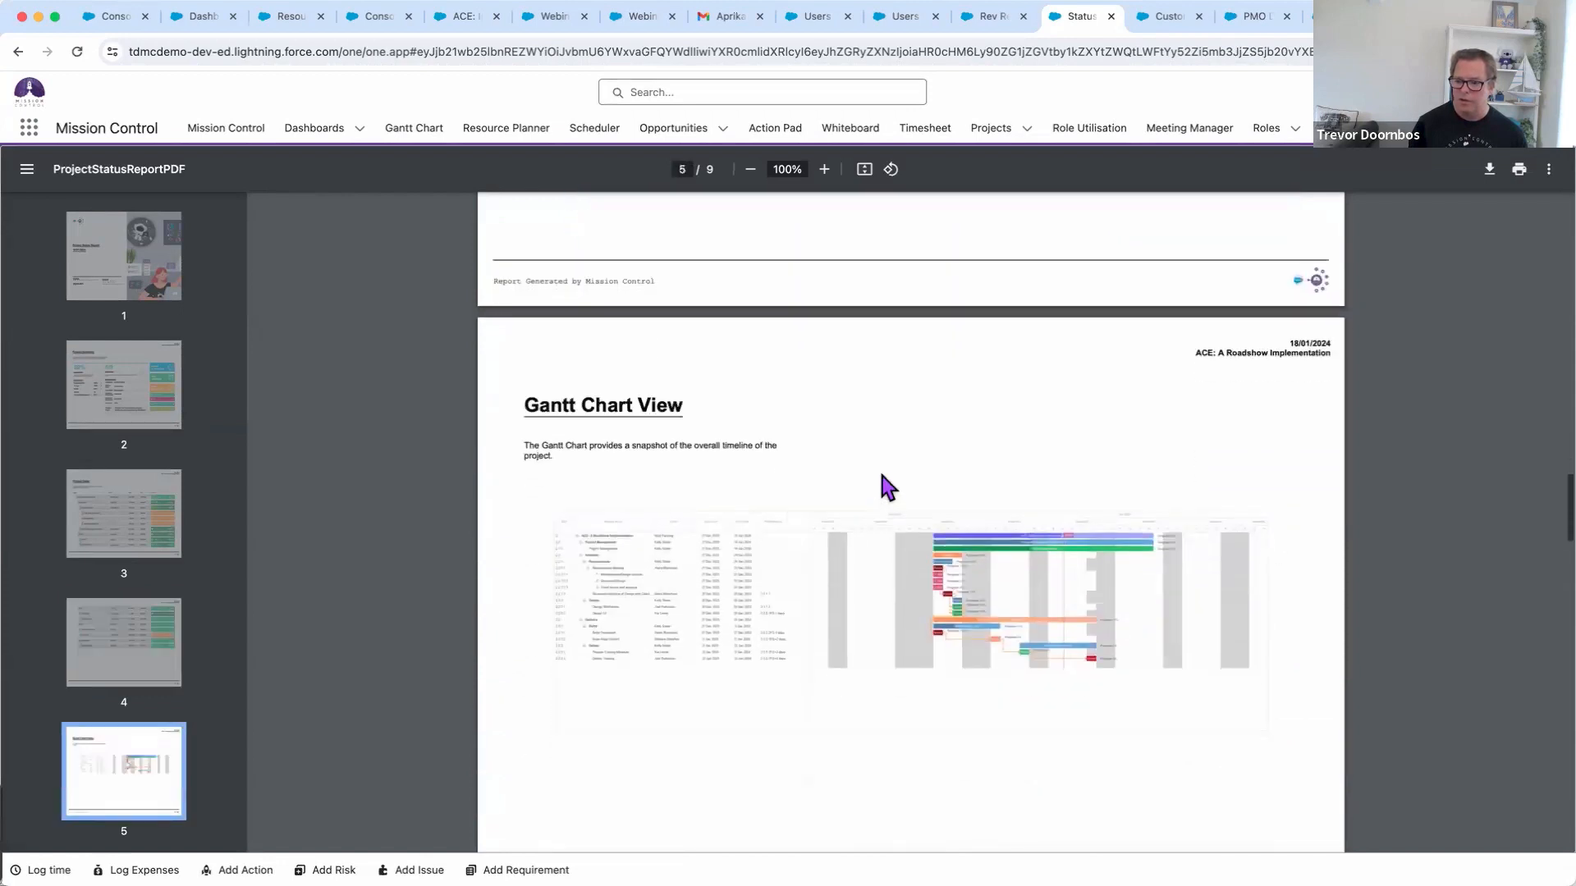
pyautogui.scroll(-8, 888, 486)
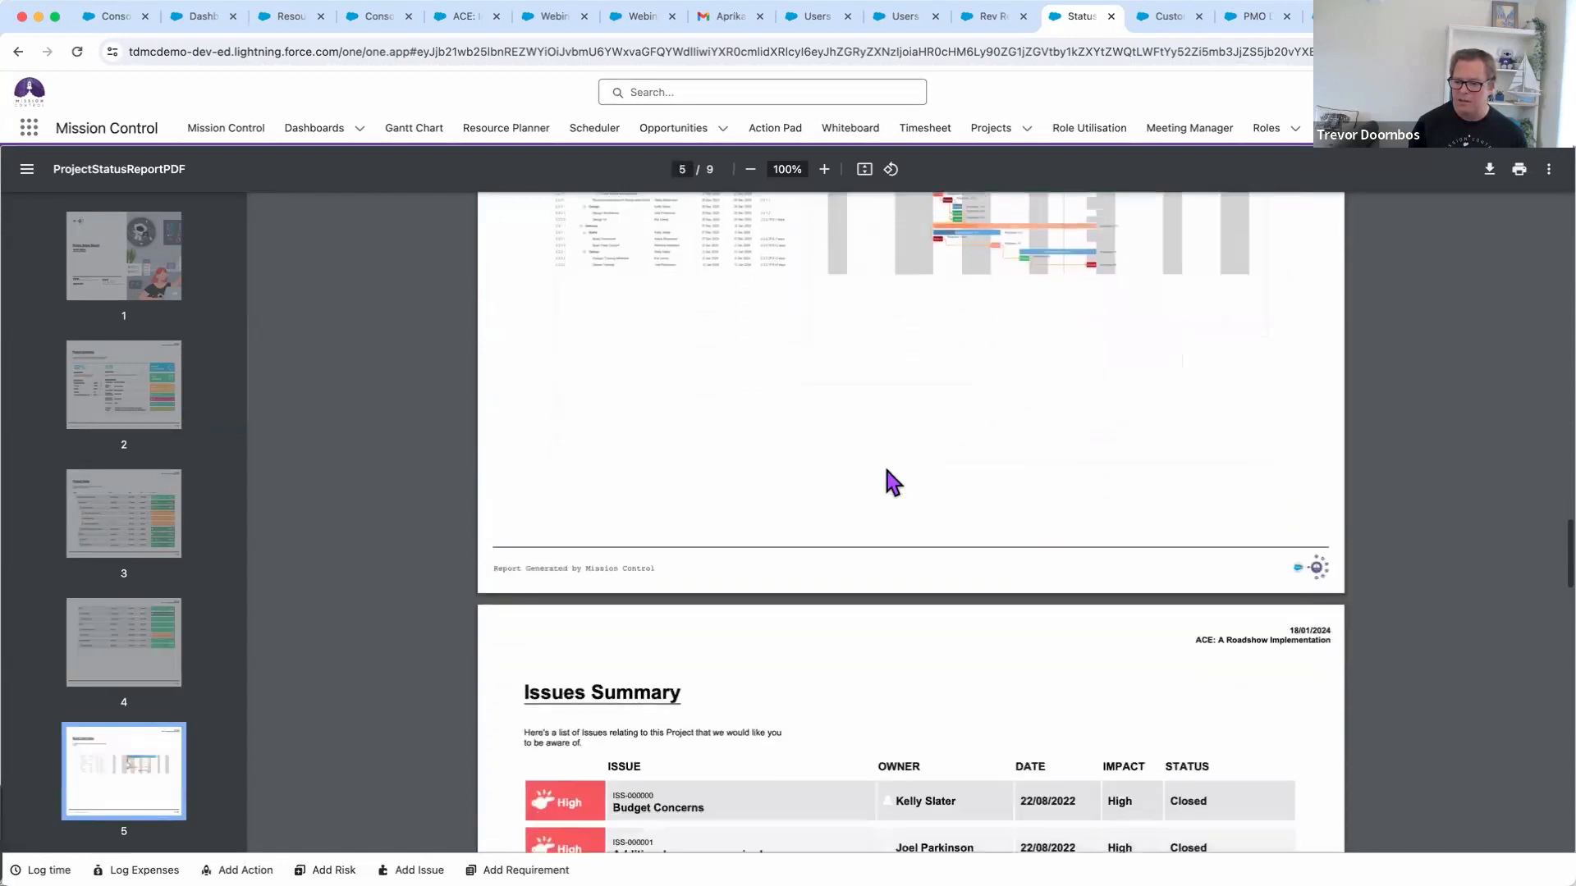
pyautogui.scroll(-10, 887, 472)
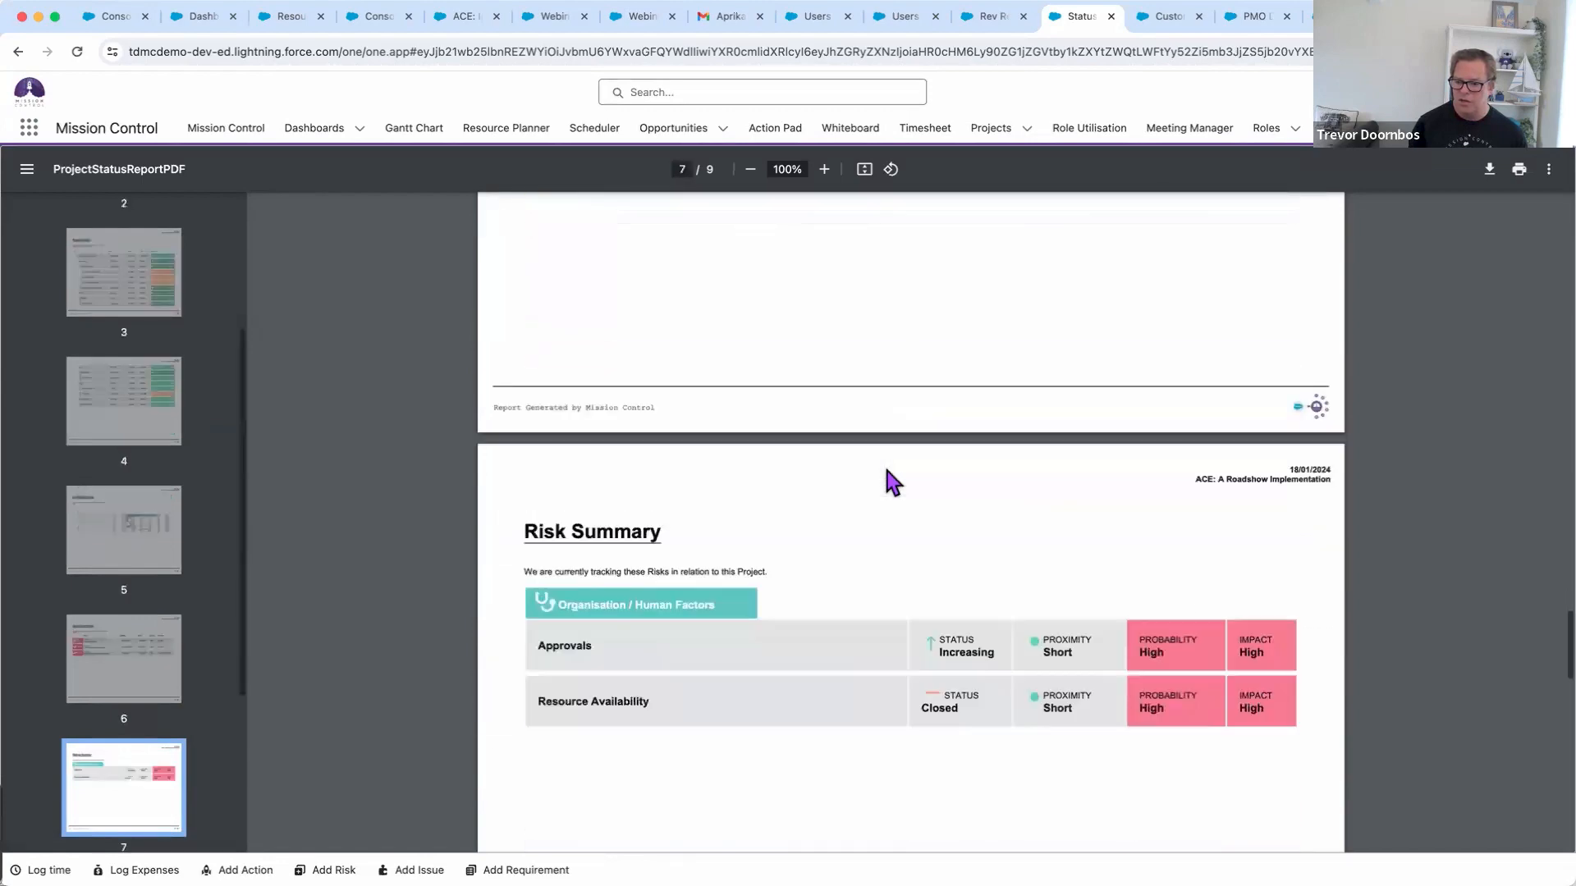
pyautogui.scroll(-10, 893, 483)
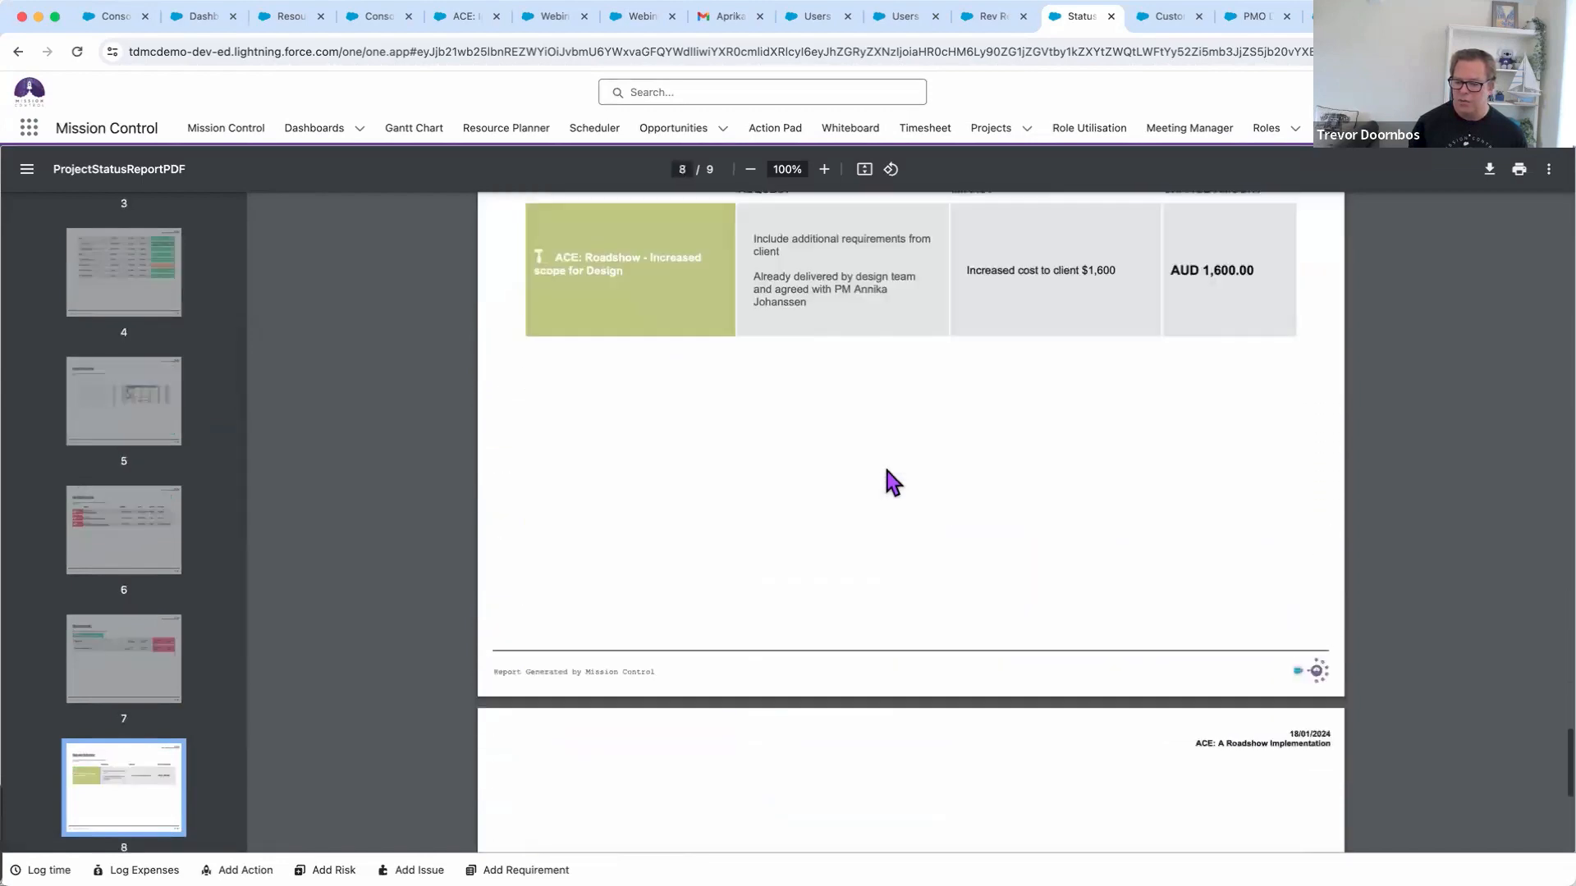
pyautogui.scroll(-4, 892, 483)
pyautogui.scroll(6, 893, 482)
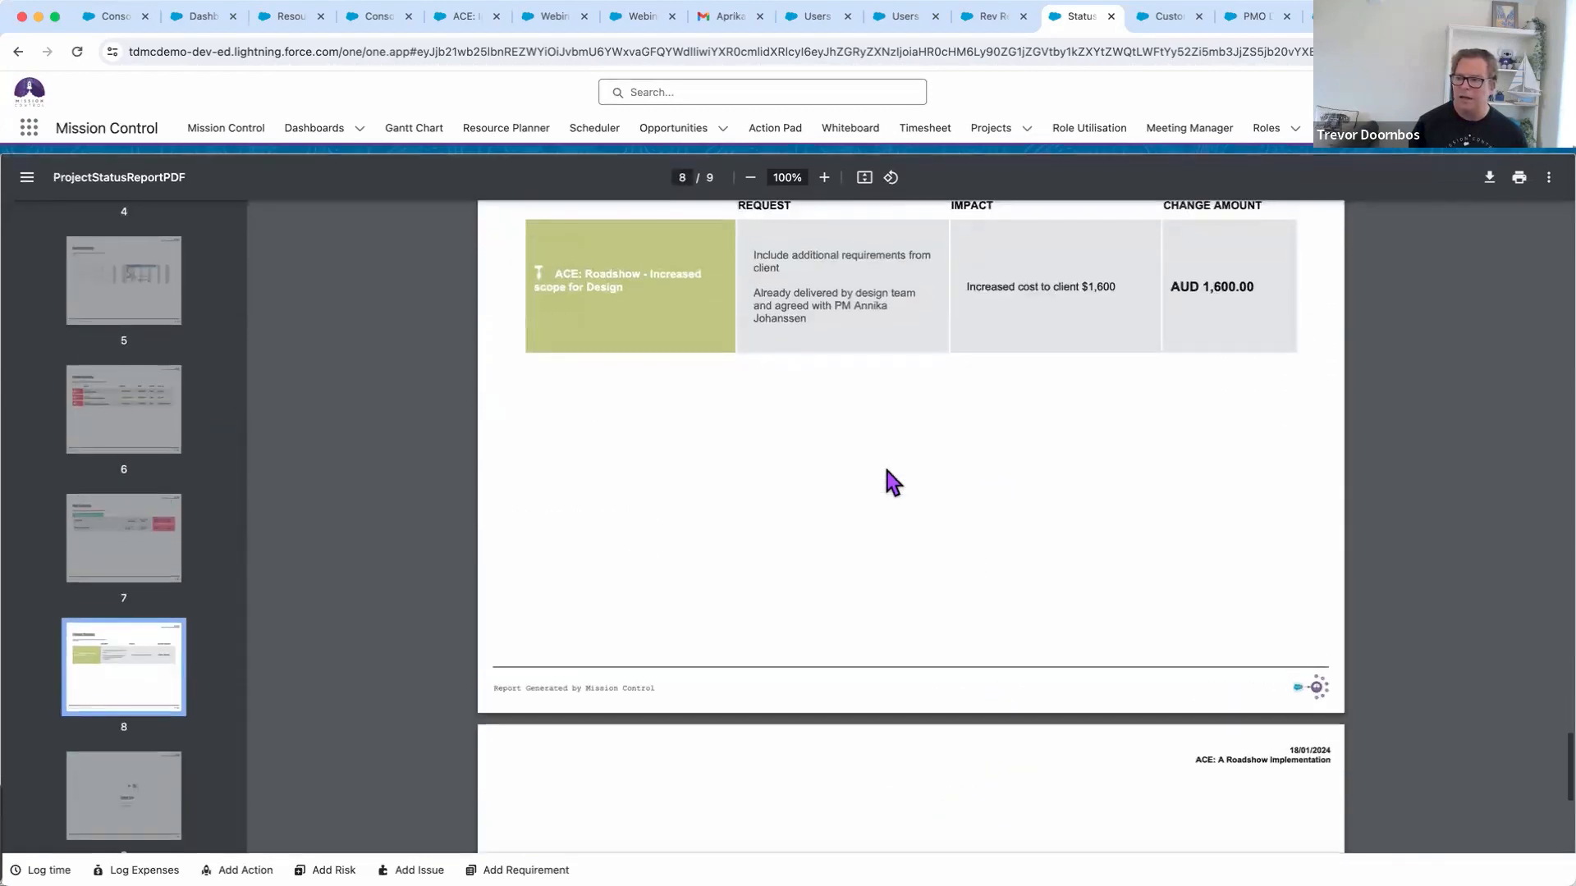
pyautogui.scroll(20, 891, 483)
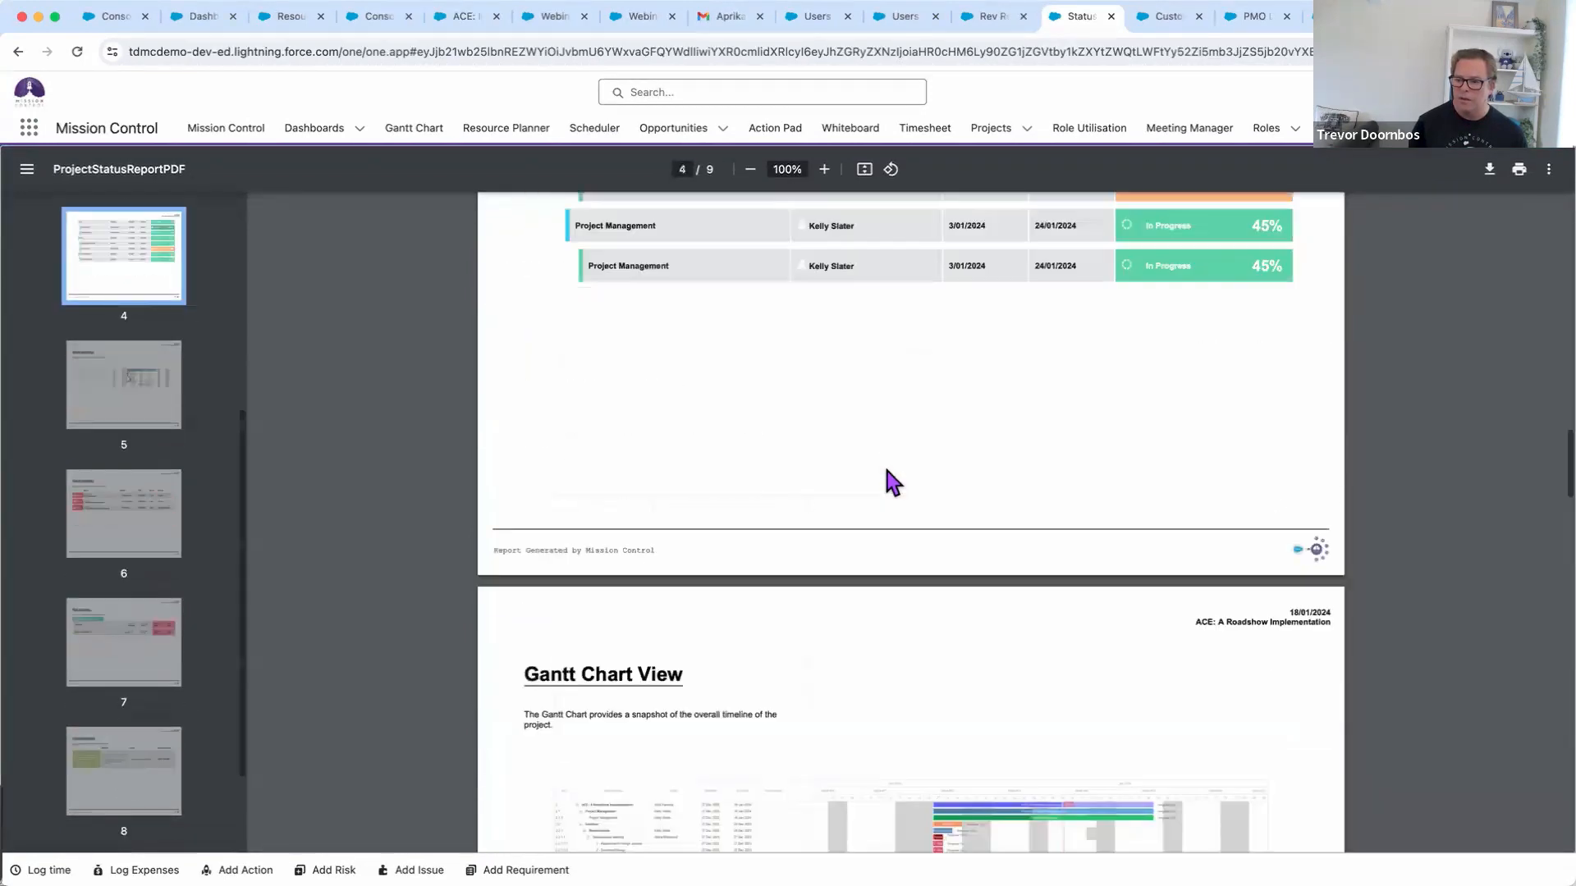
pyautogui.scroll(12, 886, 476)
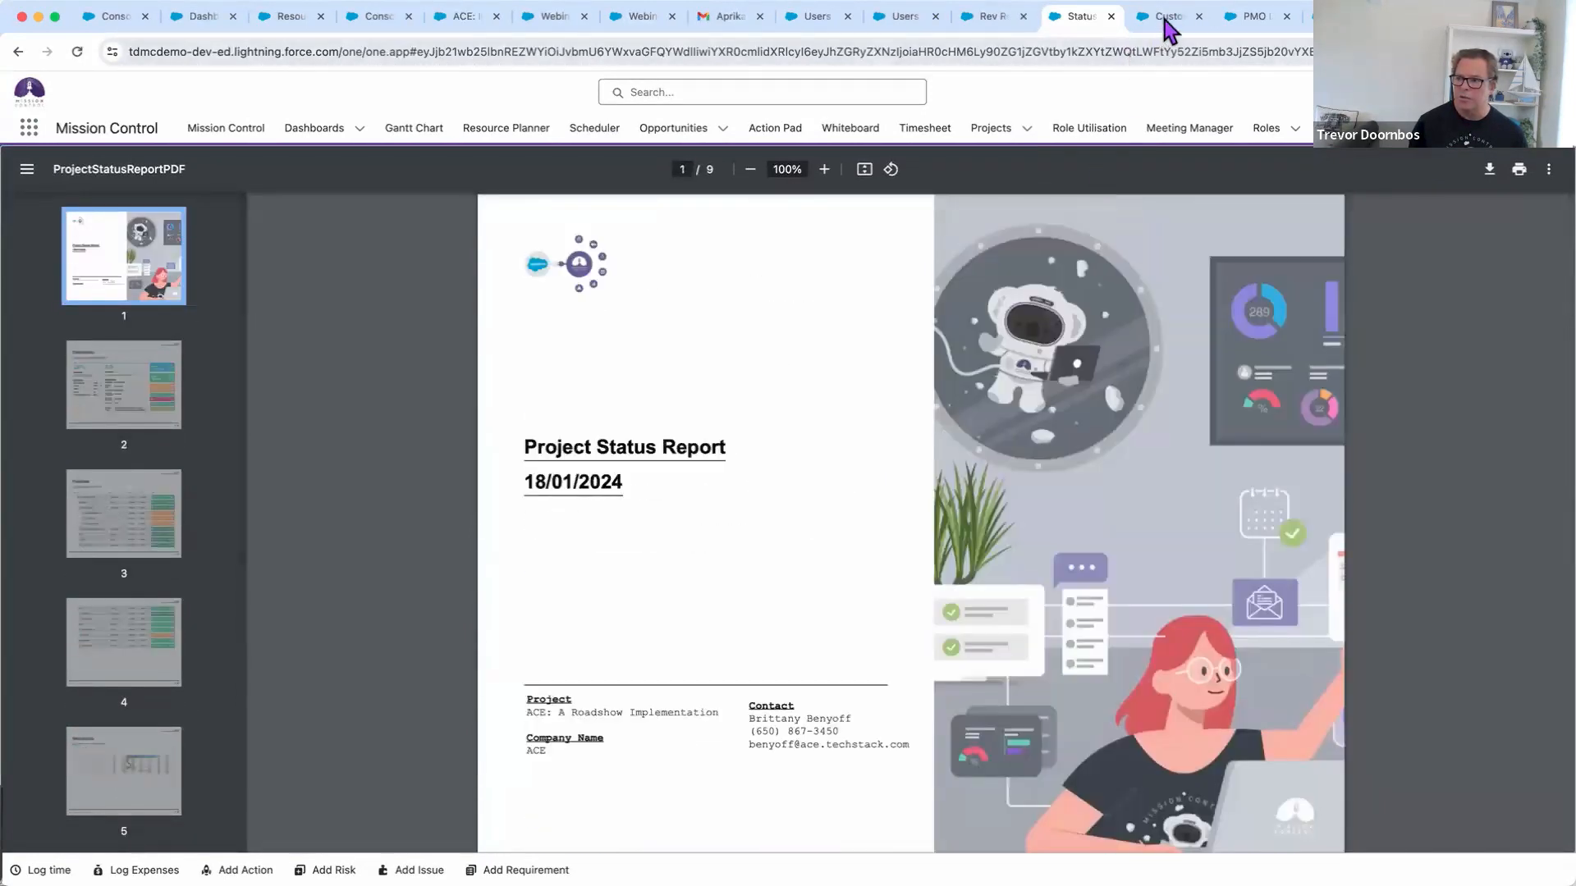
# On the customer read-only page's Gantt, expand Requirements, Design, Build, Deliver and Project Management
pyautogui.click(1167, 17)
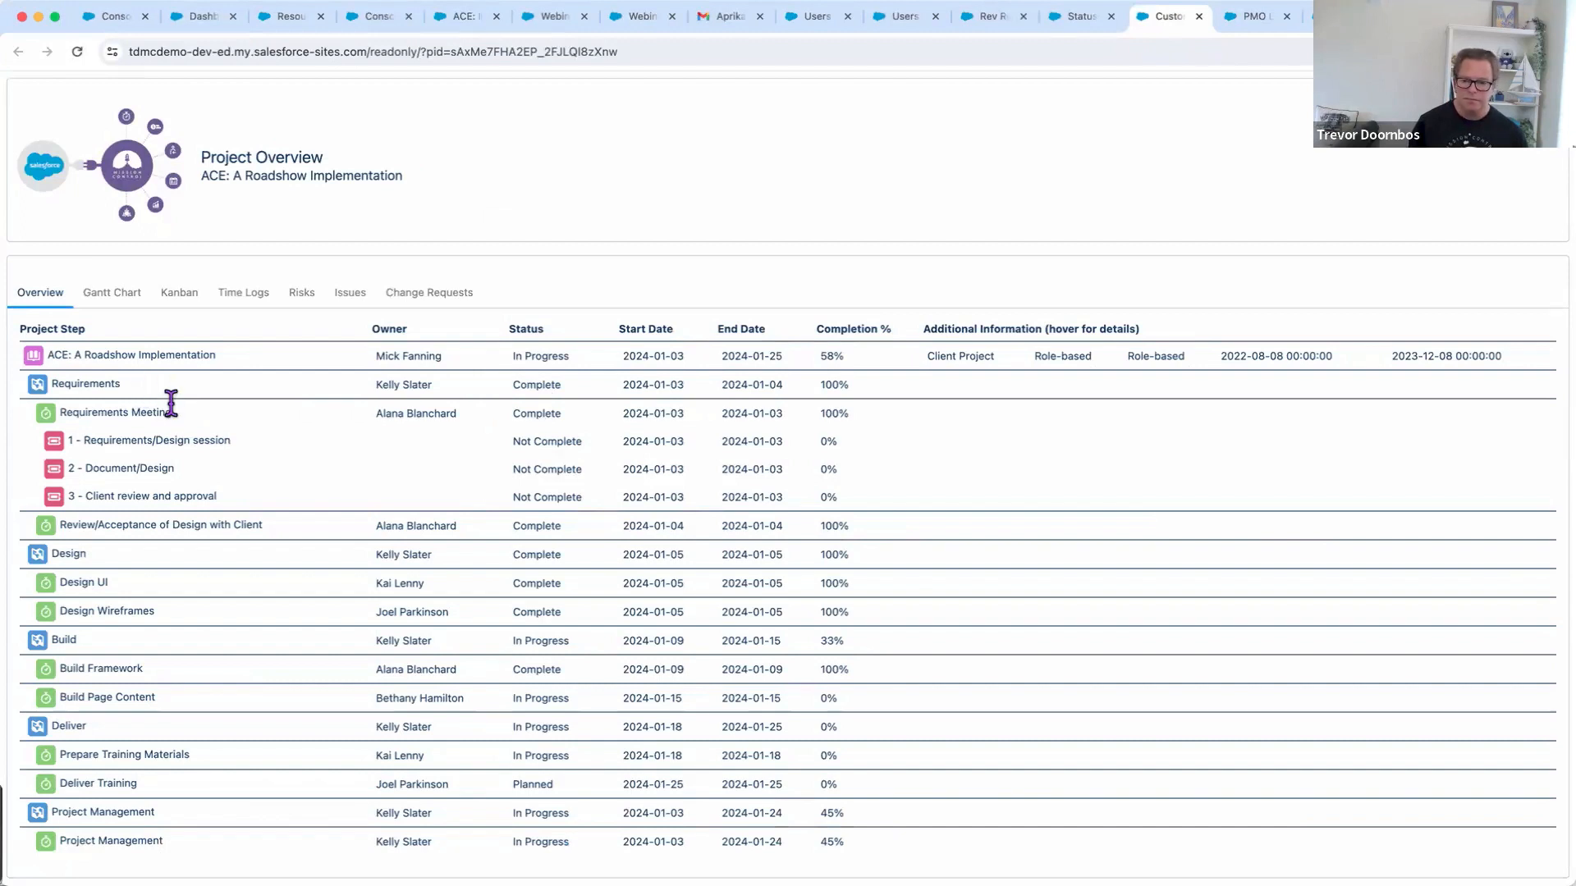
pyautogui.click(128, 300)
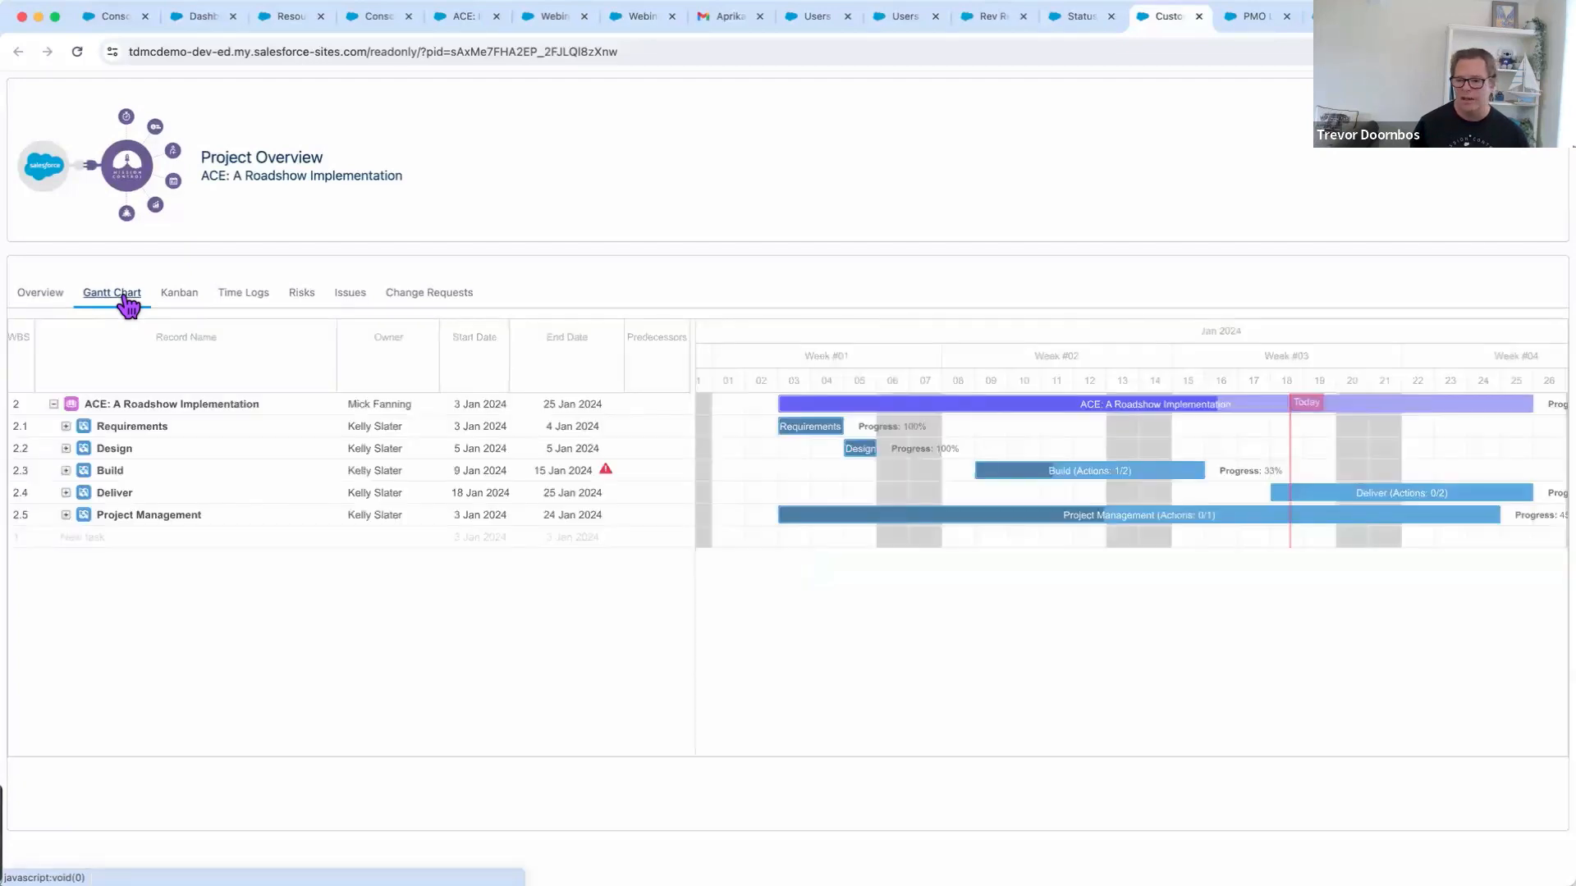
pyautogui.click(66, 426)
pyautogui.click(65, 492)
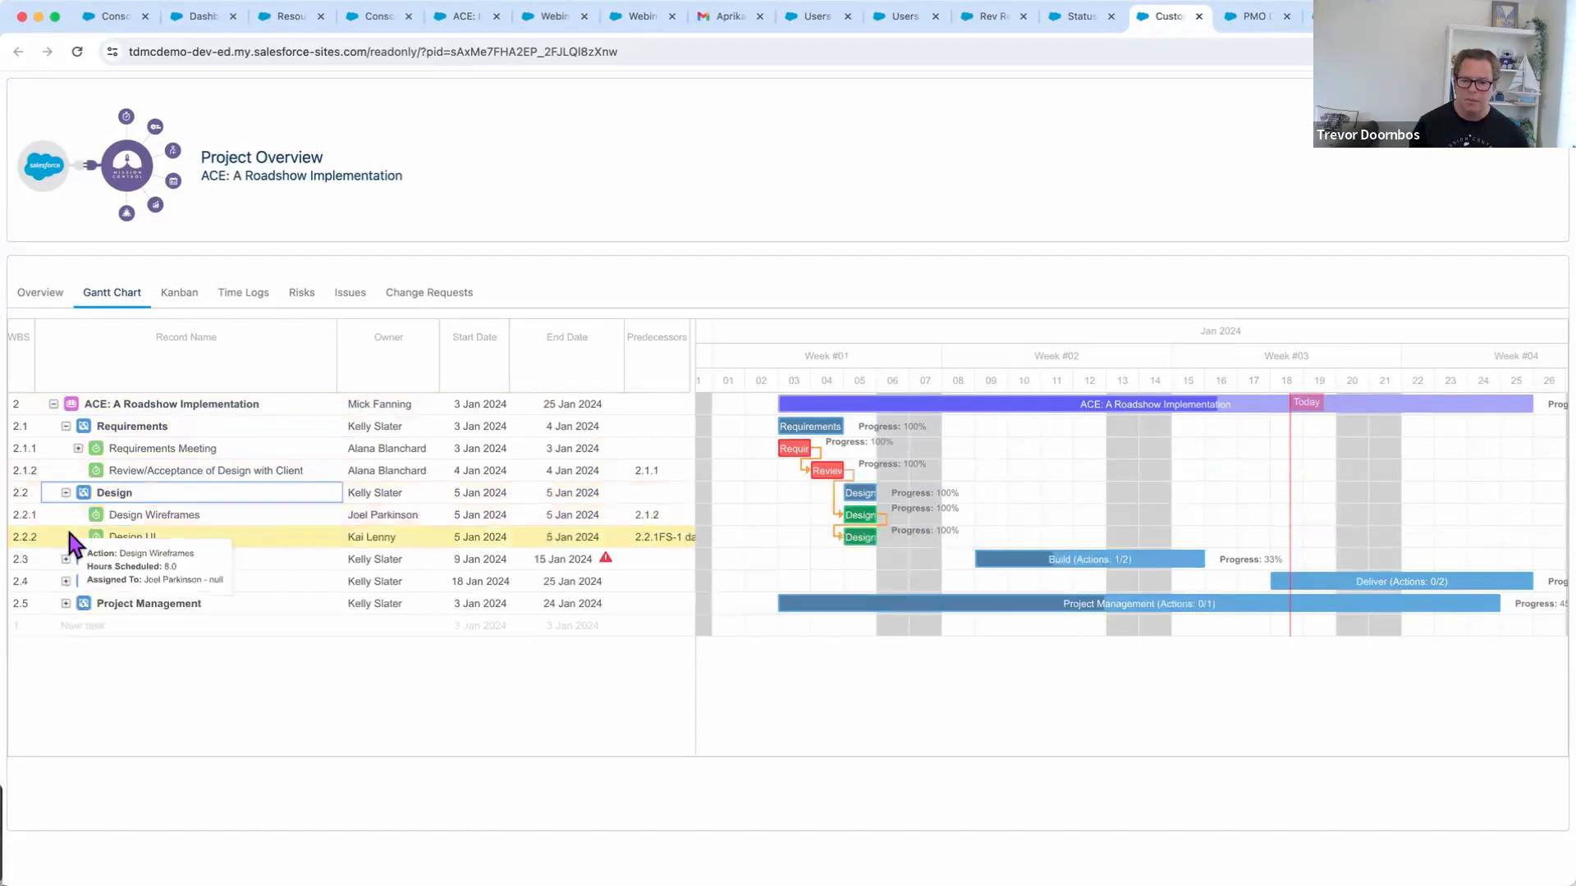
pyautogui.click(65, 559)
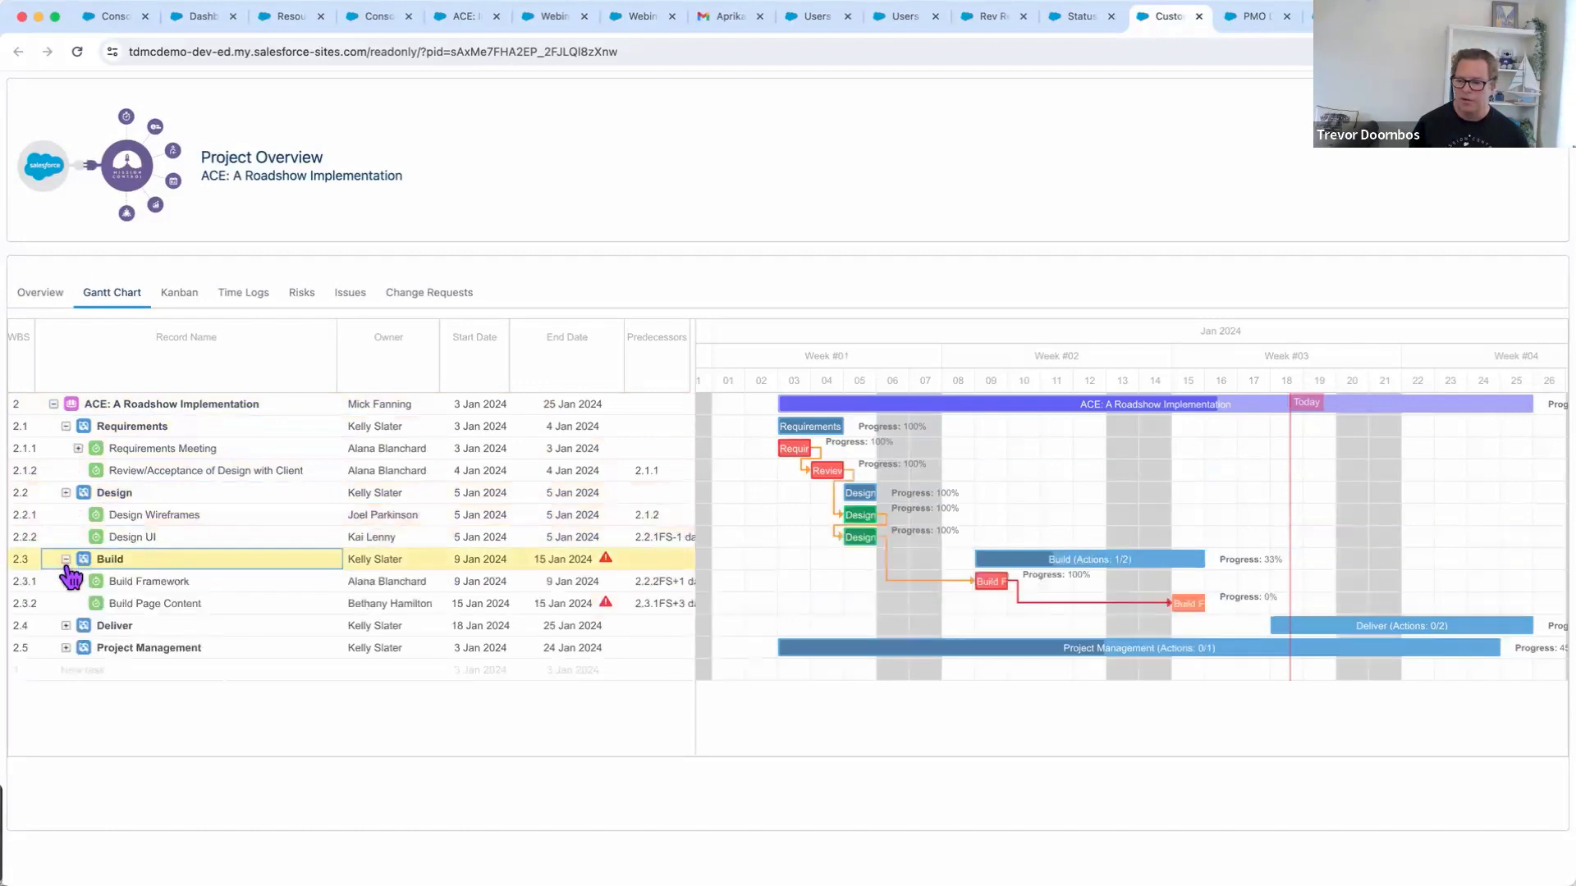
pyautogui.click(65, 626)
pyautogui.click(65, 692)
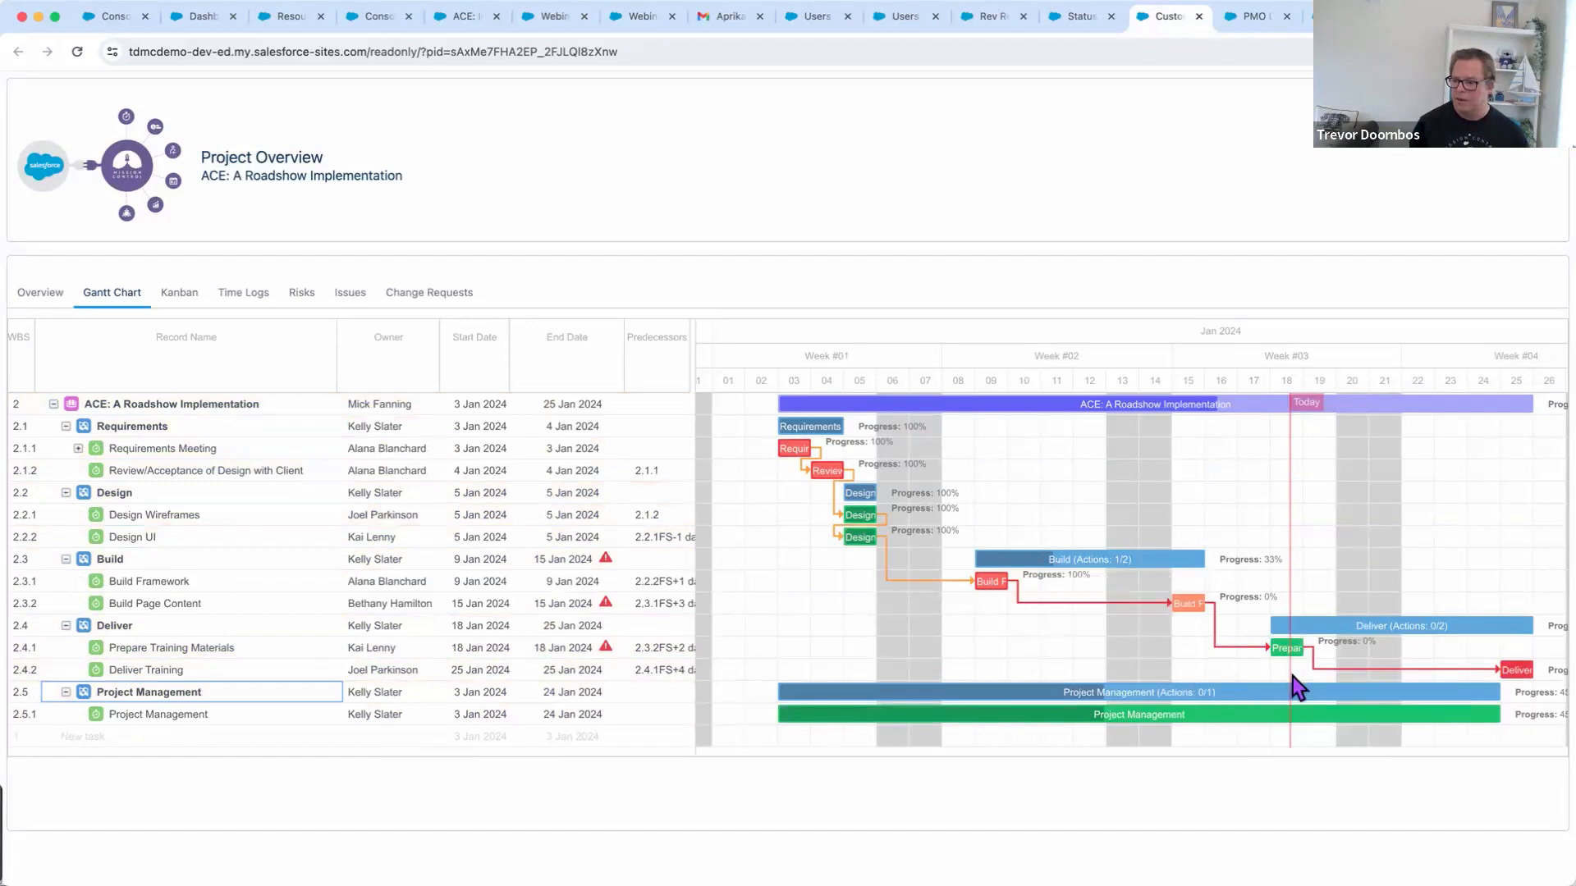
pyautogui.moveTo(1190, 622)
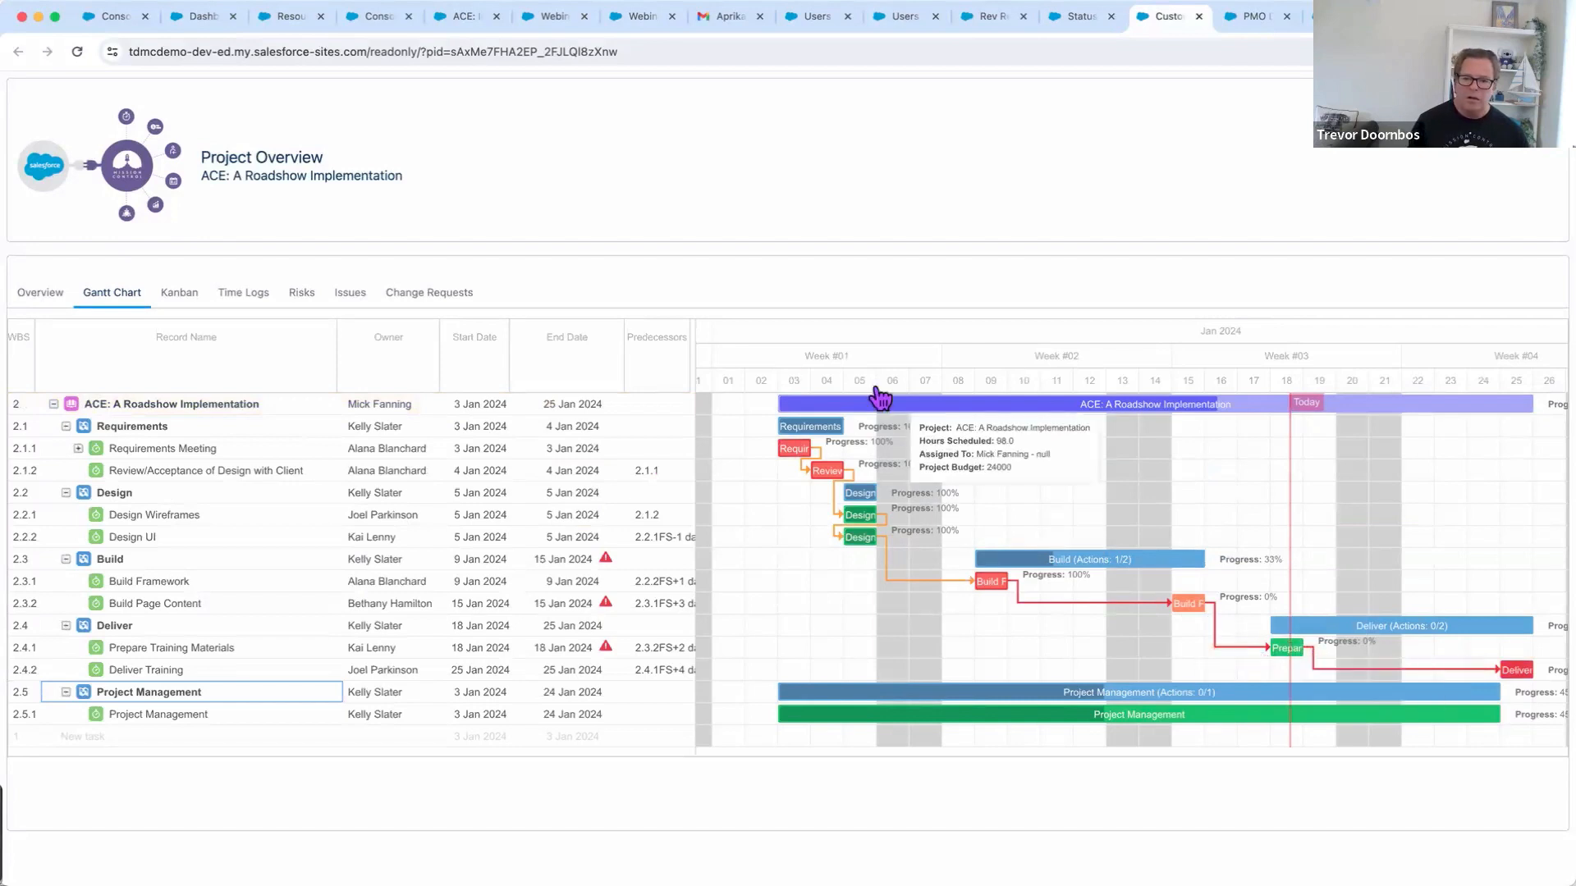
# Show the Kanban board, then the Time Log Summary, then switch to the Demonstration slide
pyautogui.click(177, 300)
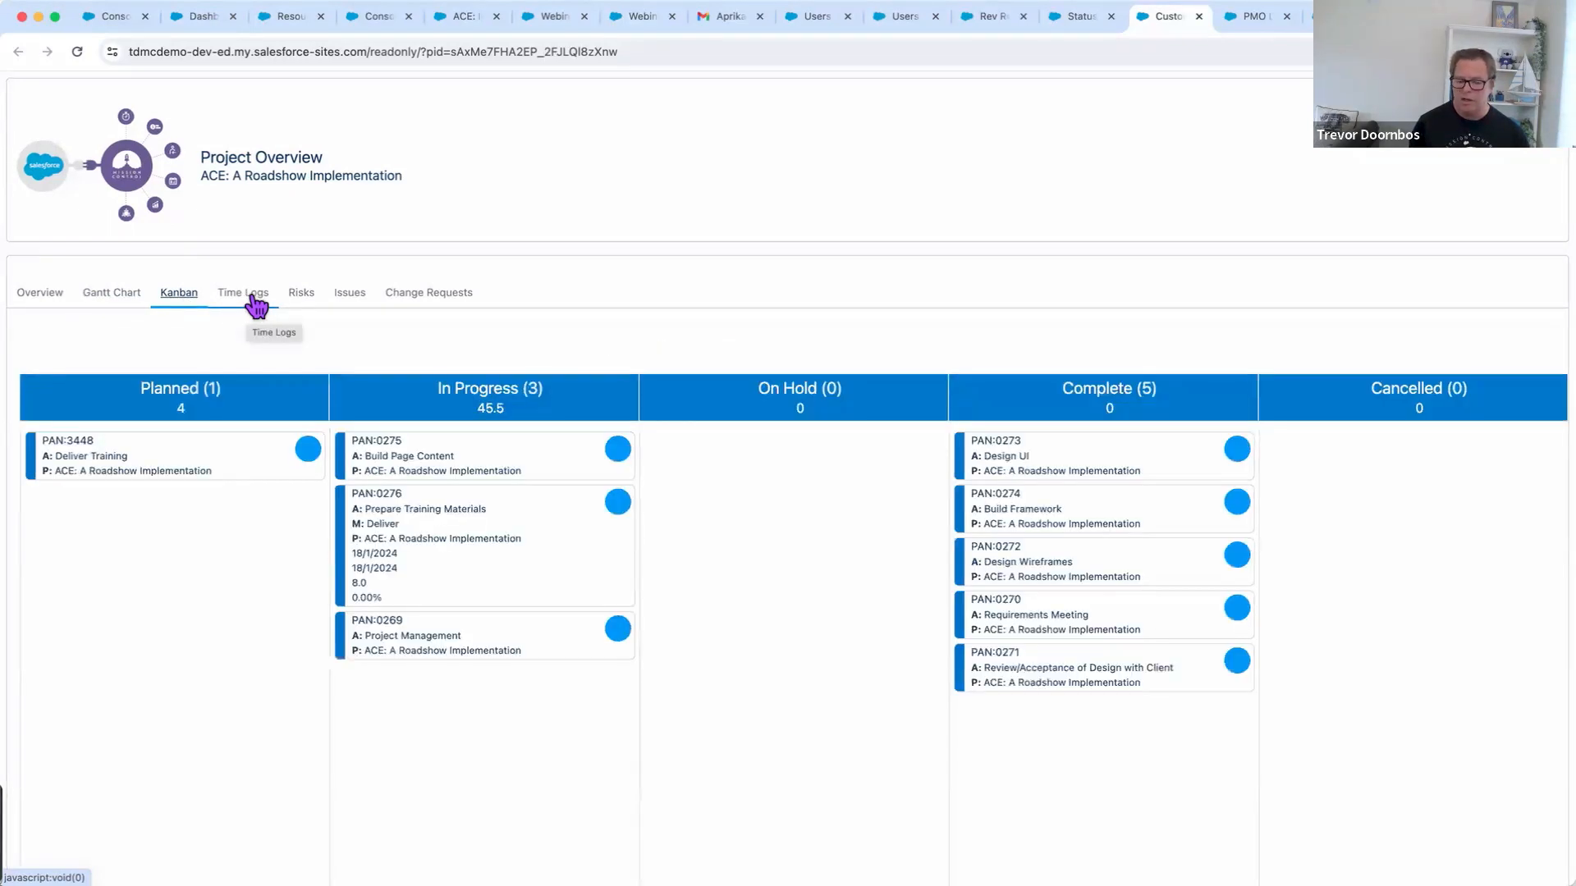
pyautogui.click(257, 303)
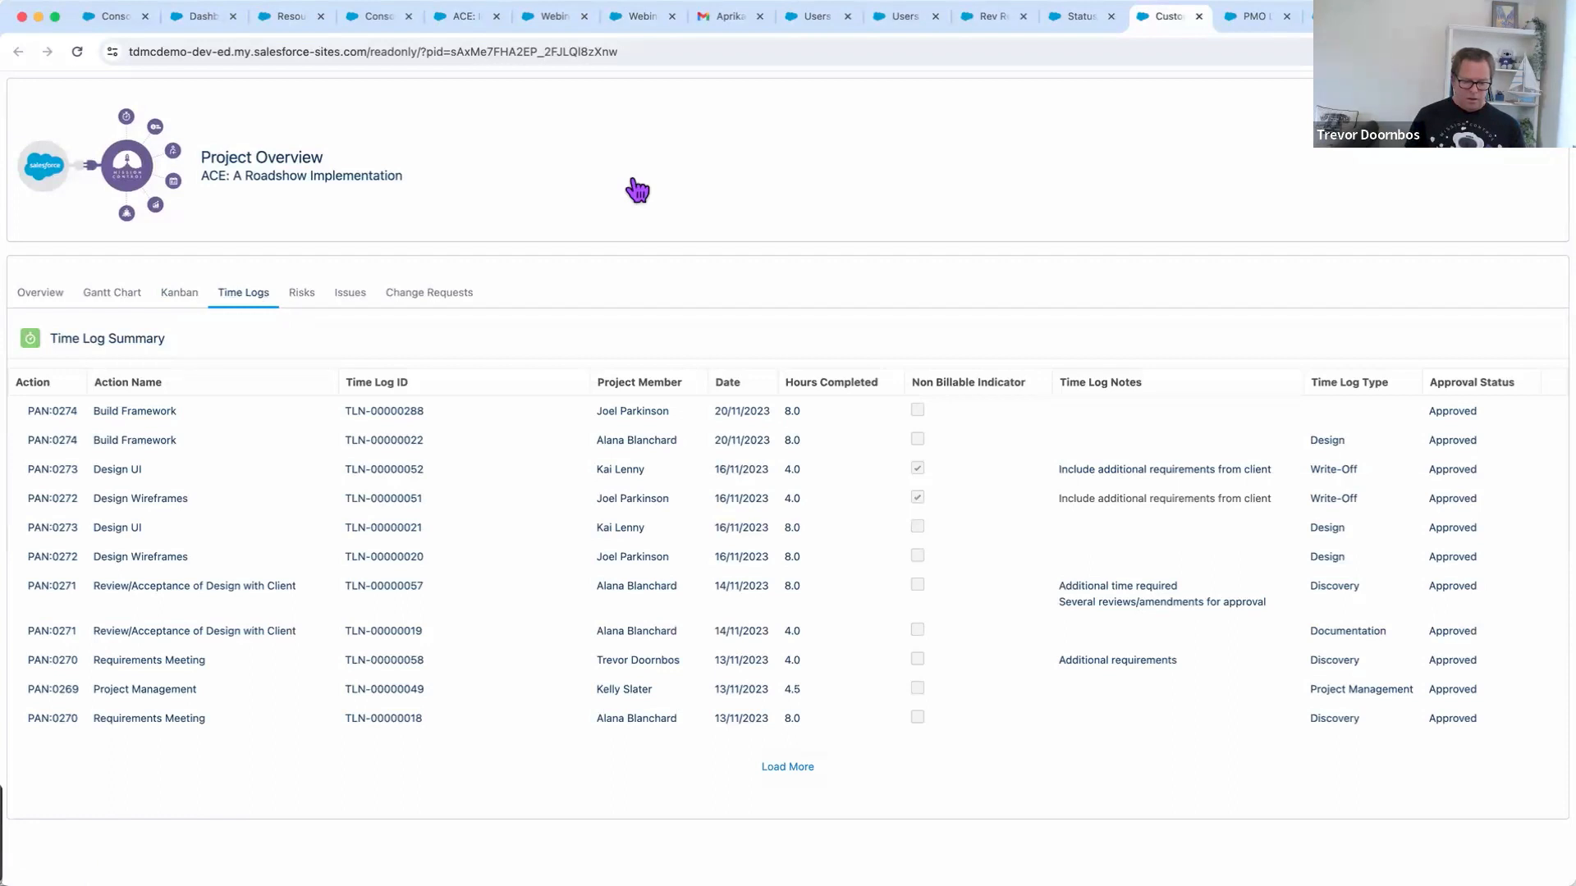
pyautogui.press('super+Tab')
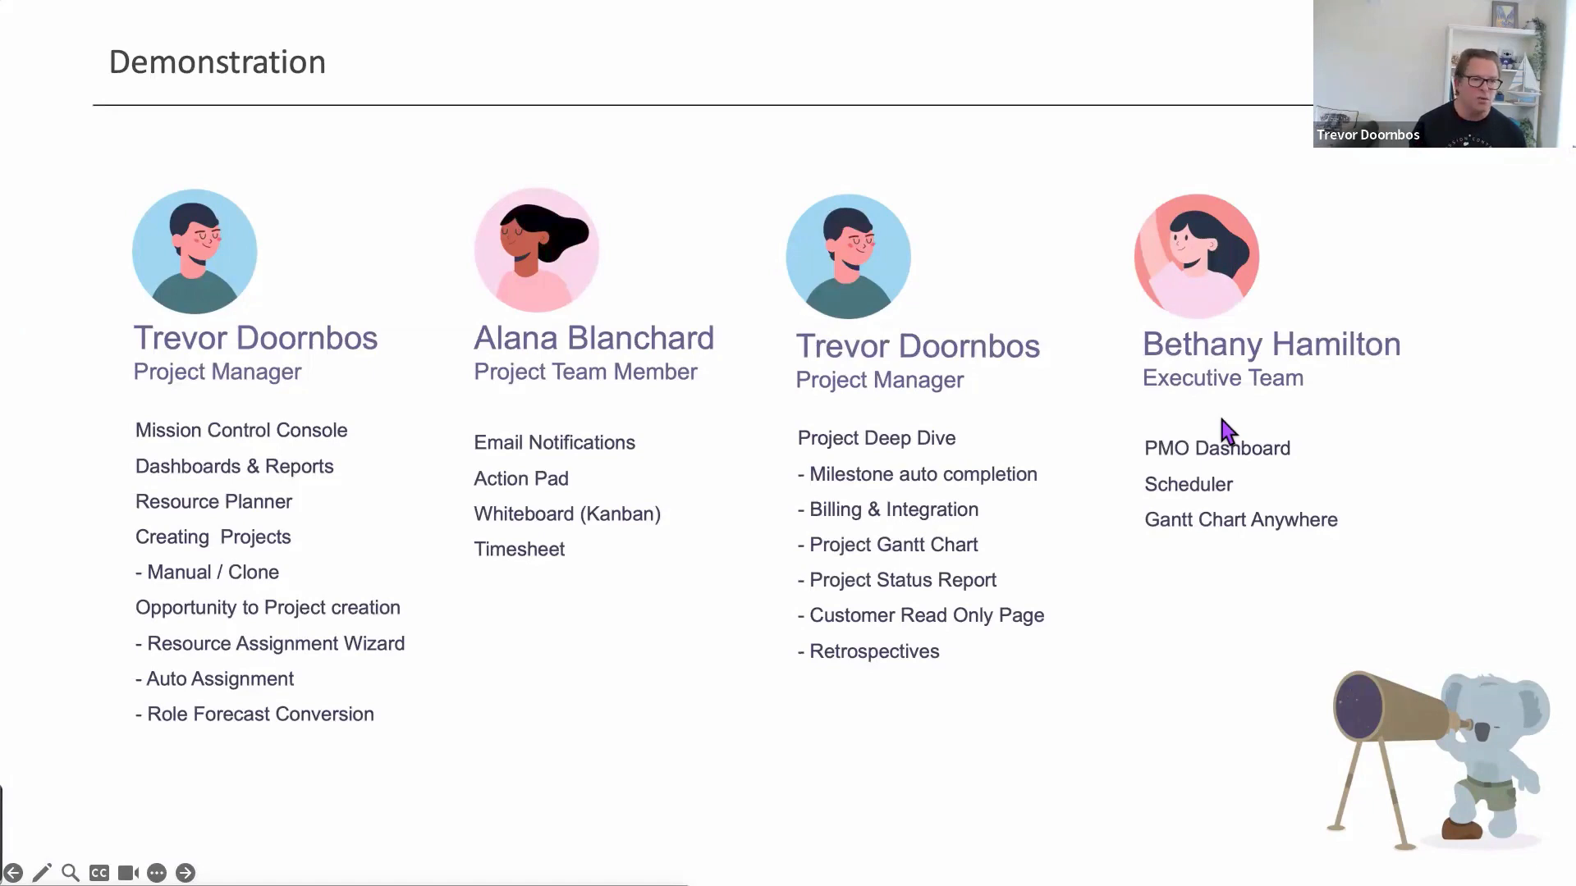
# Load the PMO dashboard for 14 Jan 2024 and inspect ACE: A Roadshow Implementation's milestones
pyautogui.press('super+Tab')
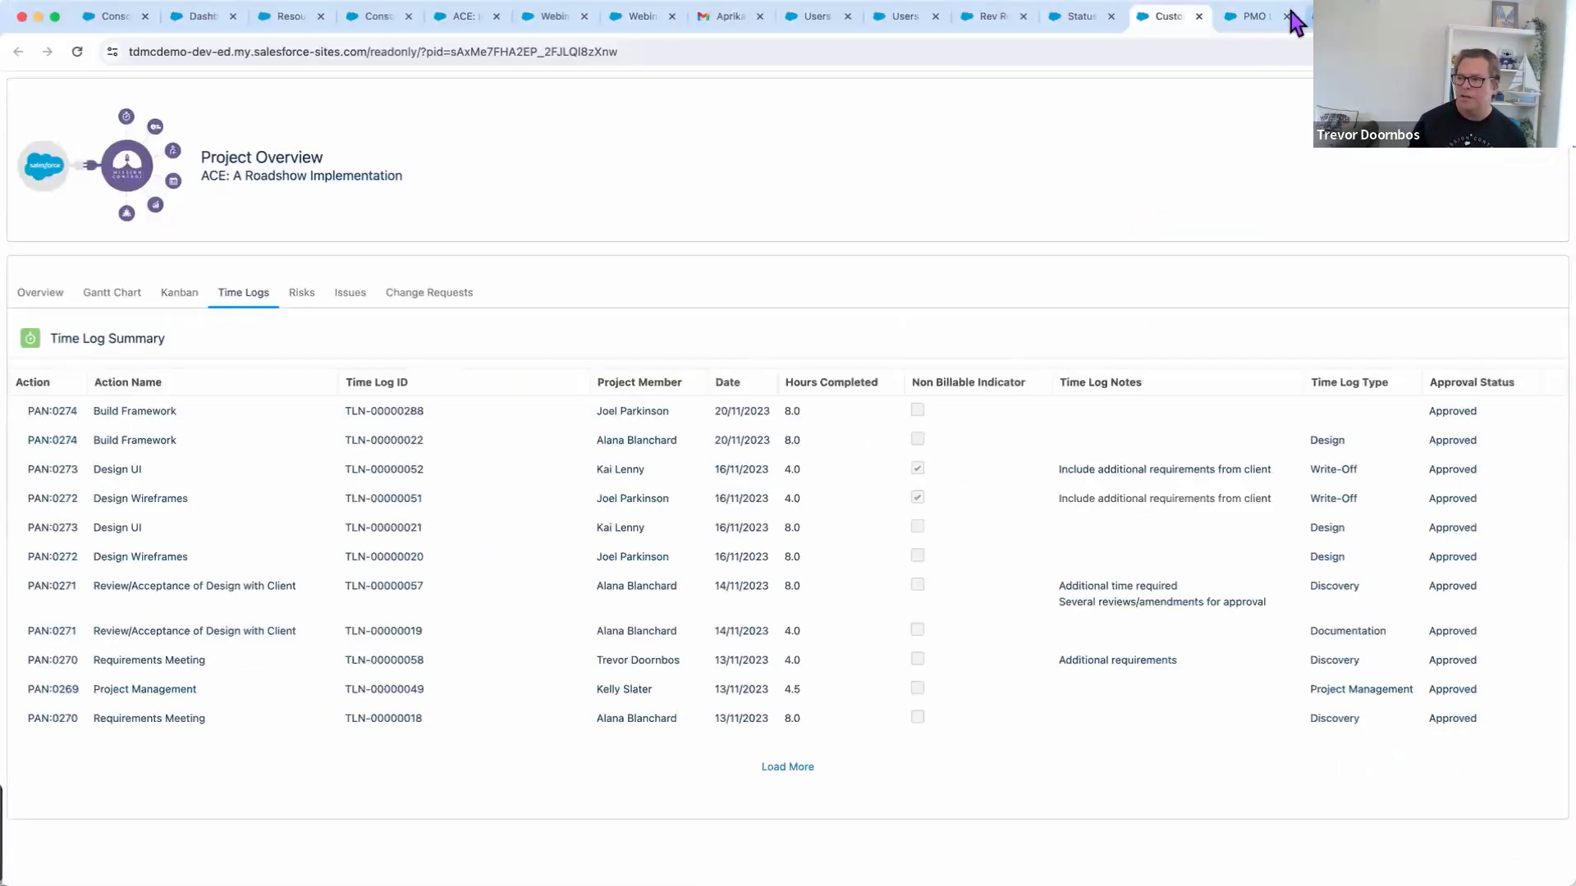
pyautogui.click(1256, 17)
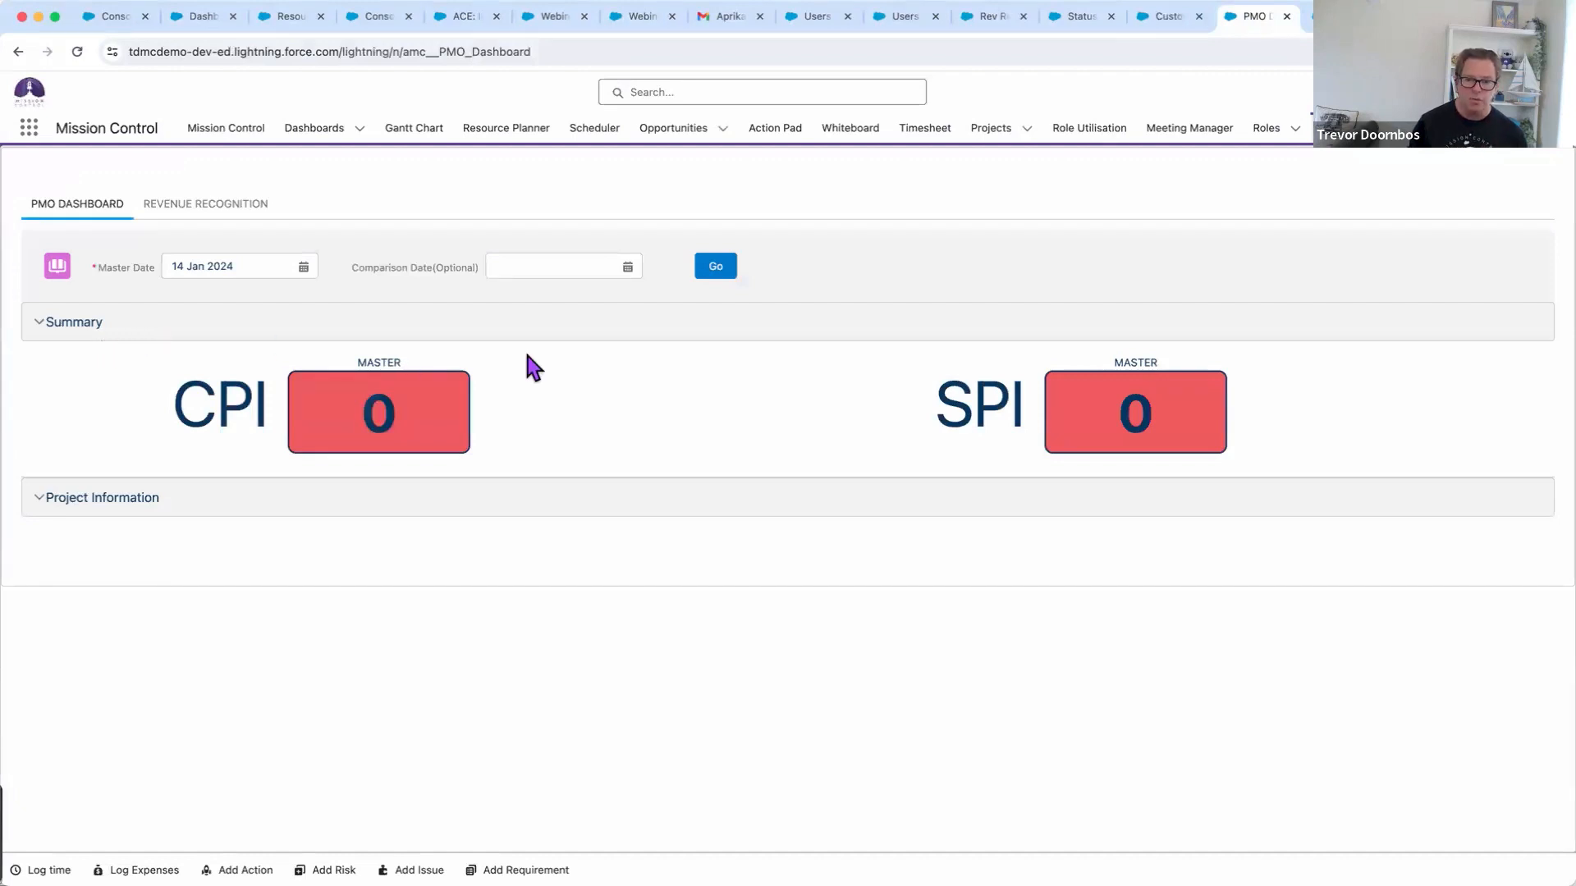
pyautogui.click(705, 276)
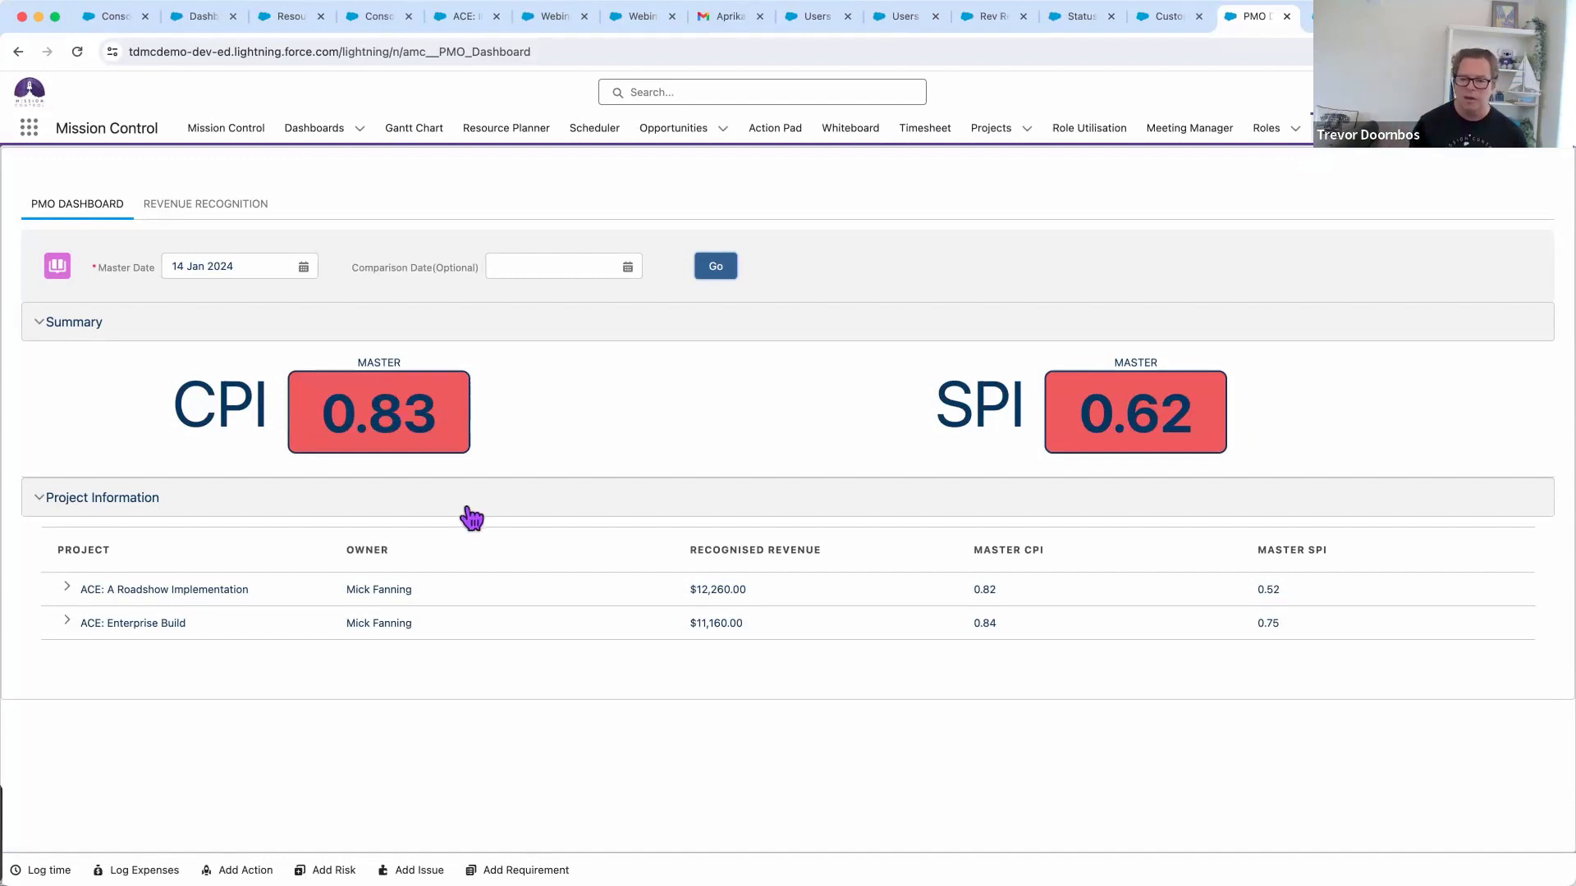
pyautogui.click(68, 588)
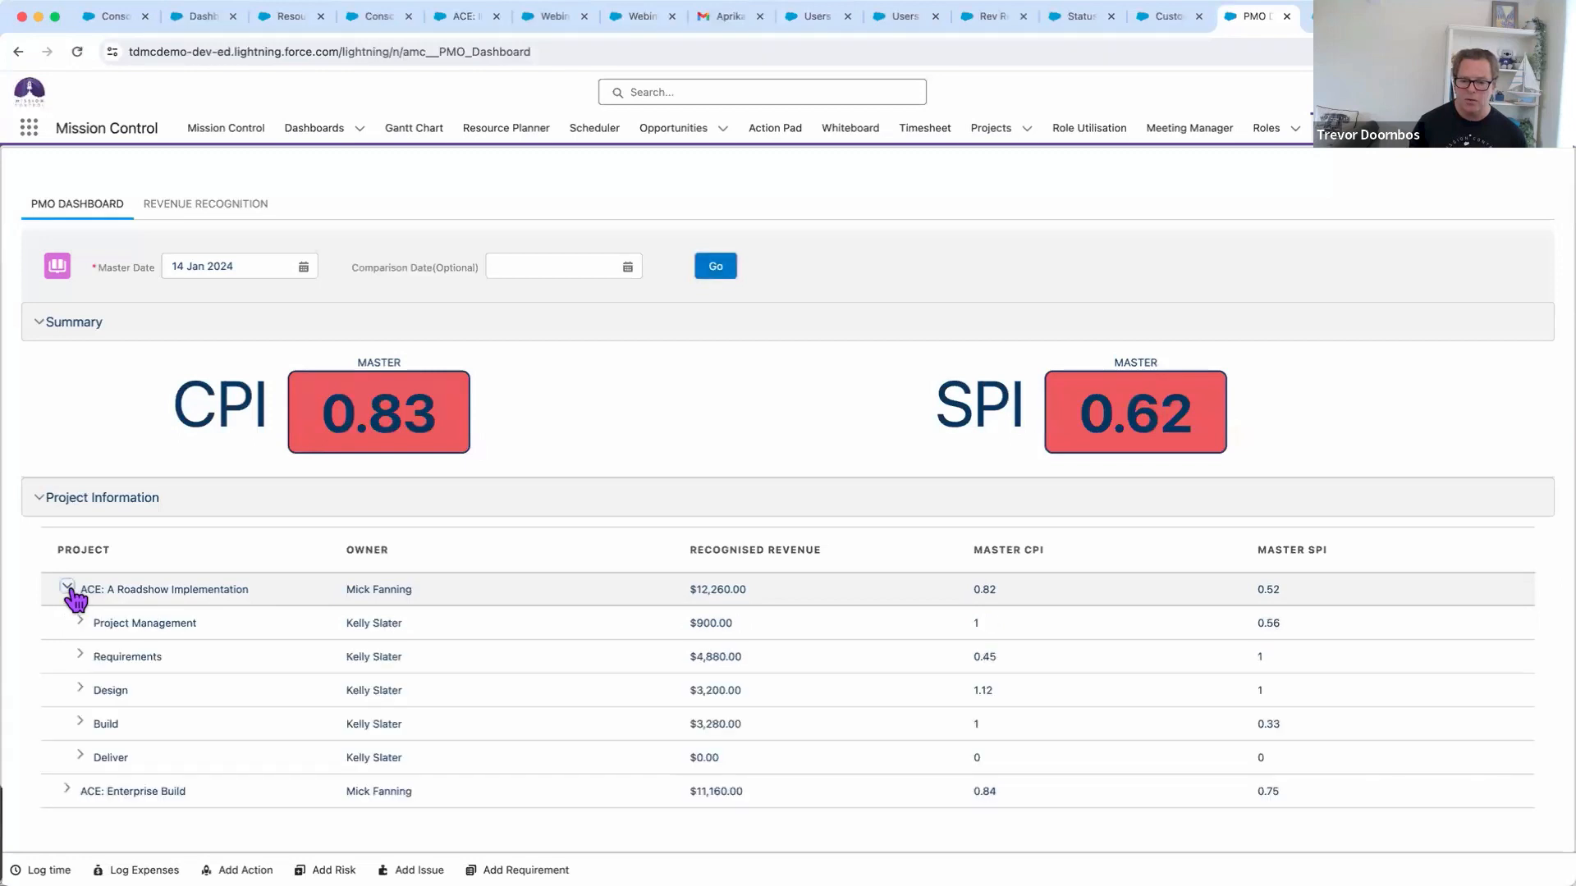
pyautogui.click(80, 654)
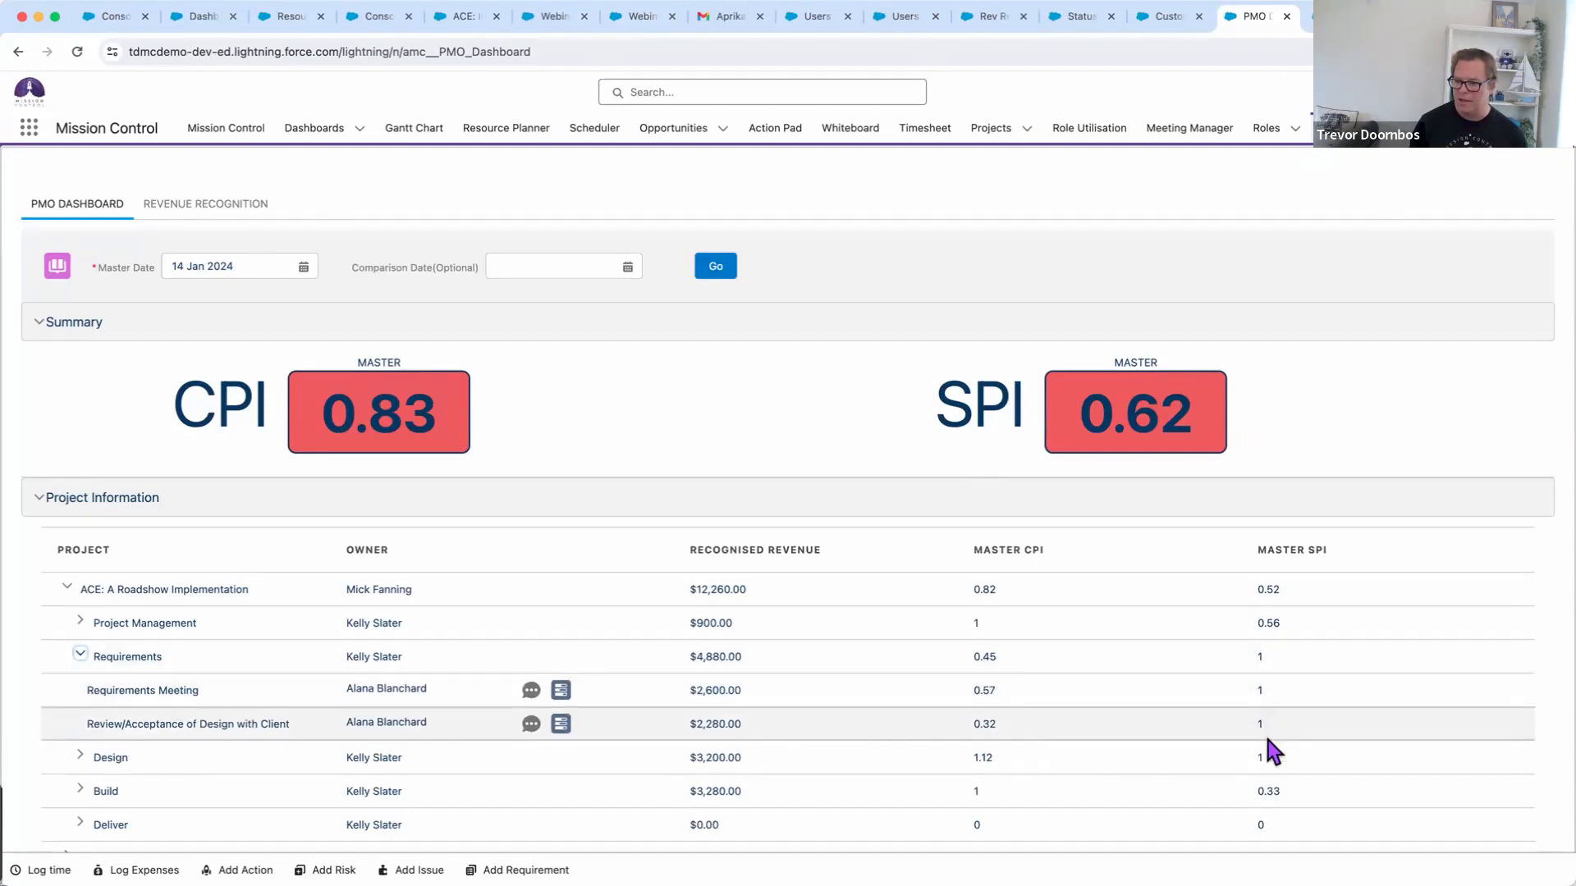
pyautogui.click(80, 654)
# Compare CPI and SPI against 11 Jan 2024 (after first trying 4 Jan), then go to Scheduler
pyautogui.click(597, 275)
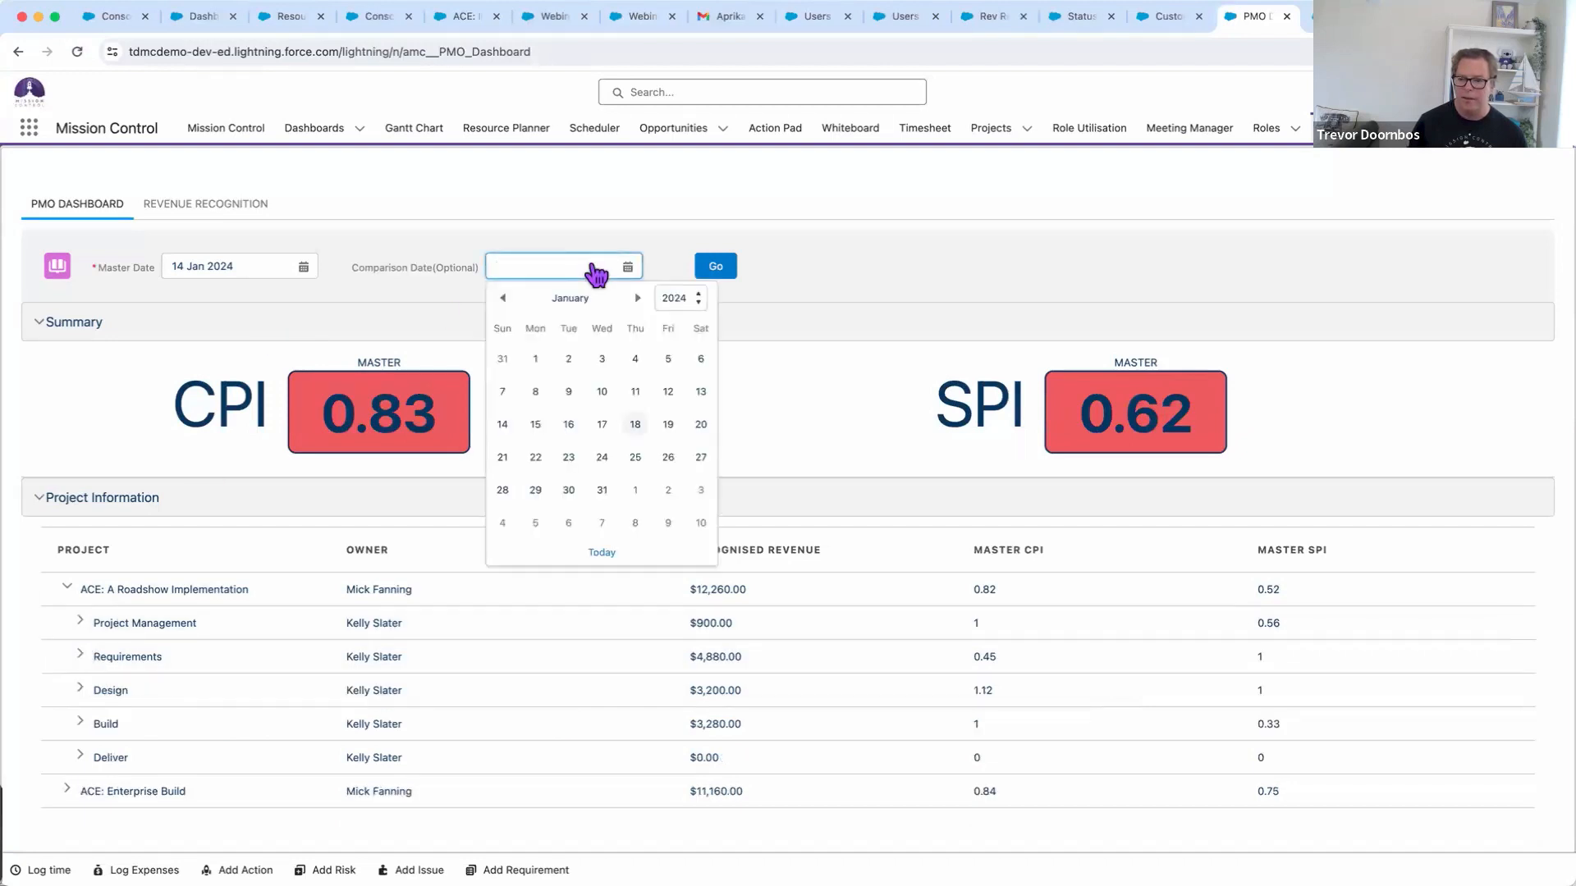
pyautogui.click(635, 359)
pyautogui.click(711, 277)
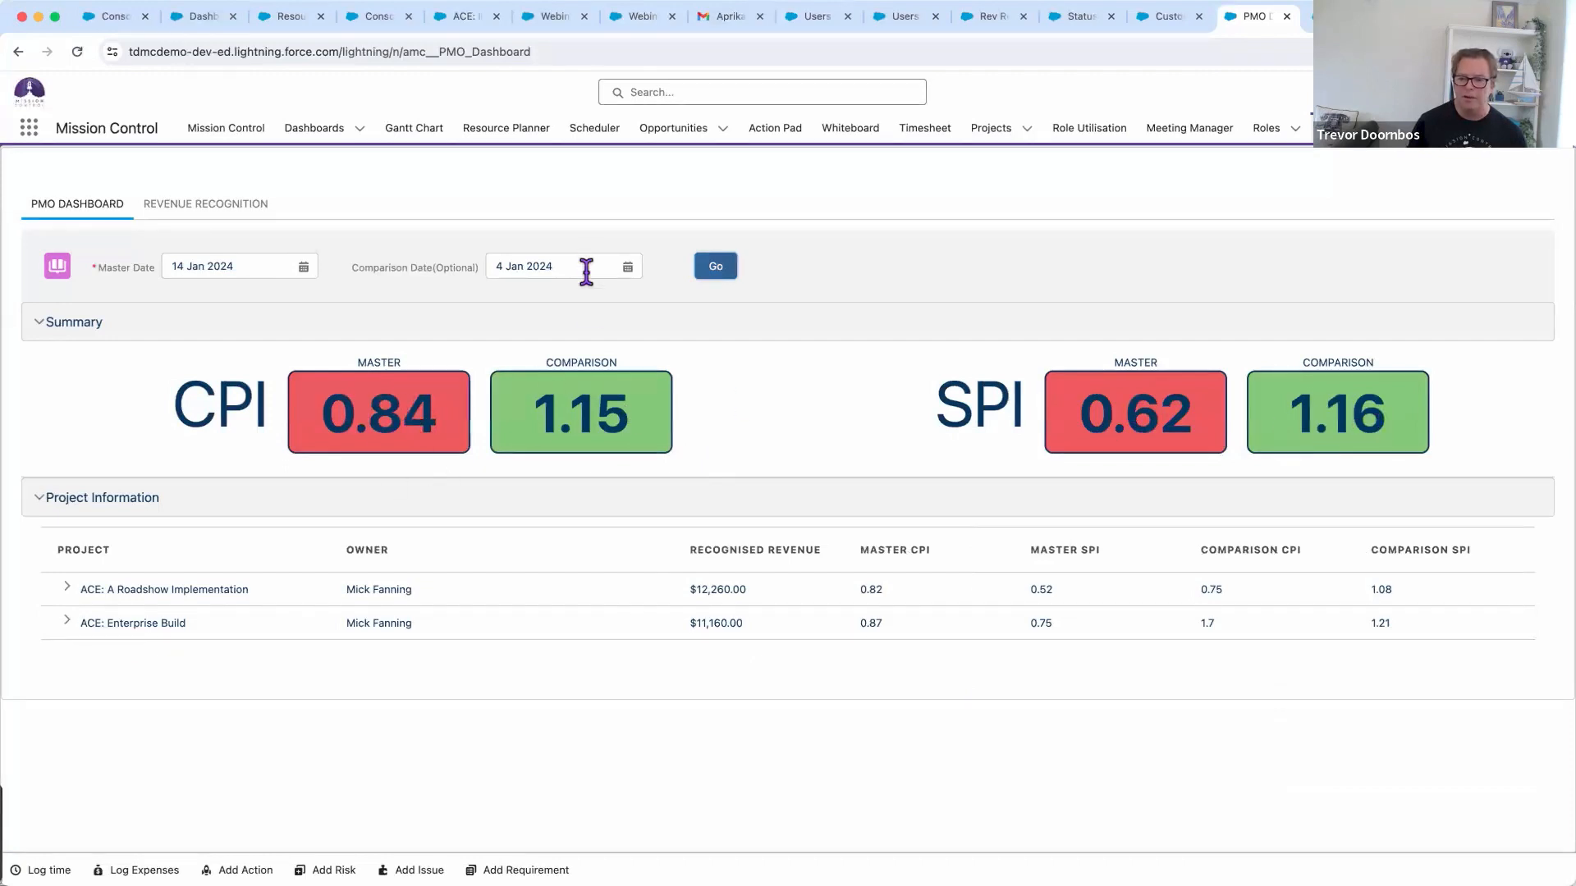
pyautogui.click(586, 261)
pyautogui.click(641, 400)
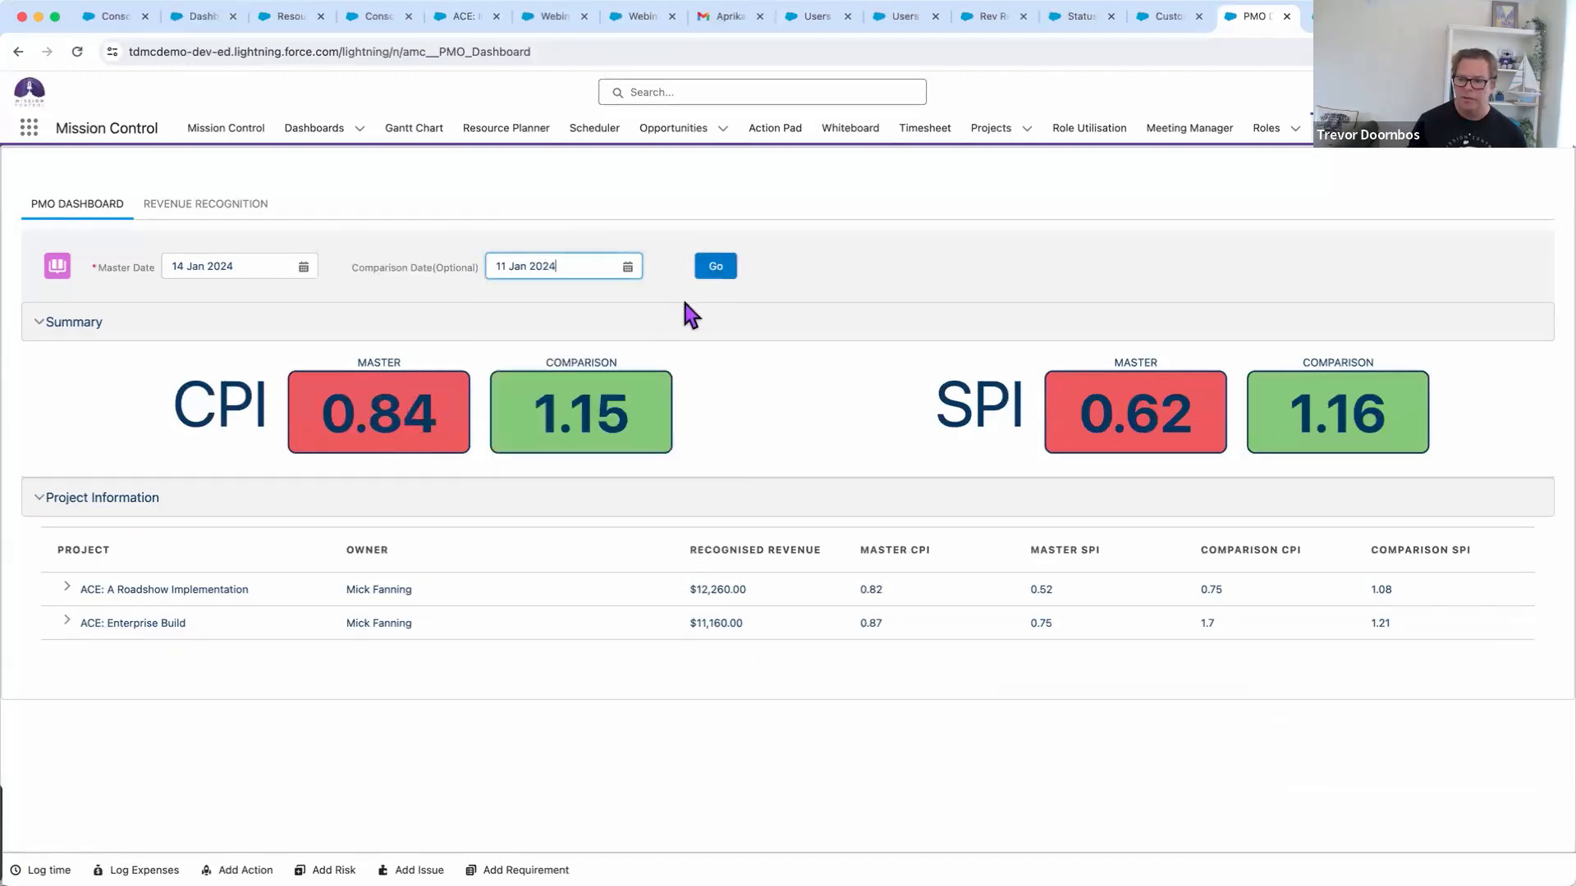
pyautogui.click(711, 271)
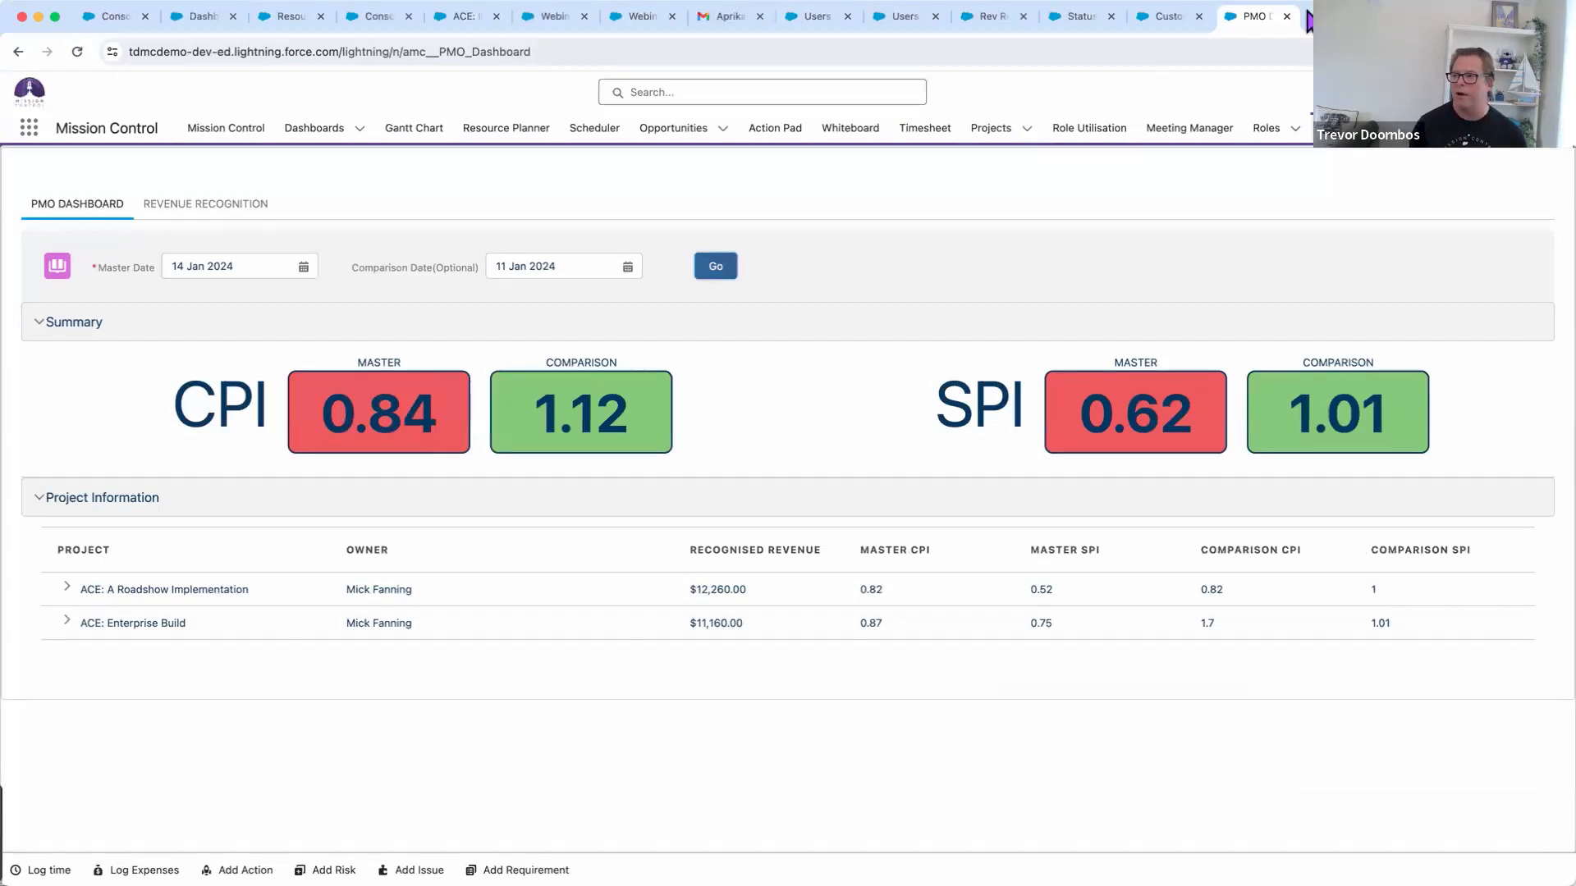
pyautogui.click(1318, 16)
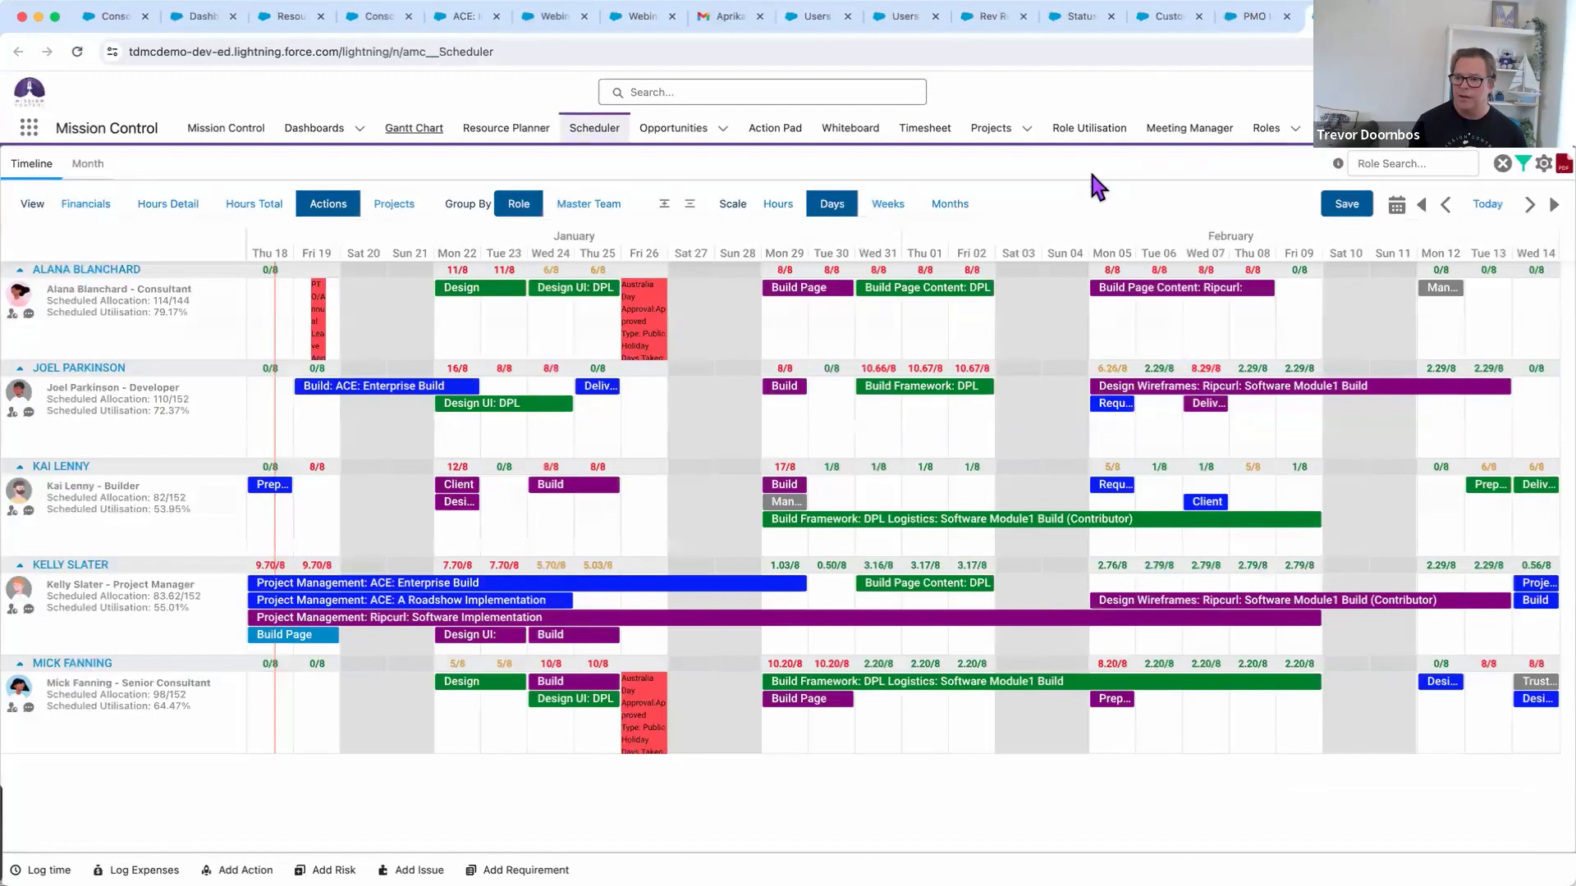
# Start the scheduler timeline on Monday 15 January and trial-reassign the training prep task
pyautogui.click(1397, 206)
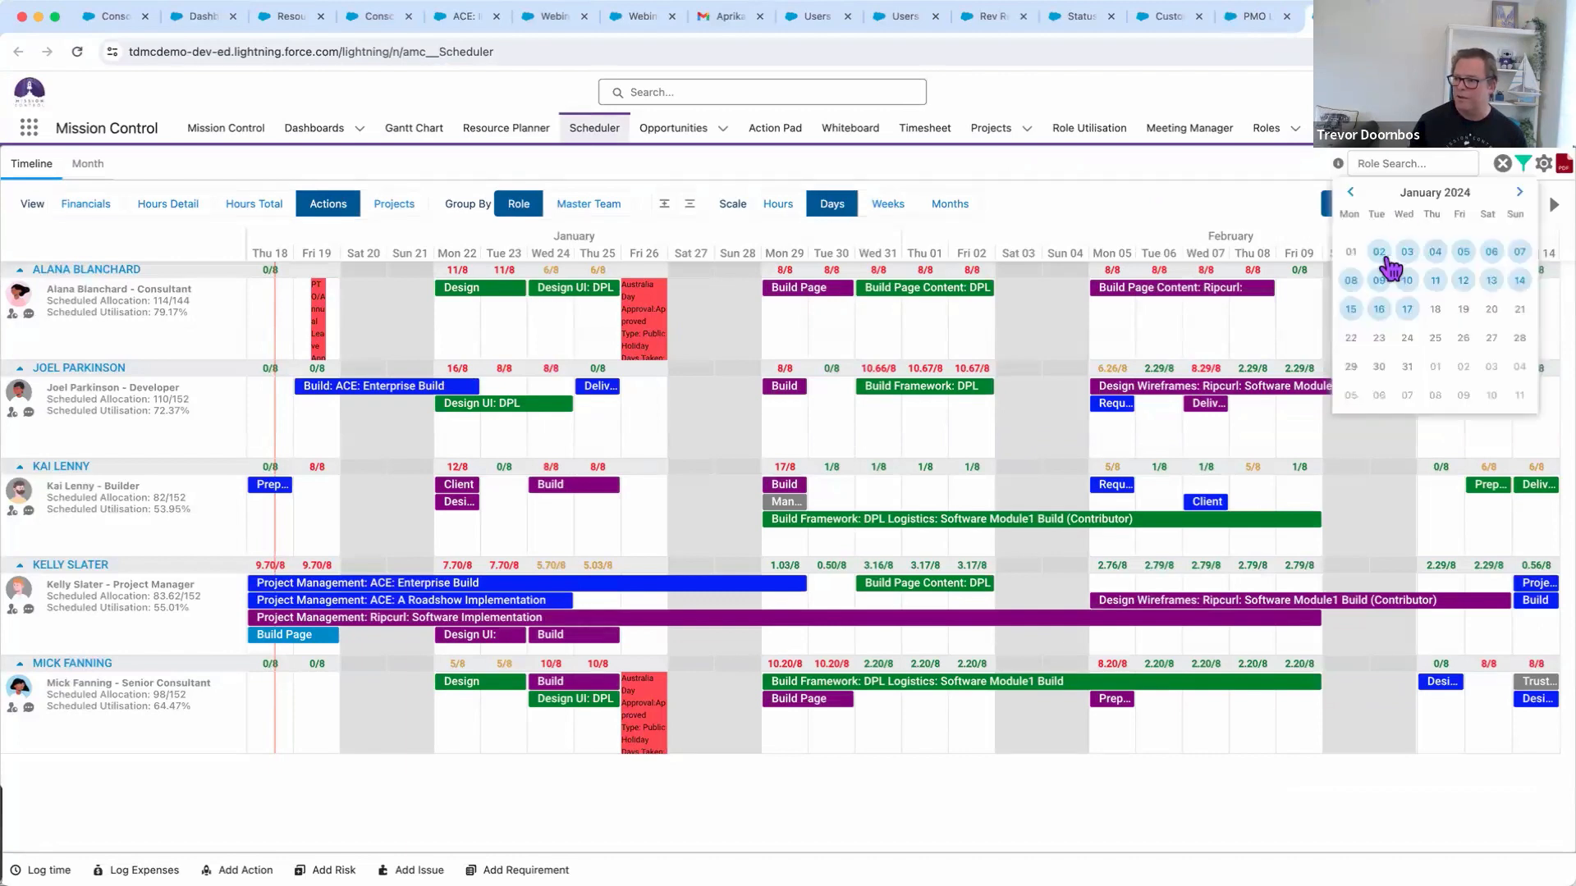
pyautogui.click(1351, 310)
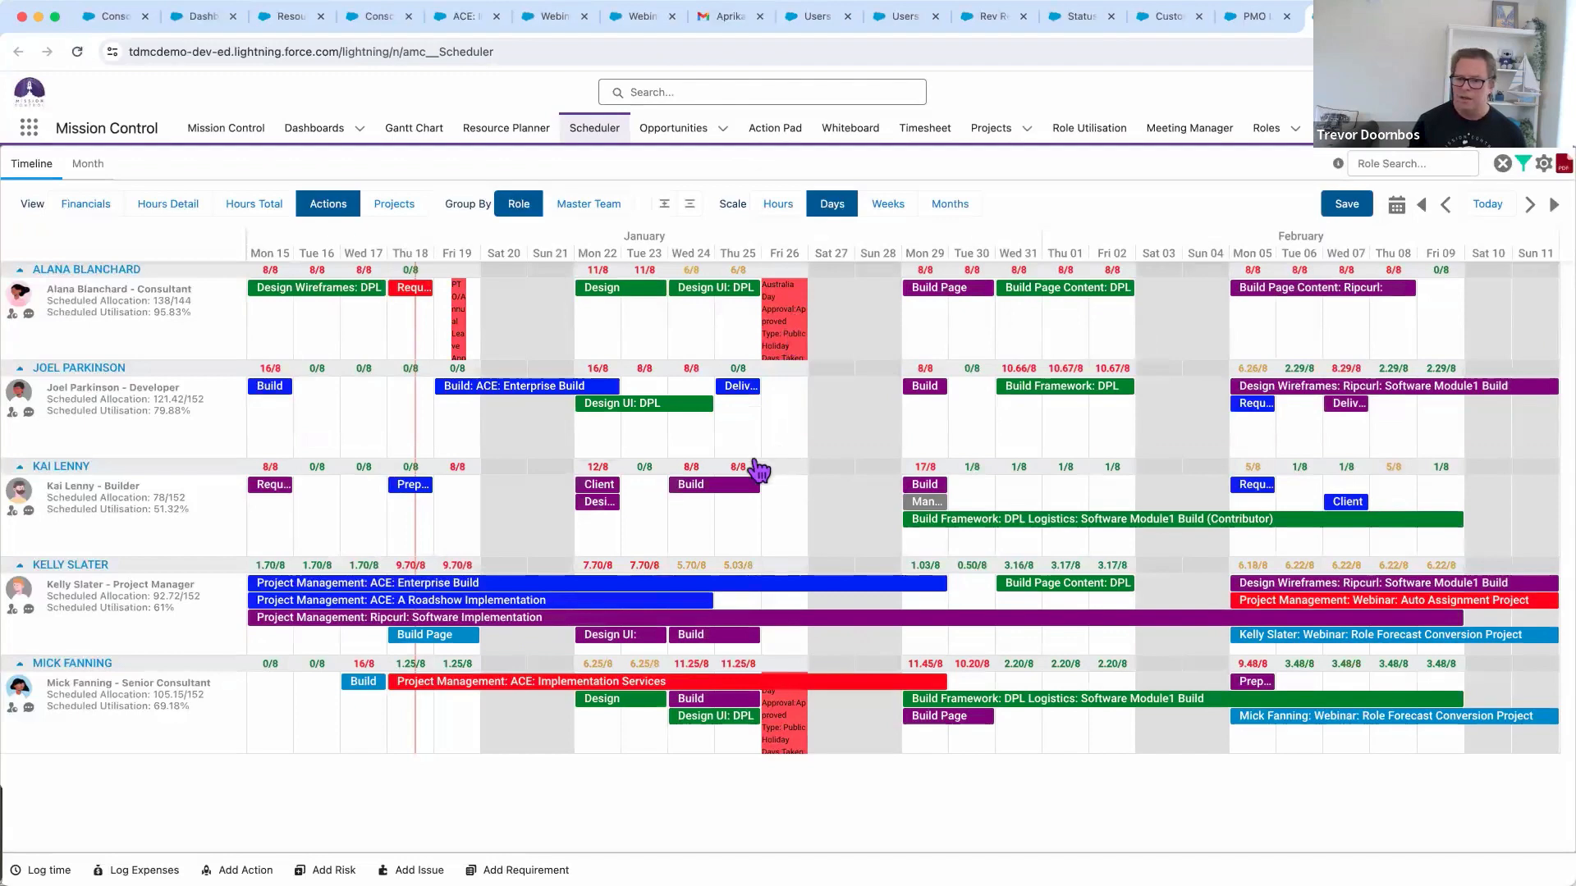
pyautogui.moveTo(649, 412)
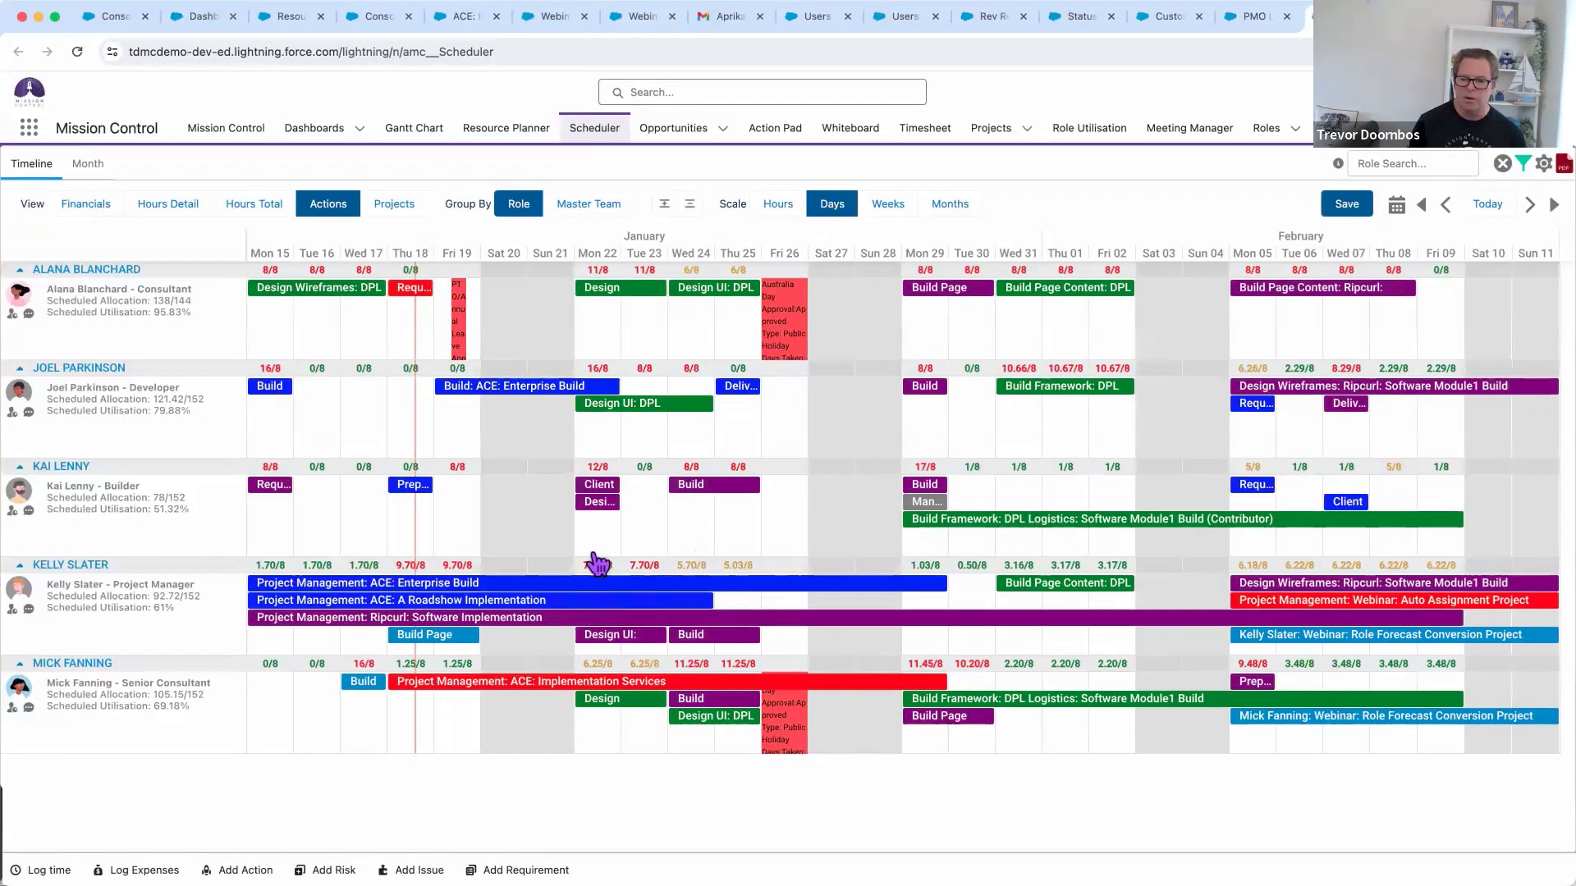
pyautogui.moveTo(413, 467)
pyautogui.moveTo(413, 468)
pyautogui.mouseDown()
pyautogui.moveTo(410, 396)
pyautogui.moveTo(413, 486)
pyautogui.mouseUp()
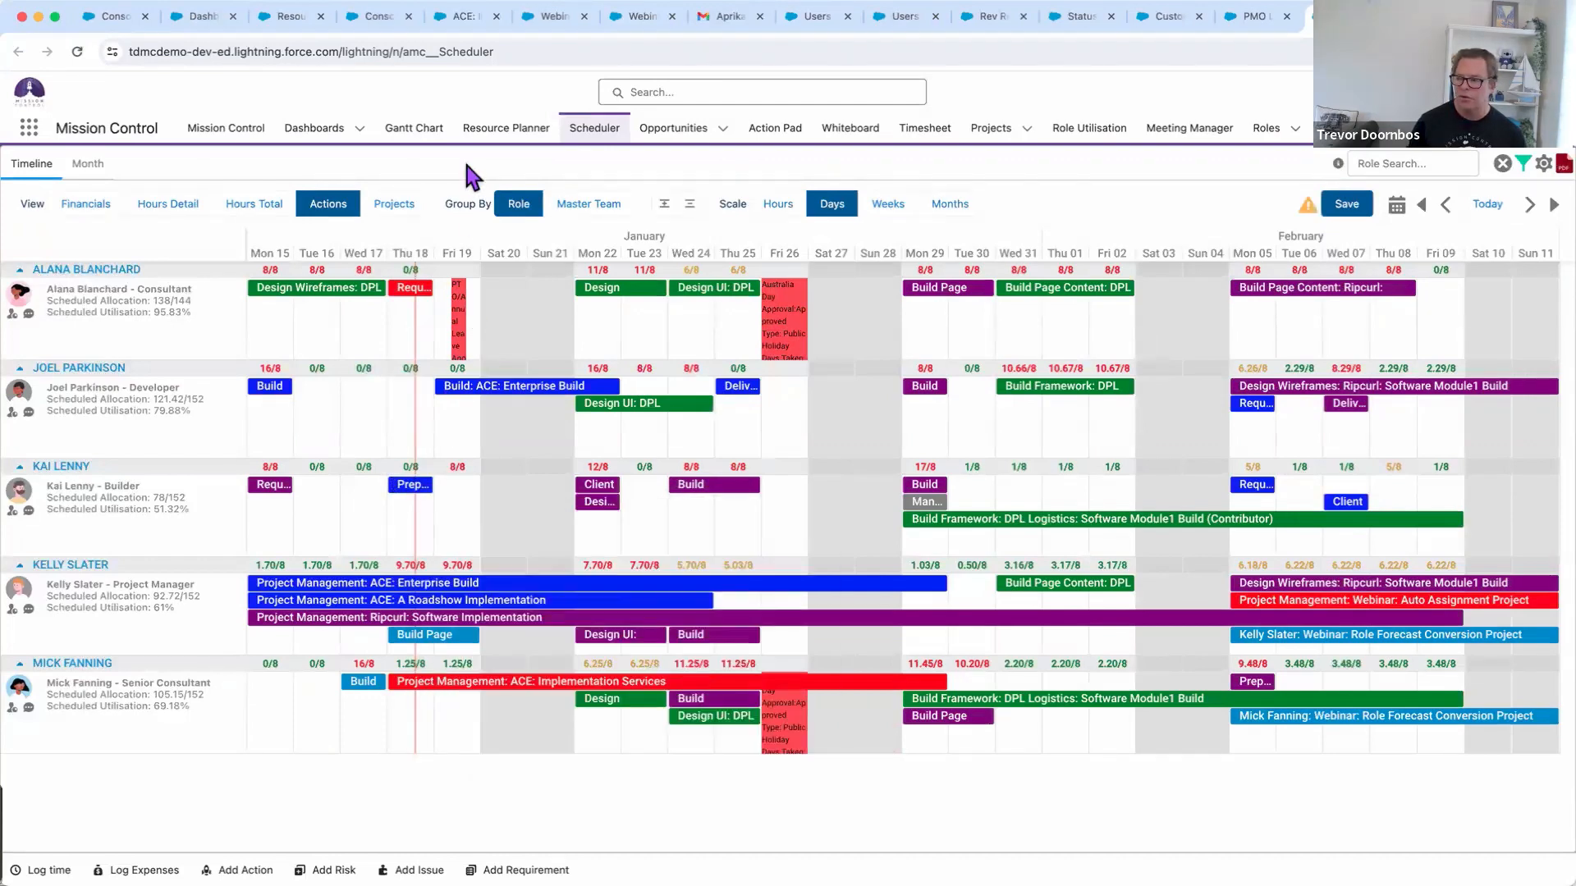
# Review the Pre-set Filters list and close the Filters dialog without applying one
pyautogui.click(1523, 163)
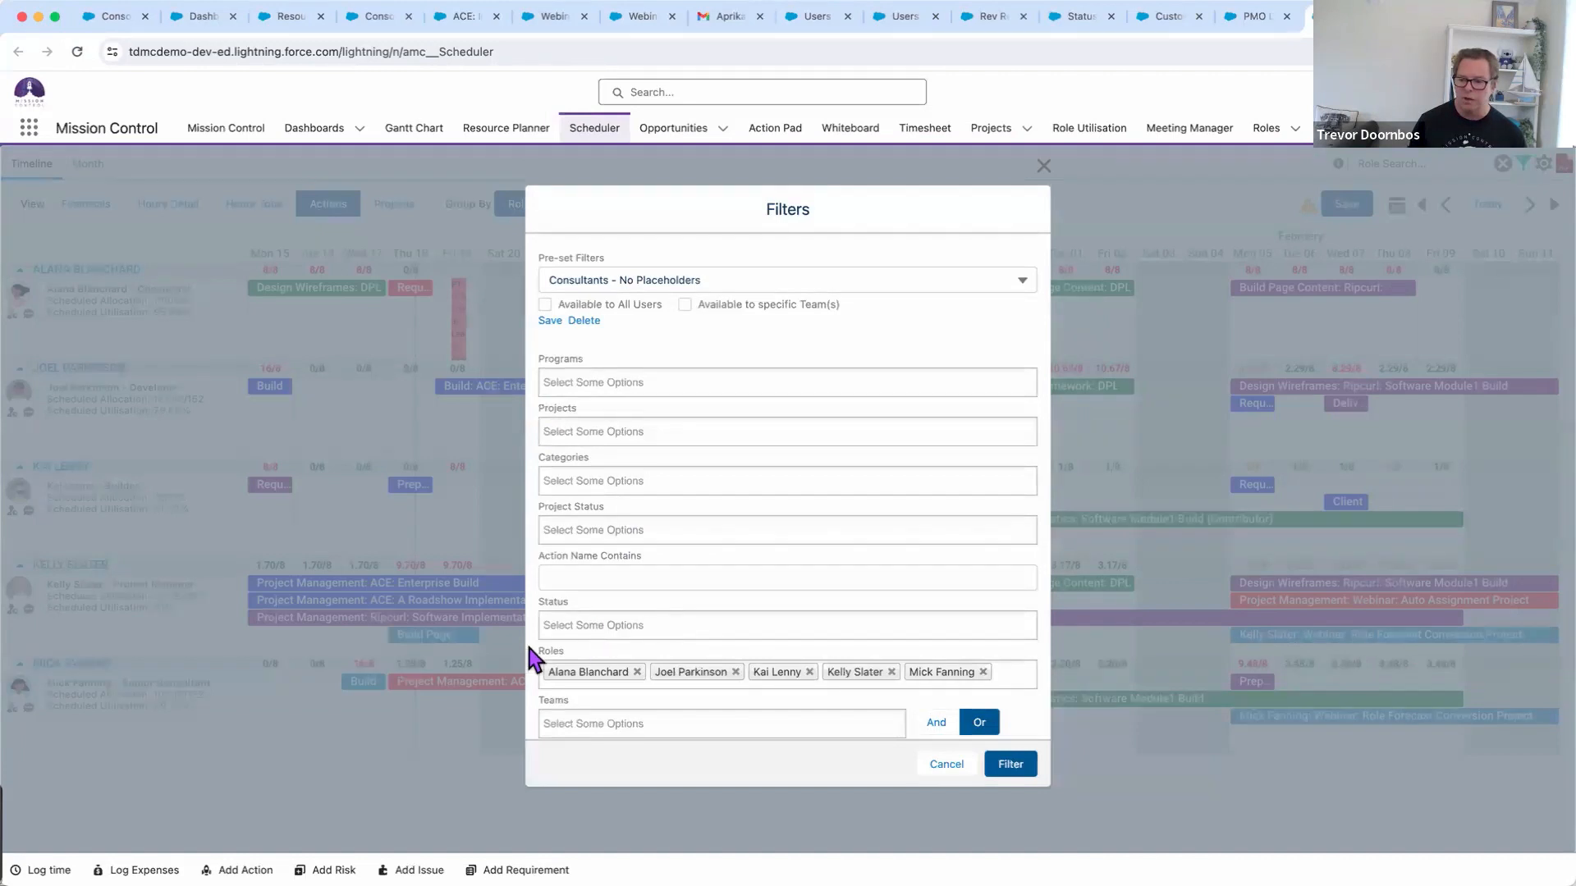
pyautogui.click(668, 280)
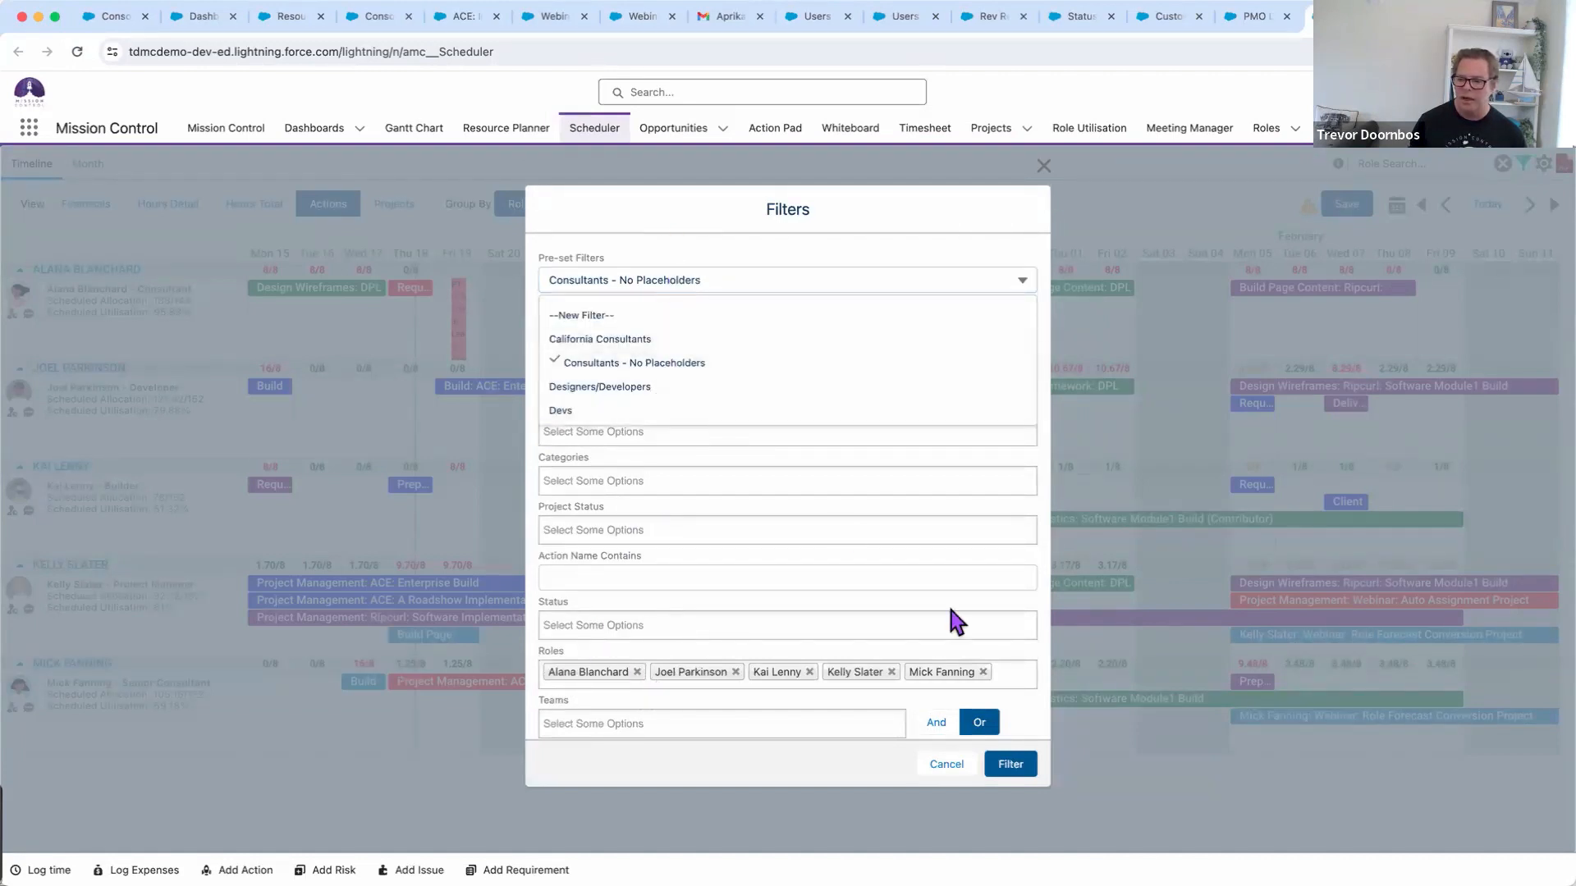
pyautogui.click(947, 764)
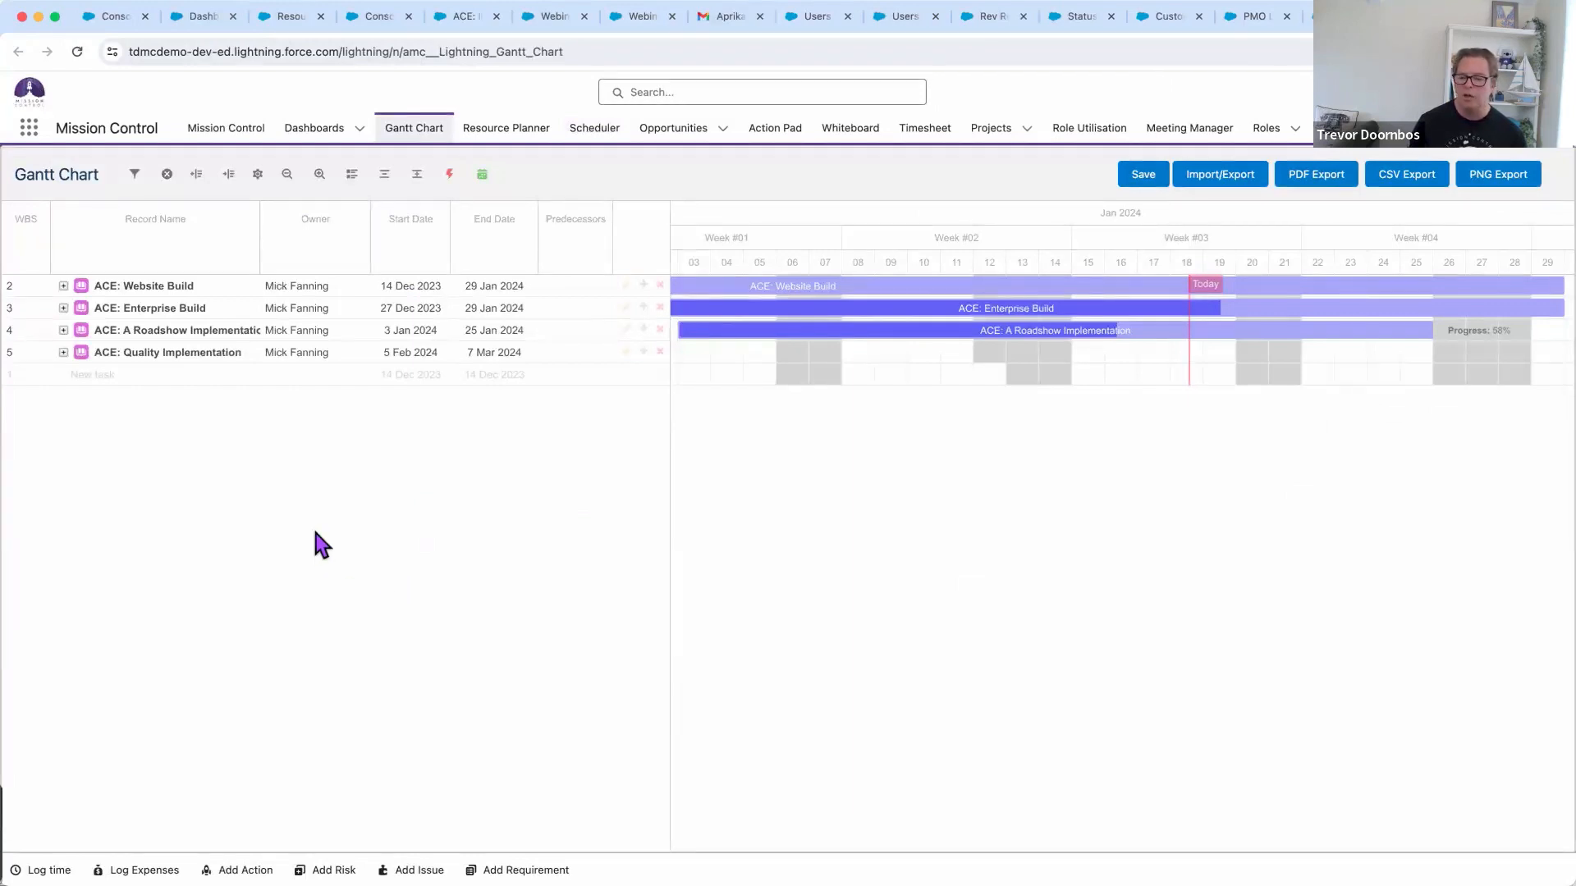
pyautogui.click(136, 174)
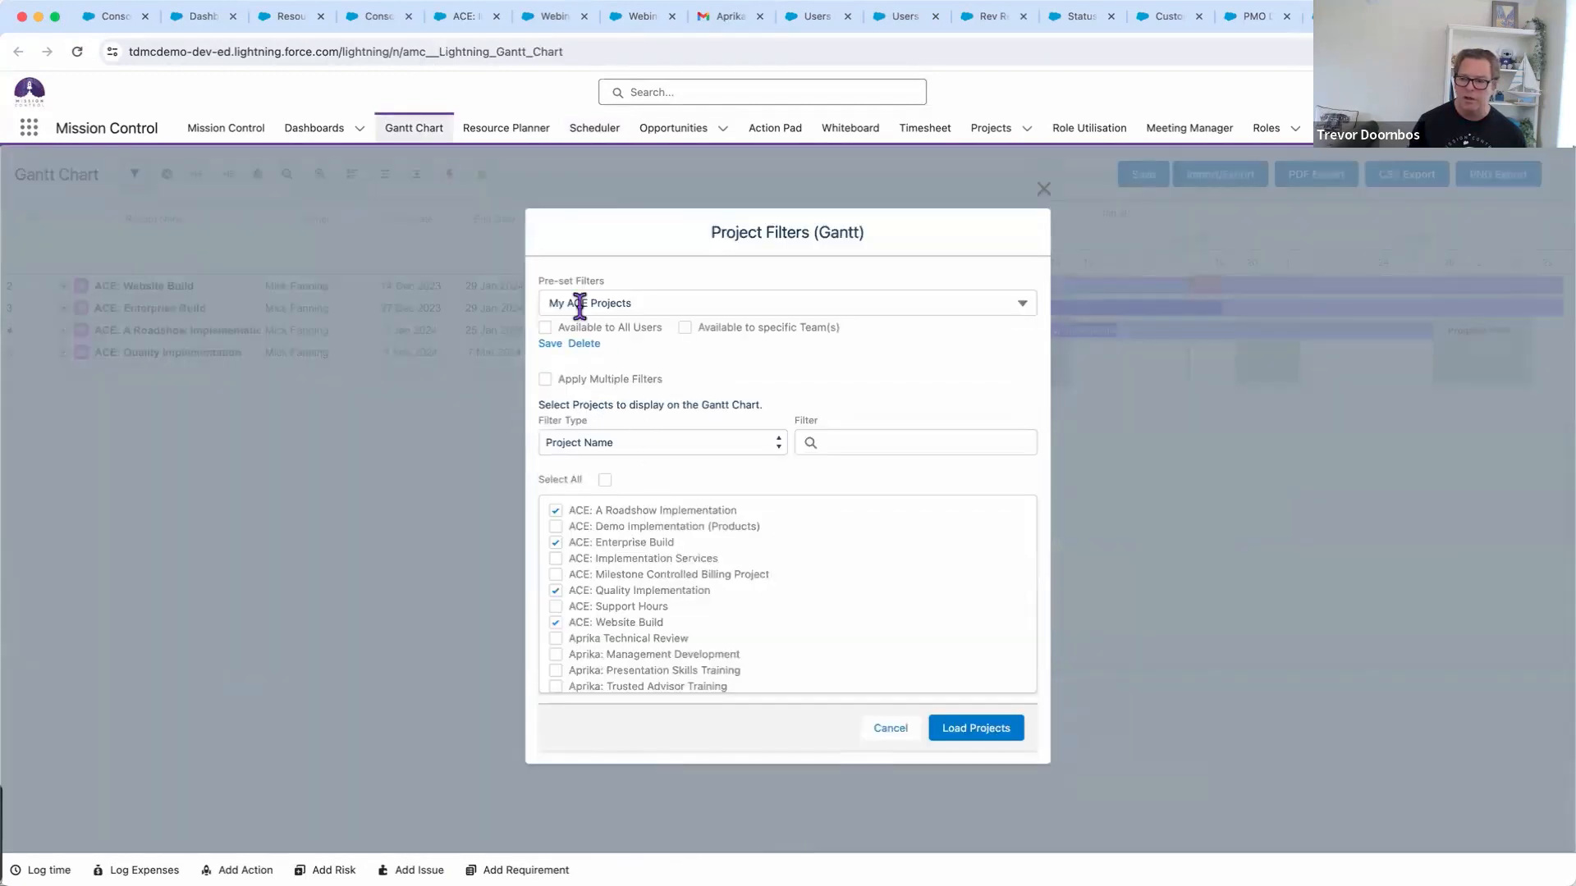
pyautogui.click(892, 729)
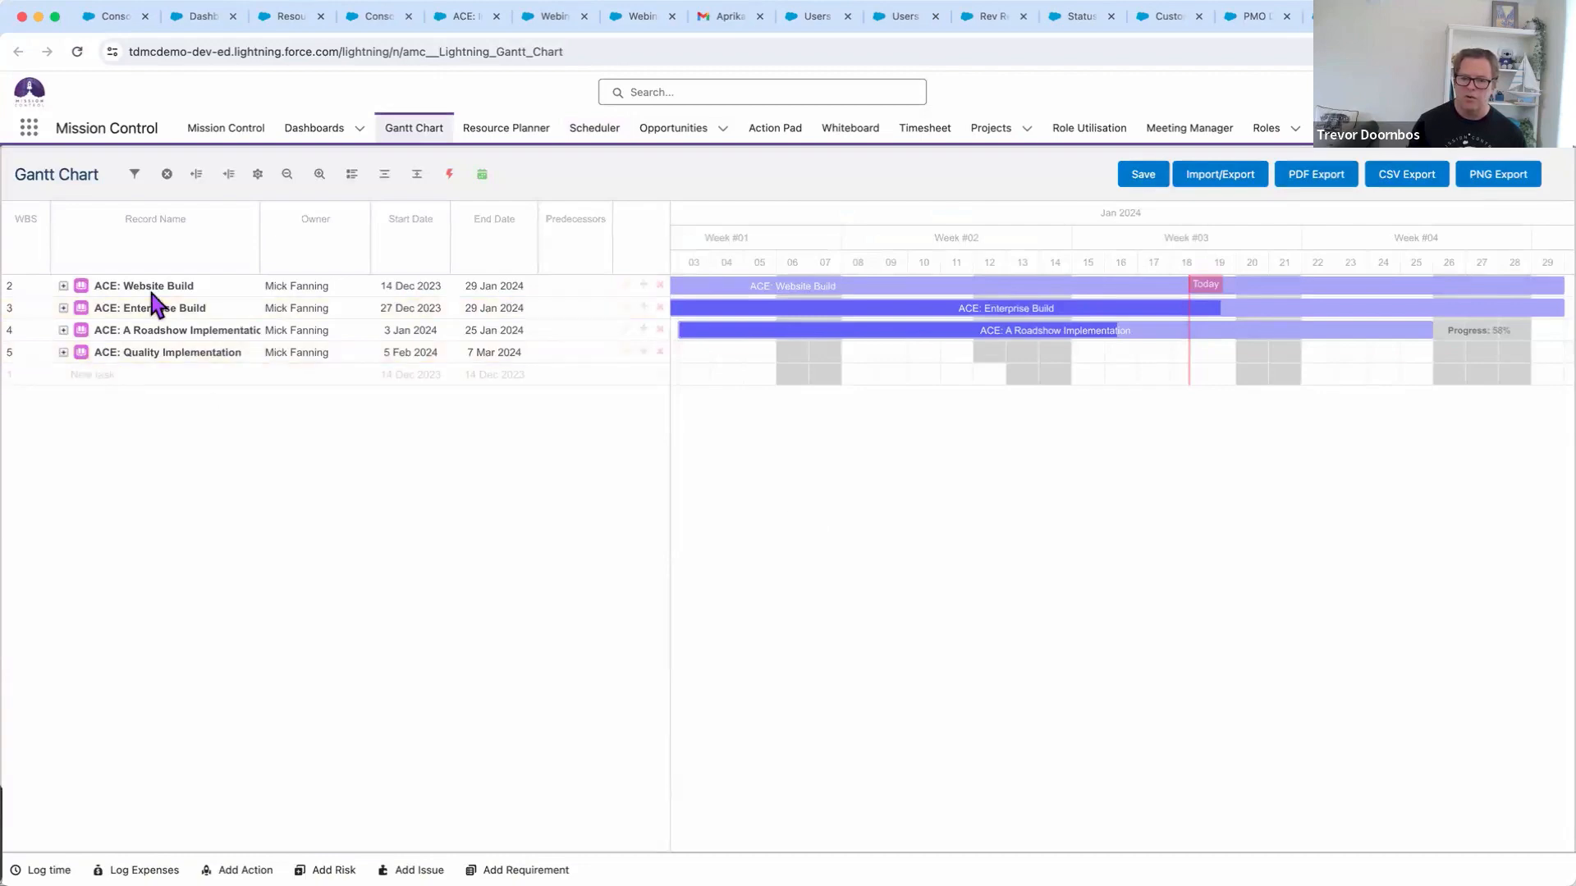
pyautogui.click(416, 175)
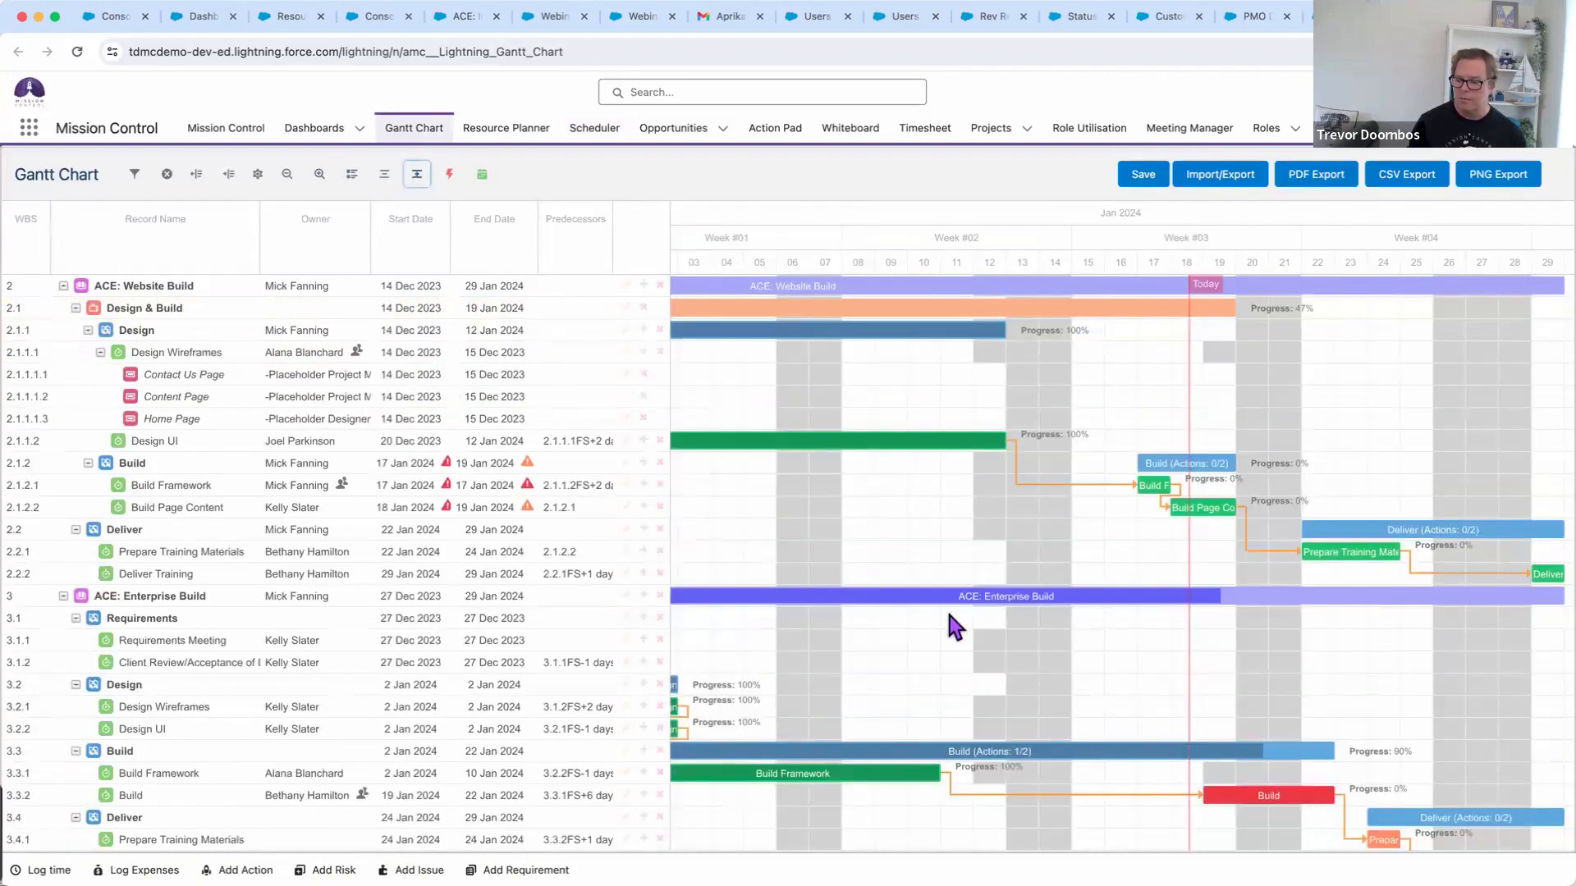
pyautogui.click(382, 175)
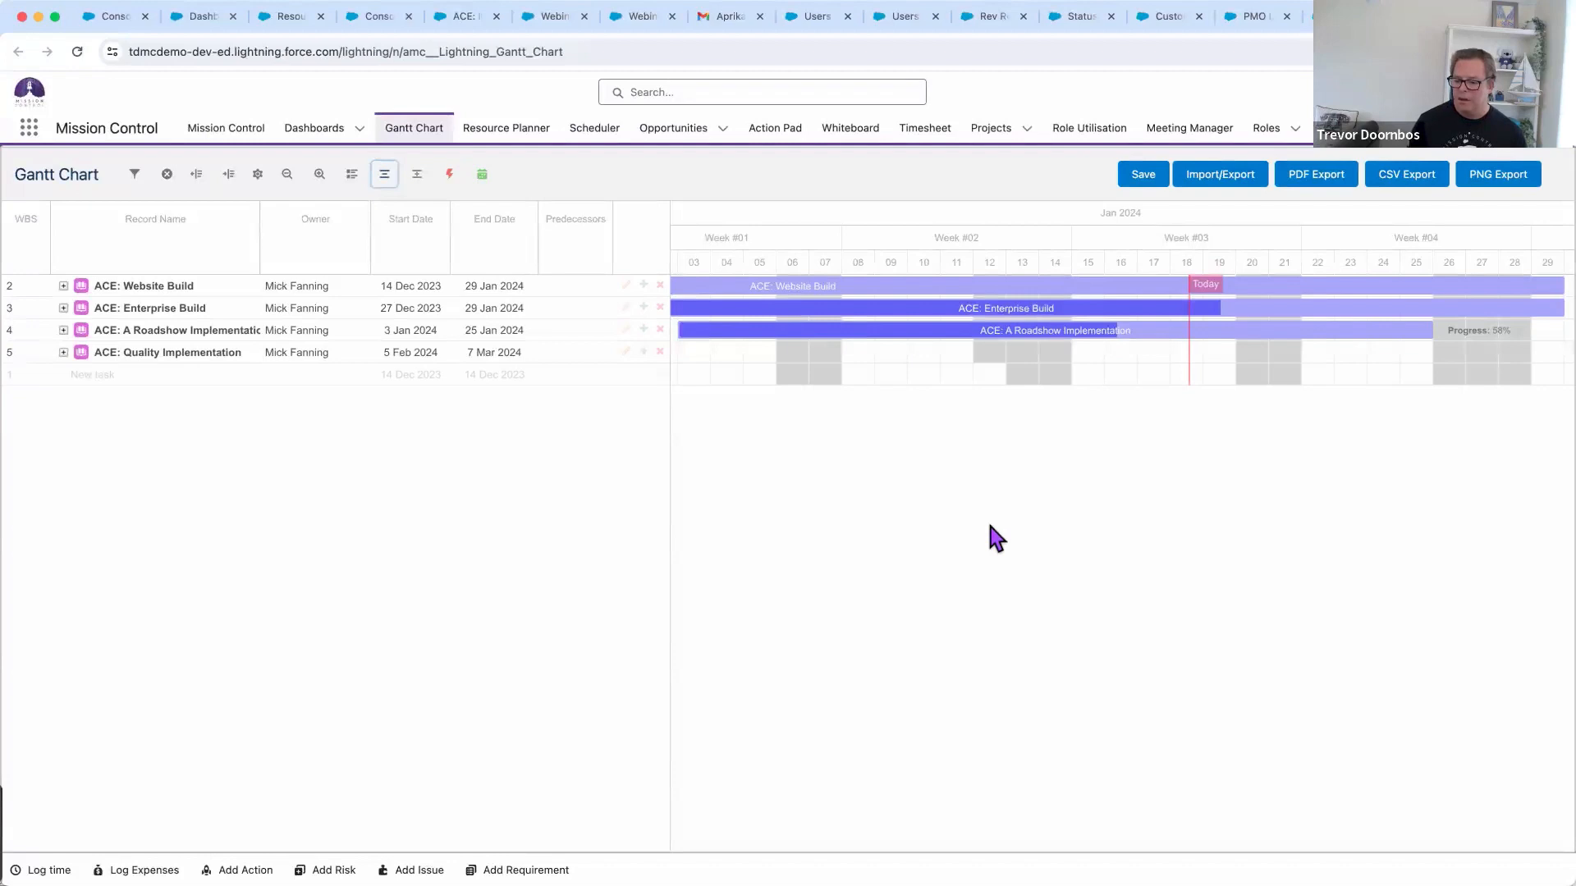
pyautogui.press('super+Tab')
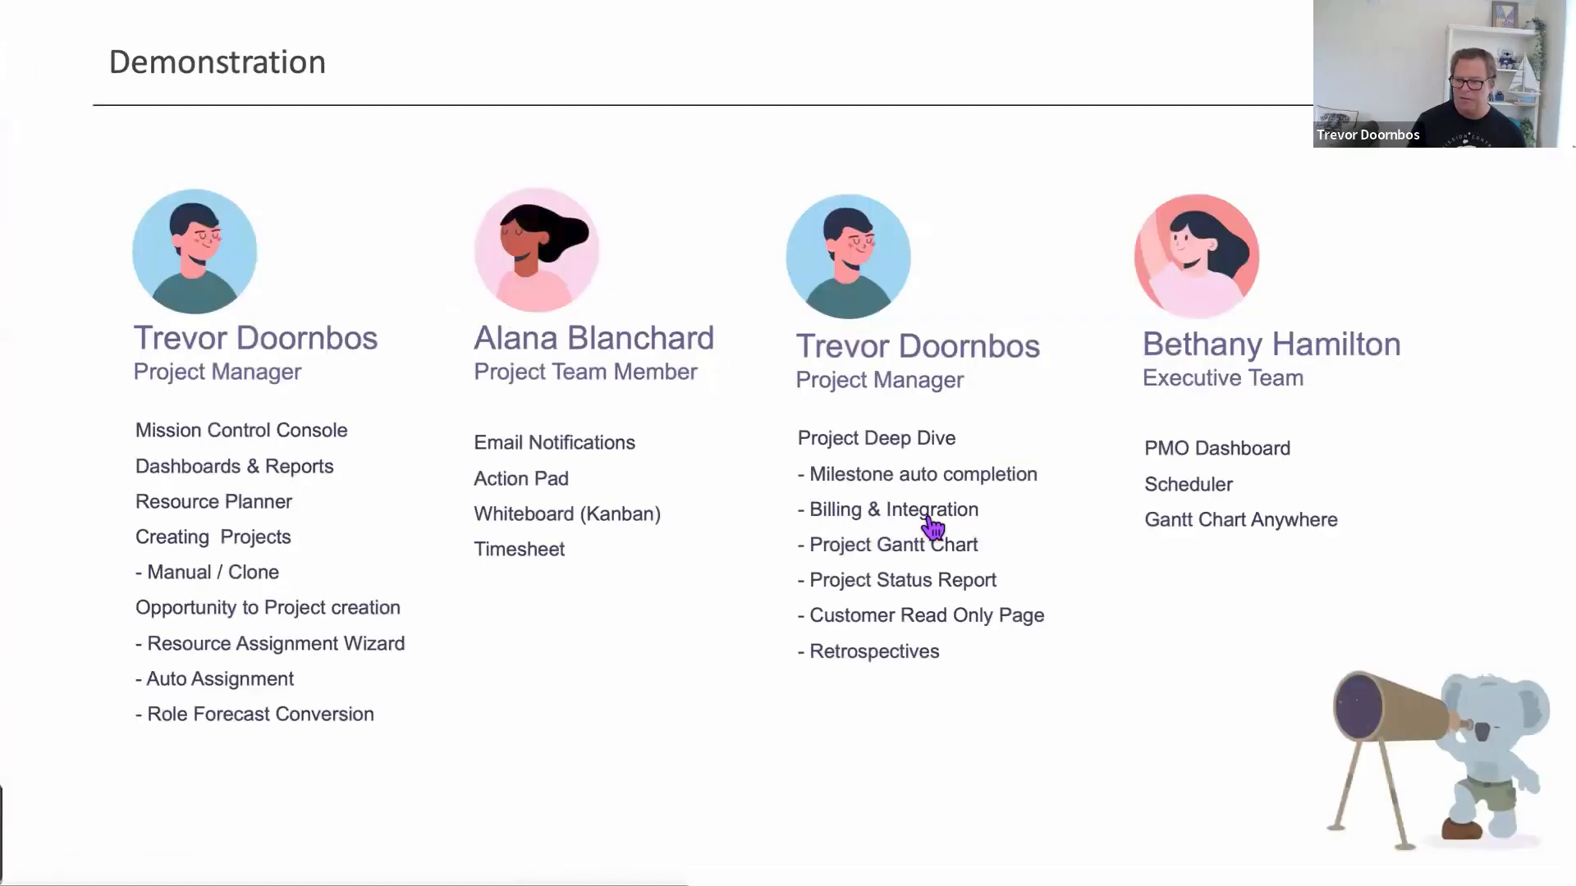
# Advance through the NPS & G2 ratings slide to the 'How we support you' slide
pyautogui.press('Right')
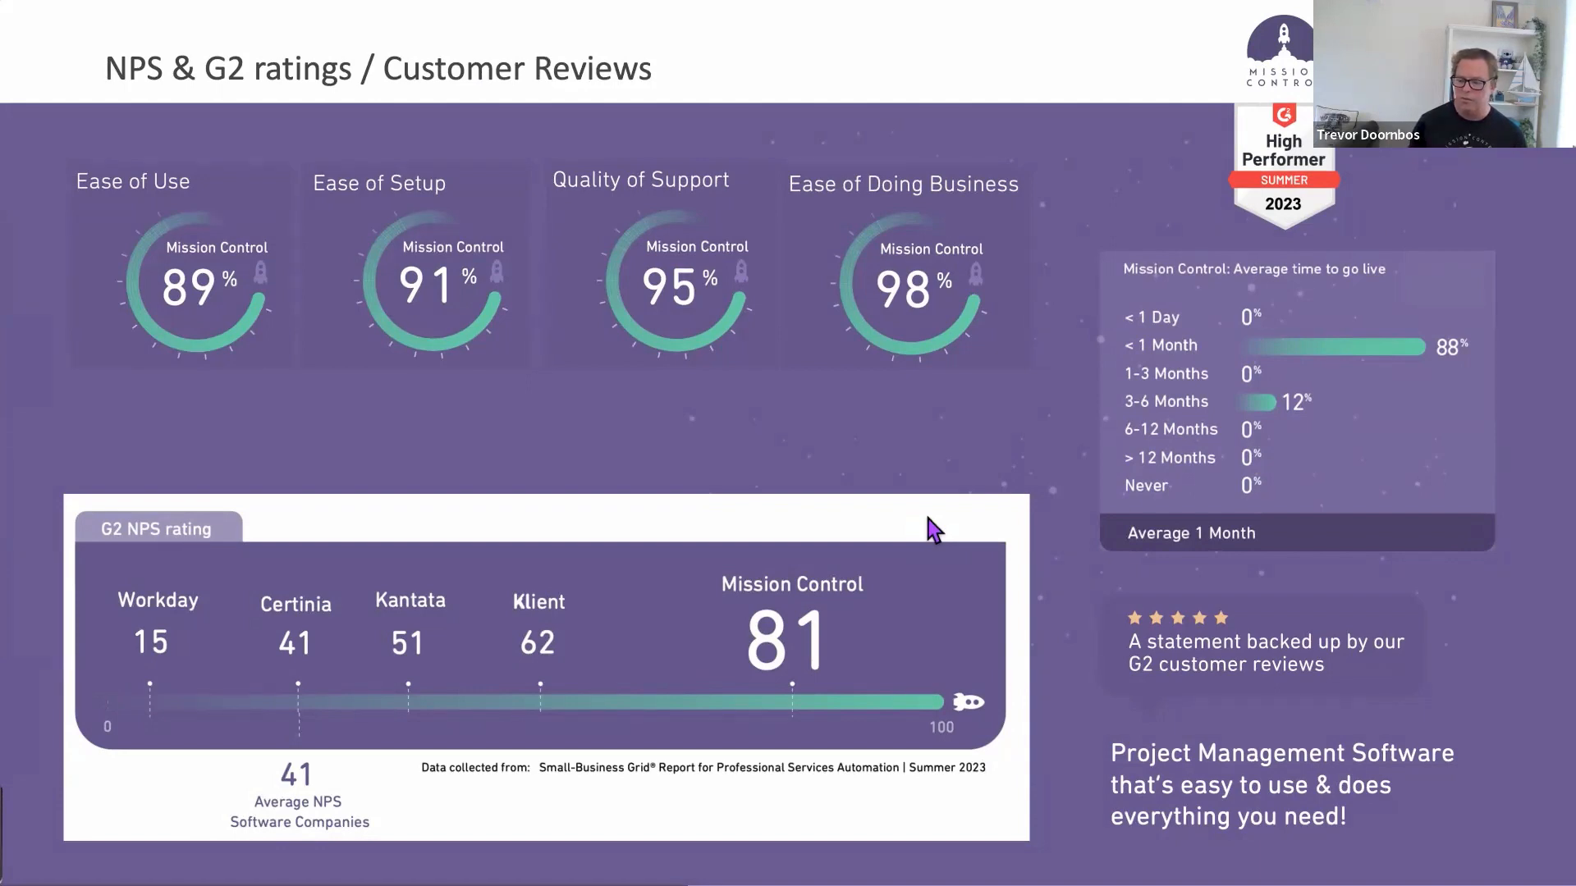
pyautogui.press('Right')
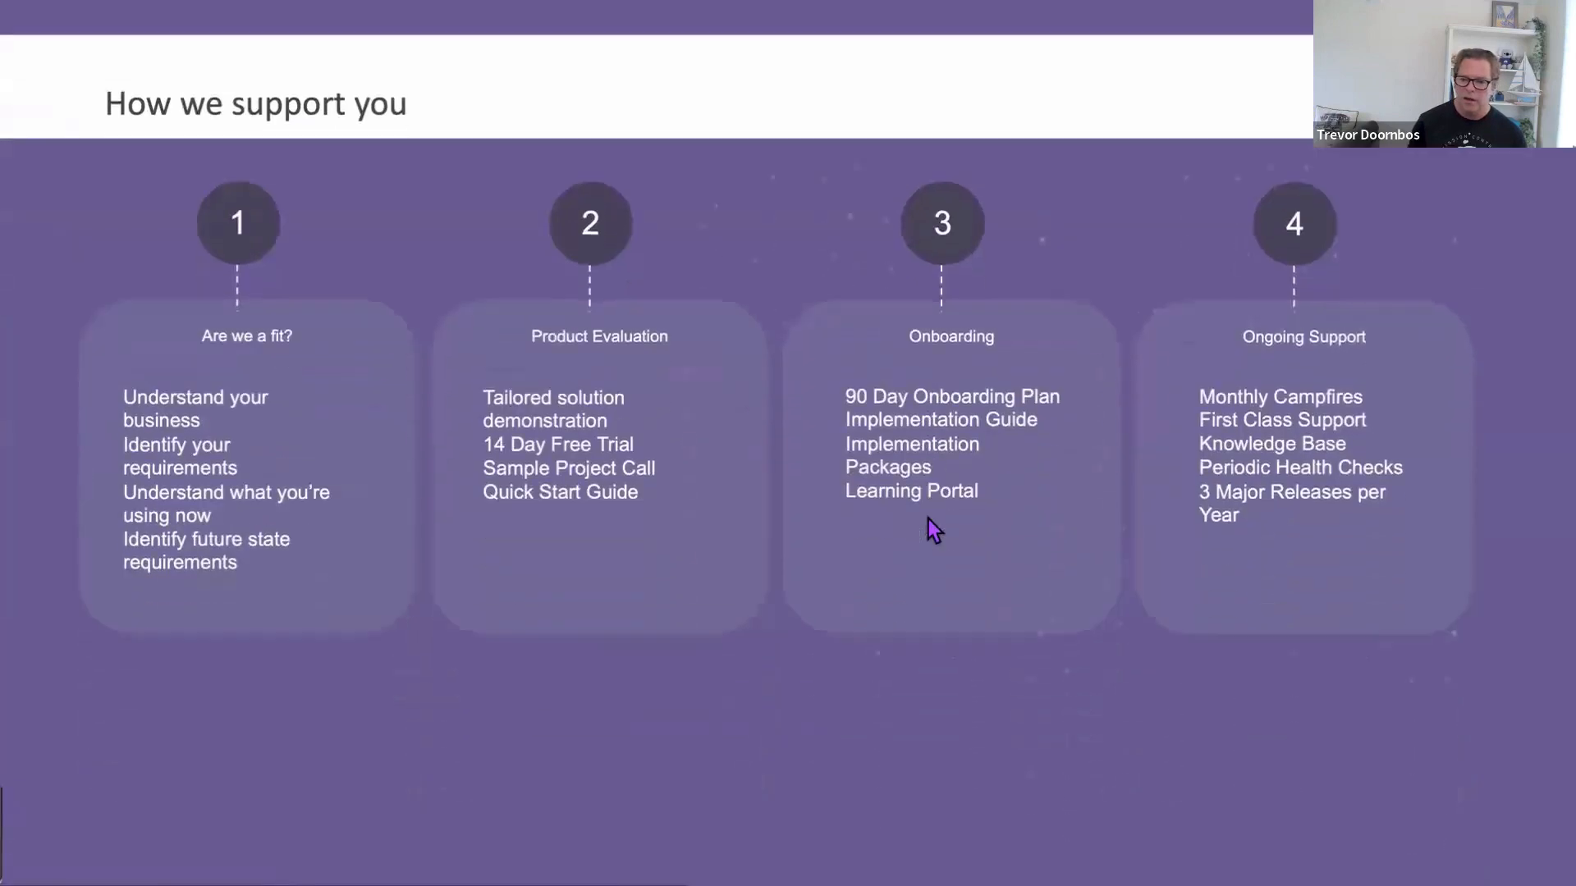